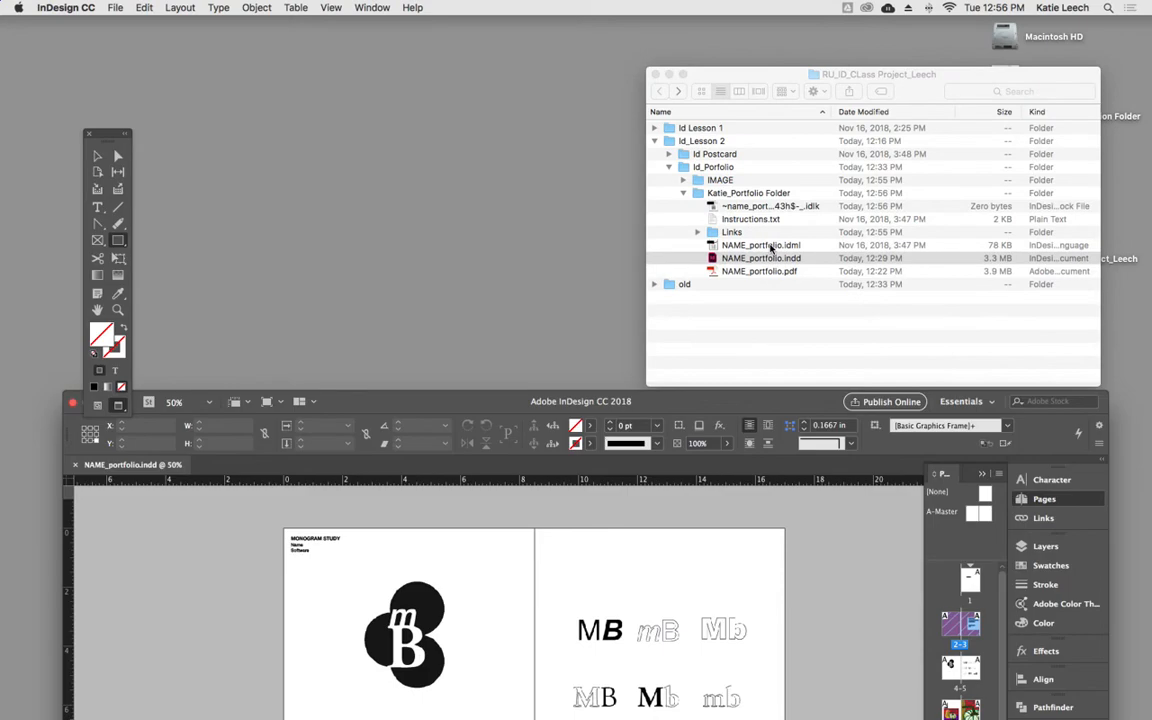
- Delete page 18, the solid red single page at the end of the portfolio document, and confirm the deletion
left_click_drag(655, 398, 652, 84)
scroll(675, 414, "up", 3)
scroll(675, 414, "up", 5)
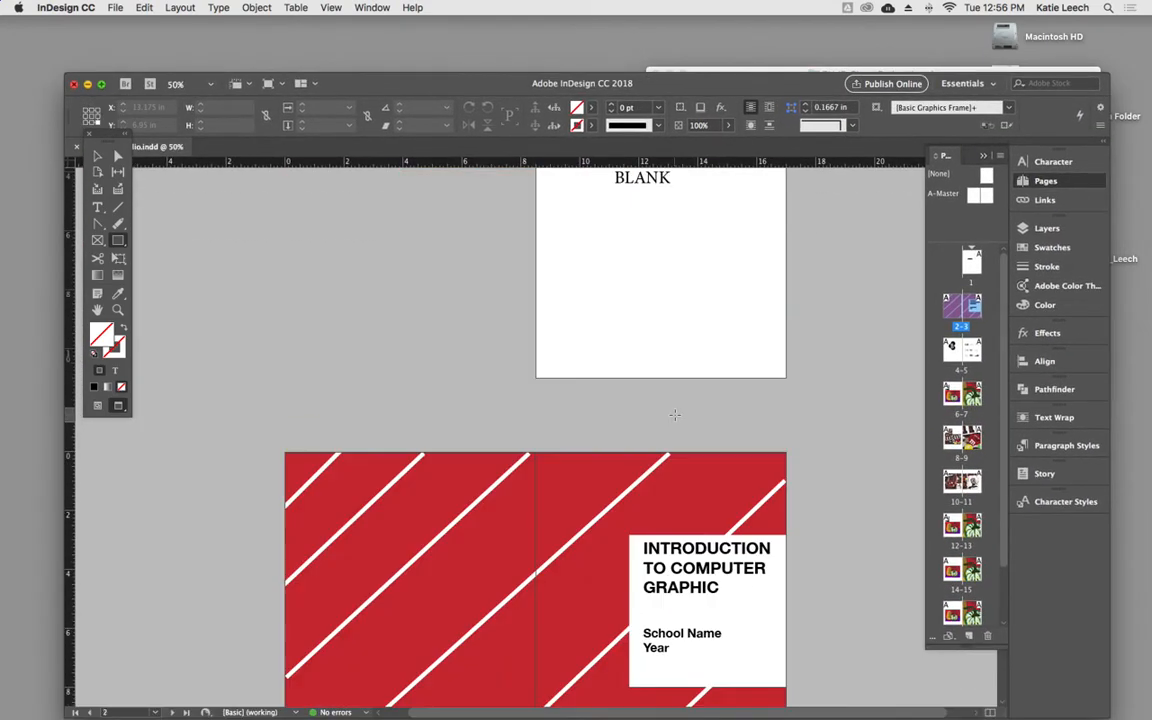
scroll(675, 414, "up", 3)
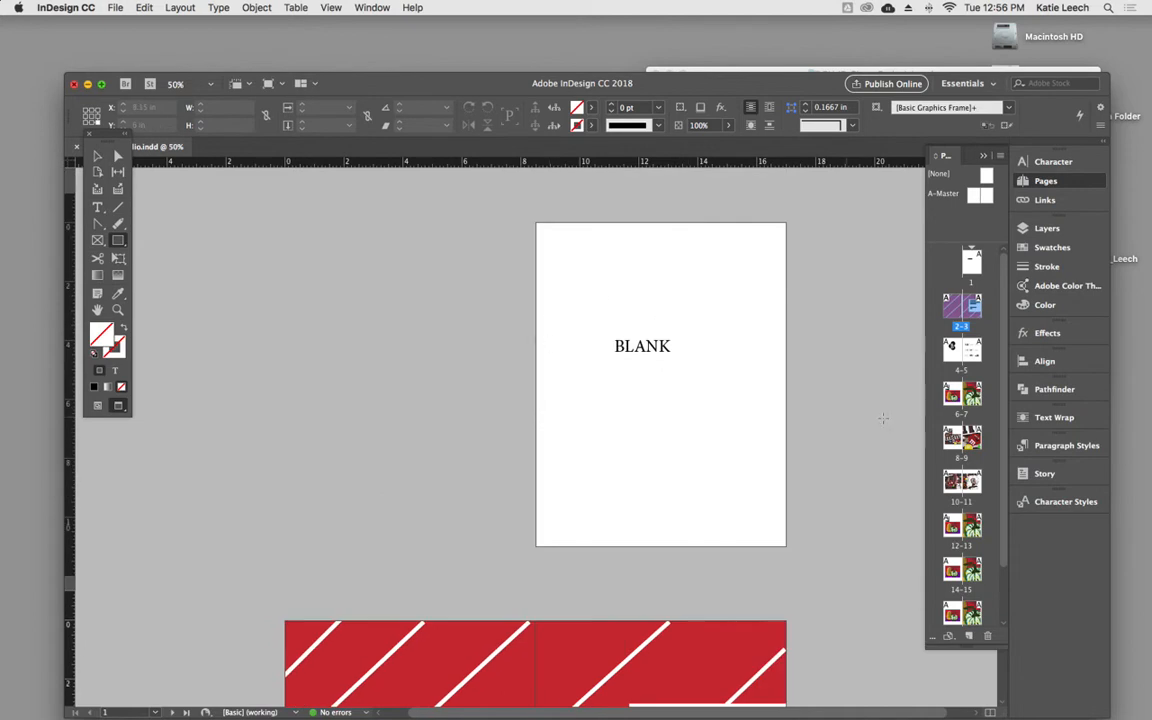
scroll(958, 482, "down", 2)
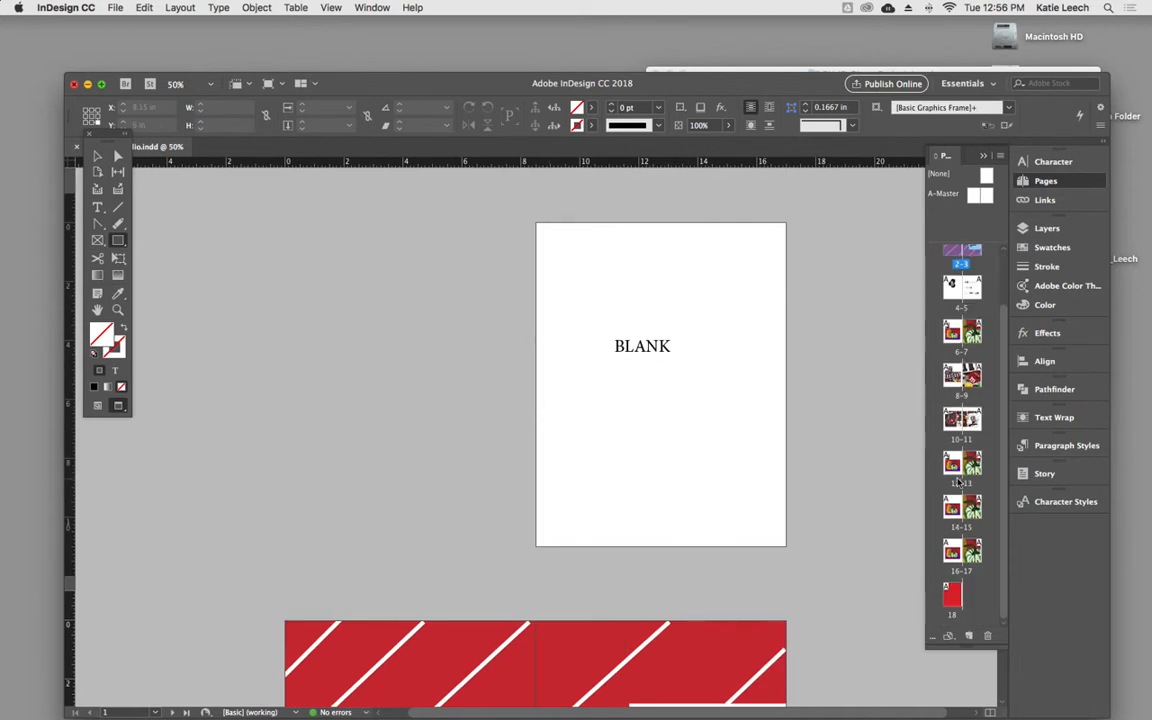
left_click(956, 595)
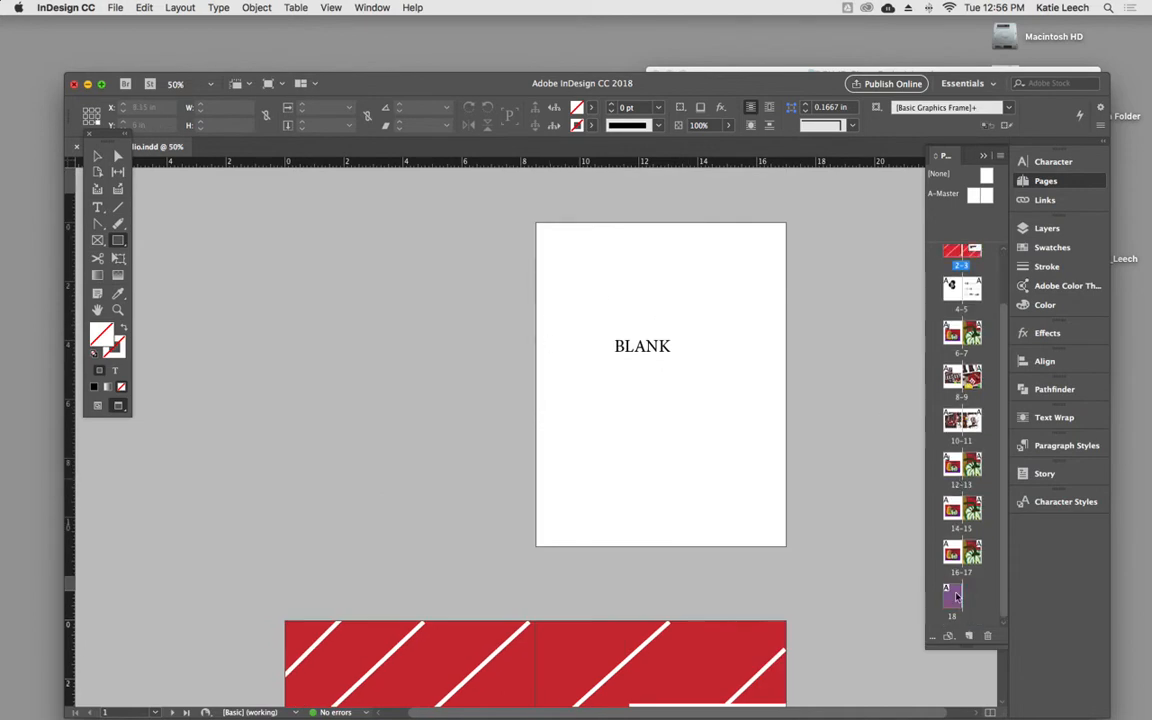
left_click(986, 637)
left_click(692, 396)
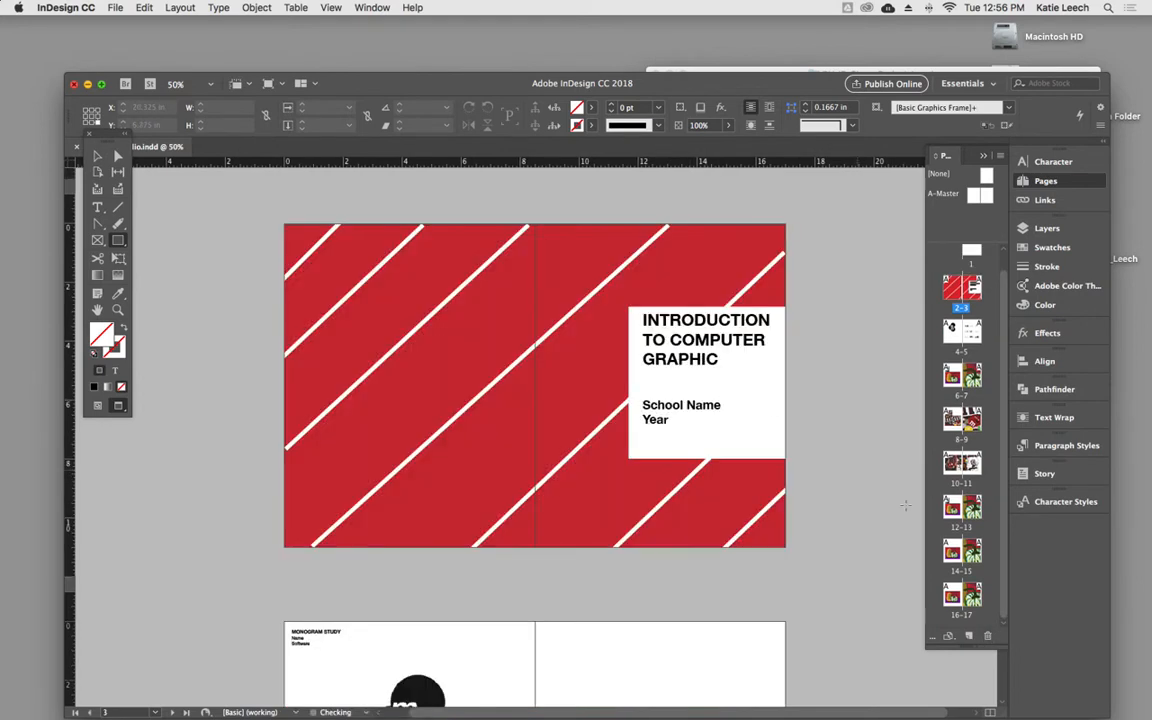
- Look through the page thumbnails from the blank page 1 to the last spread, 16-17
scroll(976, 577, "up", 1)
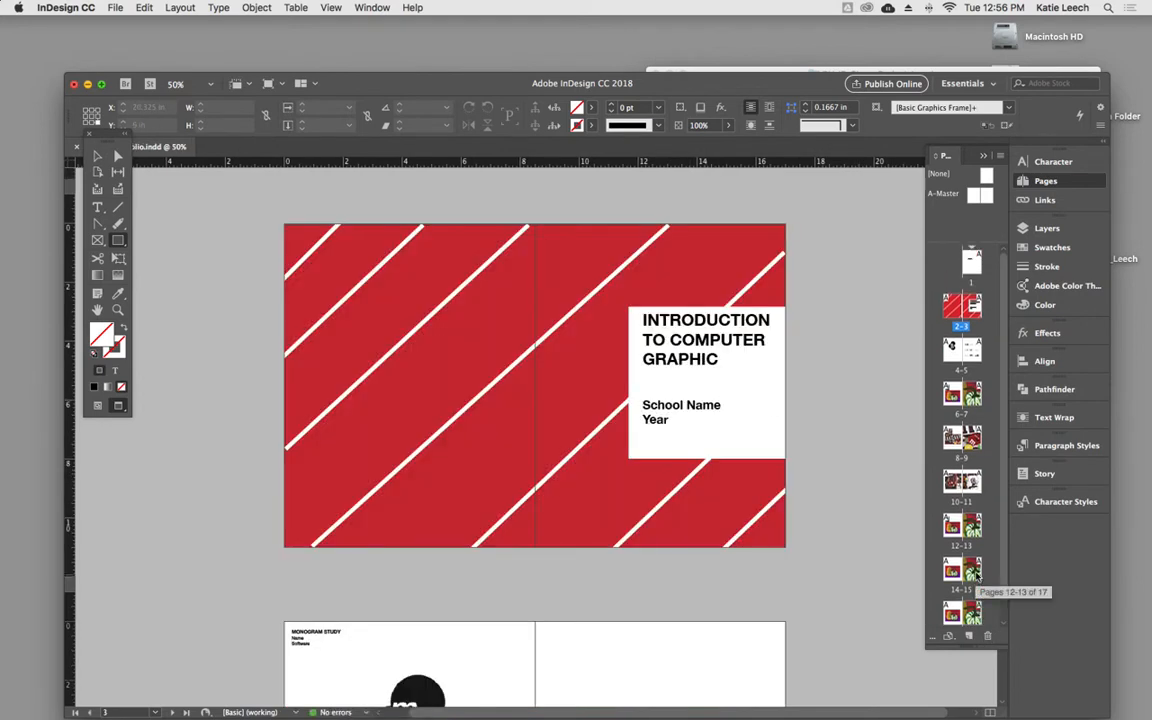
left_click(975, 262)
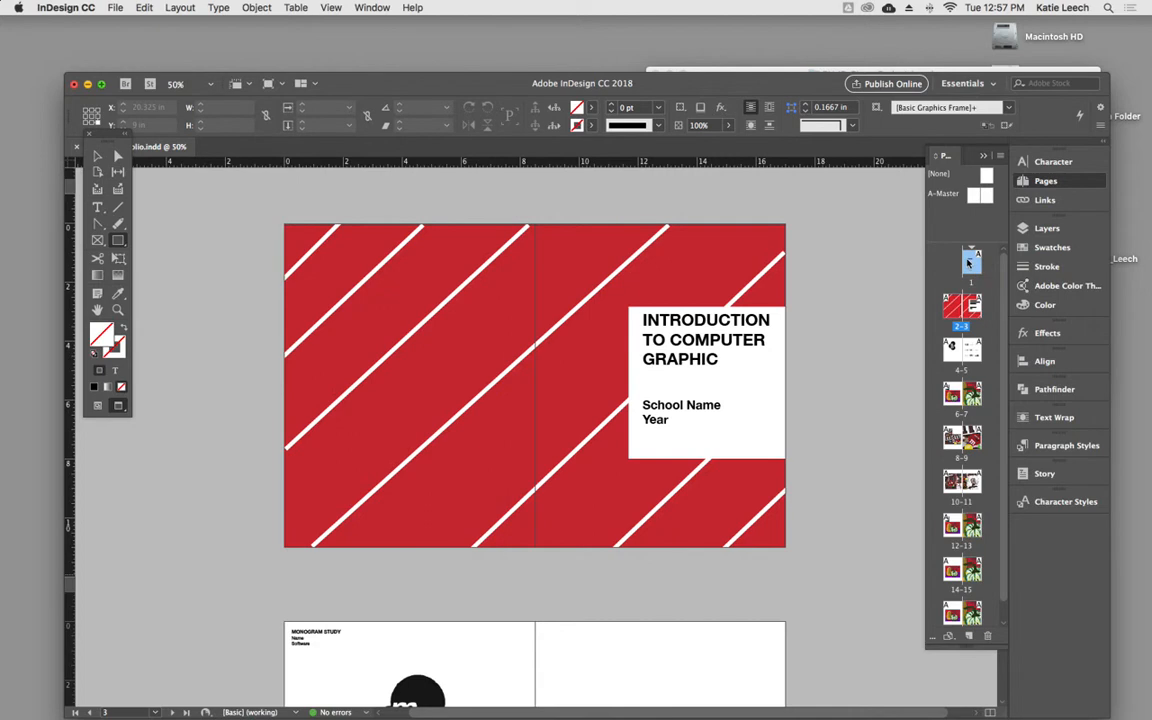
scroll(972, 300, "down", 2)
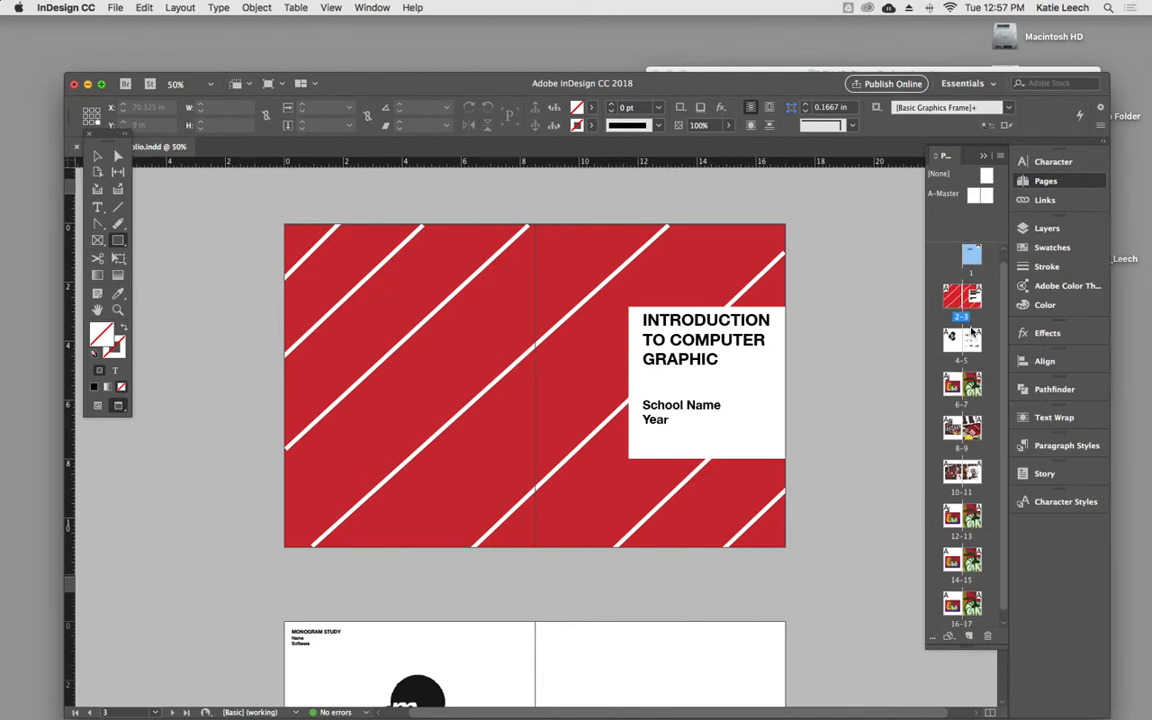
scroll(975, 325, "up", 2)
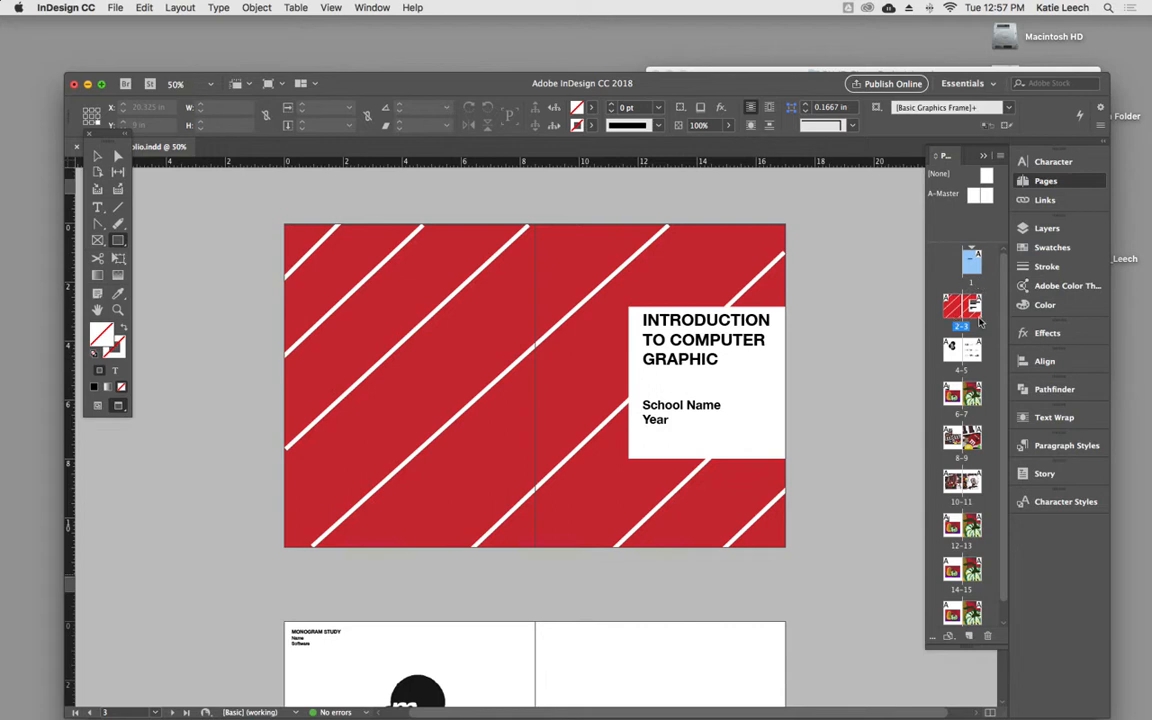
scroll(963, 558, "down", 1)
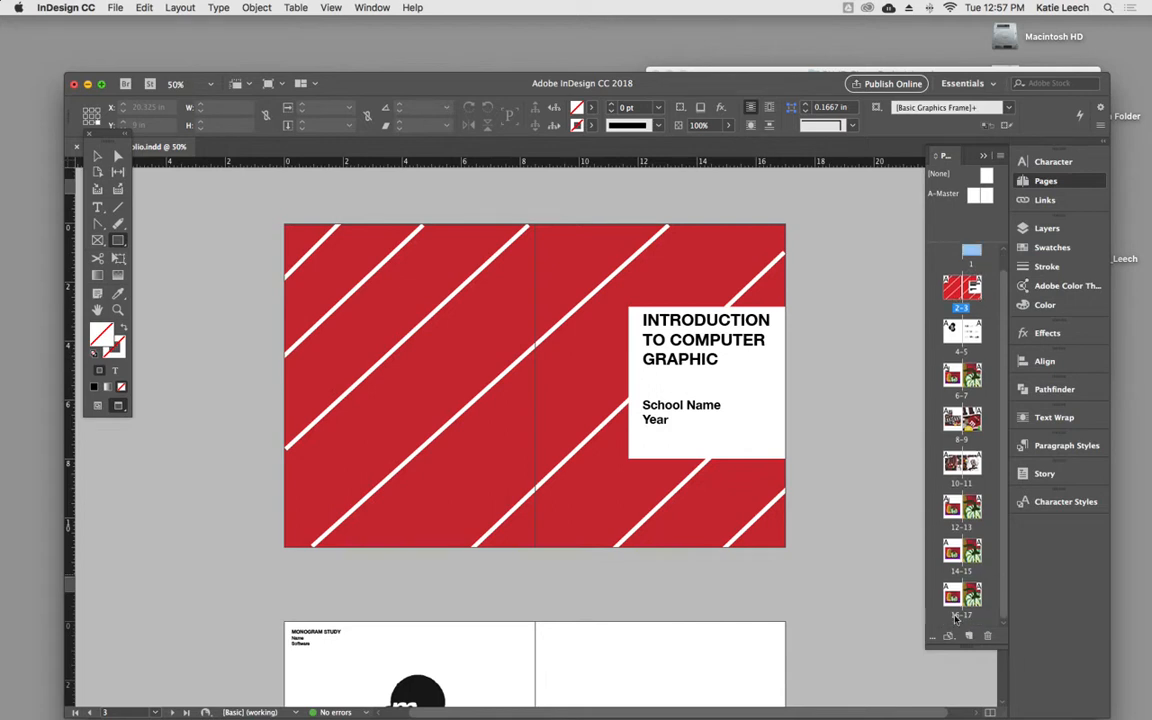
scroll(962, 485, "up", 1)
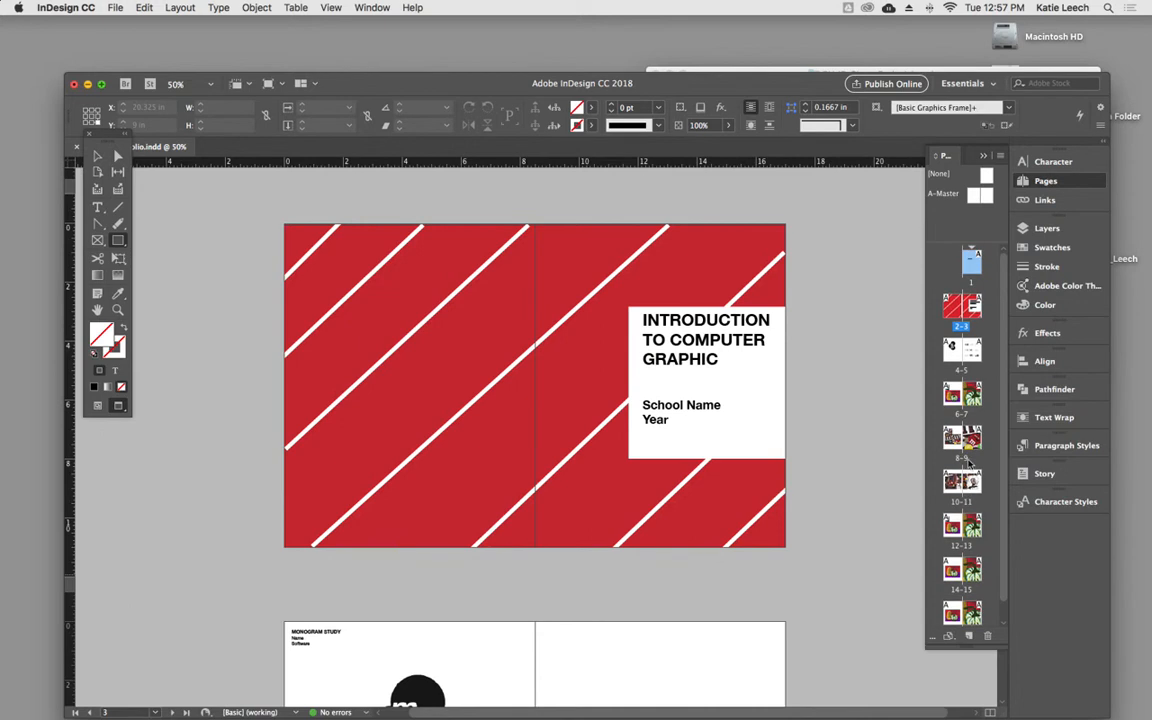
scroll(966, 550, "down", 1)
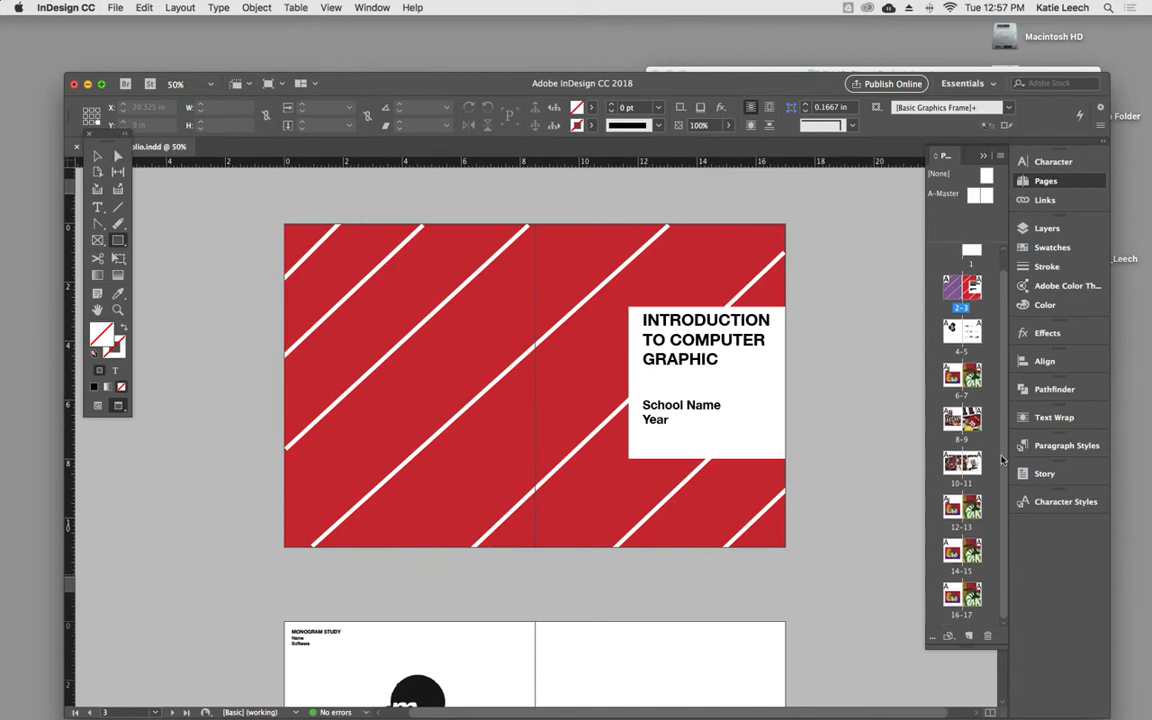
left_click(970, 600, "shift")
scroll(985, 320, "up", 1)
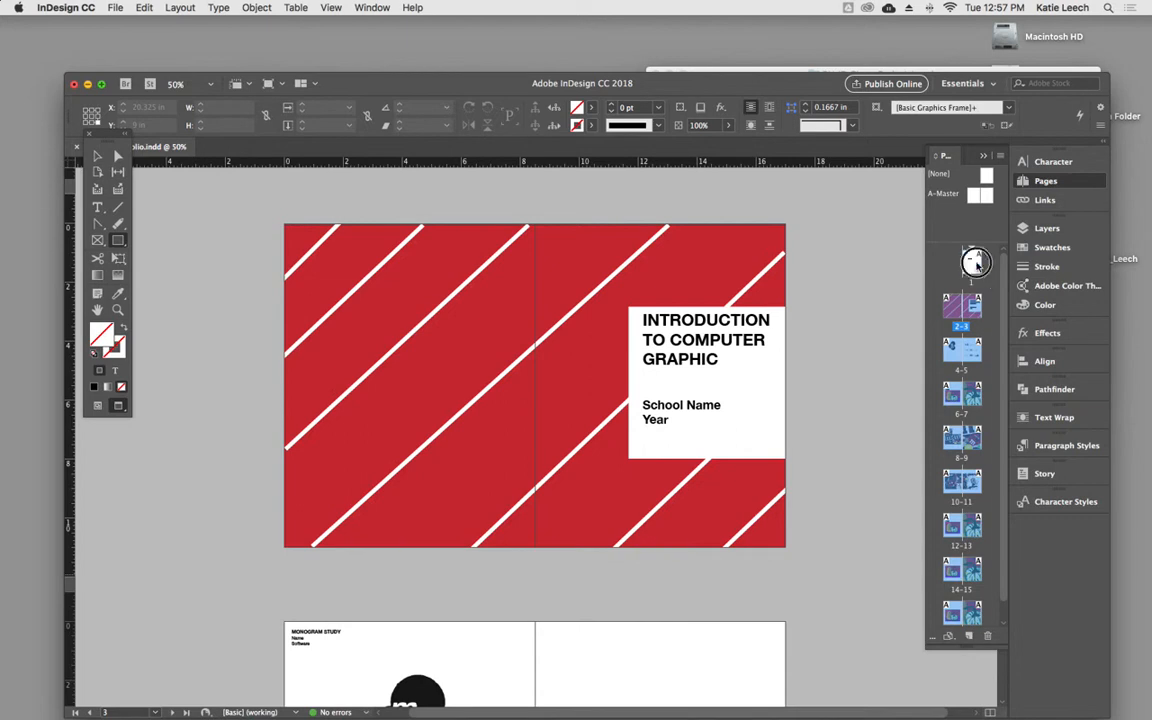
- Delete the blank page 1 and undo the deletion
left_click(975, 265)
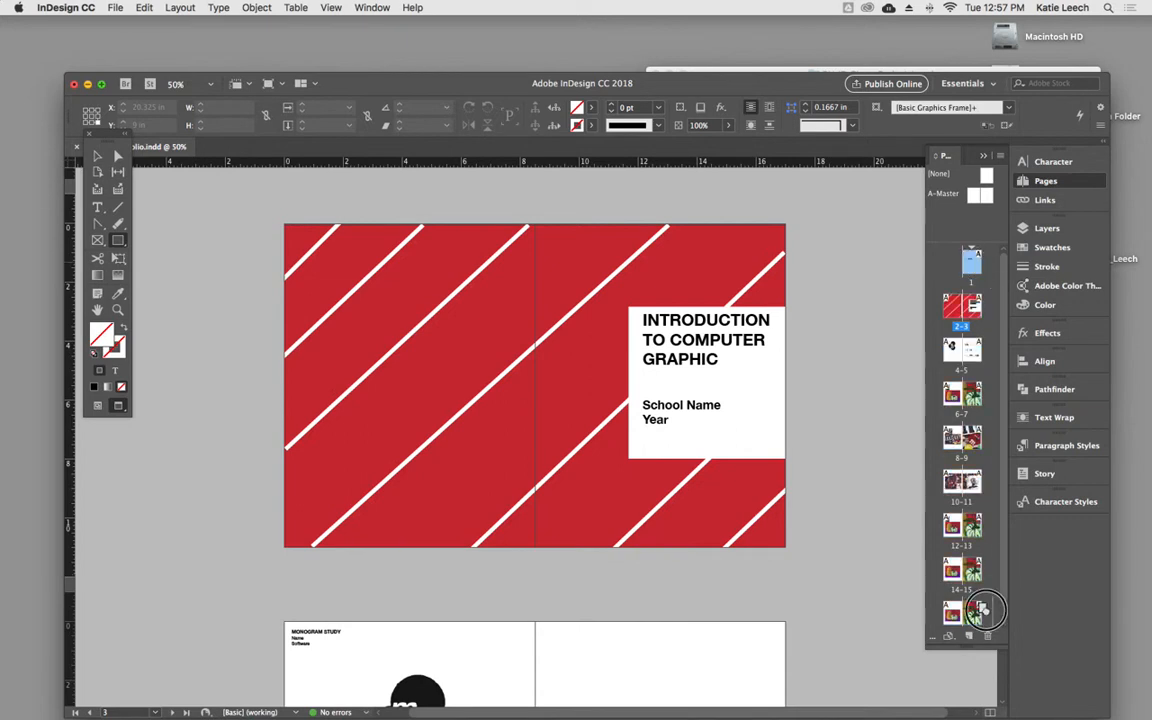
left_click(987, 636)
left_click(672, 397)
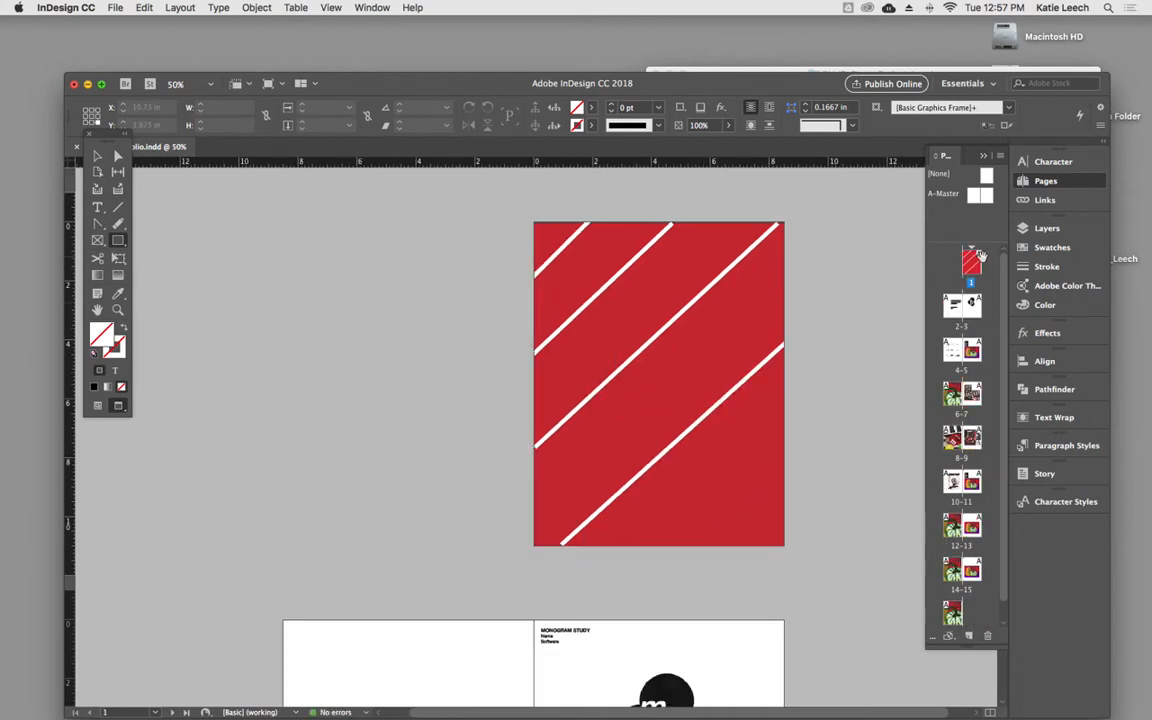
key("super+z")
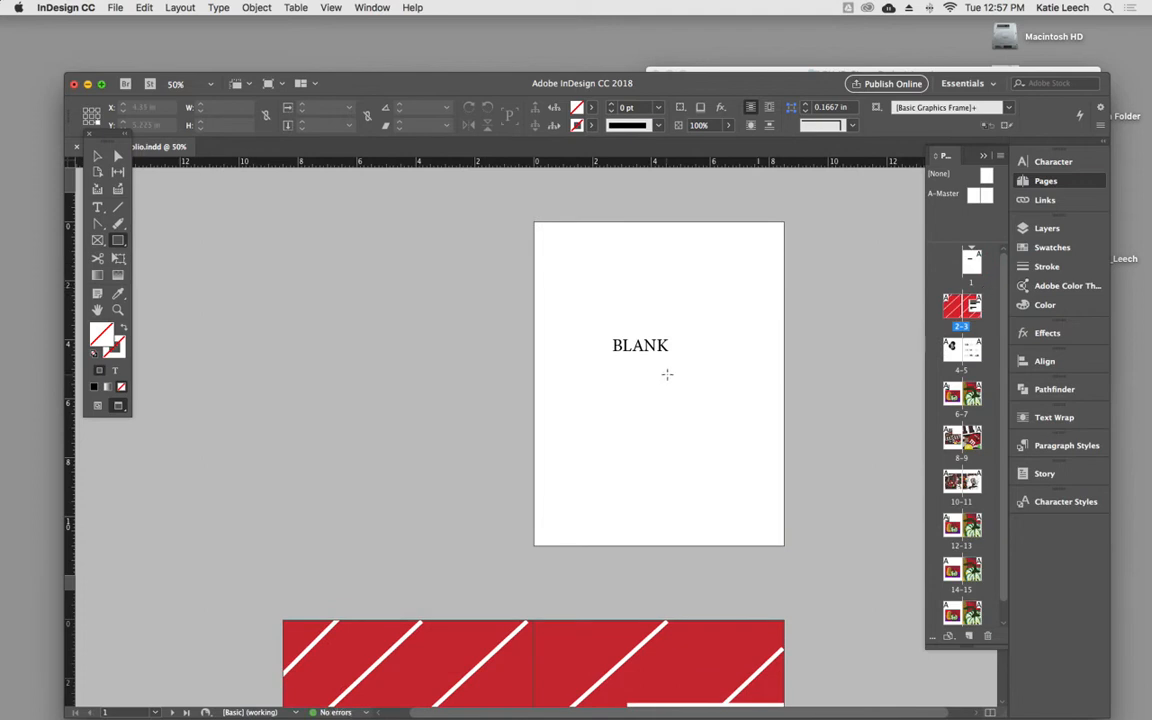
- Activate the Selection tool and display the list of the document's linked images
left_click(97, 155)
scroll(591, 372, "down", 10)
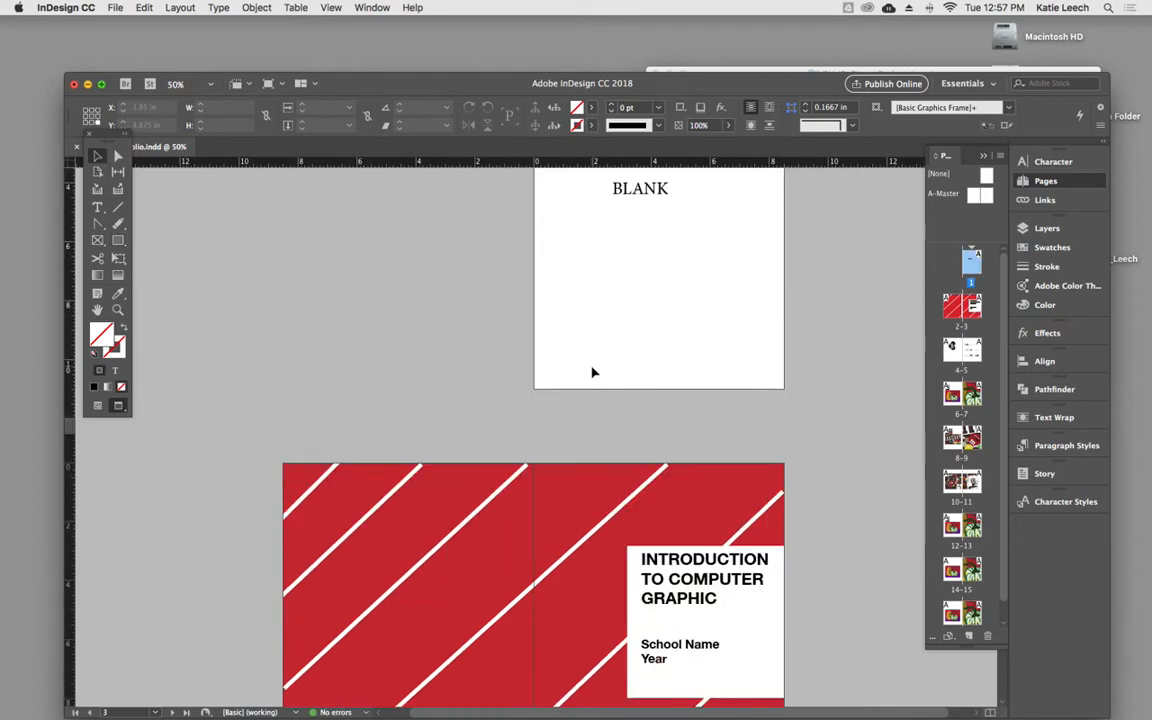
scroll(591, 373, "up", 5)
scroll(591, 372, "down", 4)
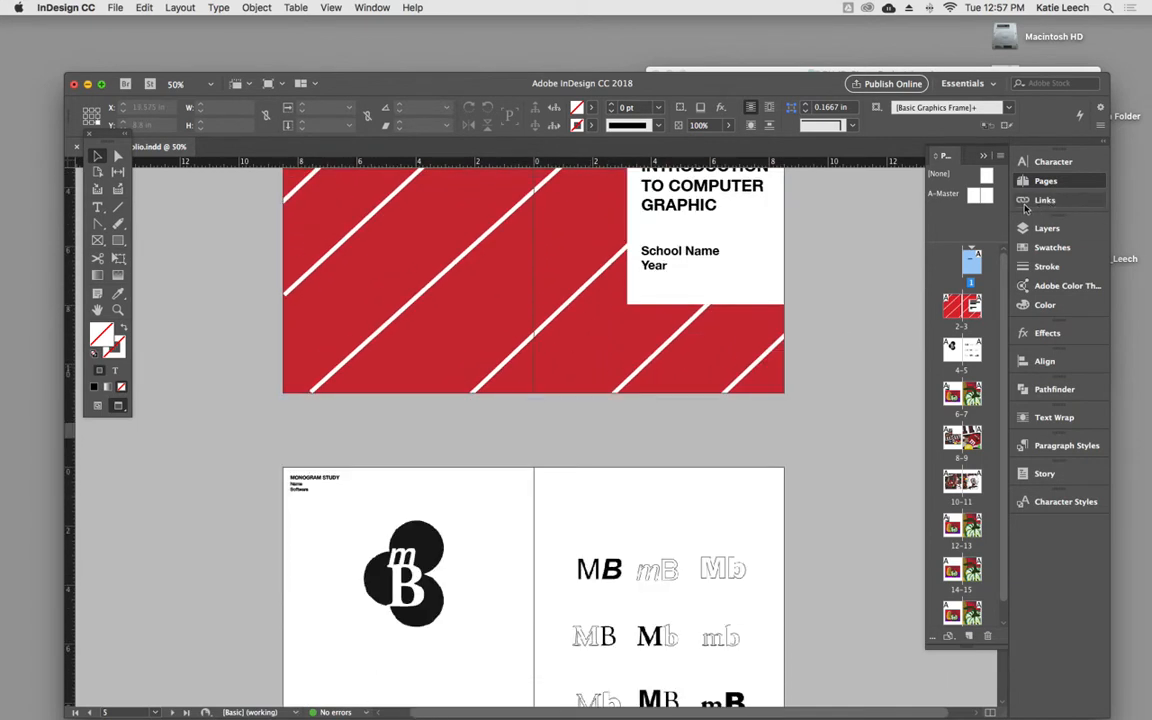
left_click(1030, 203)
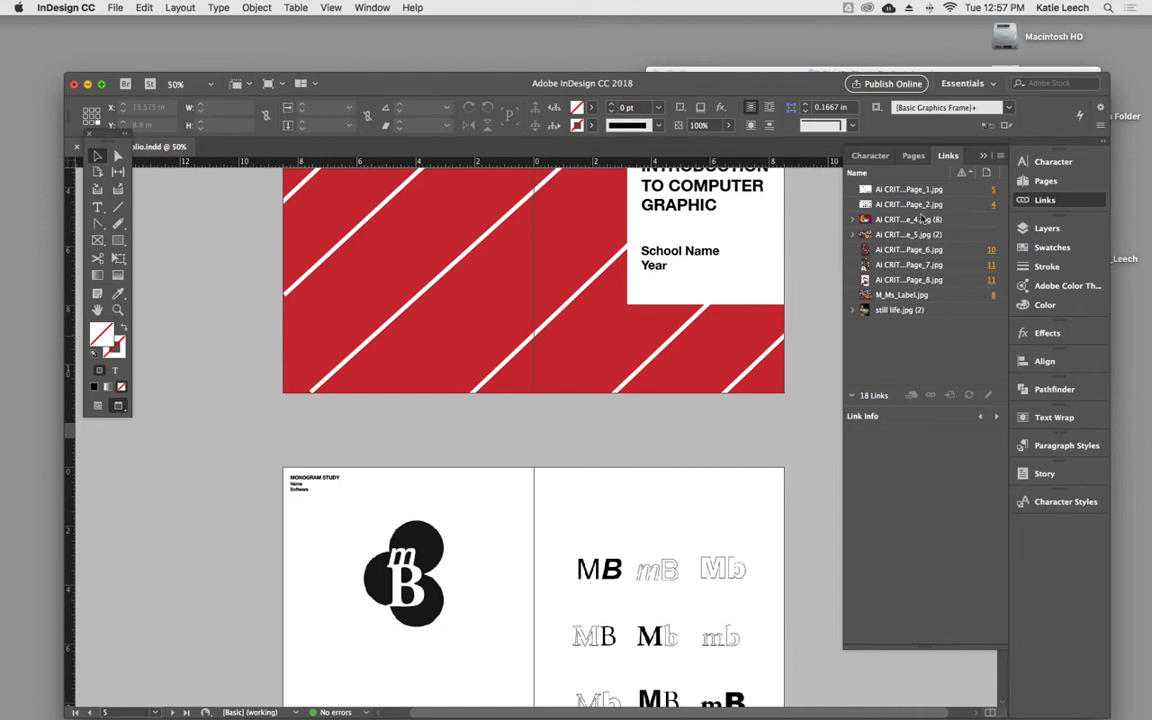
- Switch to Finder and move M_Ms_Label.jpg and still life.jpg out of the Links folder into the main class project folder
left_click_drag(770, 90, 736, 311)
left_click(771, 257)
left_click(697, 232)
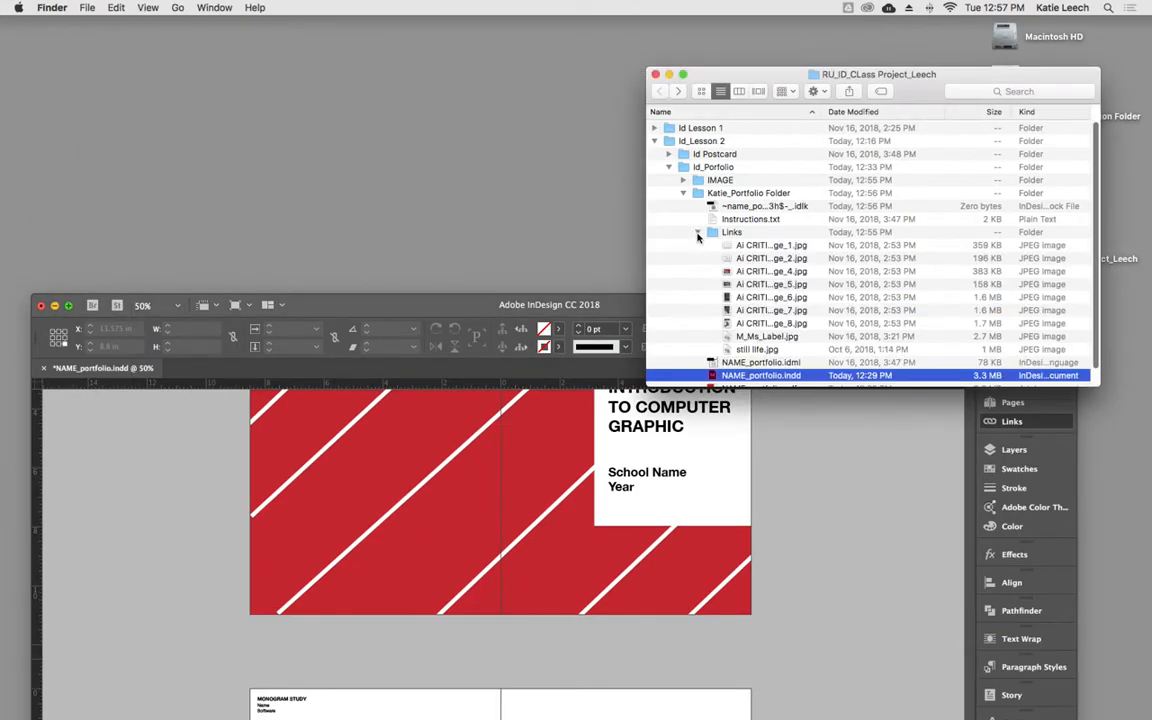
left_click(765, 337)
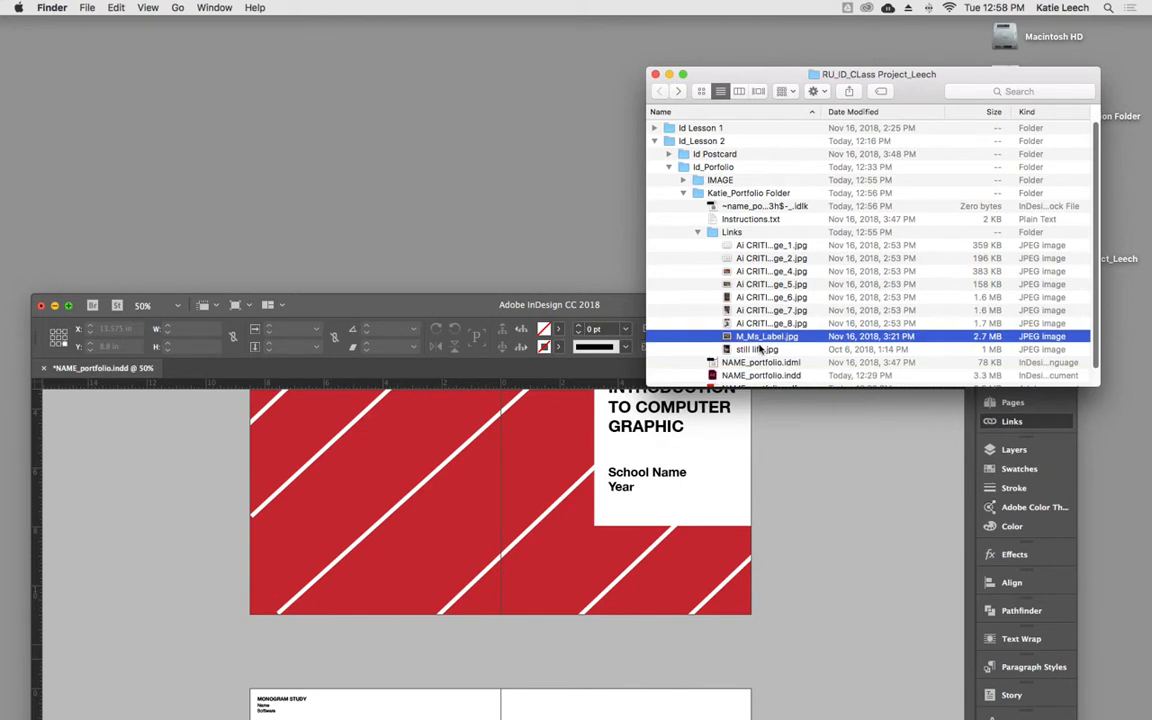
left_click(770, 349, "shift")
left_click_drag(765, 343, 722, 187)
- Return to InDesign and compare the link statuses of M_Ms_Label.jpg and still life.jpg with the files in the project folder
left_click(870, 594)
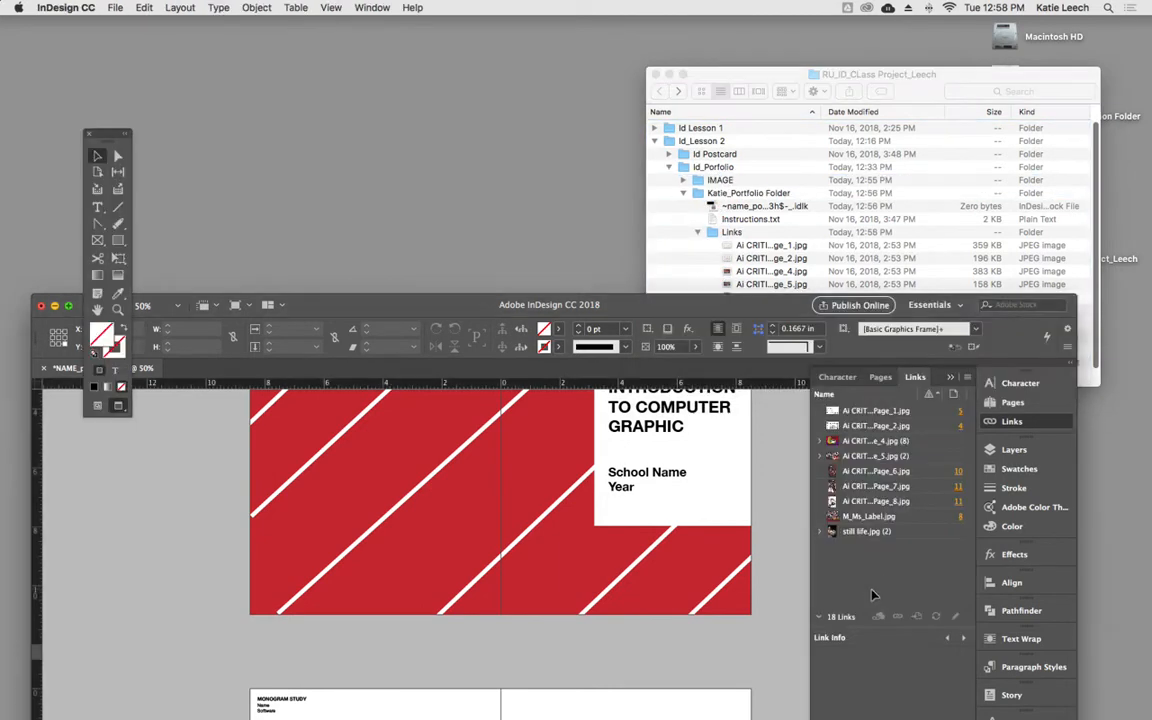
double_click(649, 312)
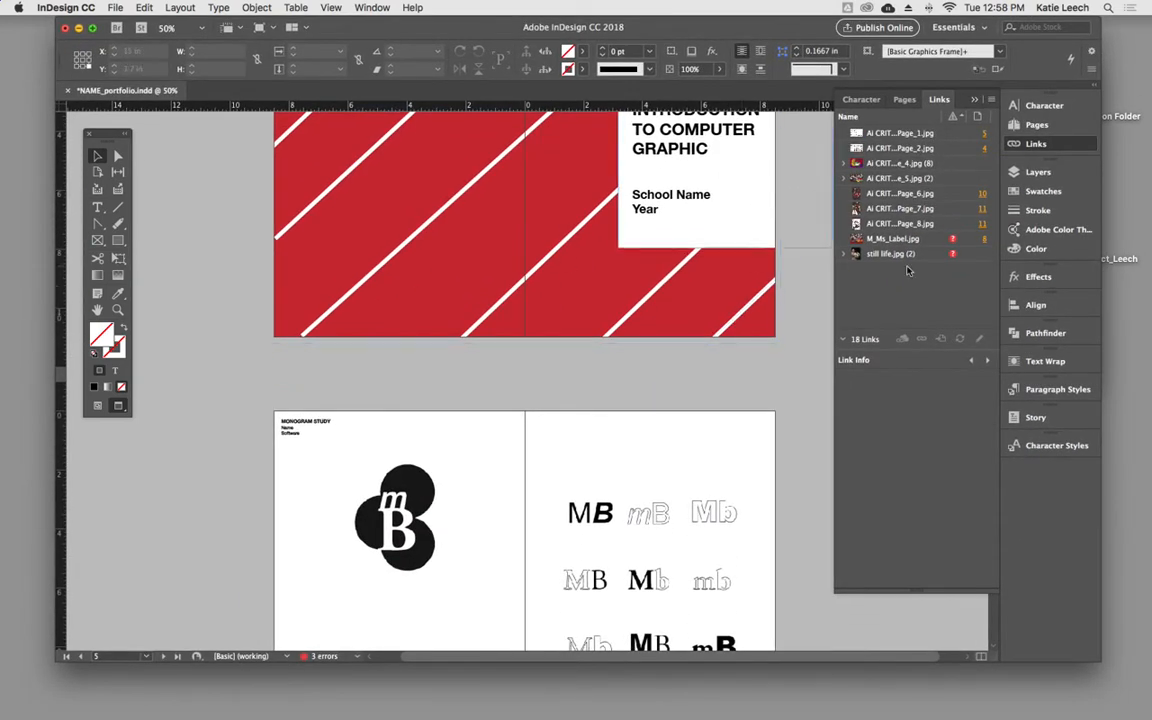
double_click(639, 21)
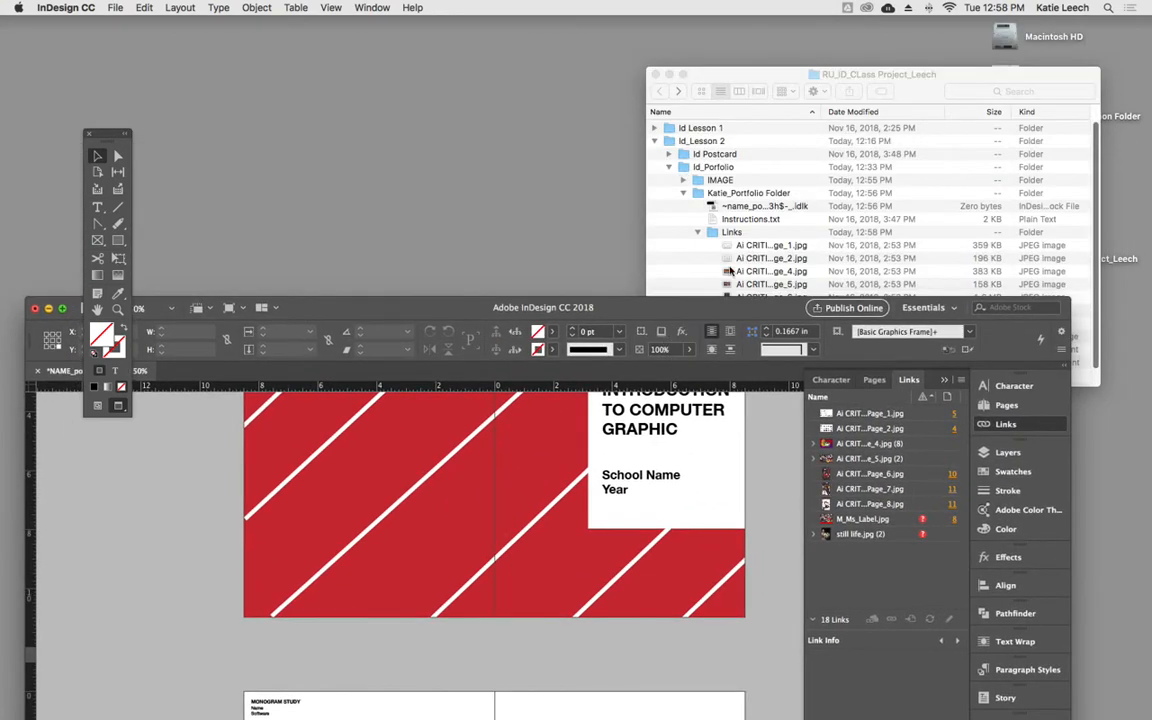
scroll(680, 240, "down", 2)
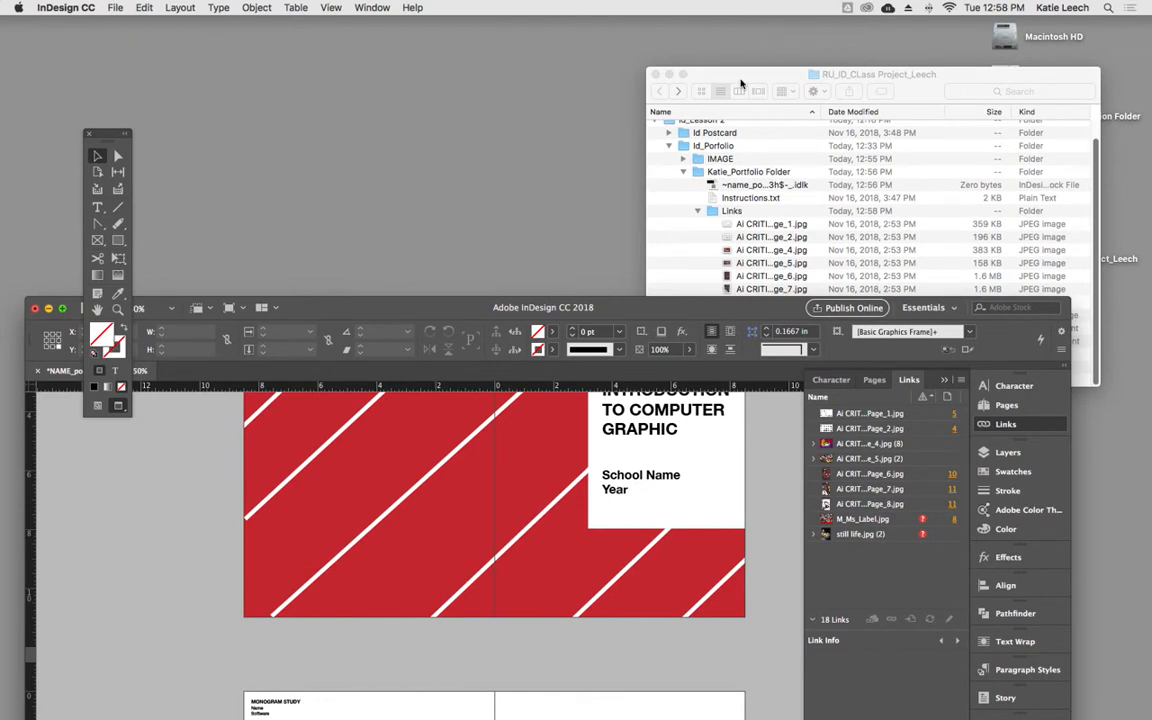
left_click_drag(731, 91, 721, 40)
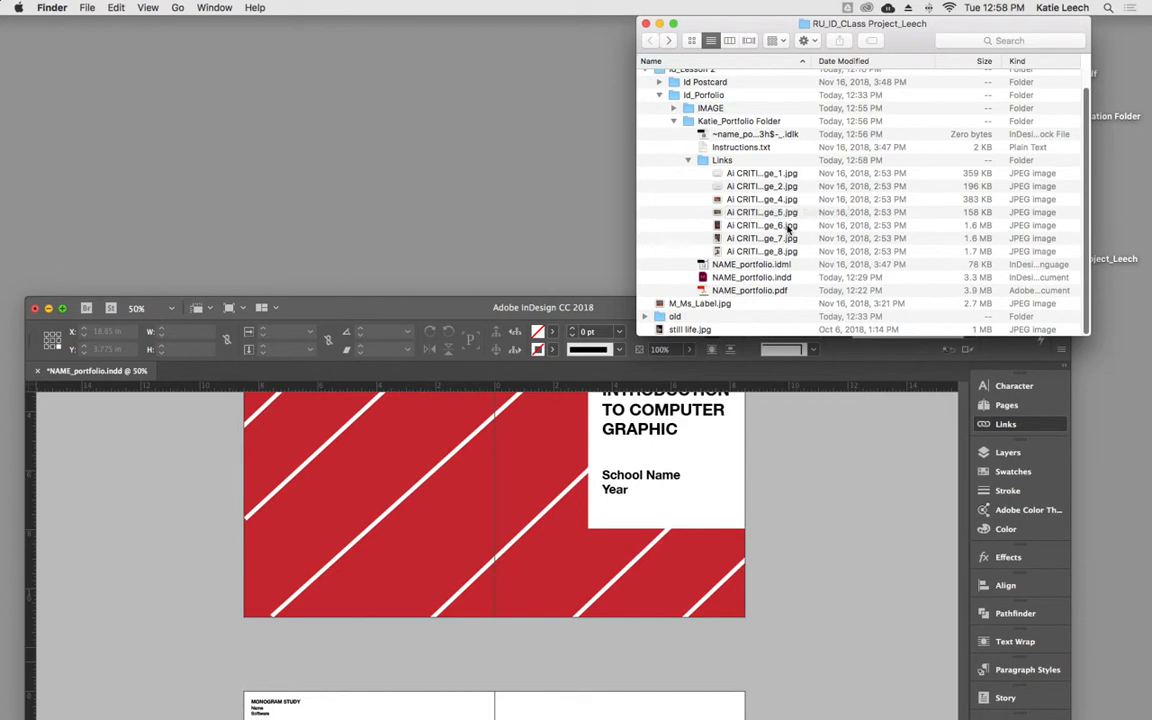
left_click(754, 405)
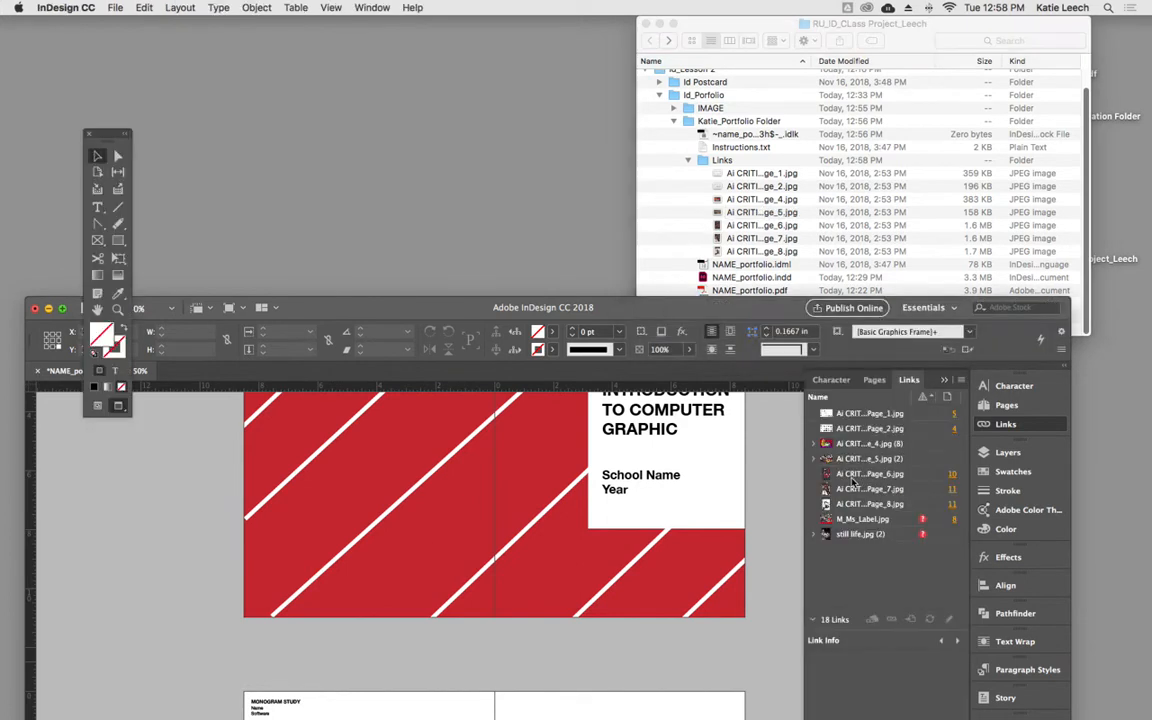
left_click_drag(719, 317, 714, 37)
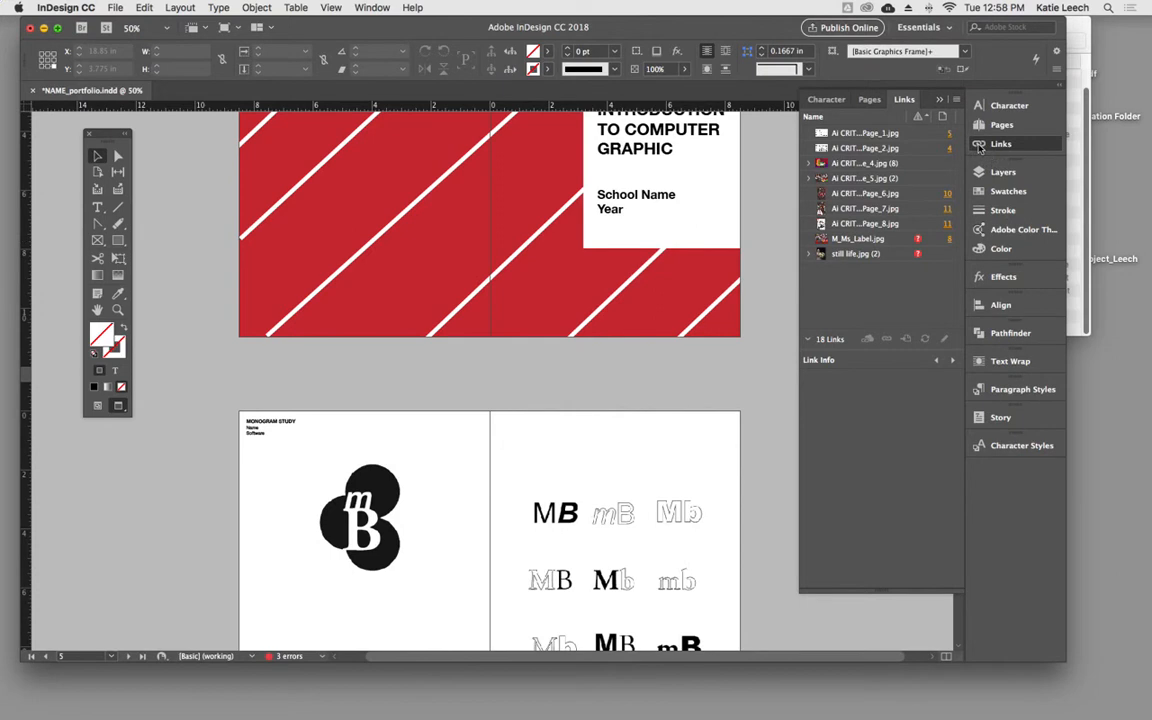
- Select the missing M_Ms_Label.jpg link and go to its placed image in the layout
left_click(885, 240)
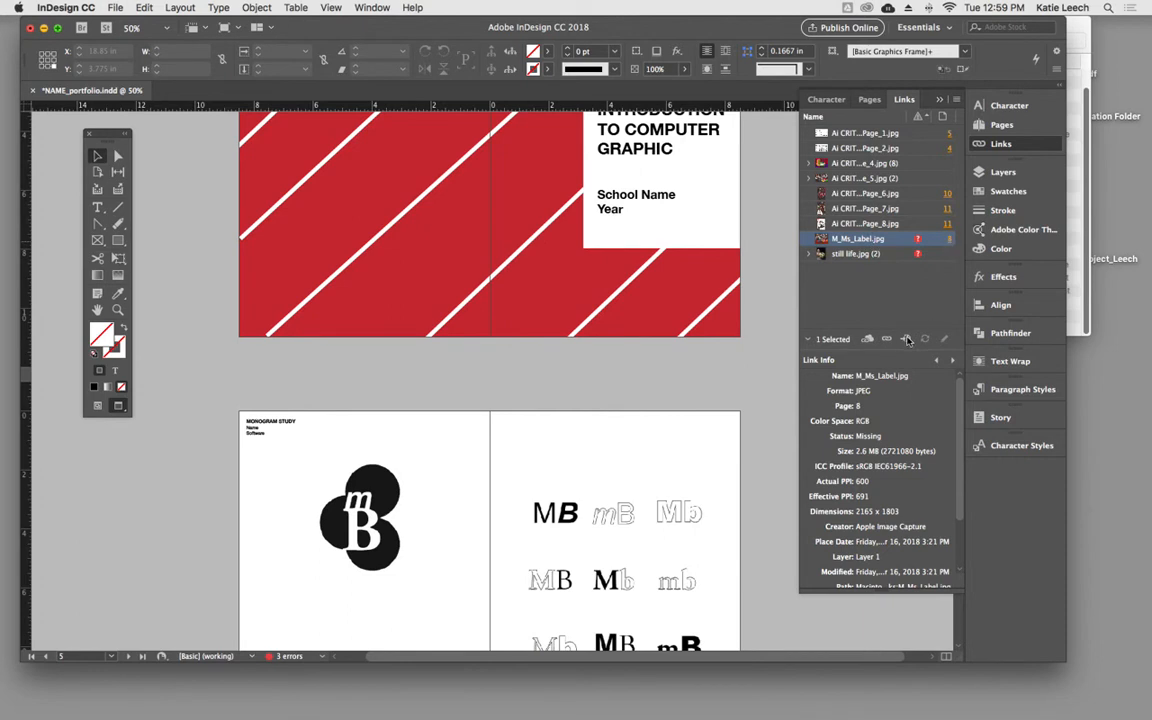
left_click(906, 339)
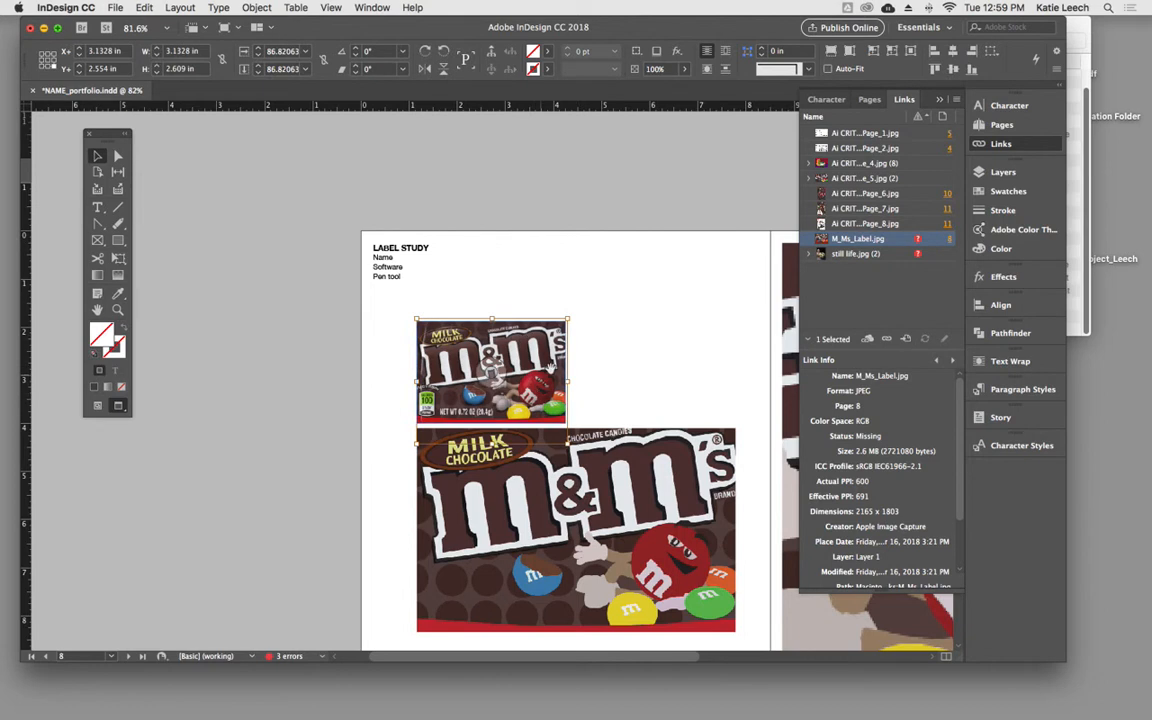
scroll(554, 289, "down", 3)
scroll(618, 330, "up", 2)
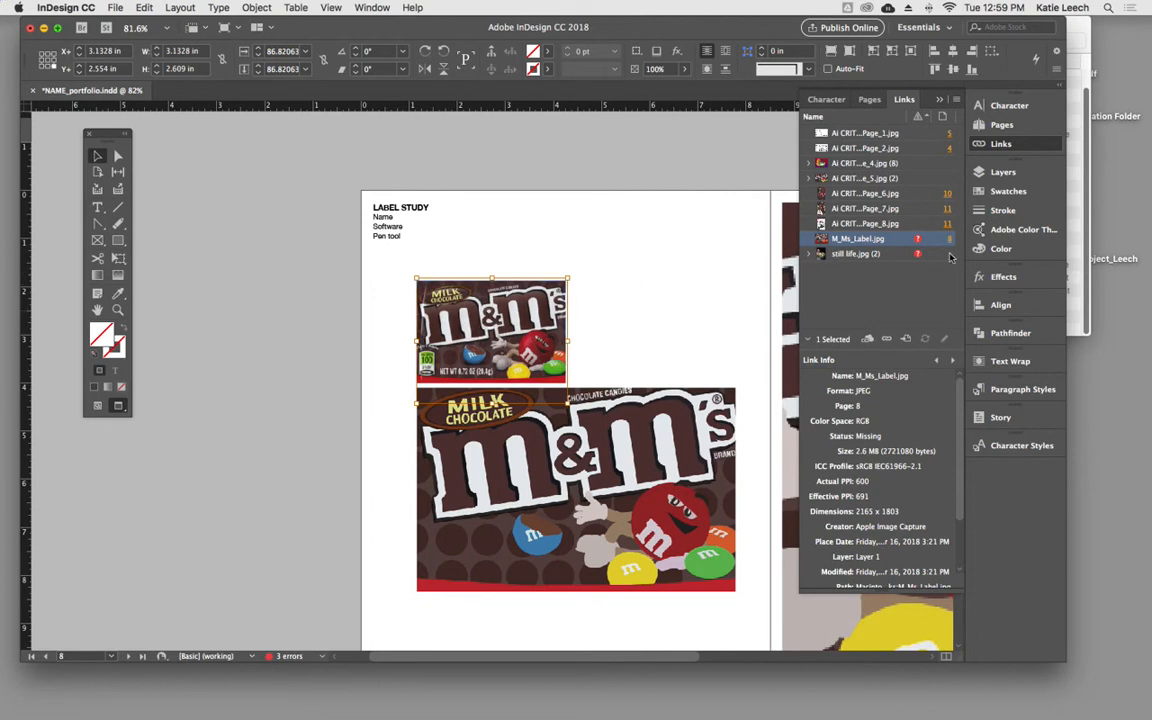
- Relink the missing M_Ms_Label.jpg to its file in the main class project folder, with the search for missing links enabled
left_click(886, 341)
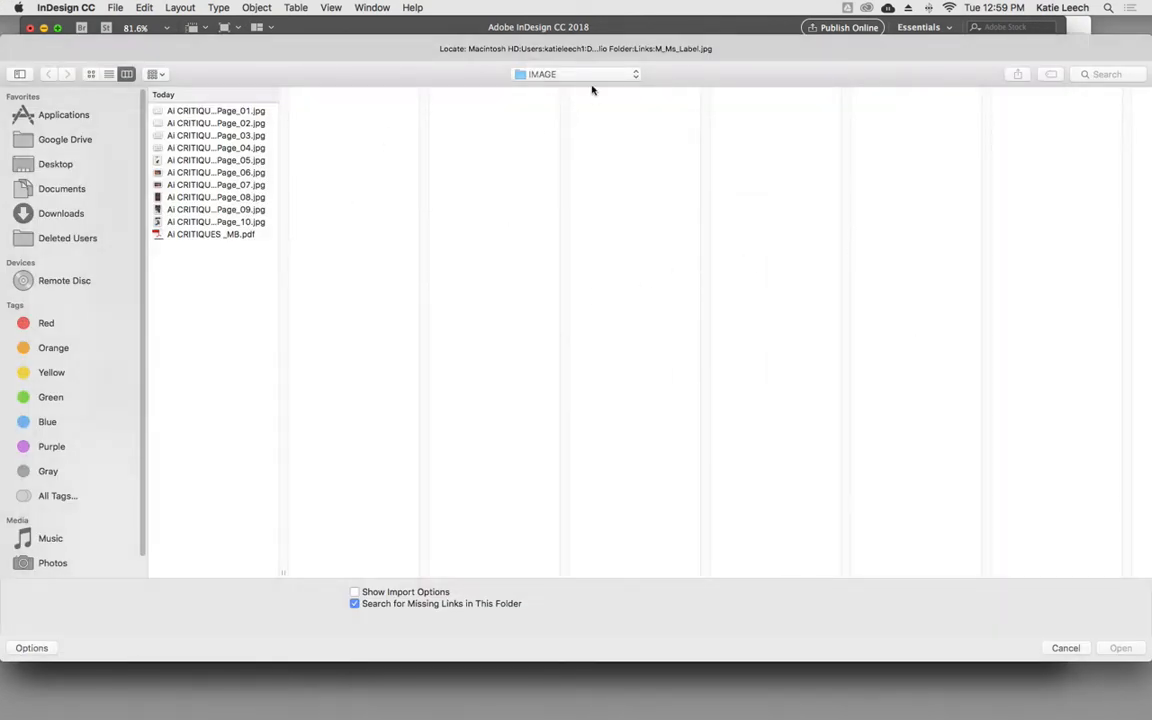
left_click(590, 73)
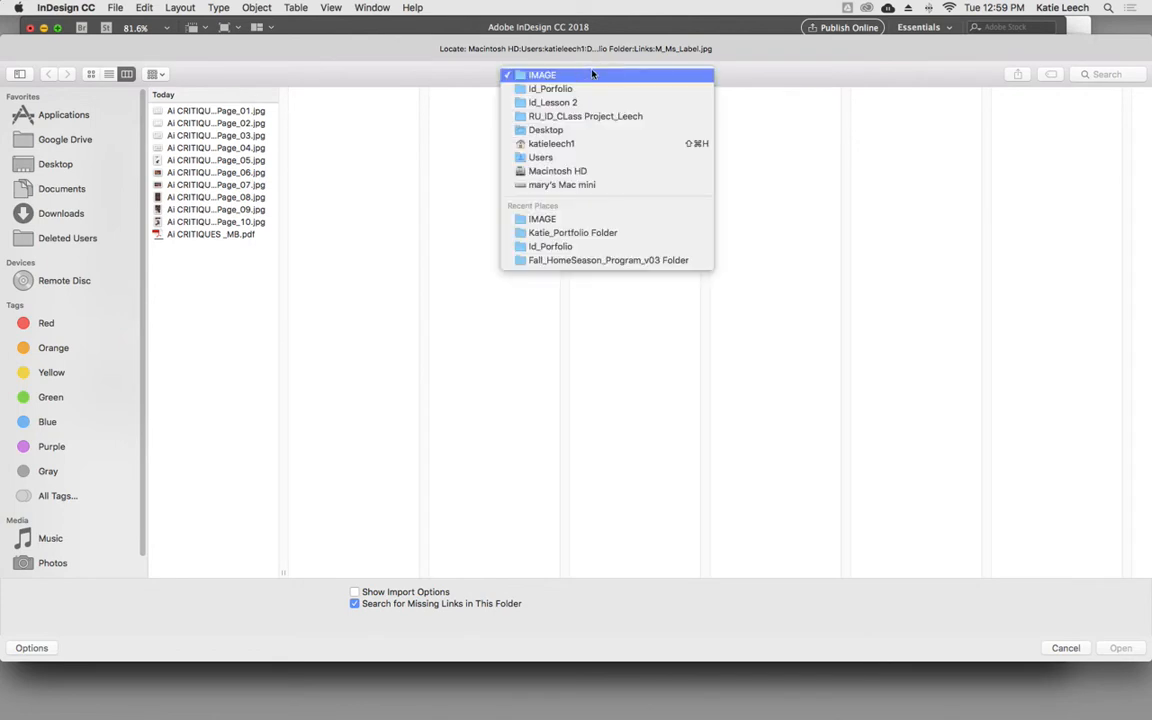
left_click(590, 89)
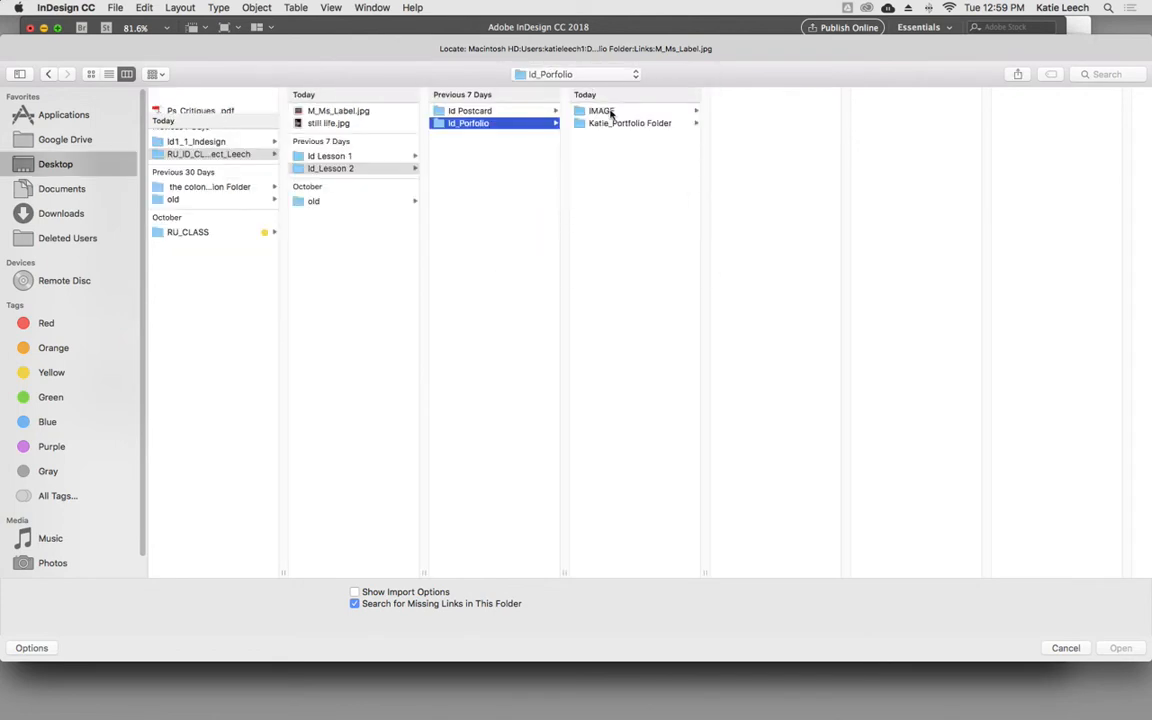
left_click(617, 122)
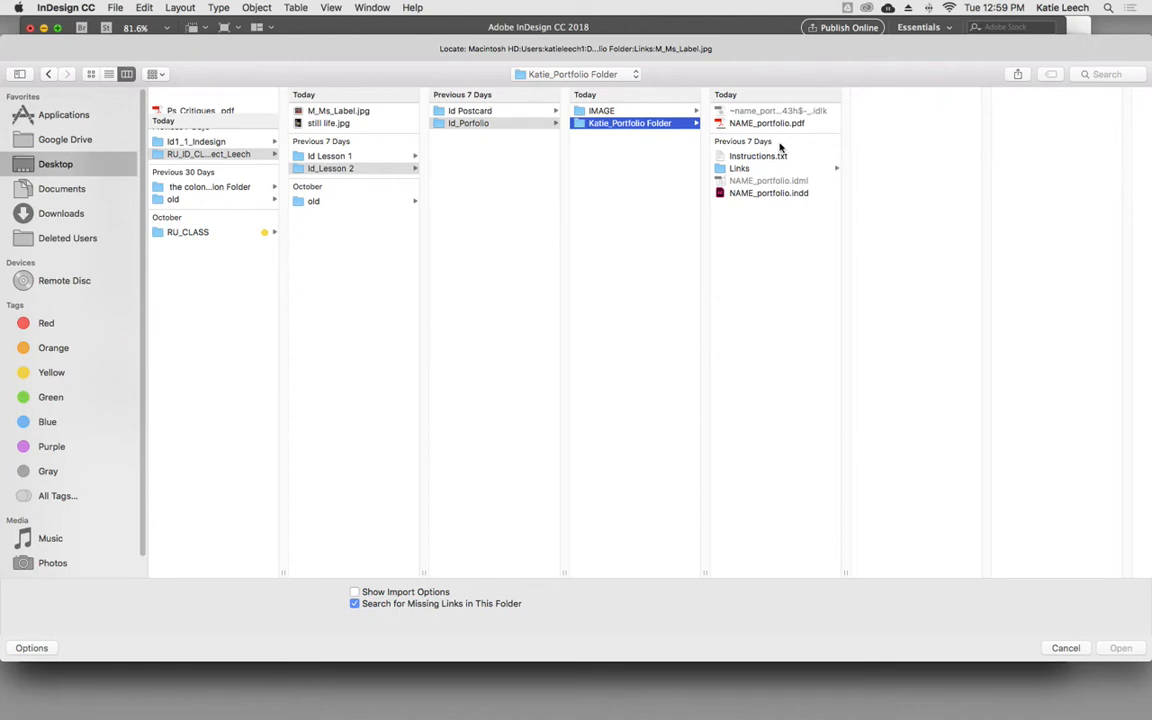
left_click(760, 168)
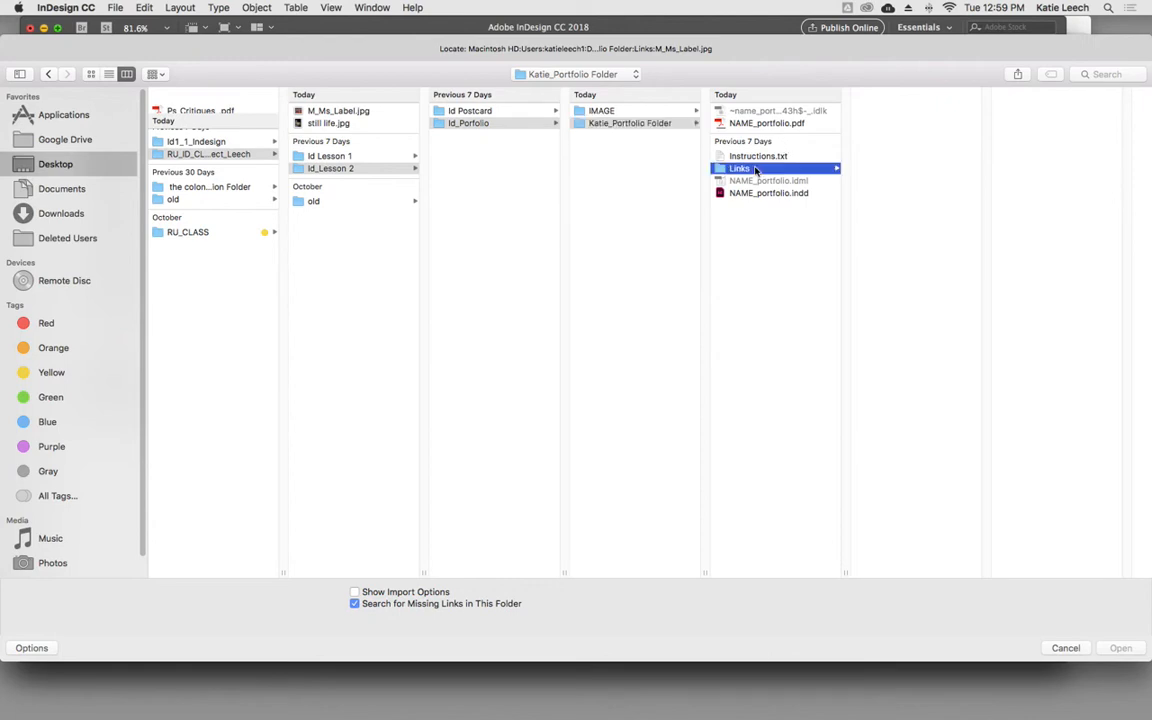
left_click(590, 111)
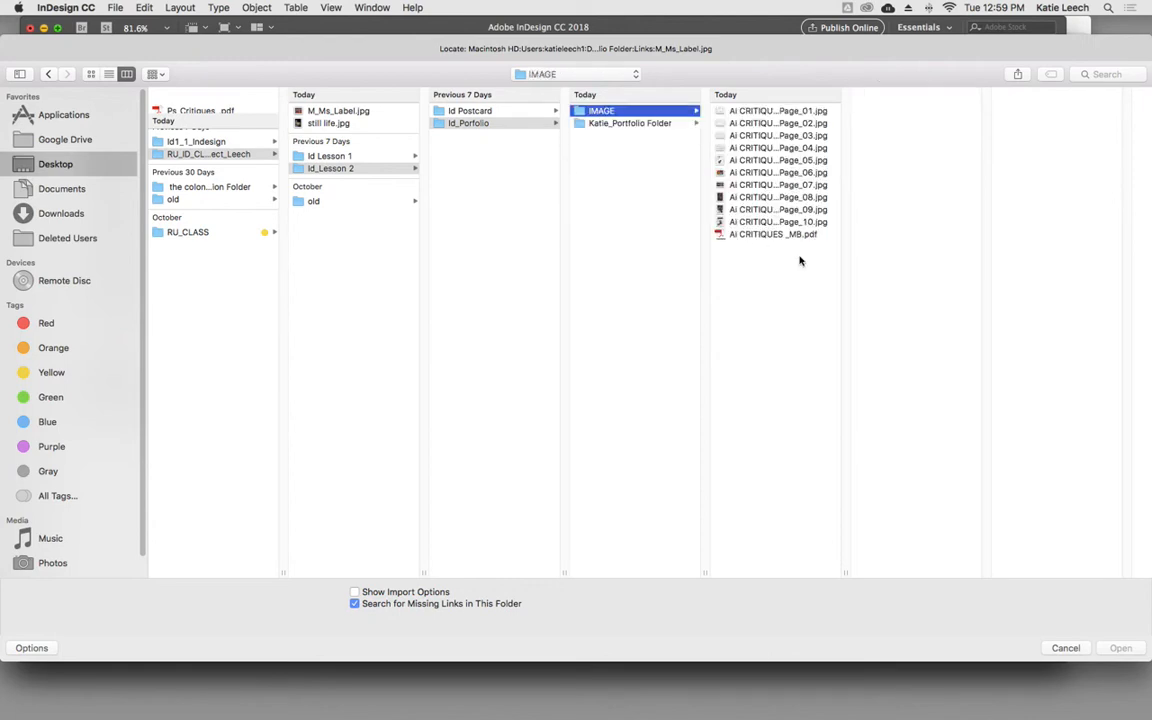
left_click(500, 111)
left_click(500, 122)
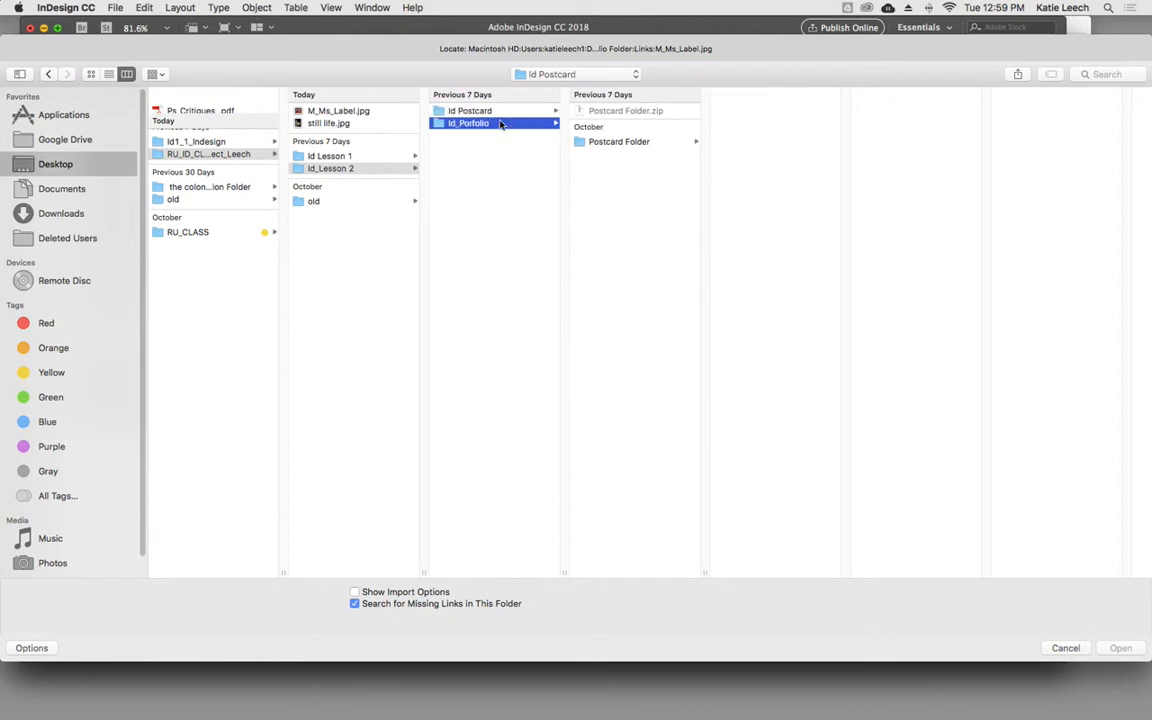
left_click(362, 112)
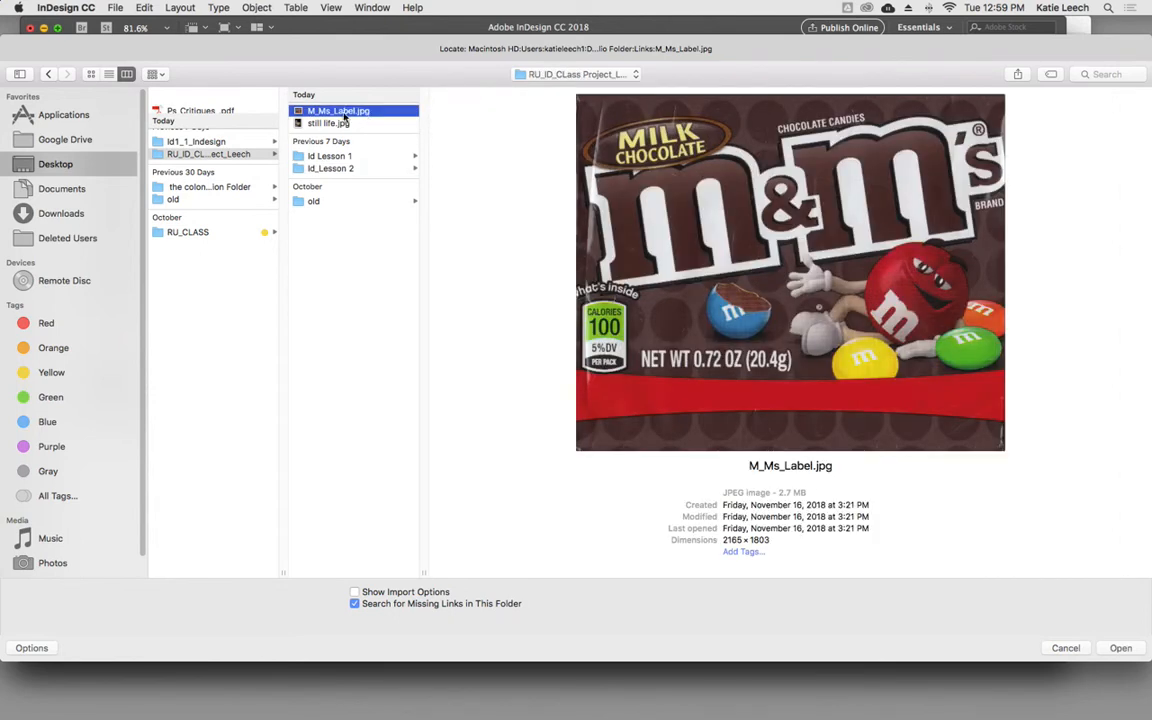
left_click(1120, 648)
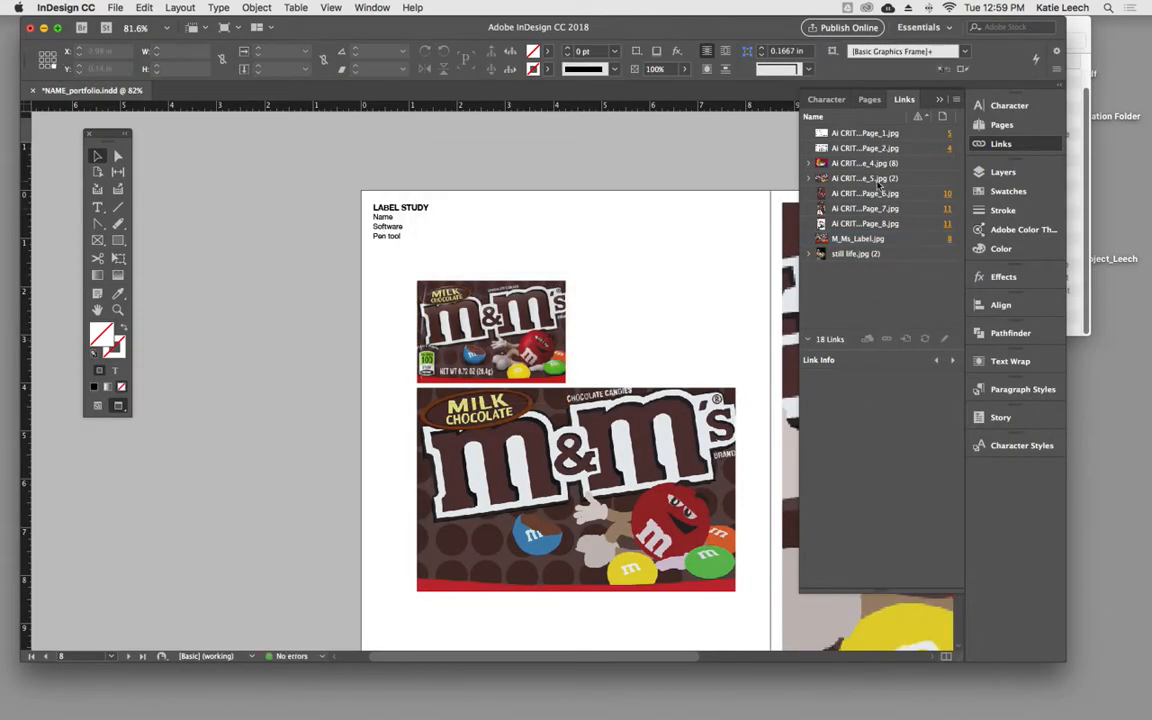
left_click(852, 254)
left_click(887, 340)
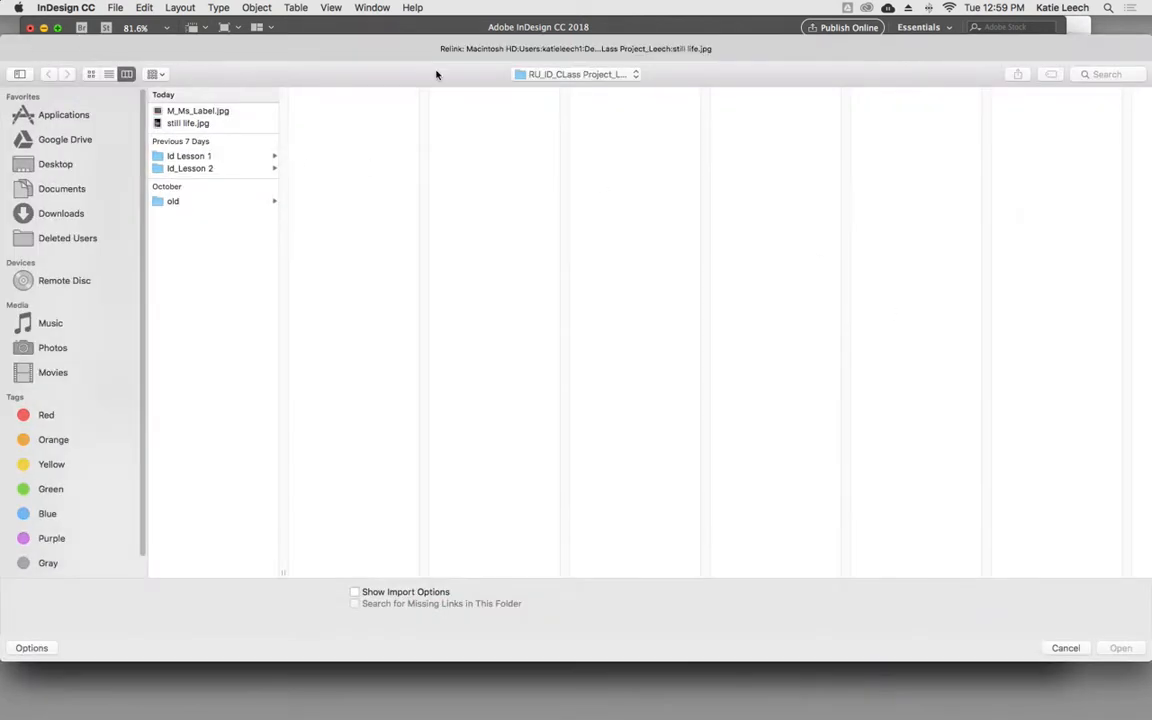
left_click(1066, 648)
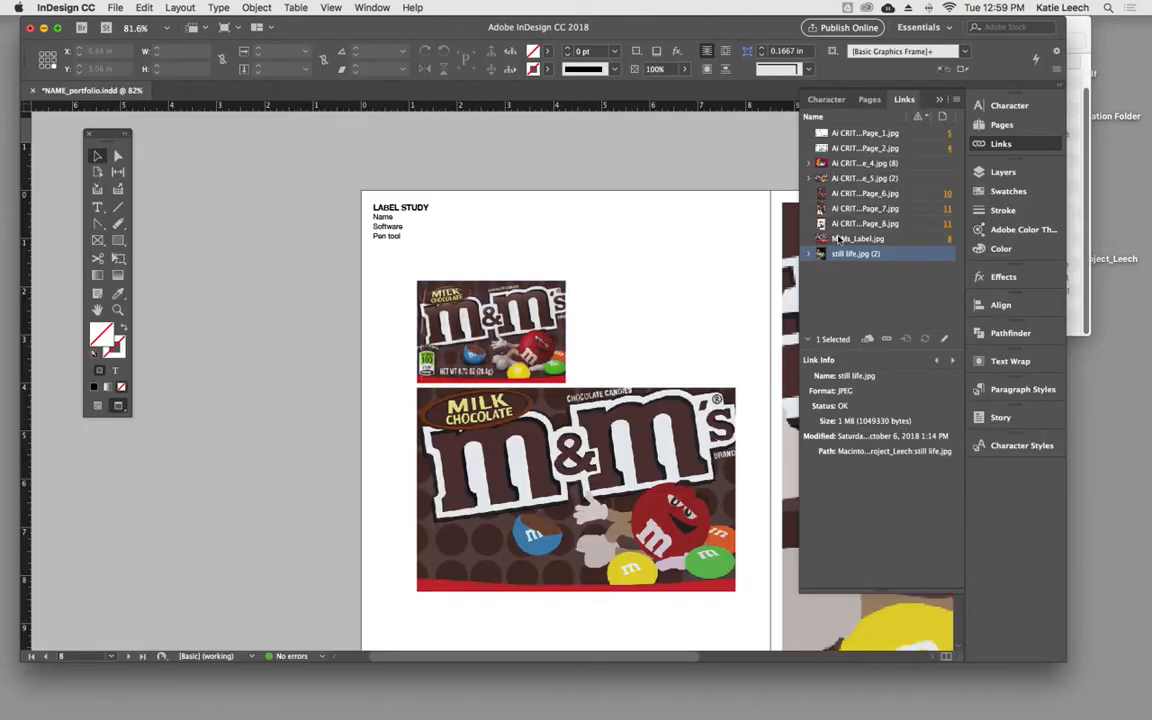
- Switch to Finder and move M_Ms_Label.jpg and still life.jpg from the class project folder back into the portfolio's Links folder
left_click(1080, 258)
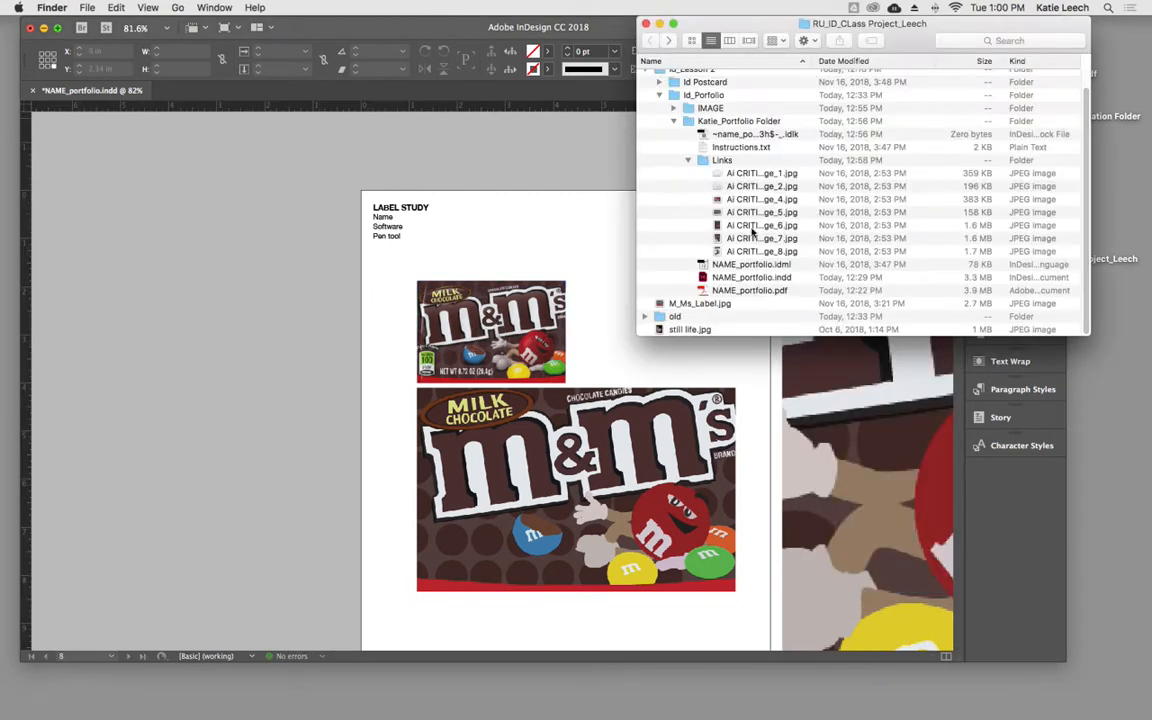
left_click(673, 108)
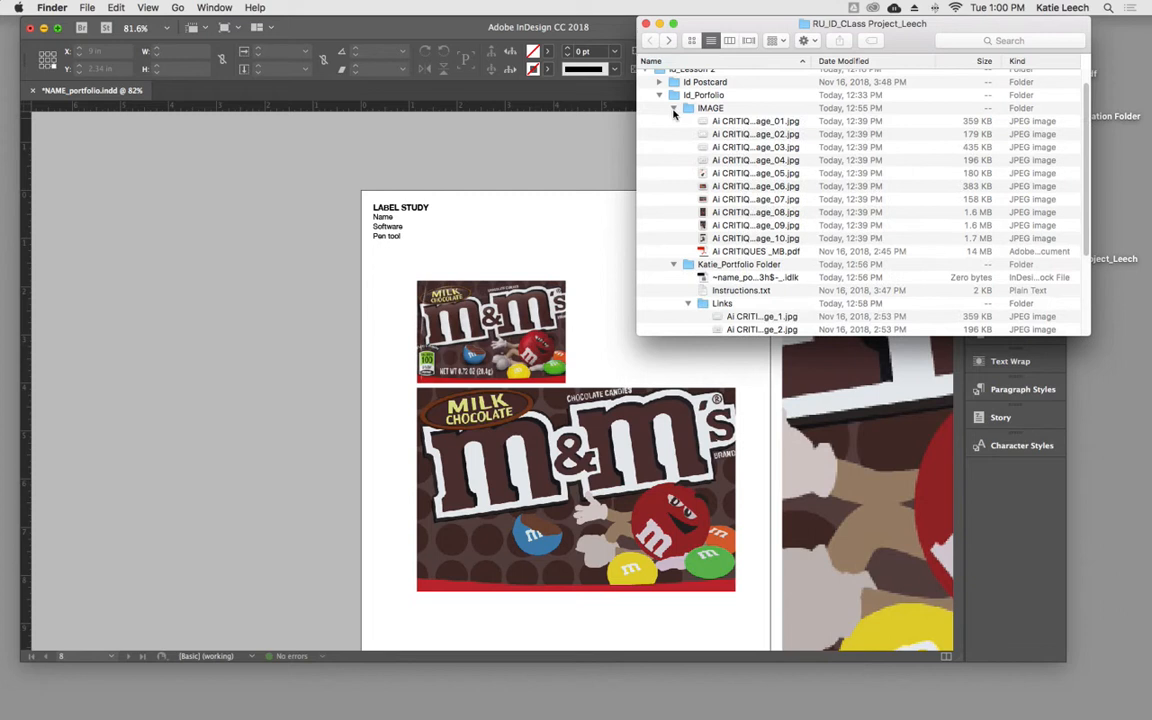
left_click(733, 240)
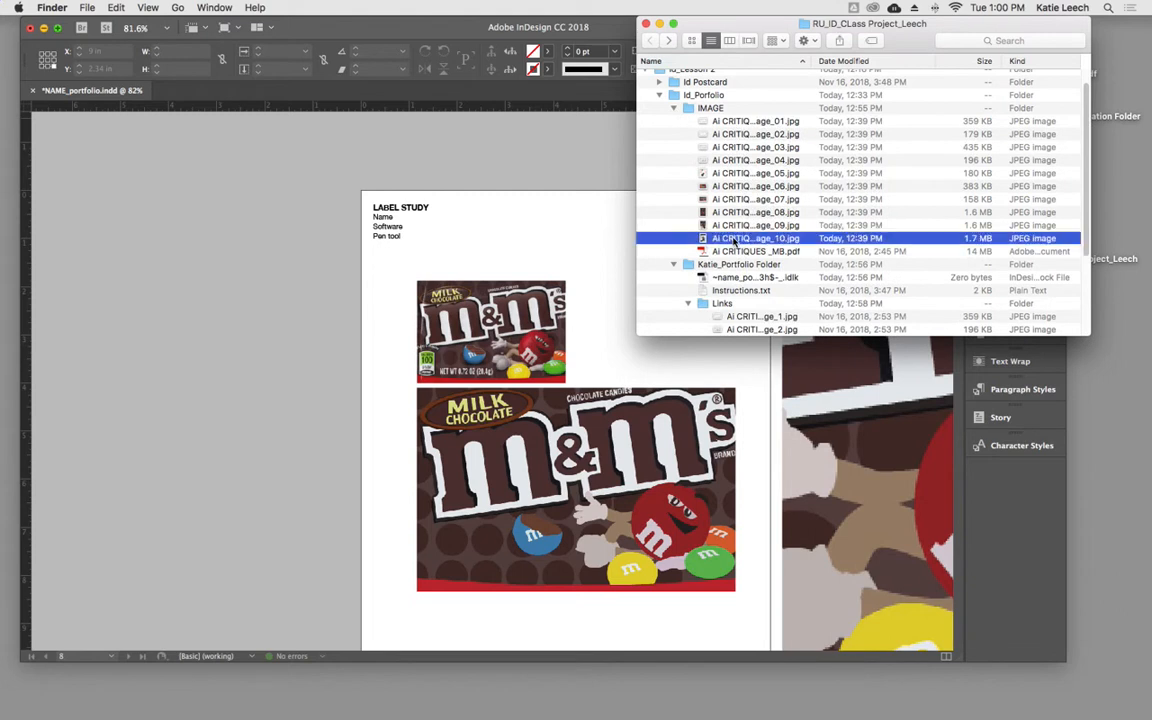
scroll(785, 267, "down", 5)
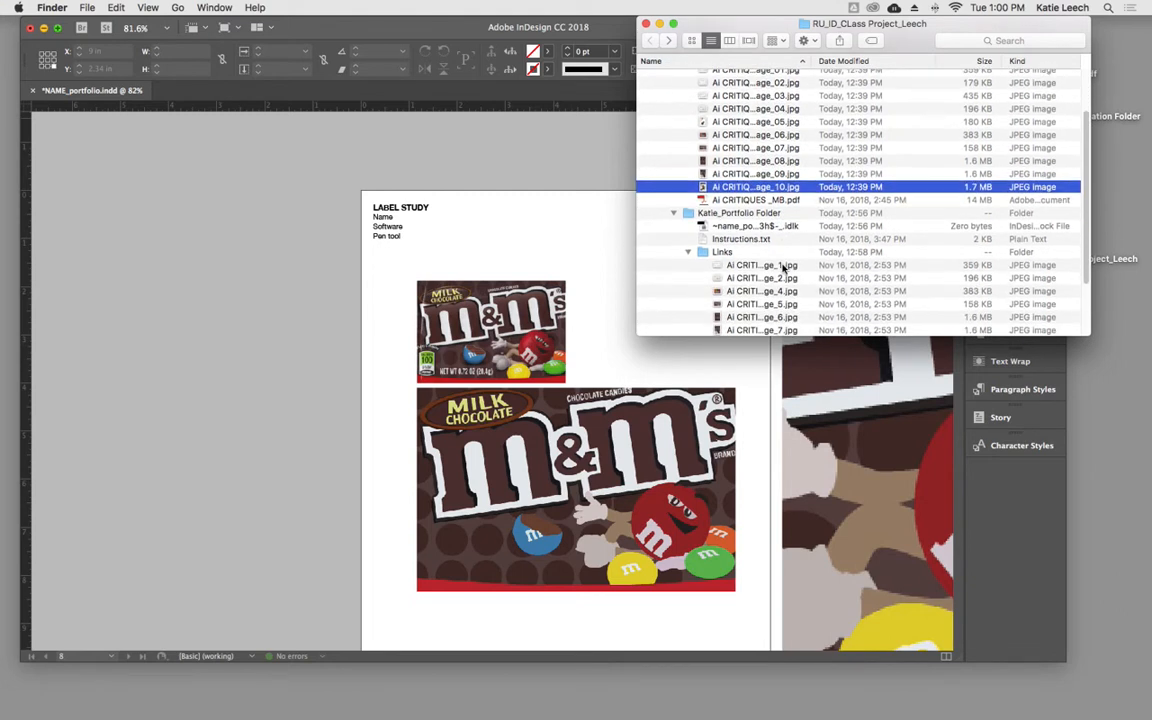
left_click_drag(700, 303, 718, 161)
scroll(720, 314, "down", 1)
left_click_drag(690, 329, 722, 163)
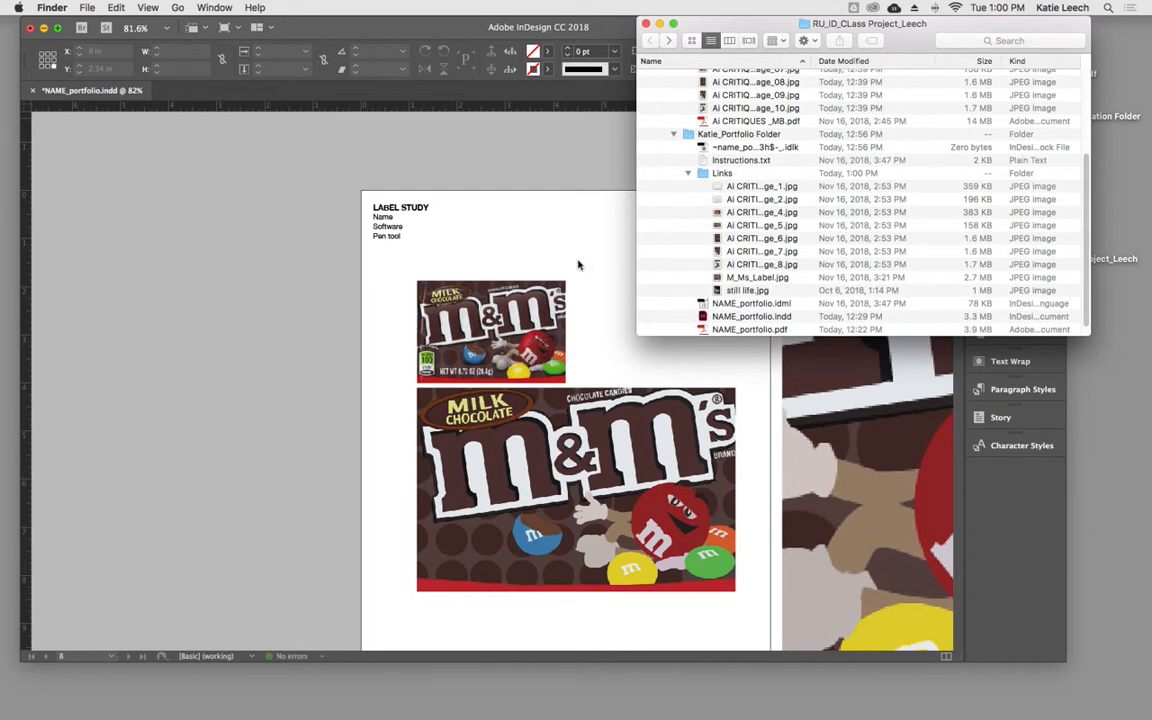
- Return to InDesign and relink still life.jpg to its file in the portfolio's Links folder, with the search for missing links enabled
left_click(545, 247)
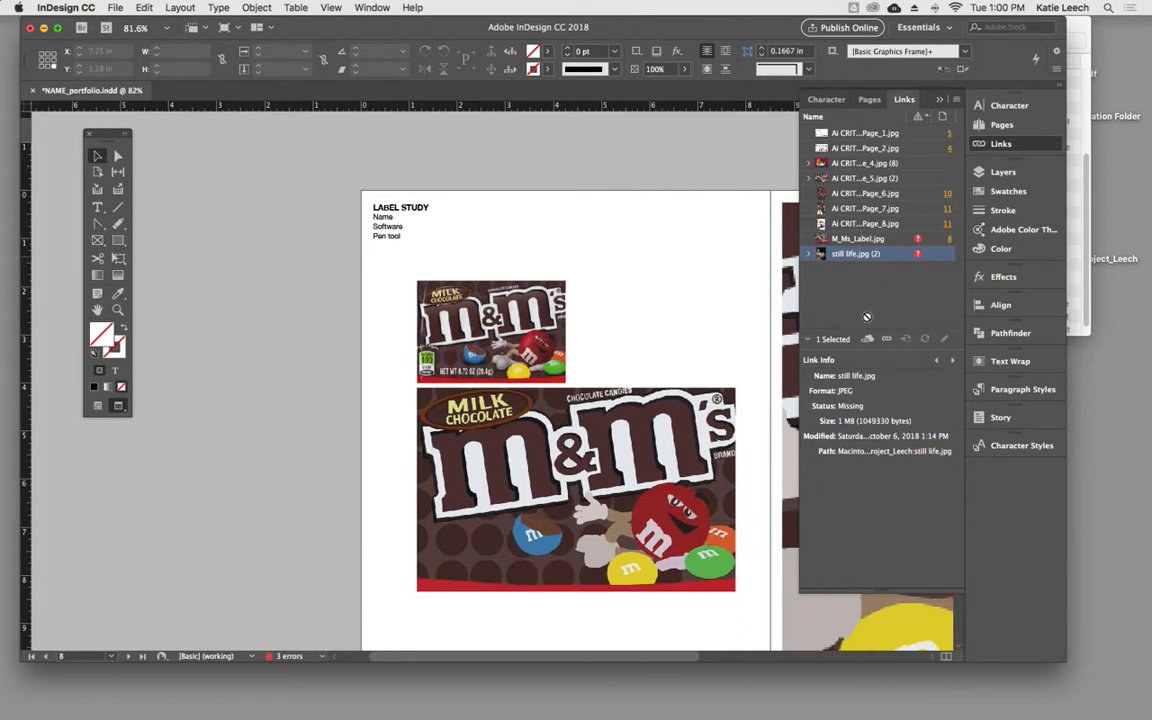
left_click(886, 340)
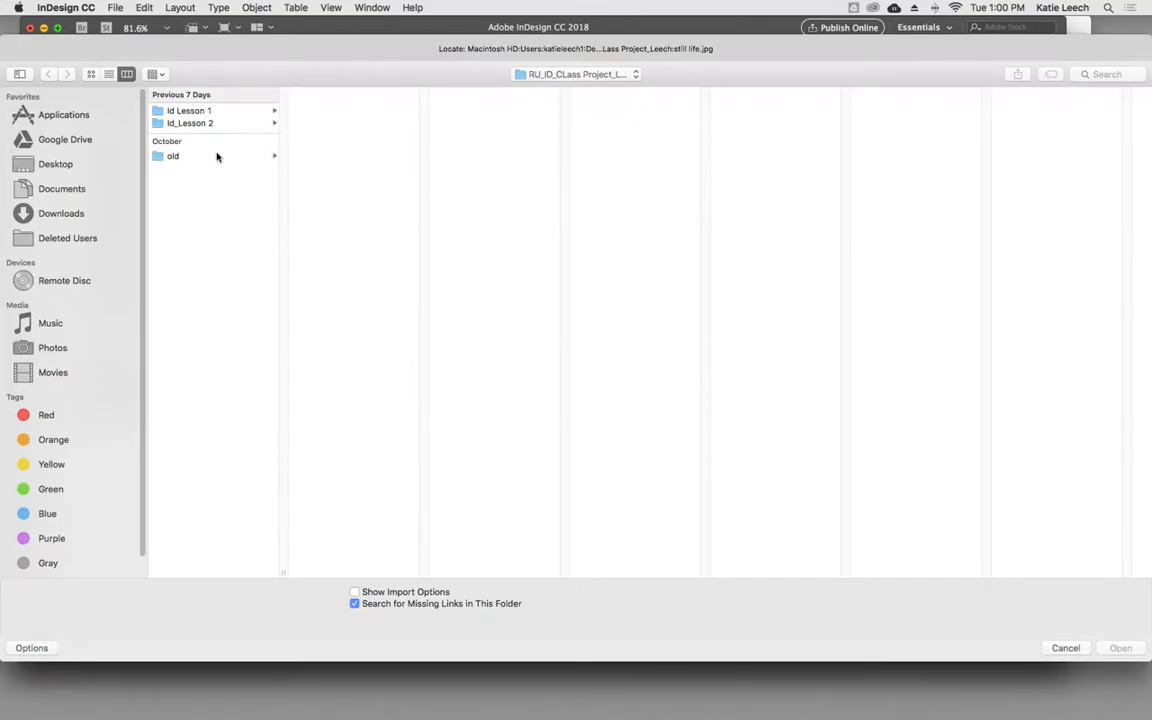
left_click(195, 123)
left_click(302, 124)
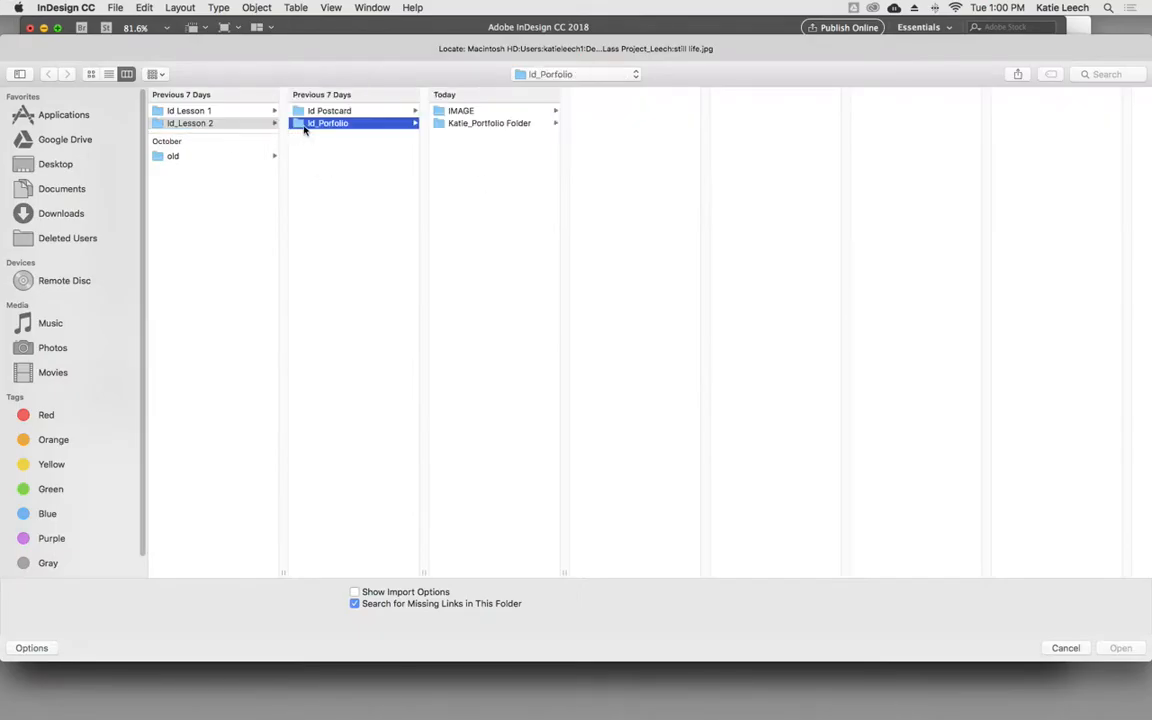
left_click(493, 125)
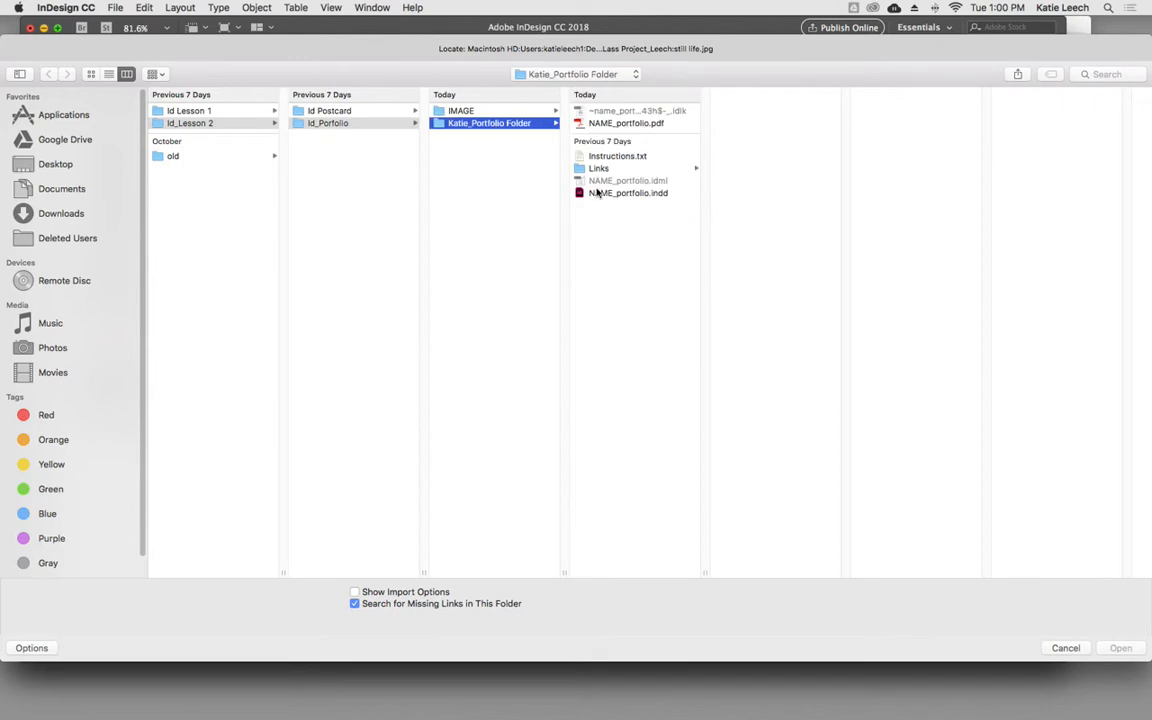
left_click(582, 168)
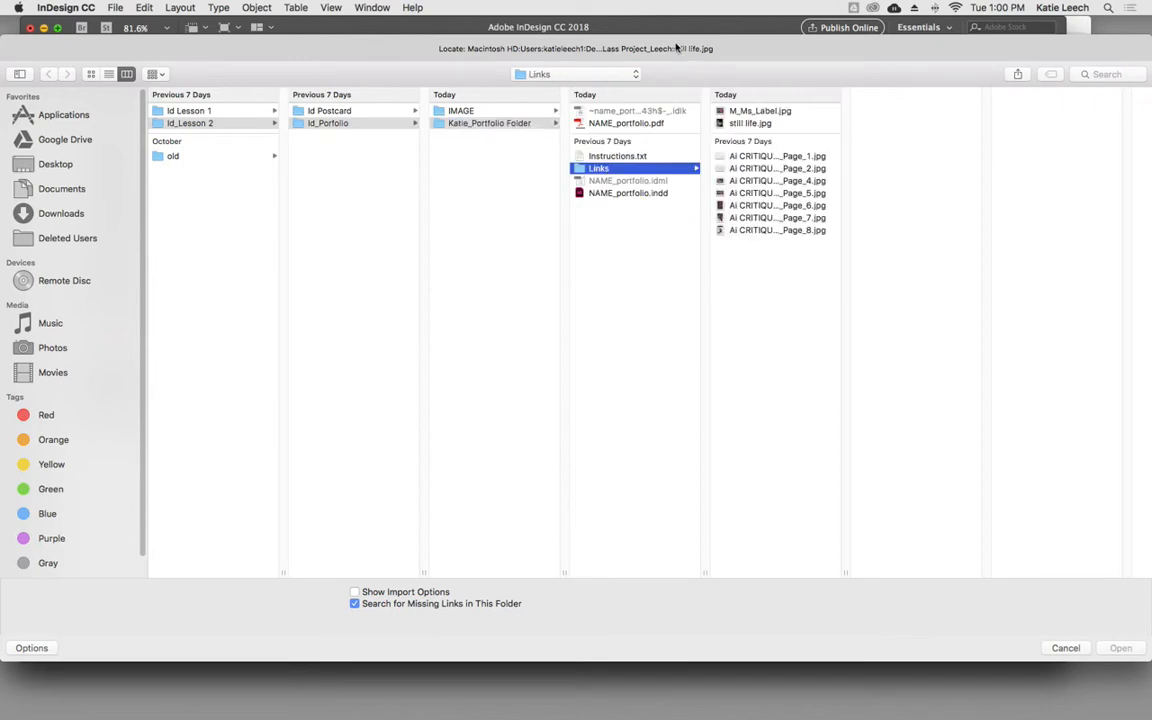
left_click(750, 123)
left_click(1133, 655)
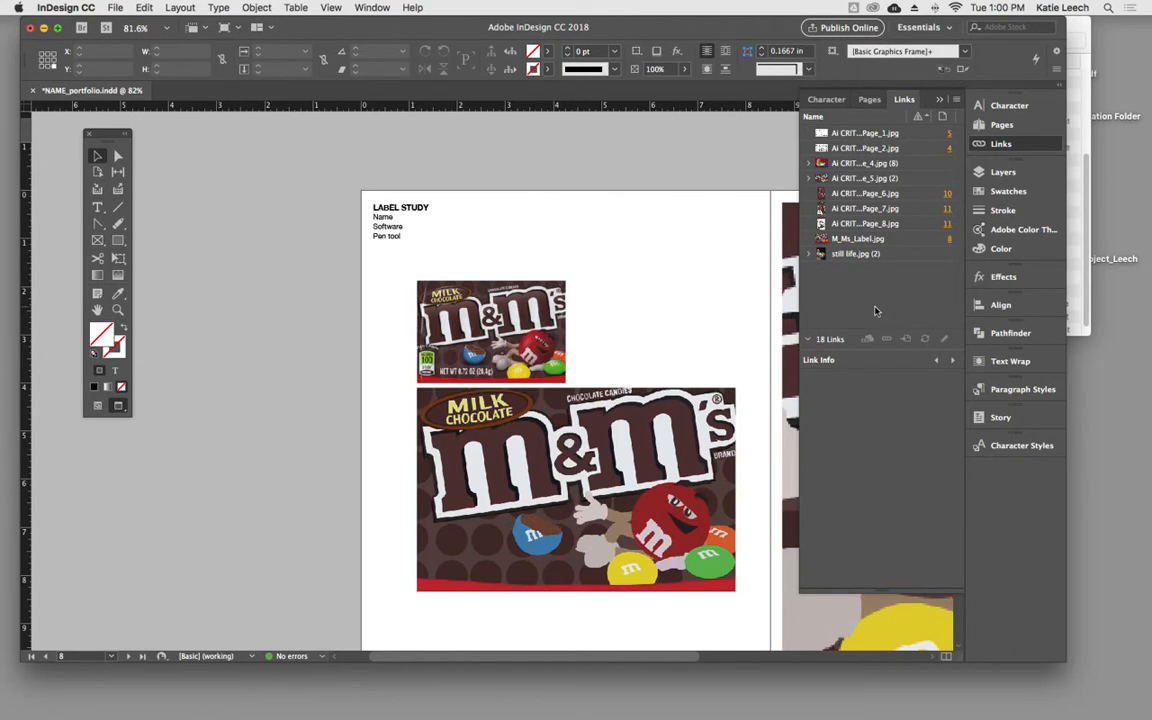
- Collapse the list of links and set the document's display performance to High Quality Display
left_click(939, 100)
scroll(598, 178, "up", 2)
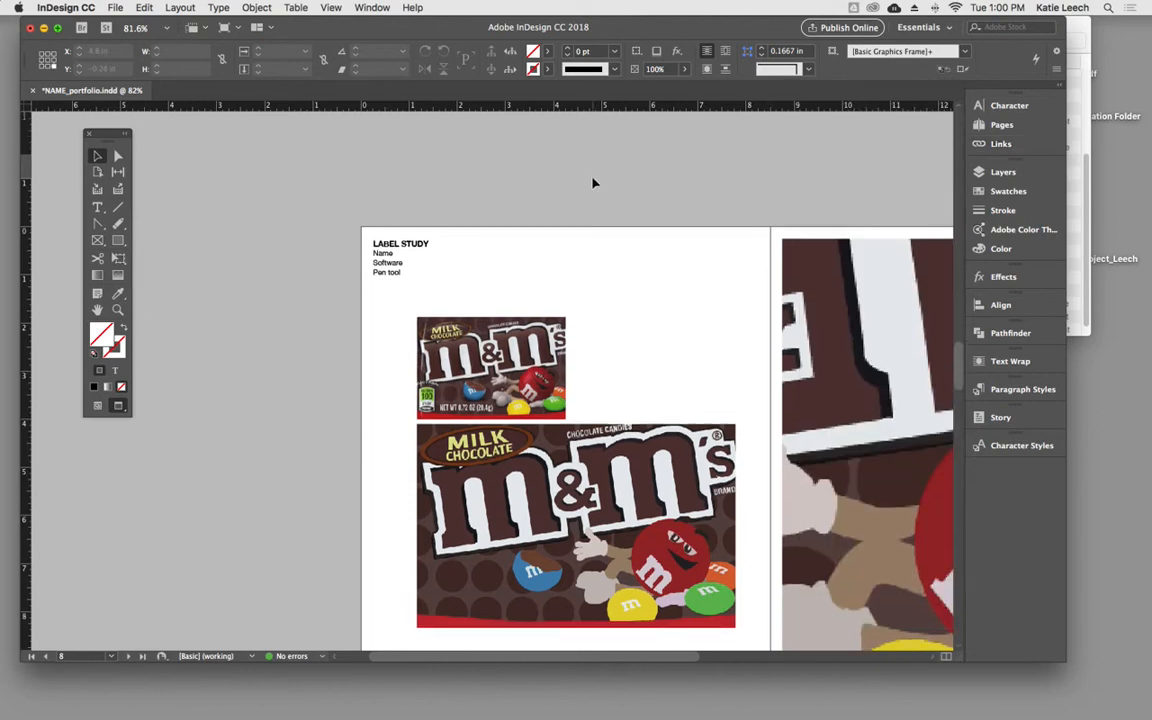
left_click_drag(573, 173, 356, 130)
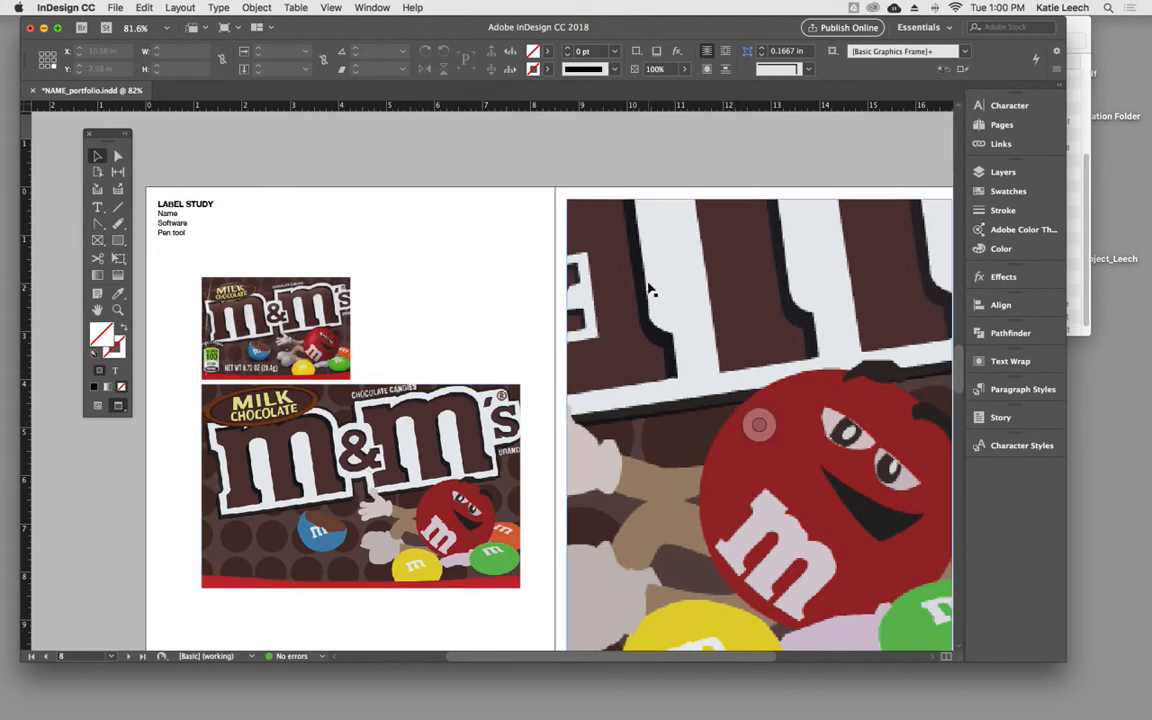
left_click(330, 7)
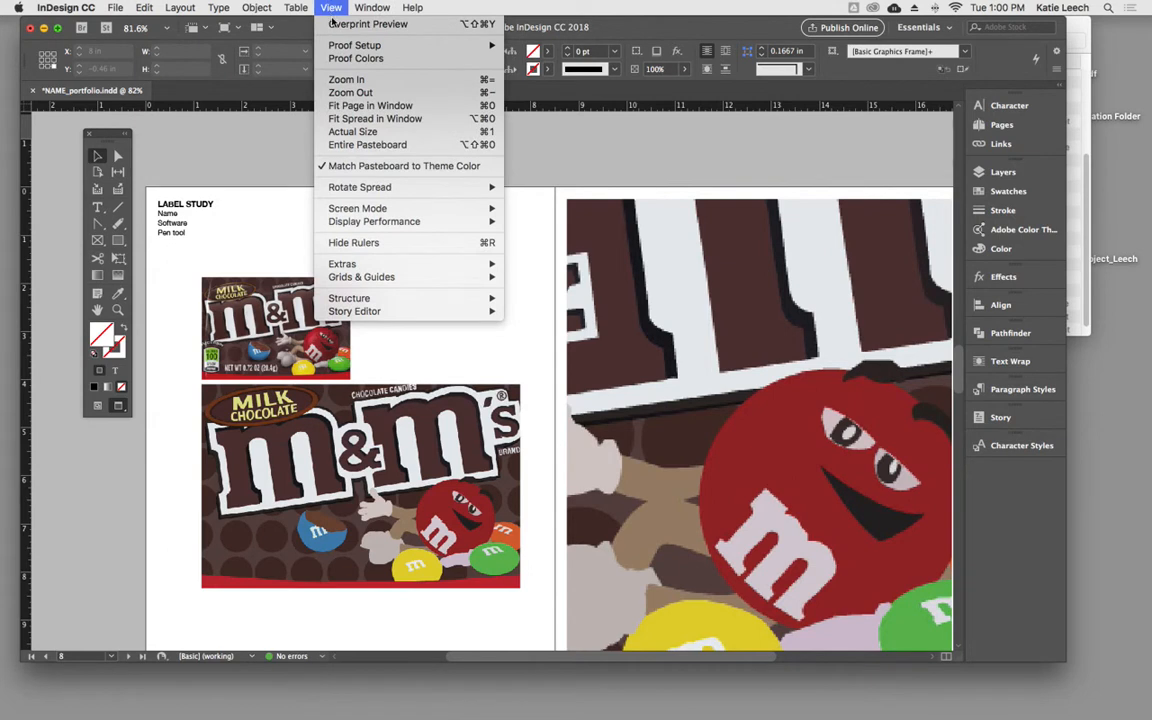
mouse_move(400, 222)
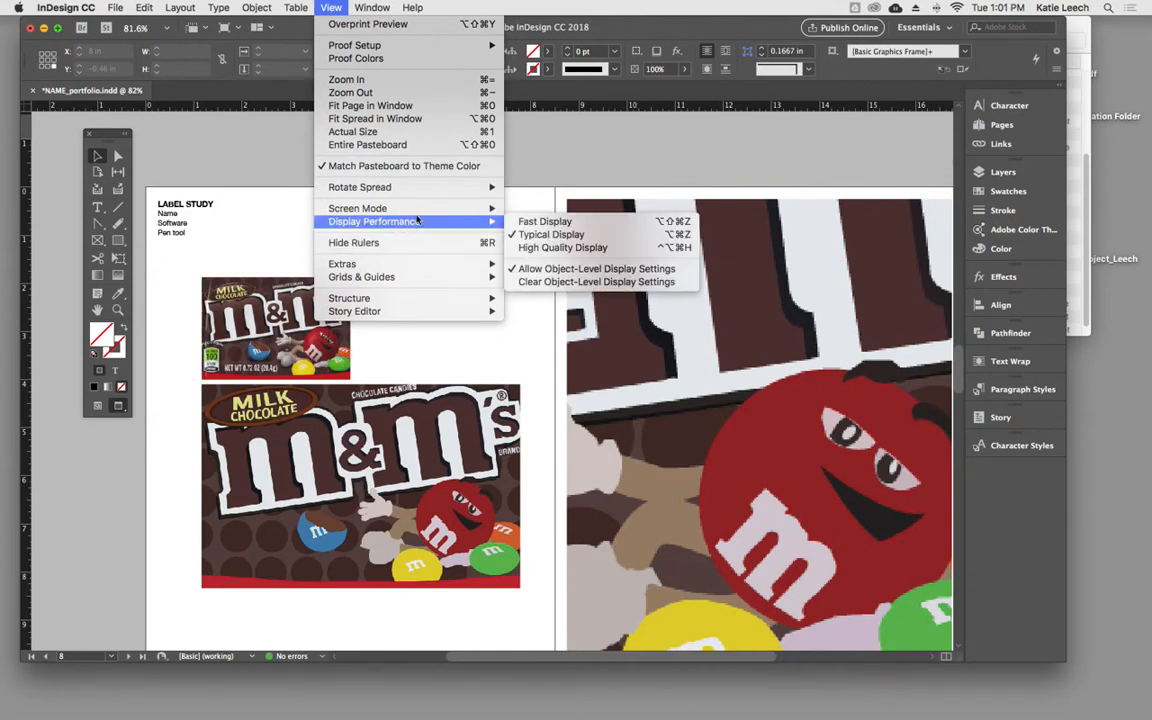
left_click(566, 252)
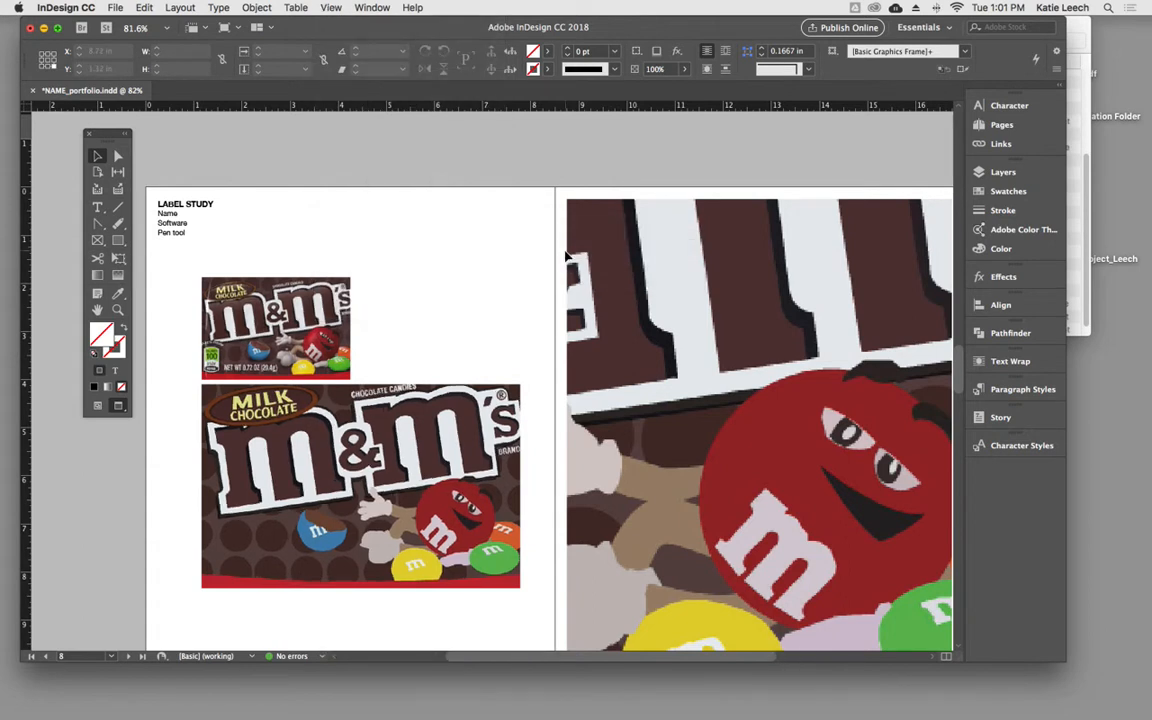
- Scale the enlarged M&M's artwork on page 9 to about 121% and reposition it within its frame
key("super+minus")
left_click(734, 416)
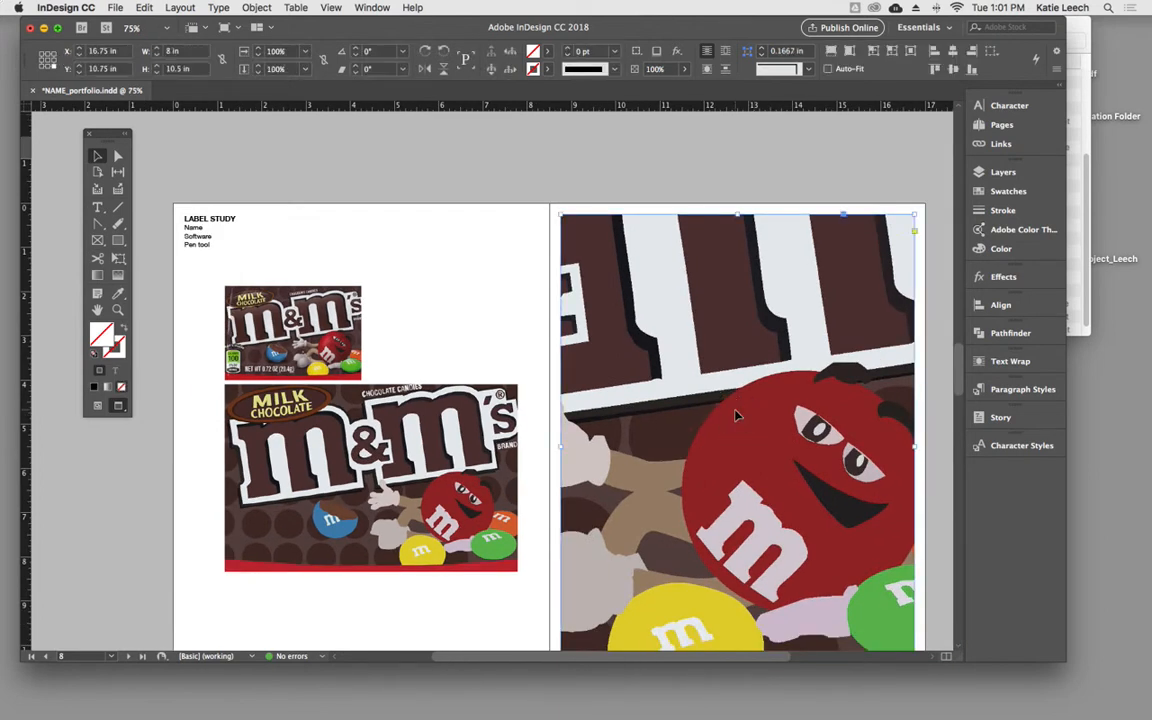
key("super+minus")
key("super+a")
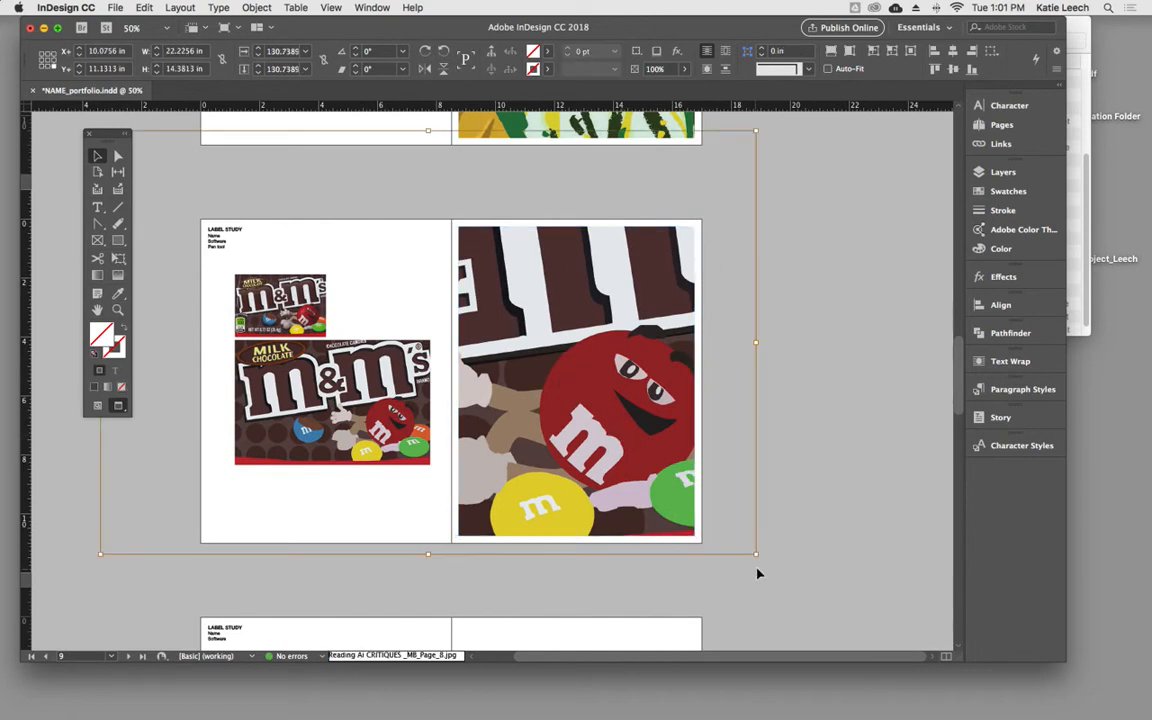
left_click_drag(100, 553, 215, 560)
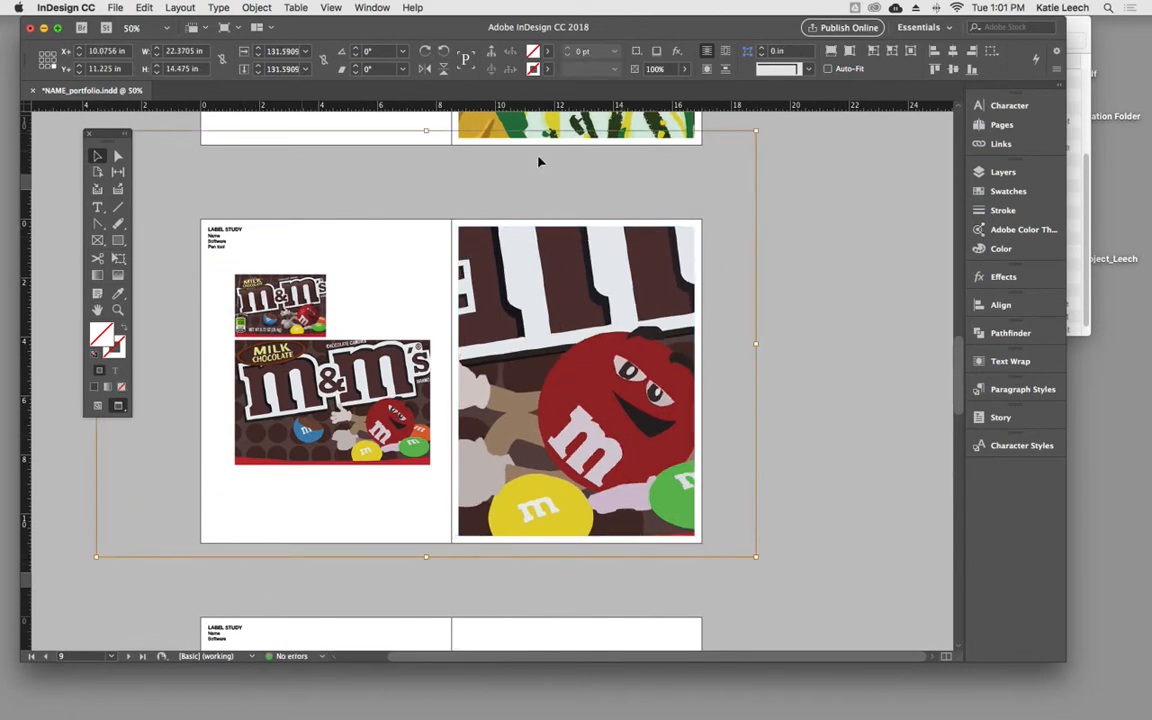
left_click_drag(757, 131, 701, 166)
left_click(557, 371)
left_click_drag(557, 371, 600, 374)
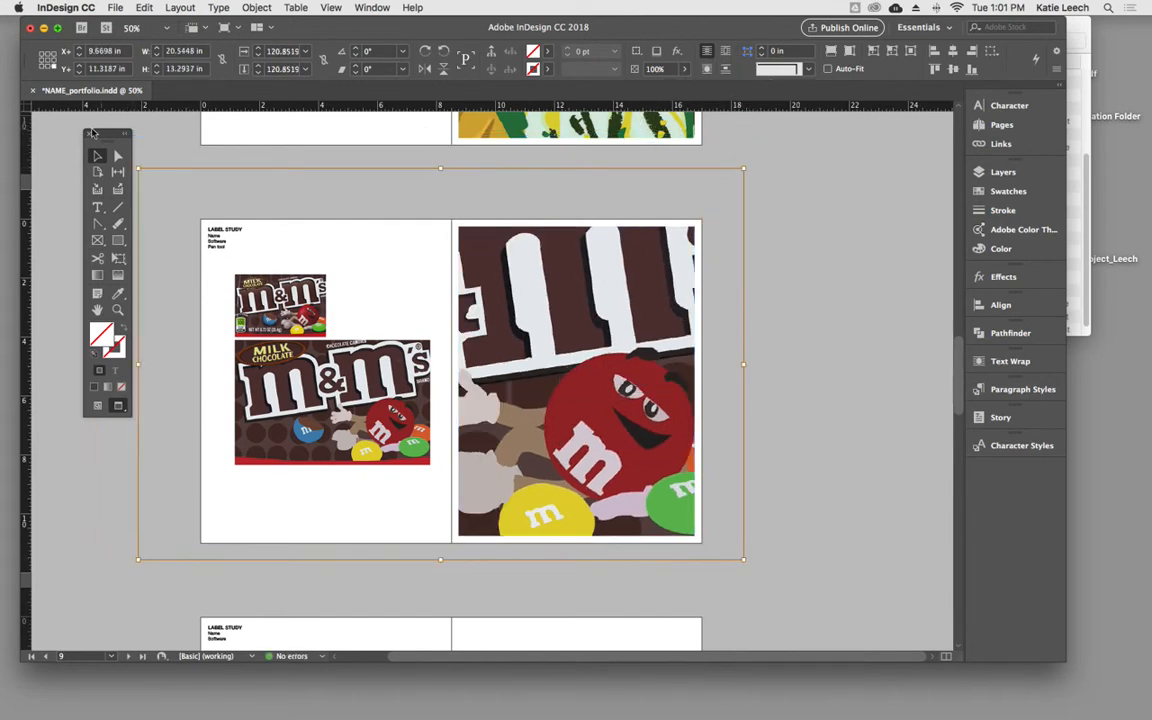
left_click(171, 140)
- Scale and reposition the enlarged squash artwork within its page 7 frame to about 132%, and go up to the Monogram Study spread
scroll(902, 347, "up", 5)
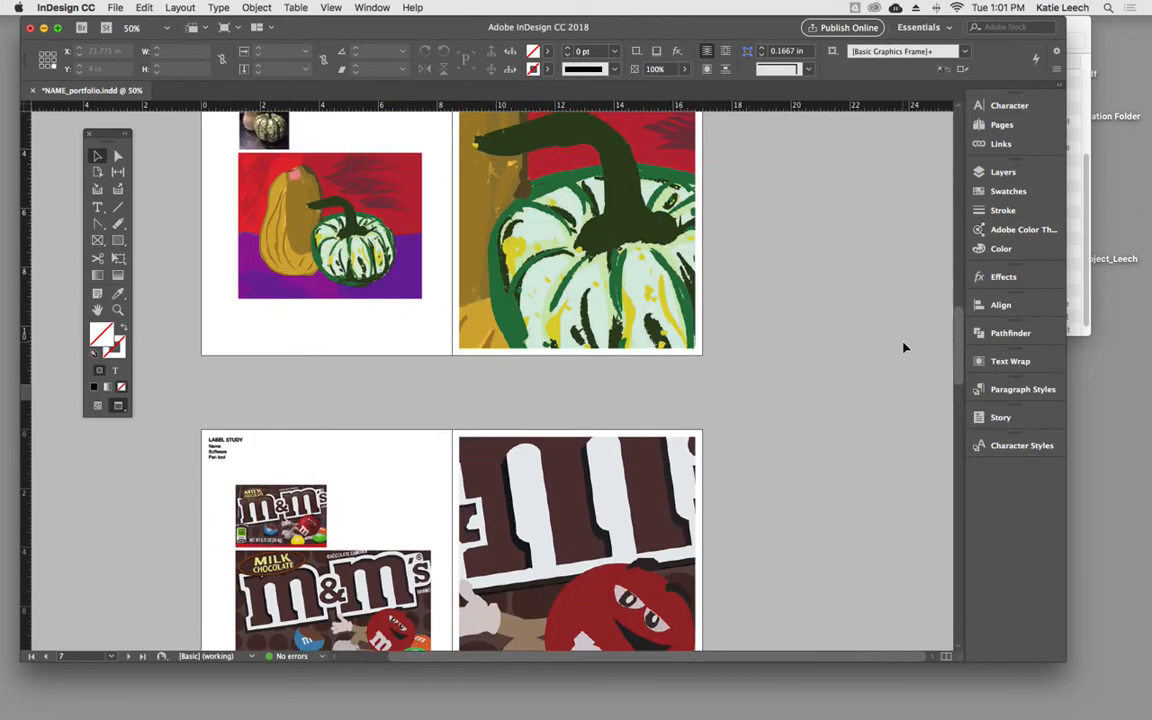
double_click(633, 335)
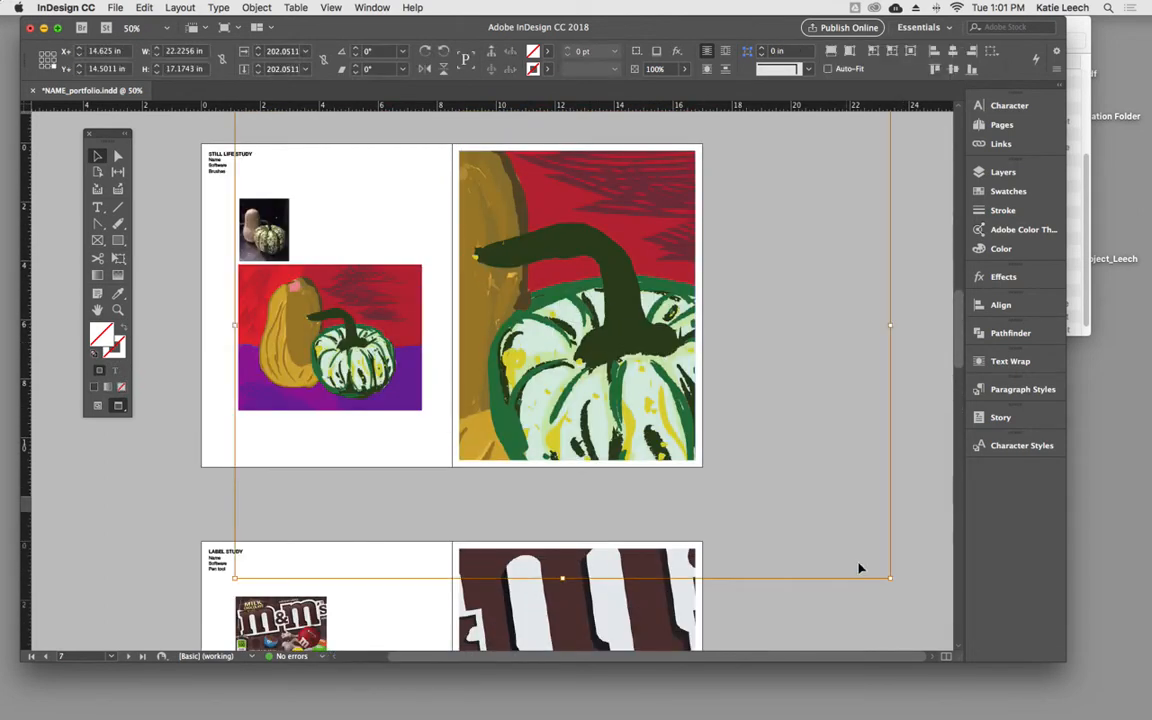
left_click_drag(889, 577, 777, 489)
left_click_drag(605, 397, 612, 381)
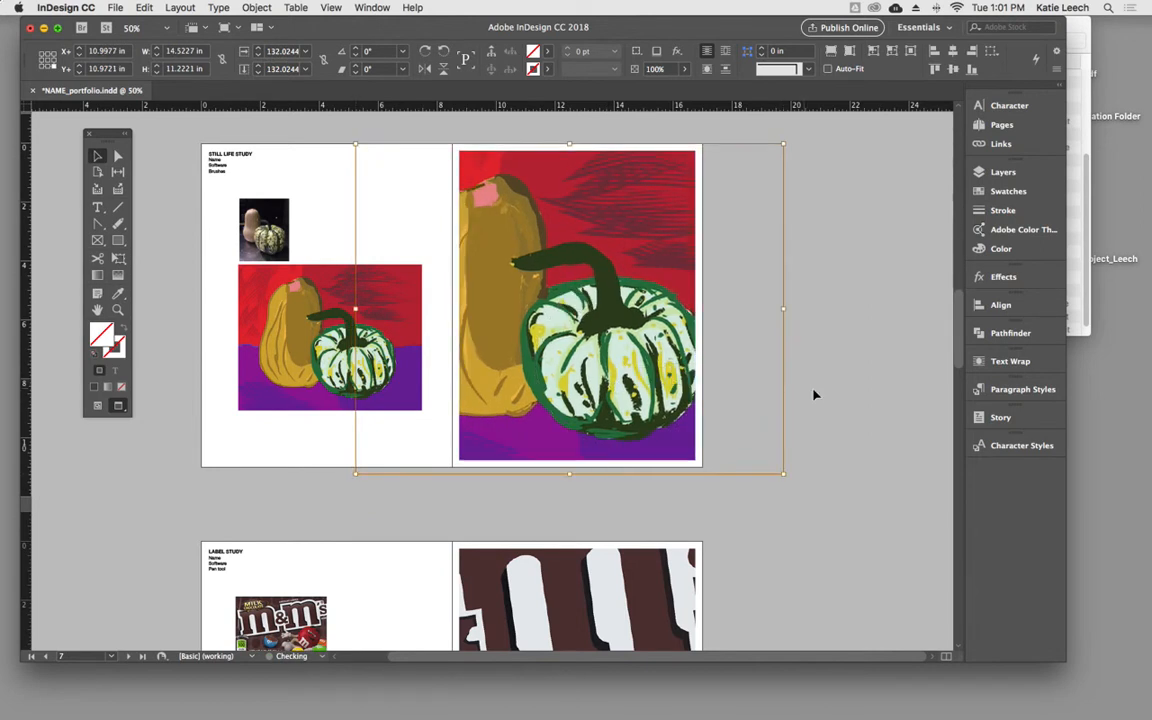
left_click(832, 396)
scroll(833, 397, "up", 3)
scroll(832, 396, "up", 4)
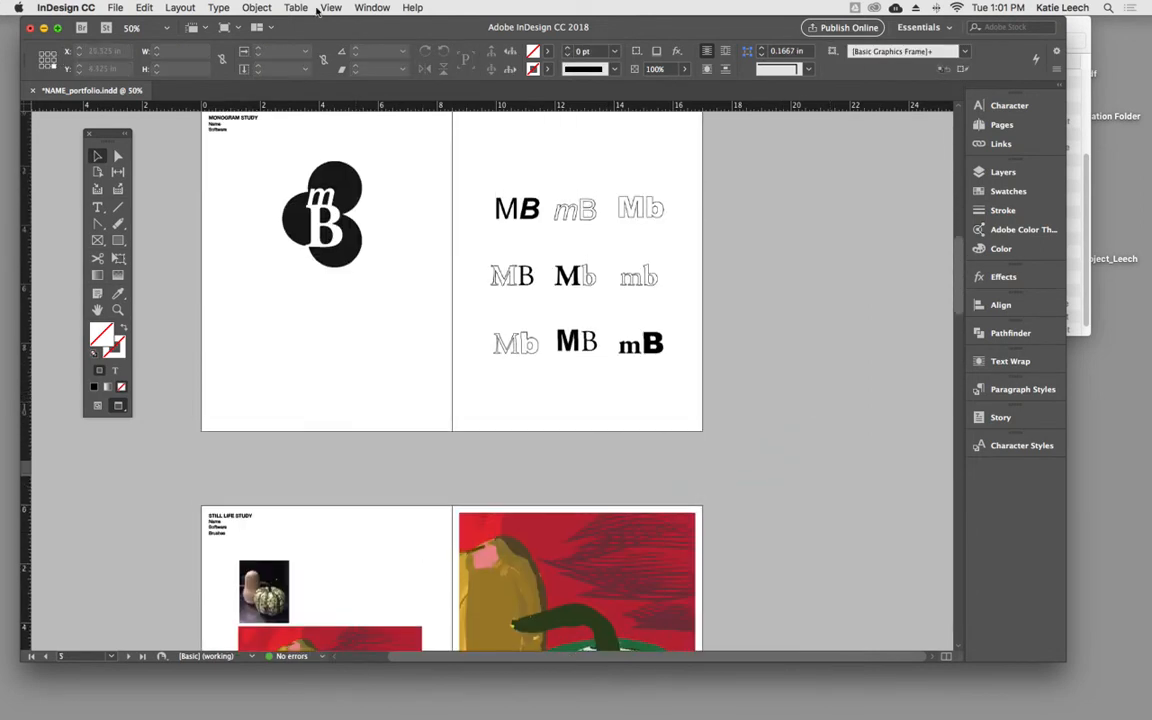
- Change the document's display performance setting while viewing the Monogram Study spread
left_click(331, 7)
mouse_move(447, 222)
left_click(600, 234)
left_click(847, 331)
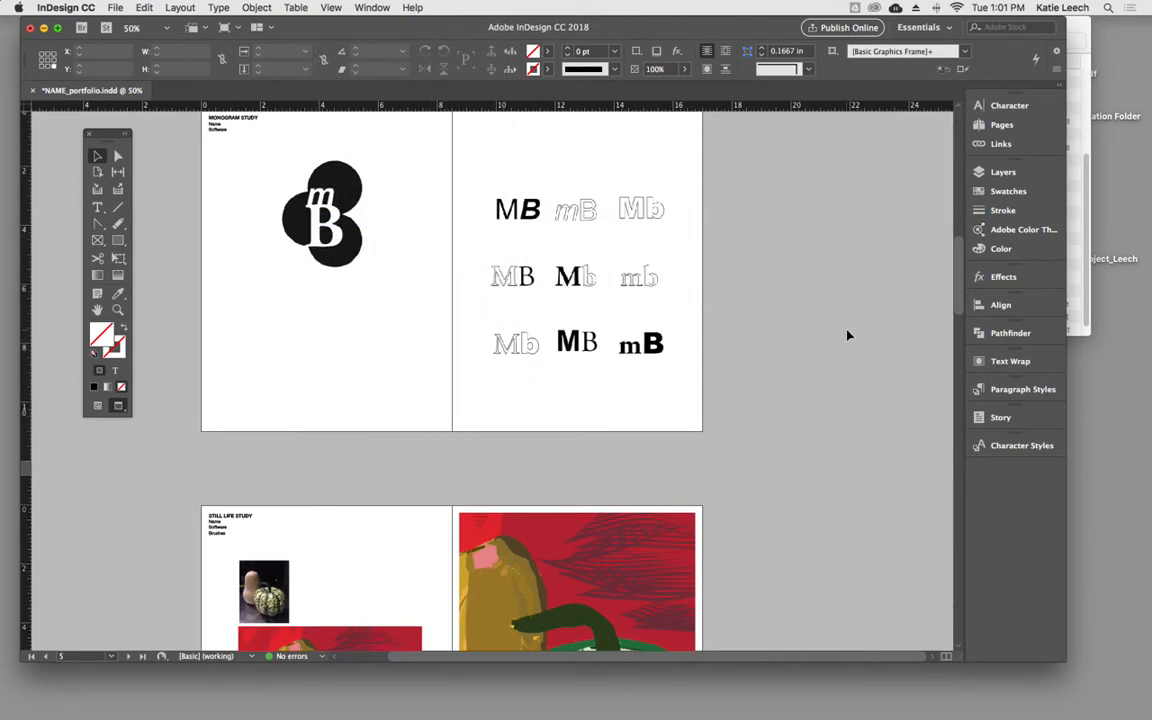
- Review the portfolio spreads at 25% zoom and look at where the display performance setting is found
key("super+minus")
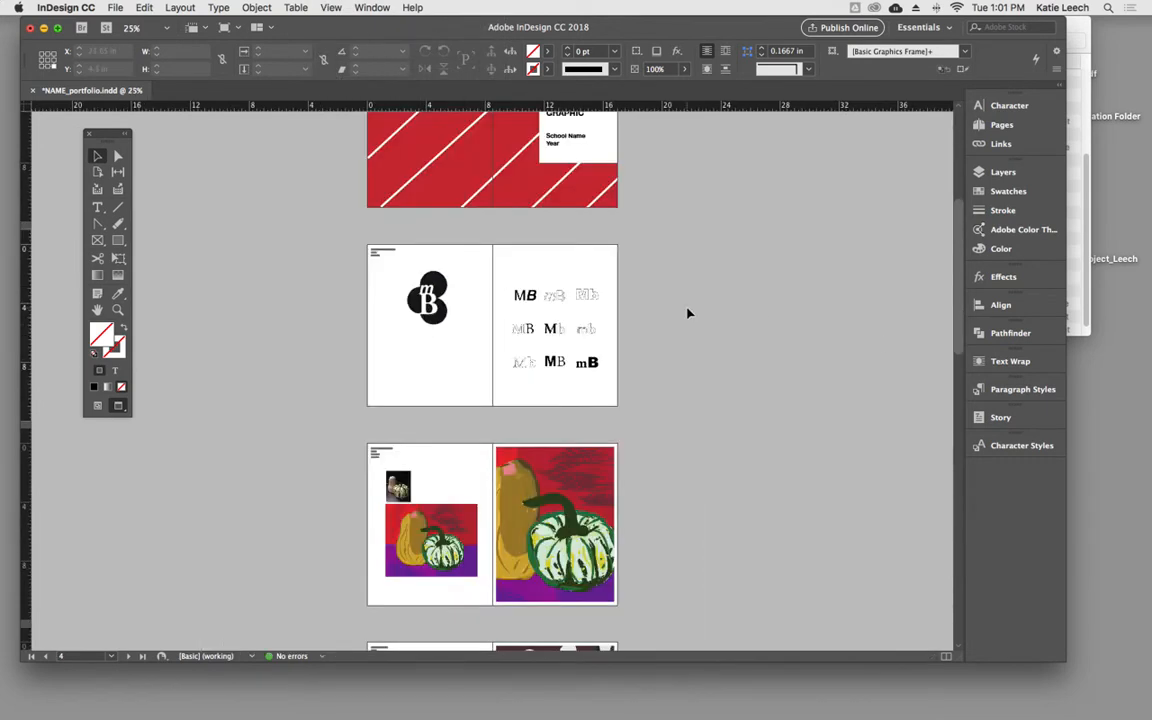
scroll(687, 313, "down", 10)
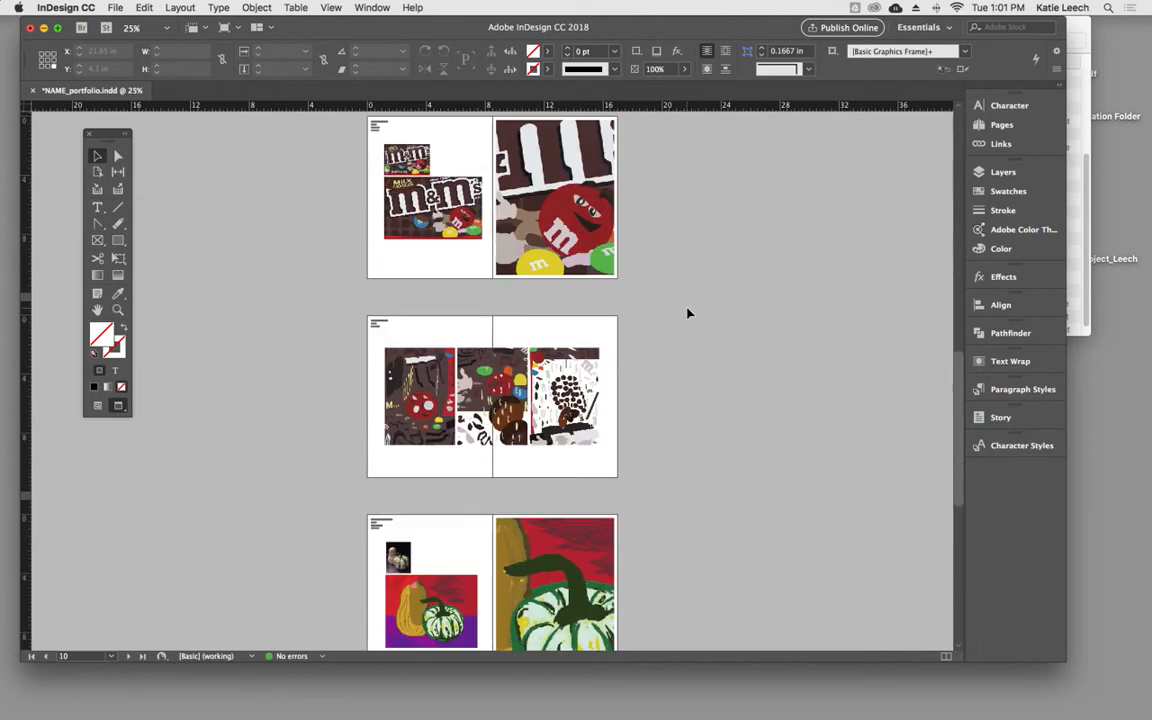
scroll(687, 313, "up", 10)
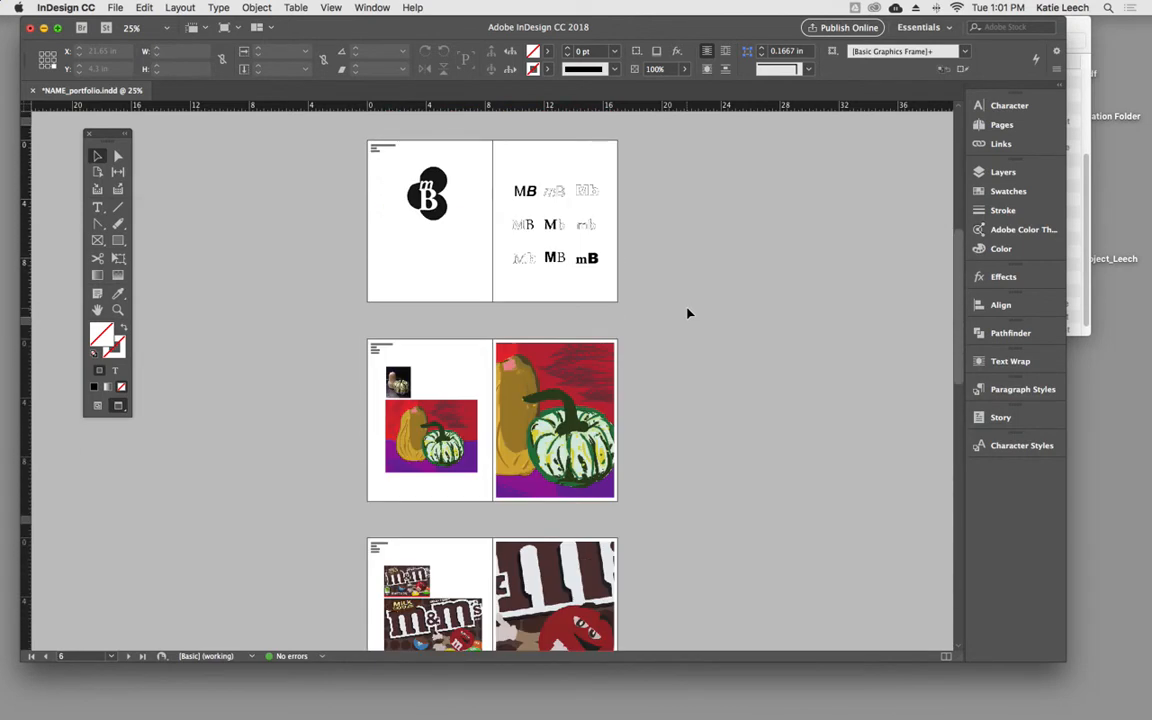
scroll(687, 313, "up", 3)
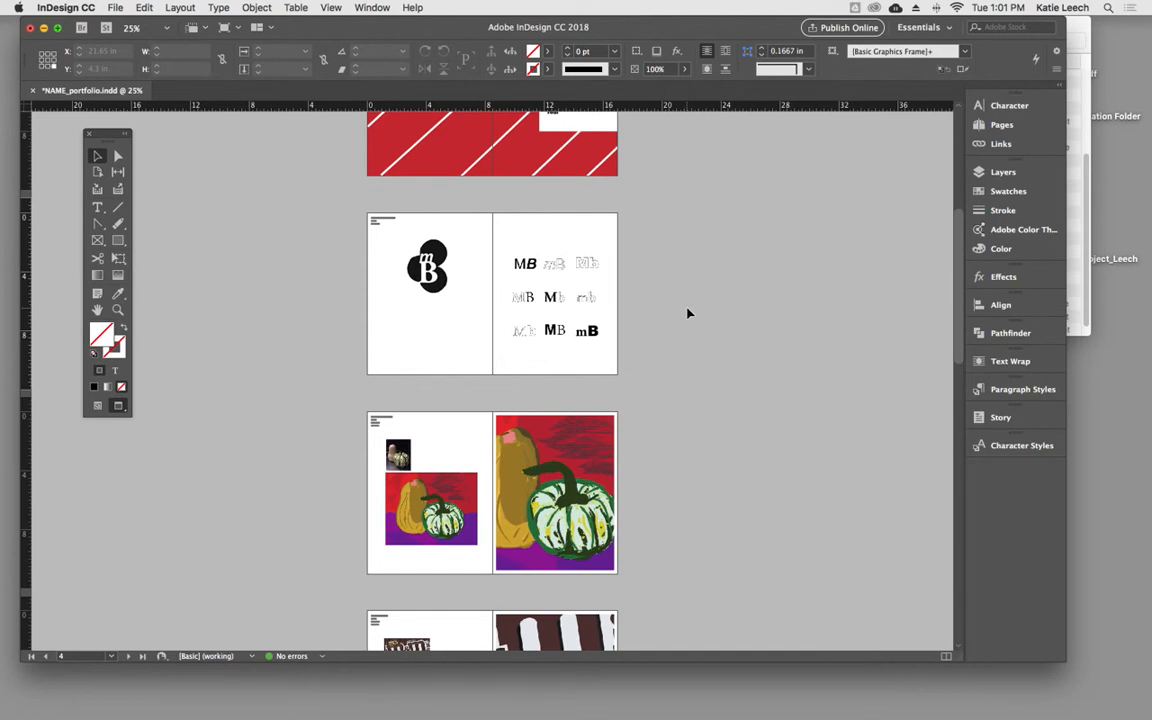
left_click(330, 7)
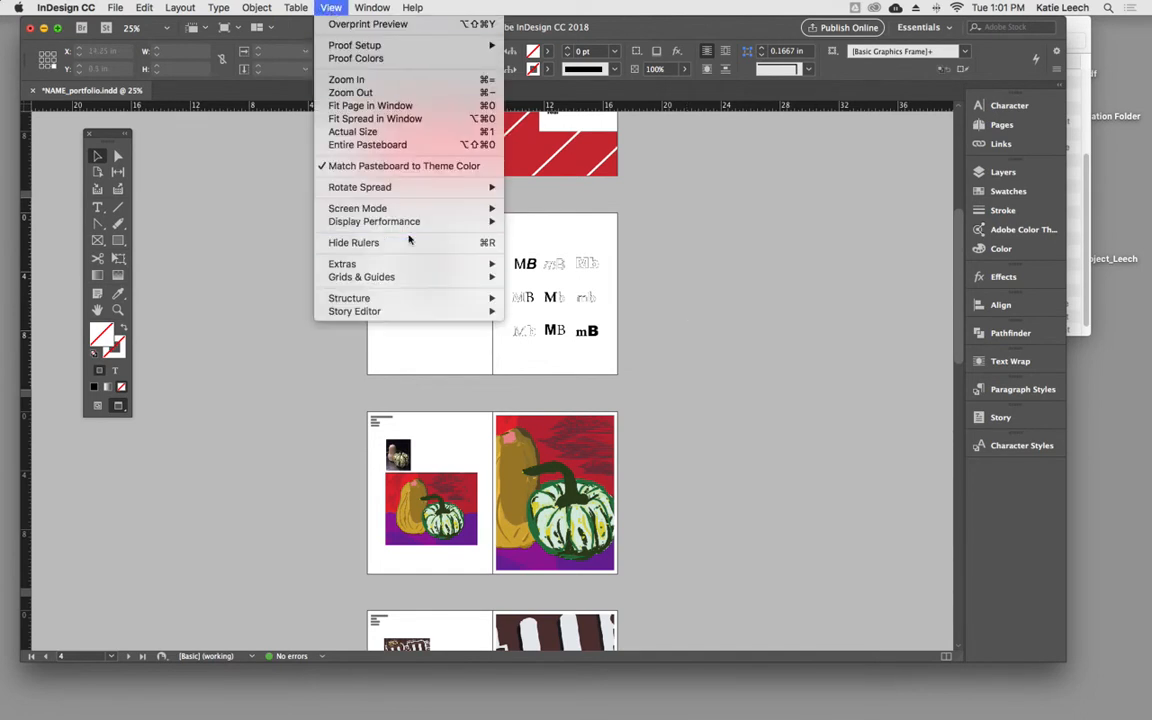
mouse_move(405, 224)
left_click(737, 364)
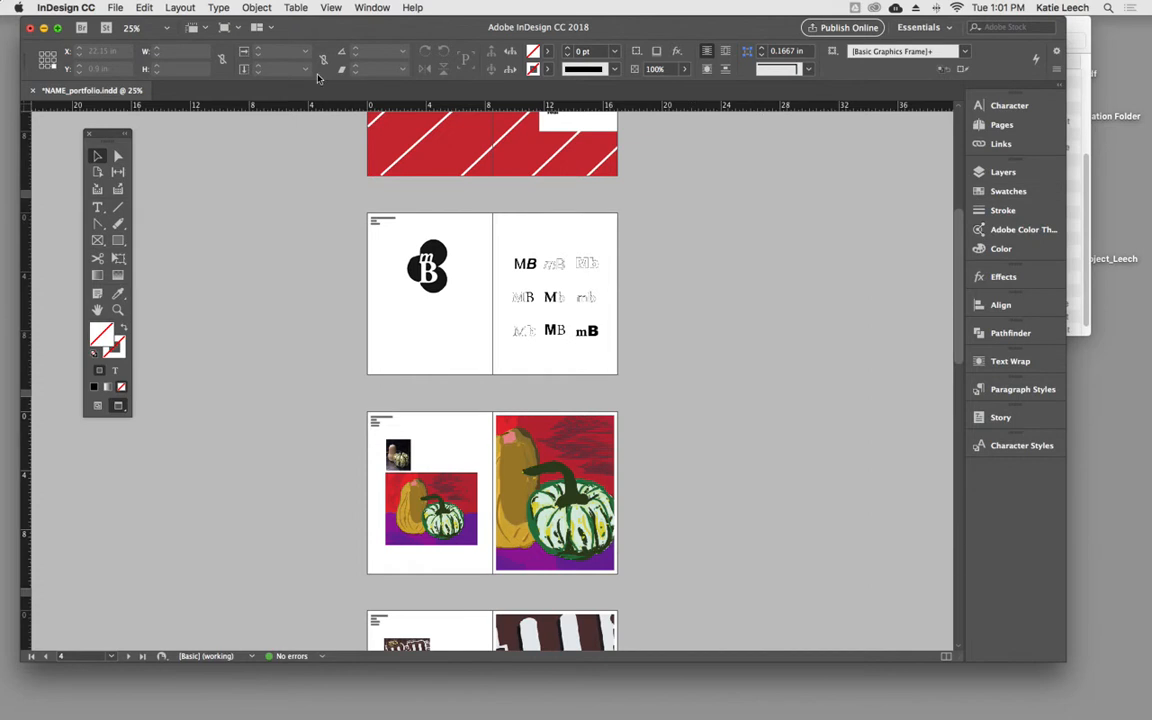
- Start a new Letter-size print document measured in inches and name it Portfolio_ followed by the owner's surname
left_click(115, 8)
mouse_move(122, 27)
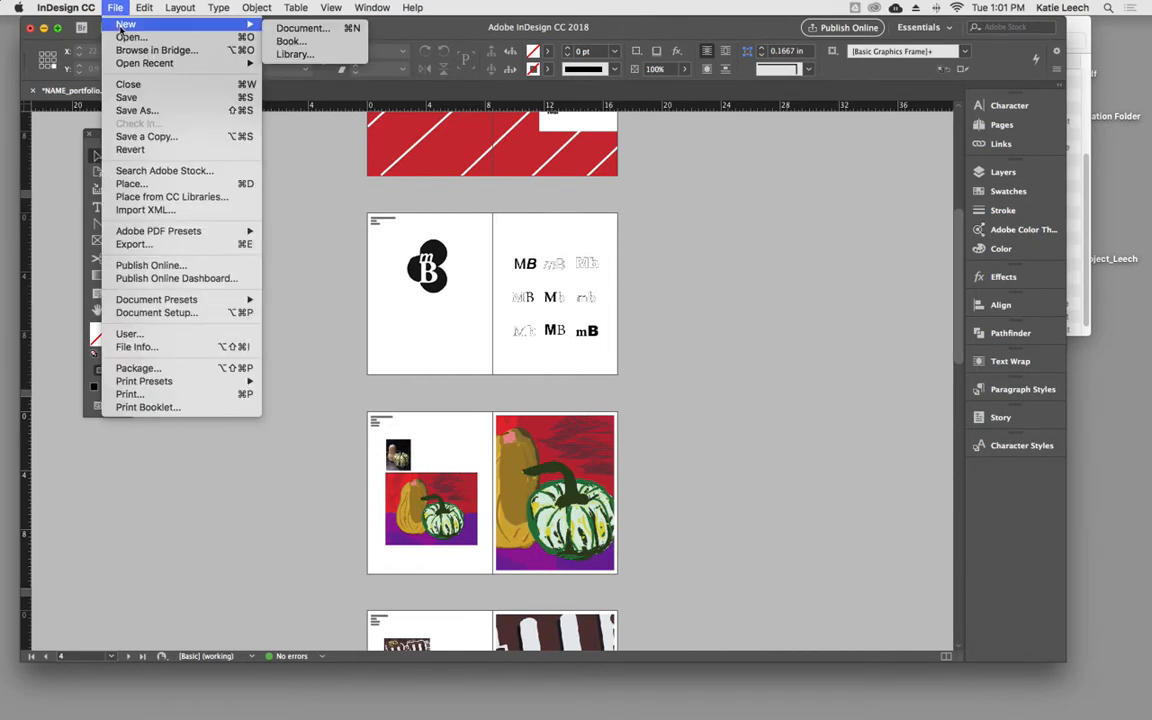
left_click(305, 29)
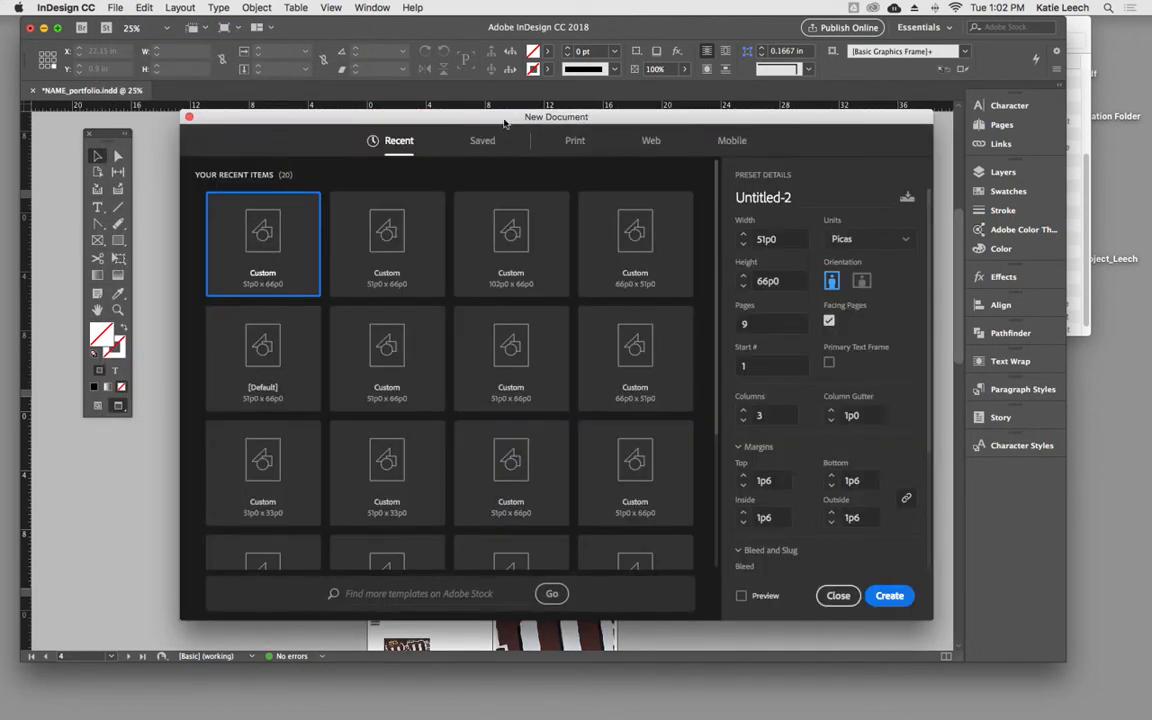
left_click(575, 141)
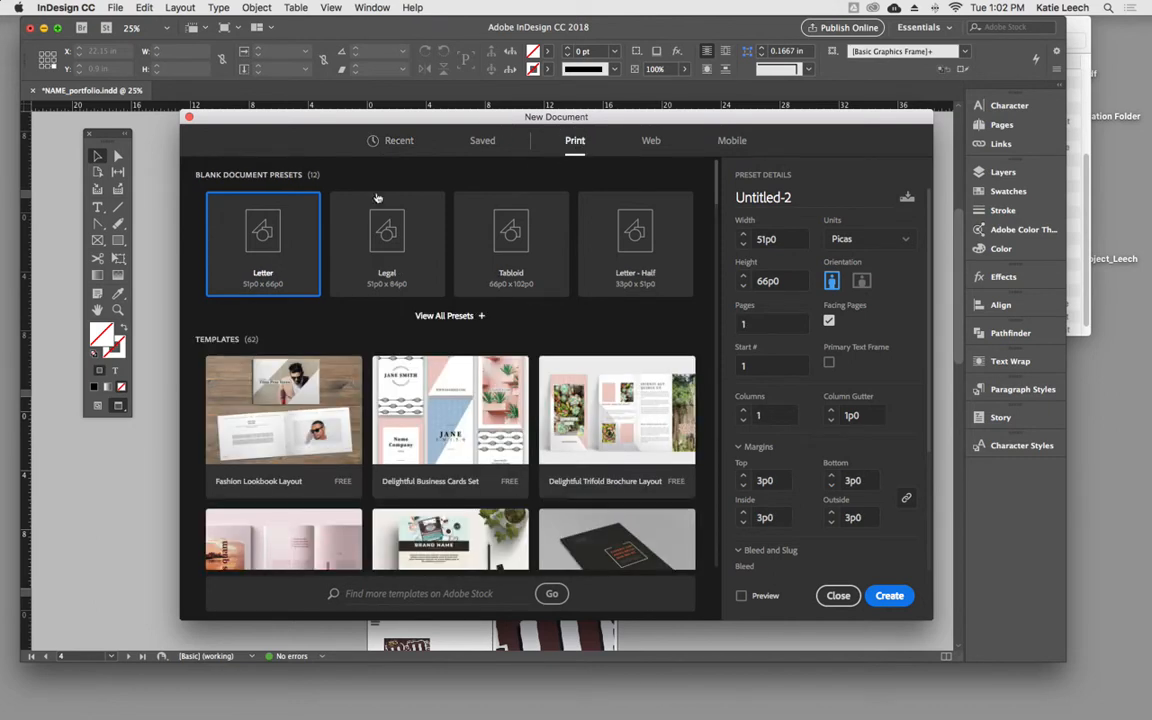
left_click(874, 240)
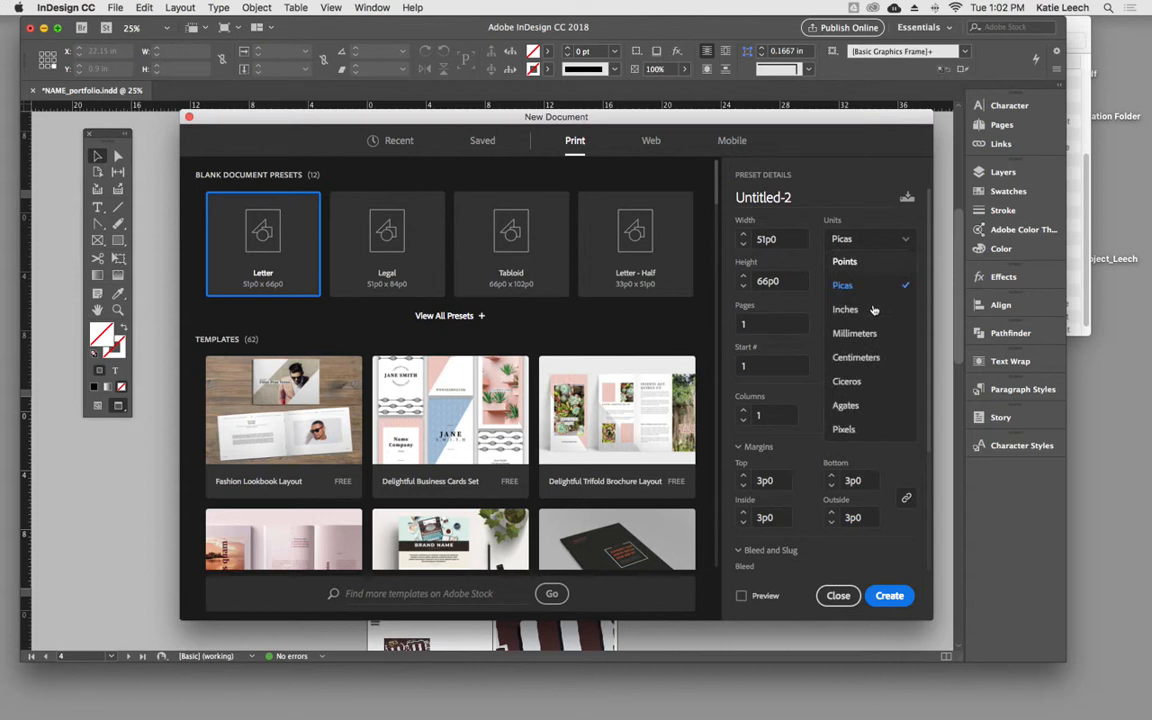
left_click(868, 286)
left_click(790, 197)
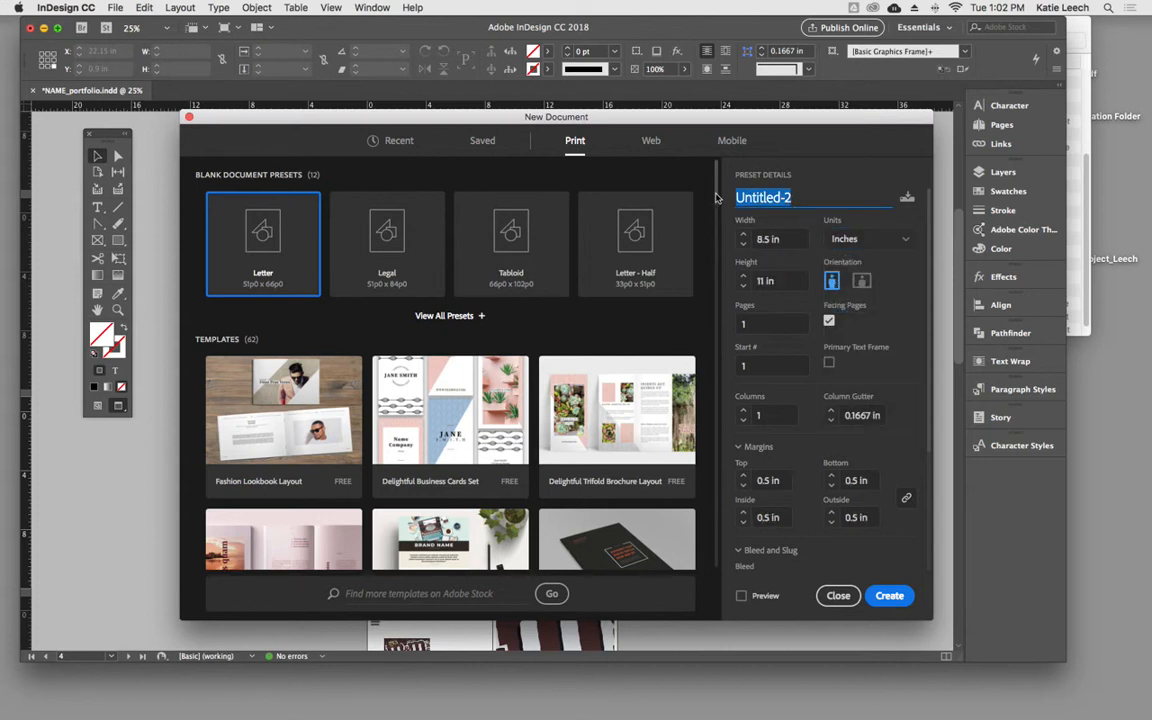
type("Port")
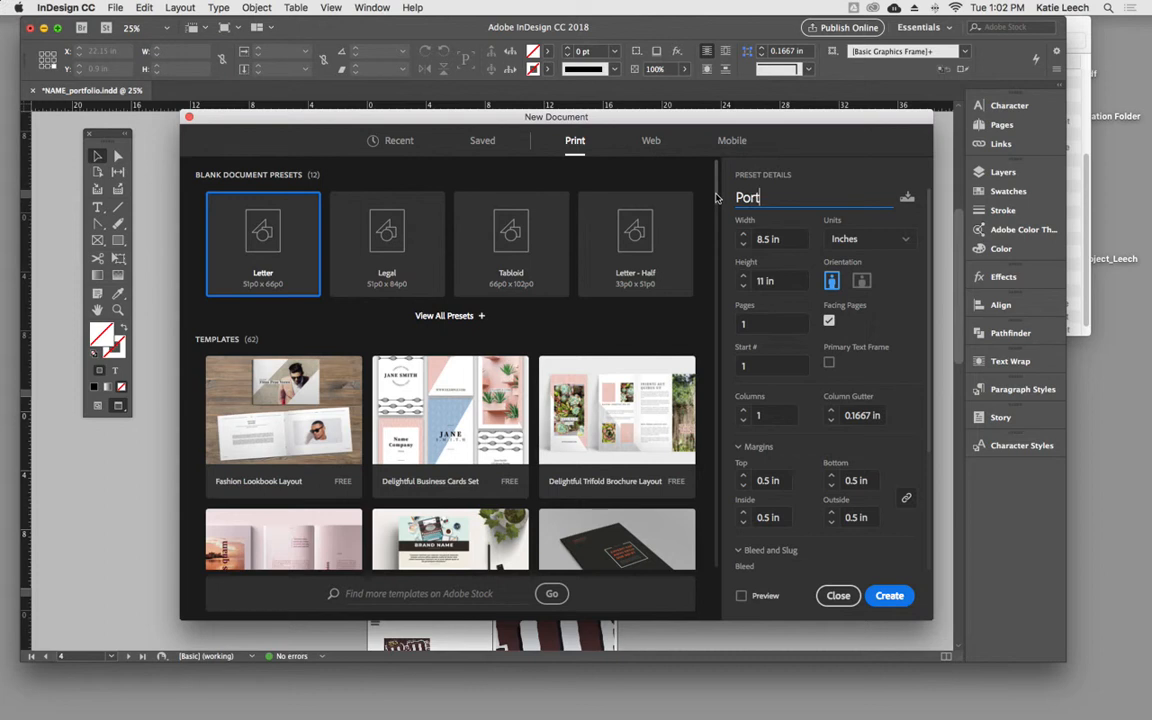
type("folio_leech")
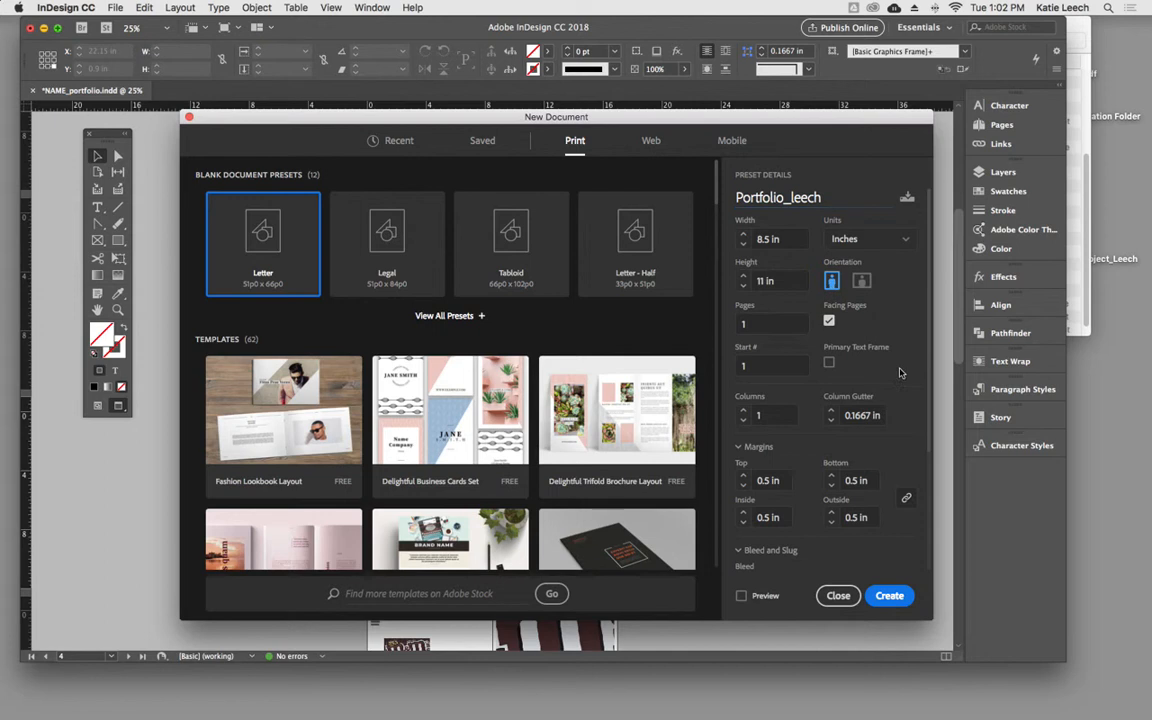
- Set the new document to 18 pages with 3 columns
left_click(720, 322)
left_click_drag(767, 328, 745, 324)
type("7")
key("BackSpace")
type("1")
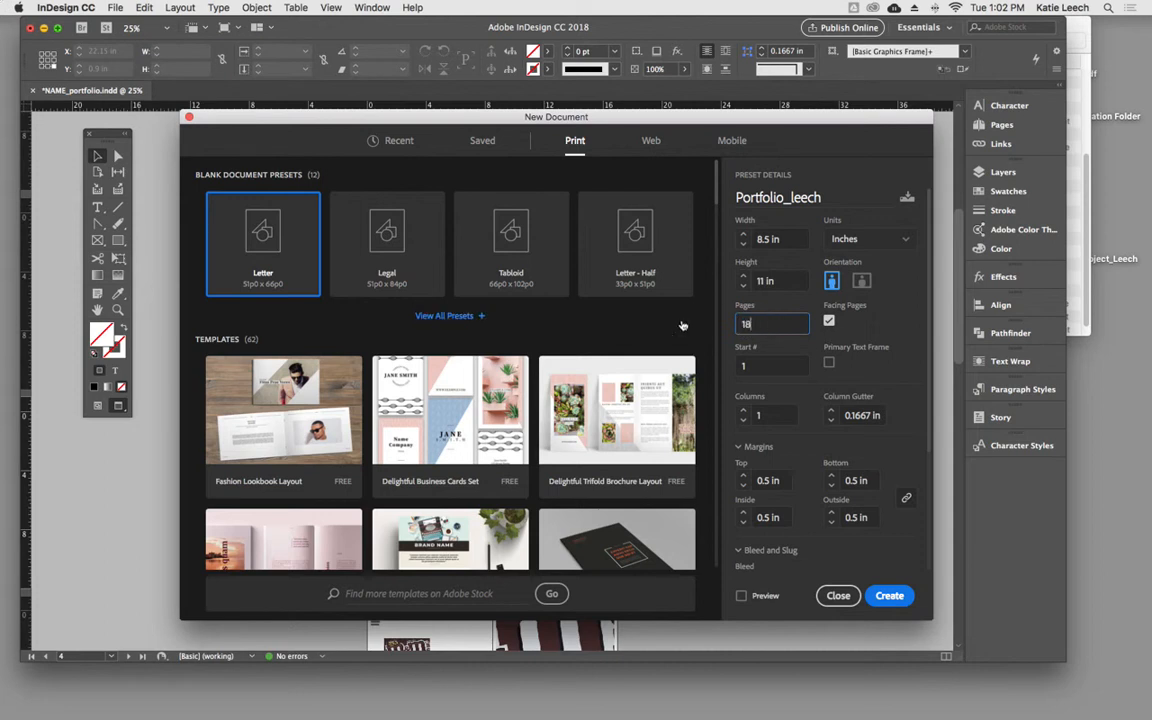
scroll(853, 432, "down", 1)
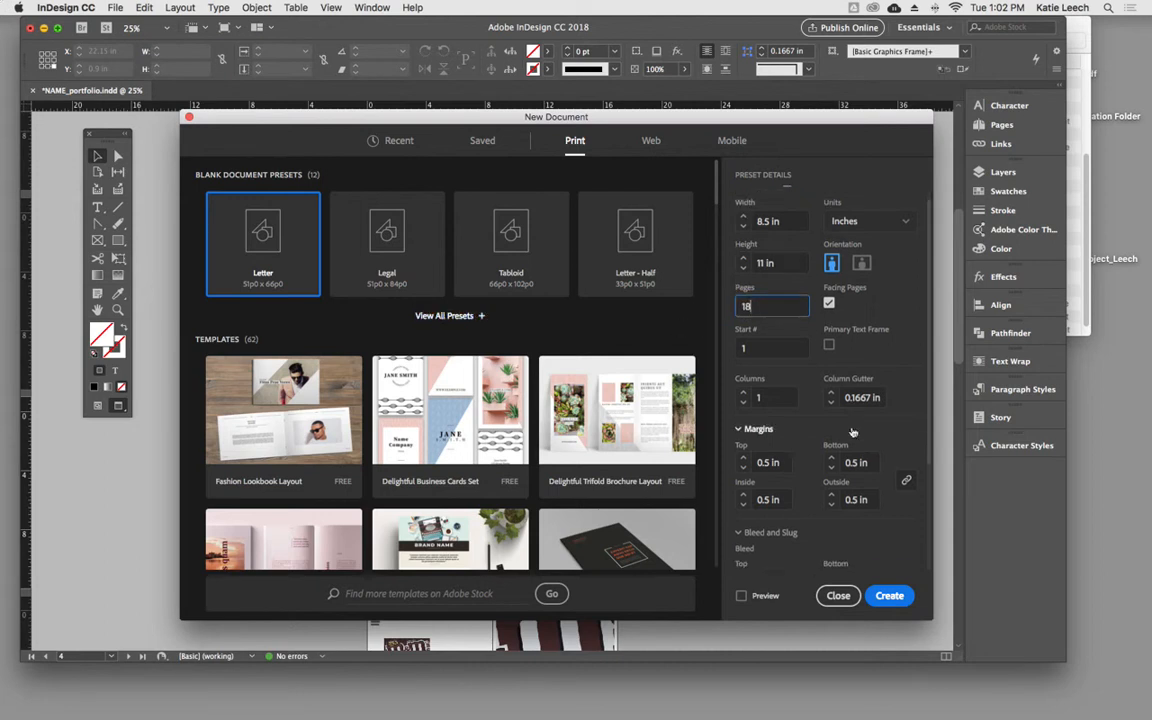
left_click_drag(788, 400, 720, 392)
type("3")
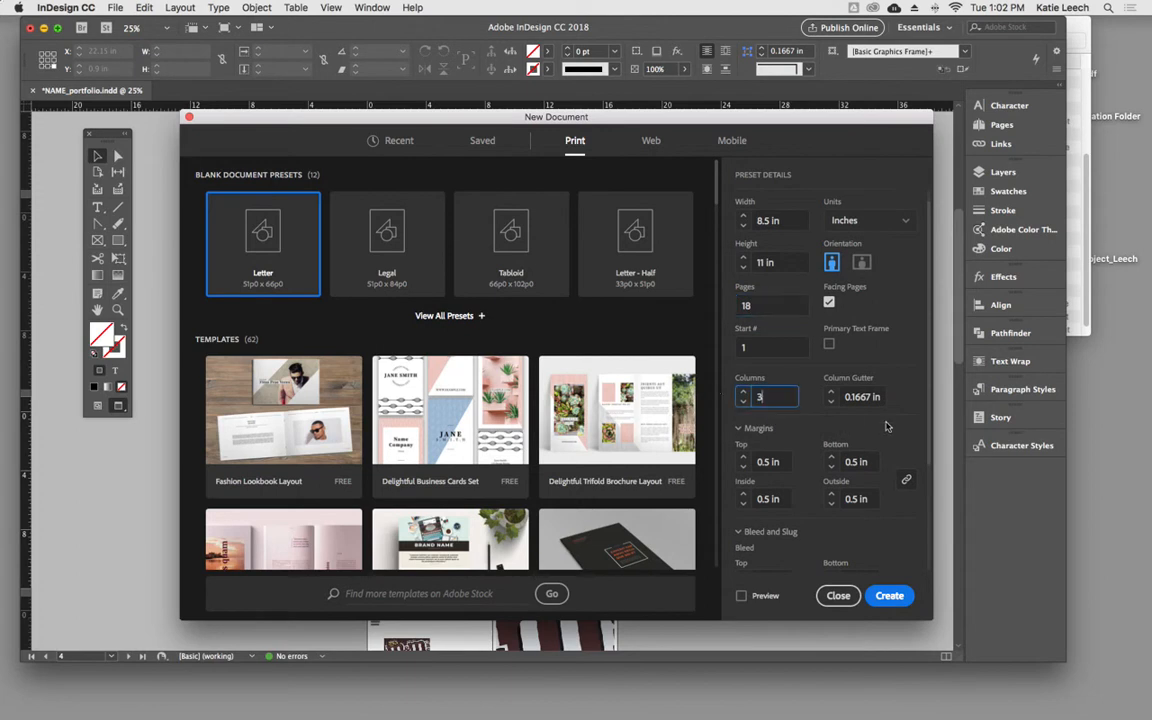
- Set all four linked margins of the new document to 0.25 in and review the bleed and slug settings
scroll(800, 420, "down", 3)
left_click(766, 418)
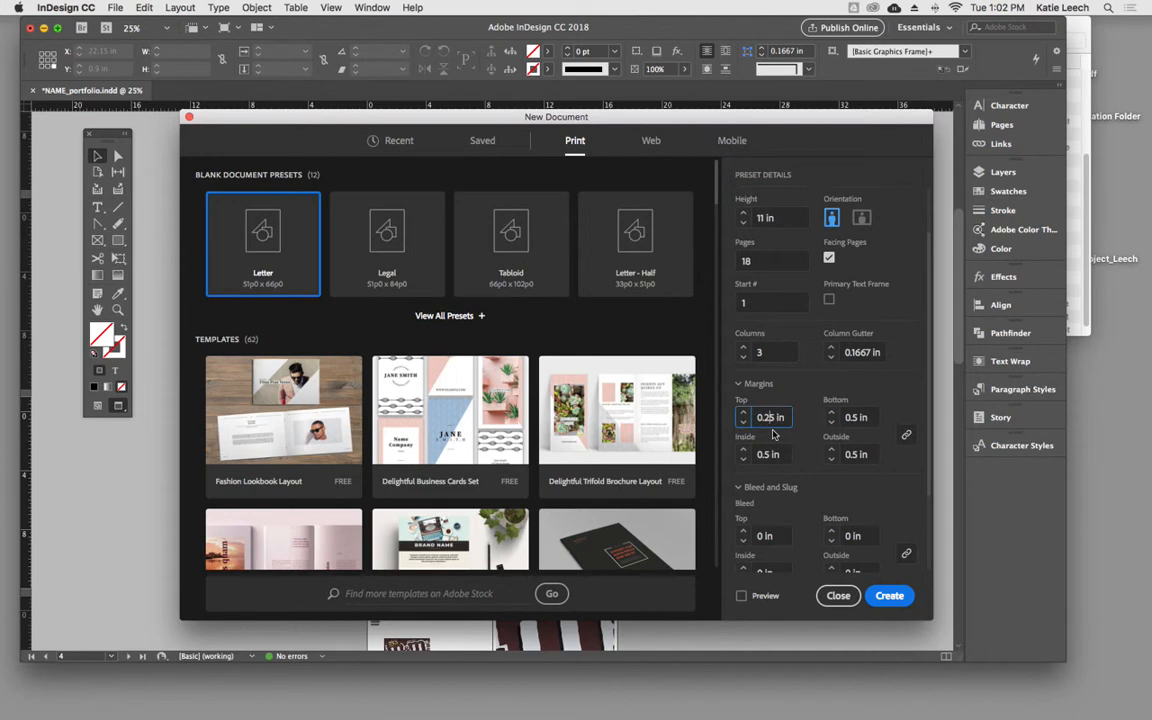
type("2")
left_click(906, 438)
scroll(903, 407, "down", 4)
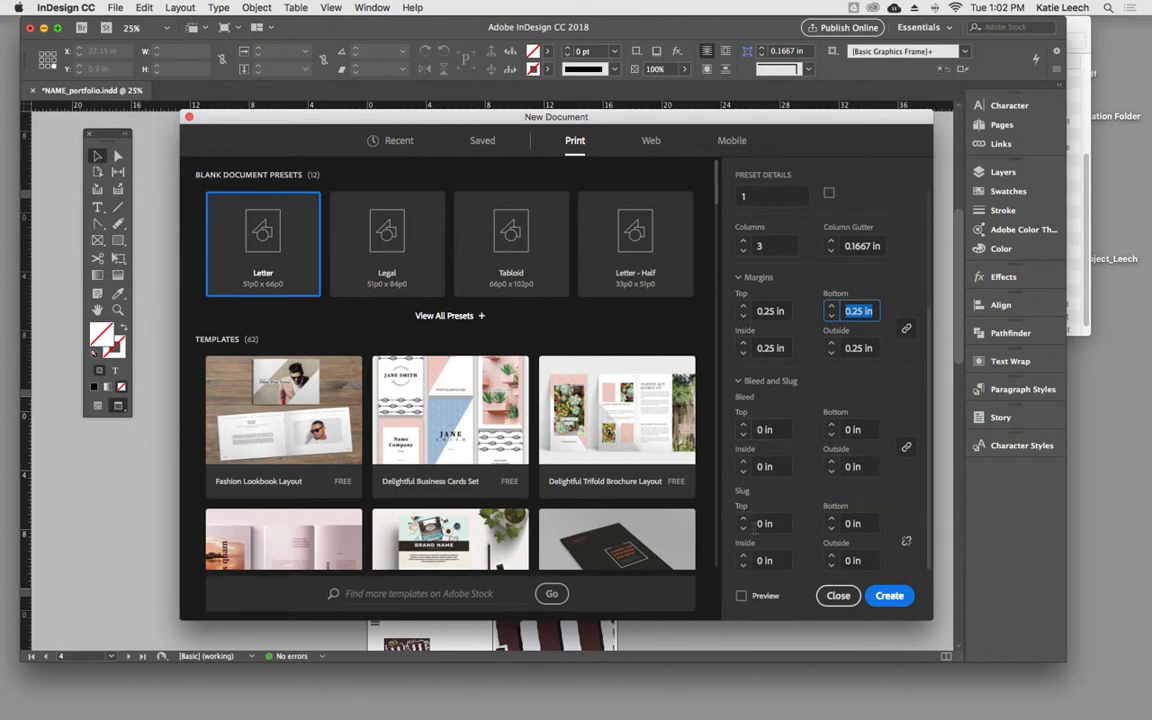
scroll(875, 498, "up", 3)
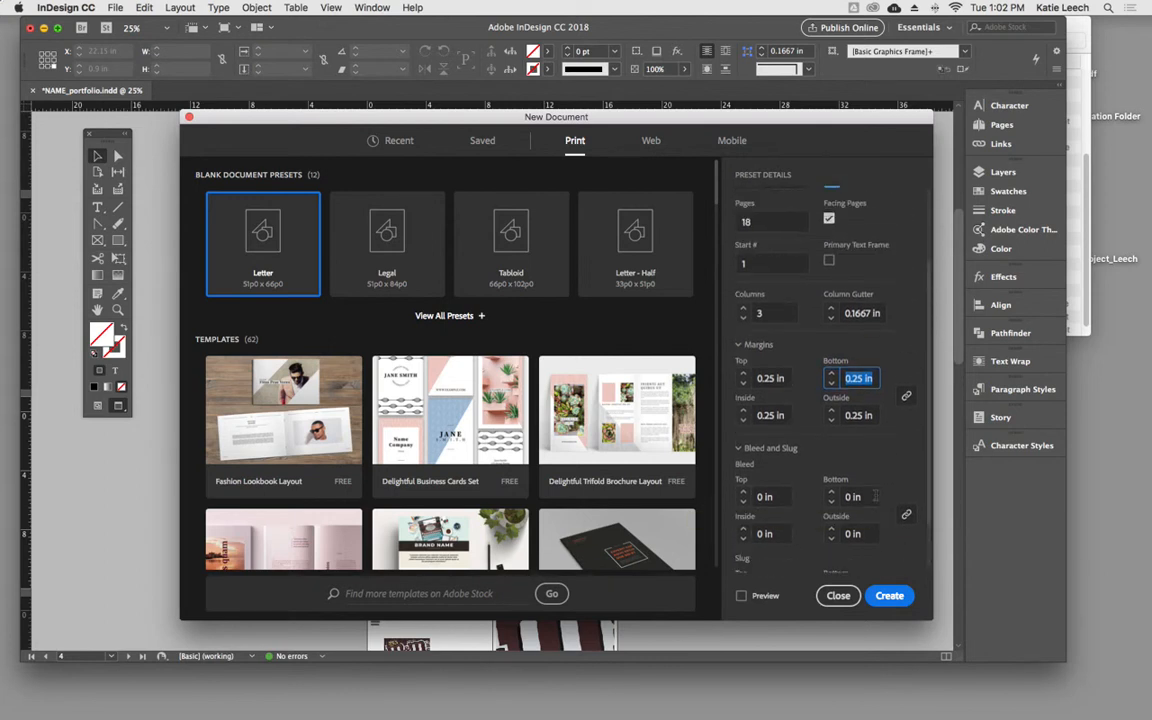
scroll(877, 499, "up", 1)
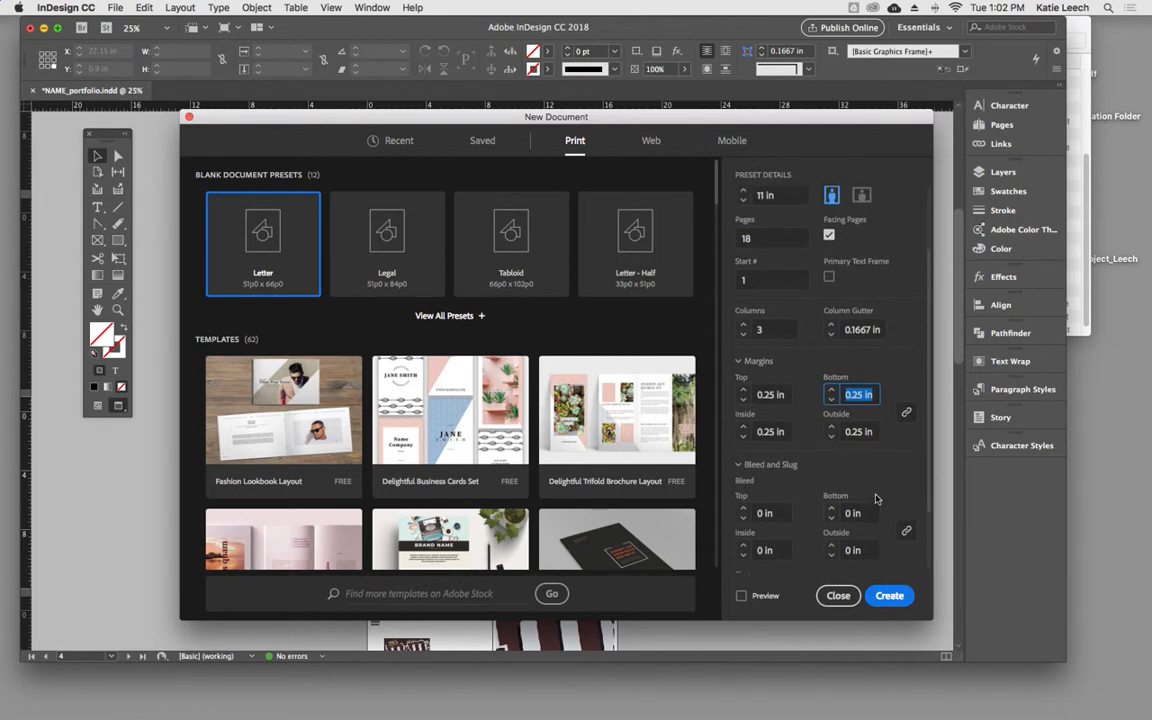
scroll(875, 498, "up", 1)
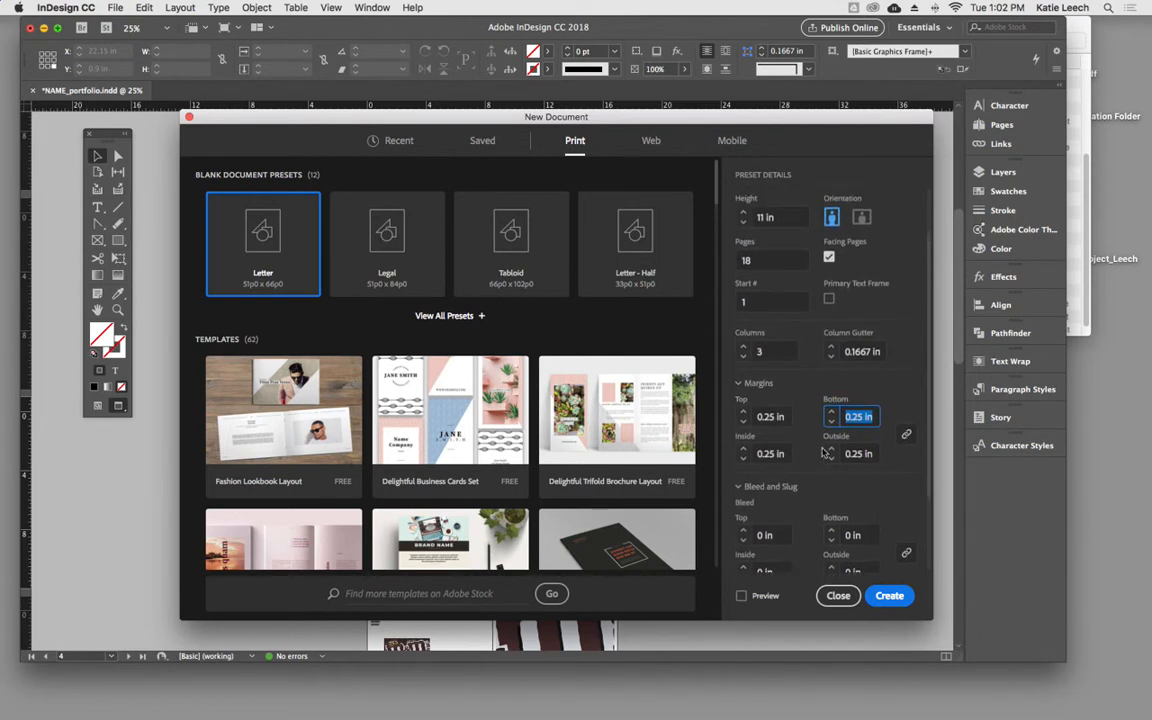
- Try linked margins of 0.5 in for the new document and set them back to 0.25 in
type("0.5")
scroll(770, 398, "up", 2)
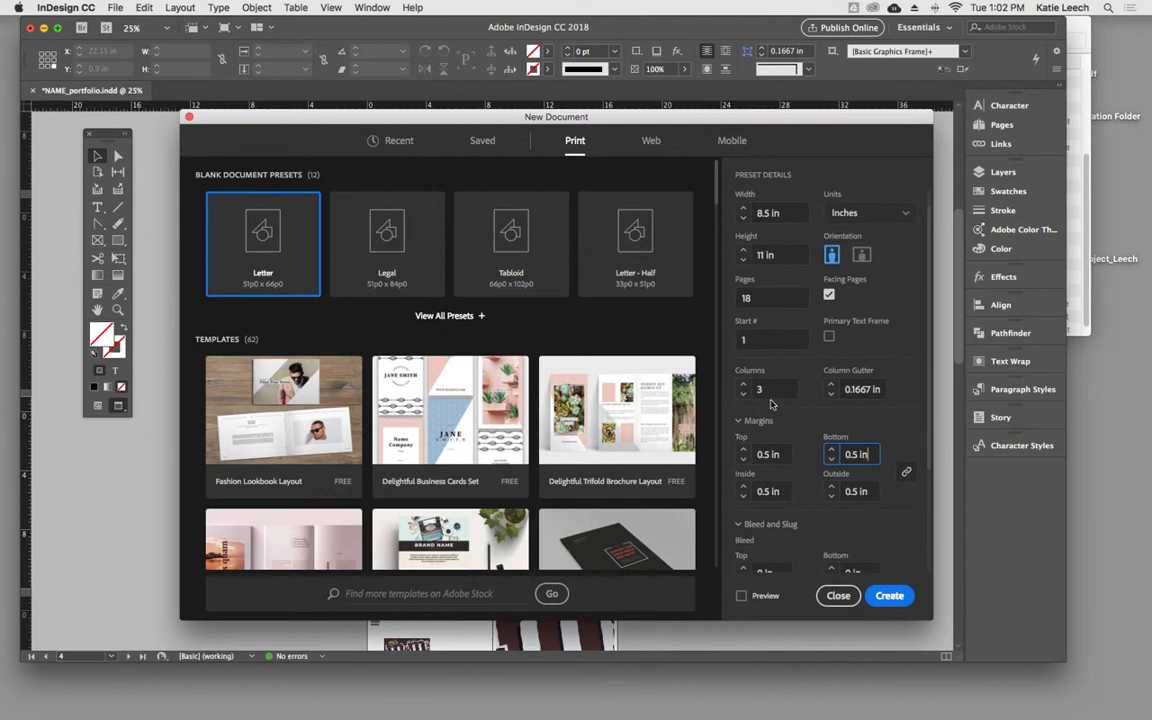
left_click(775, 455)
left_click(764, 454)
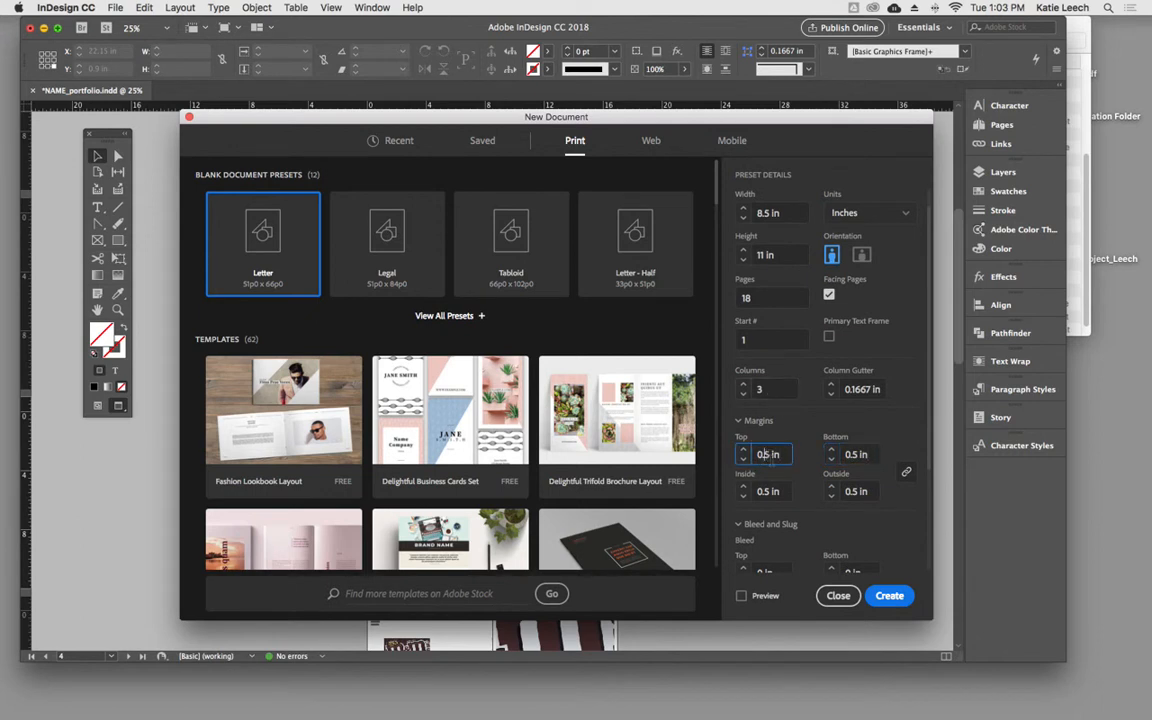
type("2")
key("Tab")
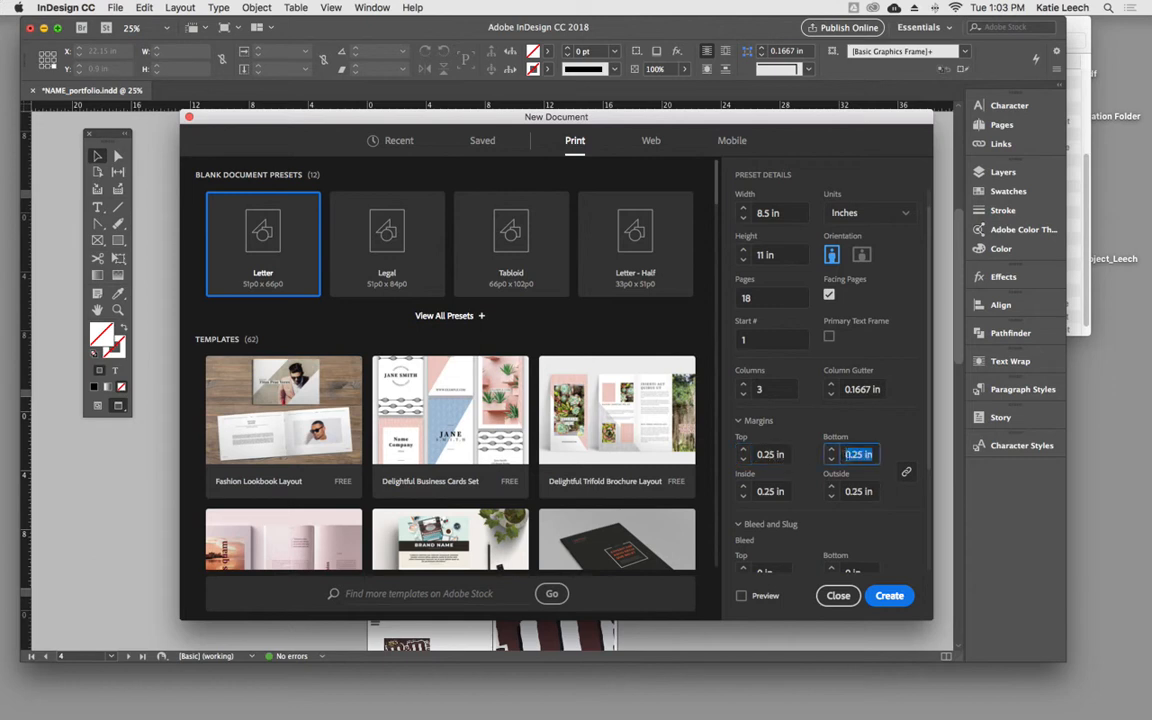
- Set the page count to 17 and create the new portfolio document
scroll(820, 399, "up", 1)
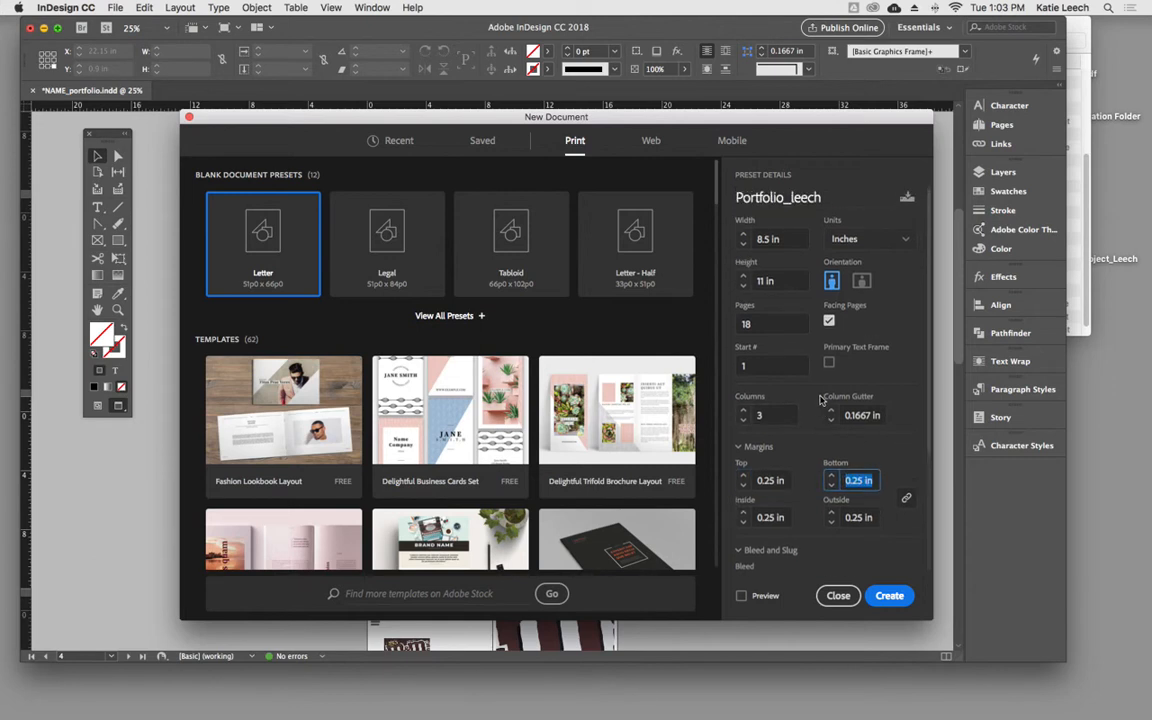
left_click_drag(757, 323, 733, 323)
type("17")
left_click(874, 325)
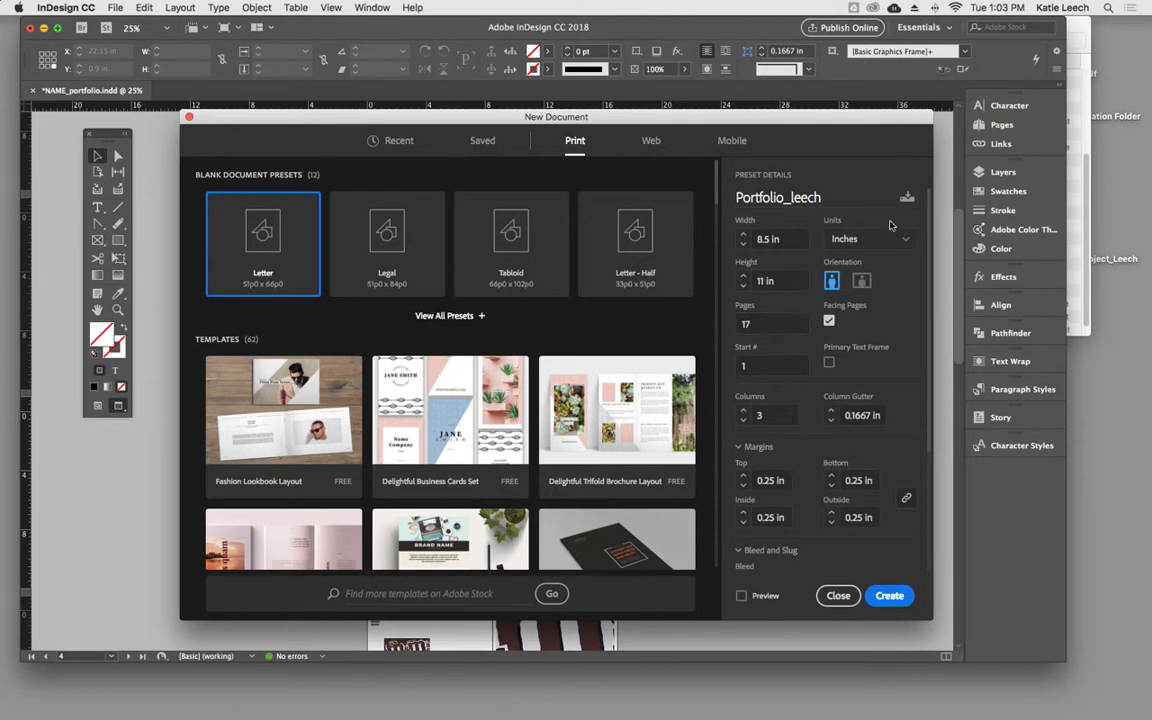
left_click(892, 597)
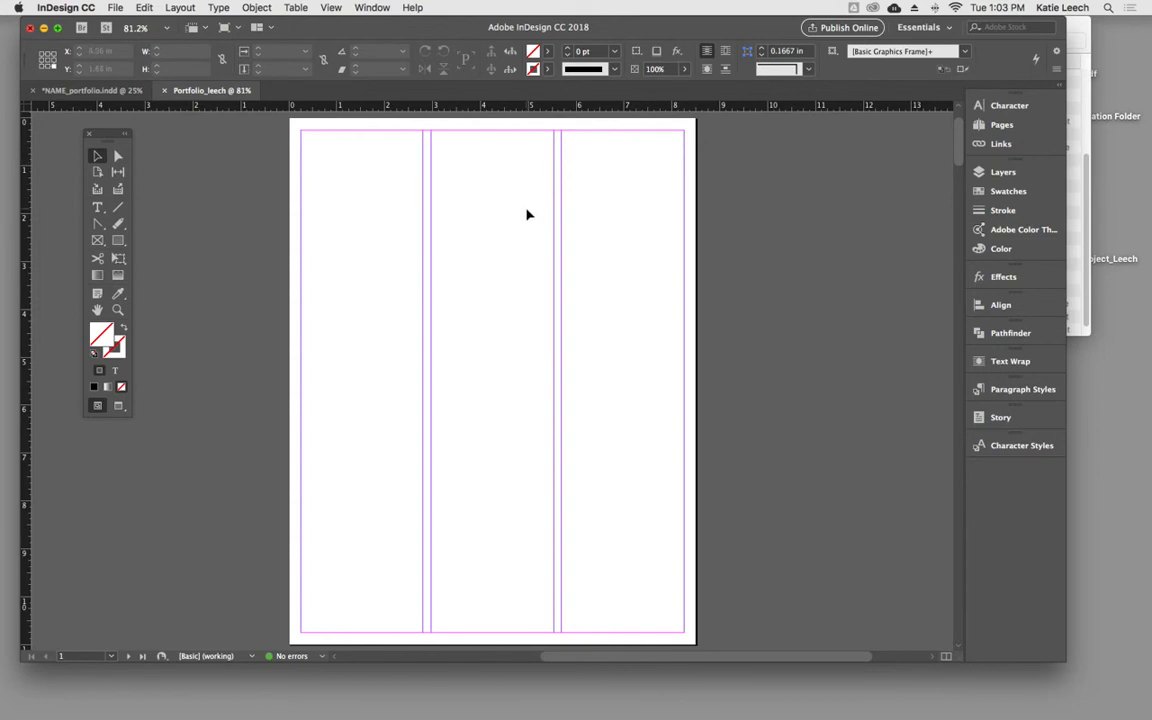
- Compare the blank first page in preview mode and in normal mode with its margin and column guides
left_click(97, 157)
key("w")
key("w")
key("w")
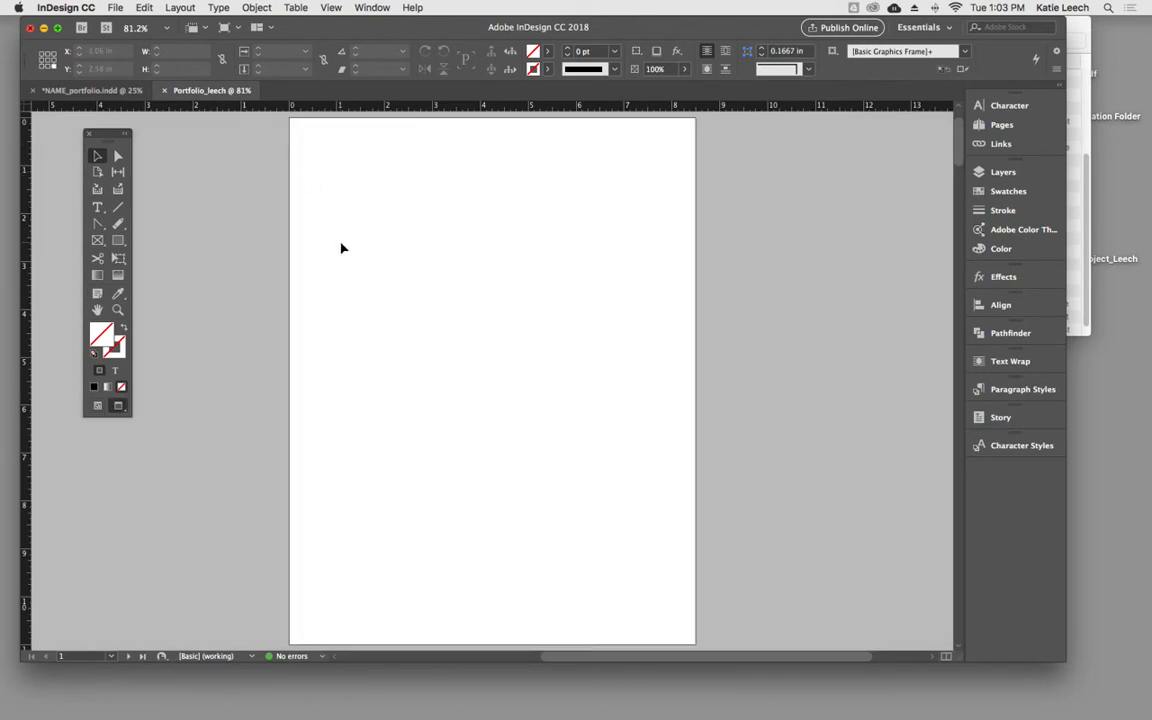
key("w")
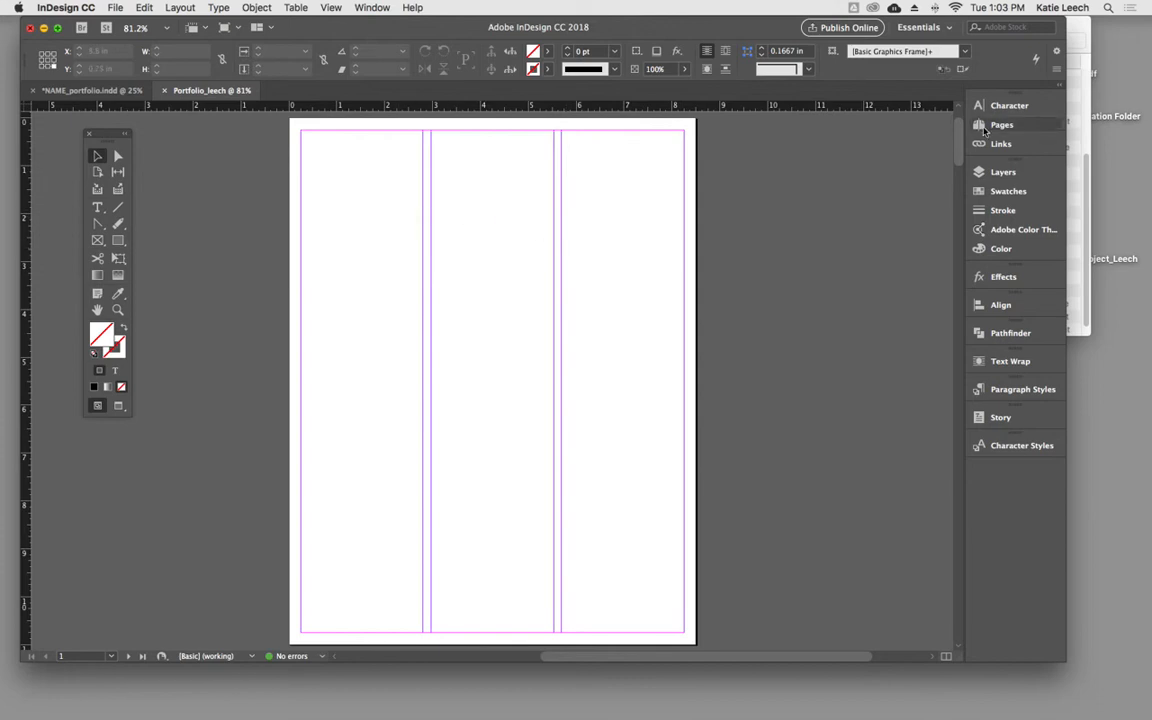
- Draw a text frame atop the first column and a graphics frame about 5.03 by 4.34 in across the second and third columns
left_click(98, 207)
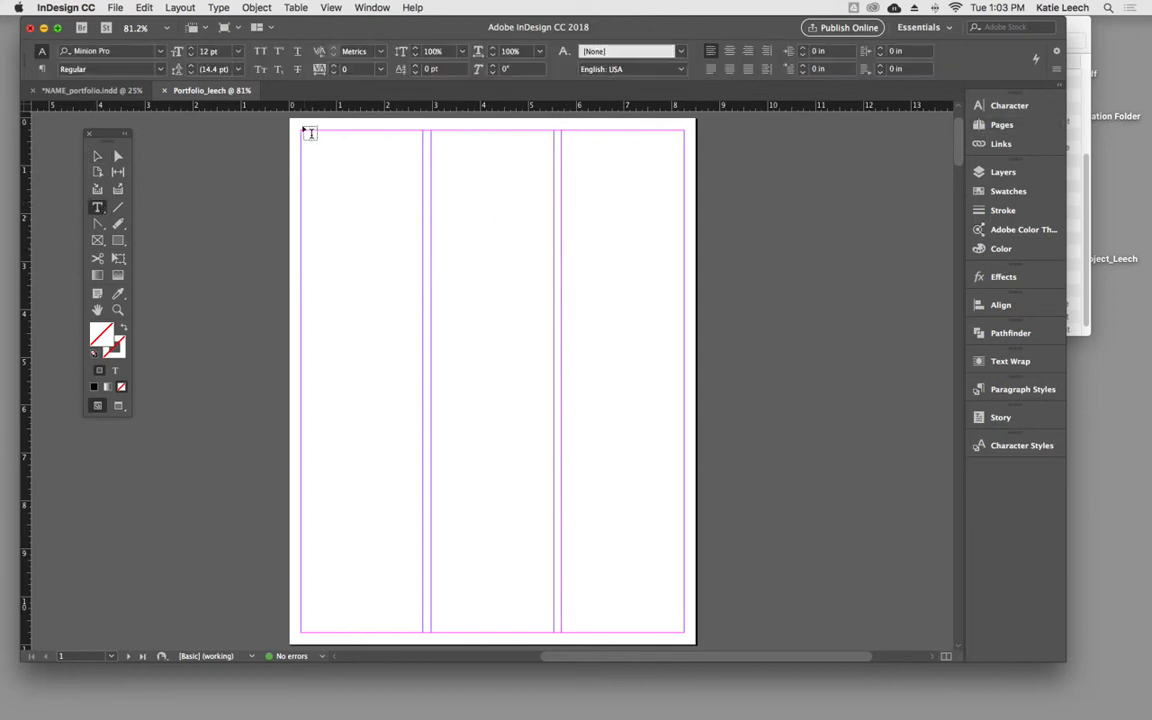
left_click_drag(302, 131, 672, 431)
left_click(99, 240)
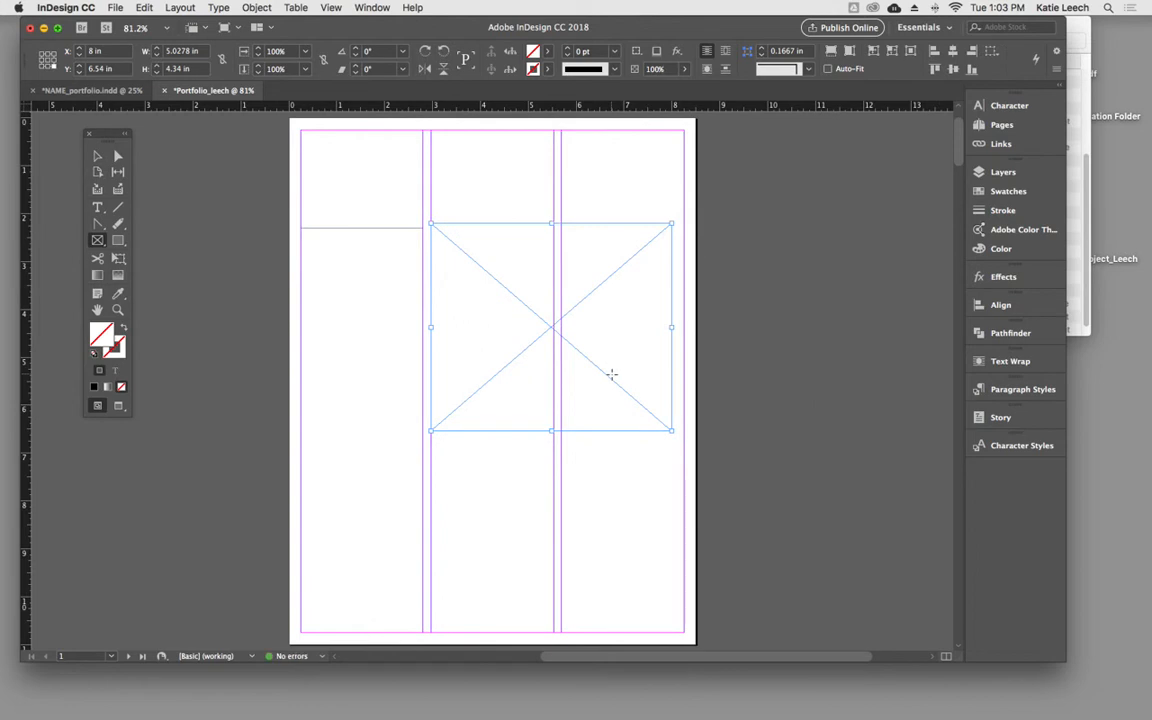
- Preview page 1 without guides, deselect the graphics frame, and return to the normal view with frame edges
key("w")
left_click(97, 156)
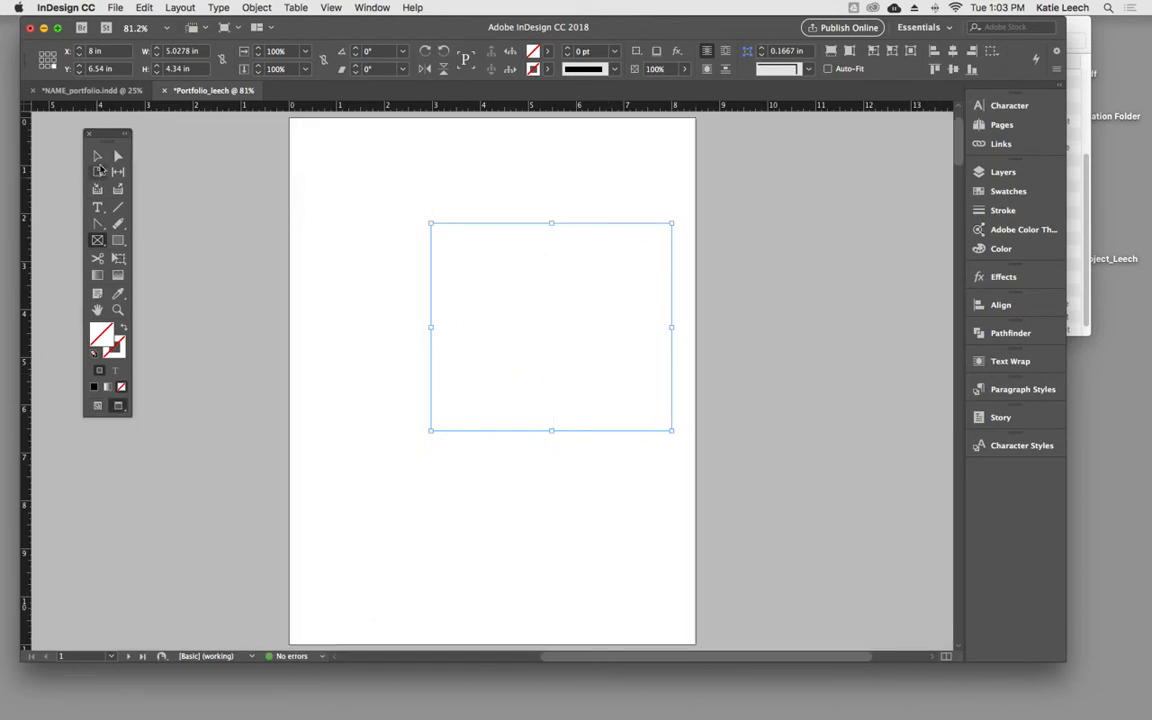
left_click(179, 173)
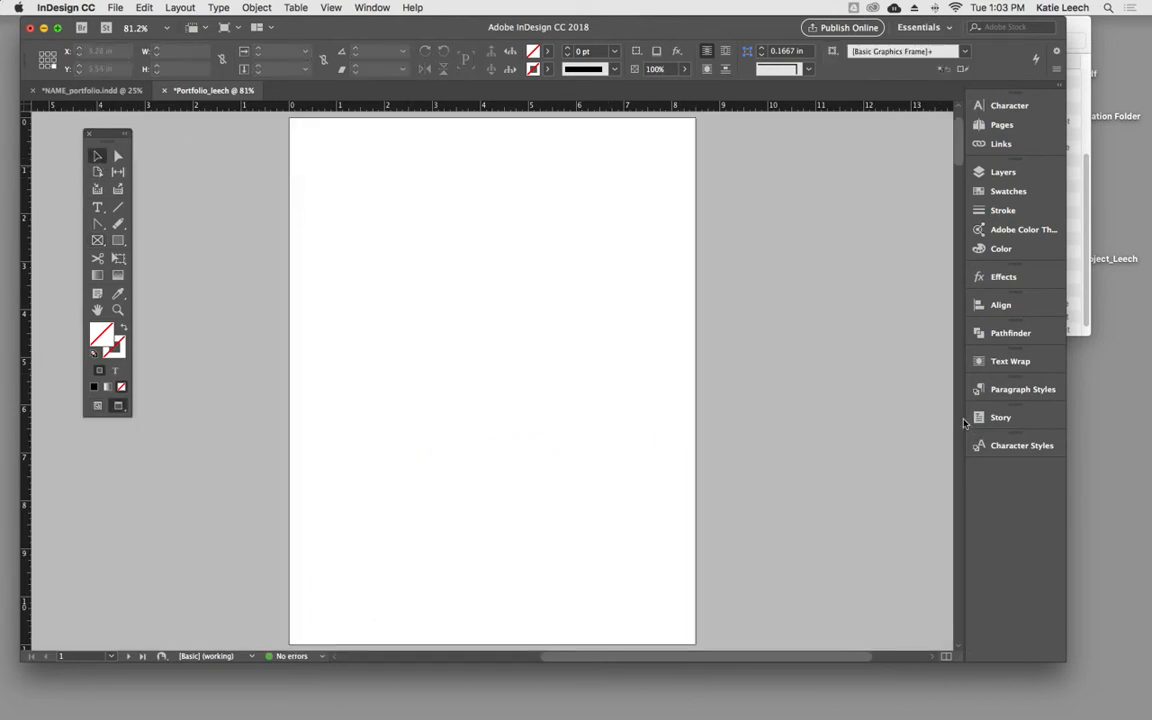
key("w")
key("w")
key("w")
key("w")
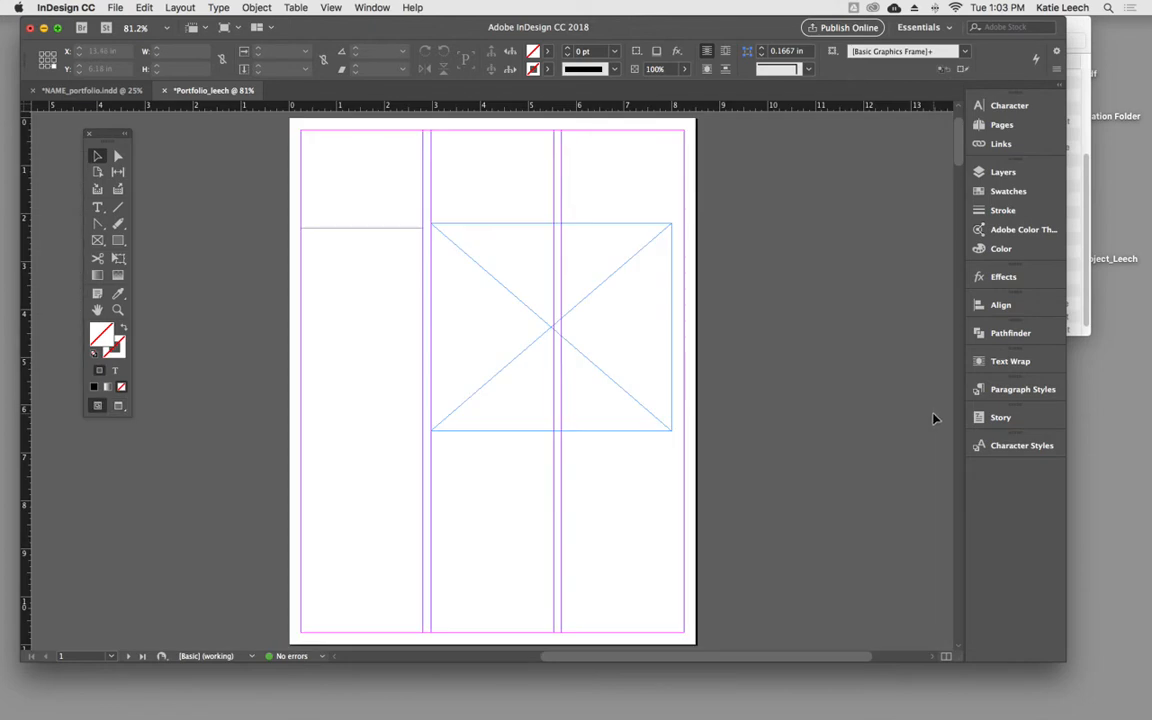
- Delete the graphics frame and the text frame from page 1, leaving only the margin and column guides
key("w")
left_click(465, 258)
key("Delete")
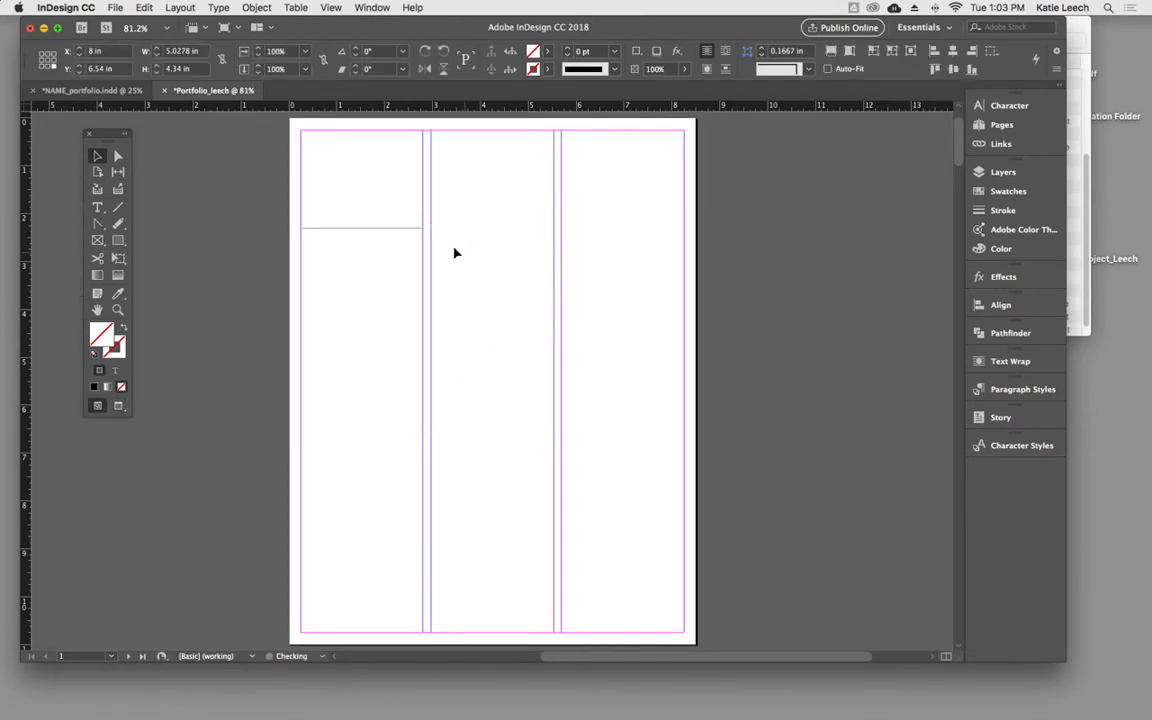
left_click(387, 229)
key("Delete")
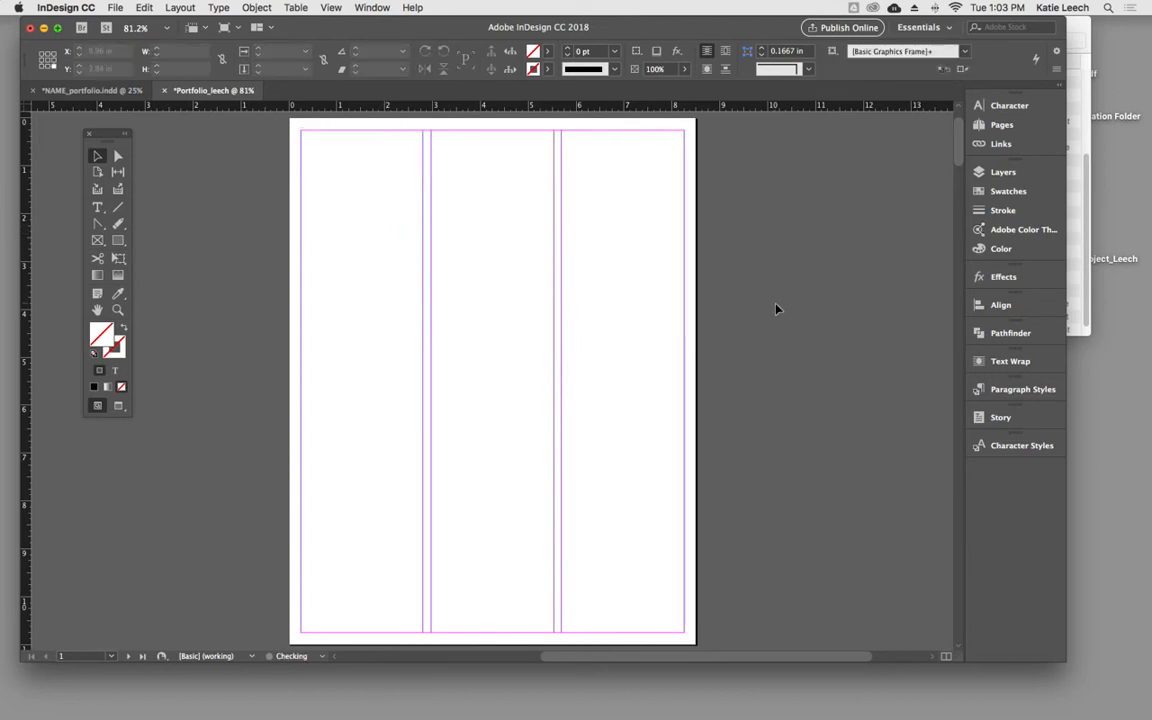
- Draw a text frame across the middle of page 1, spanning all three columns, and go to that page
left_click(97, 207)
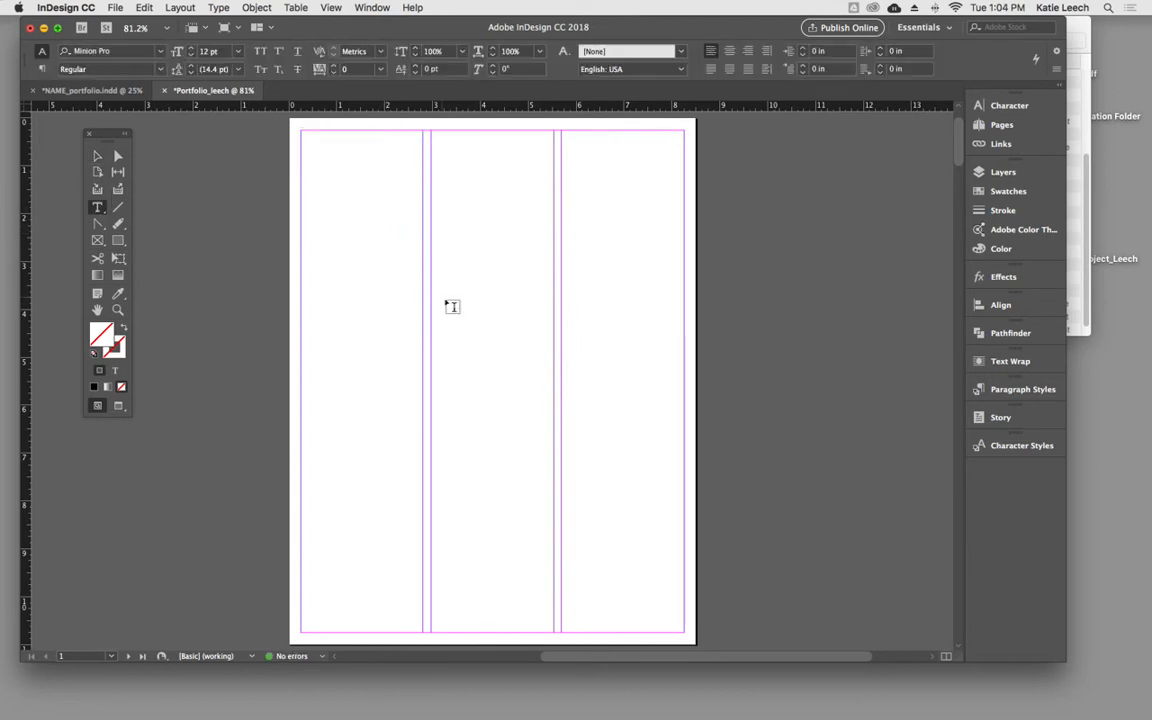
left_click_drag(367, 269, 636, 464)
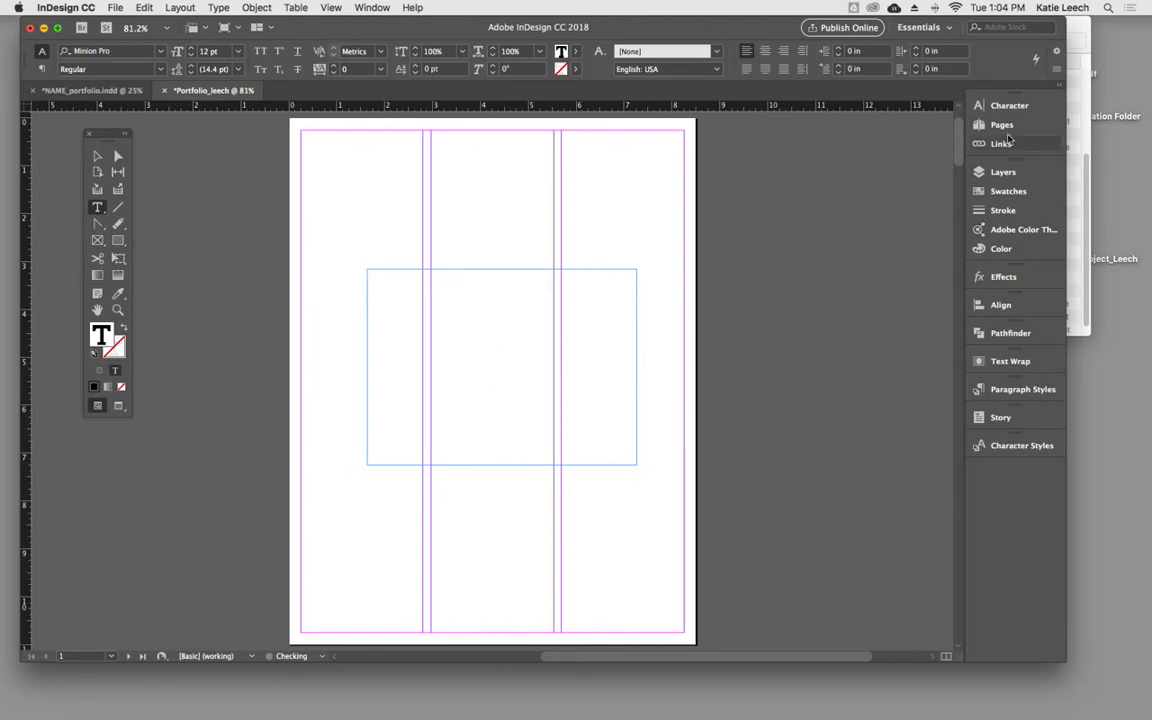
left_click(1002, 125)
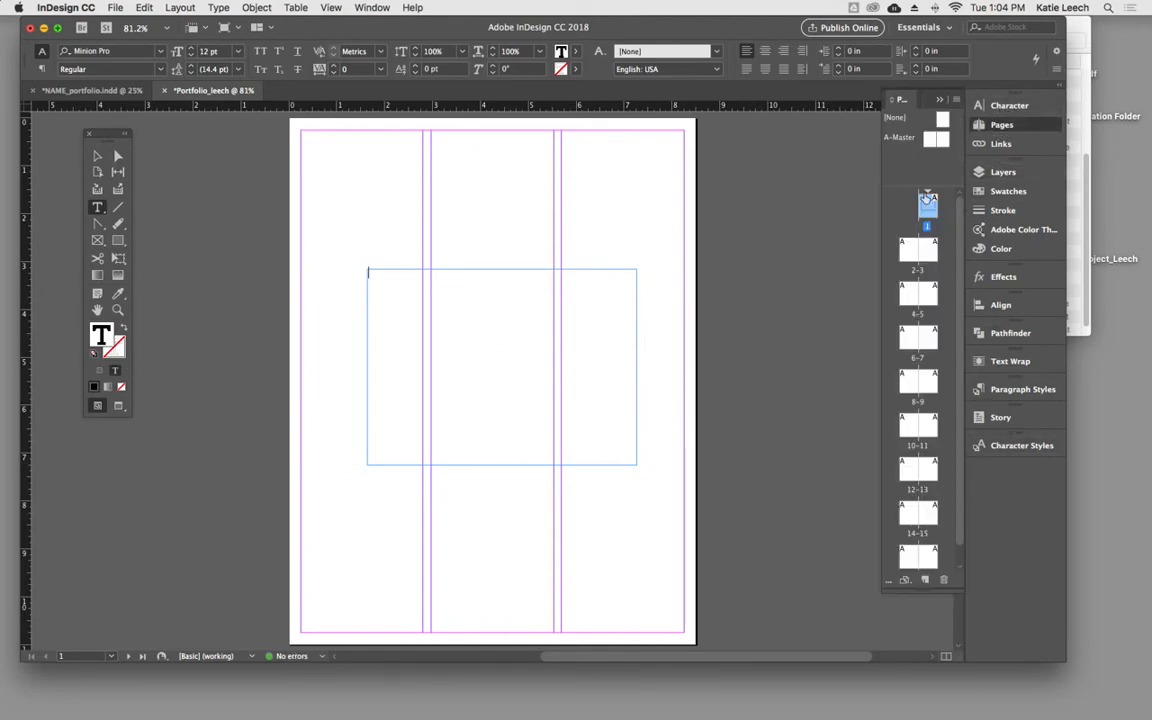
double_click(929, 210)
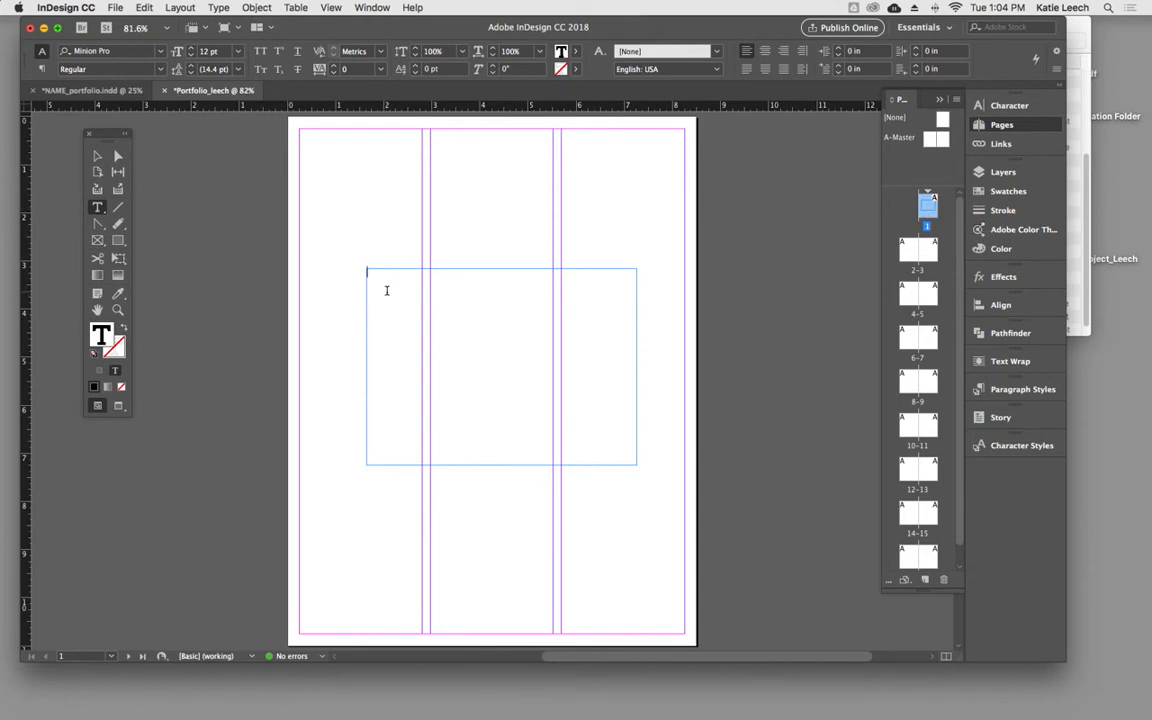
- Enter the word BLANK in the page 1 text frame and enlarge it to 72 pt
type("B")
type("LAN")
left_click_drag(393, 272, 283, 257)
key("alt+shift+super+period")
key("alt+shift+super+period")
key("alt+shift+super+period")
key("alt+shift+super+period")
key("alt+shift+super+period")
key("alt+shift+super+period")
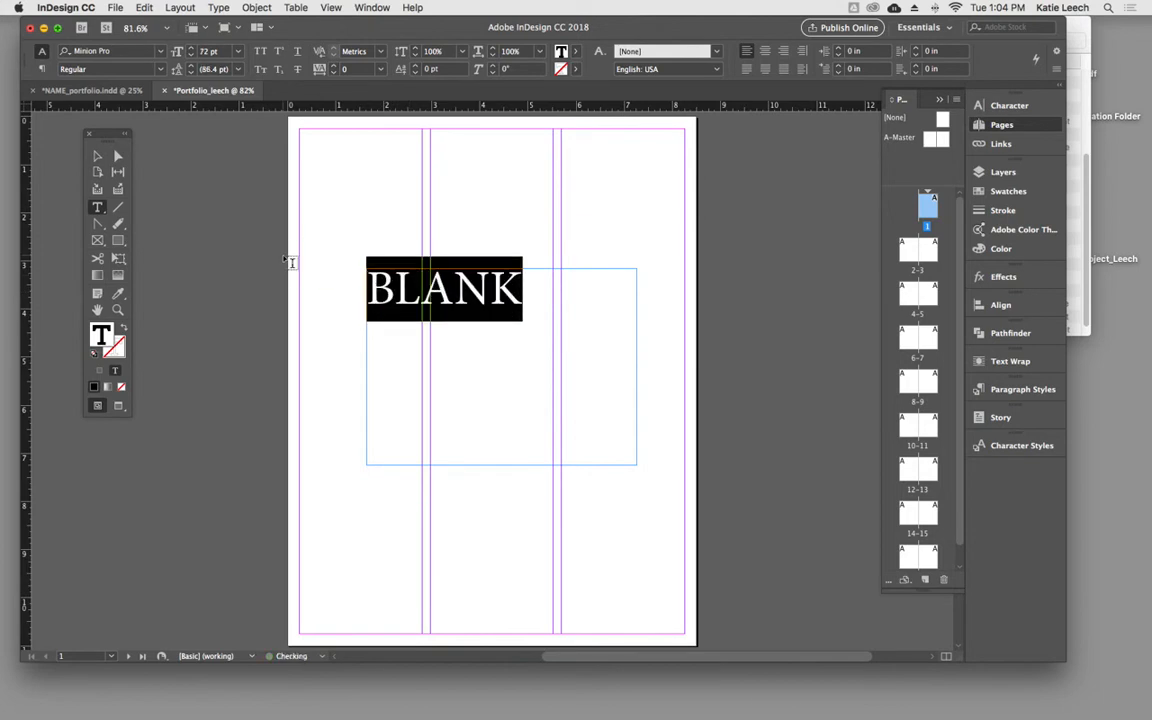
- Go to the empty spread on pages 2–3 and leave text editing
double_click(910, 250)
double_click(926, 250)
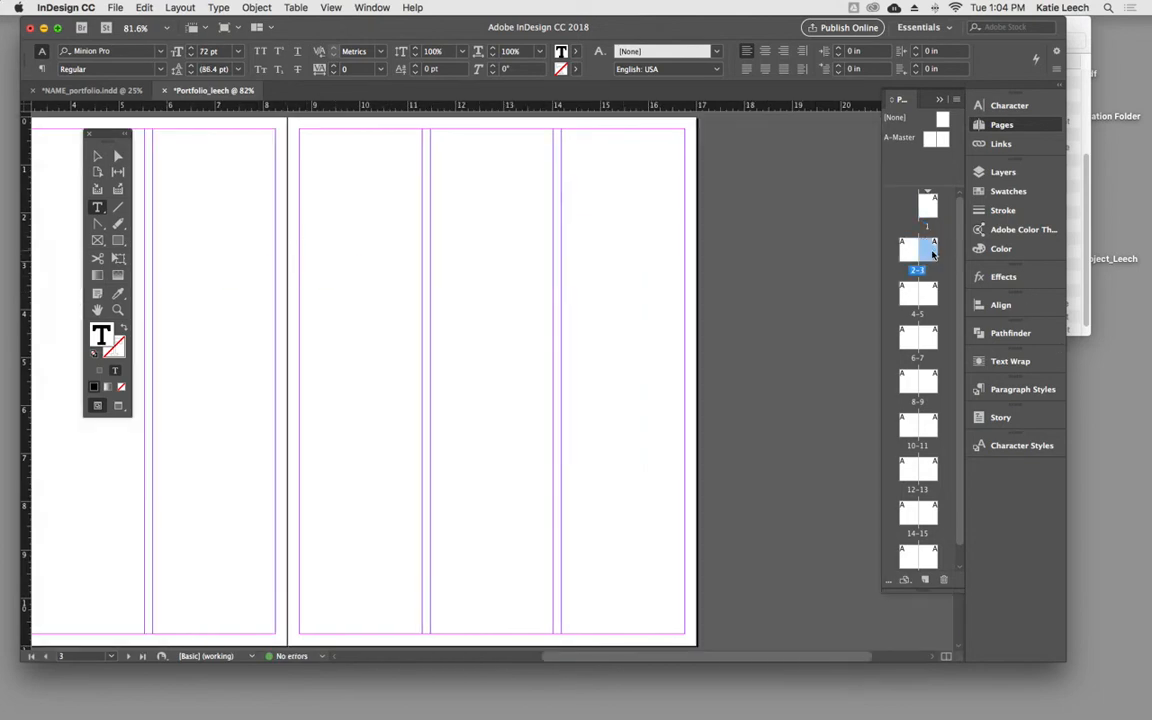
left_click(712, 257, "super")
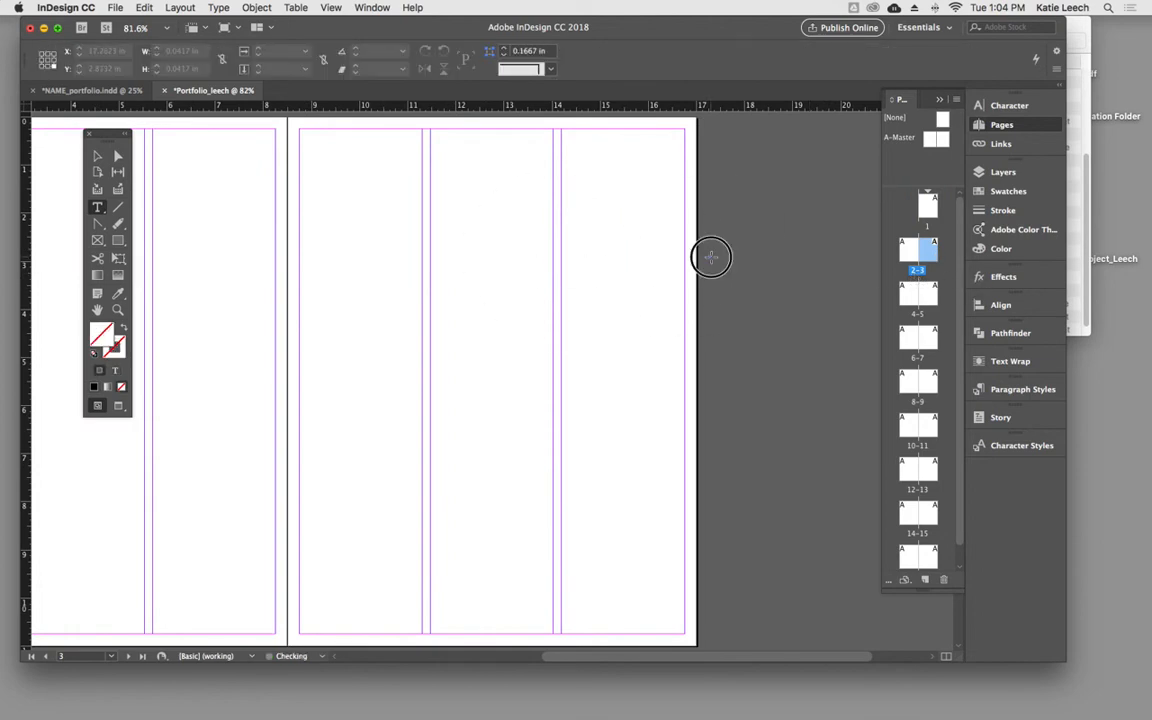
- Switch to NAME_portfolio.indd and copy all objects of the red striped cover spread on pages 2–3
left_click(90, 90)
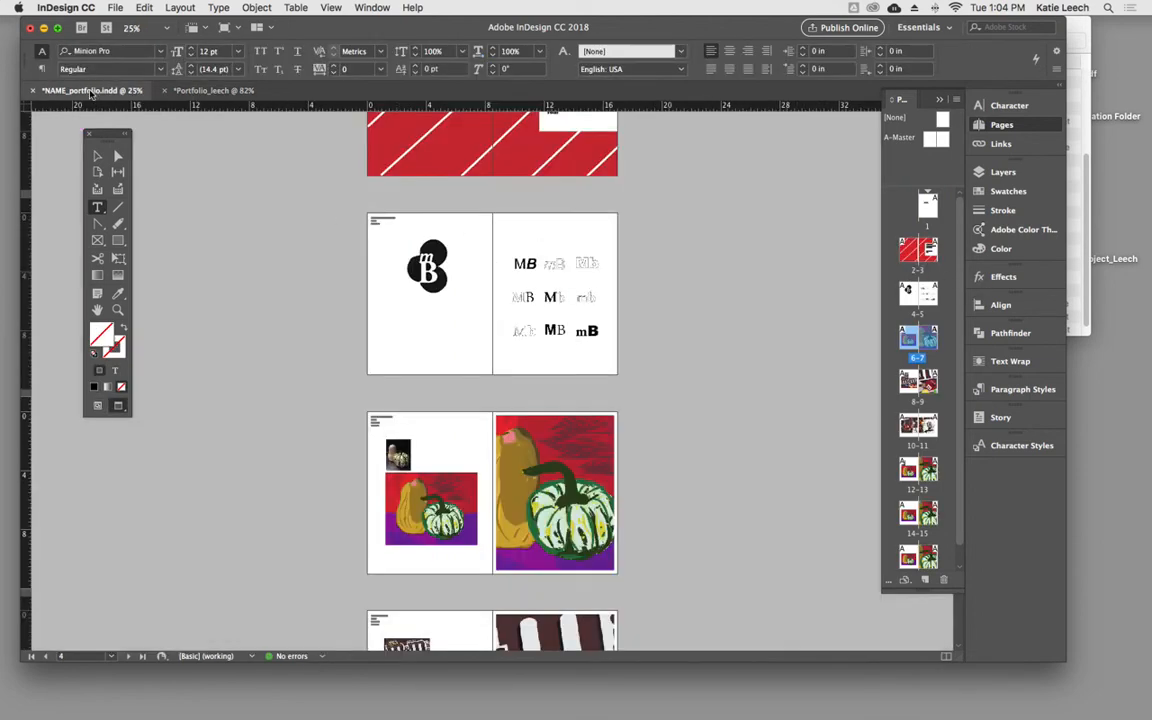
scroll(530, 240, "up", 2)
scroll(561, 247, "up", 1)
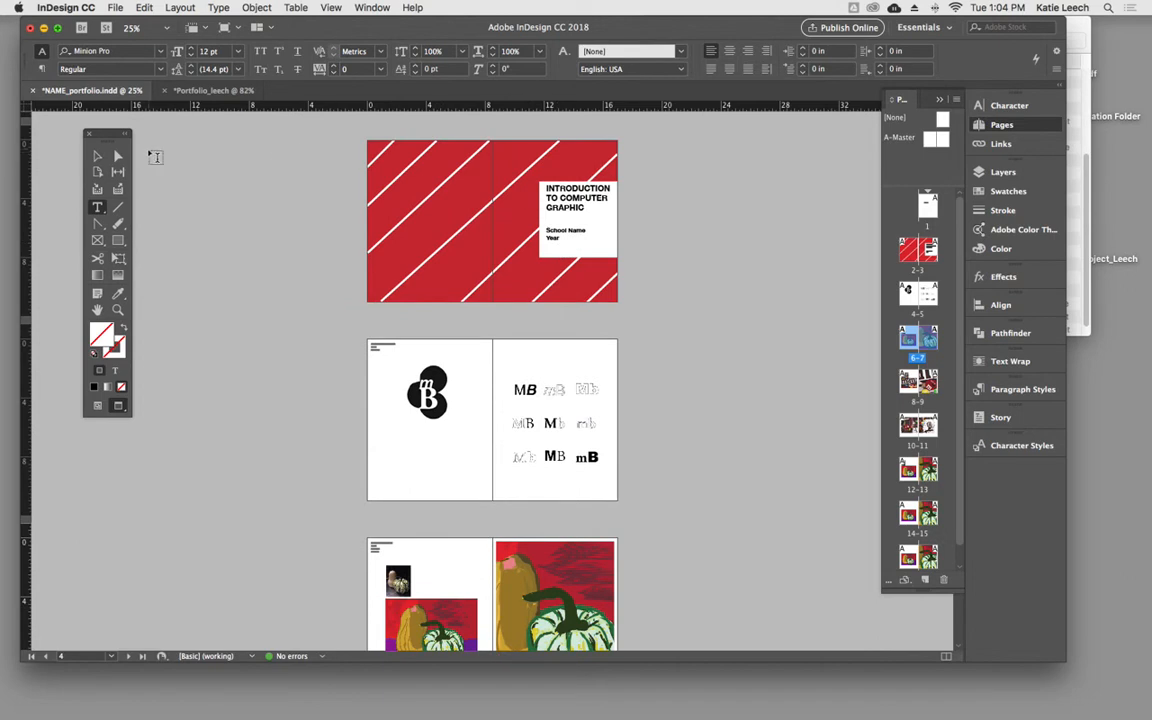
left_click(99, 155)
left_click(325, 133)
left_click_drag(325, 133, 656, 306)
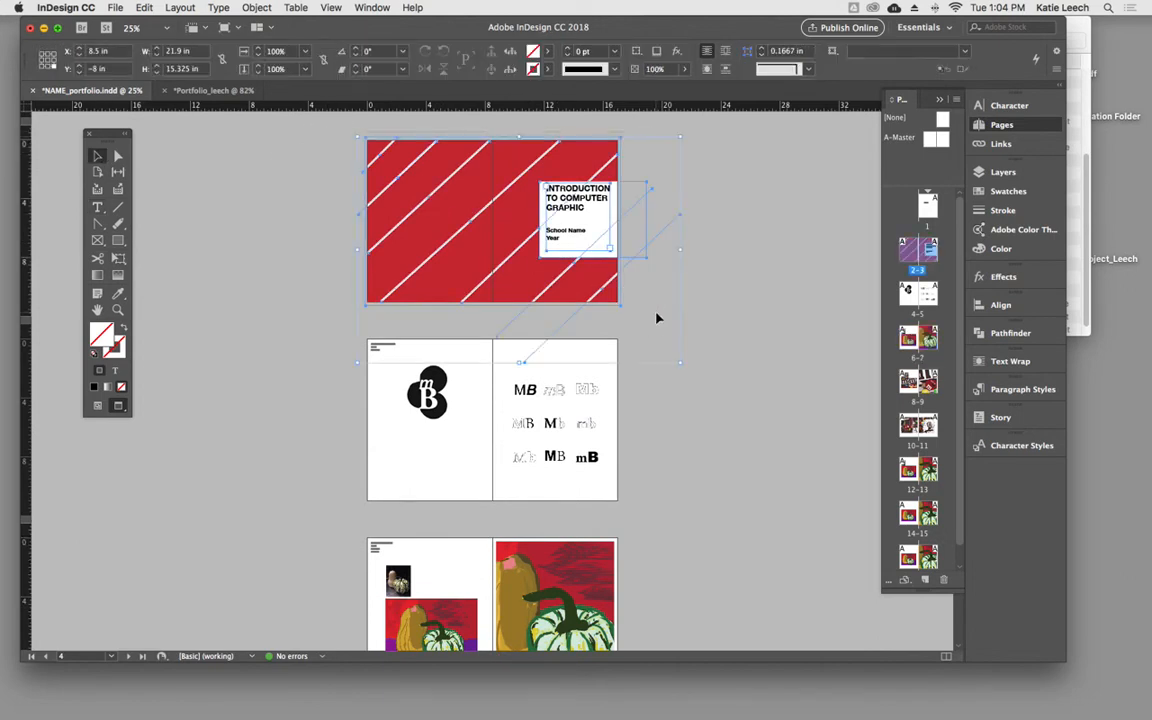
- Return to the new portfolio document, paste the cover artwork onto pages 2–3, and position the red background over the whole spread
left_click(221, 92)
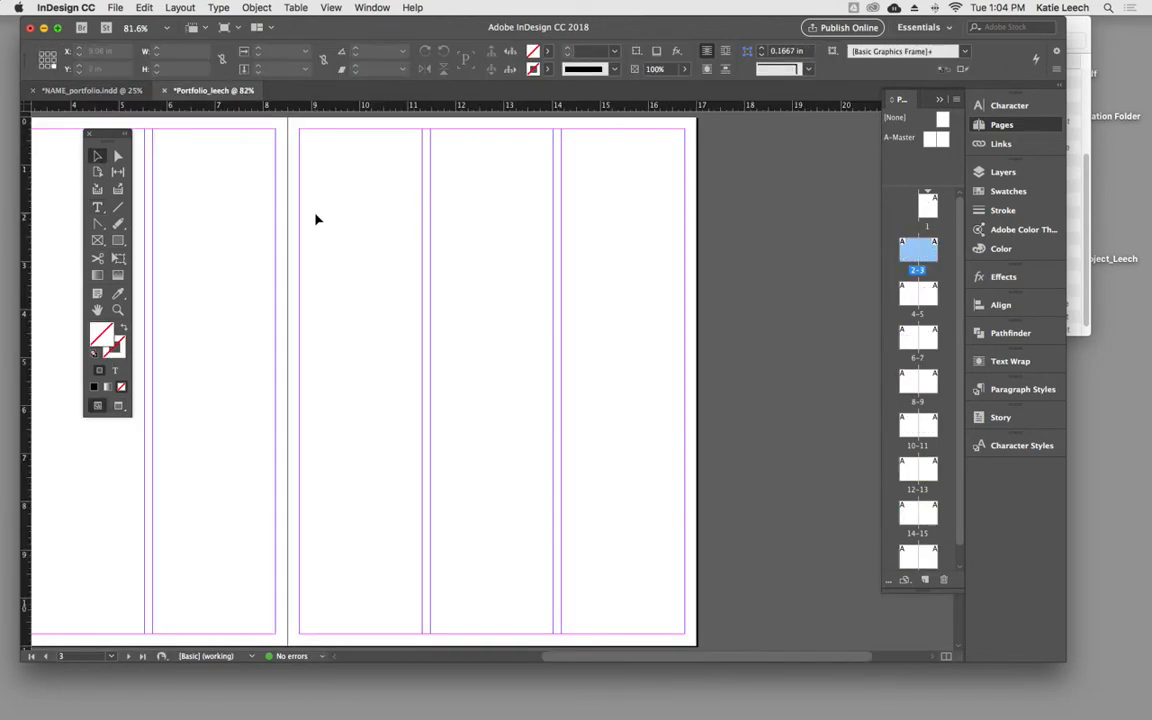
key("super+minus")
key("super+minus")
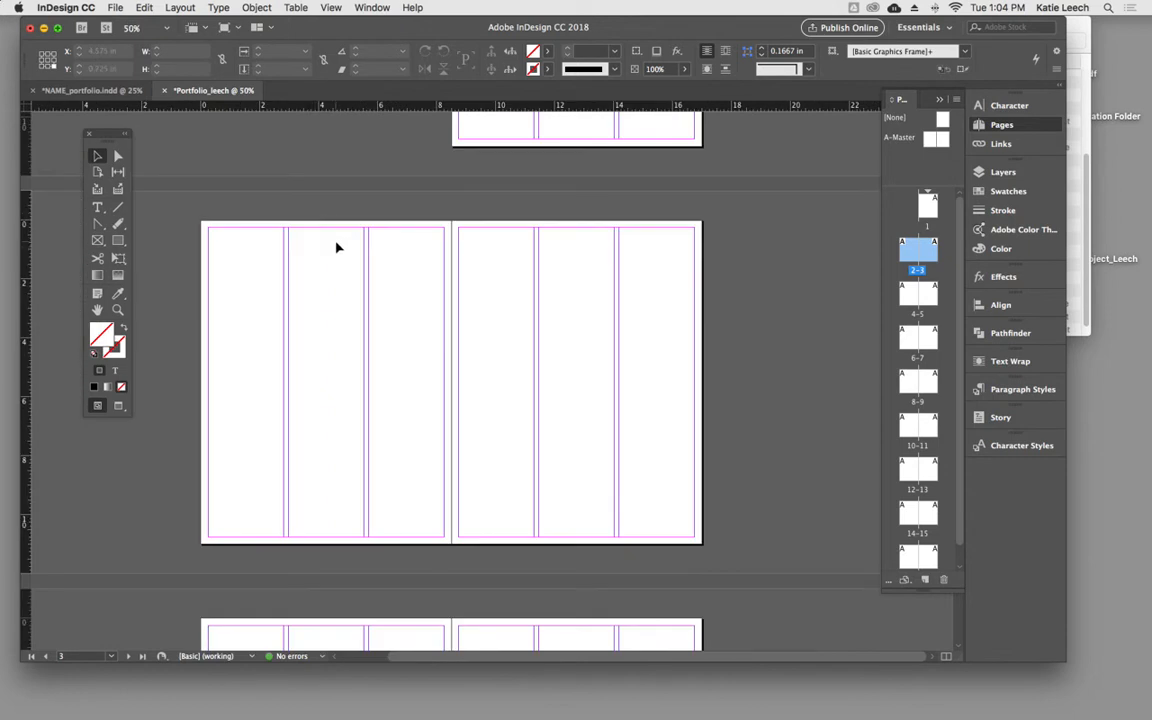
key("super+v")
left_click_drag(393, 257, 406, 312)
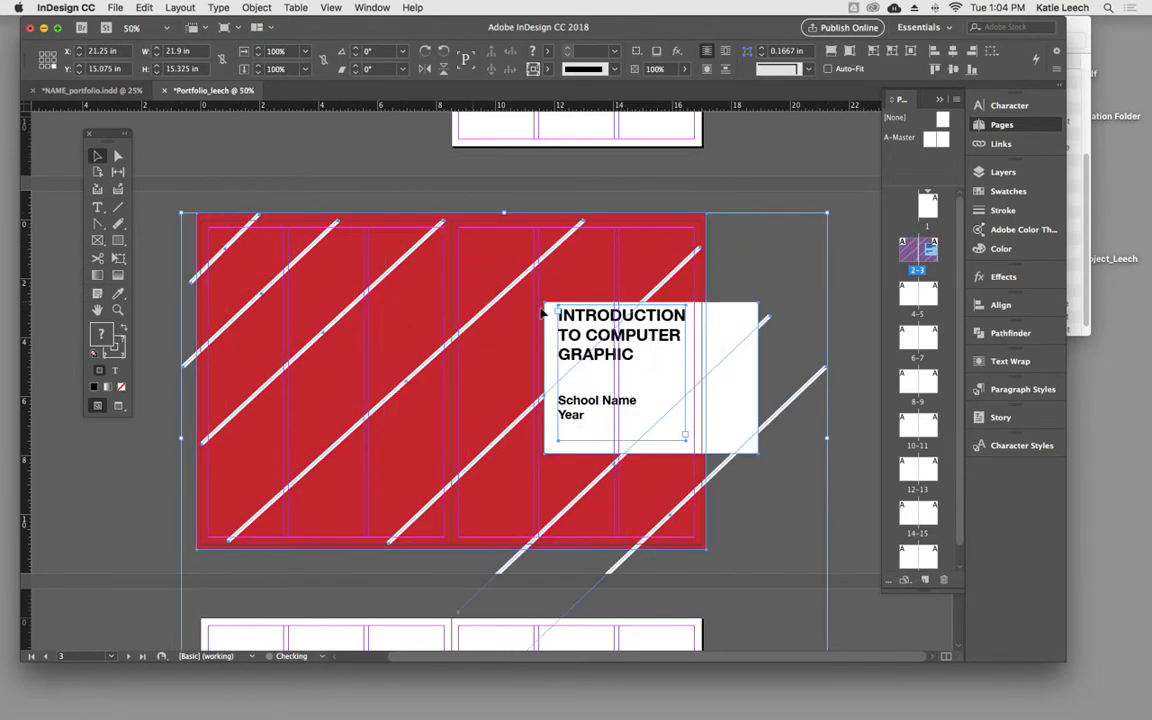
left_click(700, 193)
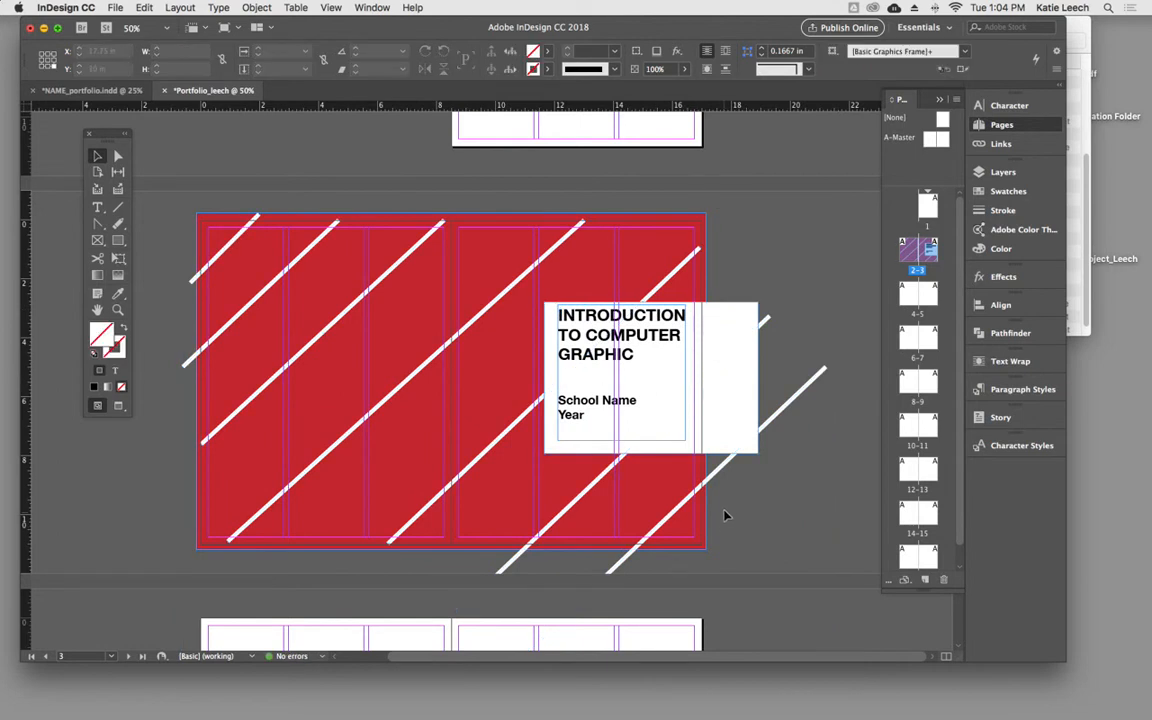
- Shorten the white title box so its outer edge meets the edge of the red background
left_click(745, 385)
left_click_drag(757, 378, 705, 379)
left_click(735, 313)
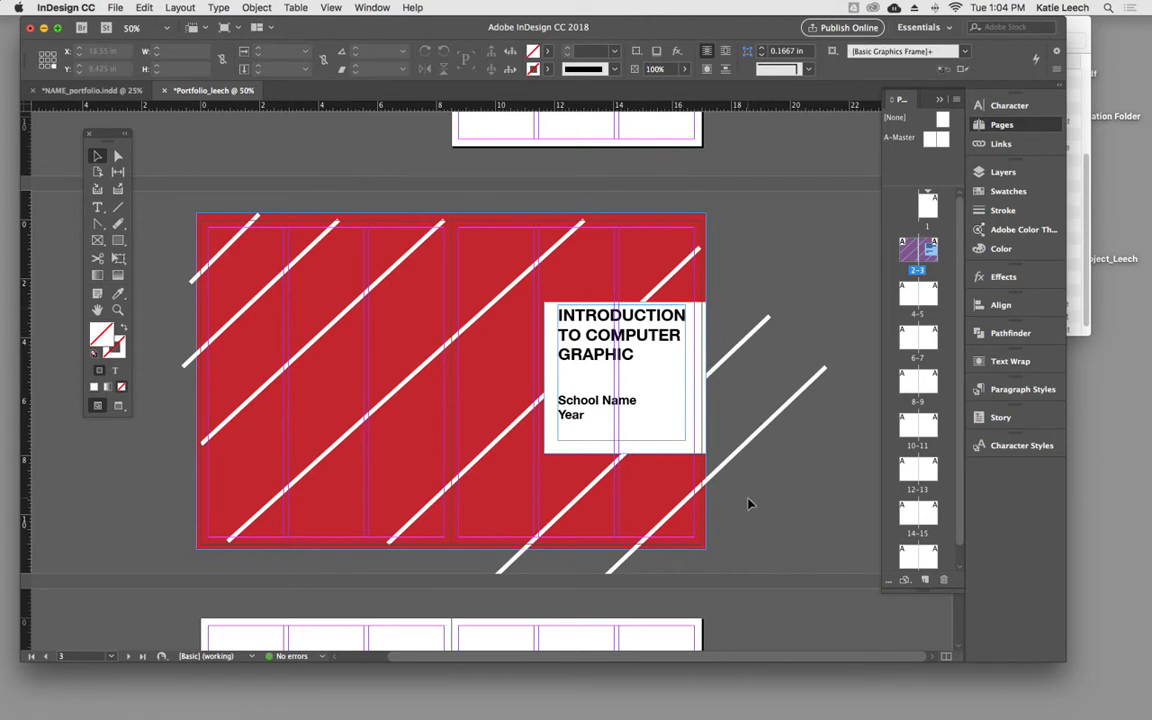
- Shift the white title box and its text toward the spine, aligning the text with page 3's second column
left_click(548, 381)
mouse_move(545, 375)
left_mouse_down()
mouse_move(536, 377)
mouse_move(566, 356)
mouse_move(556, 357)
left_mouse_up()
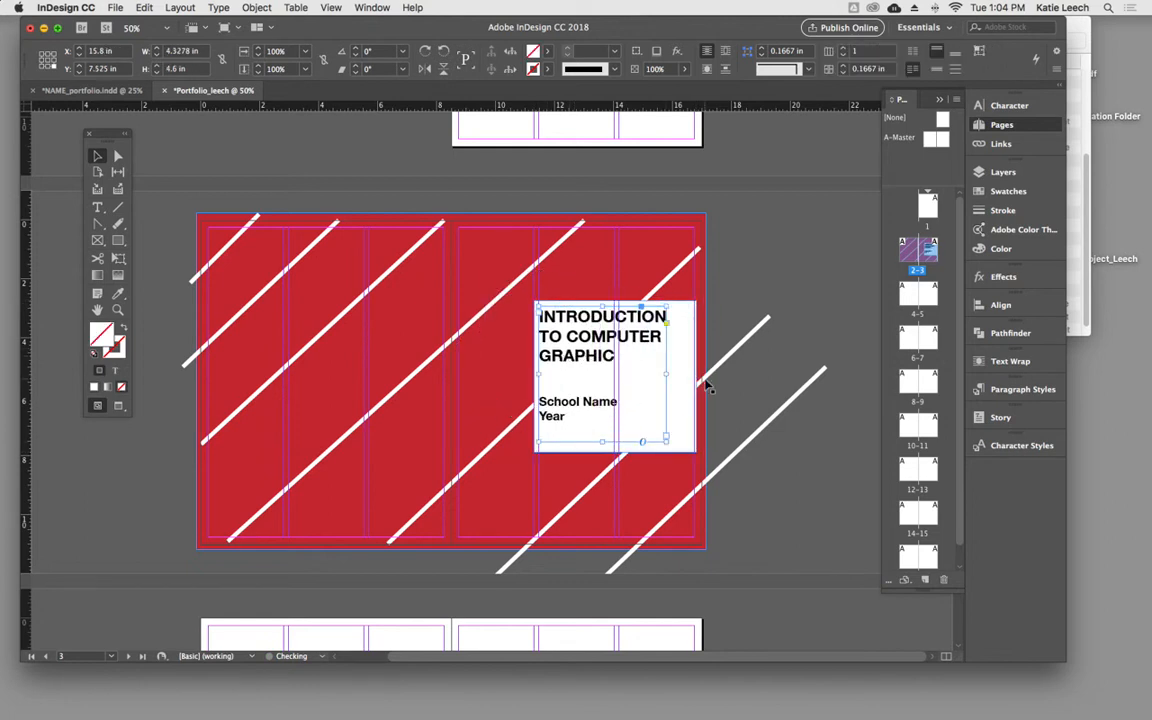
left_click(754, 393)
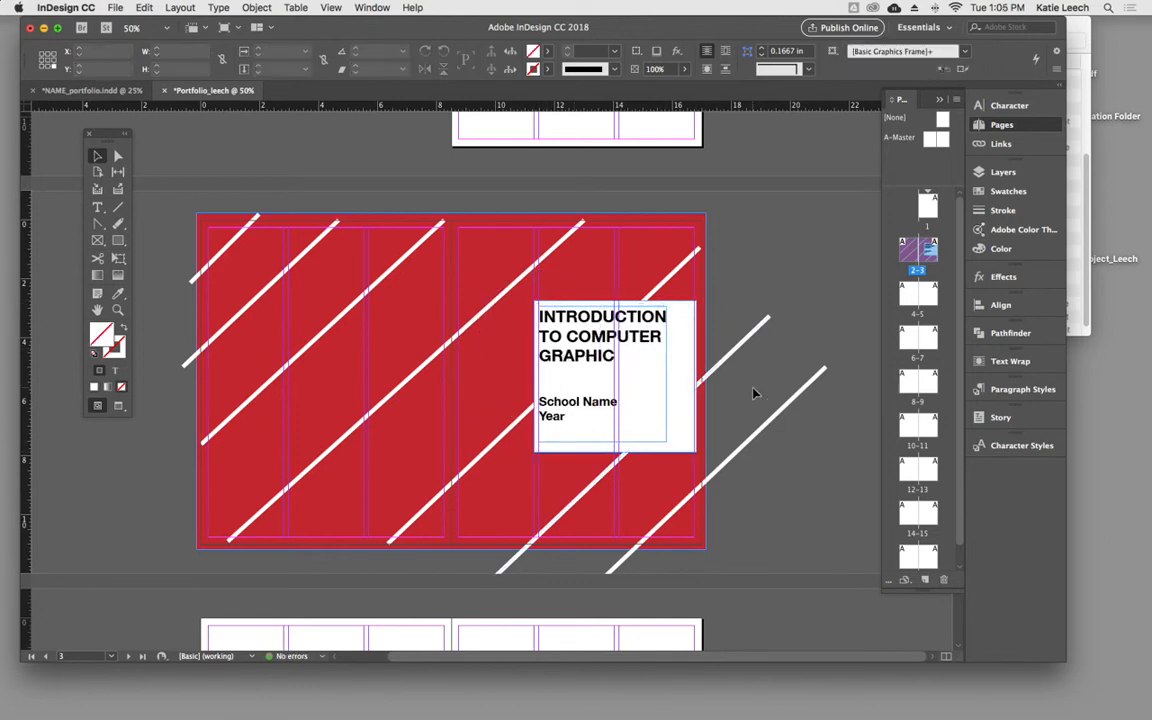
- Preview the cover without guides and widen the white title box to about 6.22 in, past the page's outer edge
key("w")
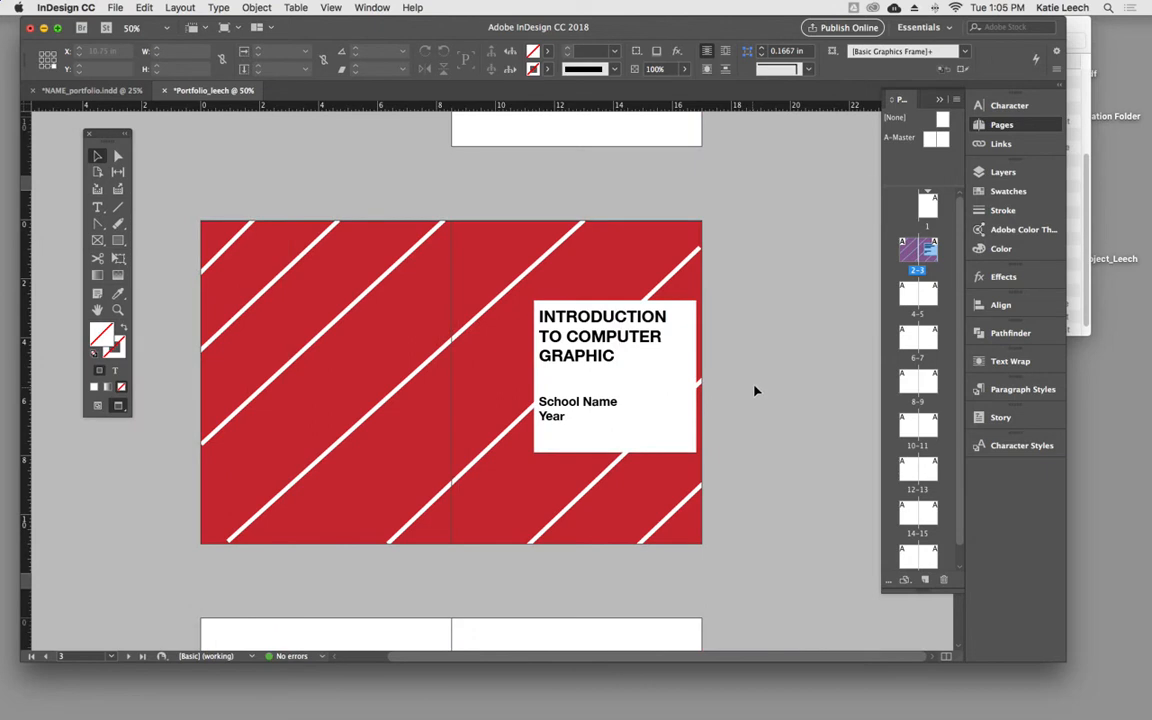
left_click(693, 380)
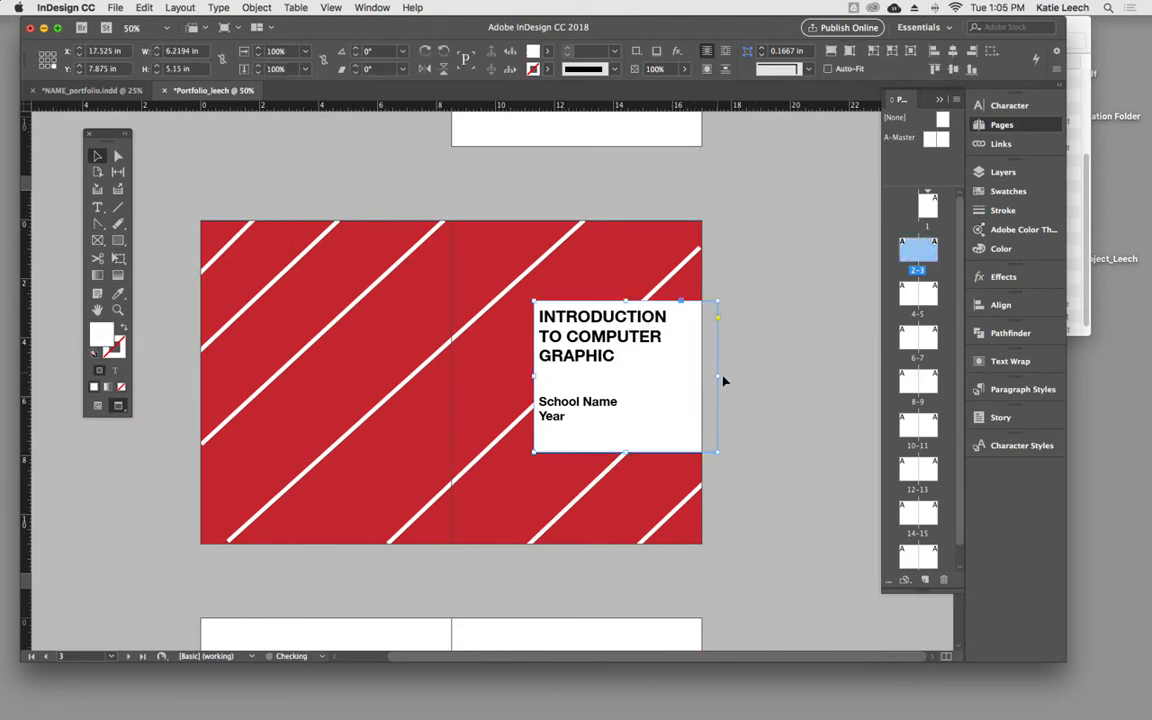
left_click(785, 395)
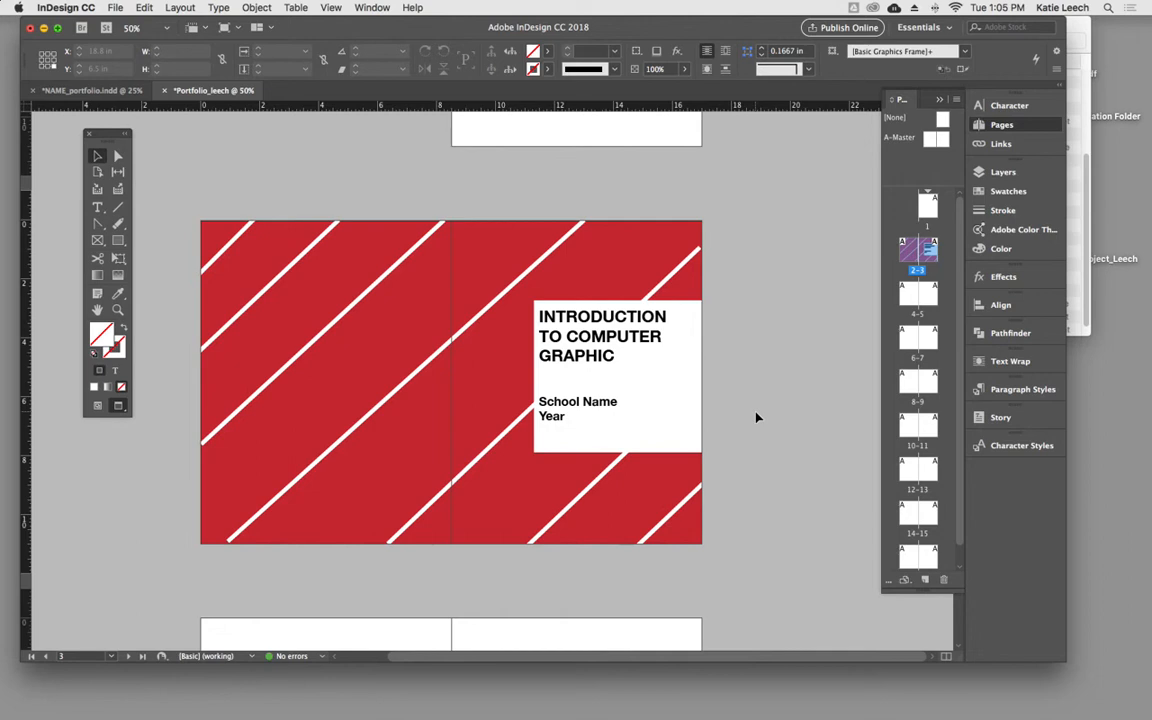
- Switch to NAME_portfolio.indd and copy the heading, logo and lettering samples of the monogram spread on pages 4–5
scroll(757, 417, "down", 3)
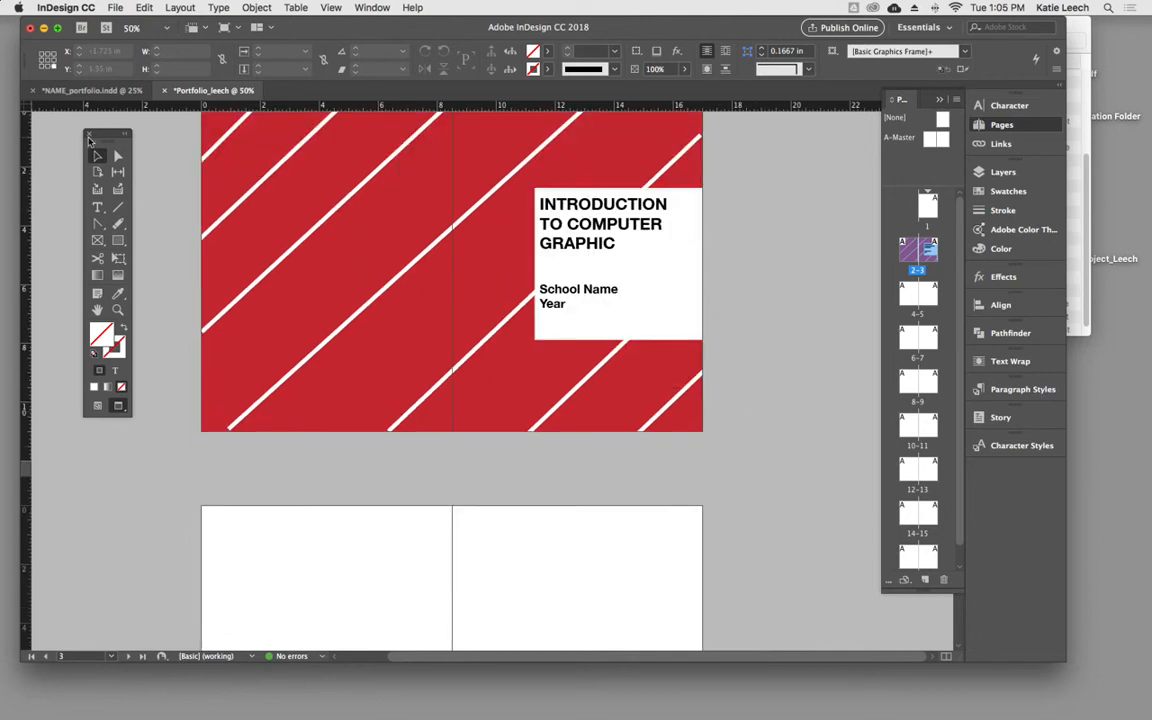
left_click(93, 91)
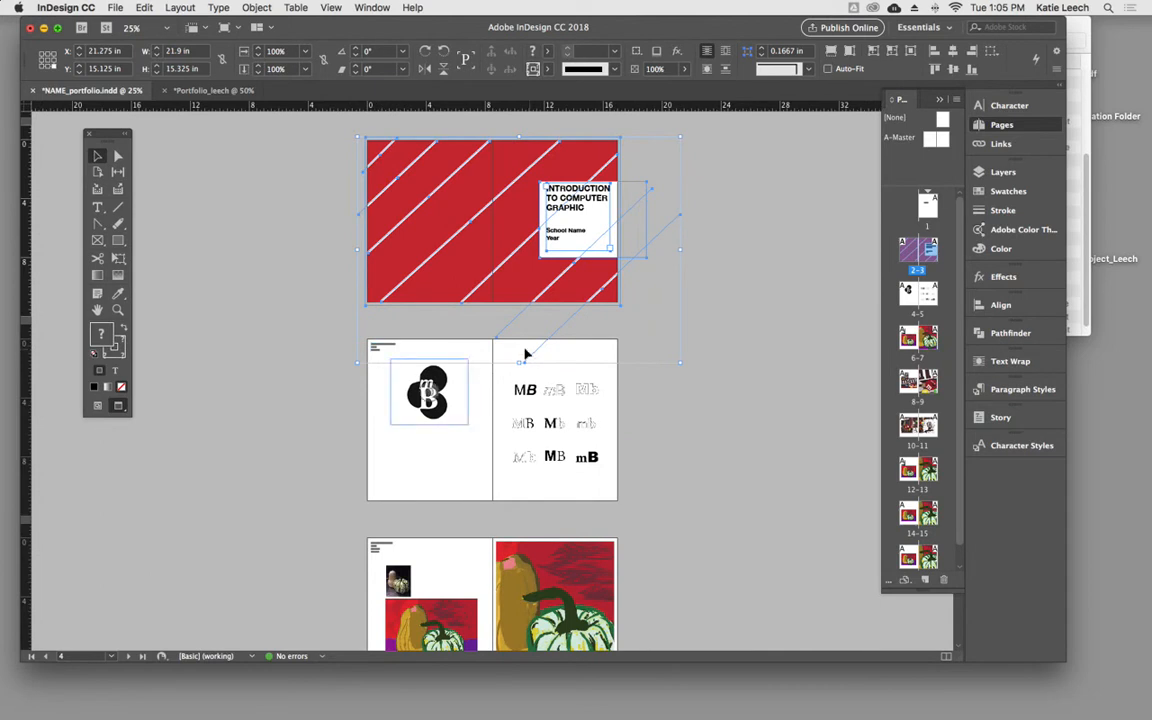
left_click(364, 408)
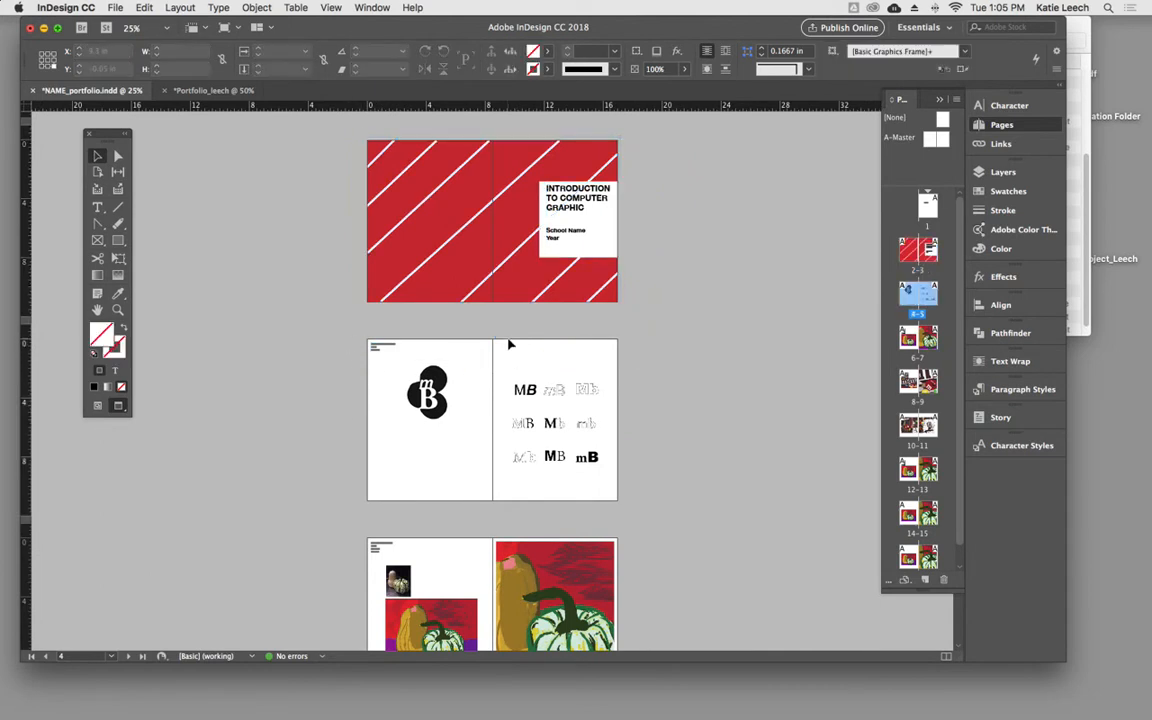
left_click_drag(334, 329, 648, 504)
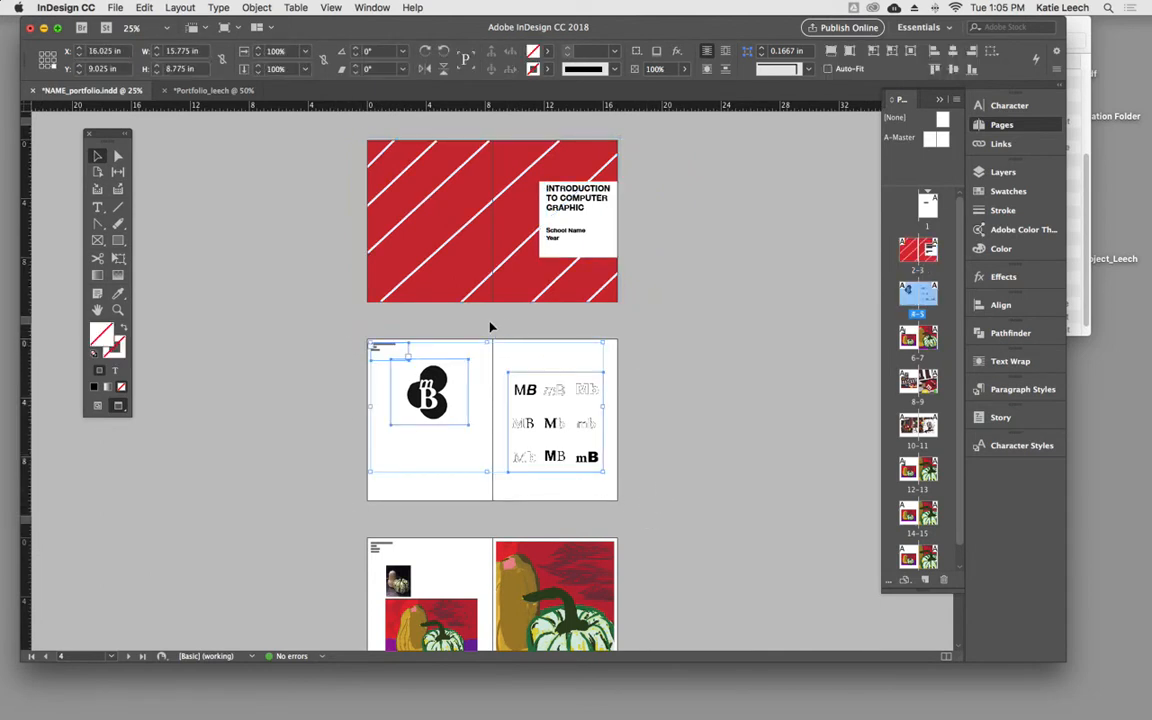
- Return to the new portfolio document, paste the monogram content in place on pages 4–5, and deselect it
left_click(213, 90)
scroll(379, 475, "down", 6)
scroll(379, 475, "up", 5)
left_click(369, 474)
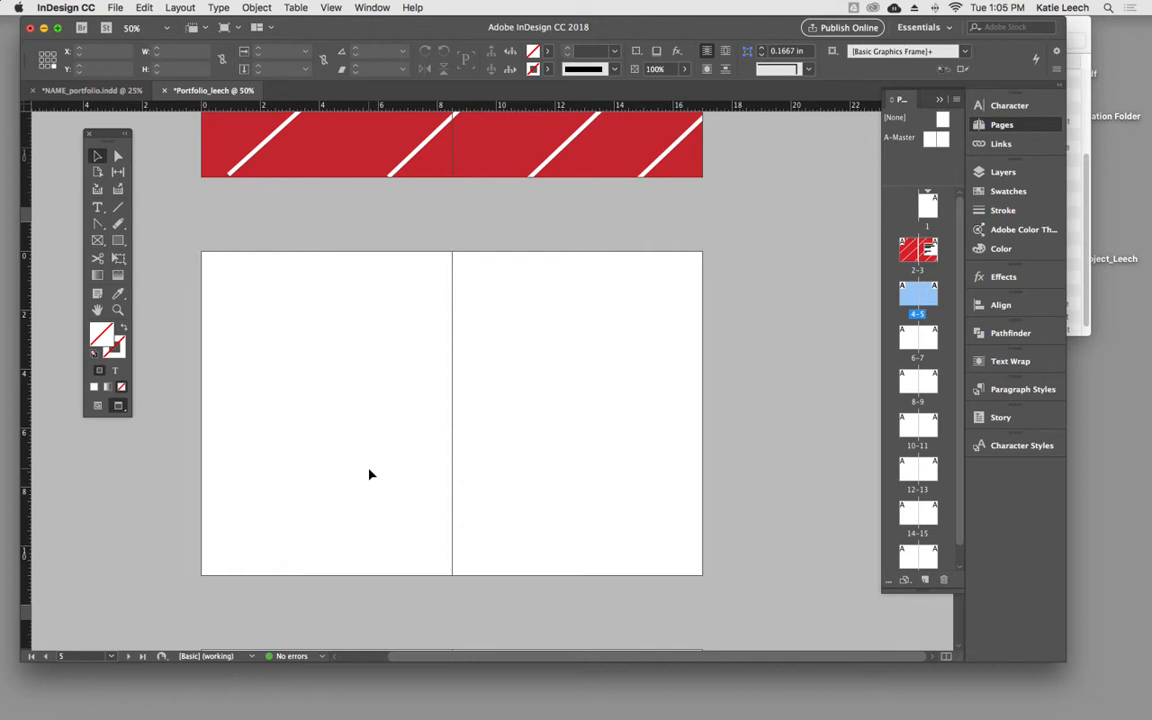
key("super+v")
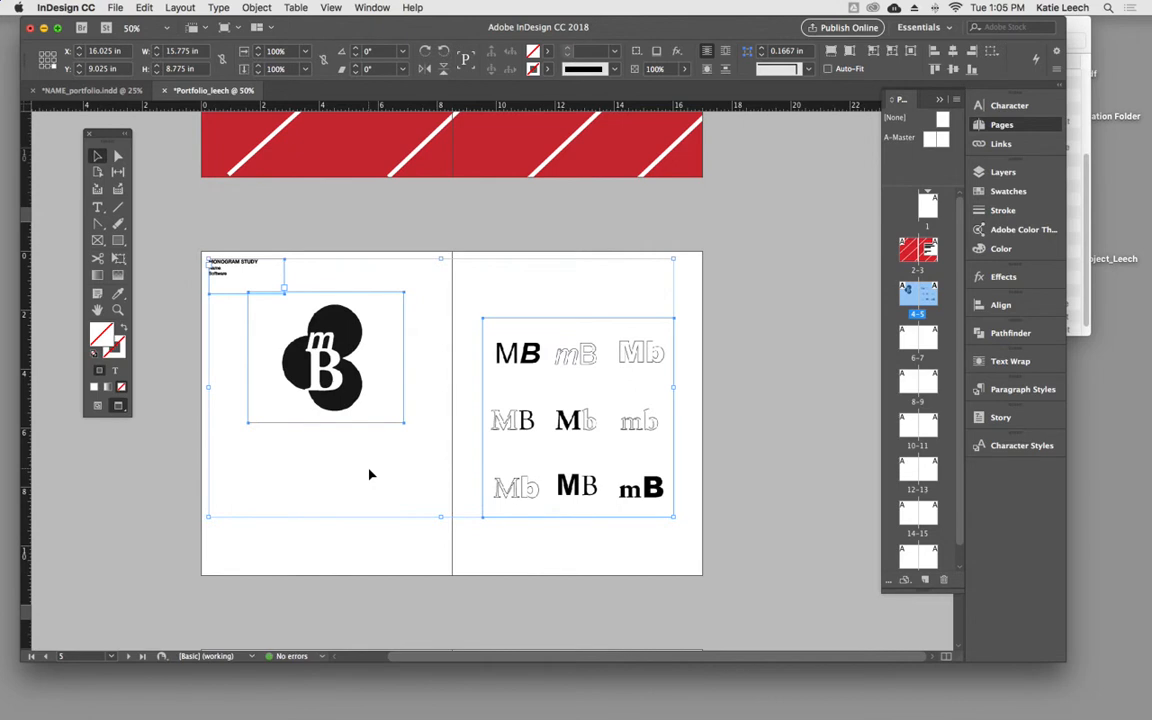
left_click(745, 456)
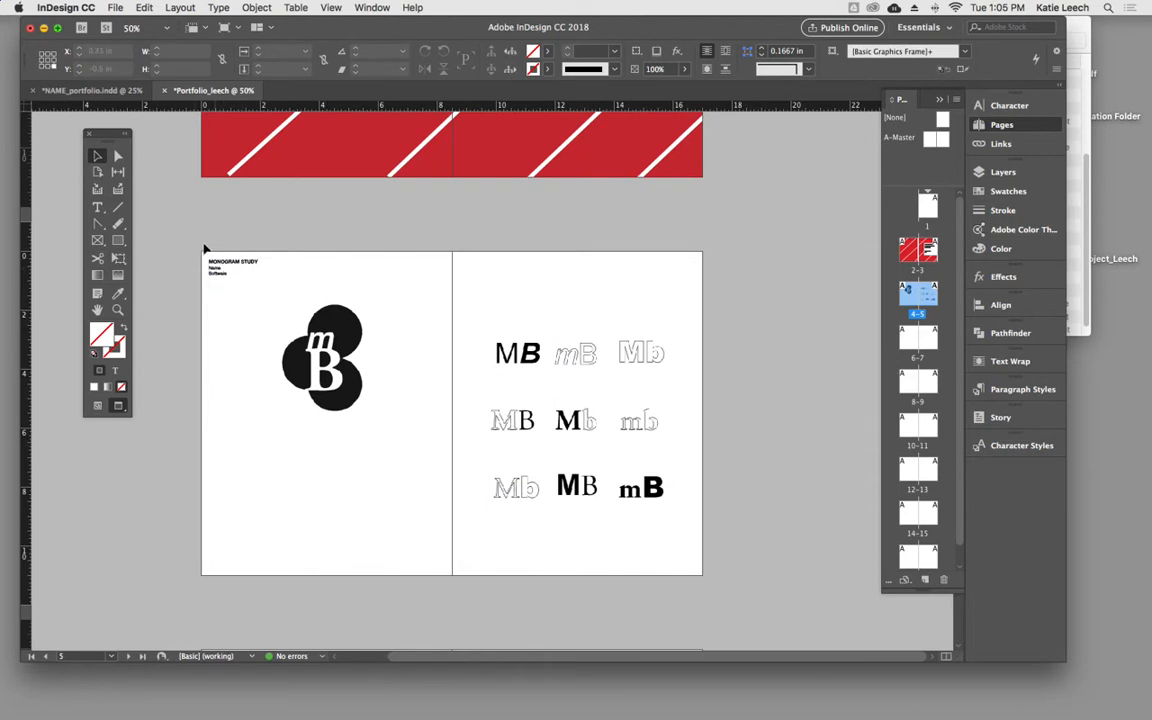
- Check the MONOGRAM STUDY text frame against the guides by moving it away and back to the first column's top corner
key("super+space")
left_click_drag(188, 246, 393, 393)
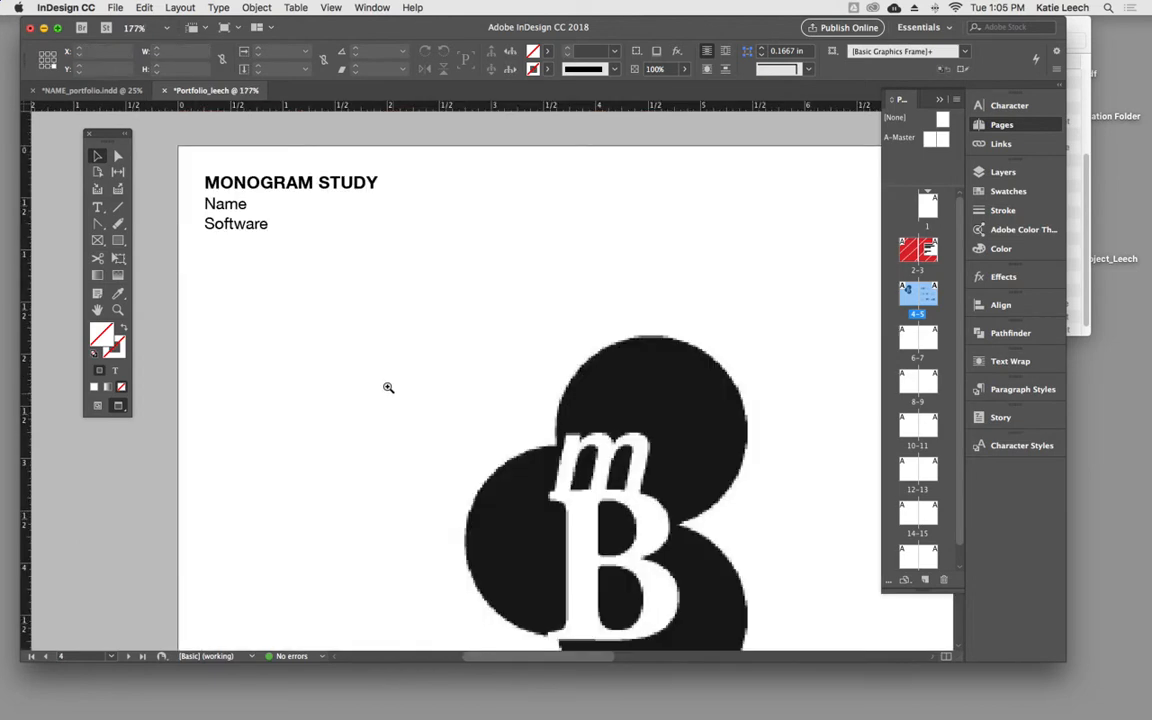
left_click(234, 229)
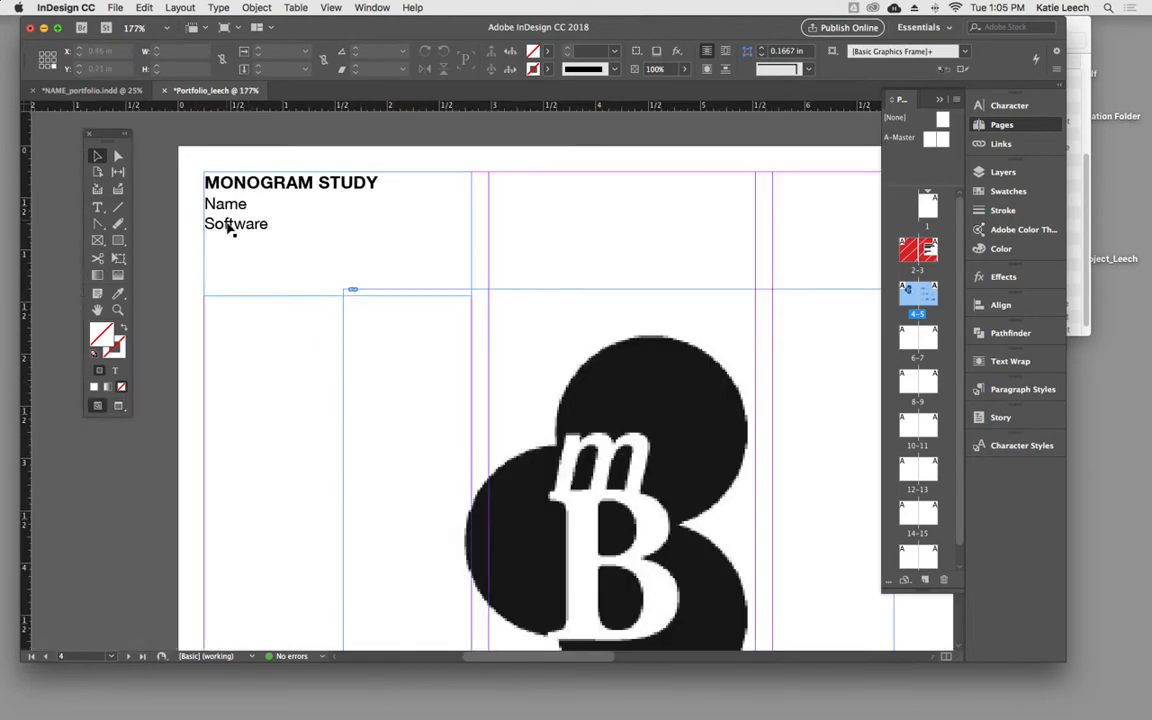
left_click_drag(231, 228, 263, 264)
left_click_drag(263, 264, 231, 228)
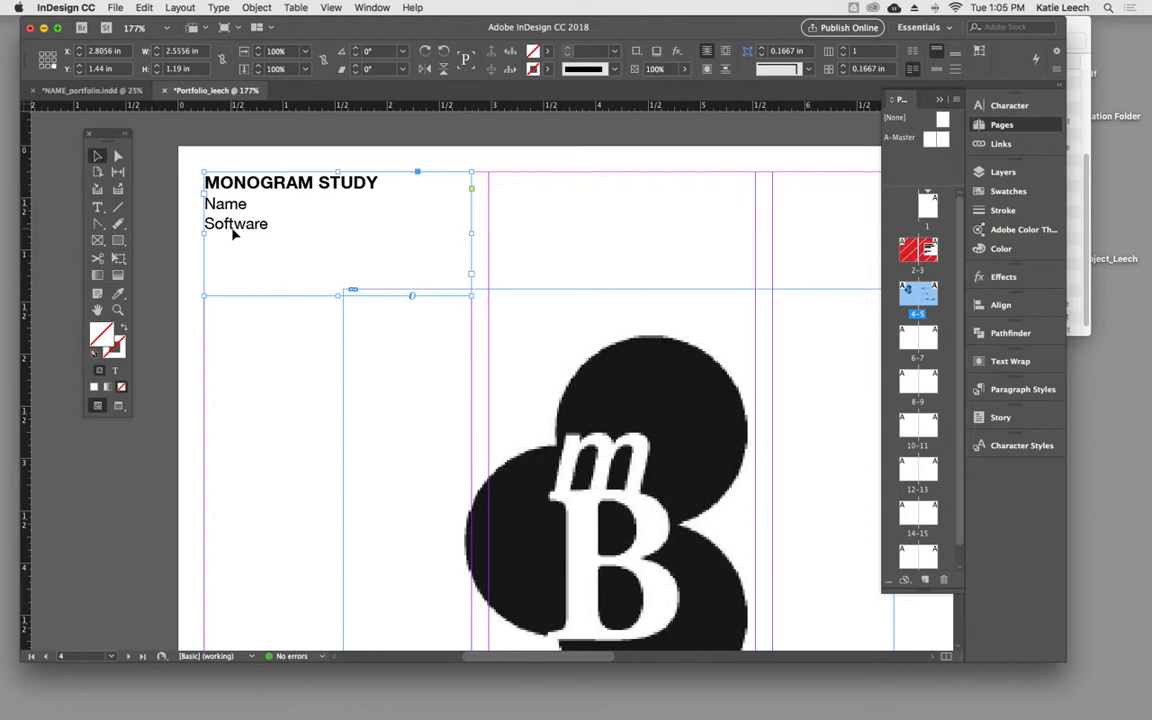
- Delete the monogram logo and the lettering samples from pages 4–5, keeping the MONOGRAM STUDY text frame
key("super+minus")
key("super+minus")
key("super+minus")
key("super+minus")
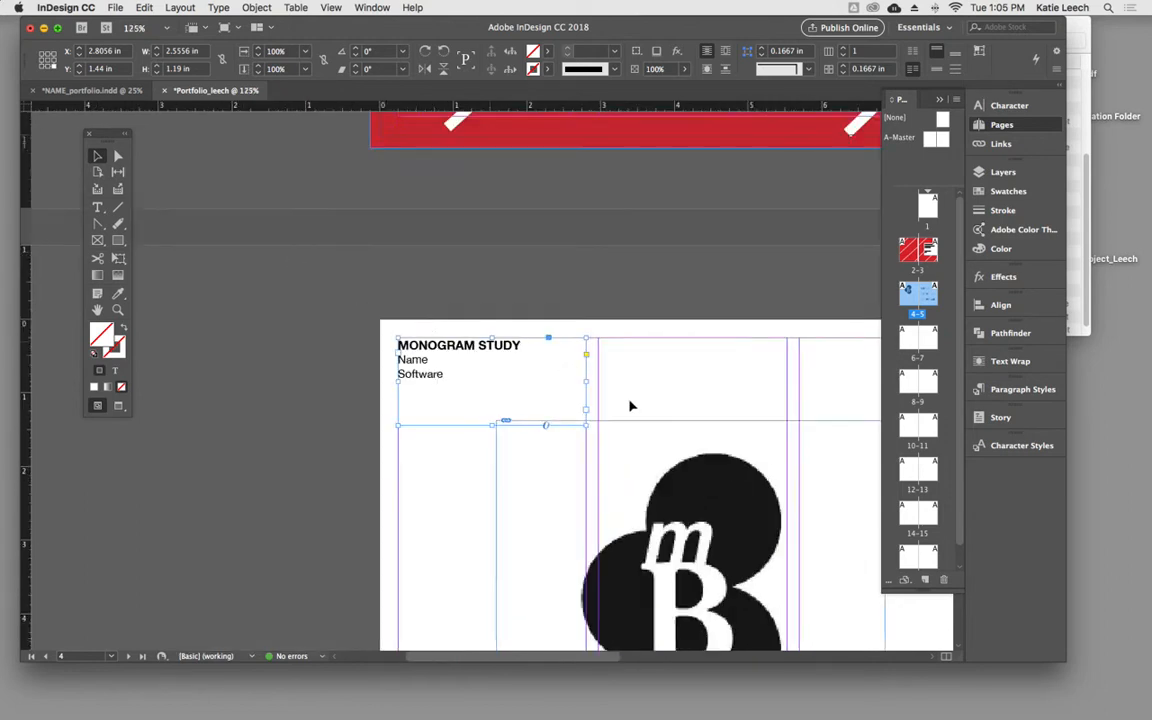
left_click_drag(573, 380, 640, 503)
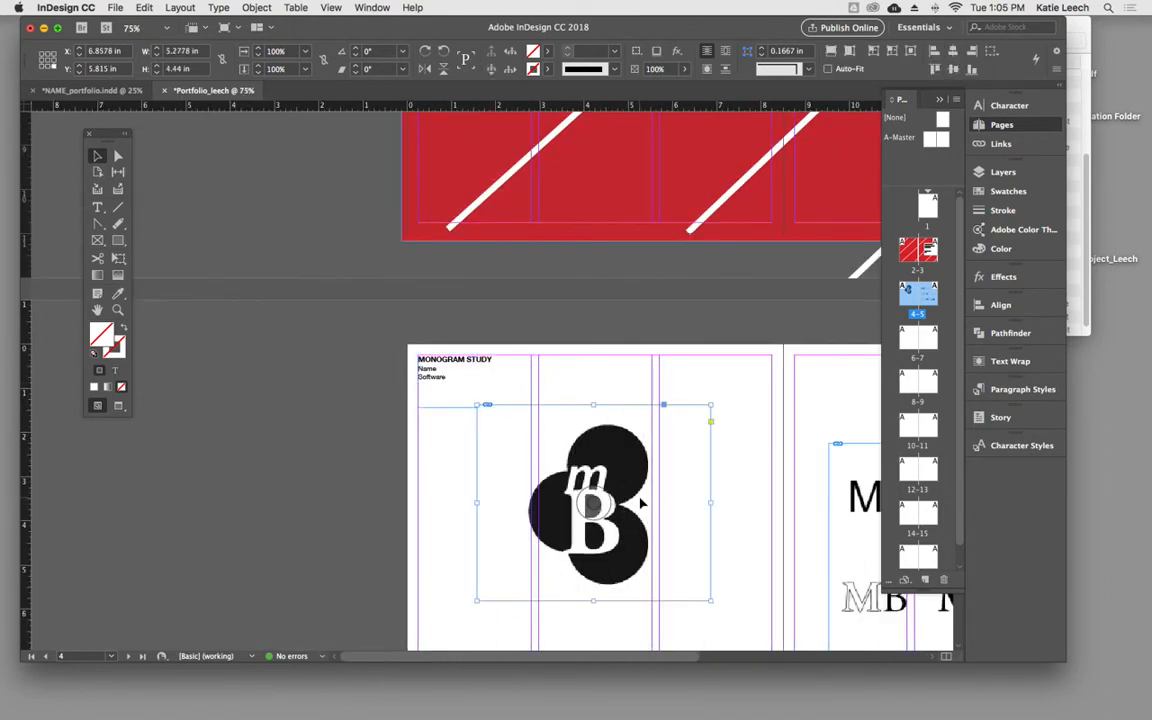
key("Delete")
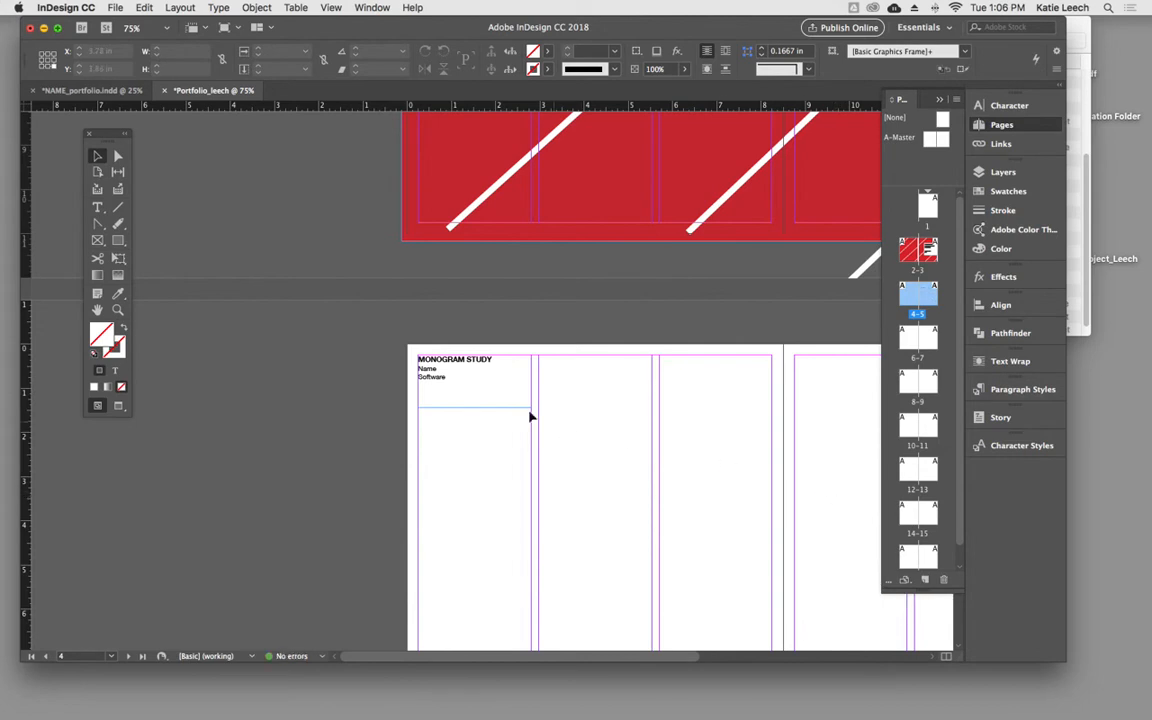
- Draw an empty rectangular picture frame about 5.77 × 5.24 in below the MONOGRAM STUDY text on page 4
left_click_drag(622, 406, 487, 325)
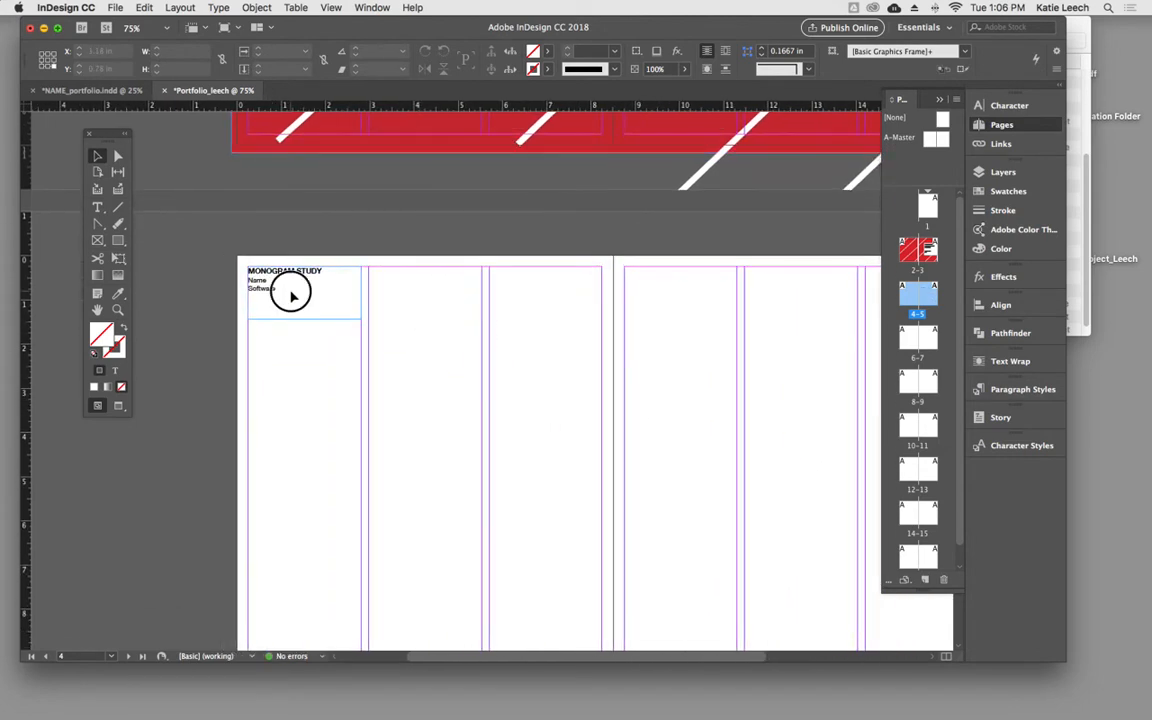
left_click(263, 284)
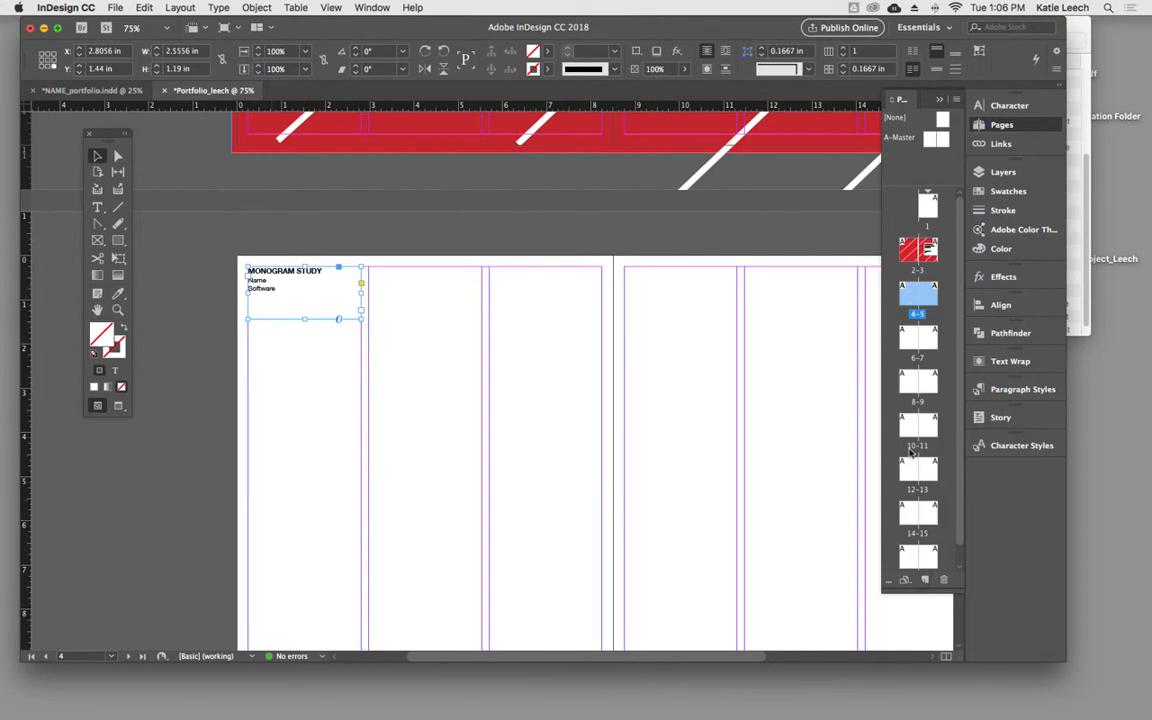
left_click(418, 321)
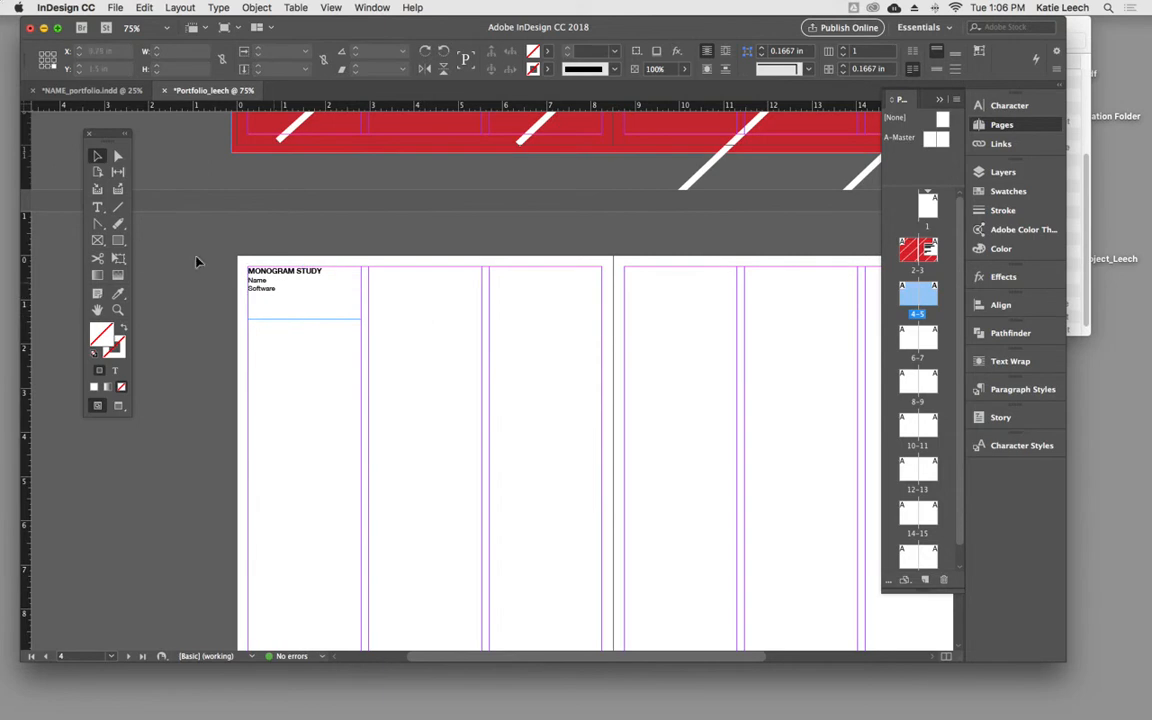
left_click(97, 206)
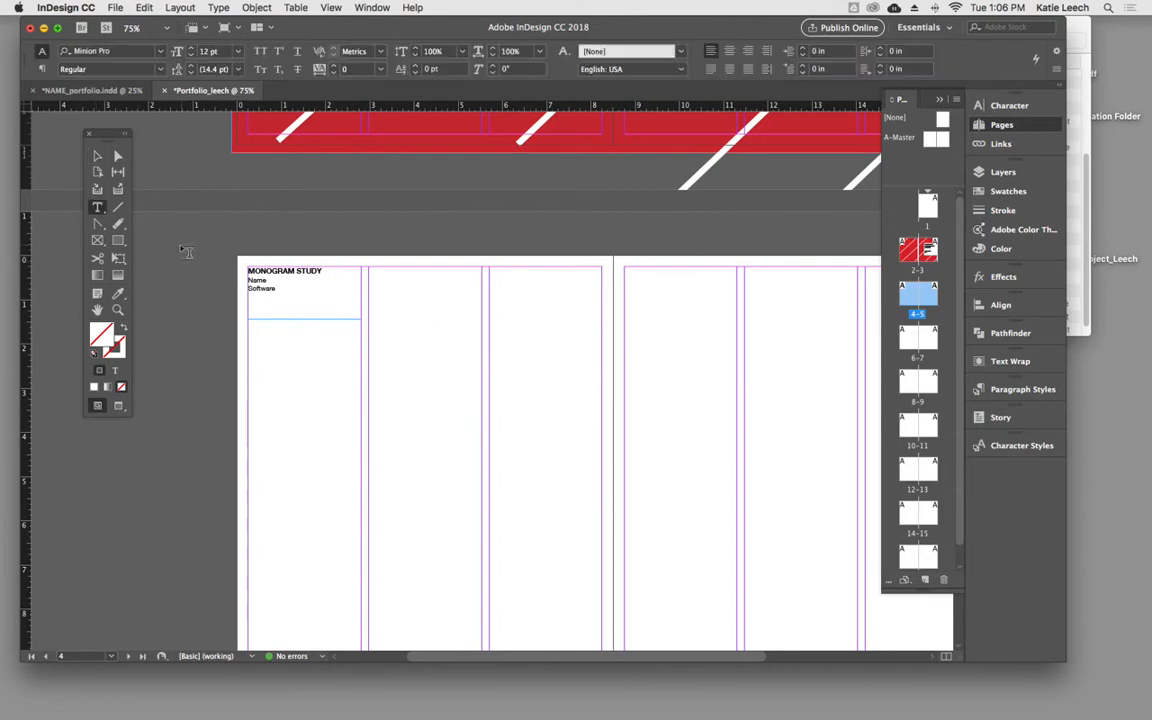
left_click(97, 241)
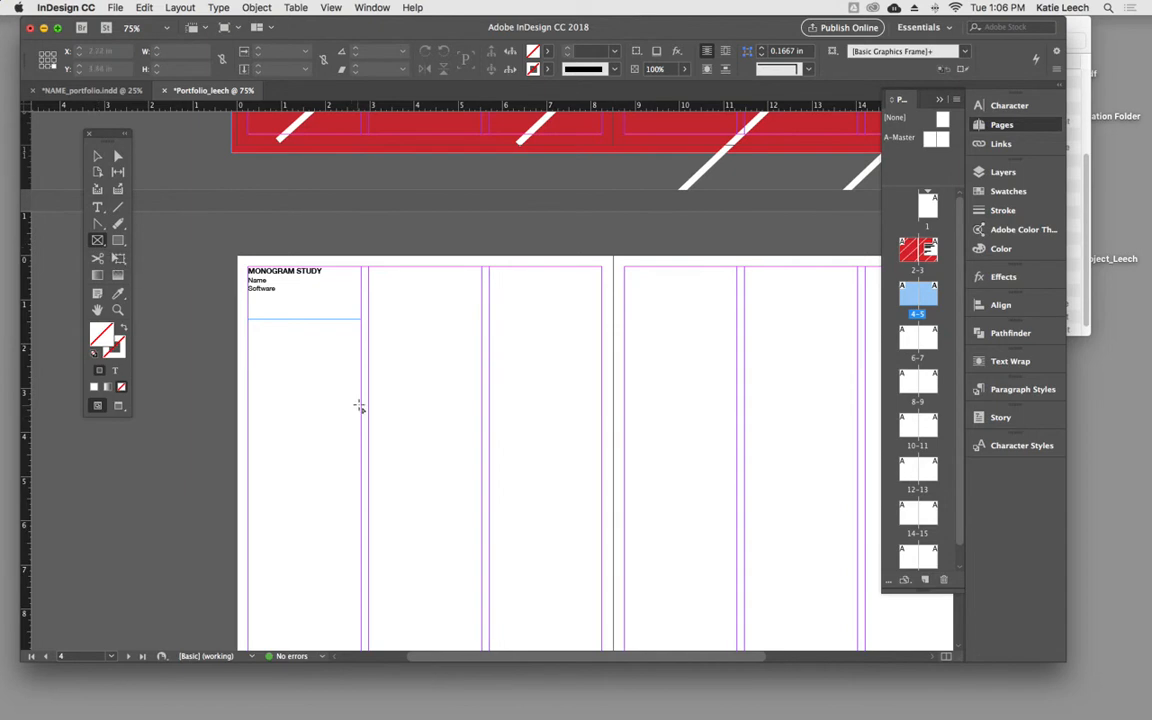
left_click_drag(362, 402, 617, 633)
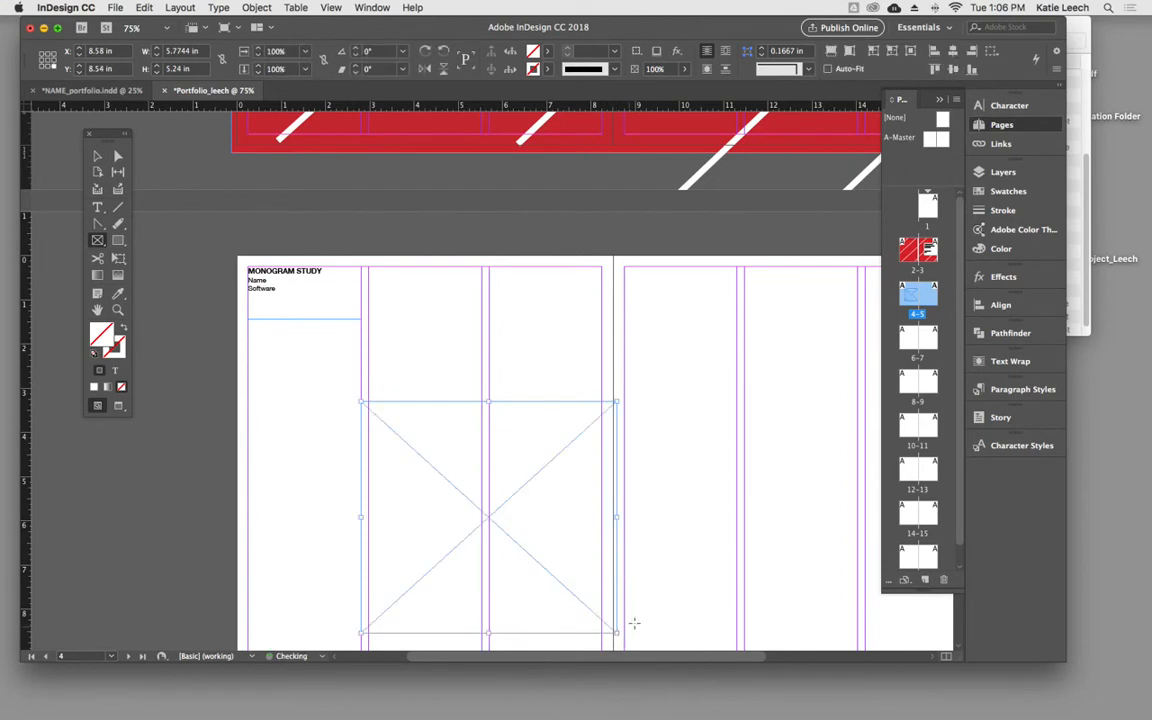
- Move the empty picture frame up and toward the page's outer edge, to about X 7.125 in, Y 7.34 in, and deselect it
left_click(99, 157)
left_click_drag(493, 524, 434, 394)
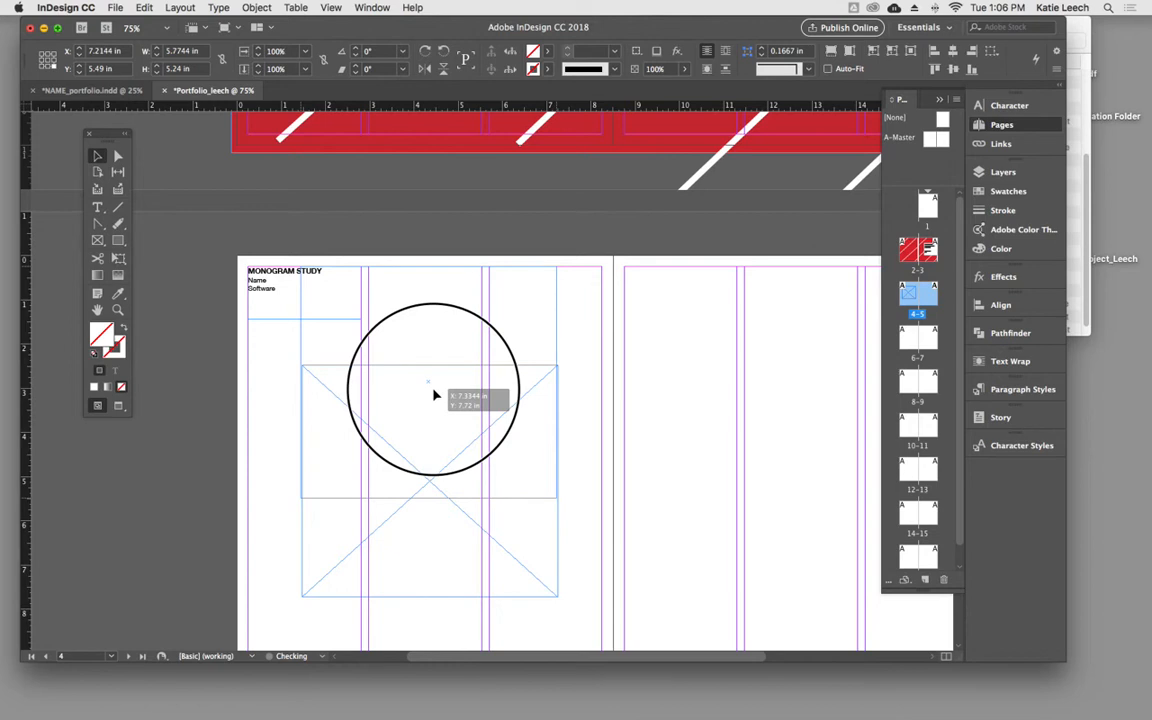
left_click_drag(434, 405, 429, 477)
key("super+z")
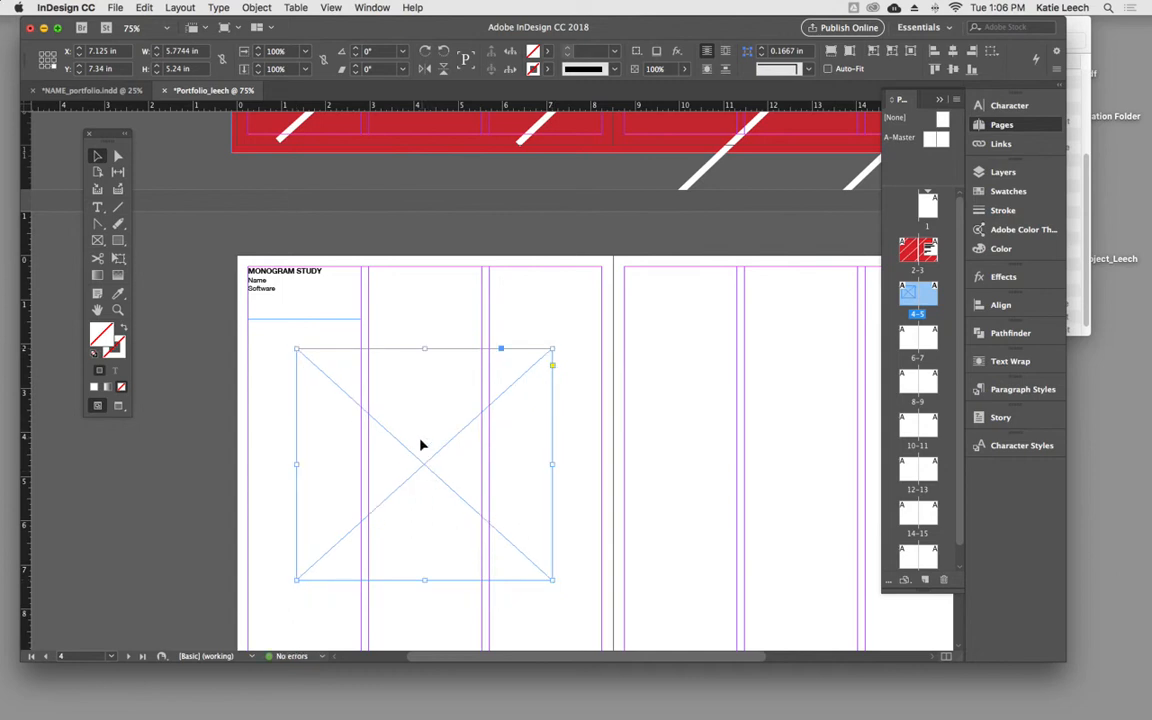
left_click(537, 322)
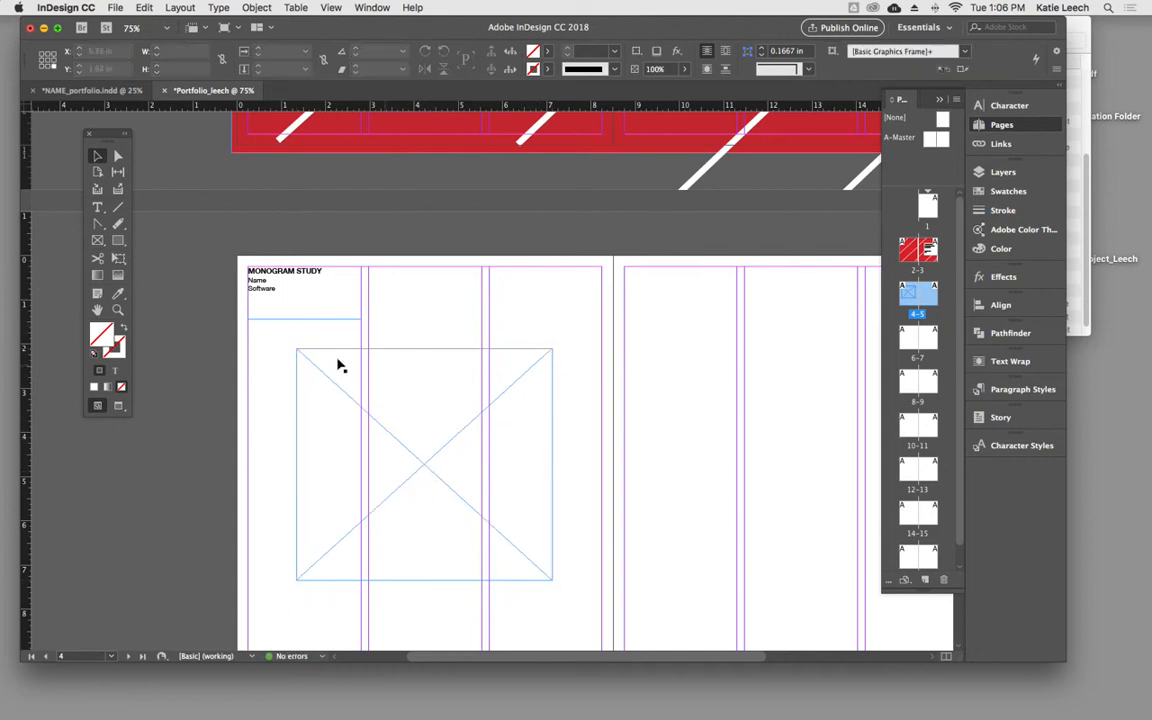
- Start placing an image into the page 4 frame and browse to the class project's Id_Lesson 2 > Id_Porfolio > IMAGE folder on the Desktop
left_click(432, 467)
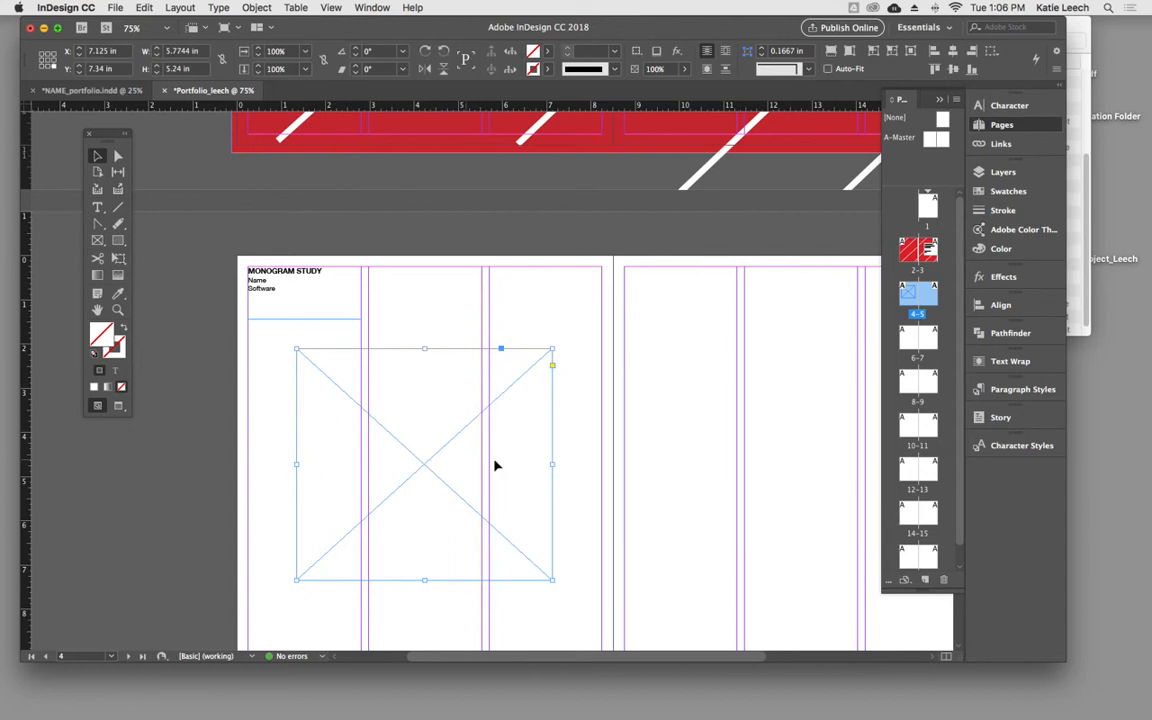
left_click(115, 8)
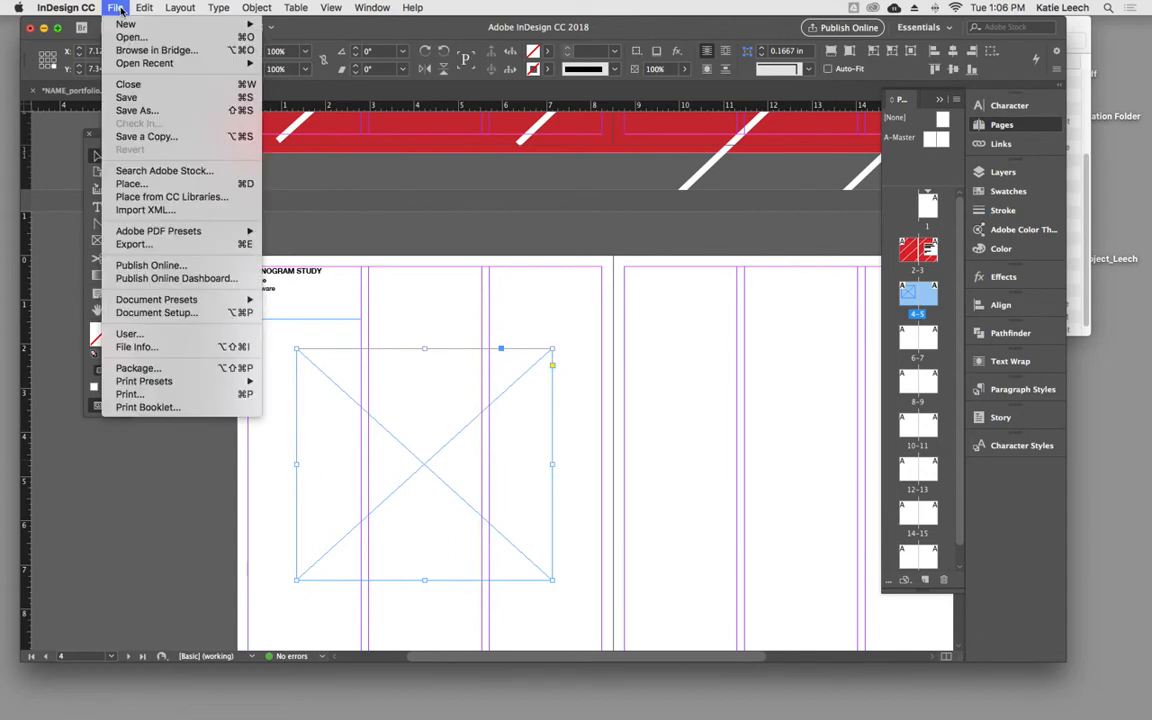
left_click(182, 185)
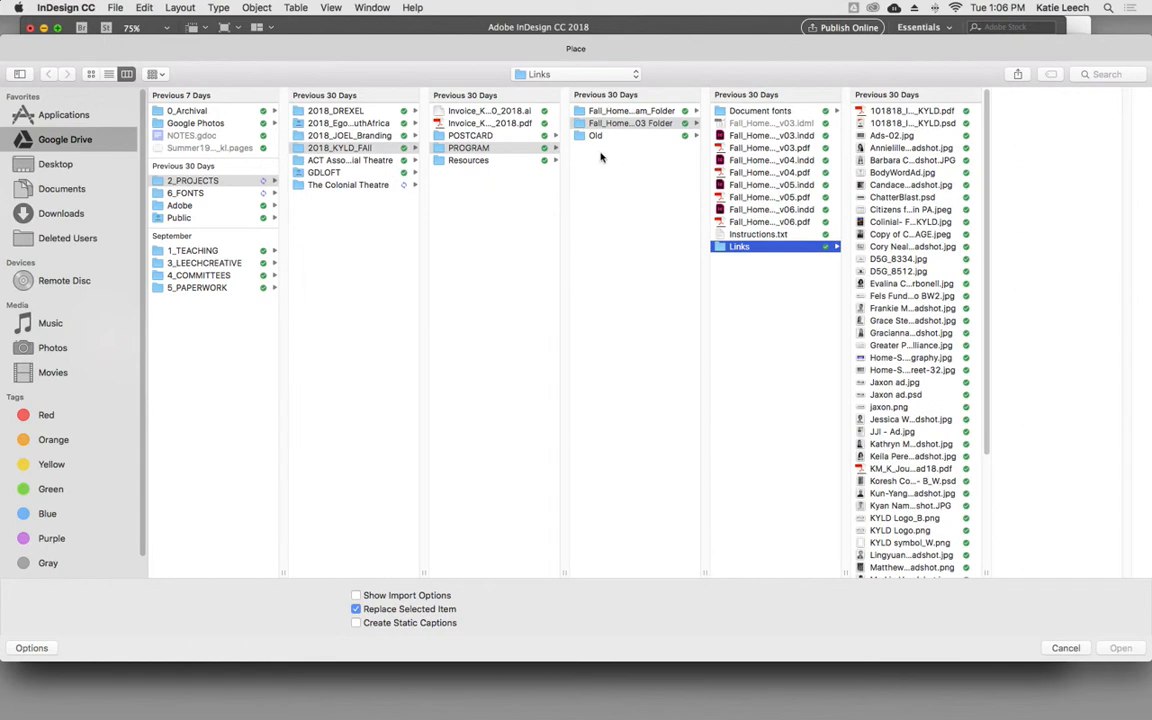
left_click(57, 166)
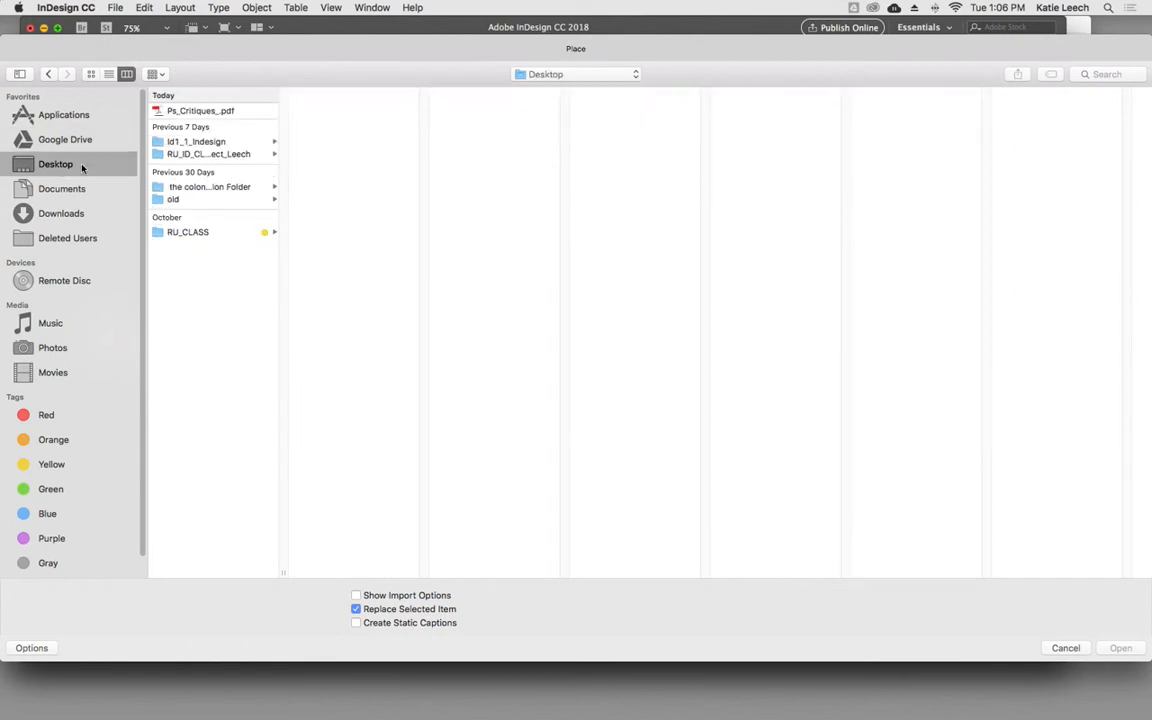
left_click(204, 157)
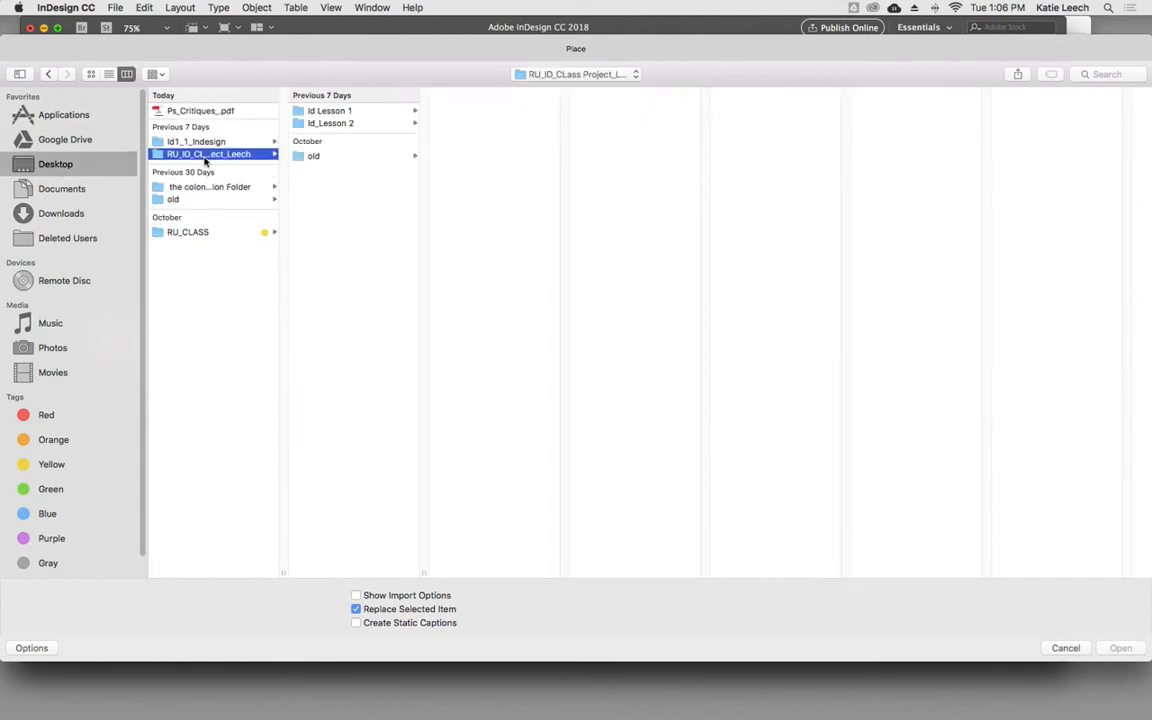
left_click(335, 124)
left_click(481, 126)
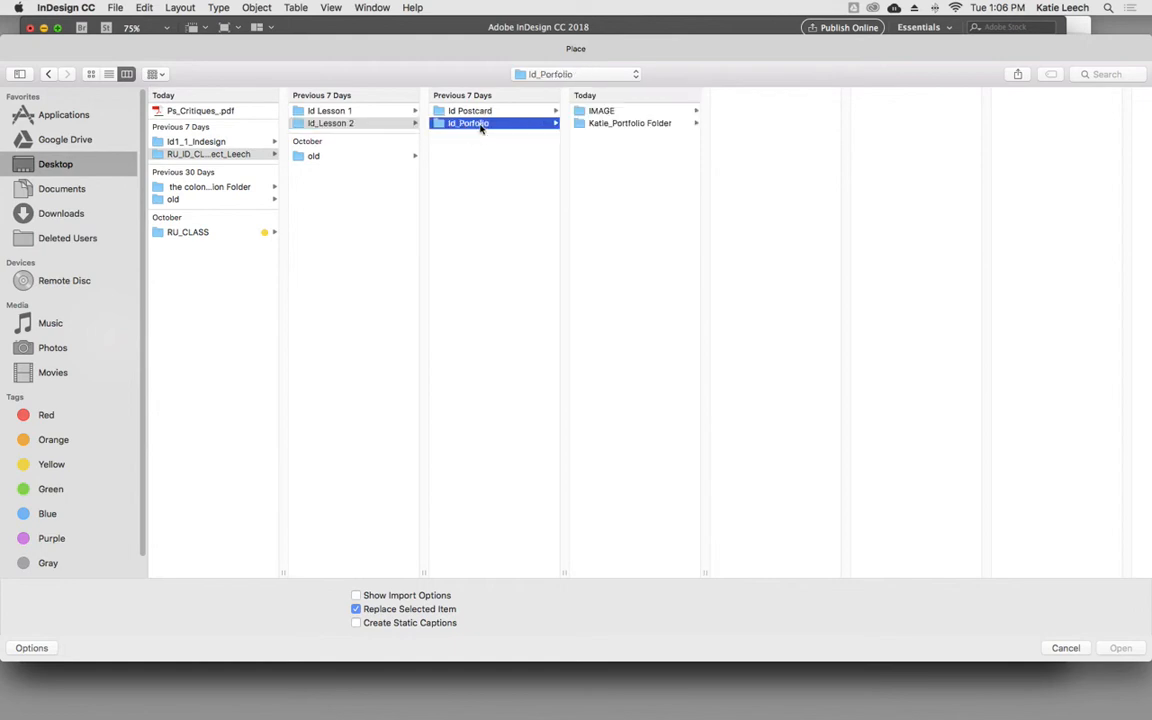
left_click(606, 112)
- Preview the MB critique page images and place Ai CRITIQUES _MB_Page_05.jpg into the page 4 frame
left_click(759, 112)
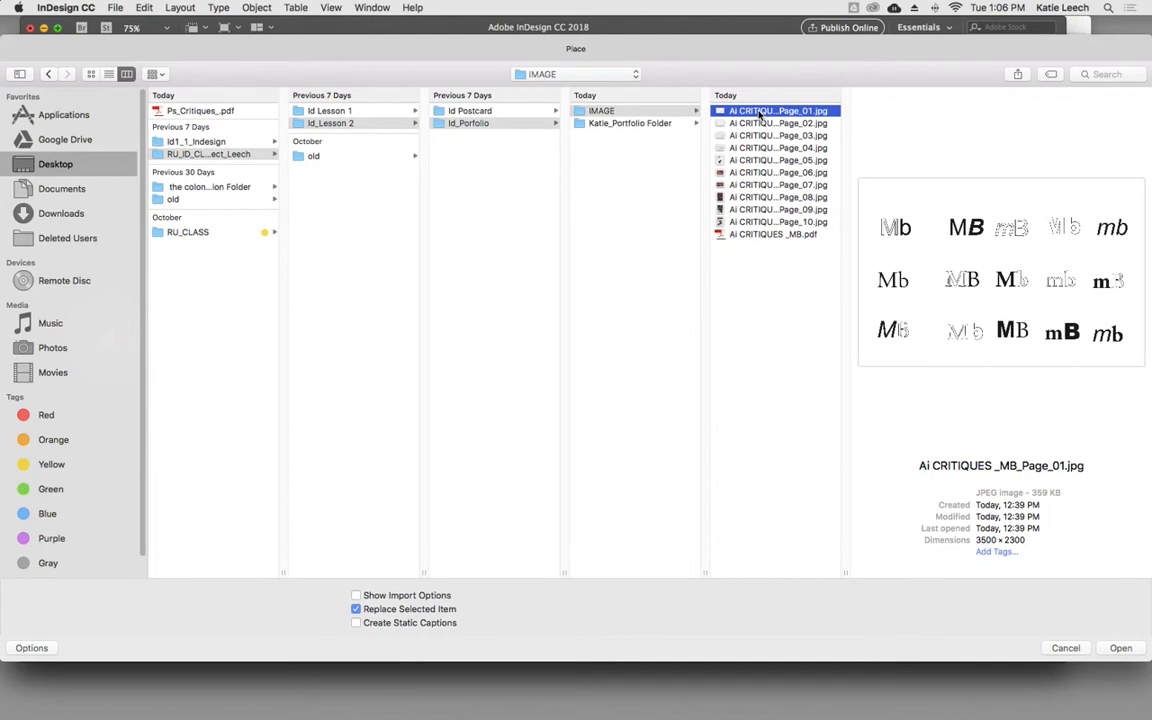
left_click(760, 124)
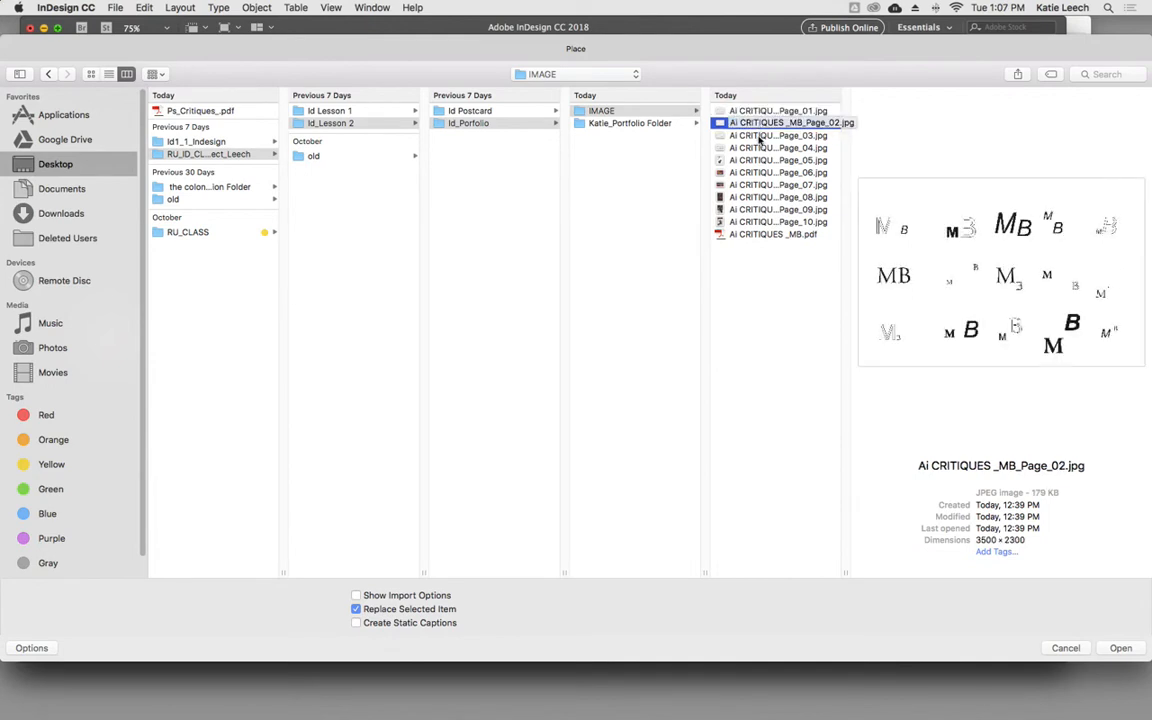
left_click(759, 136)
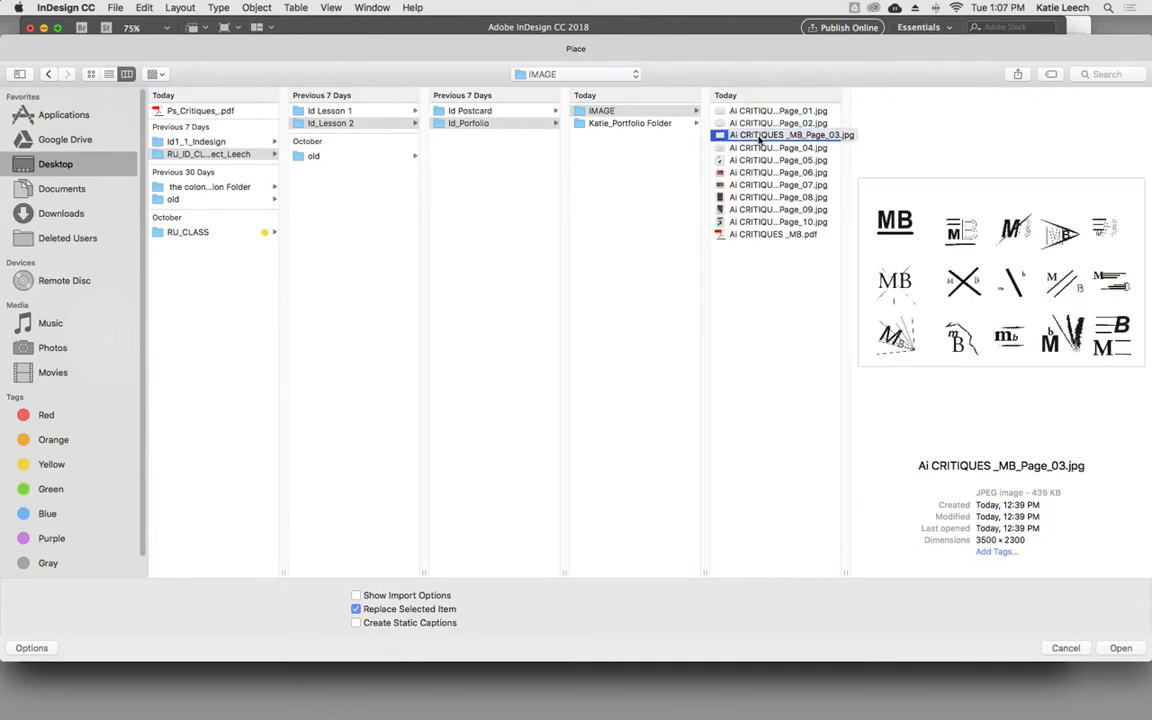
left_click(762, 123)
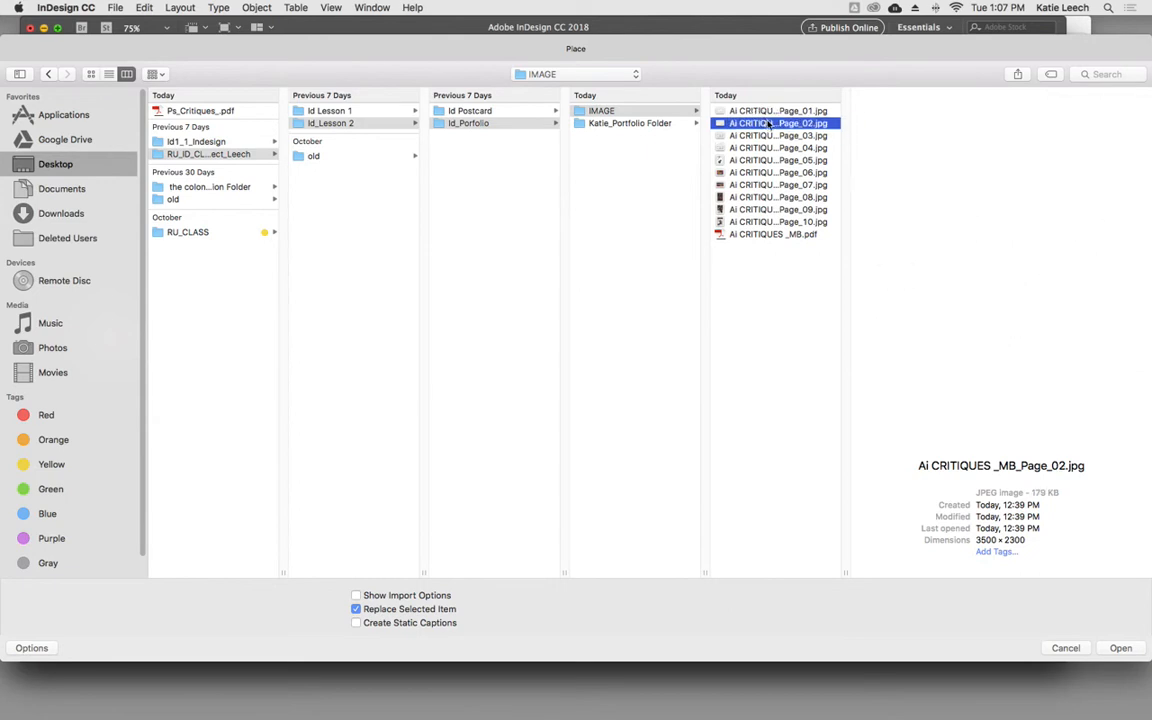
left_click(766, 111)
left_click(766, 149)
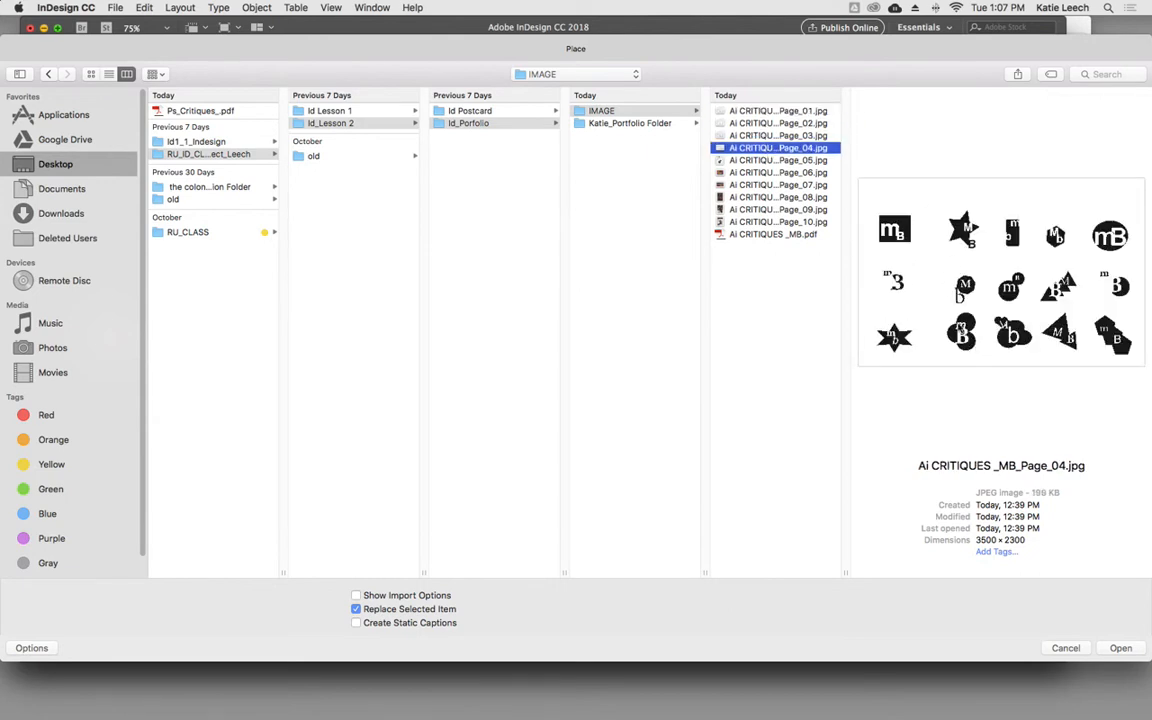
key("Down")
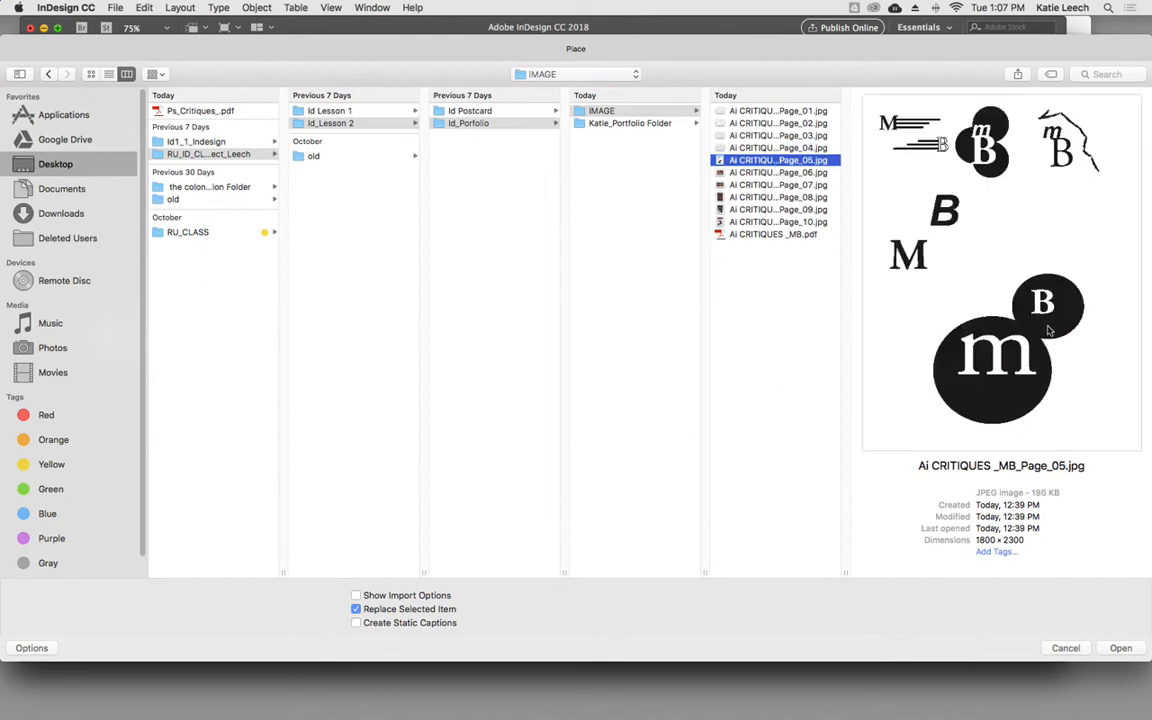
left_click(1120, 648)
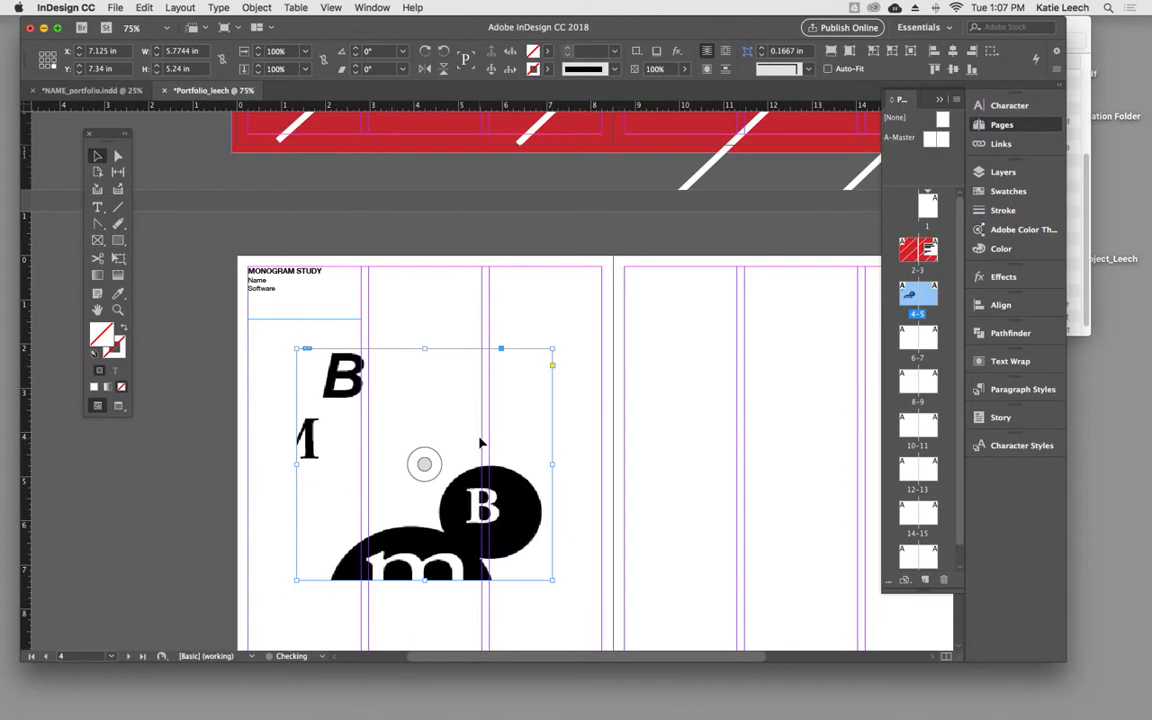
- Reposition the placed image so the frame shows only the circle monogram, and pull in the frame's outer edge to hide the stray lettering
mouse_move(455, 428)
left_mouse_down()
mouse_move(450, 437)
mouse_move(452, 388)
mouse_move(447, 407)
left_mouse_up()
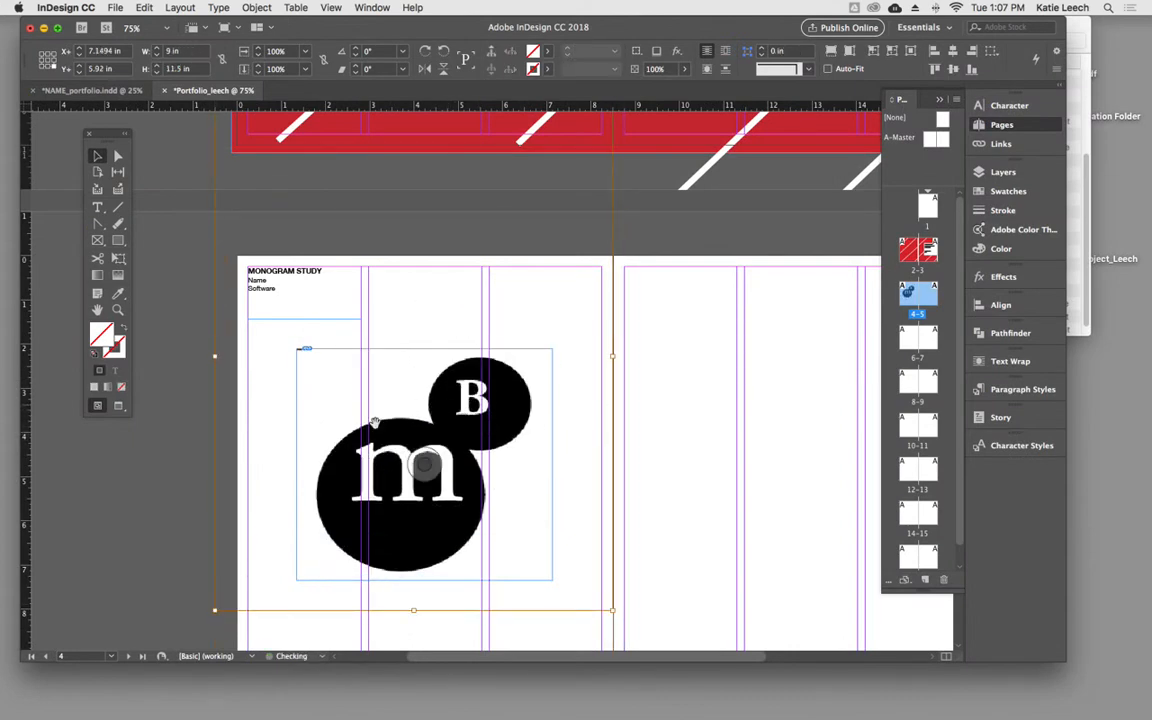
left_click(162, 224)
left_click(306, 439)
left_click_drag(297, 465, 307, 466)
left_click(600, 437)
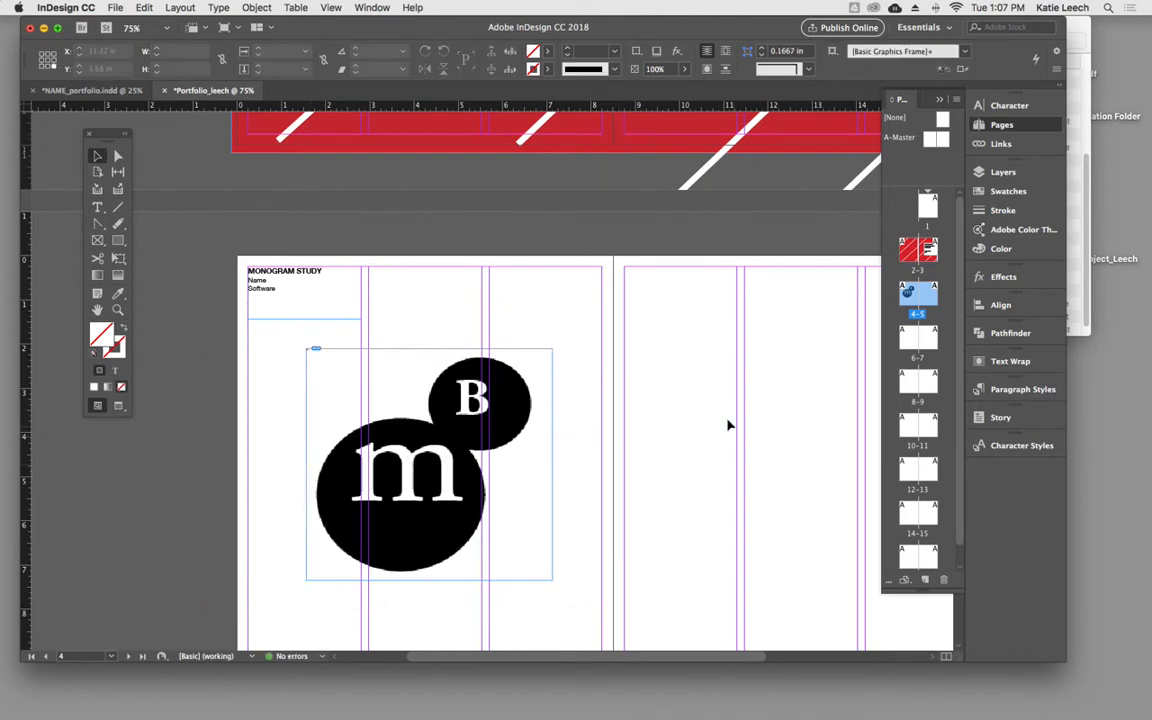
- Draw an 8 × 8 in picture frame spanning all three columns of page 5
scroll(636, 410, "right", 3)
scroll(636, 410, "down", 2)
scroll(636, 410, "right", 1)
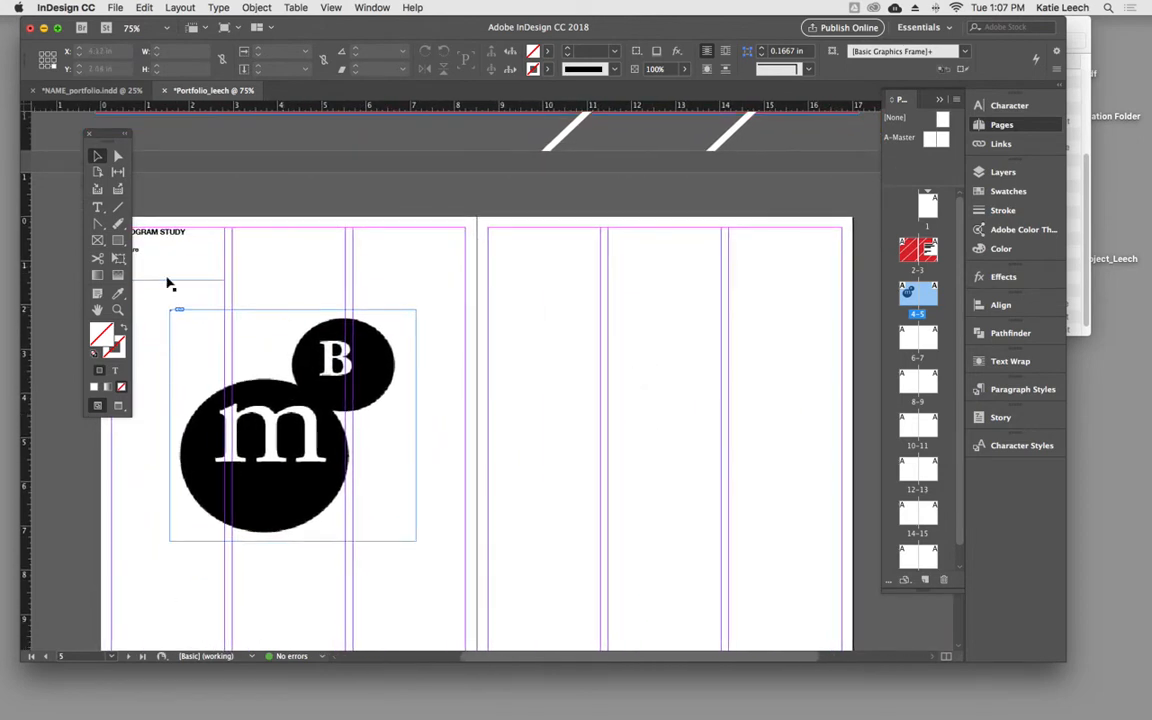
left_click(97, 241)
left_click_drag(487, 273, 842, 626)
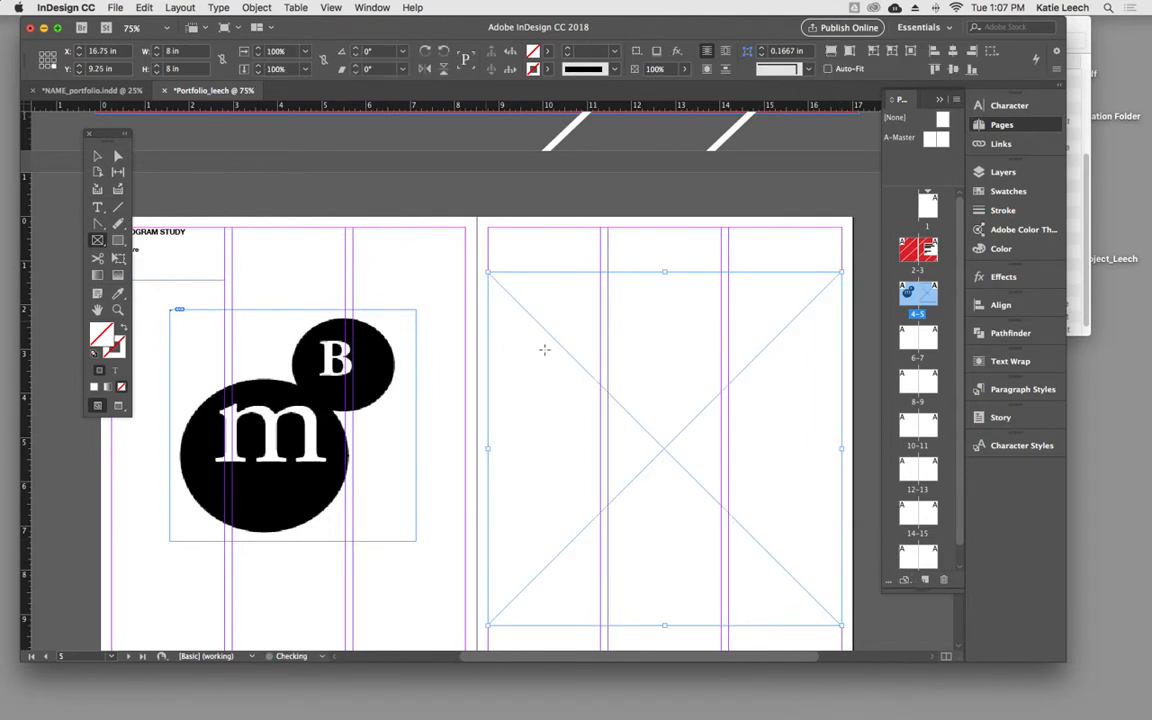
left_click(97, 156)
- Place Ai CRITIQUES _MB_Page_01.jpg into the new frame on page 5
left_click(115, 8)
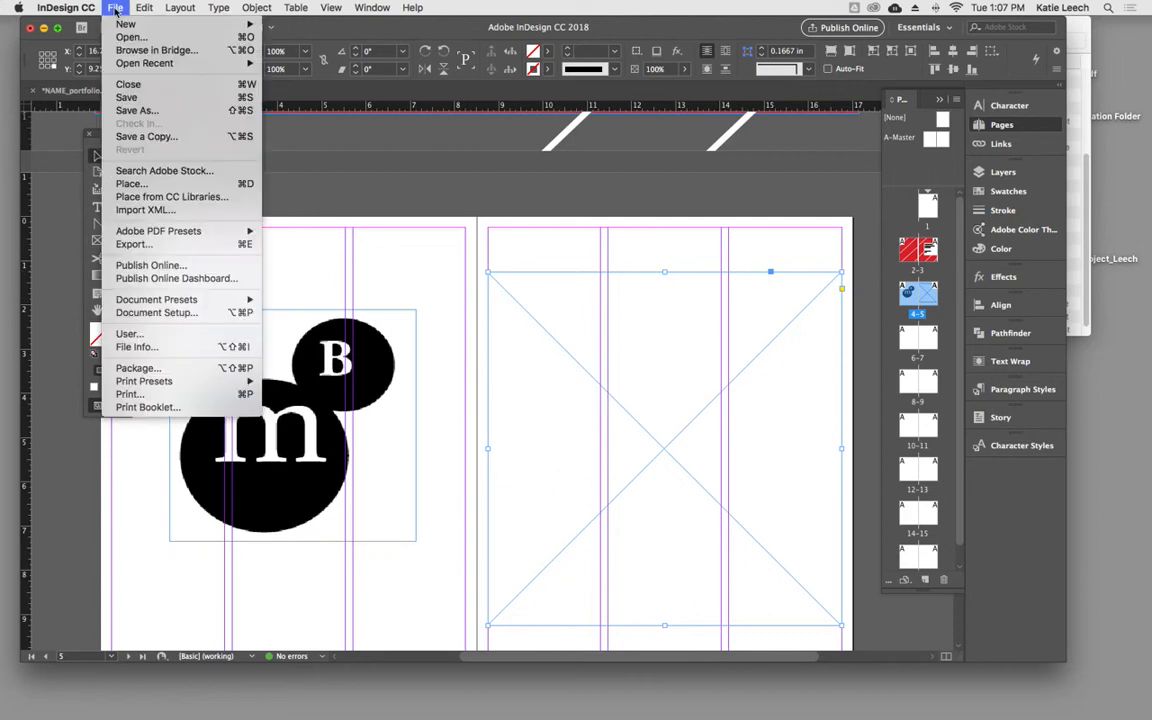
mouse_move(181, 237)
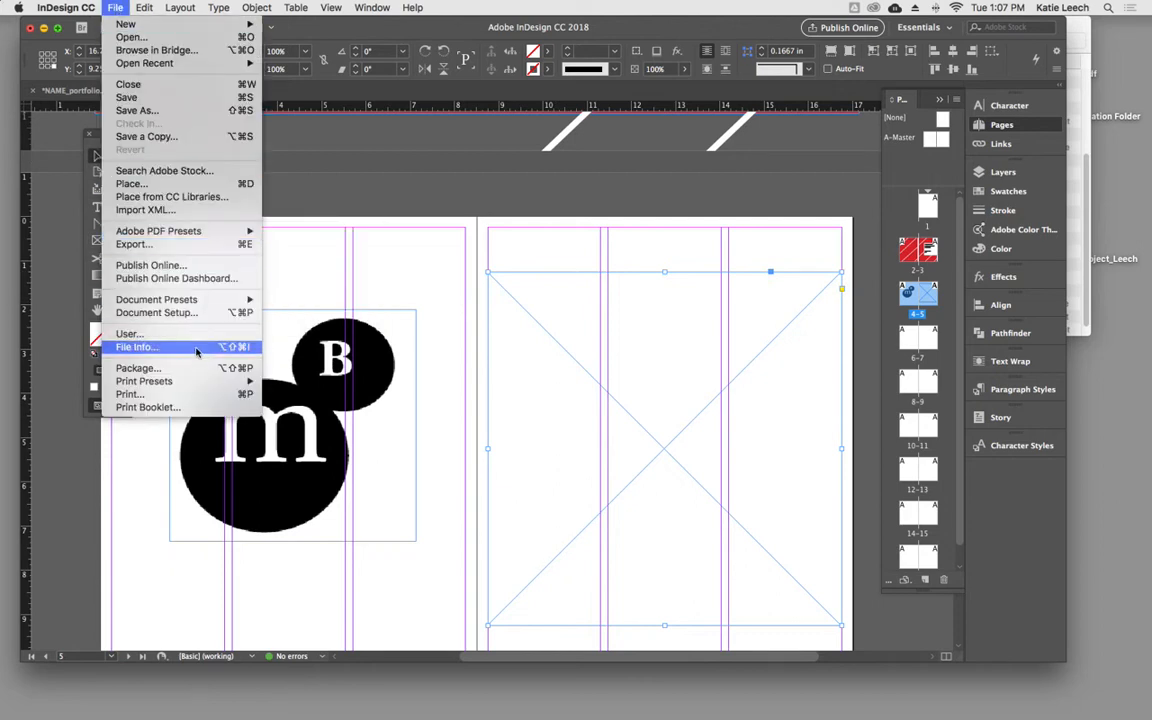
left_click(171, 184)
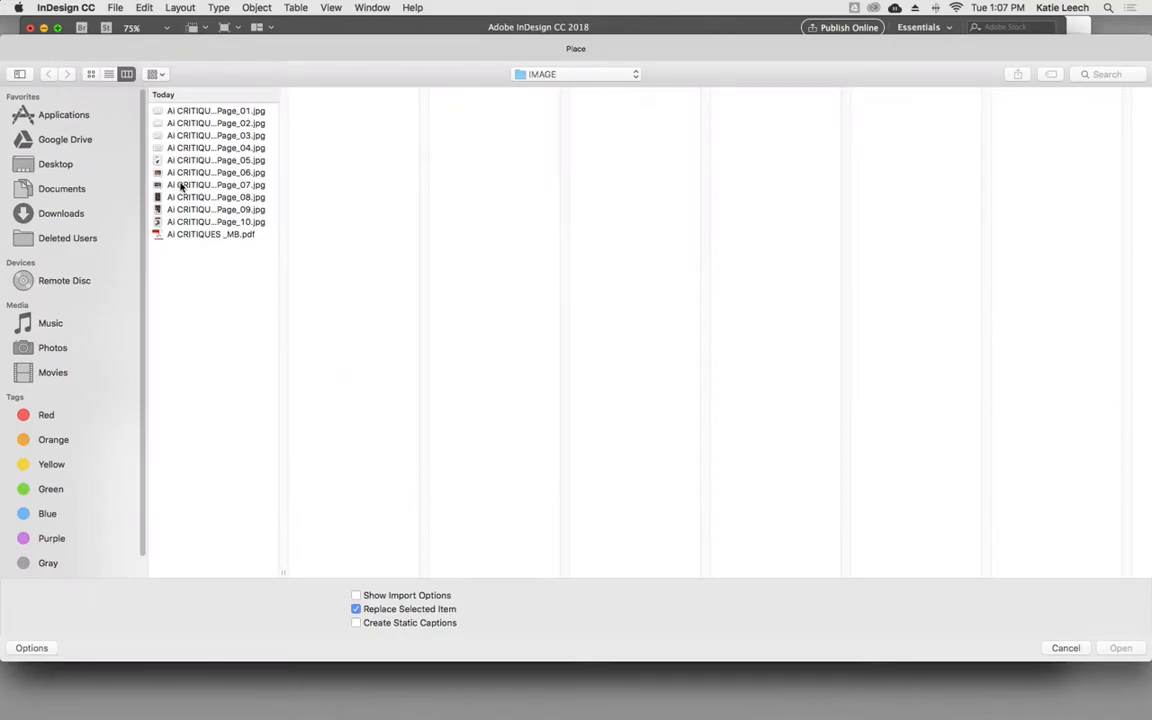
left_click(219, 110)
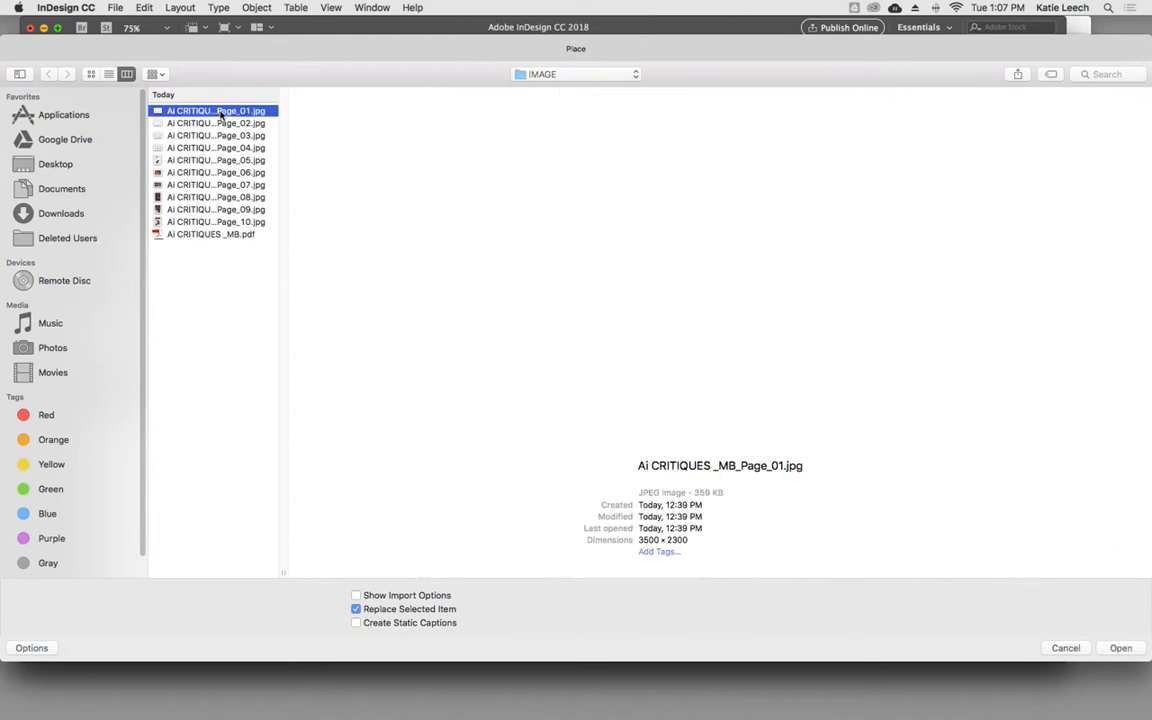
left_click(1120, 648)
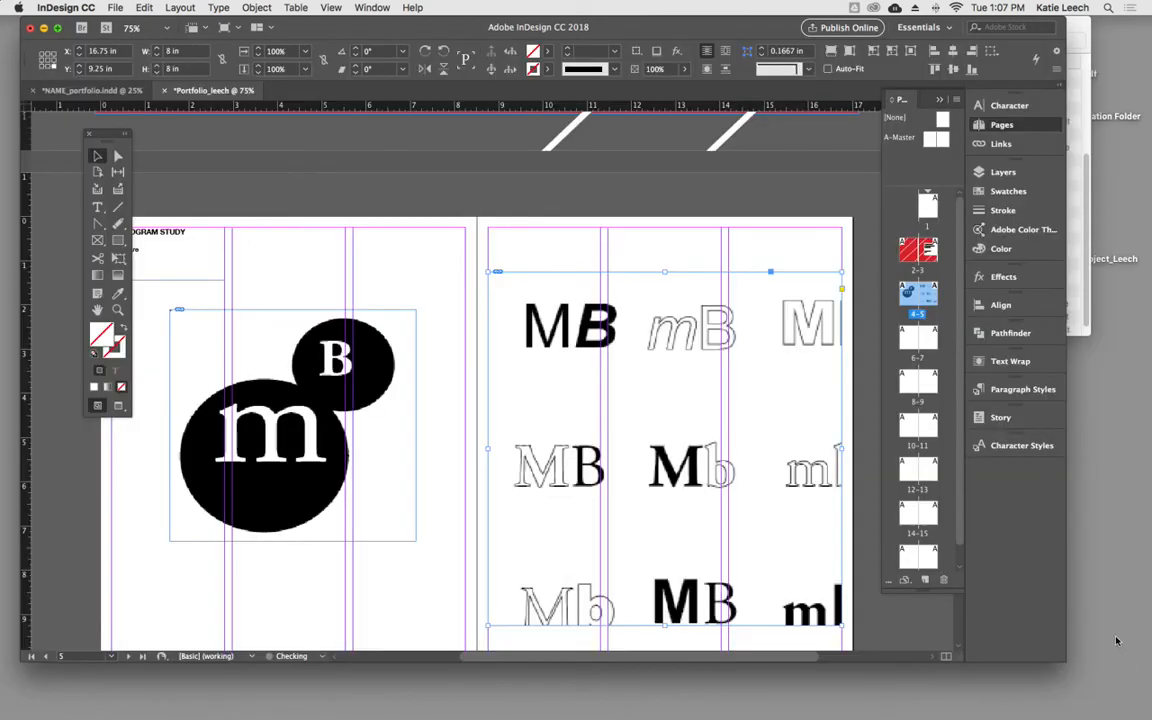
- Lower the top edge of the lettering image's frame on page 5 slightly
left_click_drag(684, 388, 566, 291)
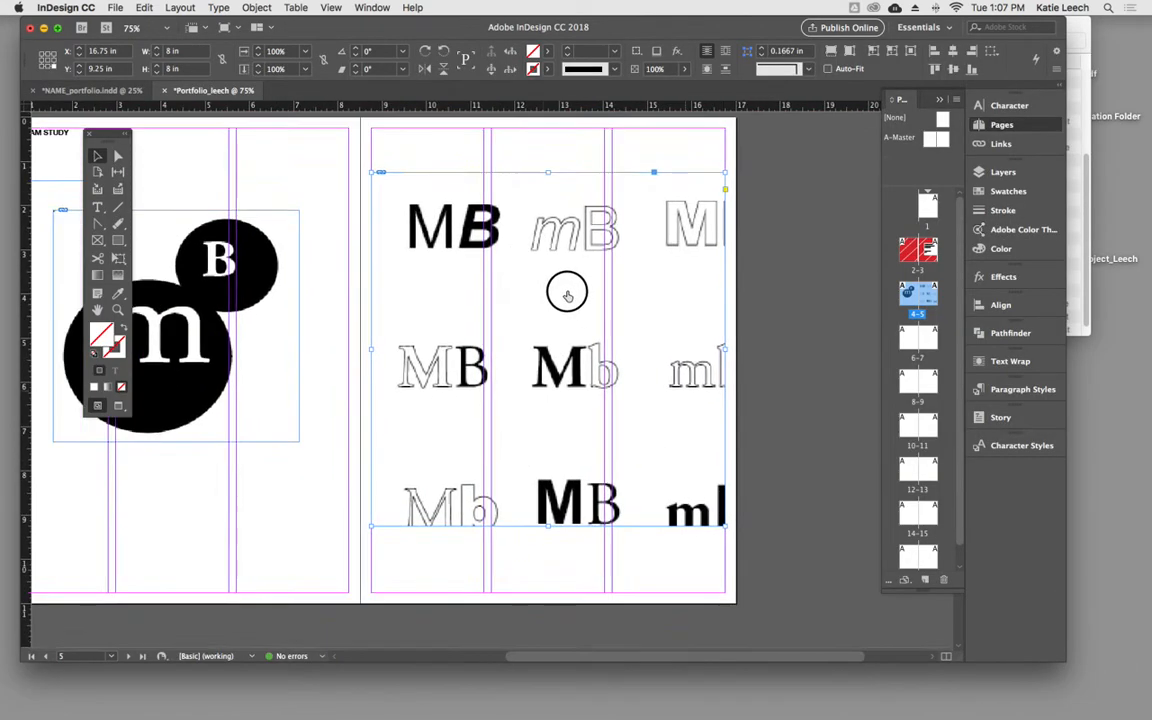
left_click(440, 162)
left_click(437, 180)
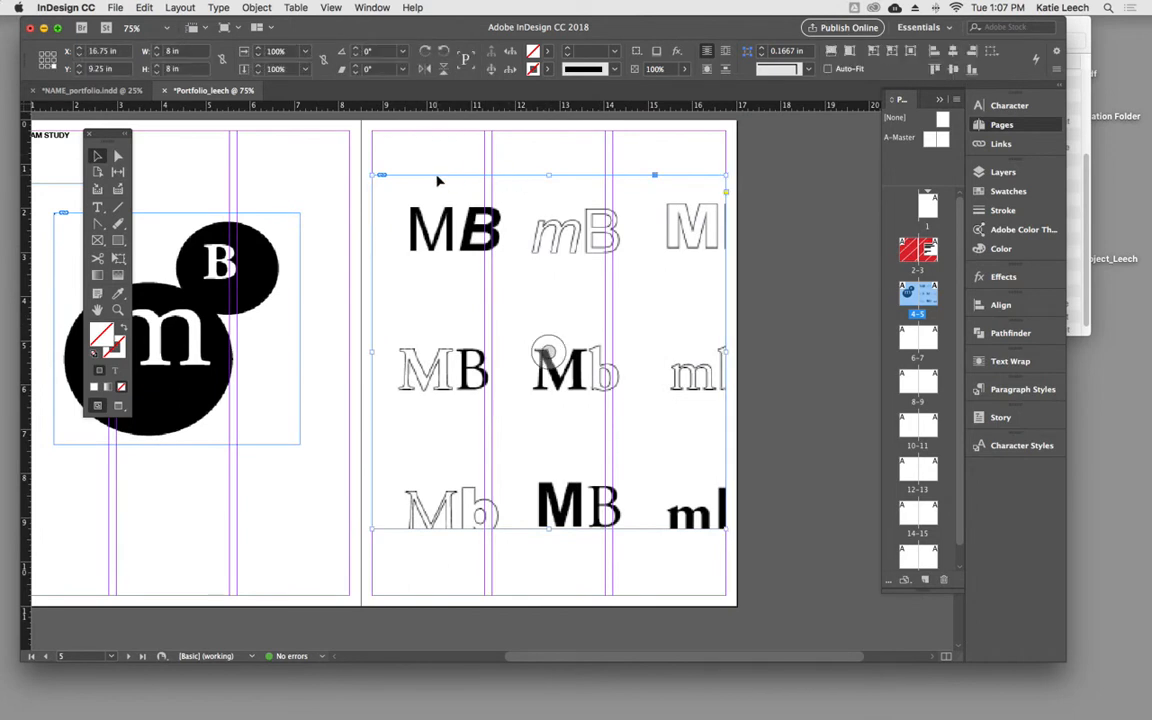
mouse_move(548, 175)
left_mouse_down()
mouse_move(548, 306)
mouse_move(548, 192)
left_mouse_up()
- Scale the lettering image inside its frame to about 72.87% and shift it down slightly to about Y 7.9 in
double_click(680, 479)
left_click_drag(936, 606, 819, 538)
left_click(798, 589)
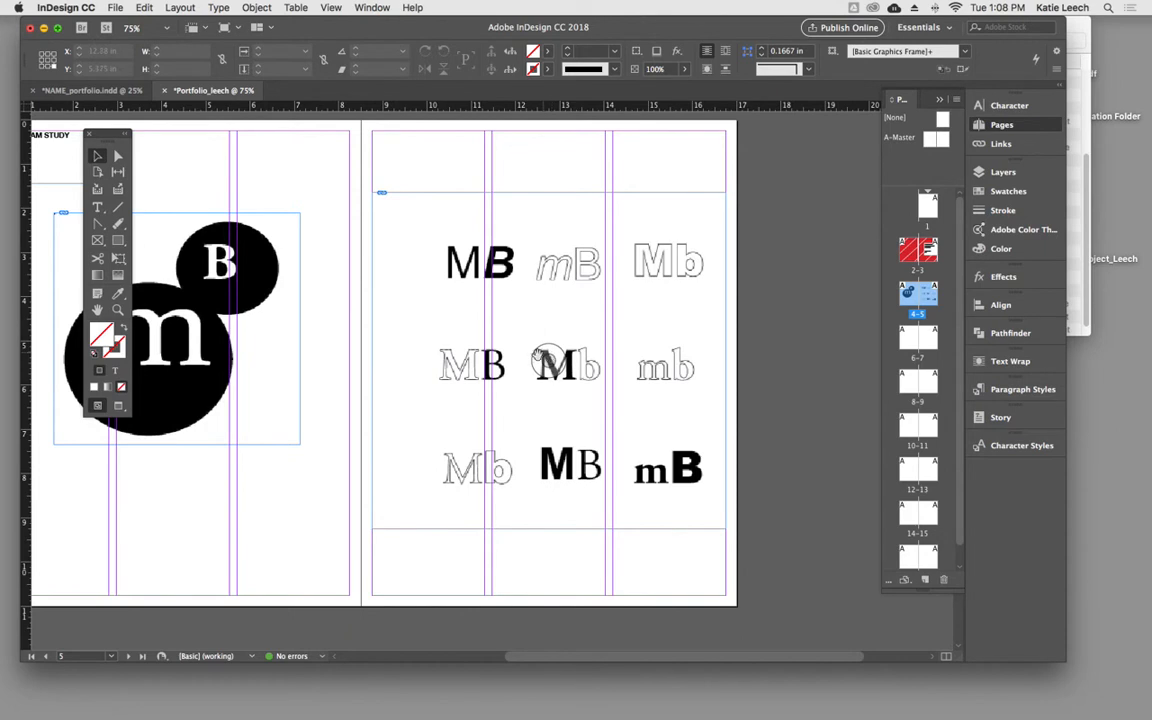
left_click_drag(548, 359, 548, 365)
left_click(577, 366)
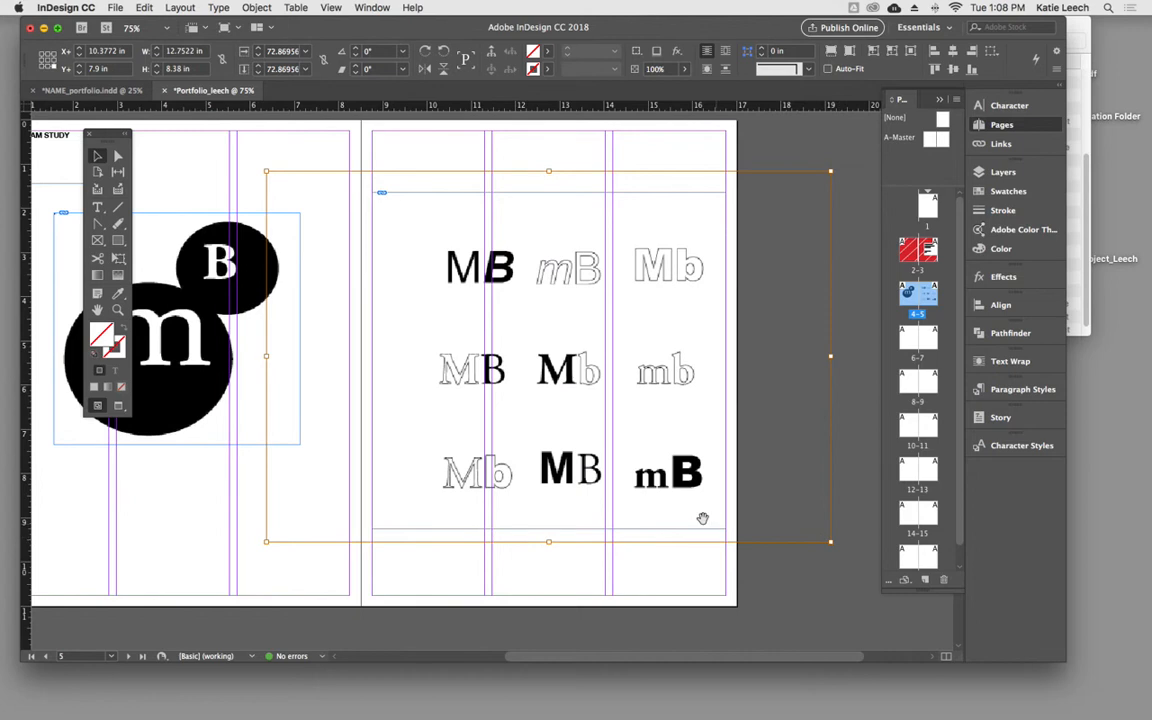
- Reduce the lettering image inside its frame to about 69.04% and shift it up and toward the spine
left_click_drag(831, 543, 803, 527)
left_click_drag(538, 424, 530, 423)
left_click_drag(544, 423, 539, 417)
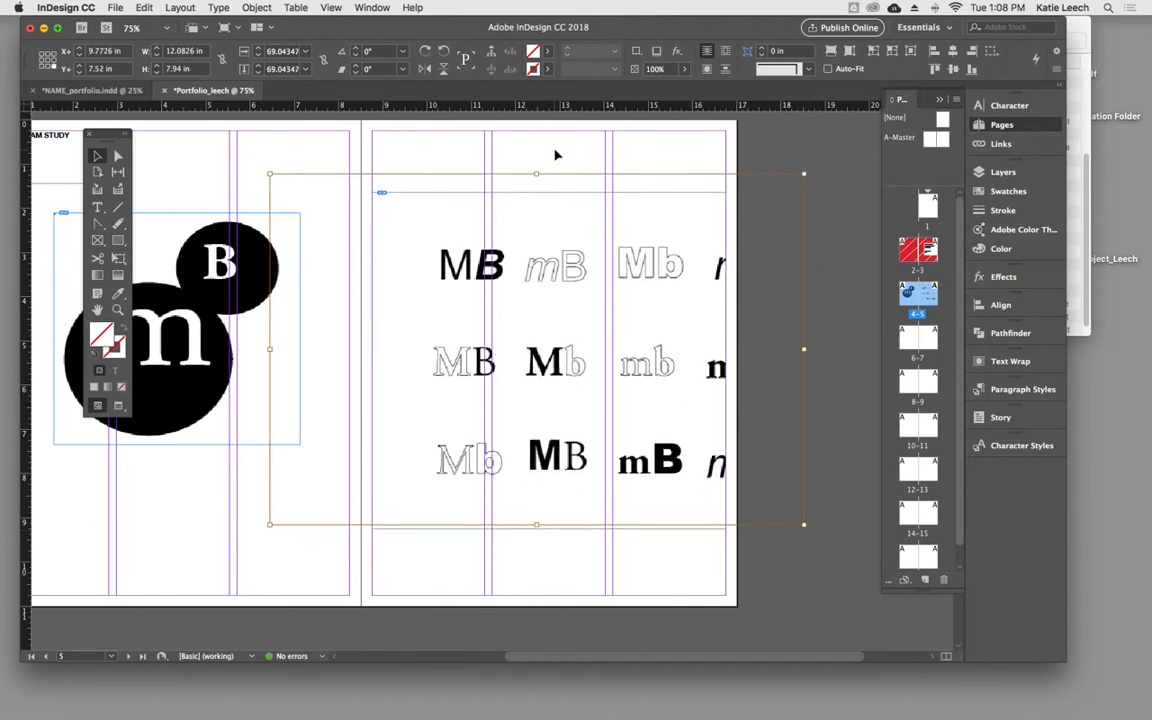
- Crop the lettering image's frame on page 5 around the nine monograms, to about 6.96 in wide and 6.48 in high
left_click(565, 192)
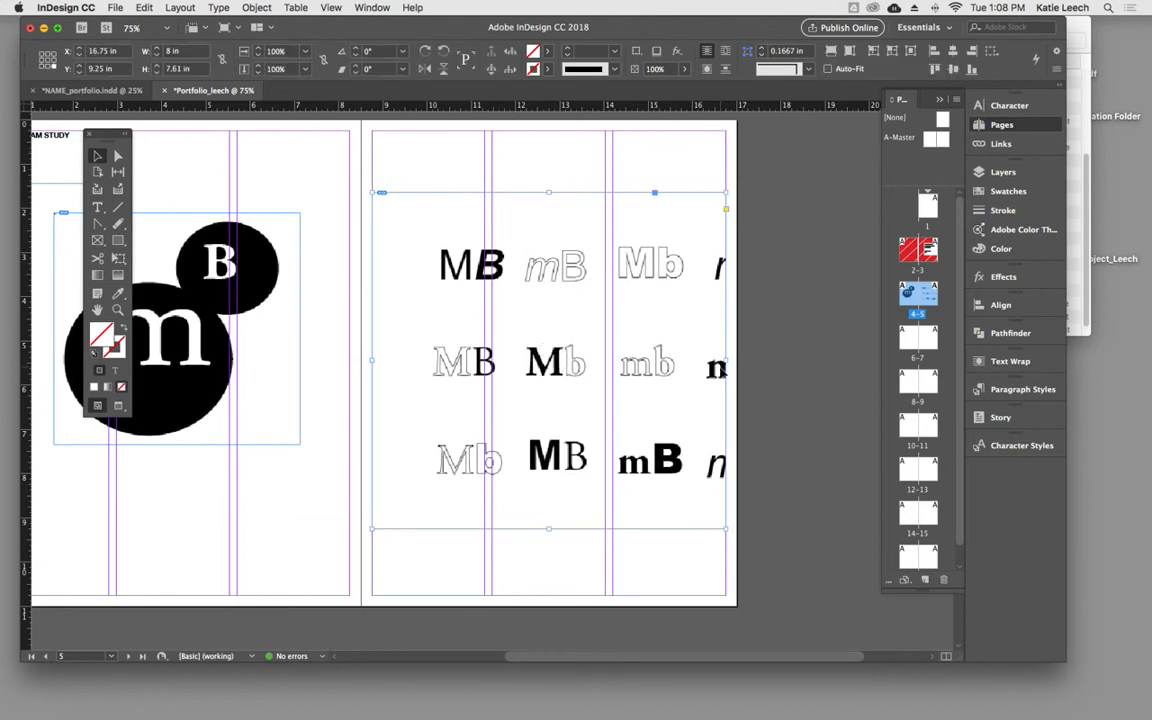
left_click_drag(726, 360, 704, 362)
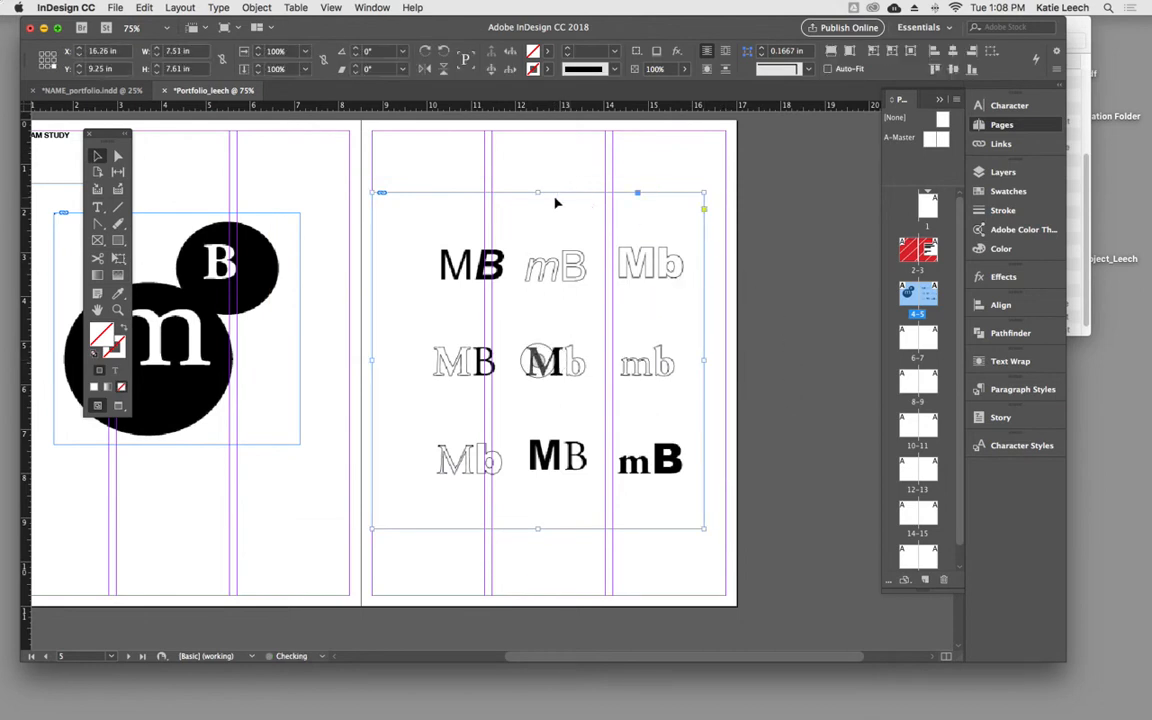
left_click_drag(537, 192, 537, 221)
left_click_drag(373, 375, 396, 375)
left_click_drag(550, 529, 550, 508)
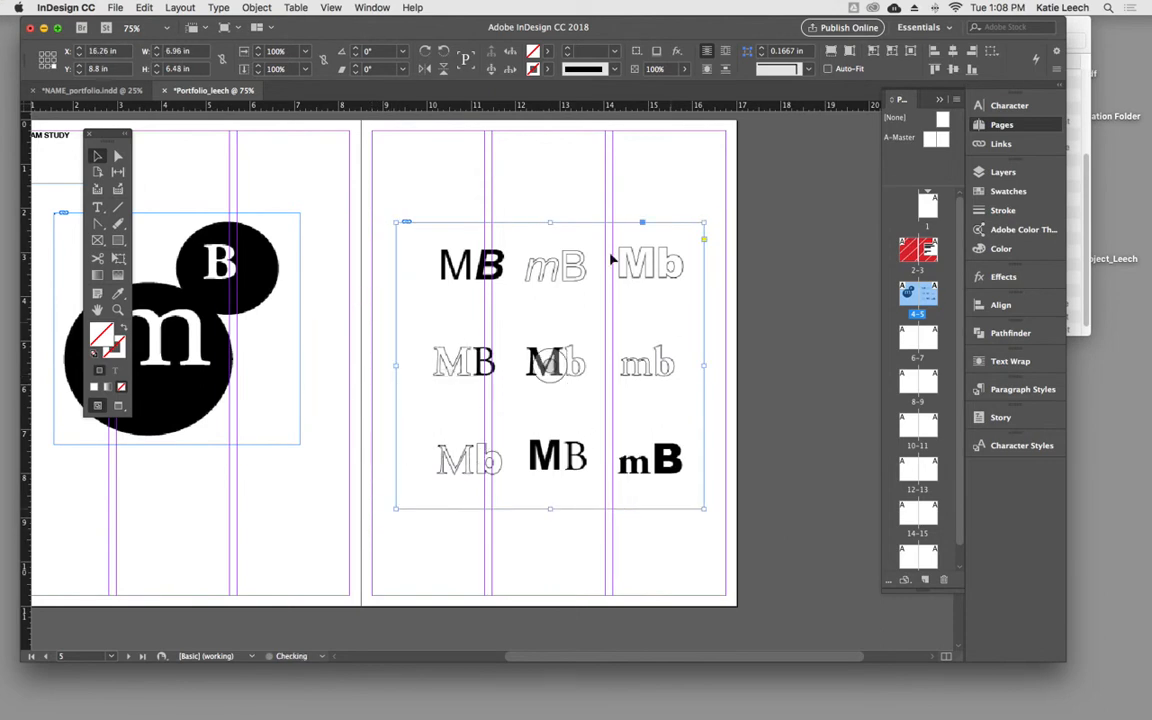
left_click(760, 336)
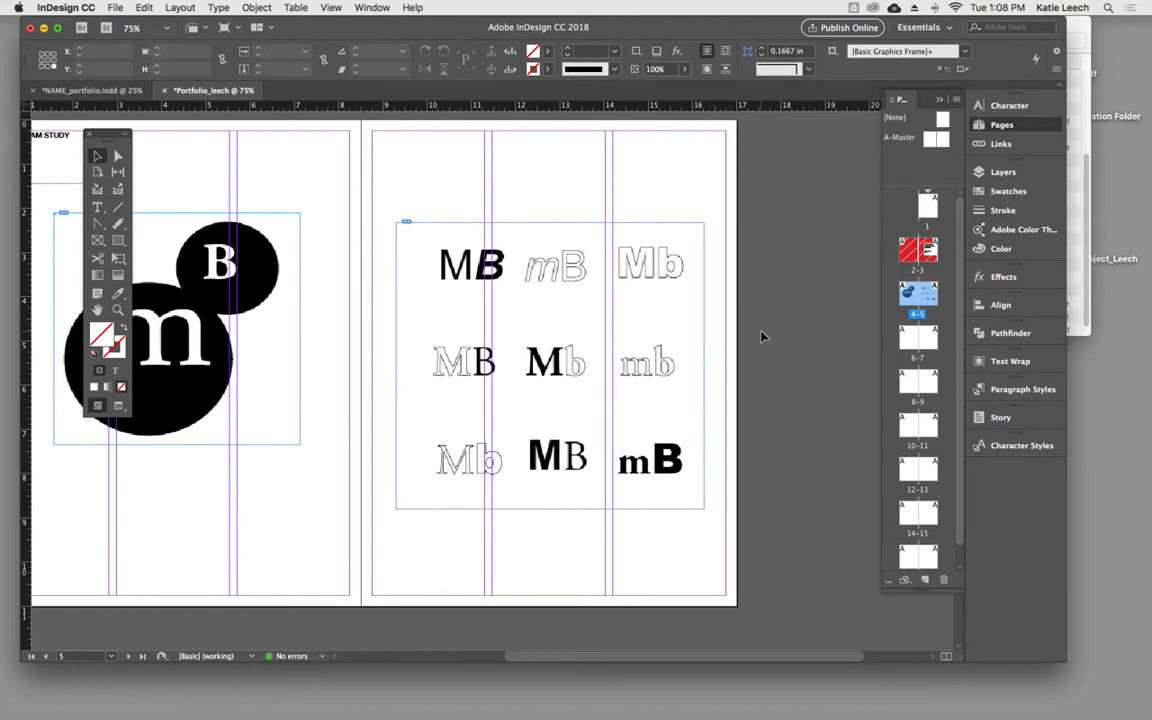
- Move the toolbox off the artwork and preview the pages 4–5 spread without guides
left_click_drag(374, 157, 442, 151)
left_click_drag(92, 133, 48, 130)
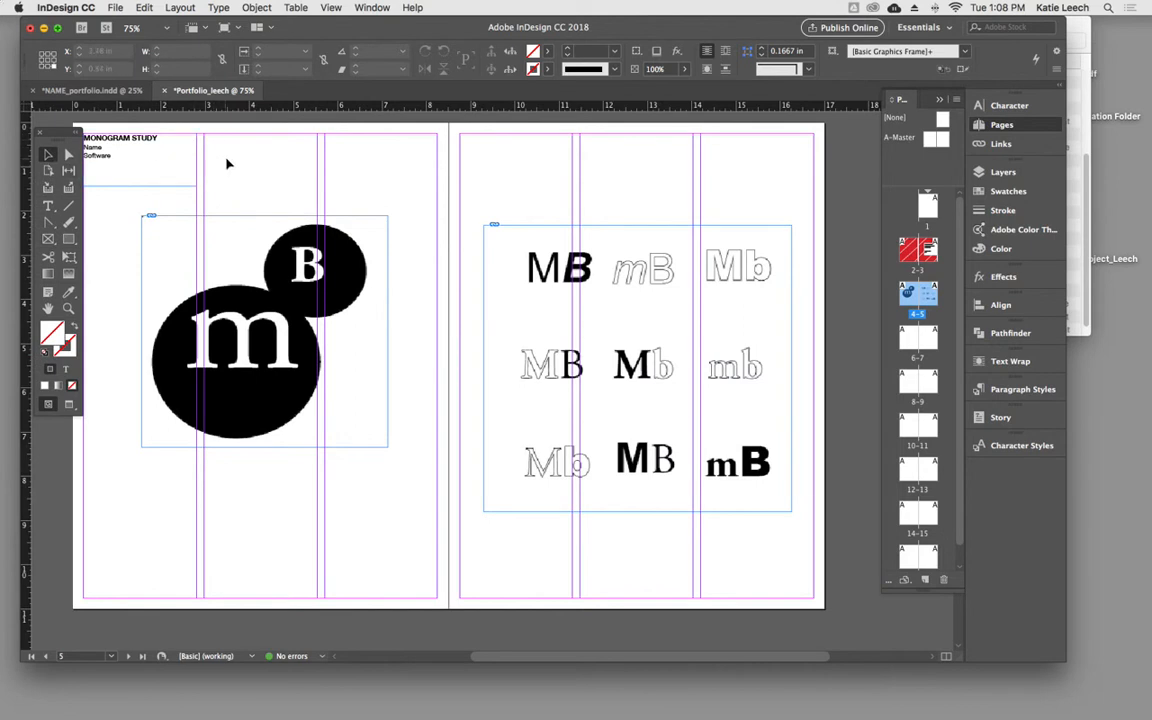
key("w")
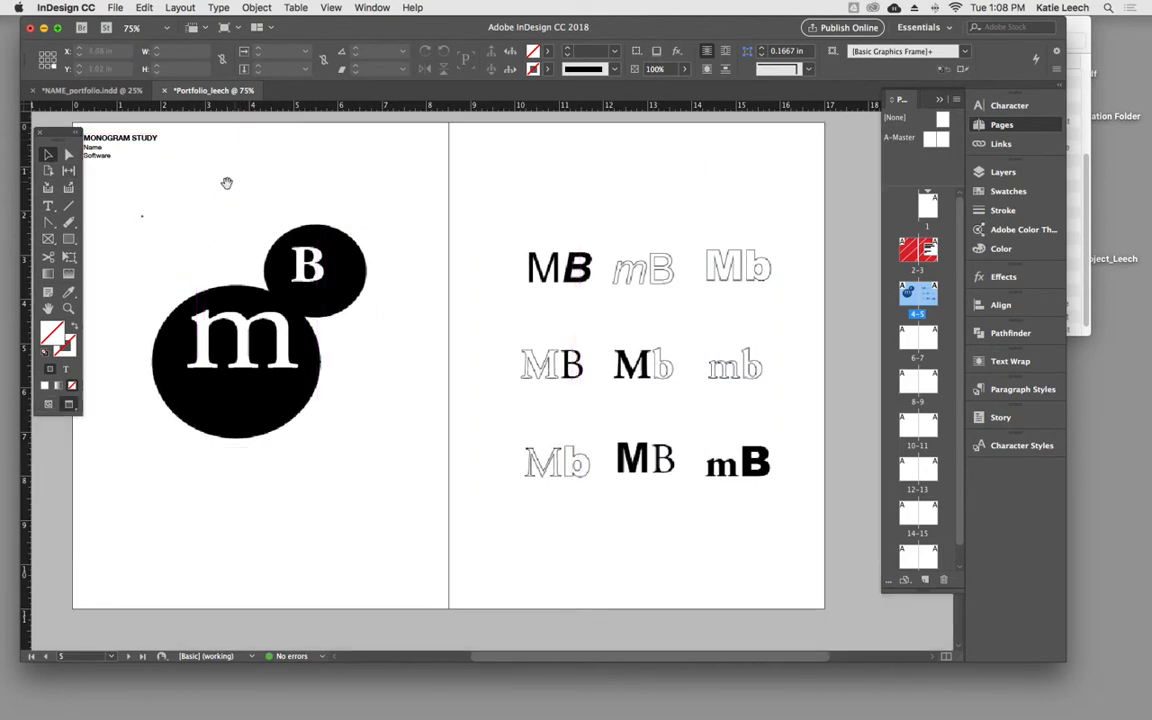
- Trim the page 4 monogram's frame to about 5.49 in wide, shift it to about X 6.93, Y 8.06 in, and preview the spread
left_click(193, 249)
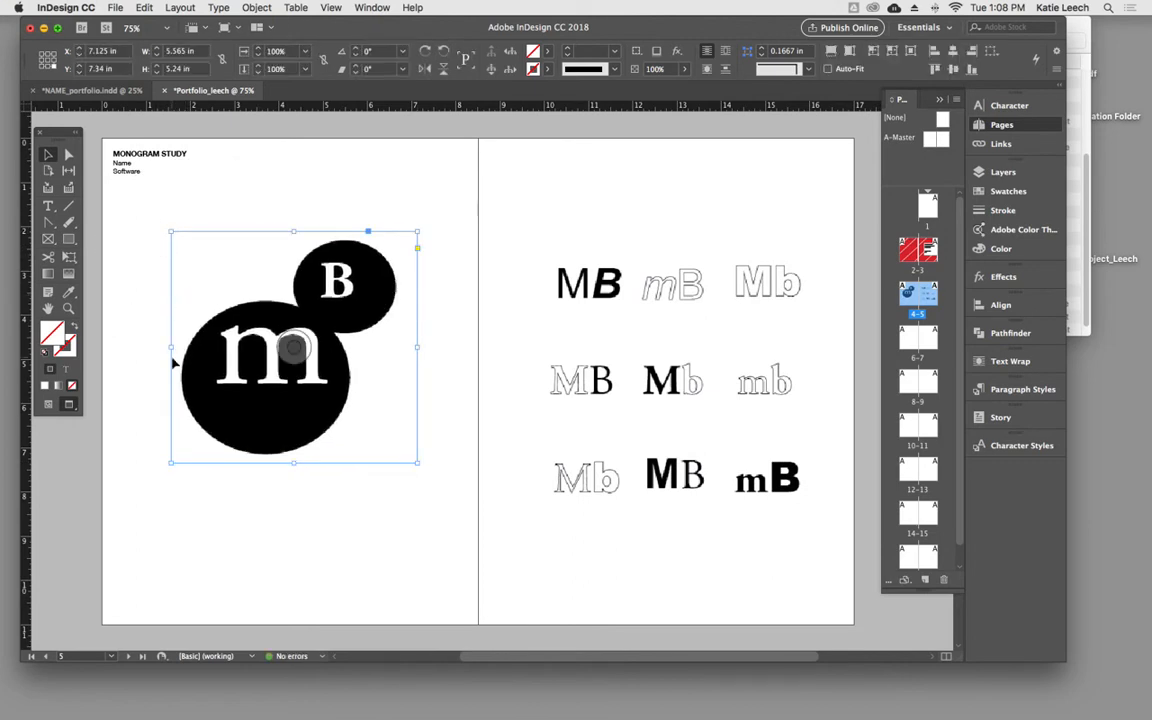
left_click_drag(170, 347, 175, 342)
left_click(198, 181)
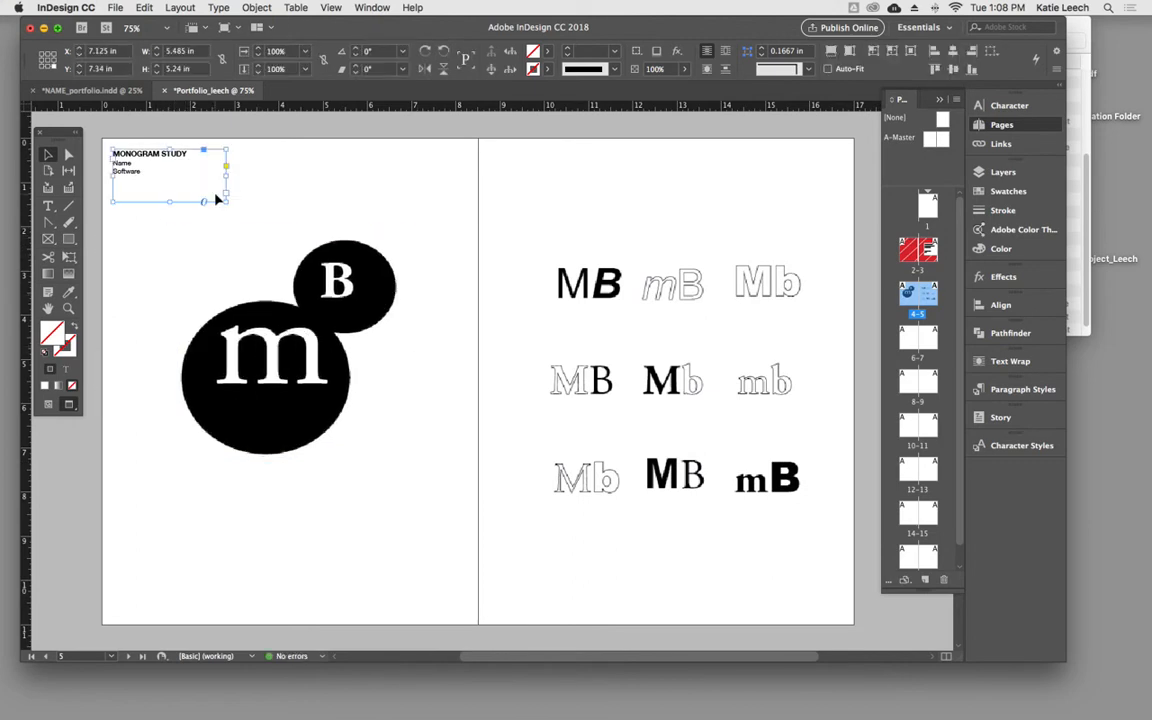
left_click(453, 409)
left_click_drag(329, 414, 280, 433)
key("w")
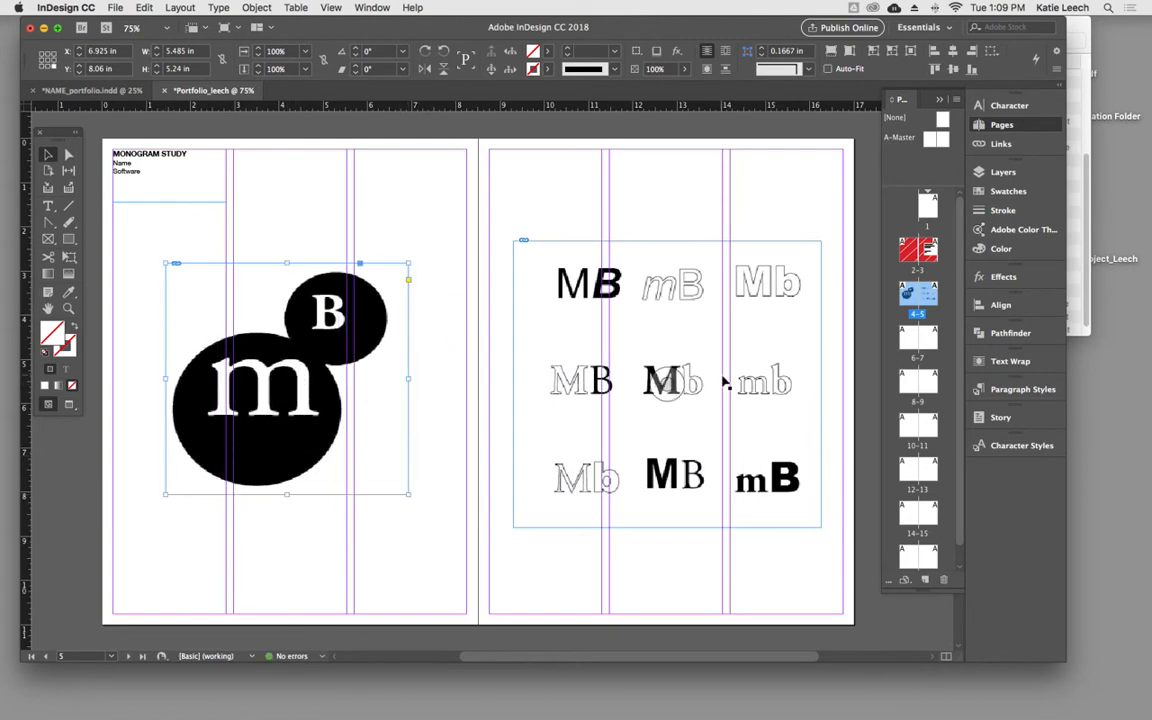
key("w")
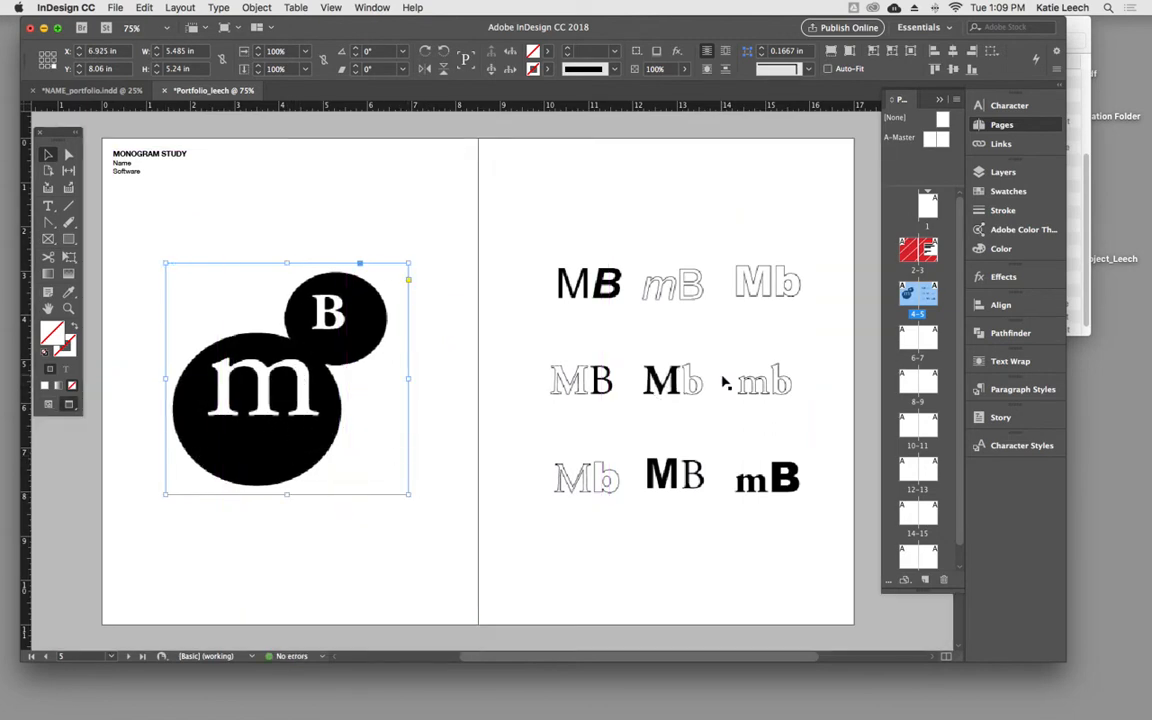
left_click(560, 517)
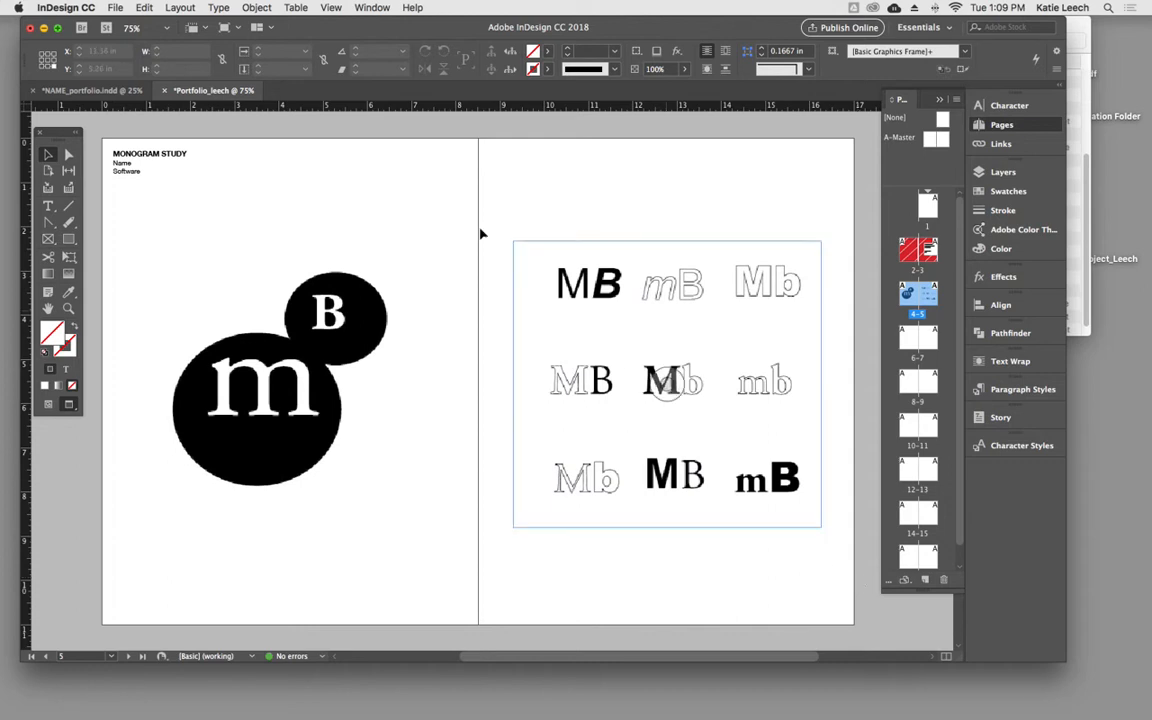
- Select the still life spread in NAME_portfolio.indd and bring up the blank pages 6–7 of Portfolio_leech
left_click(120, 92)
scroll(330, 420, "down", 10)
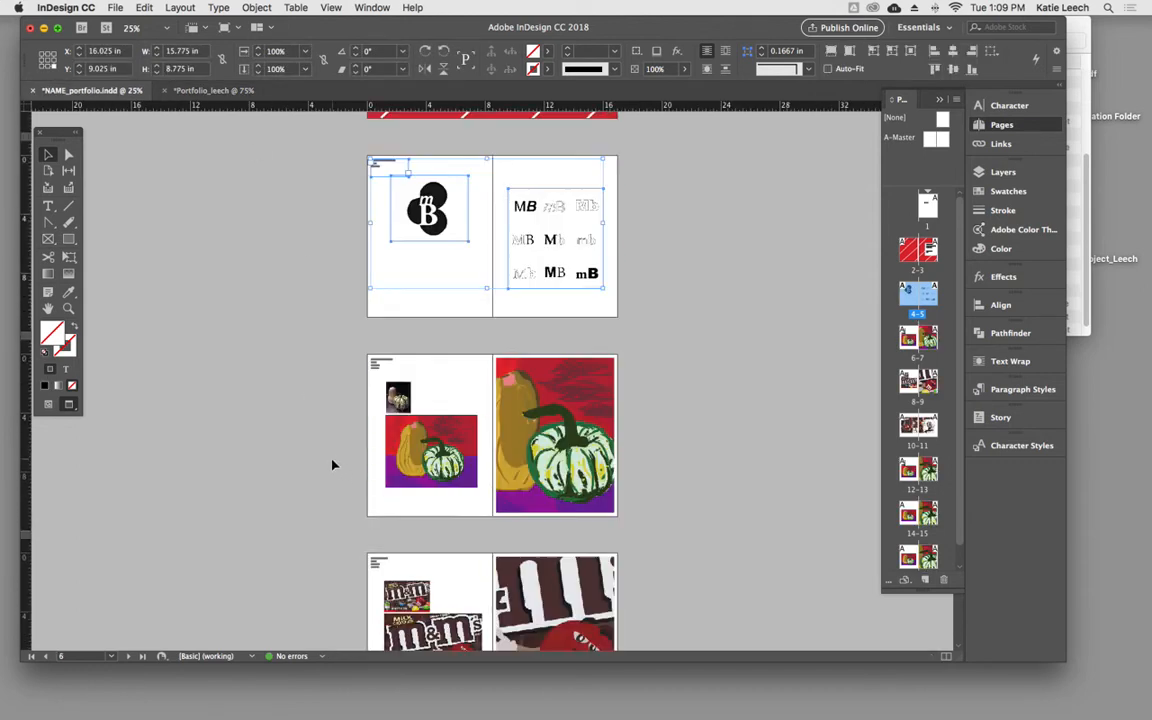
left_click_drag(318, 161, 681, 367)
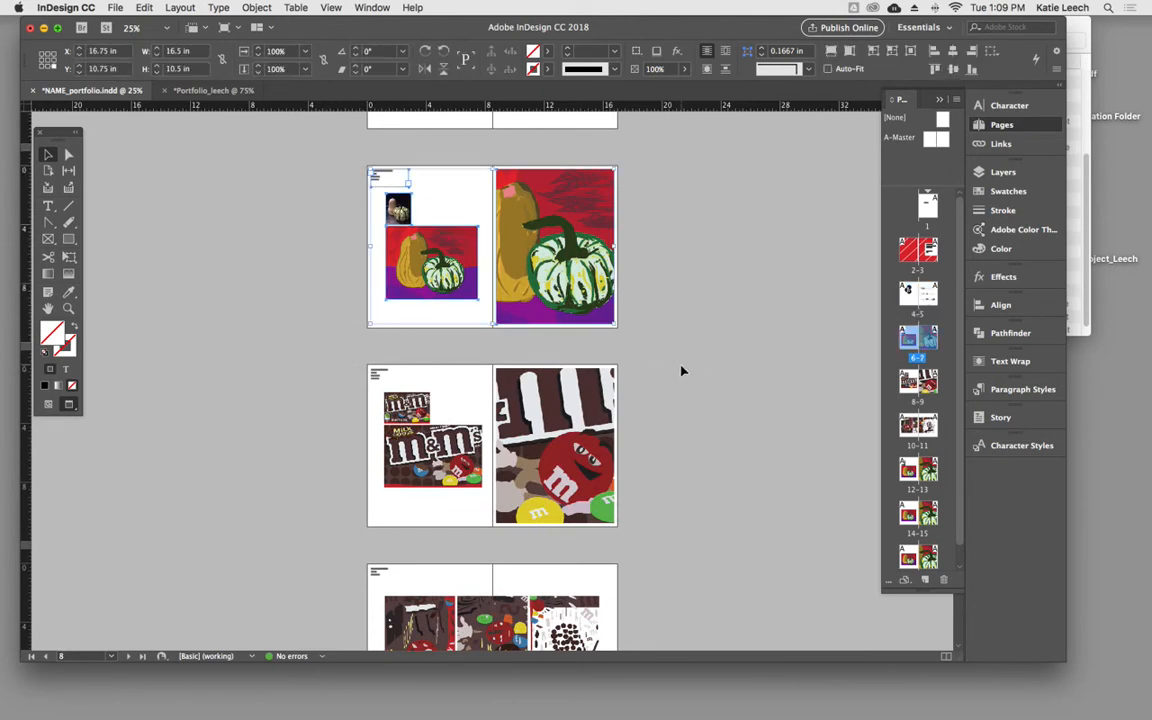
left_click(200, 90)
scroll(420, 430, "down", 3)
scroll(435, 465, "down", 5)
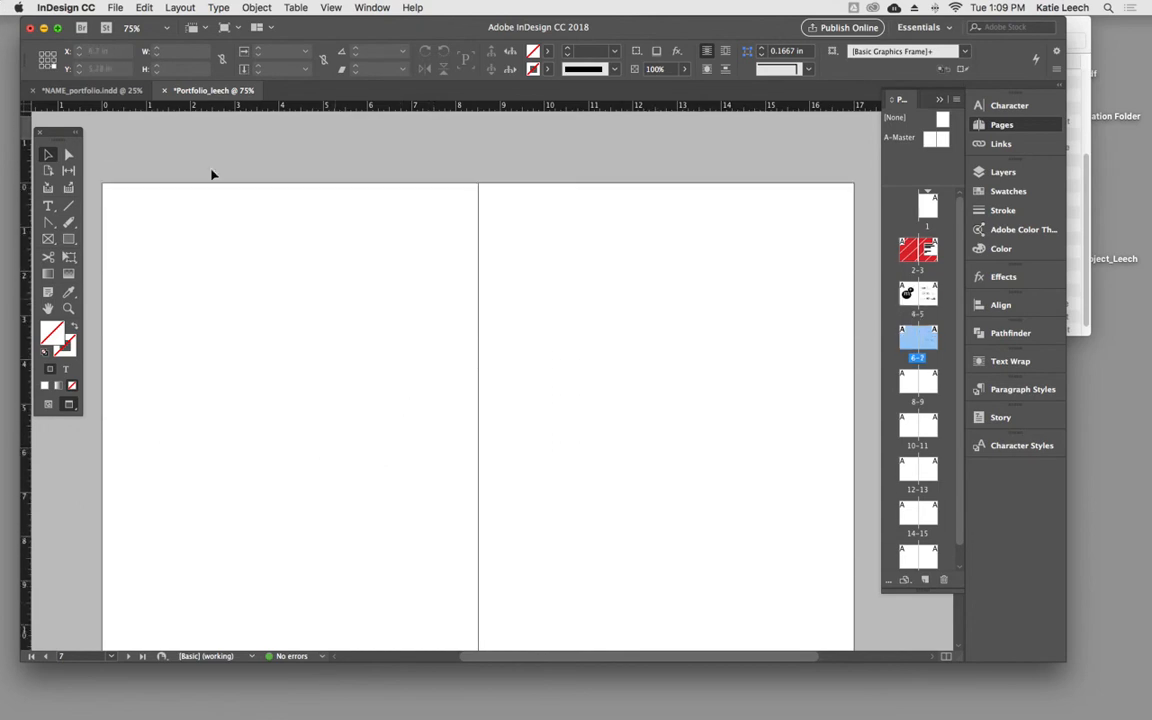
- Try to copy the still life spread from NAME_portfolio.indd and paste it in place on pages 6–7 of Portfolio_leech
left_click(90, 90)
left_click(285, 134)
left_click(679, 356)
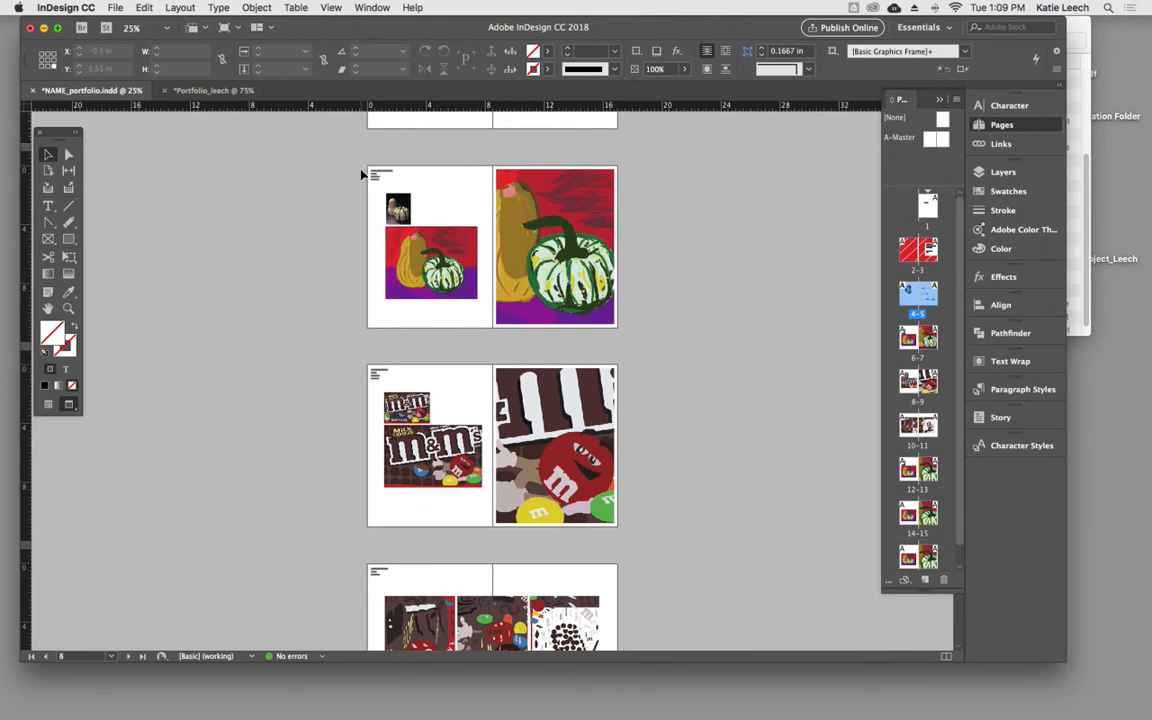
left_click_drag(627, 329, 345, 152)
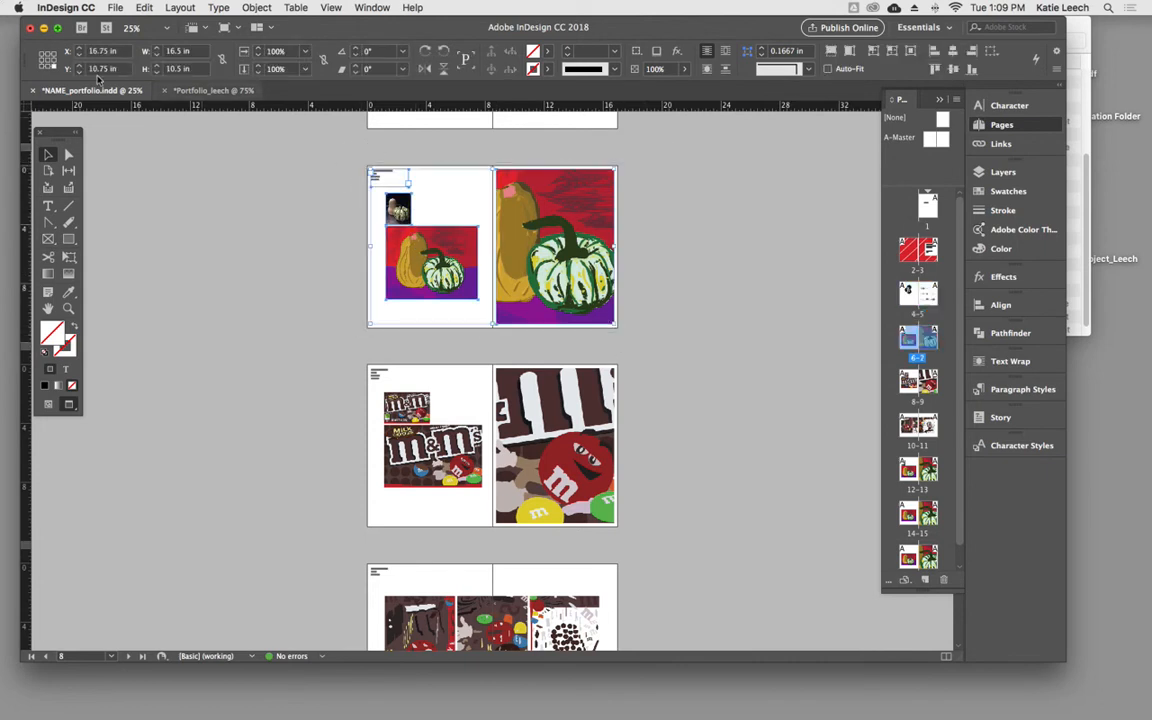
left_click(117, 8)
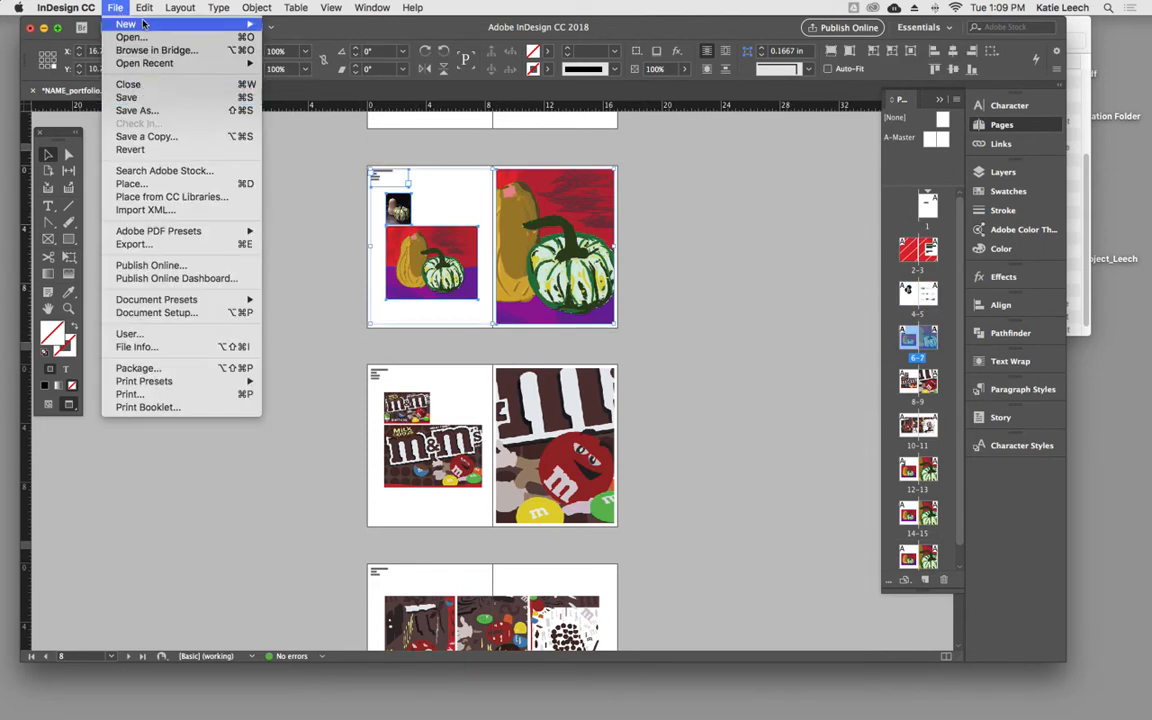
mouse_move(145, 8)
left_click(163, 85)
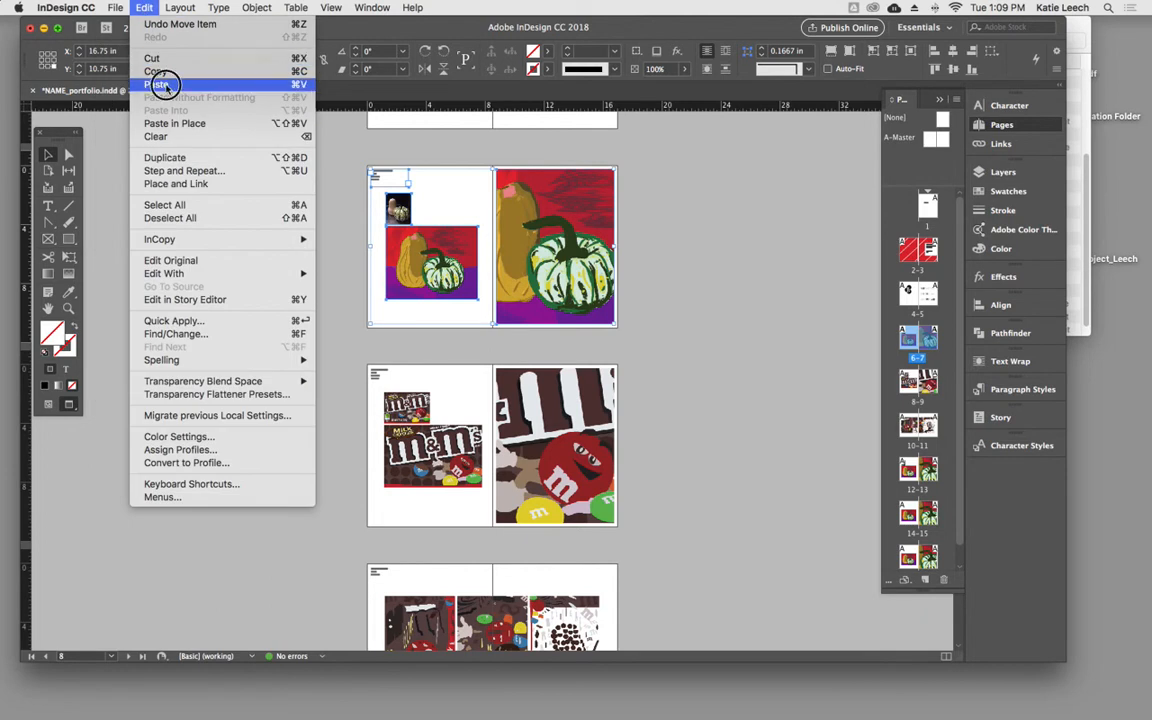
left_click(203, 93)
left_click(240, 306)
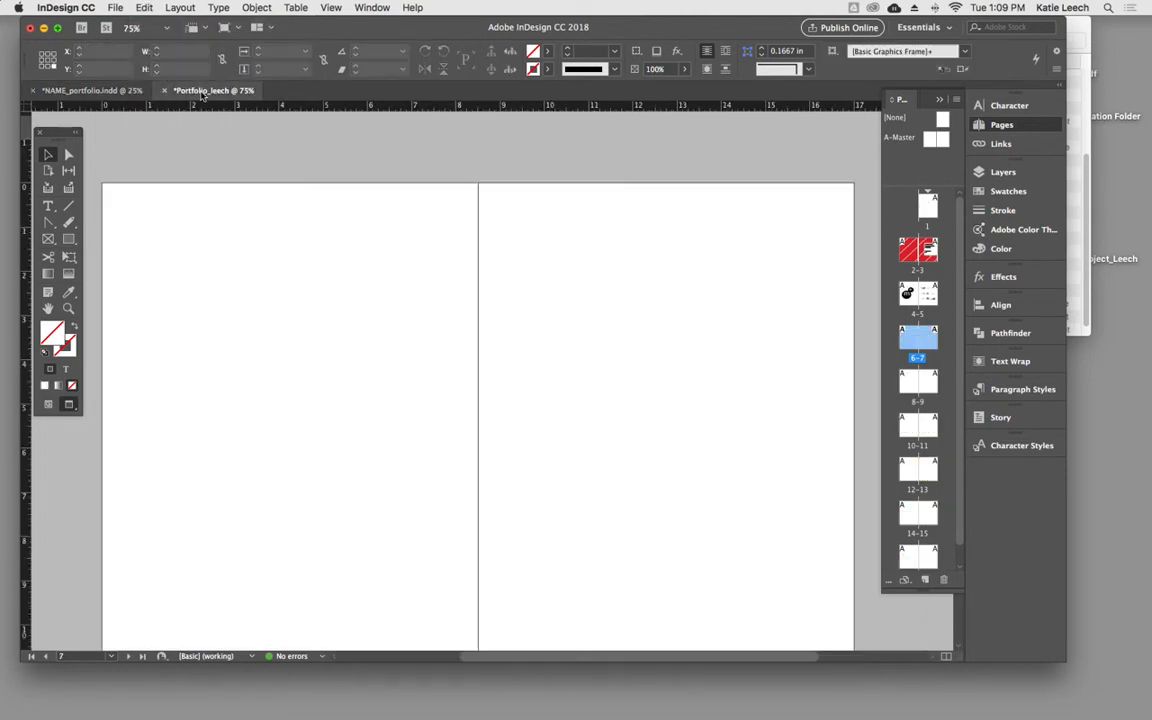
left_click(145, 8)
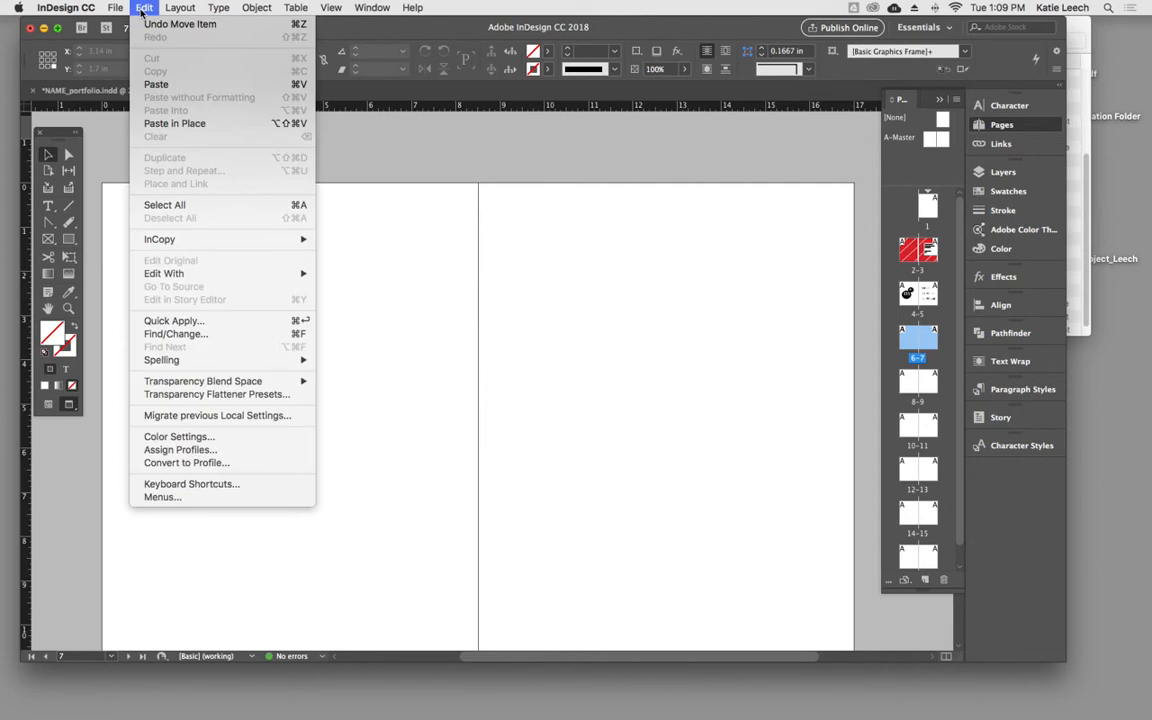
mouse_move(117, 9)
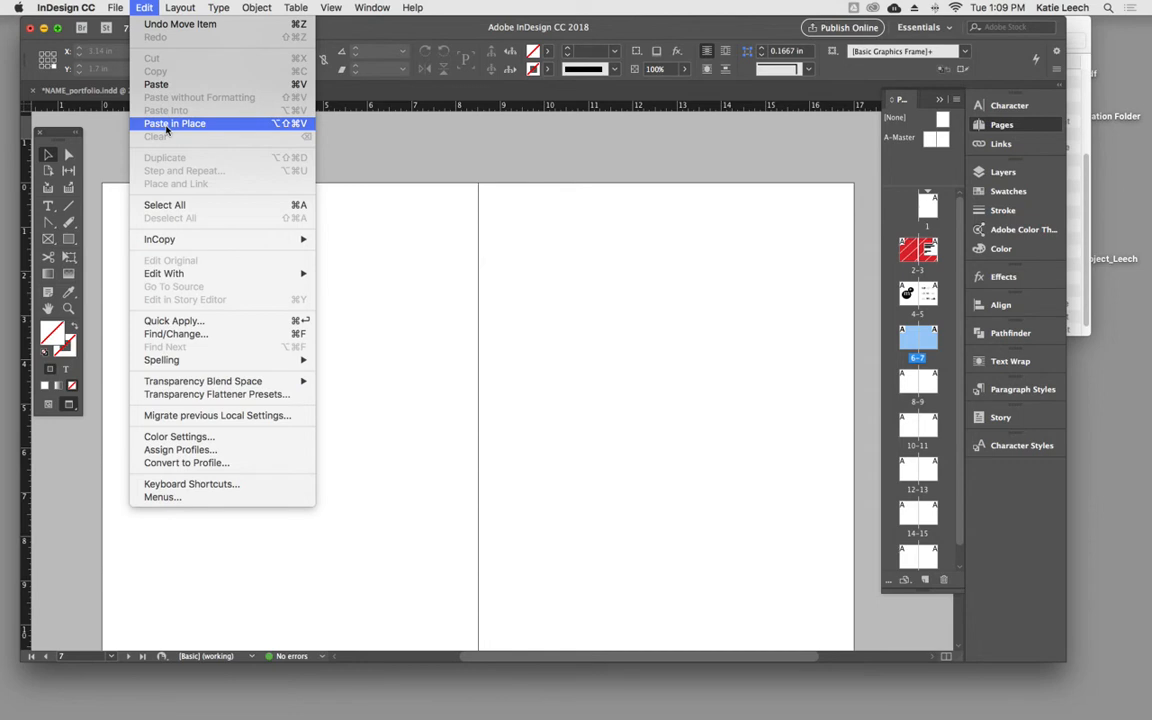
left_click(167, 128)
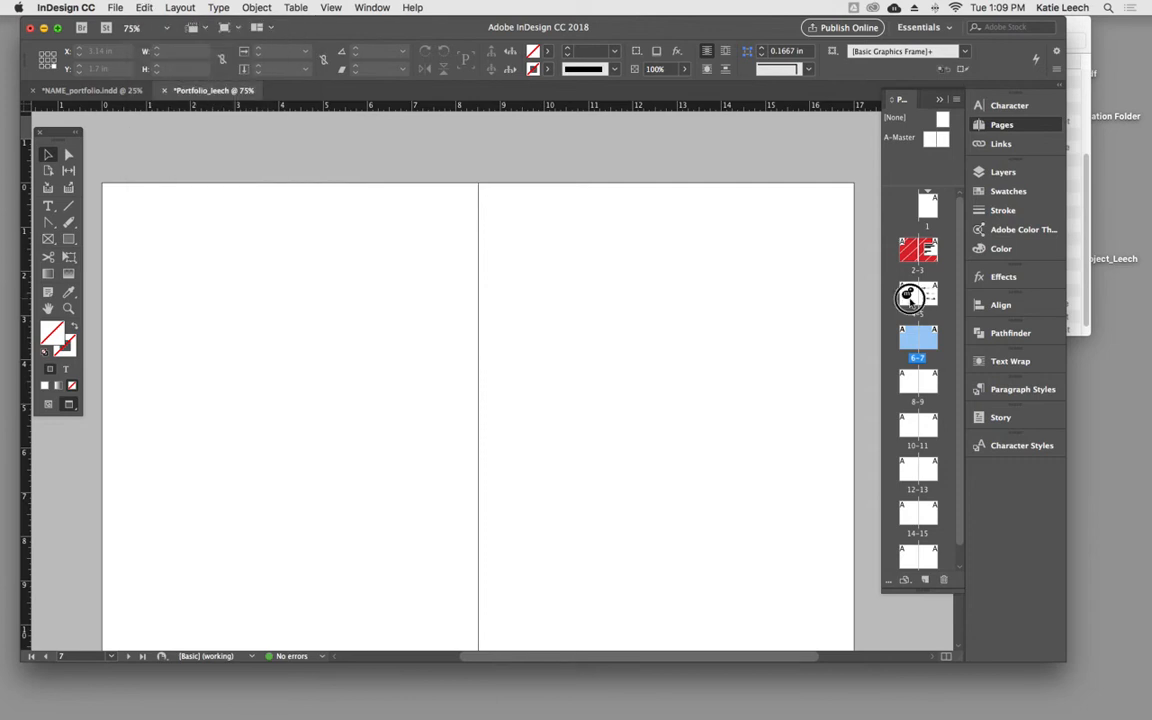
- Copy the MONOGRAM STUDY heading block from page 4 and paste it in place on page 6
left_click(455, 226)
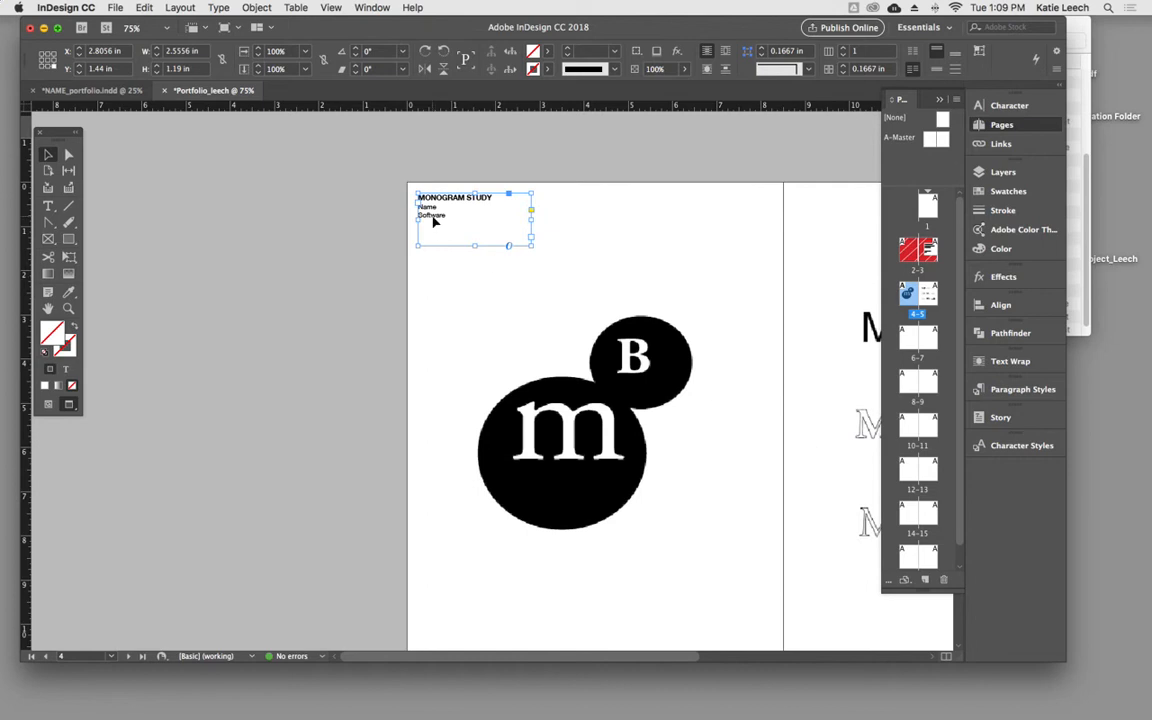
left_click(144, 8)
left_click(160, 73)
double_click(909, 338)
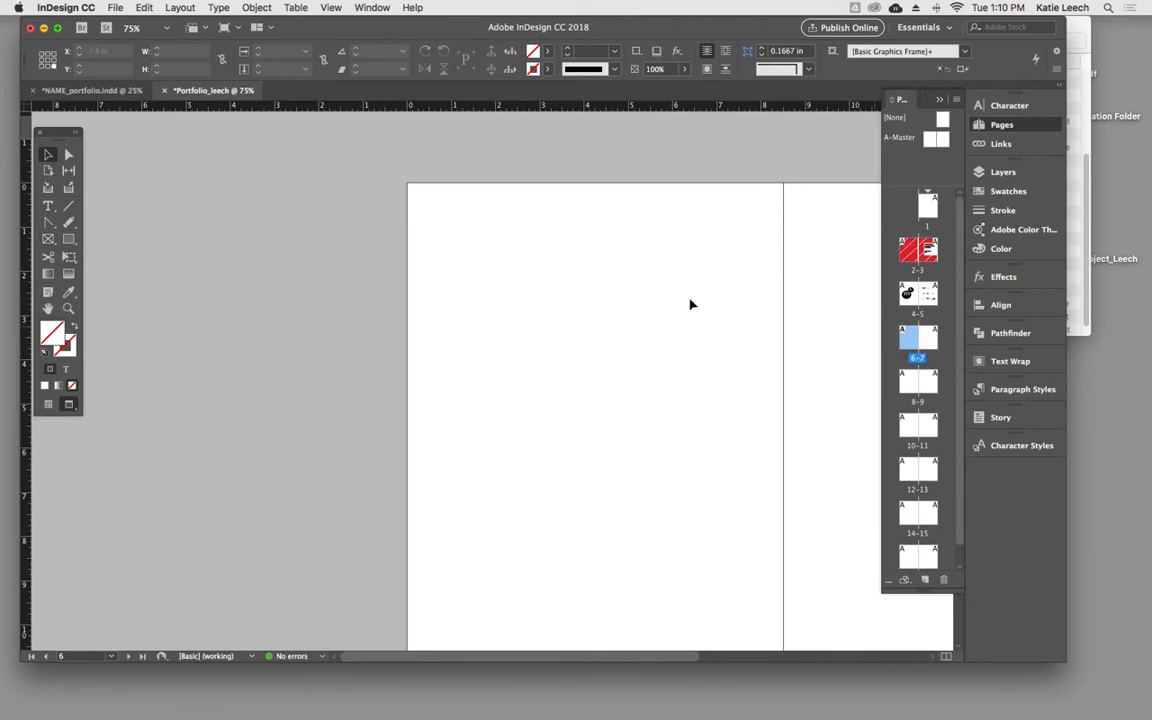
left_click(175, 12)
mouse_move(157, 8)
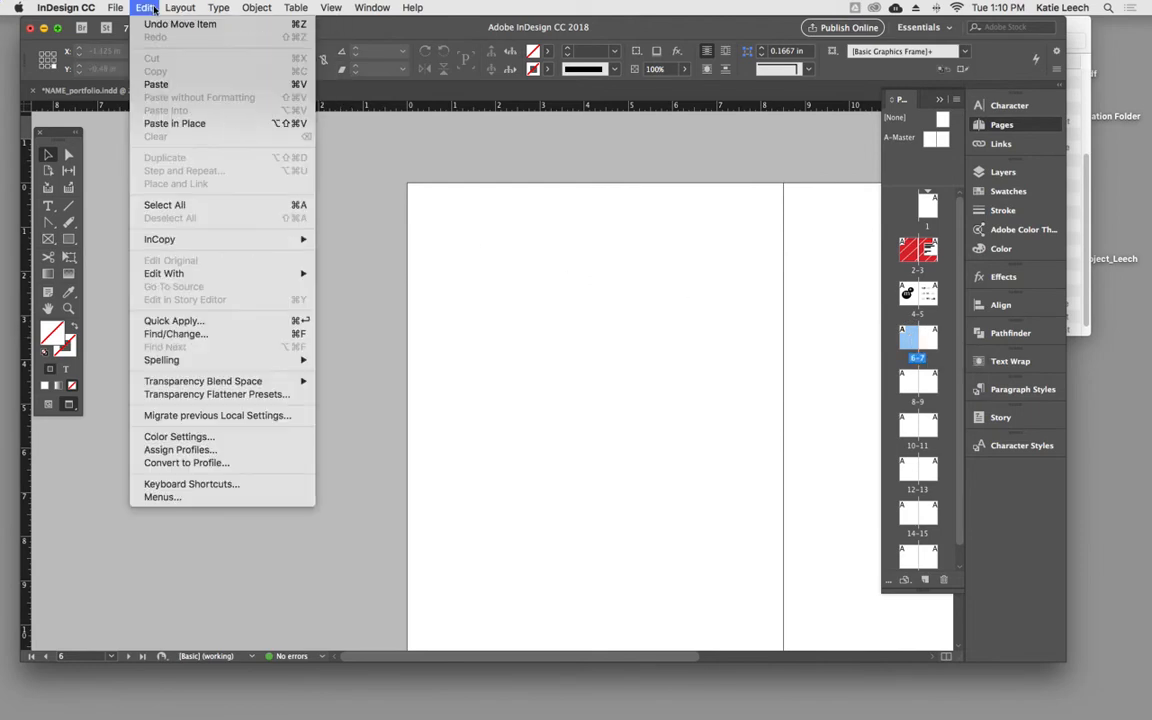
left_click(175, 123)
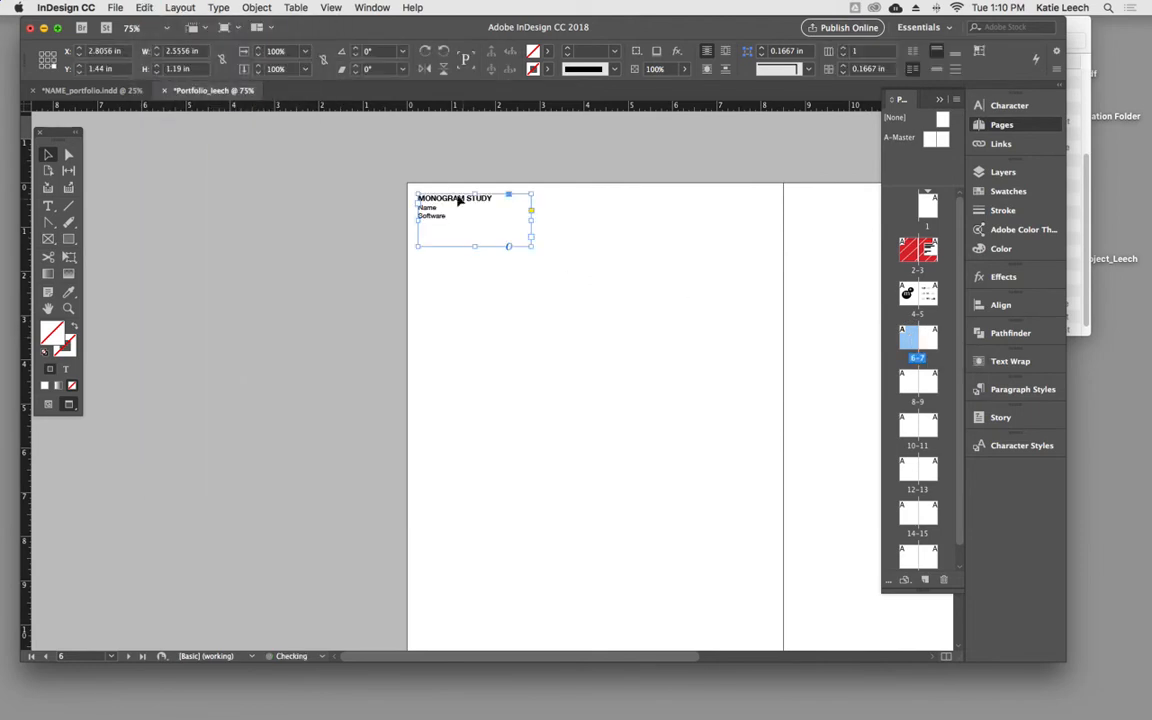
- Compare the heading's position on pages 4 and 6, and delete the pasted copy from page 6
double_click(907, 293)
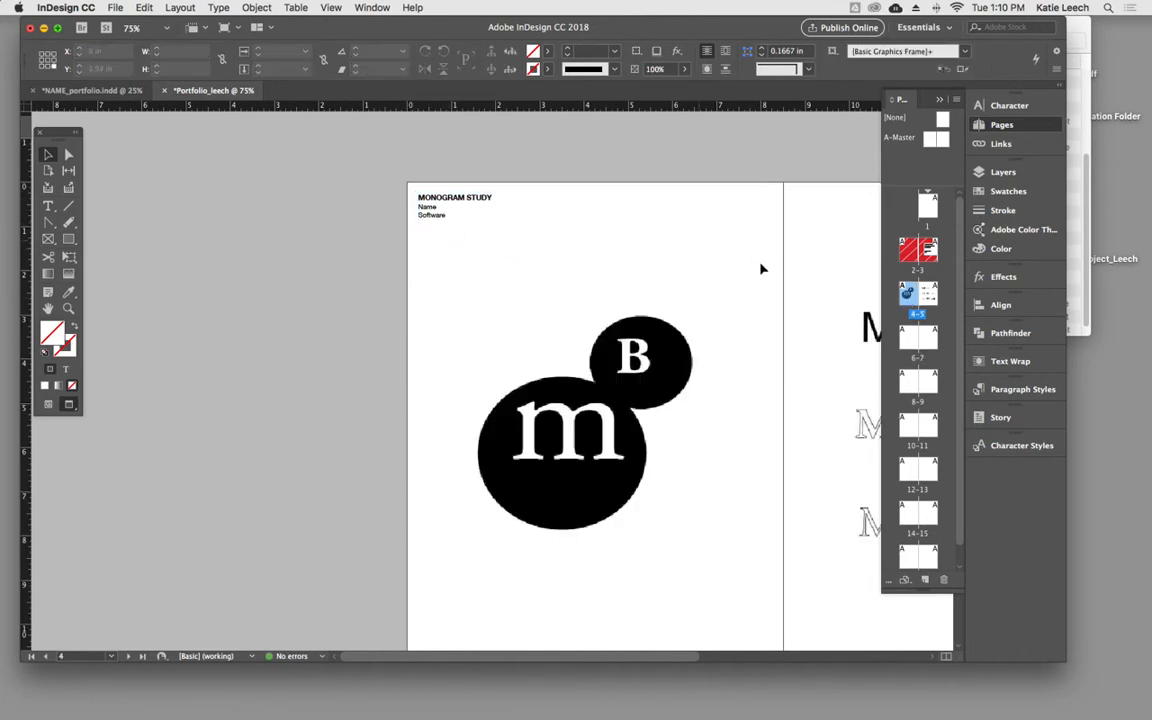
double_click(918, 340)
left_click(432, 210)
key("Delete")
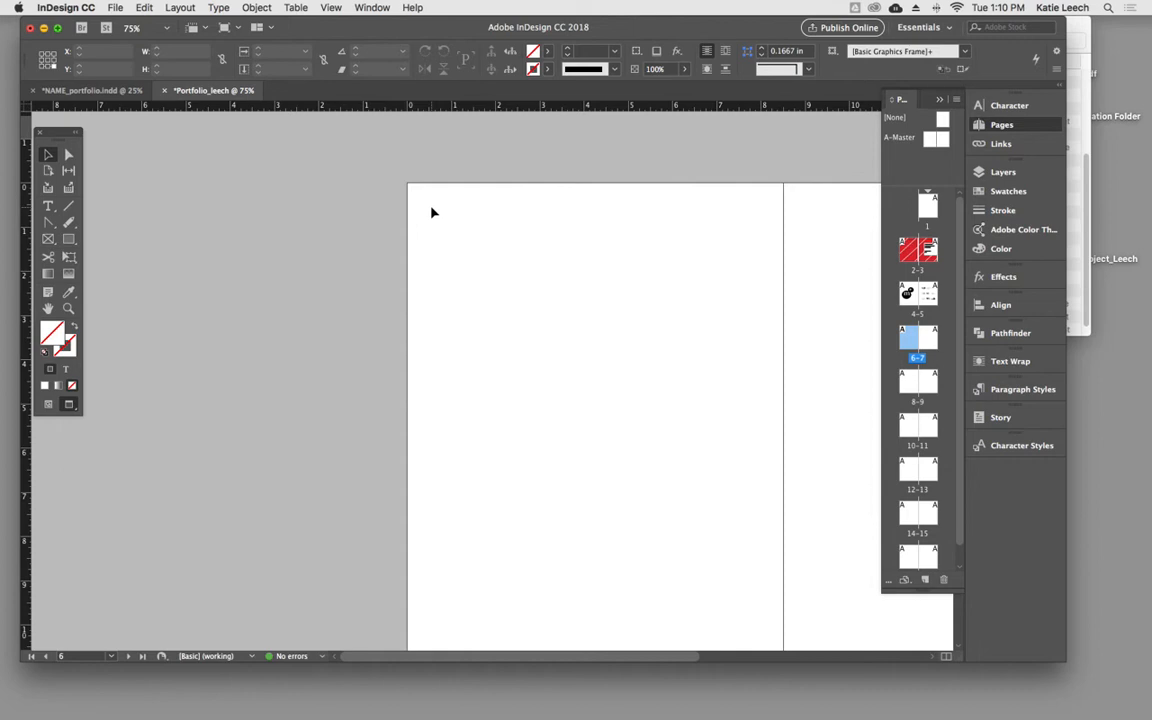
left_click(145, 8)
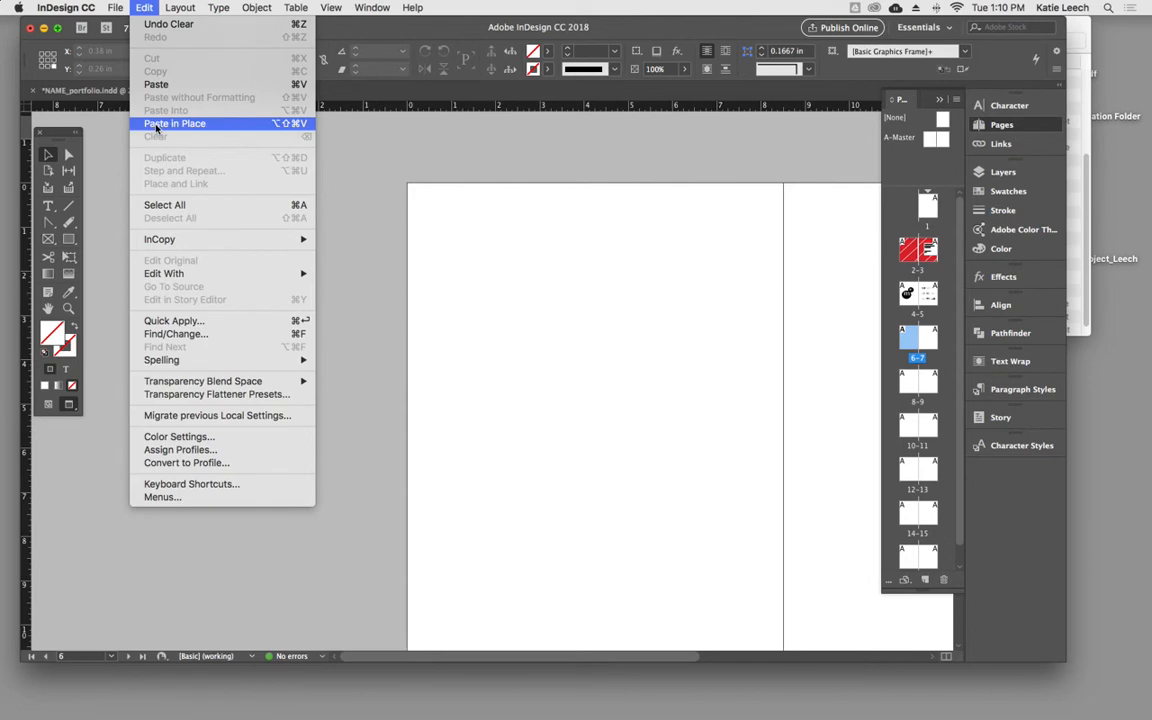
left_click(467, 266)
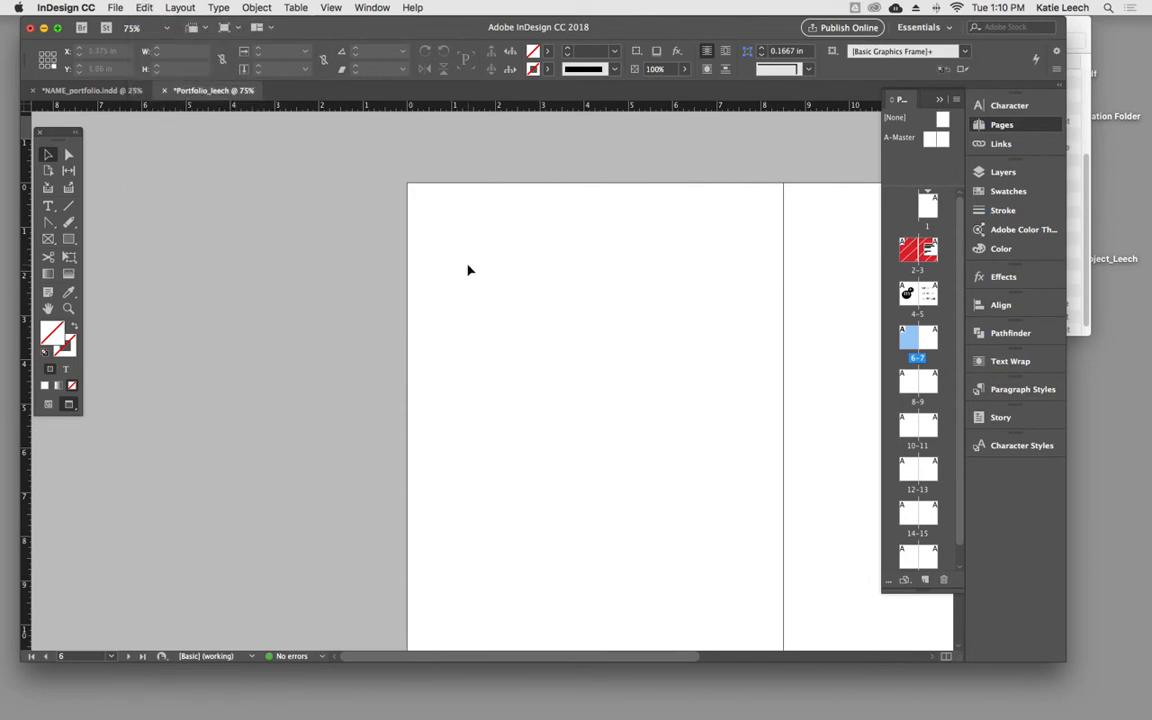
- Copy all items of the still life spread on pages 6–7 of NAME_portfolio.indd
left_click(90, 90)
left_click_drag(328, 157, 713, 400)
left_click(146, 8)
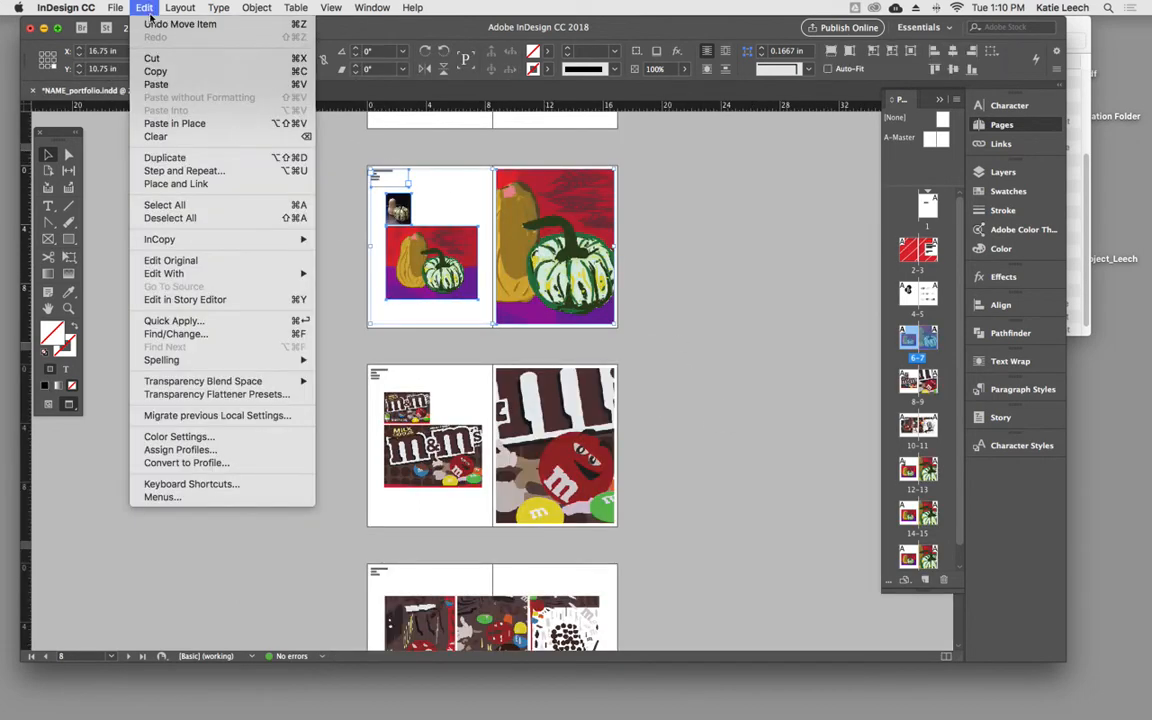
left_click(155, 71)
- Paste the copied still life items in place on pages 6–7 of Portfolio_leech
left_click(213, 90)
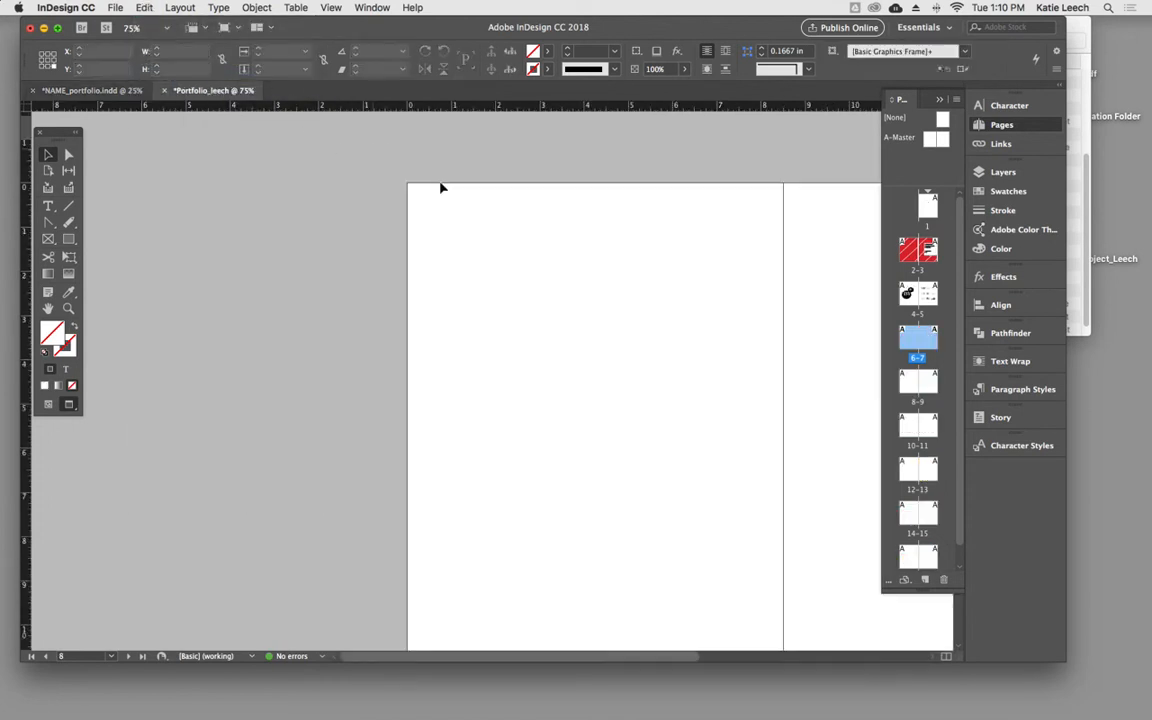
key("super+minus")
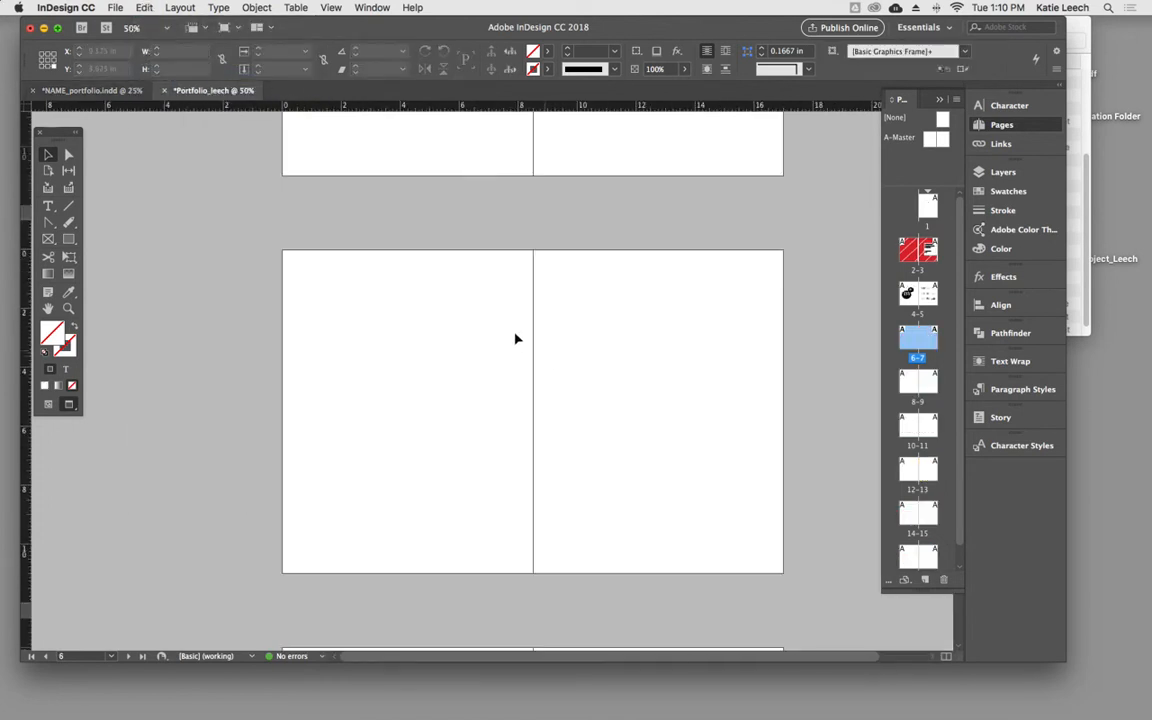
scroll(502, 330, "up", 6)
scroll(502, 330, "down", 6)
left_click(460, 350)
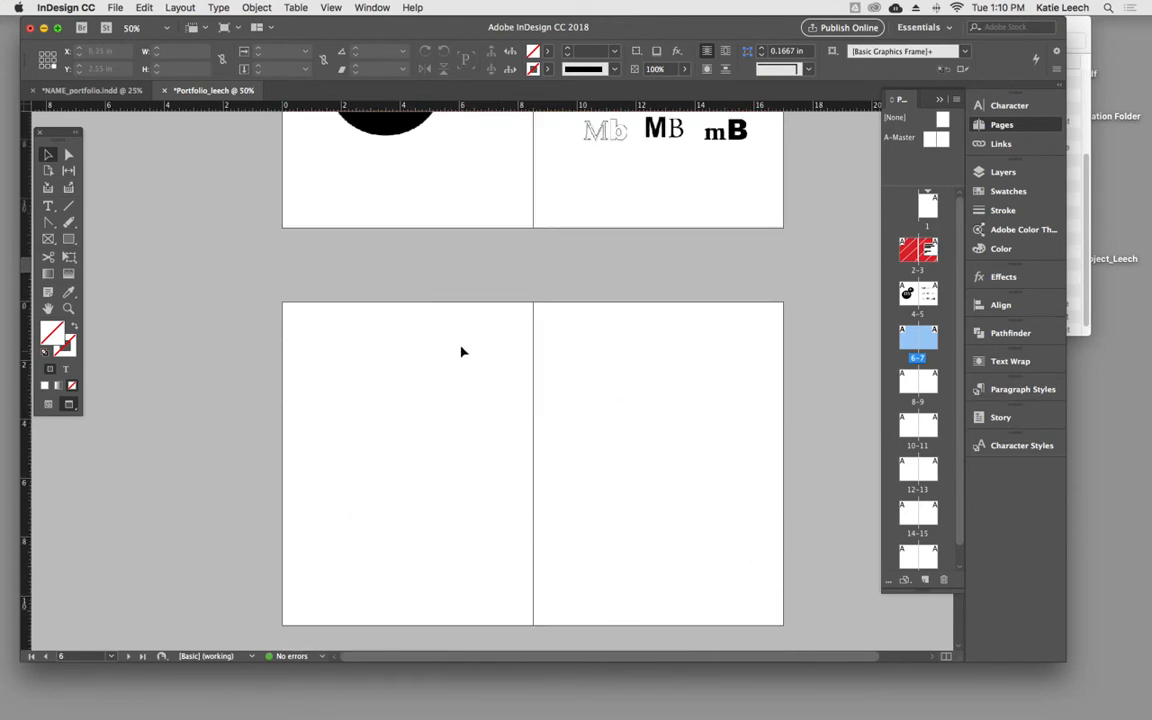
left_click(144, 7)
left_click(172, 122)
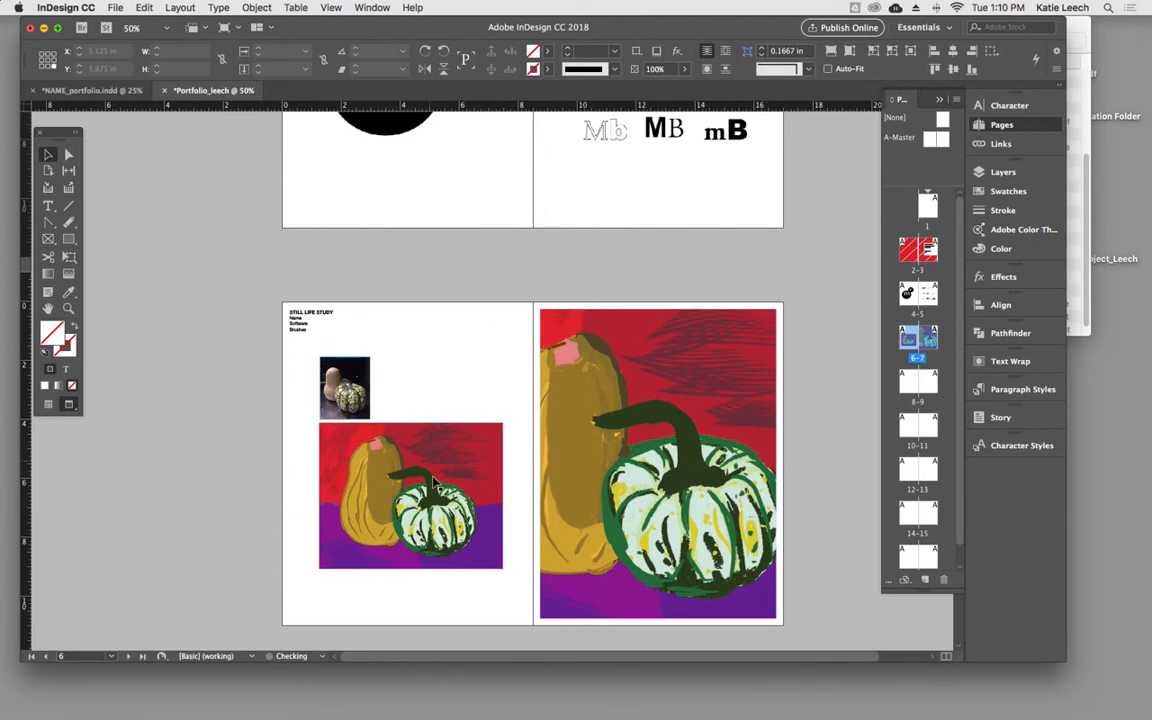
- Delete the still life photo and both painting images from pages 6–7, keeping only the STILL LIFE STUDY heading
left_click(400, 440)
key("Delete")
left_click(348, 388)
key("Delete")
left_click(578, 399)
key("Delete")
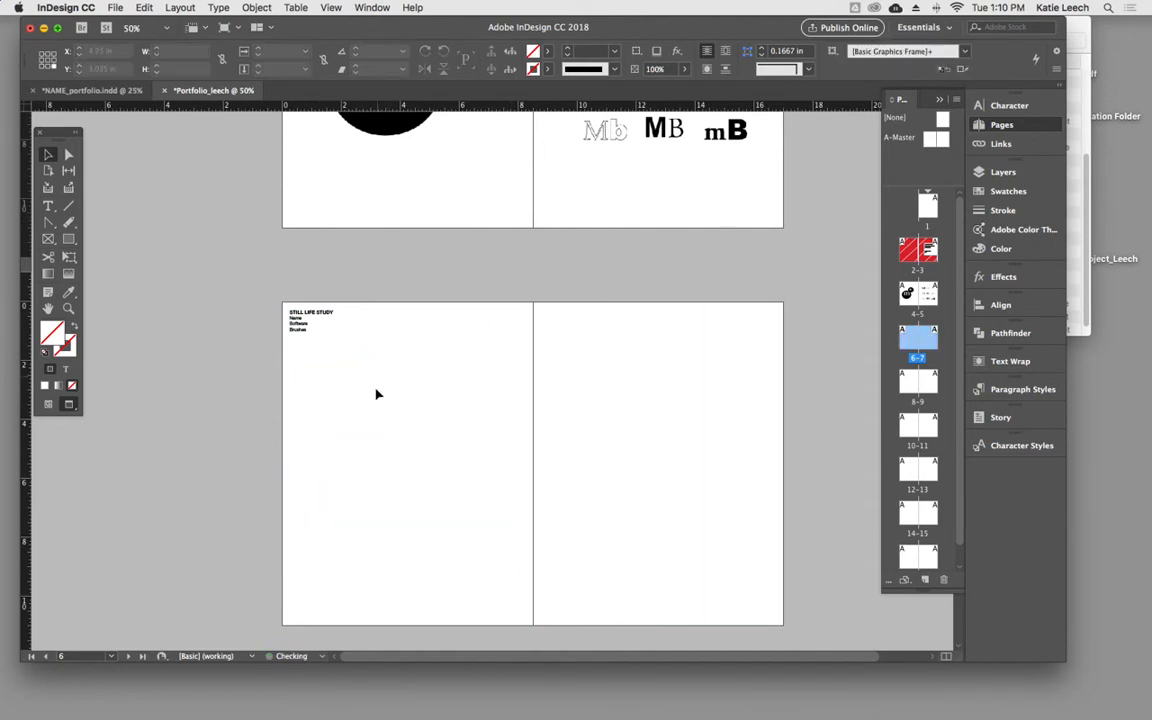
- Turn off the preview display to show the column guides and frame edges around the empty pages 6–7
key("w")
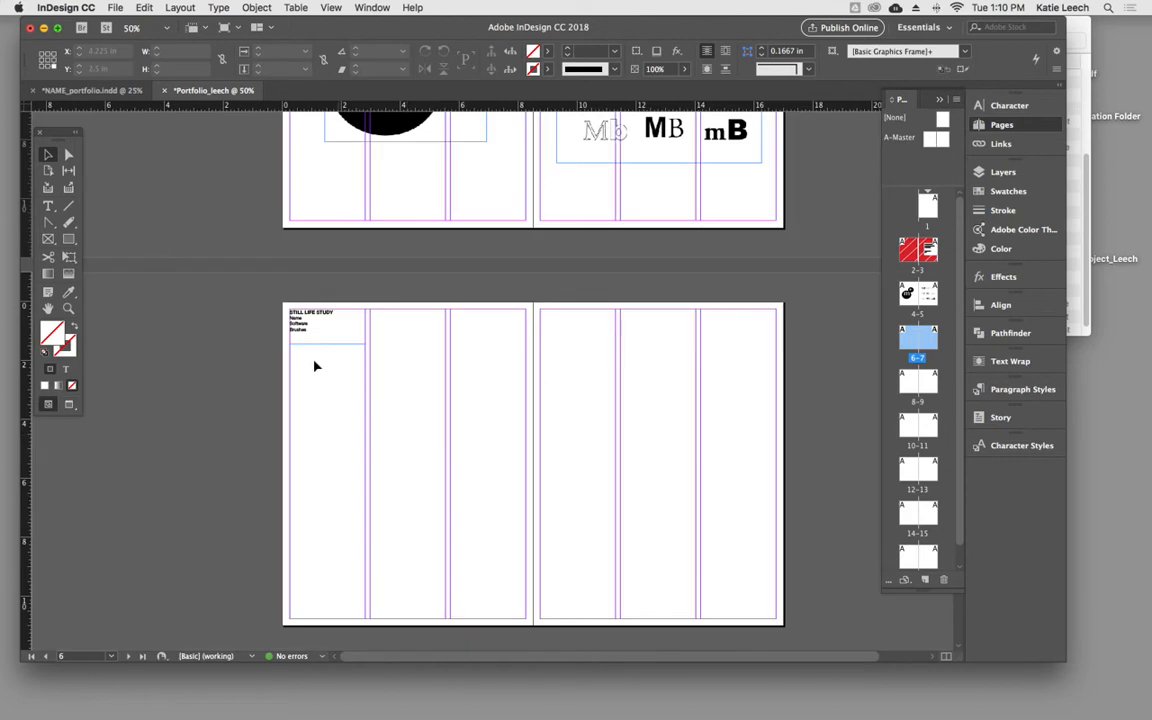
scroll(339, 394, "up", 5)
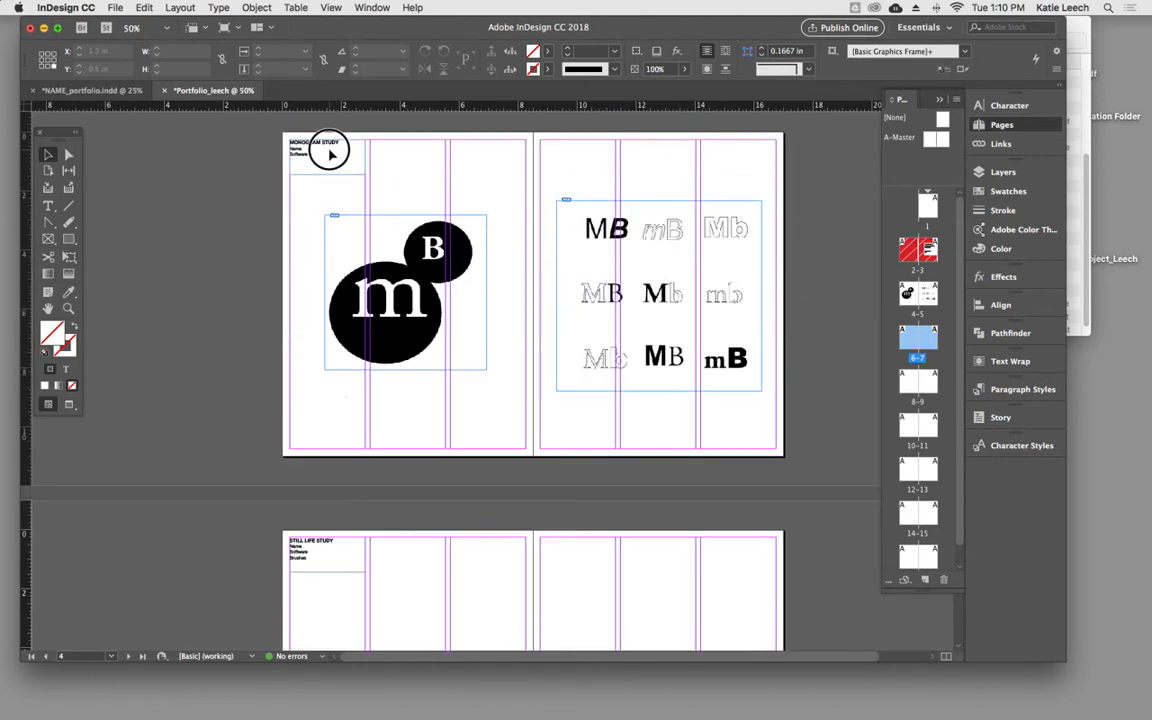
left_click(331, 155)
left_click_drag(483, 599, 470, 338)
left_click(386, 364, "super")
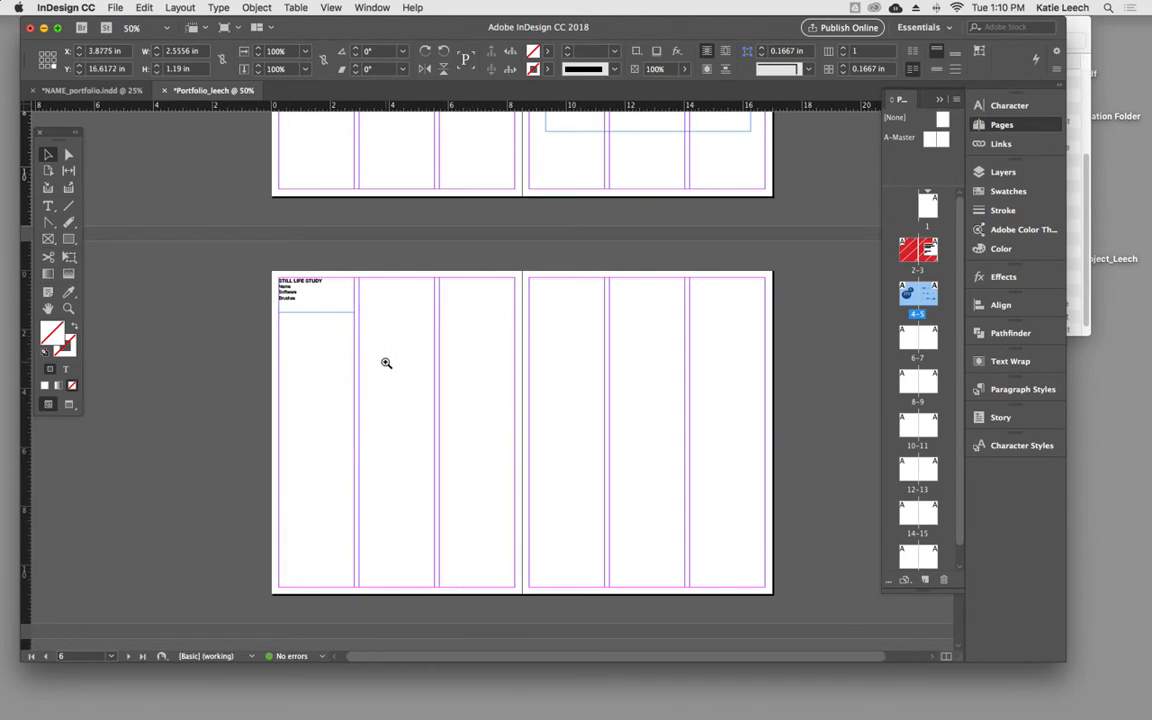
left_click_drag(516, 432, 340, 312)
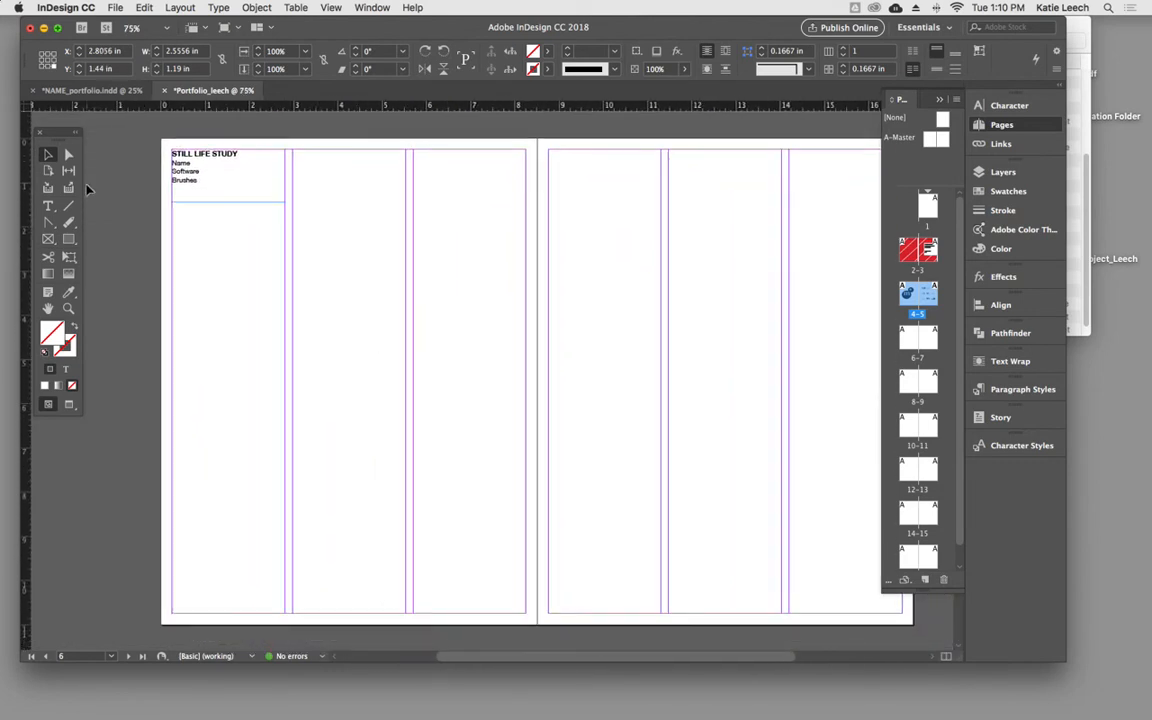
- Draw column-aligned picture frames: about 2.56 × 2.16 in and, below it, 5.28 × 4.32 in on page 6, and 8 × 10.5 in on page 7
left_click(48, 240)
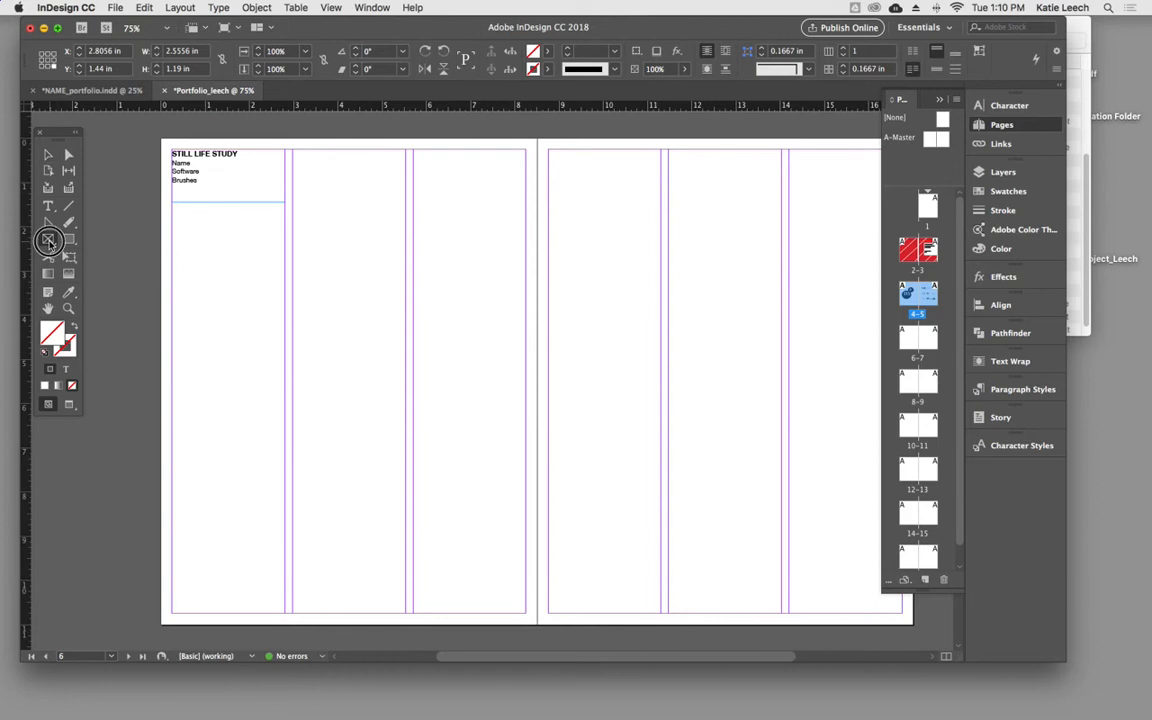
left_click_drag(293, 233, 408, 331)
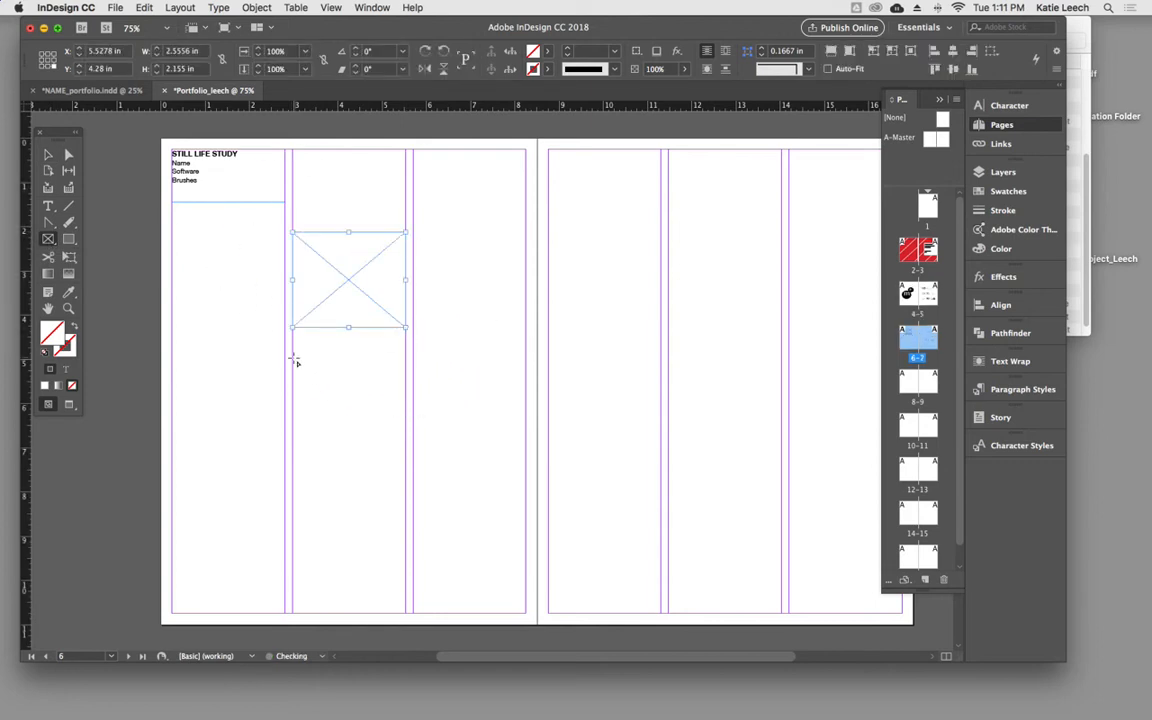
left_click_drag(293, 355, 524, 549)
left_click_drag(549, 149, 903, 615)
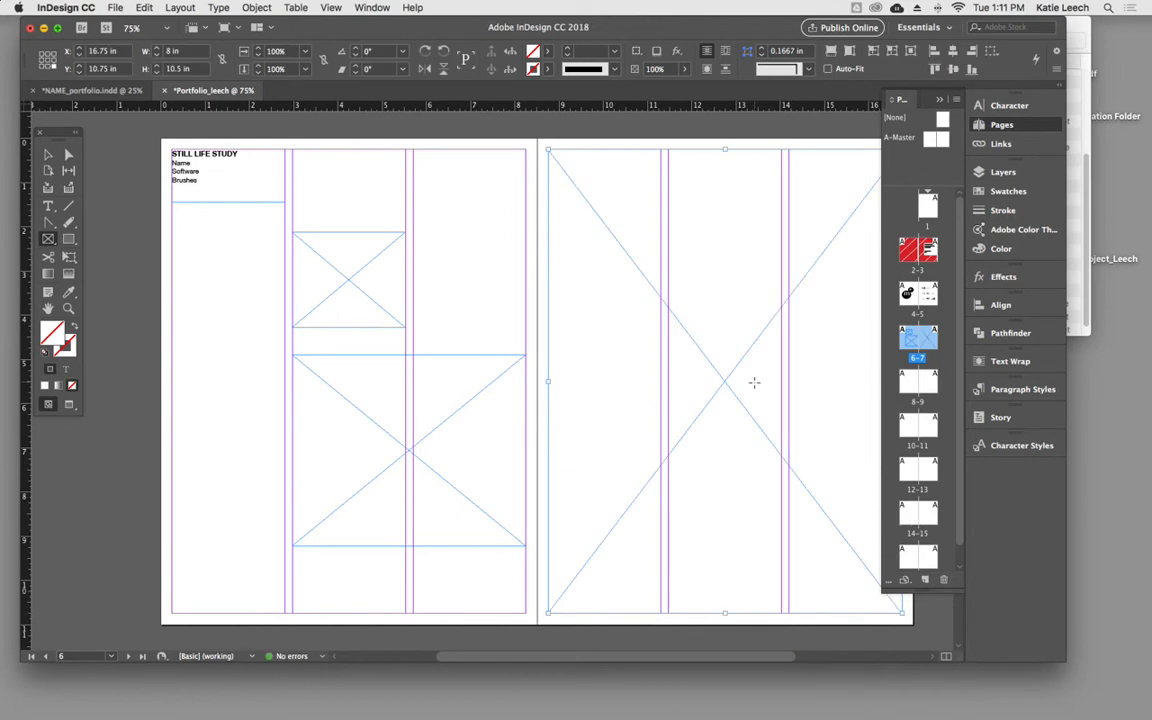
- Place still life.jpg from the portfolio's Links folder into the small upper frame on page 6
left_click(48, 154)
left_click(333, 291)
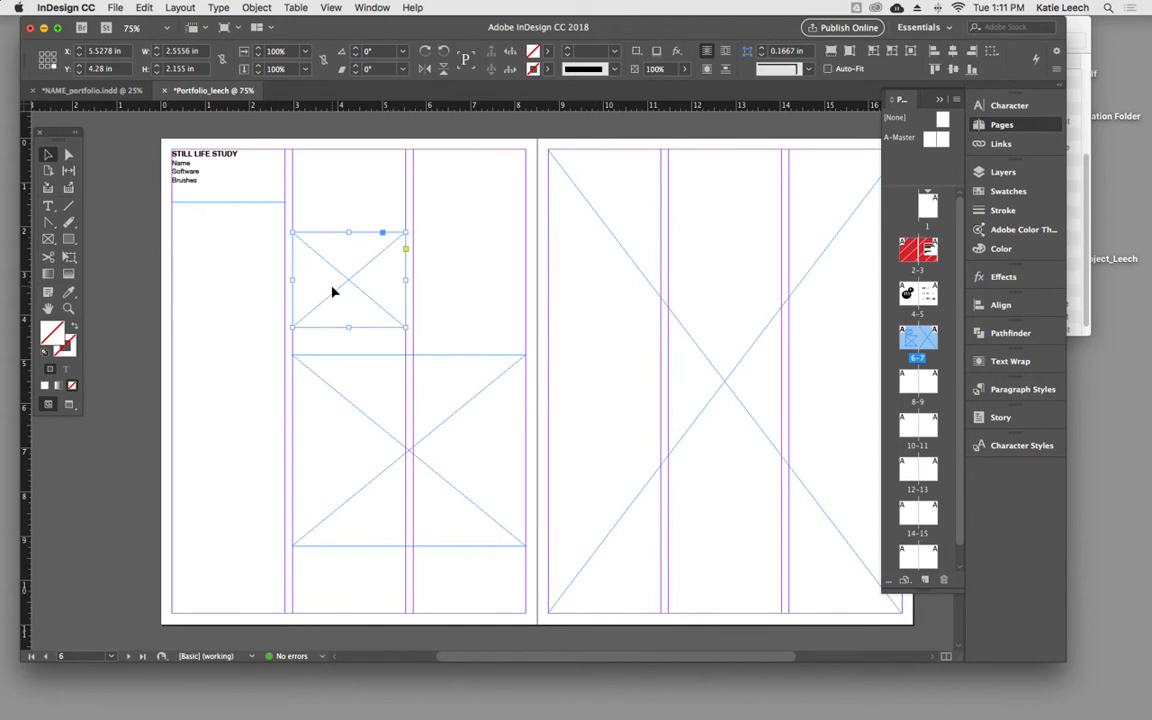
left_click(115, 8)
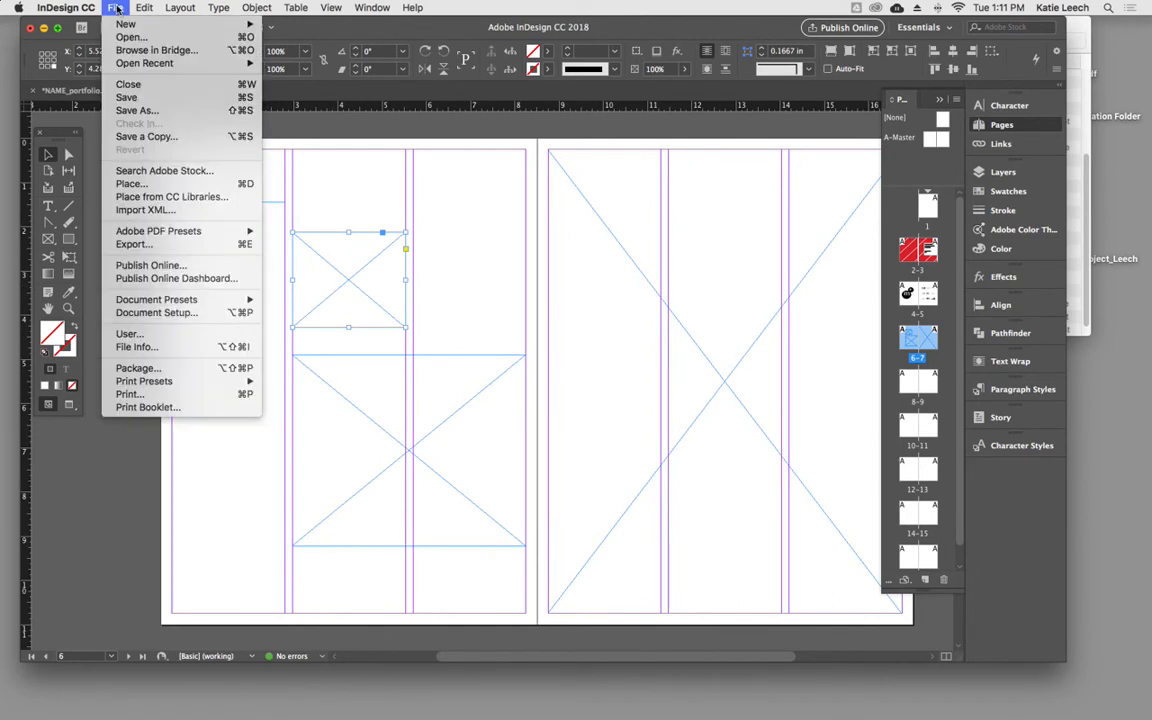
left_click(160, 187)
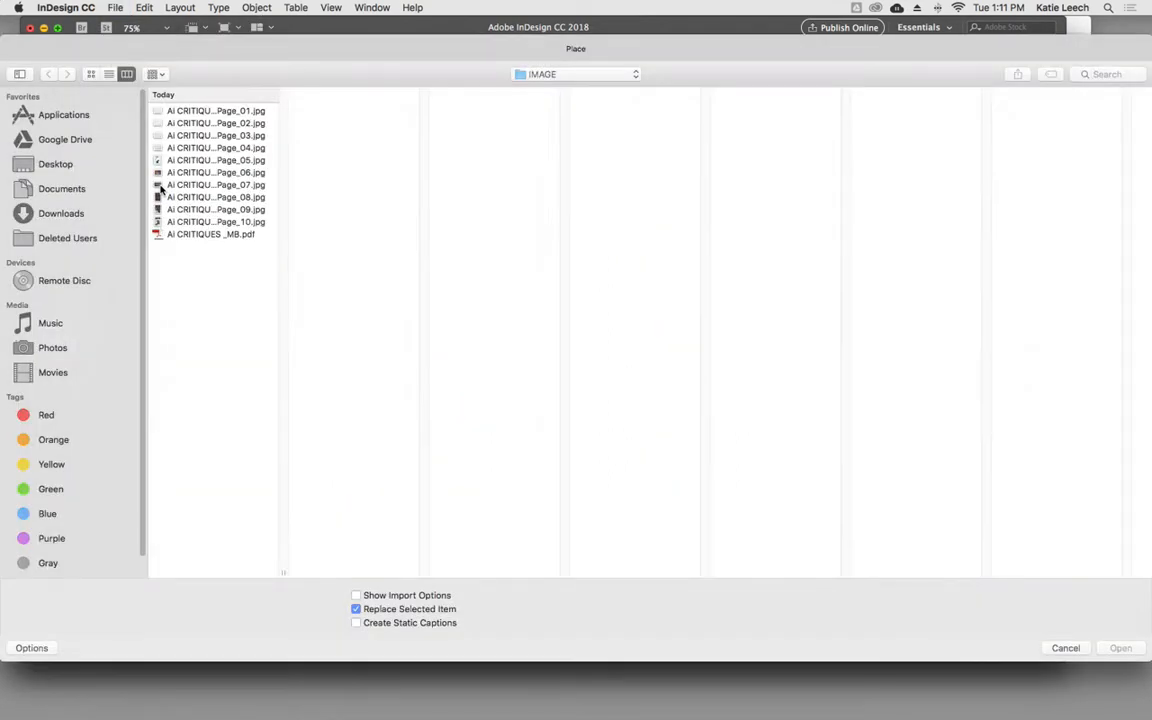
left_click(198, 173)
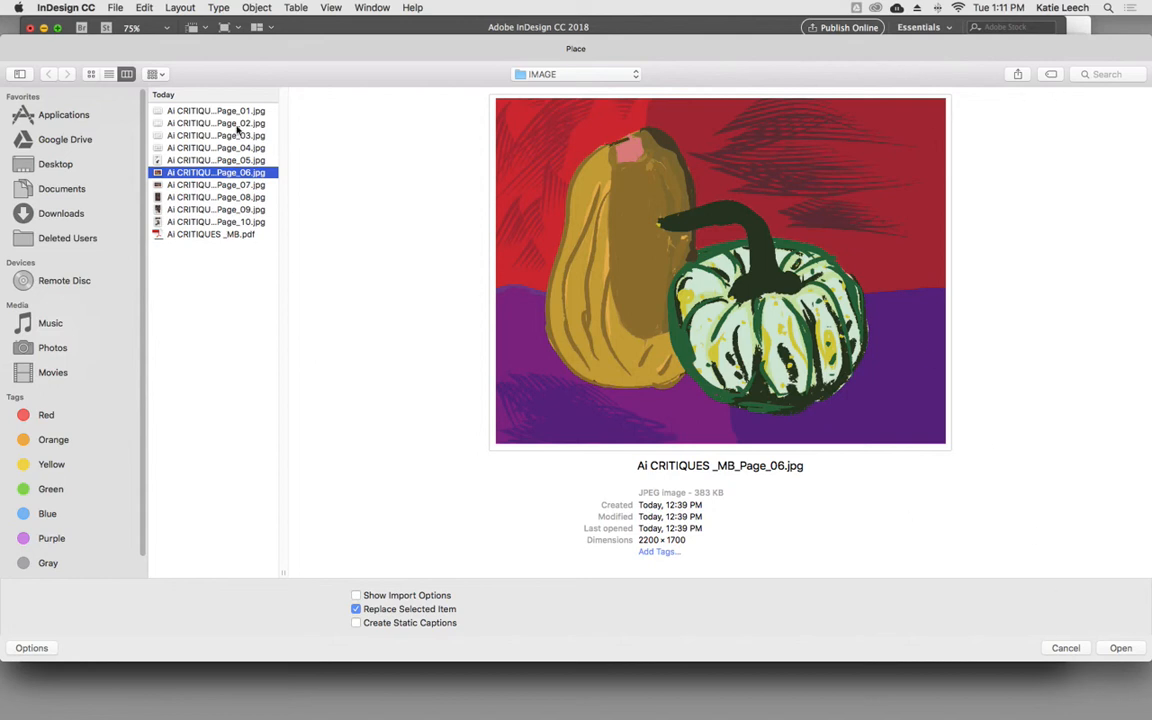
left_click(628, 77)
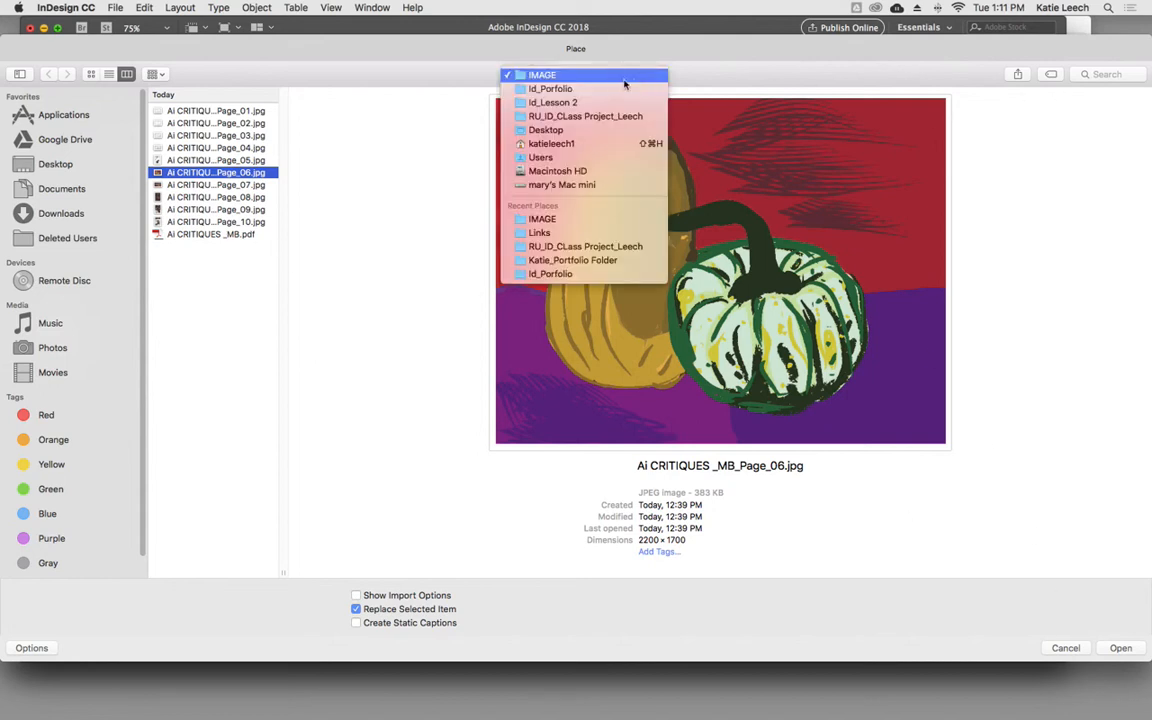
left_click(625, 89)
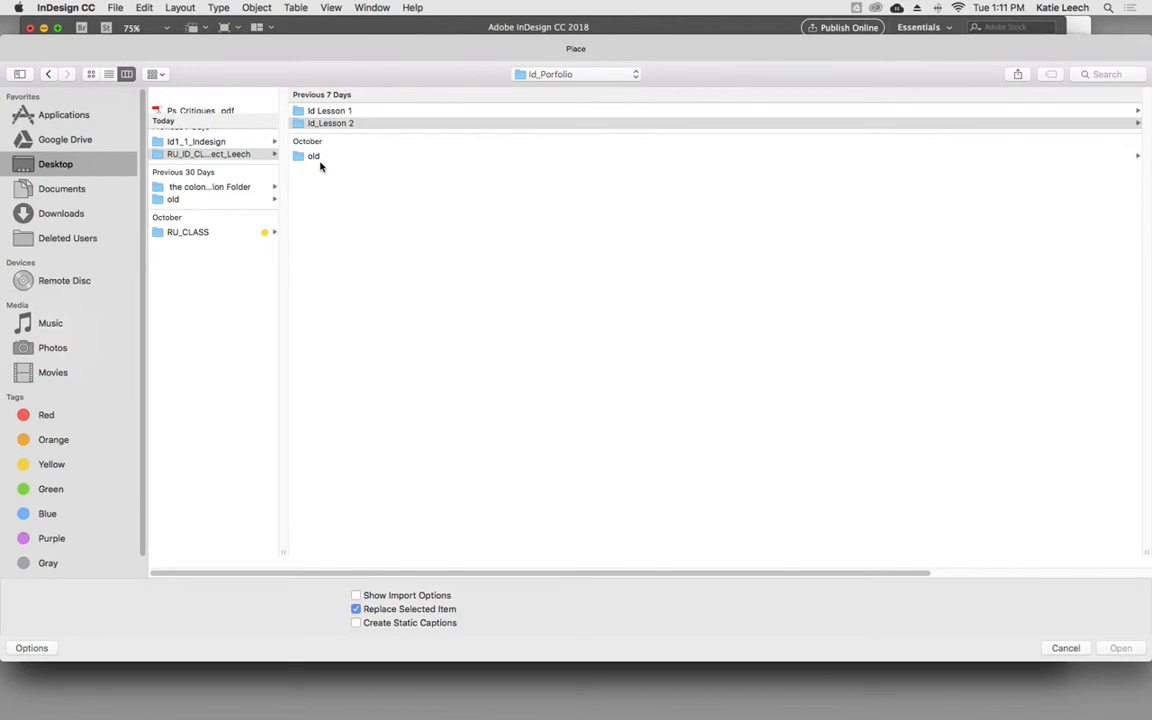
left_click(330, 123)
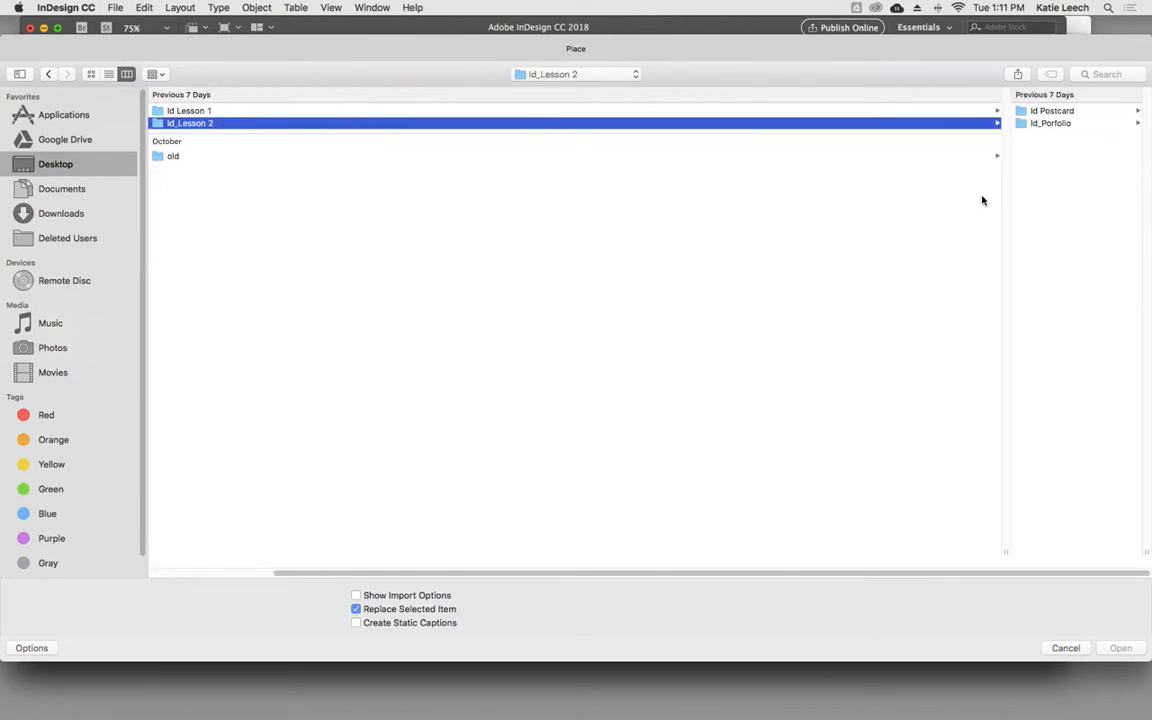
left_click(1060, 123)
left_click(1048, 123)
left_click(1040, 168)
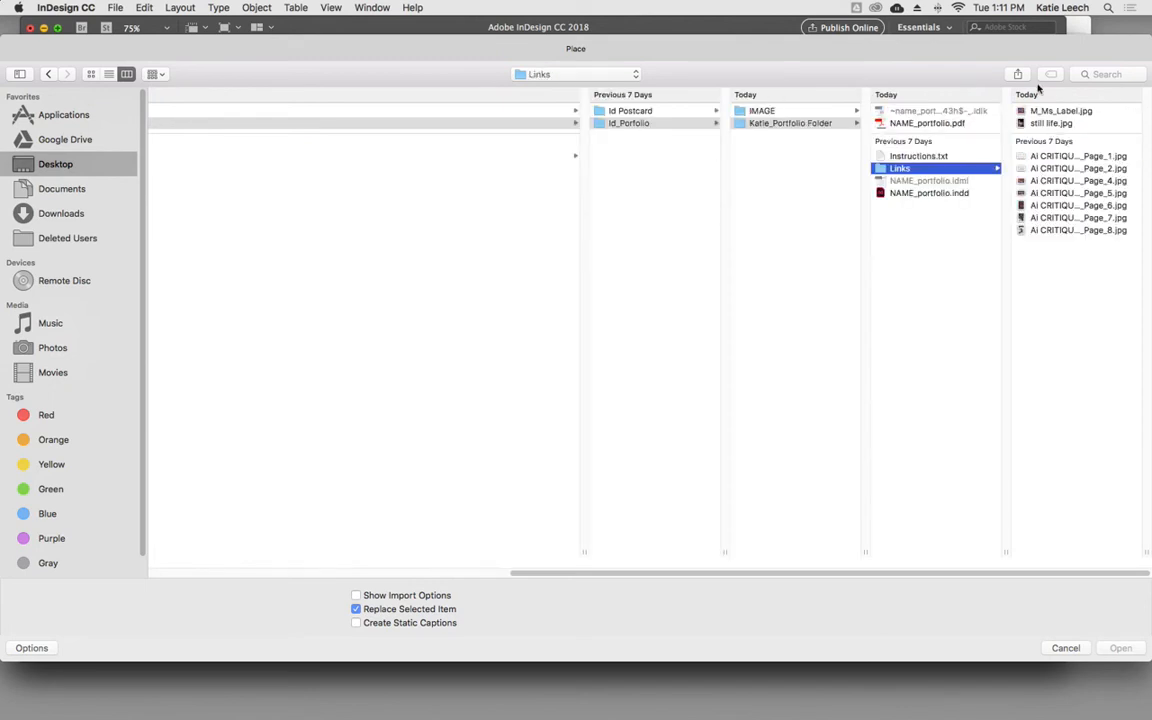
left_click(1048, 123)
left_click(1121, 648)
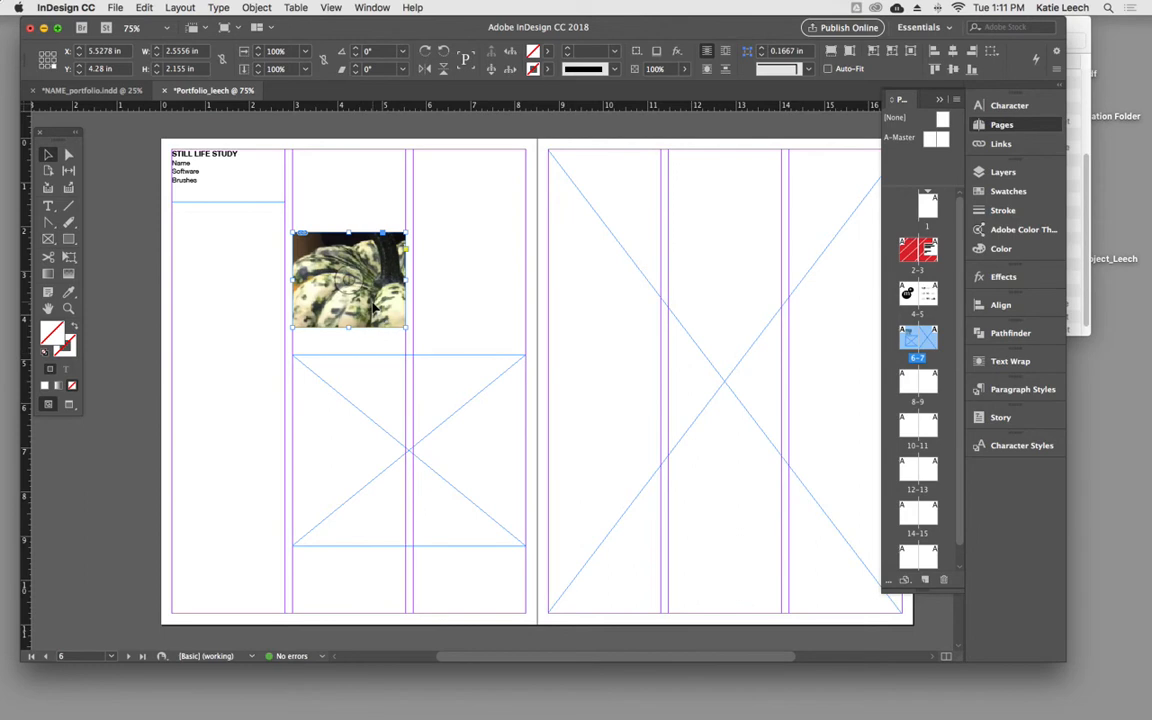
- Scale the still life photo inside its frame to about 7.5% so it spans the frame's width, and reposition it
left_click(393, 338)
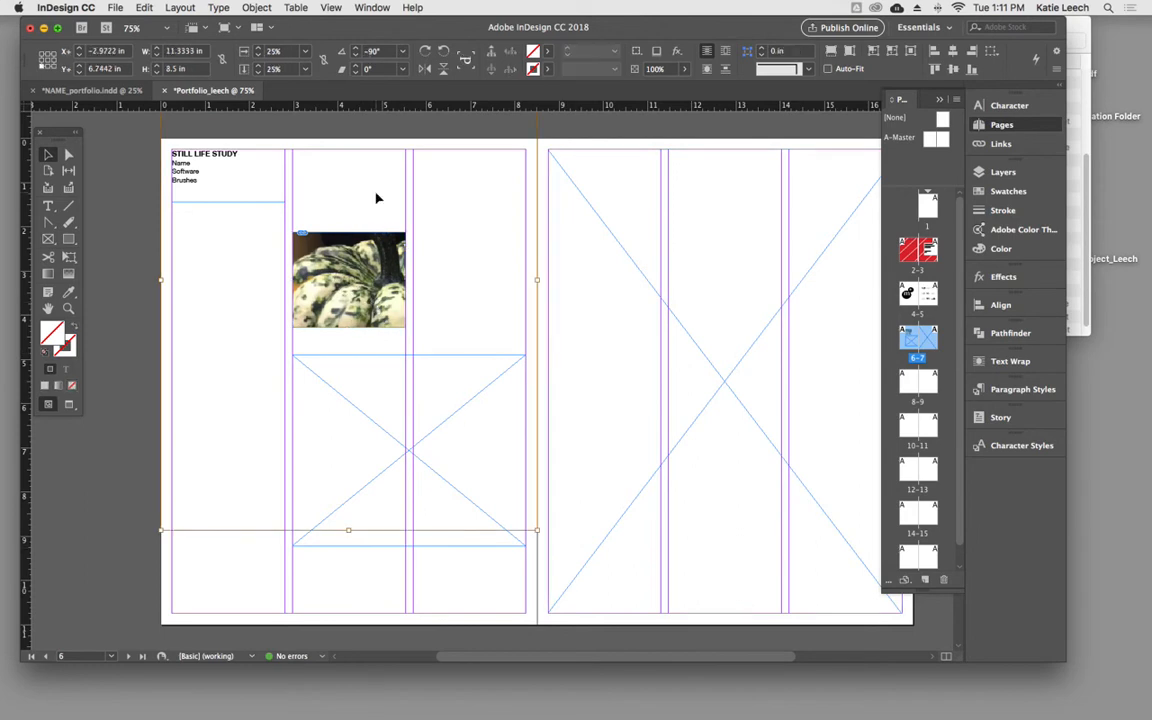
left_click(635, 491)
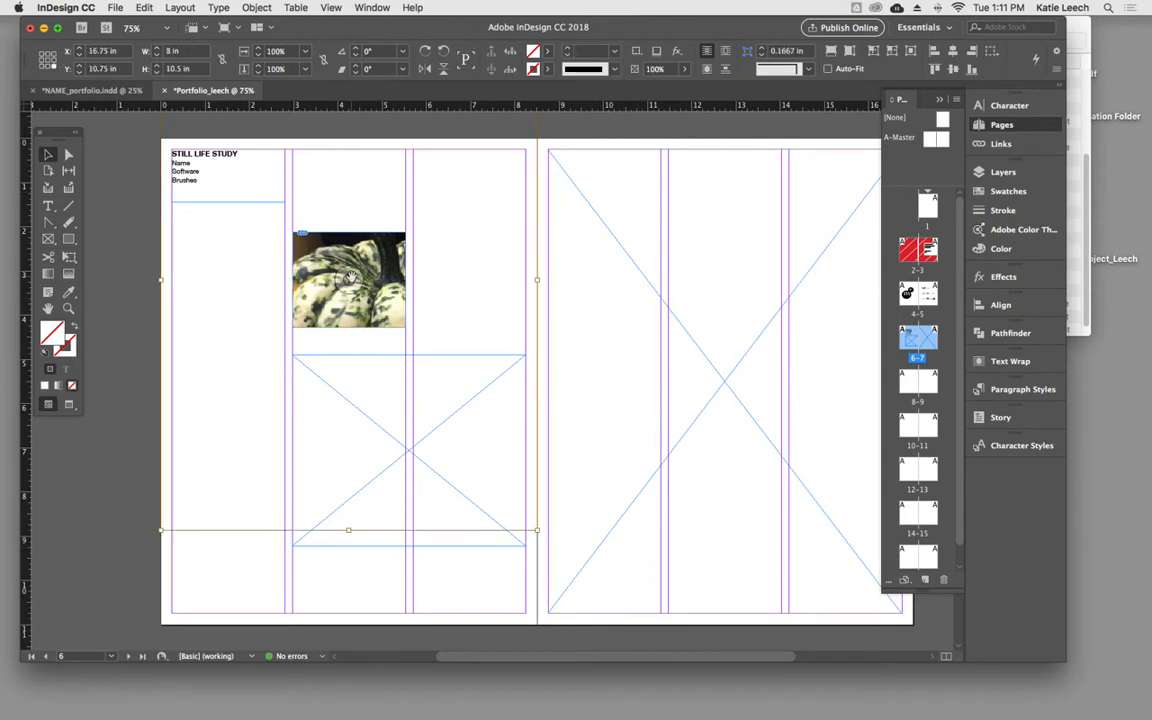
left_click(369, 282)
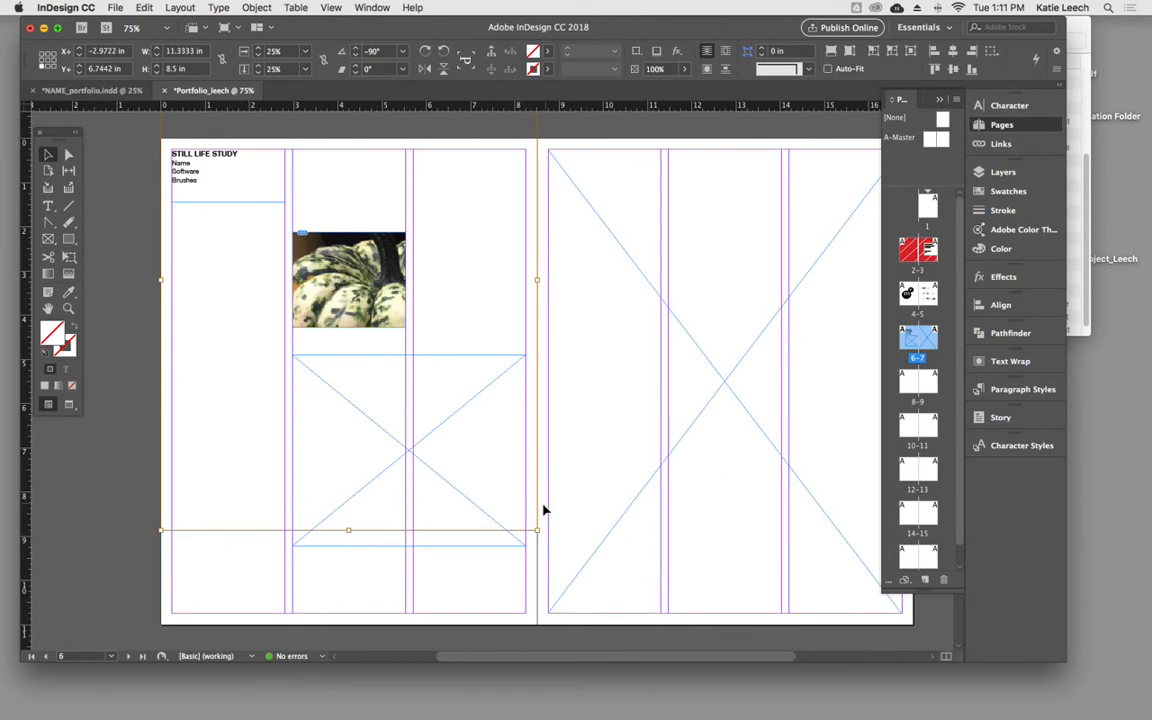
left_click_drag(535, 531, 408, 326)
mouse_move(359, 285)
left_mouse_down()
mouse_move(339, 307)
mouse_move(406, 306)
mouse_move(376, 304)
mouse_move(375, 293)
left_mouse_up()
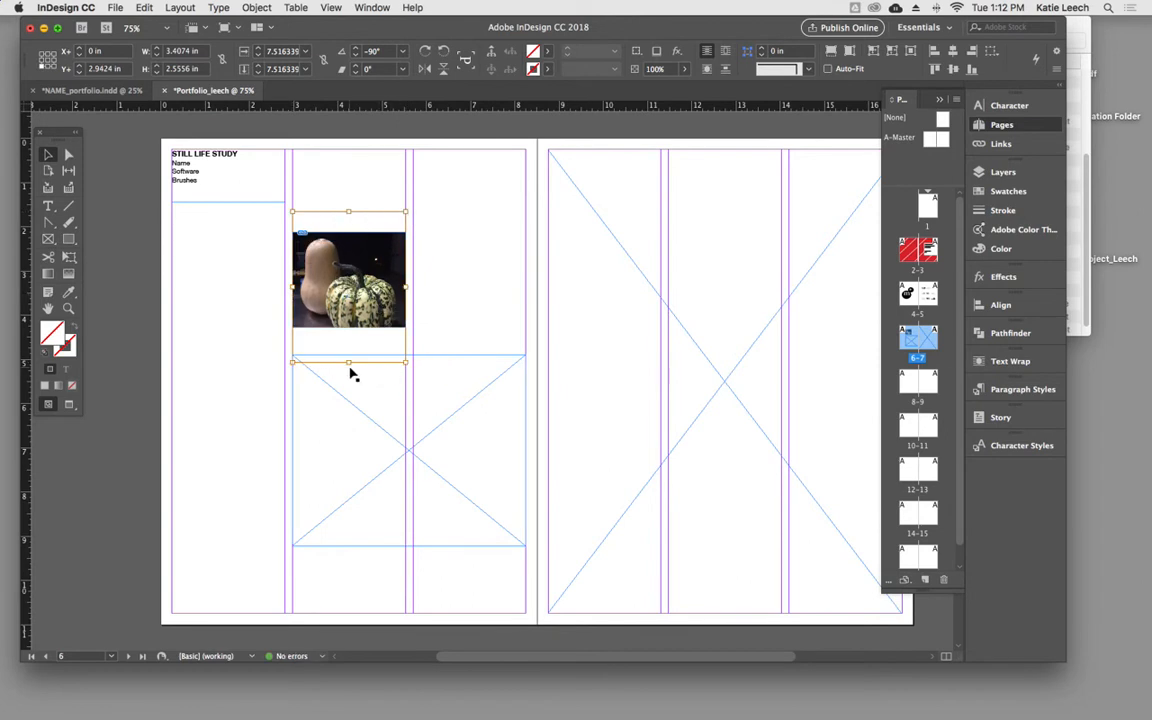
- Extend the photo's frame upward to a height of about 2.58 in and shift the picture up inside it
left_click(443, 290)
left_click(370, 254)
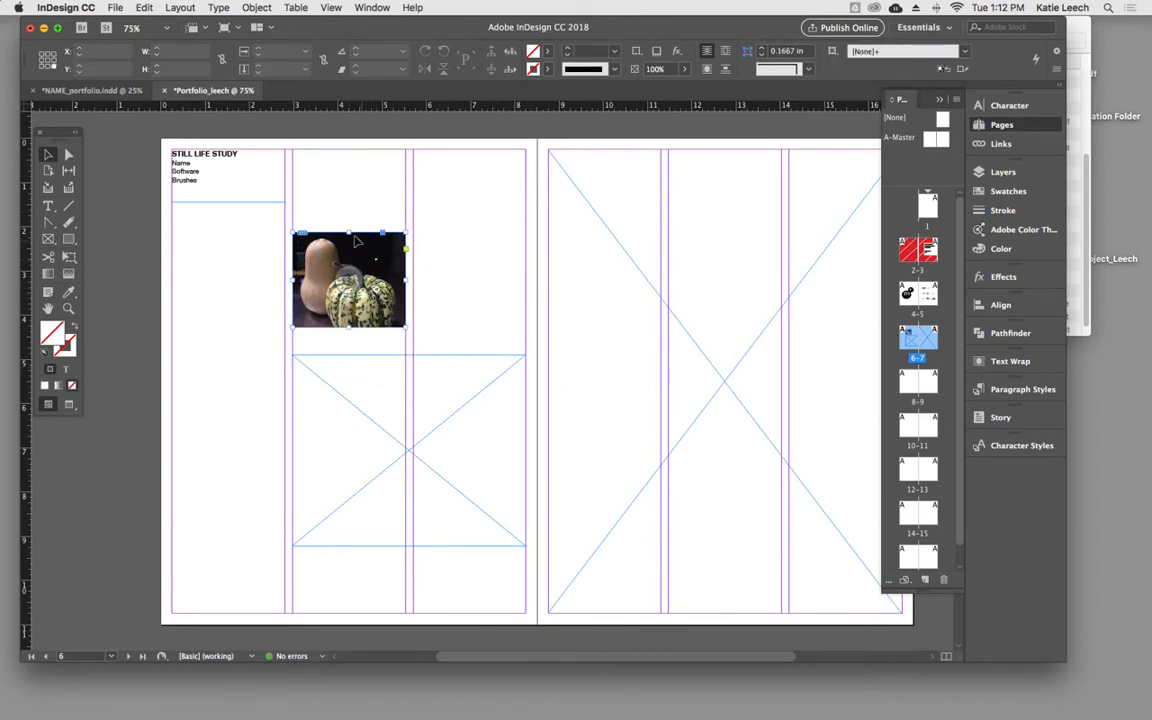
left_click_drag(349, 232, 350, 212)
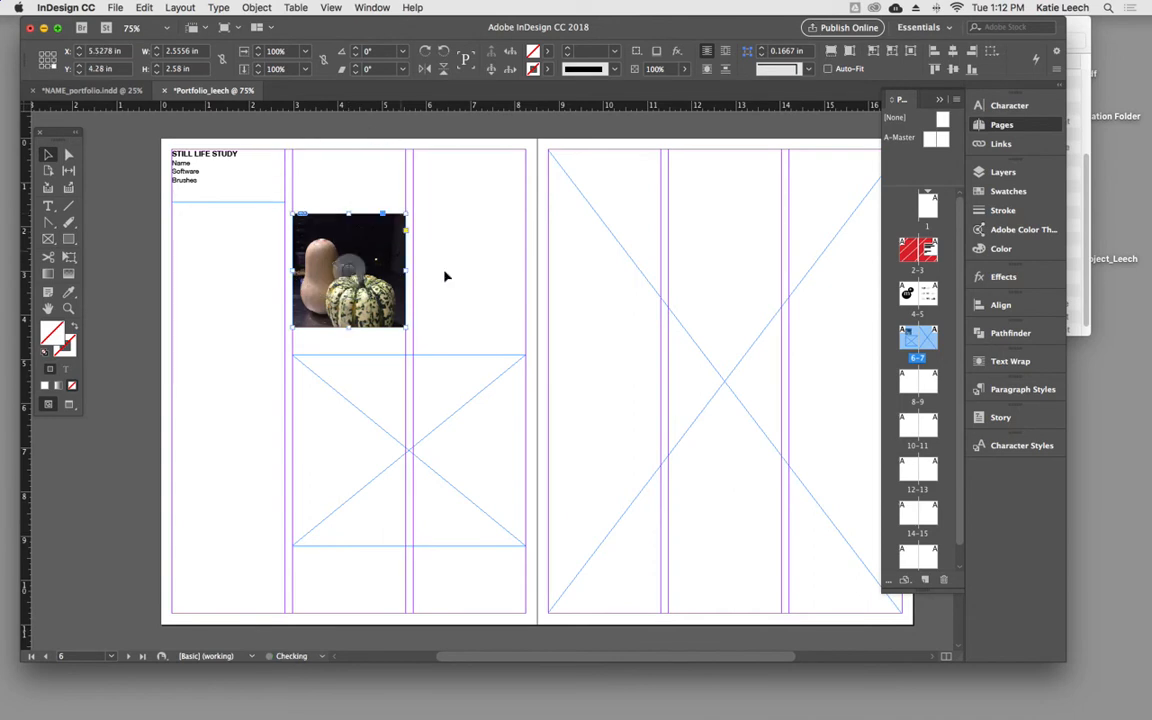
left_click(440, 265)
left_click(344, 286)
left_click(344, 286)
left_click(345, 285)
left_click_drag(345, 285, 351, 270)
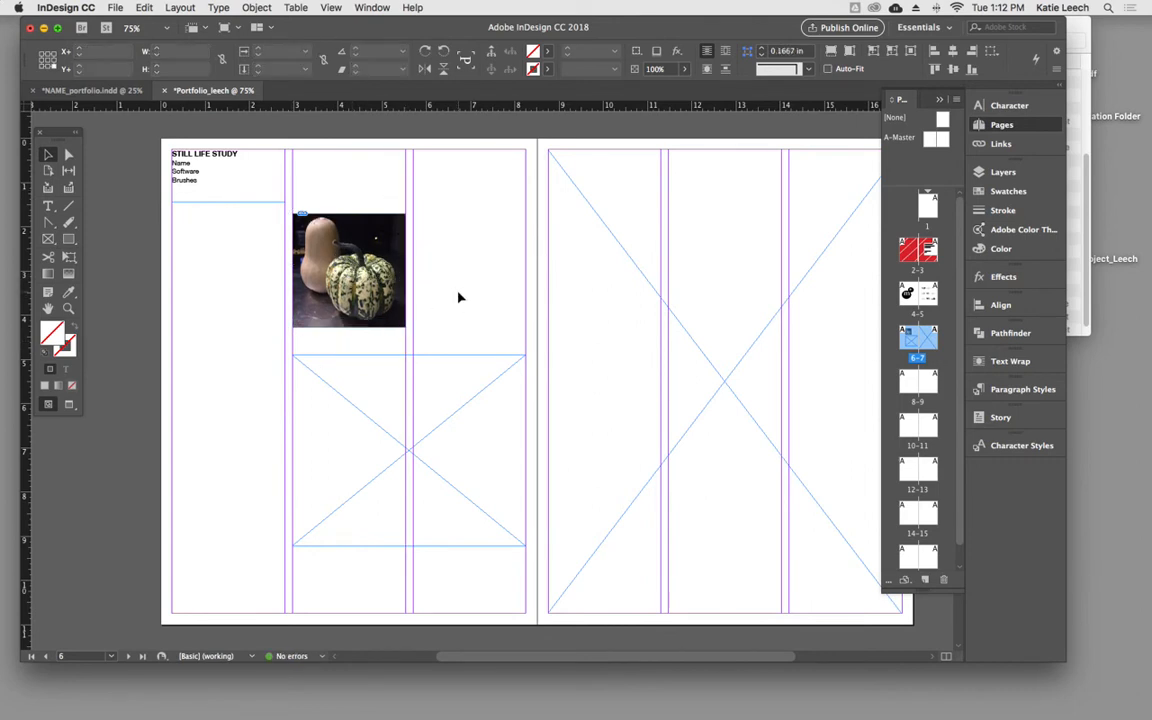
- Place Ai CRITIQUES _MB_Page_06.jpg from the IMAGE folder into the larger lower frame on page 6
left_click(386, 393)
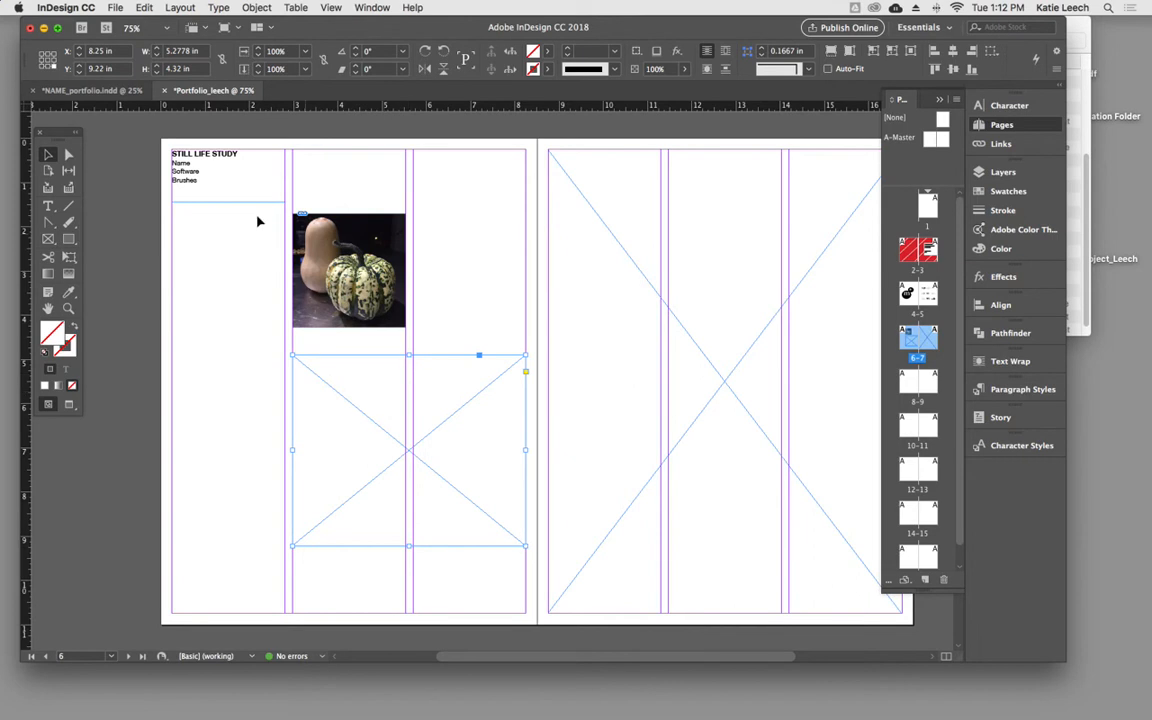
left_click(110, 12)
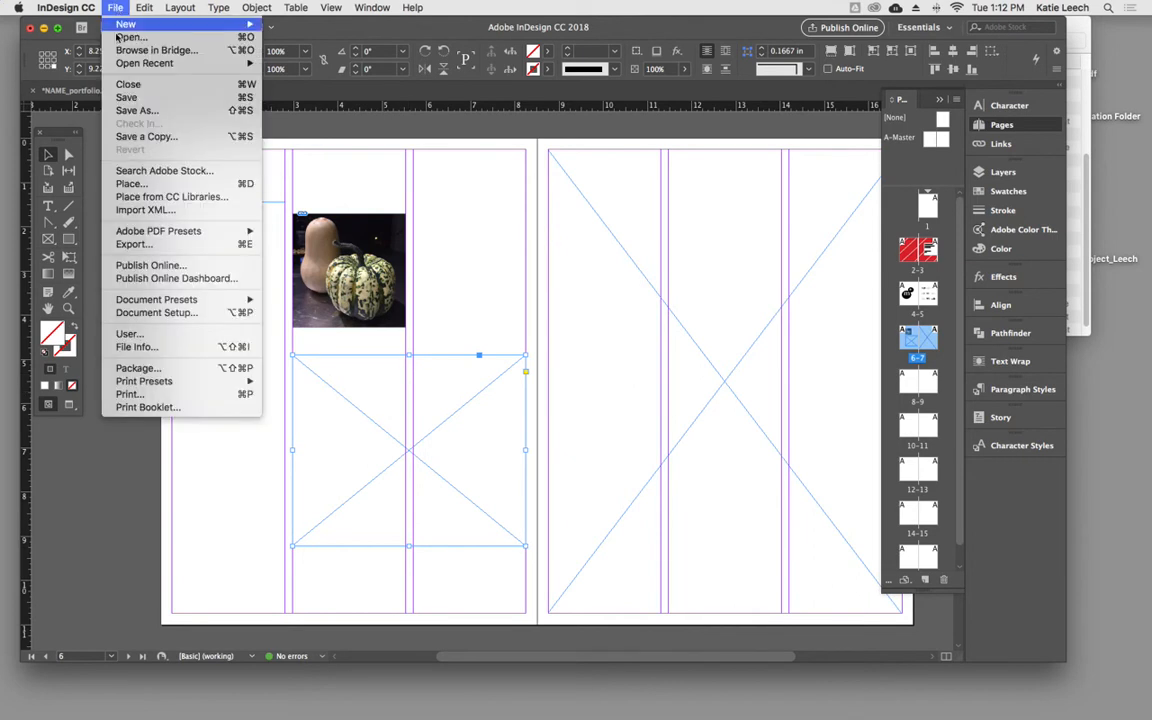
left_click(133, 185)
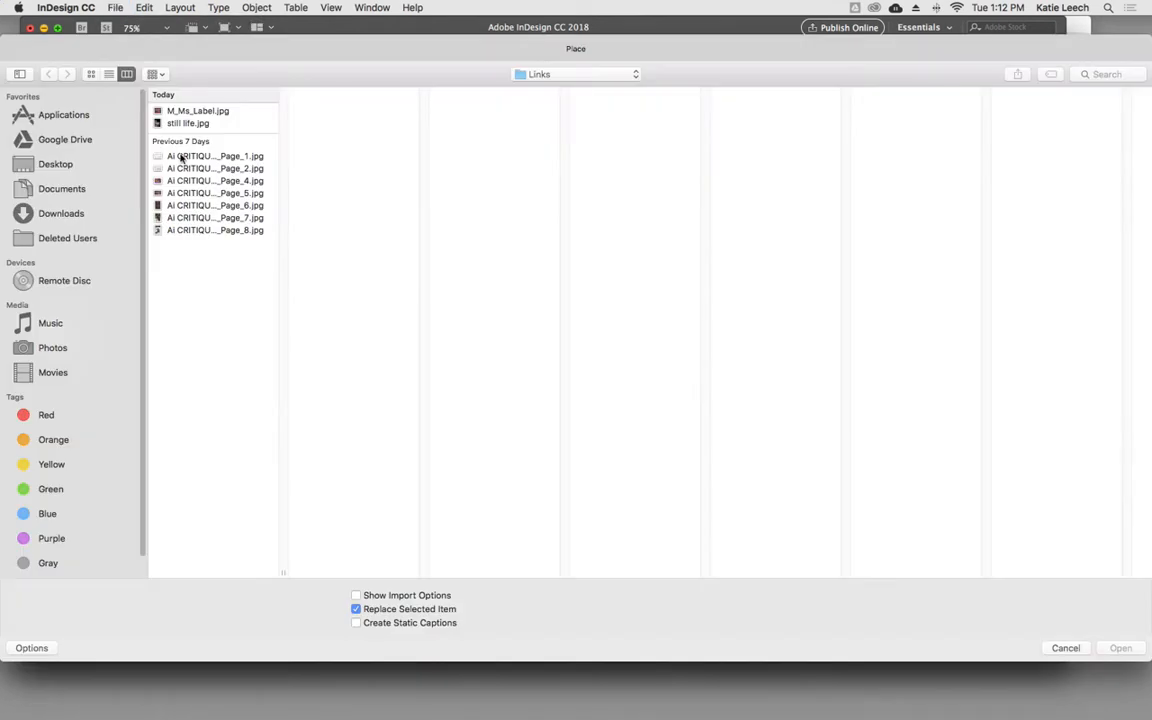
left_click(601, 74)
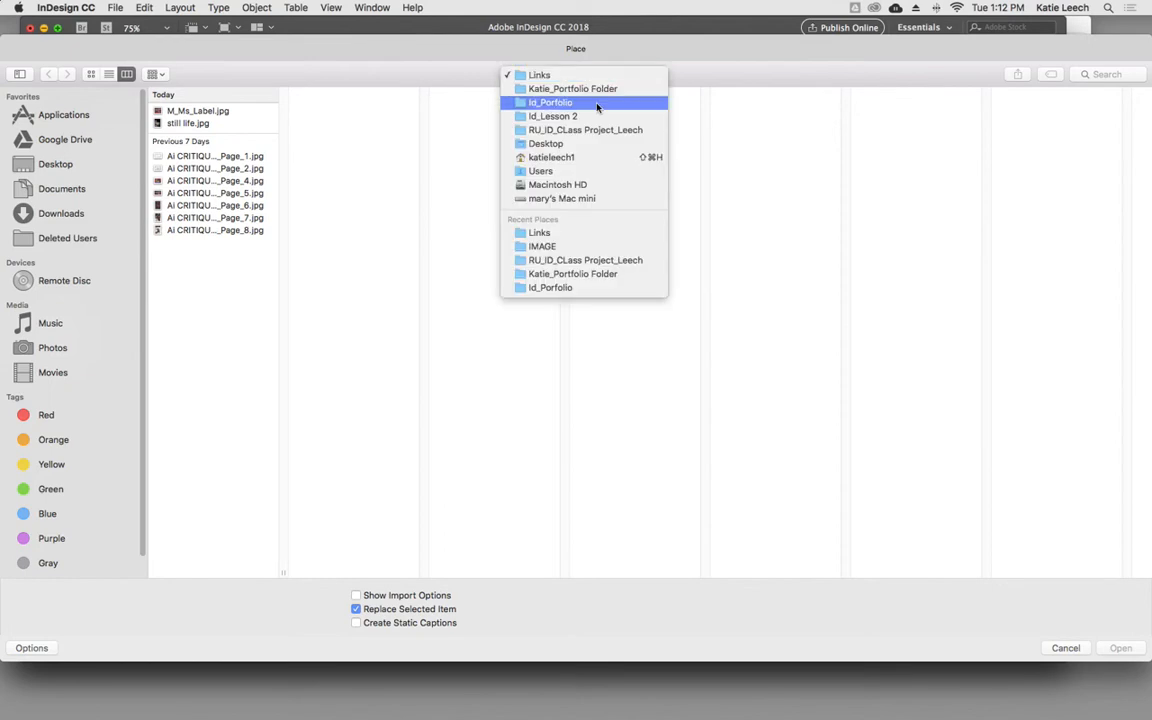
left_click(599, 116)
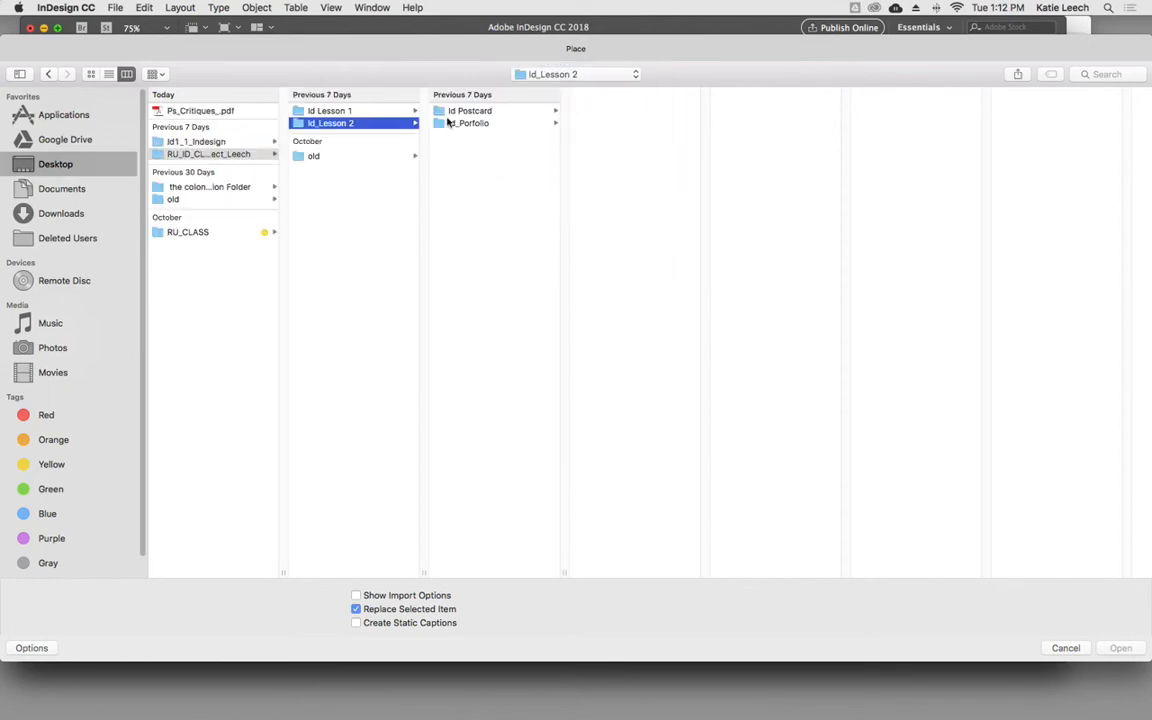
left_click(488, 124)
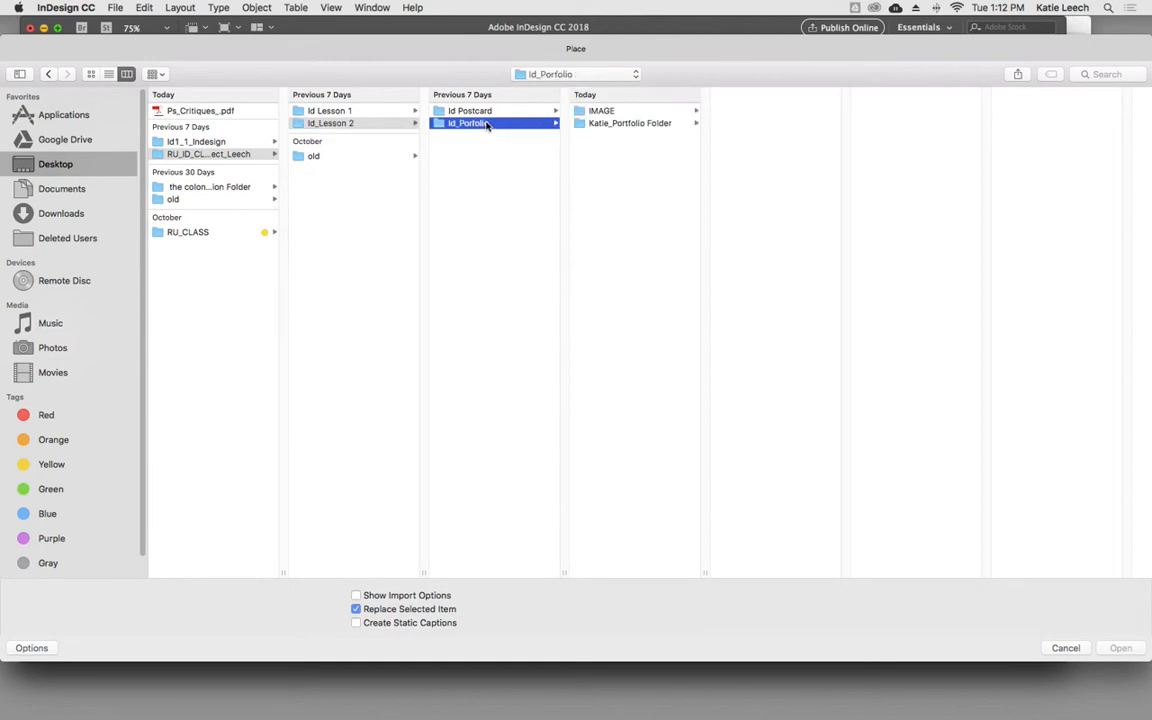
left_click(606, 111)
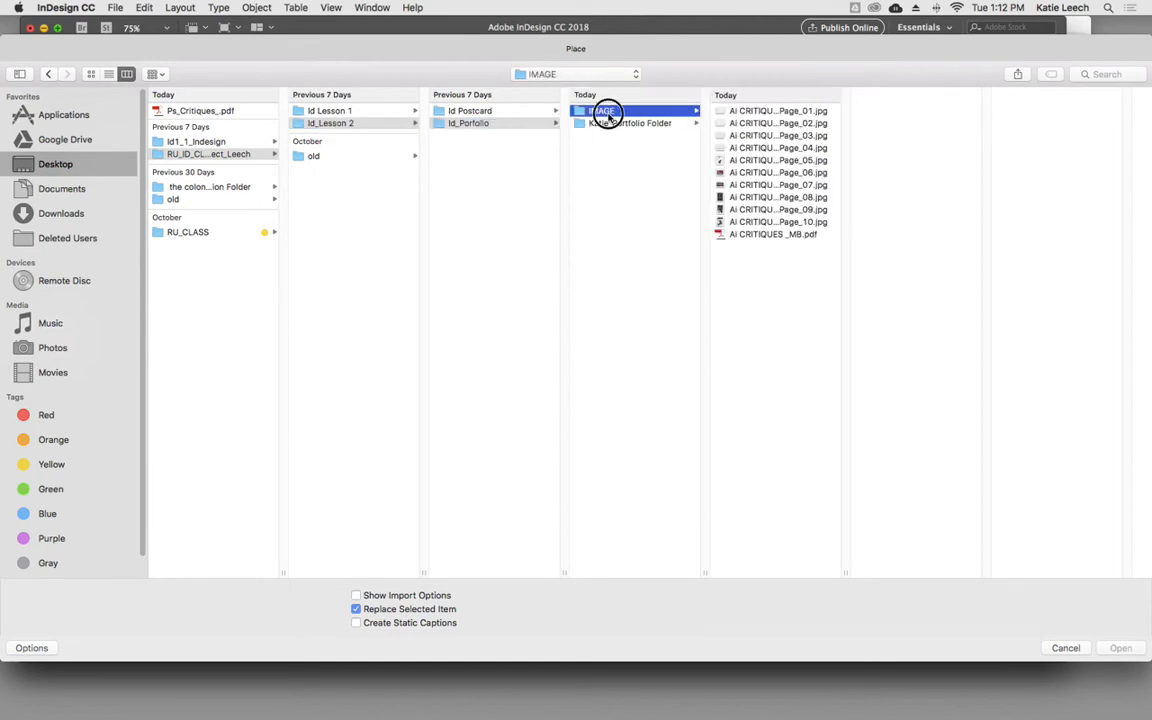
left_click(744, 174)
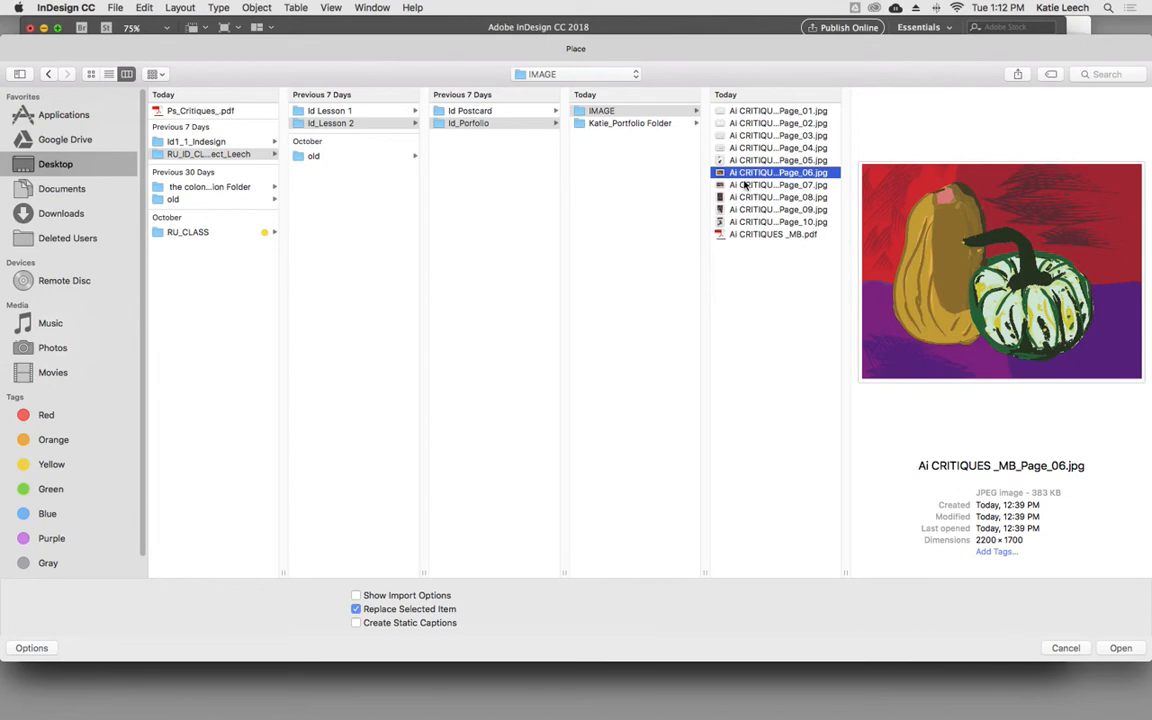
left_click(745, 187)
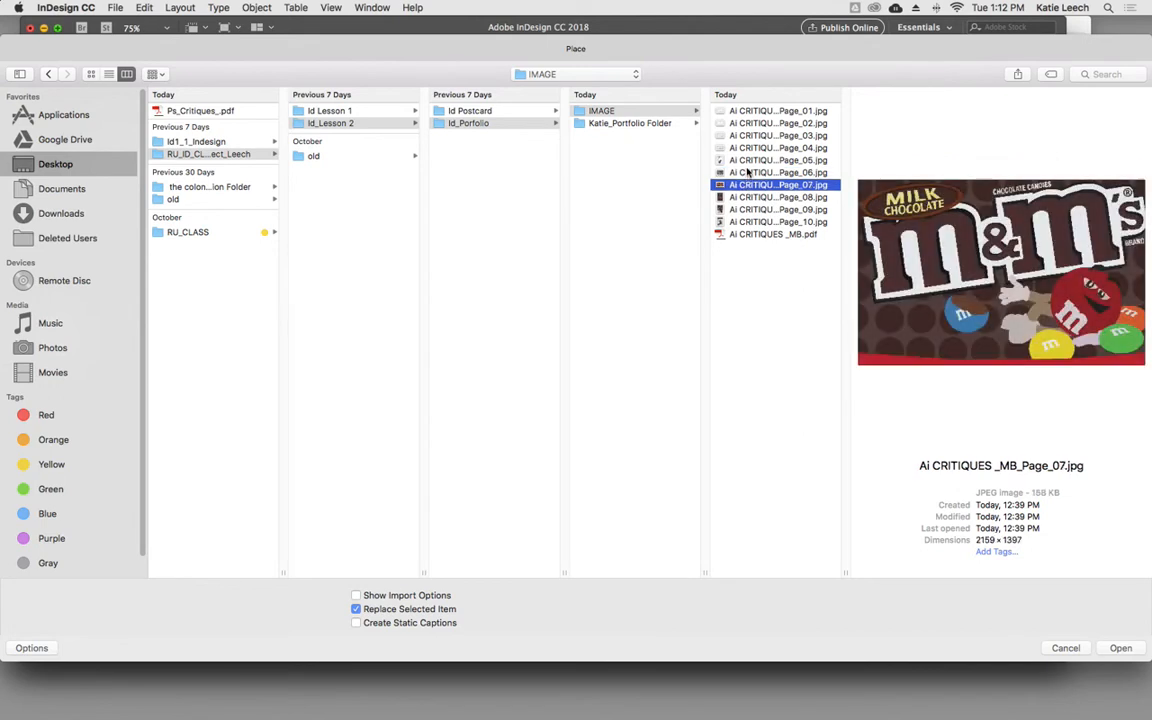
key("Up")
left_click(1120, 648)
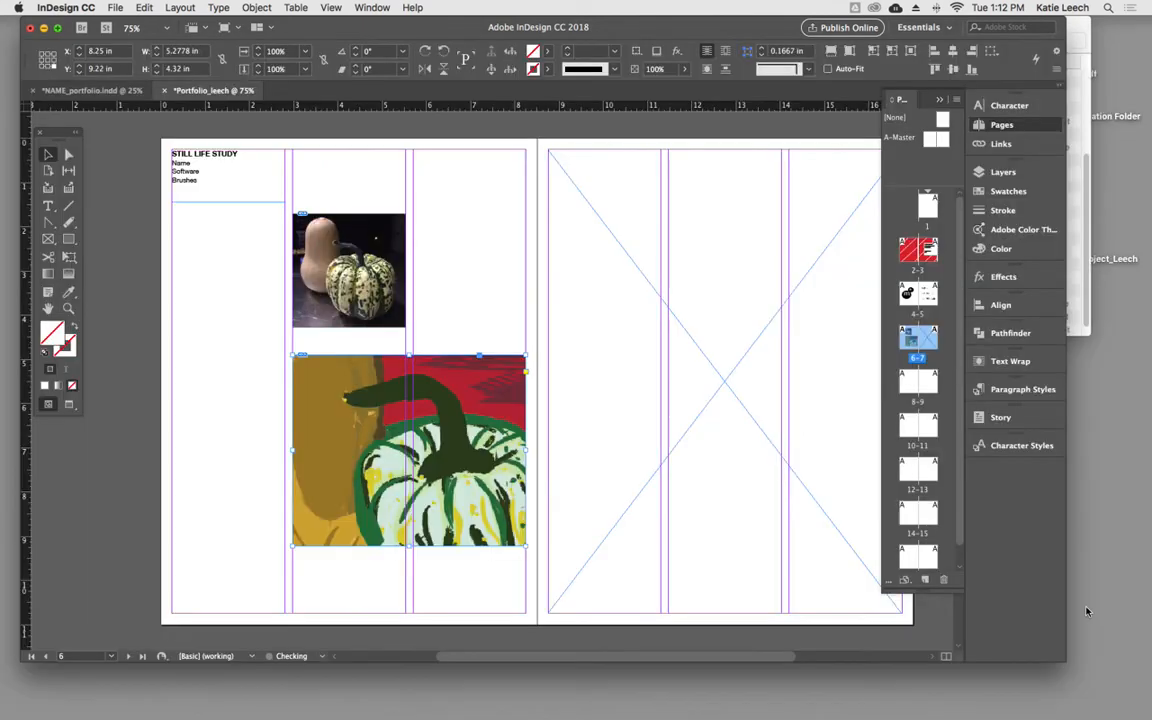
- Scale down the squash painting inside the larger lower frame on page 6, keeping the frame's size
double_click(349, 428)
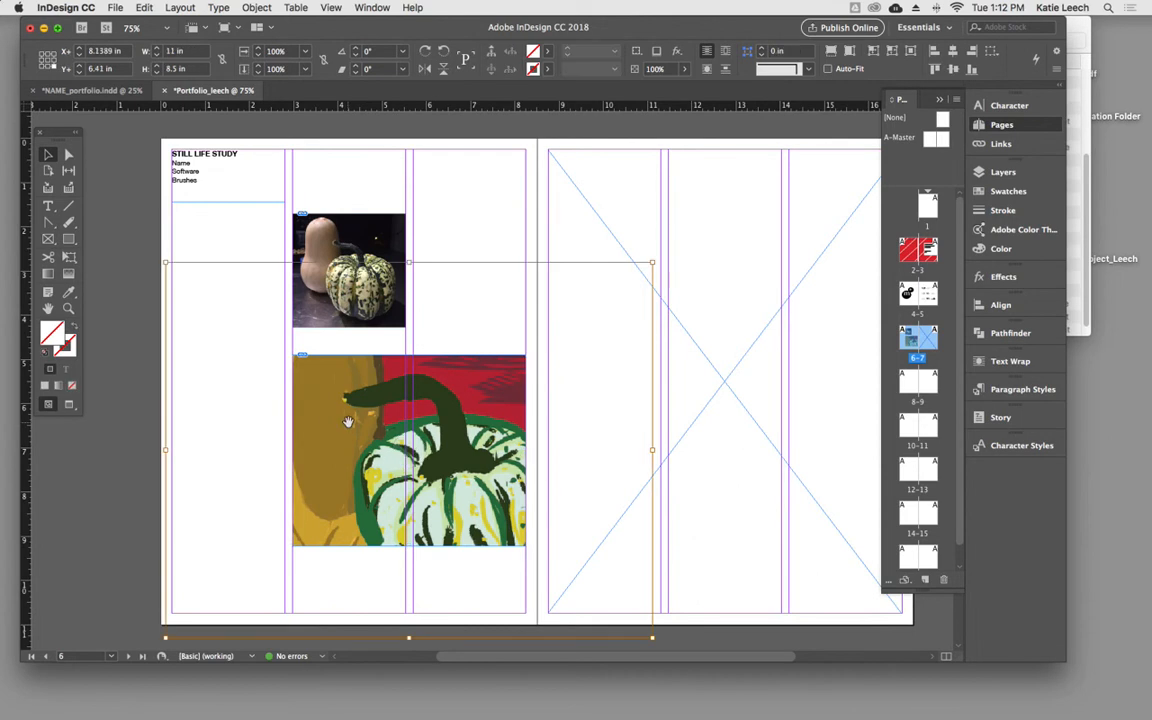
double_click(654, 262)
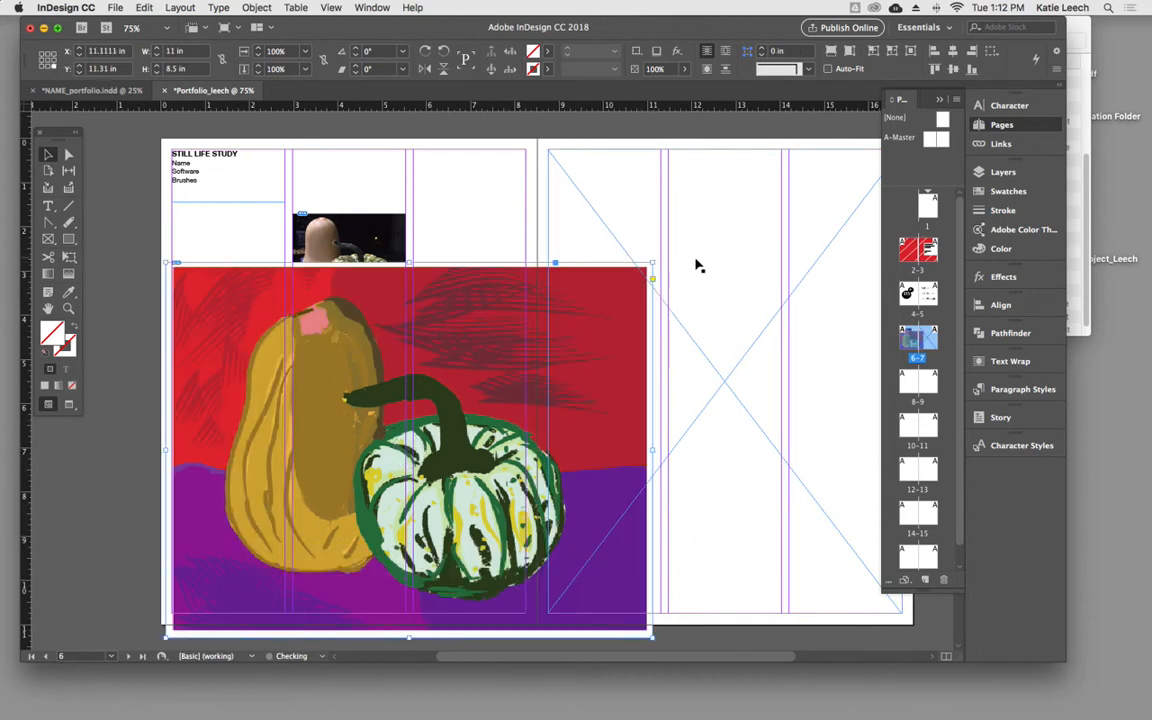
key("super+z")
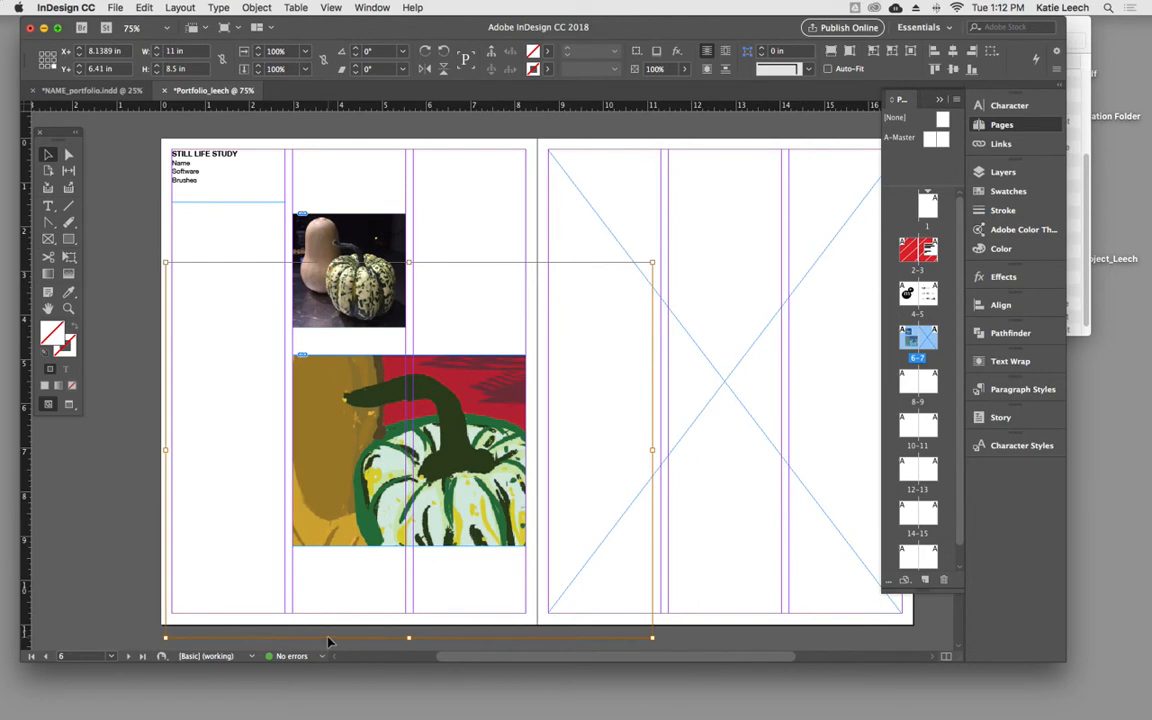
- Scale the squash painting to about 52.7% so the whole composition shows in the lower frame on page 6
left_click_drag(652, 263, 533, 350)
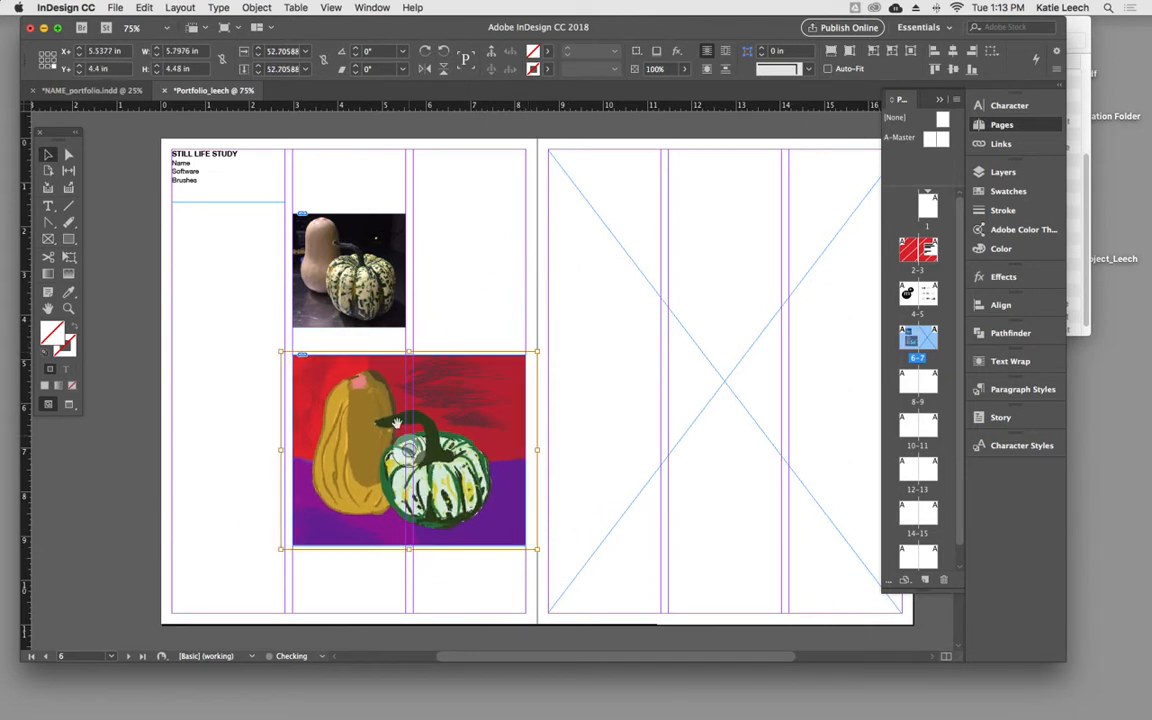
left_click(393, 340)
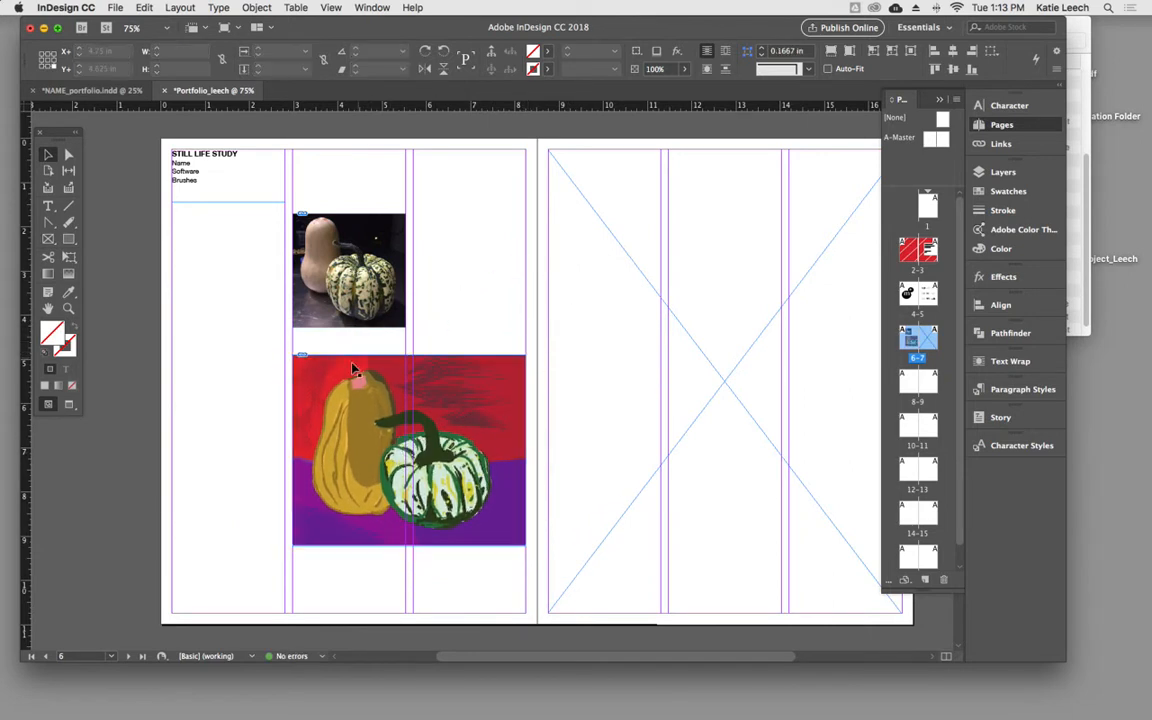
- Place Ai CRITIQUES _MB_Page_06.jpg from the IMAGE folder into the full-page frame on page 7
left_click(687, 441)
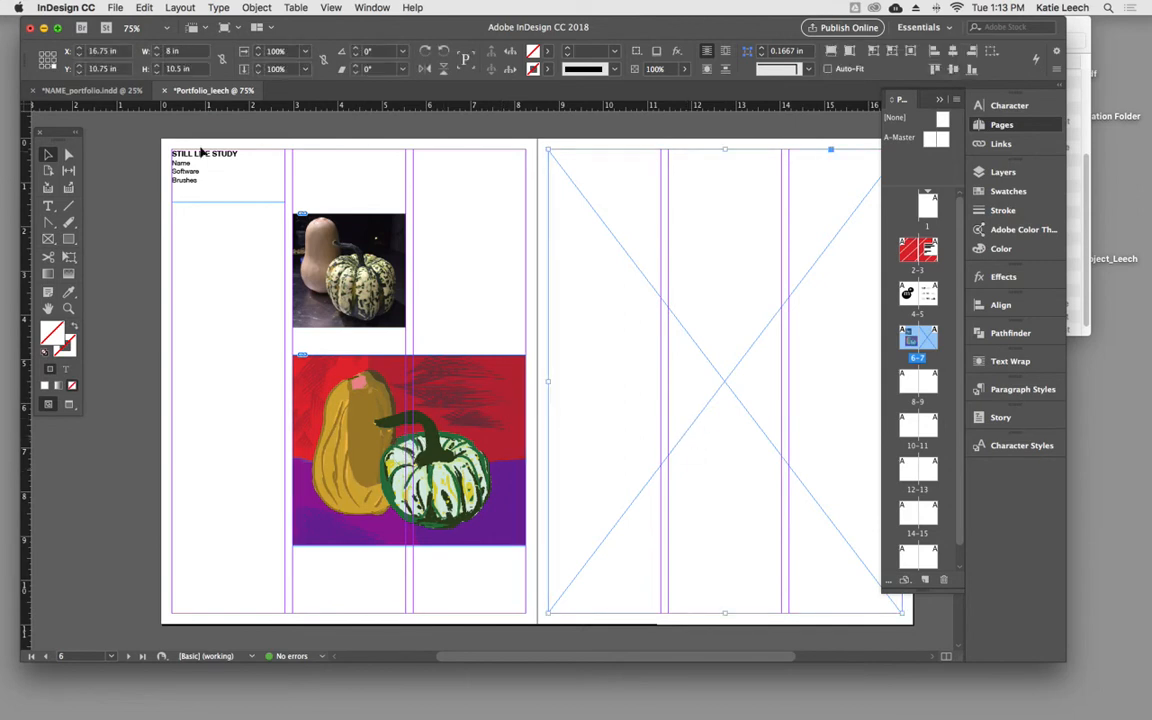
left_click(115, 7)
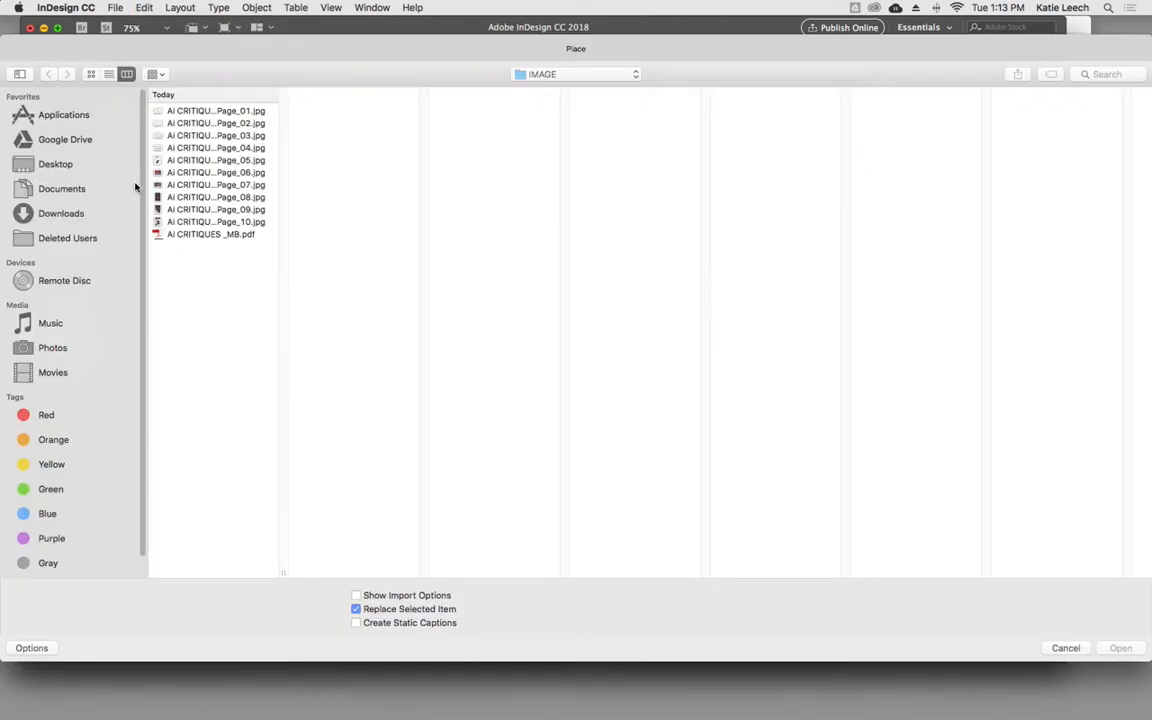
left_click(195, 173)
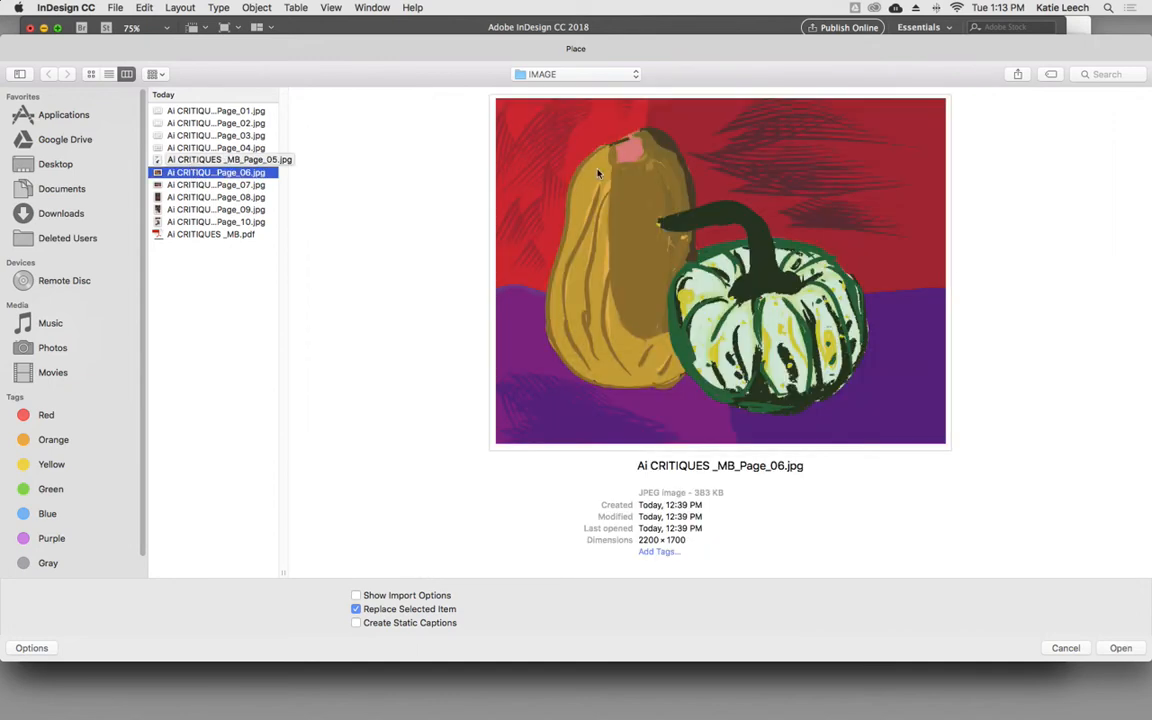
left_click(1119, 648)
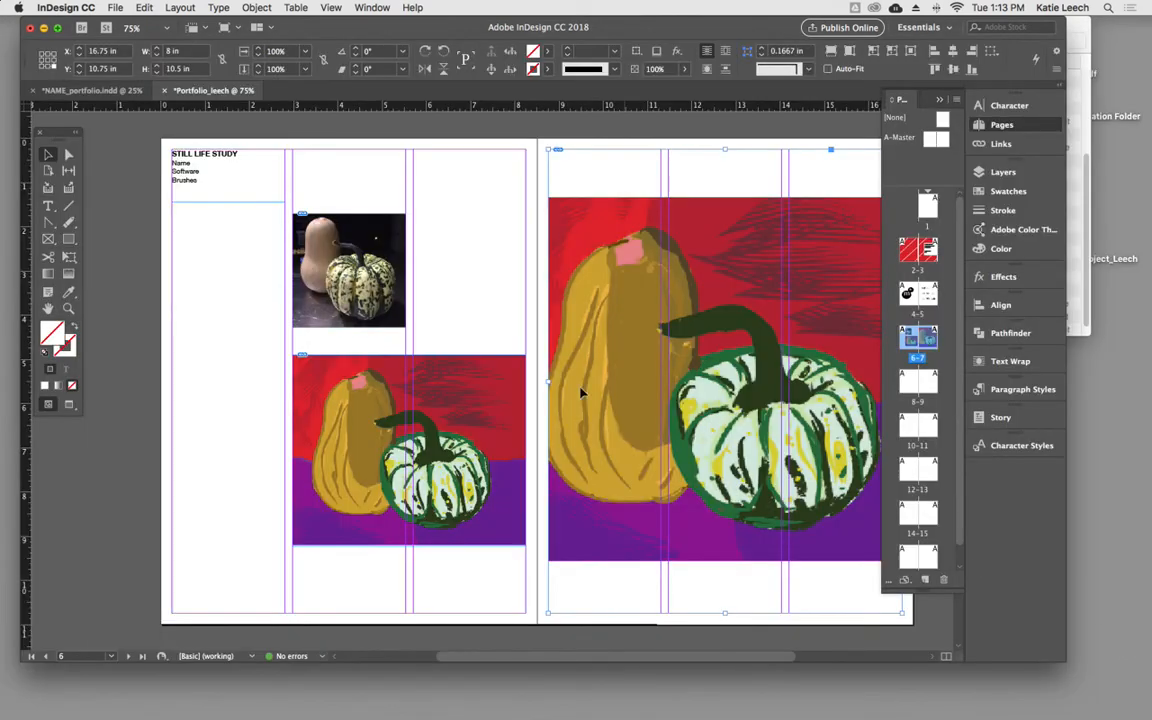
- Enlarge the squash painting inside the page 7 frame until it nearly fills the frame's height
scroll(594, 303, "right", 5)
scroll(594, 303, "down", 1)
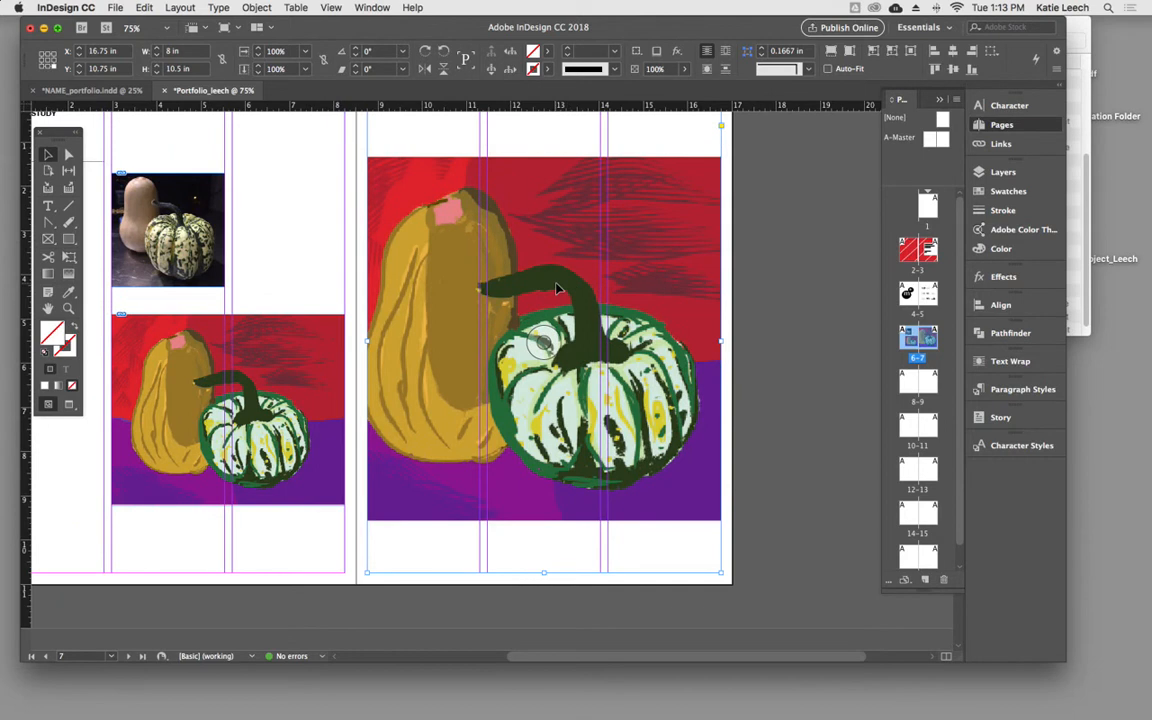
key("super+minus")
left_click(577, 346)
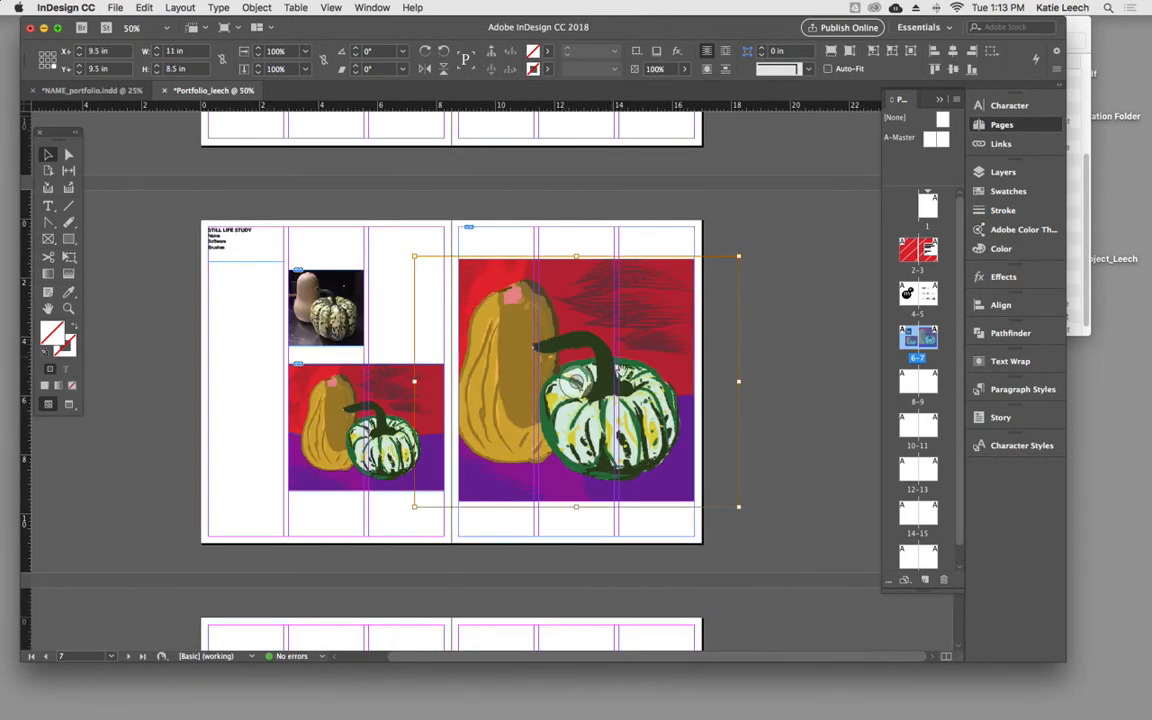
left_click_drag(738, 507, 778, 537)
double_click(660, 381)
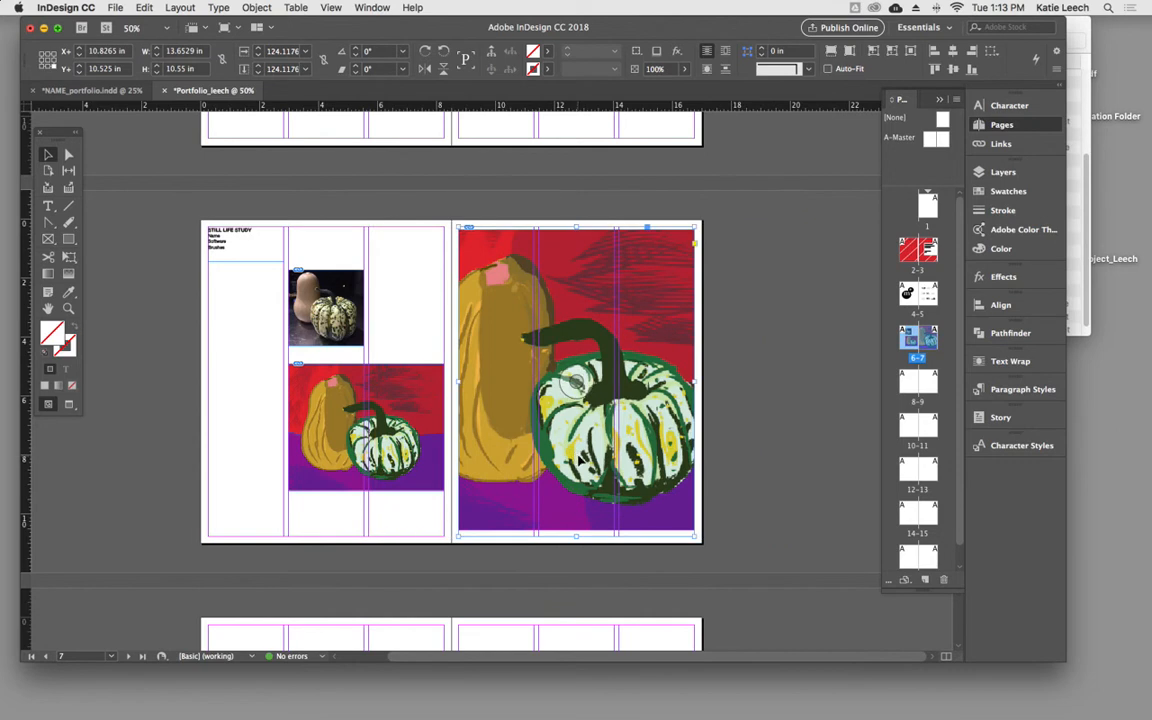
- Shift the painting up to the top edge of its page 7 frame, and move the frame down to Y 11 in
double_click(648, 384)
left_click_drag(648, 385, 652, 392)
left_click(759, 473)
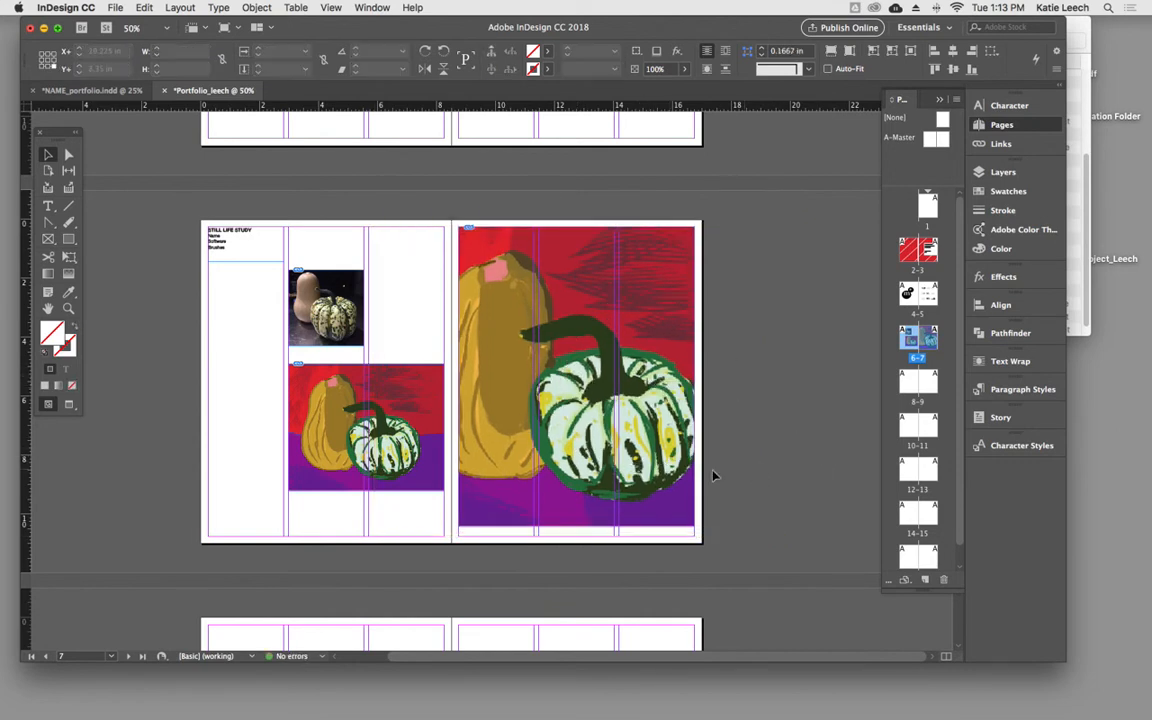
left_click_drag(523, 338, 520, 338)
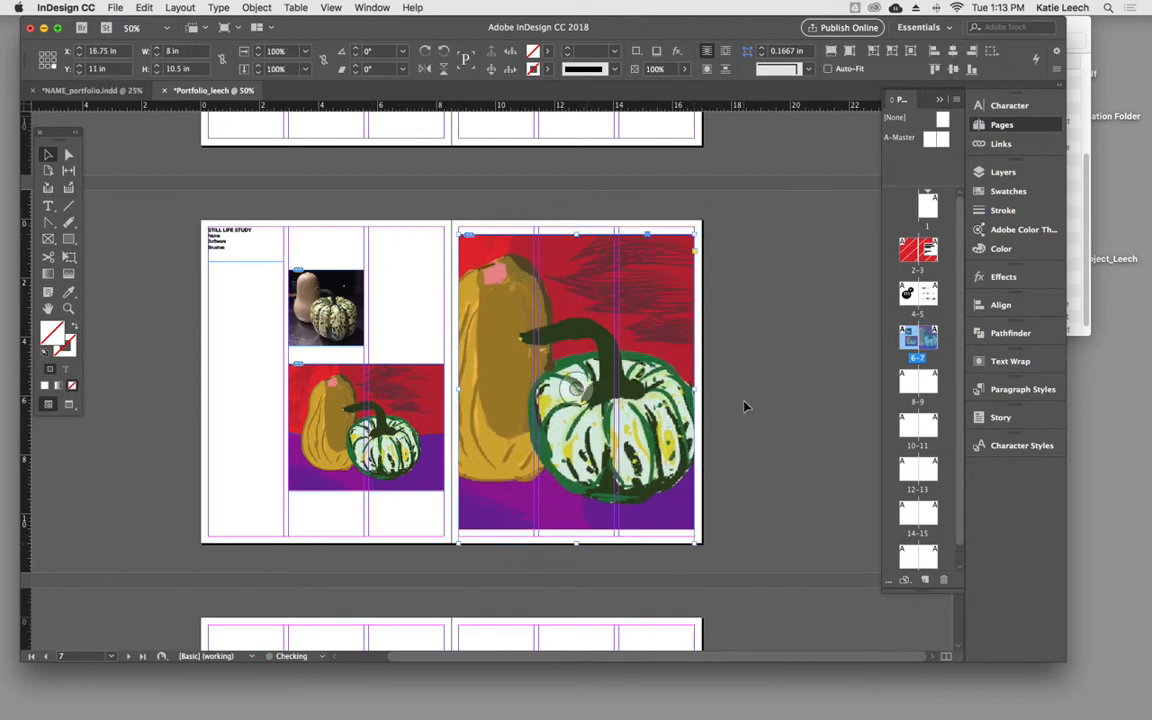
left_click(755, 407)
- Compare the layouts of the monogram spread, the still life spread and the blank spread on pages 8–9
left_click_drag(451, 364, 475, 359)
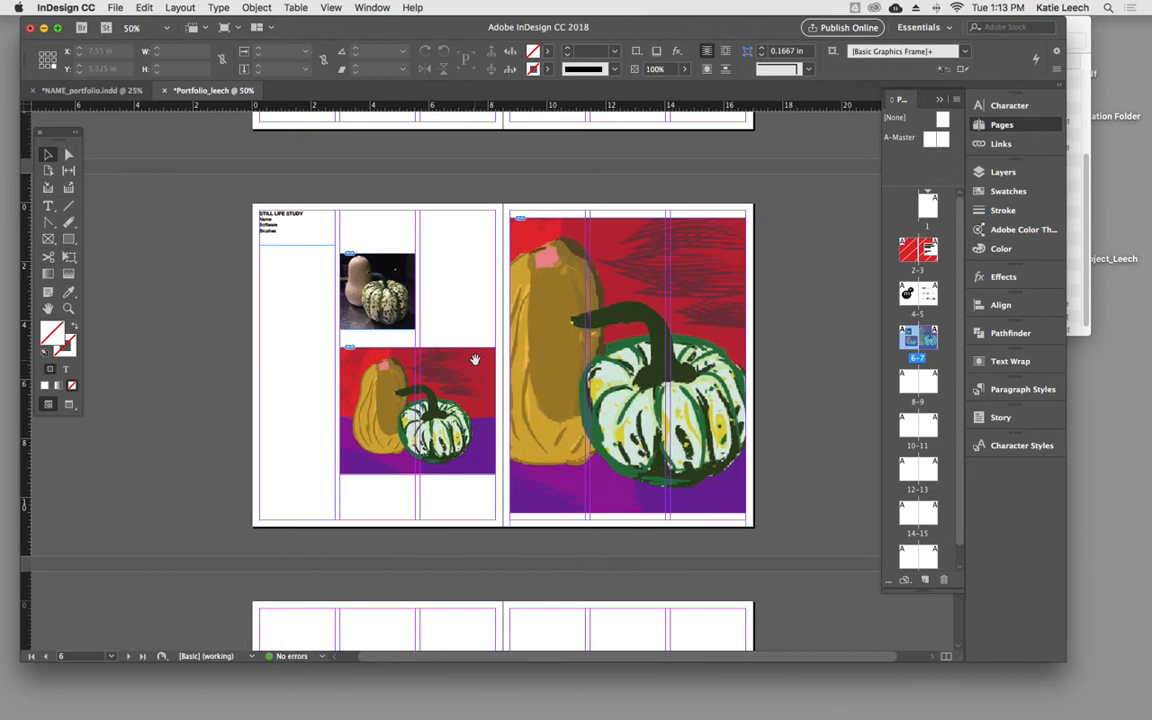
scroll(340, 383, "up", 10)
scroll(340, 383, "down", 2)
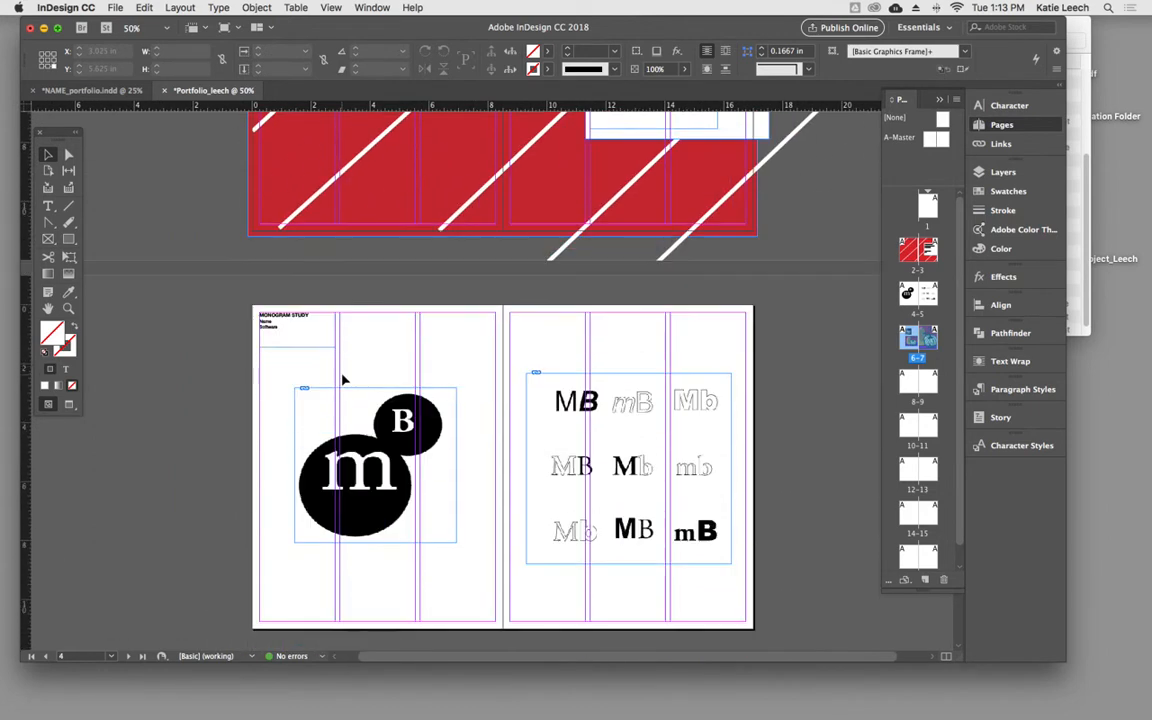
scroll(340, 383, "down", 8)
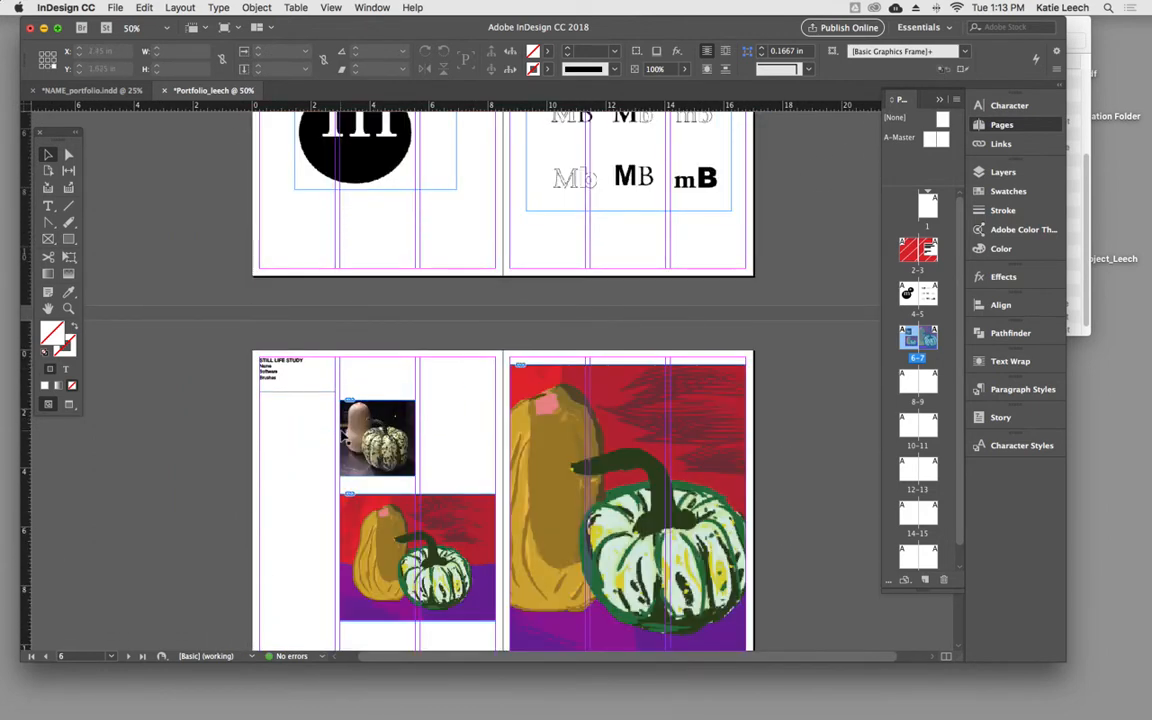
scroll(342, 437, "down", 5)
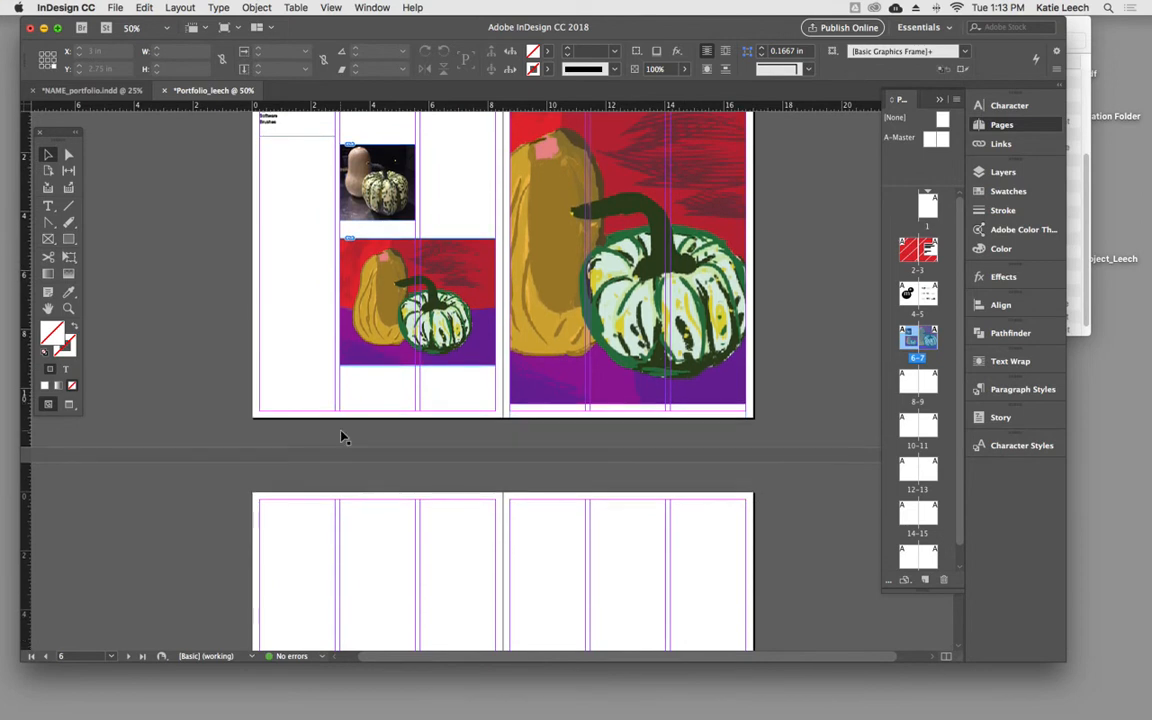
scroll(342, 437, "up", 1)
scroll(342, 437, "up", 2)
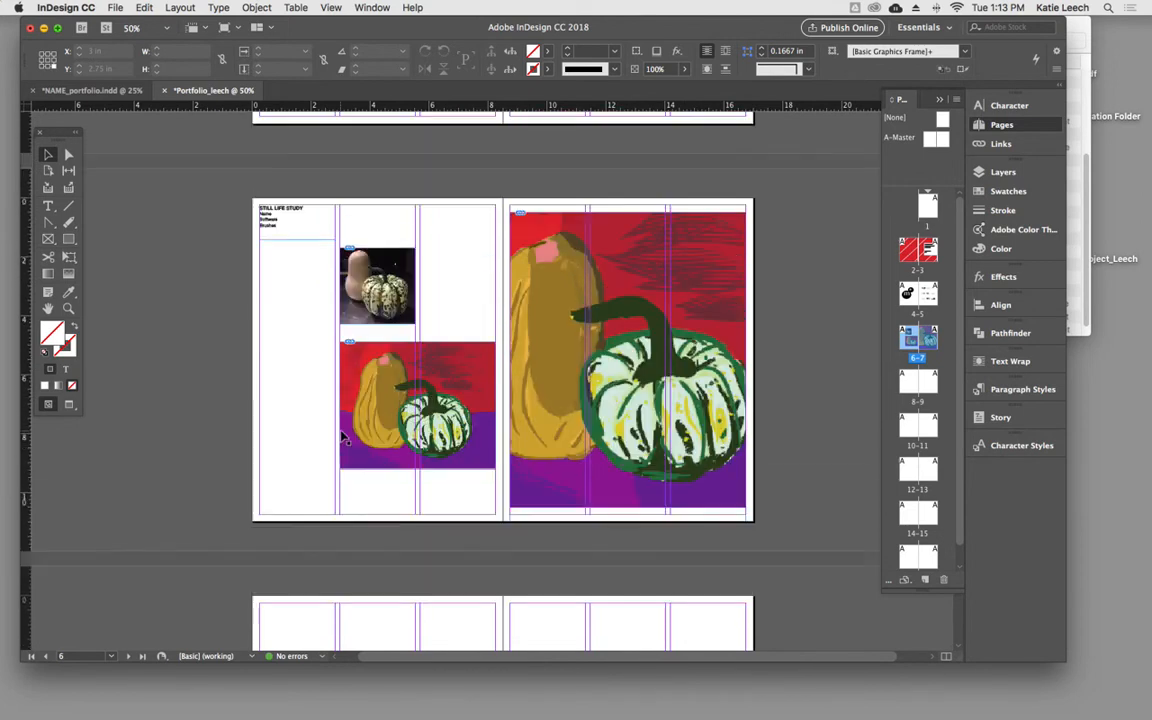
left_click(290, 231)
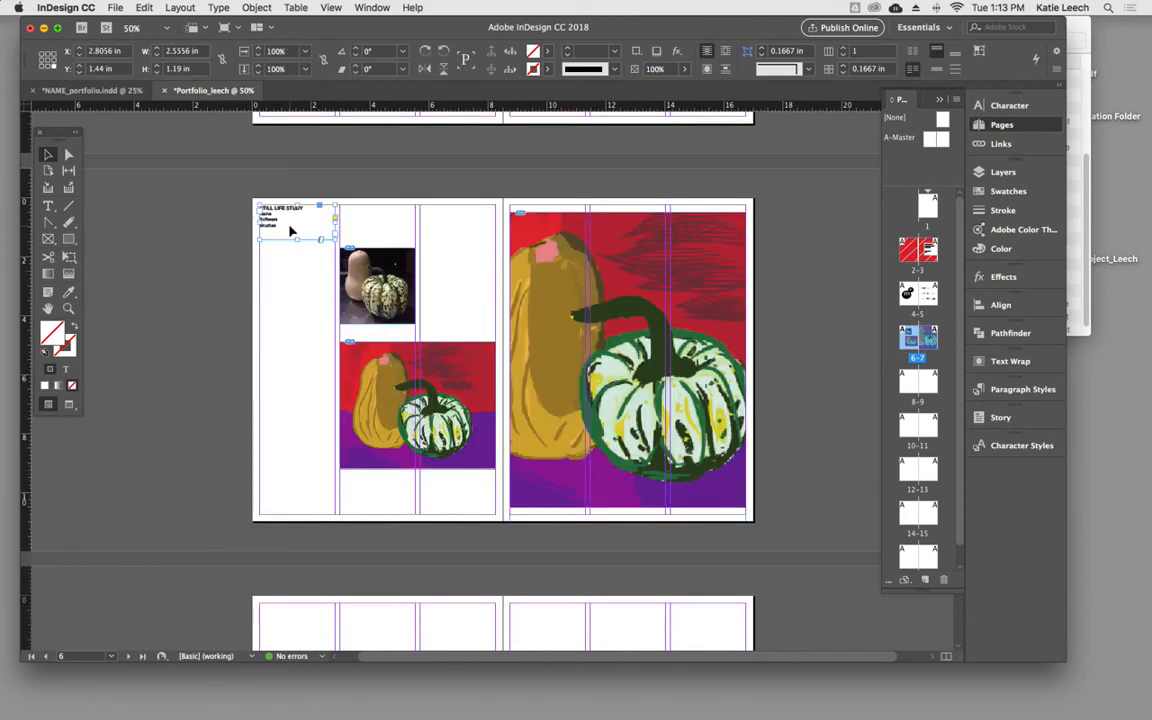
scroll(250, 391, "down", 8)
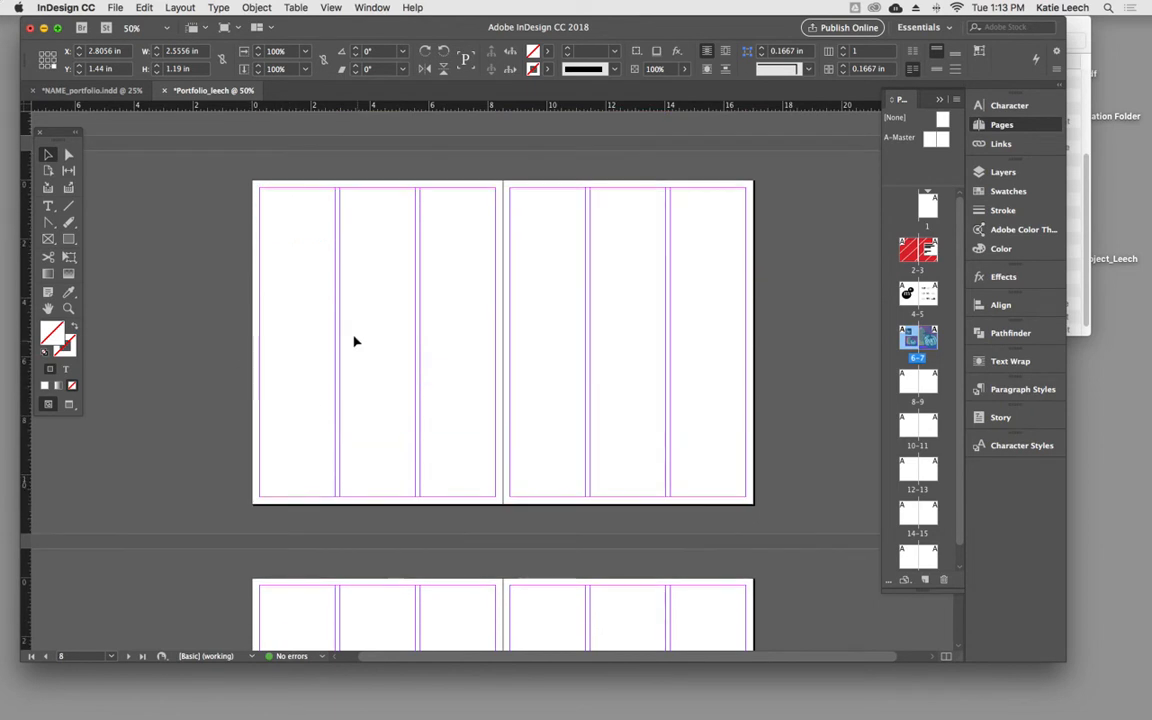
left_click(312, 335)
scroll(312, 337, "up", 9)
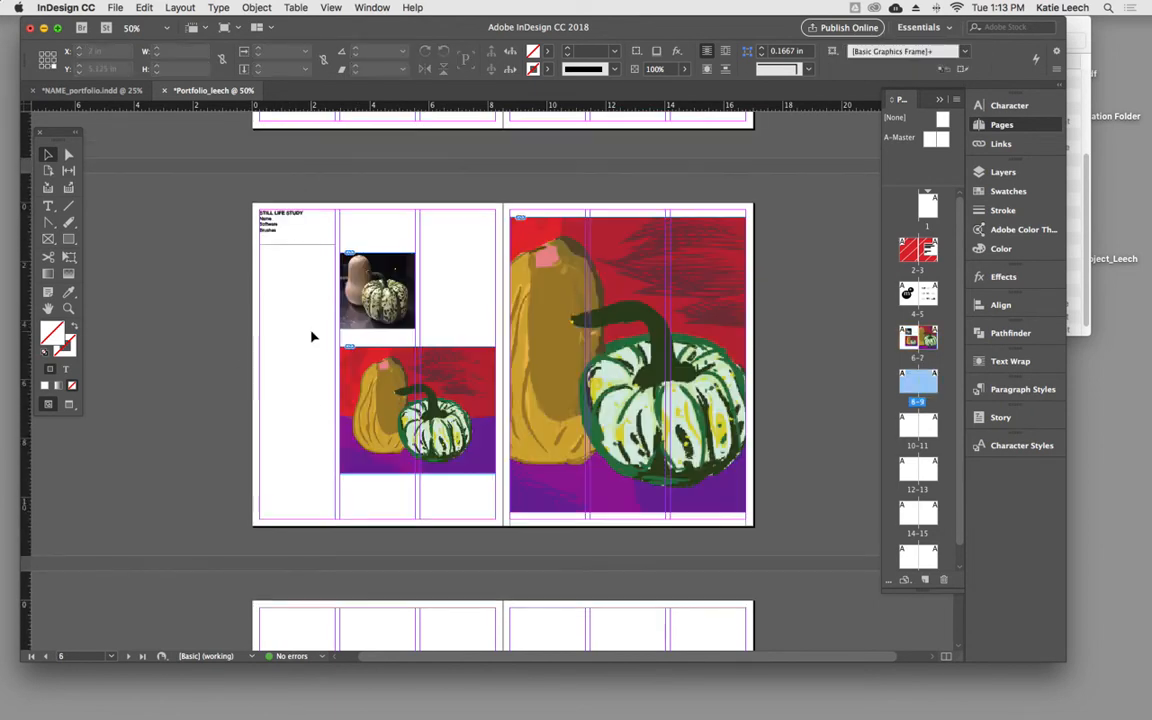
- Copy the heading text frame and all three image frames from pages 6–7, and make pages 8–9 the active spread
left_click_drag(241, 225, 676, 522)
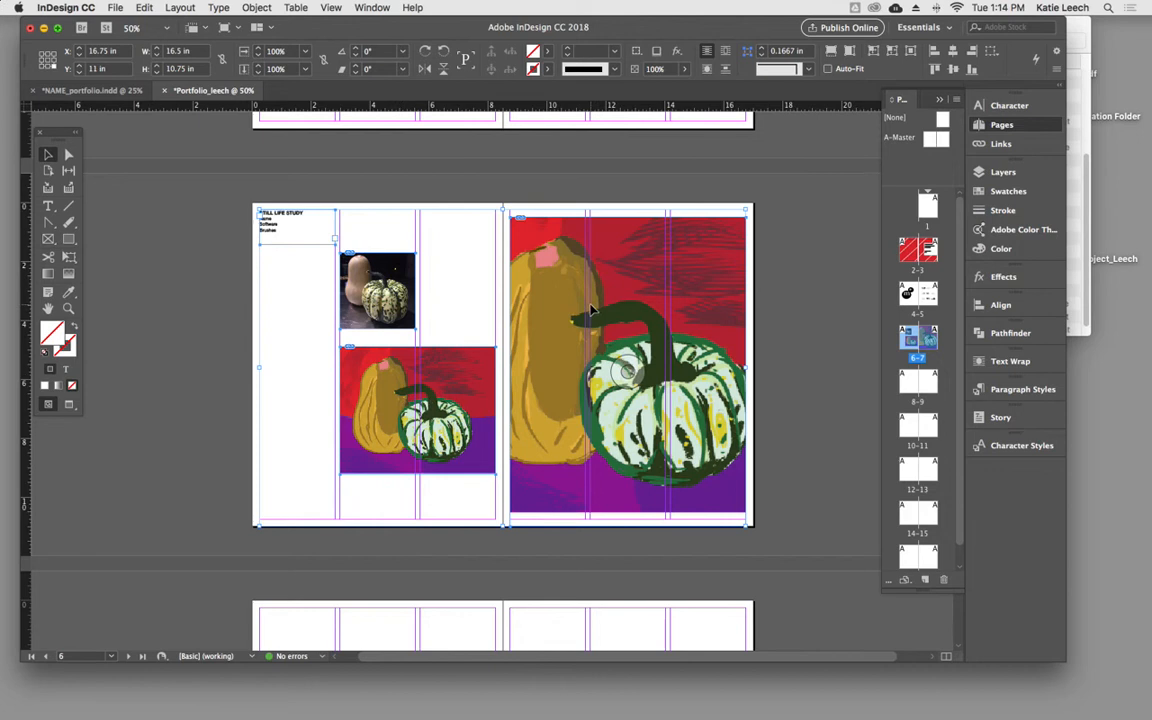
left_click(115, 8)
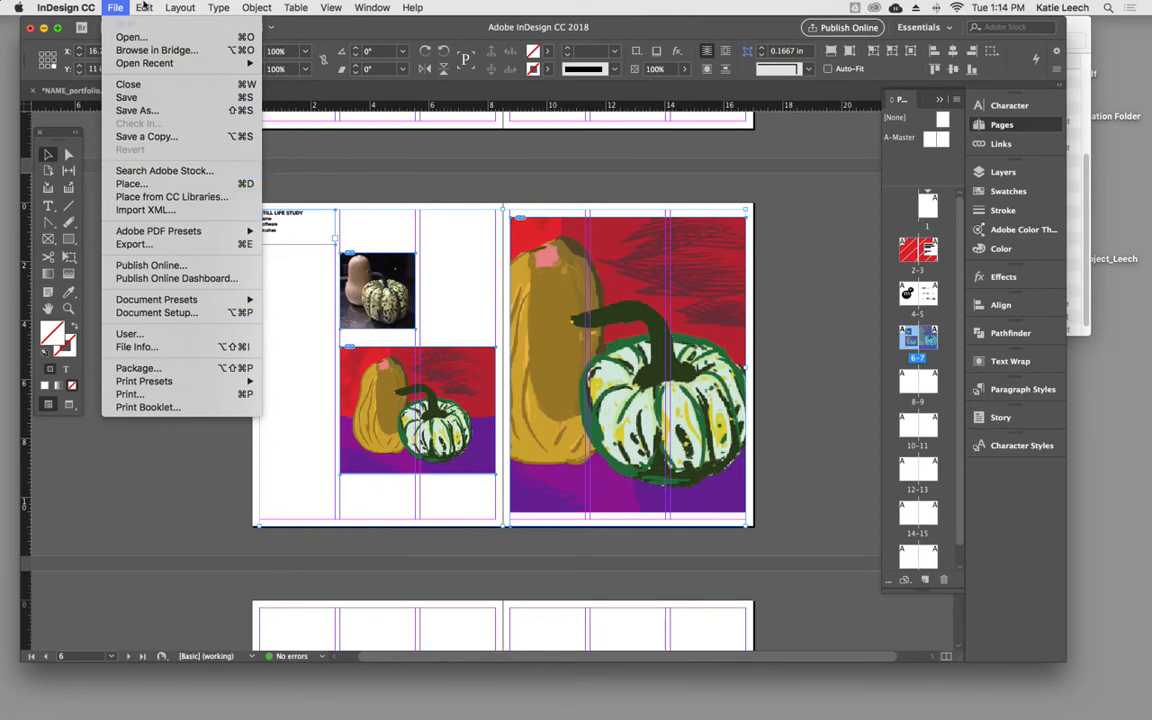
mouse_move(147, 7)
left_click(175, 86)
scroll(351, 420, "down", 5)
left_click(347, 382)
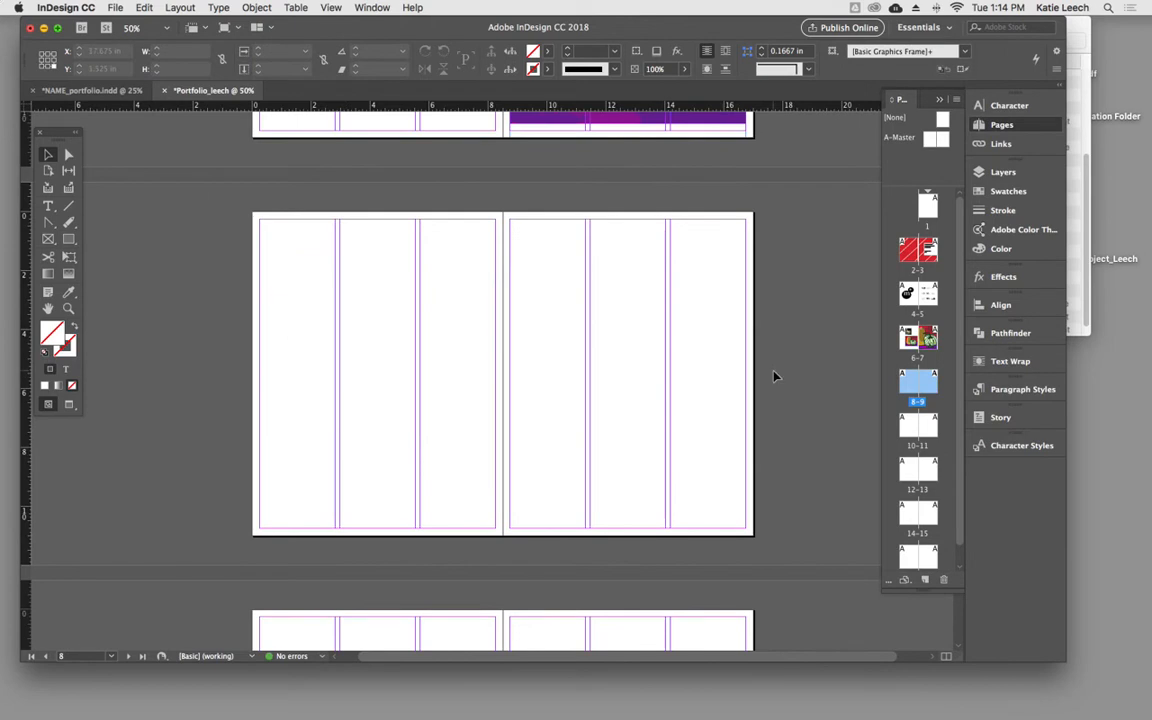
left_click(145, 8)
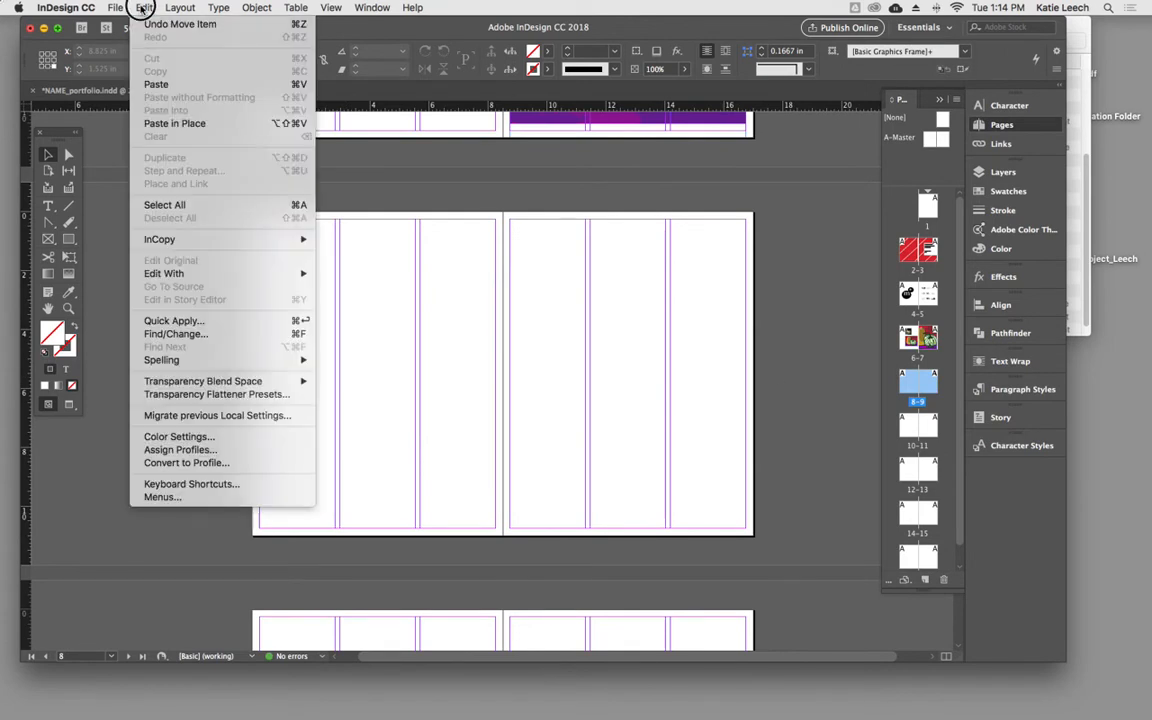
left_click(156, 84)
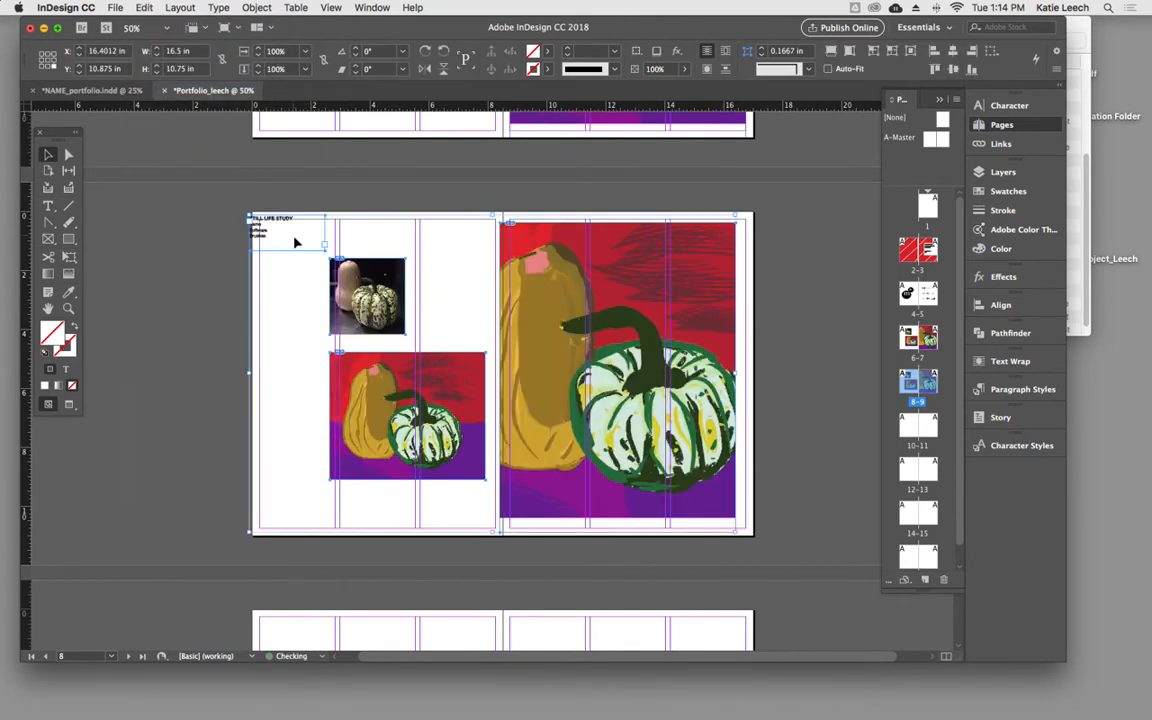
key("super+z")
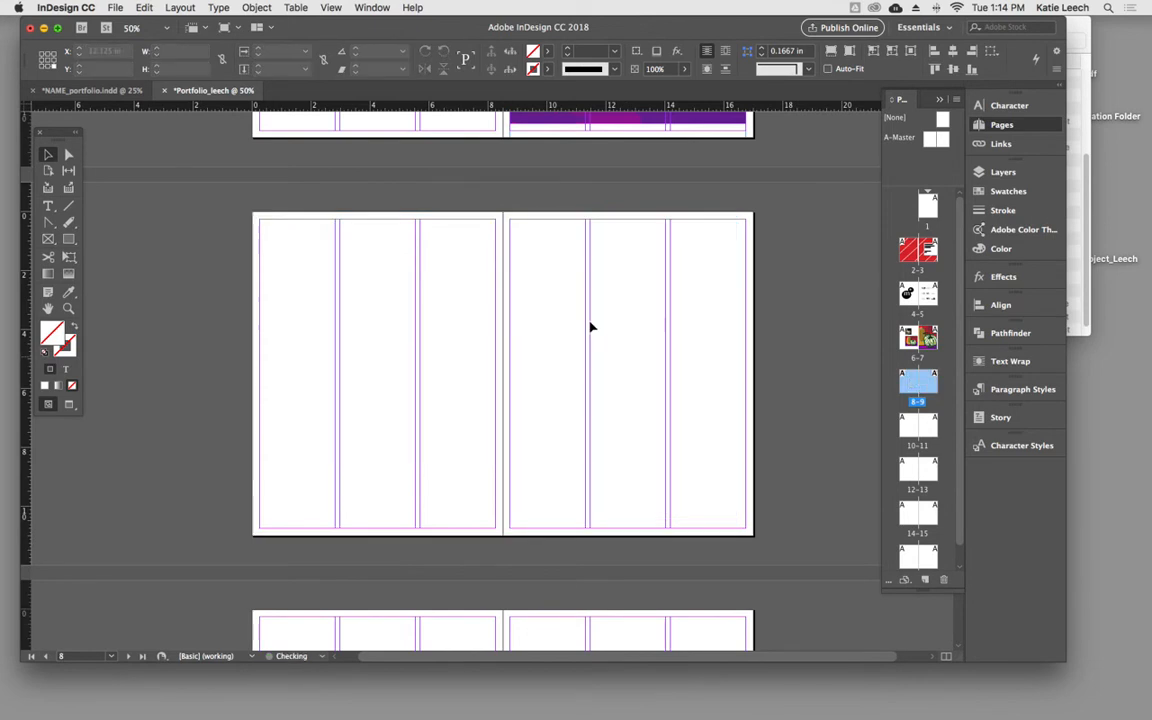
- Paste the copied still life layout in place on pages 8–9 so it matches its original position
left_click(180, 7)
mouse_move(147, 8)
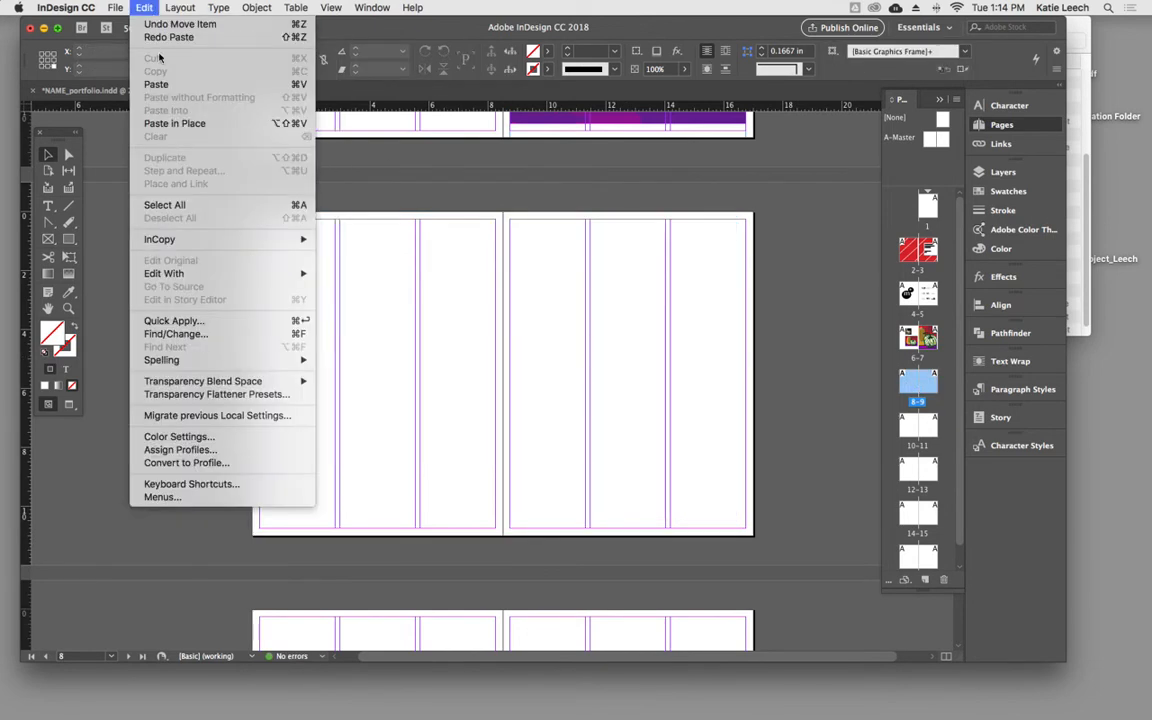
left_click(168, 123)
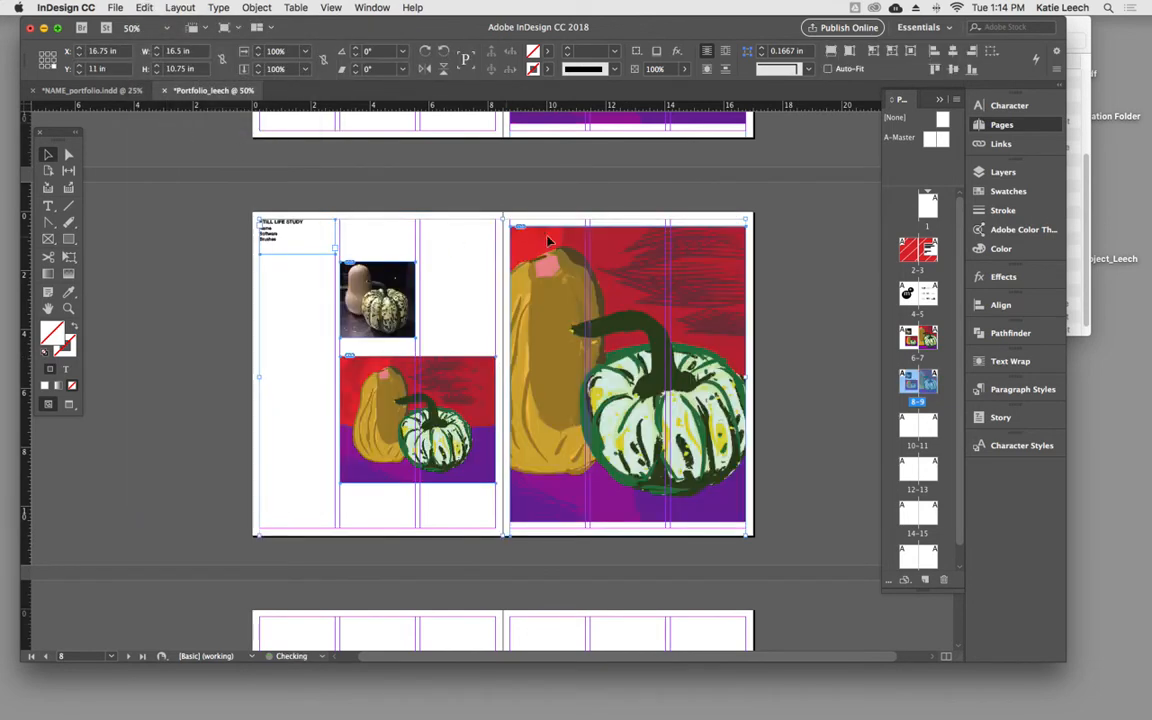
left_click(835, 525)
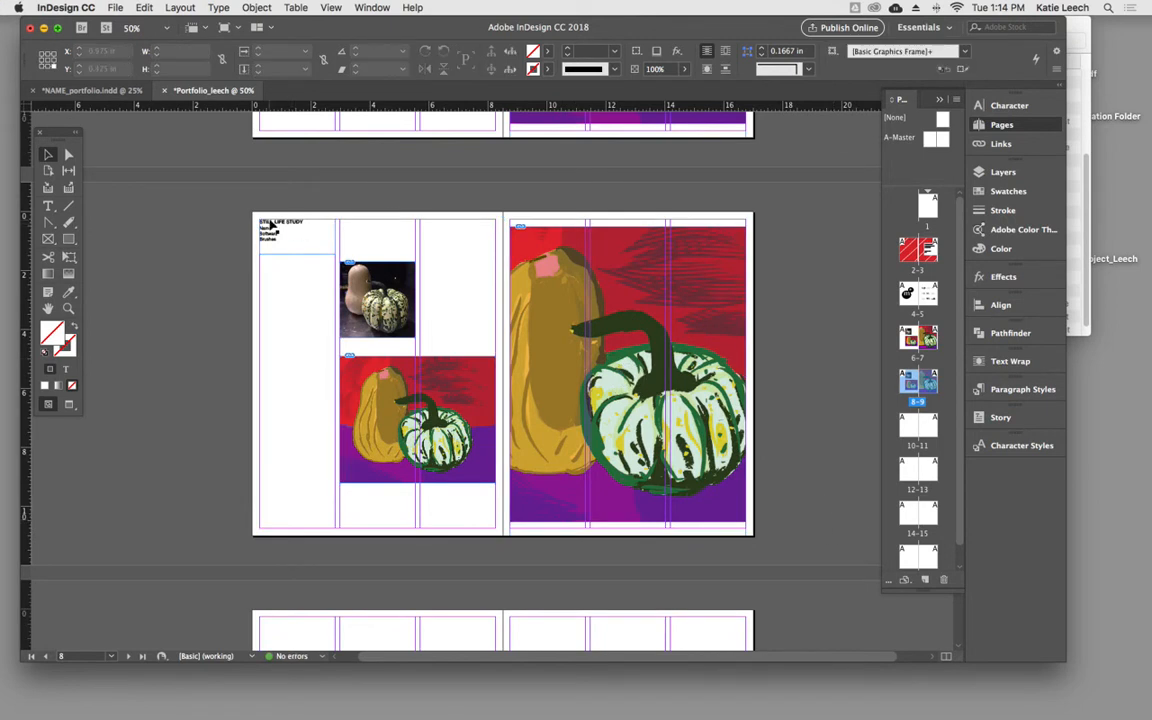
- Replace the STILL LIFE STUDY text frame on page 8 with the LABEL STUDY frame from page 8 of NAME_portfolio.indd, pasted in place
left_click(92, 90)
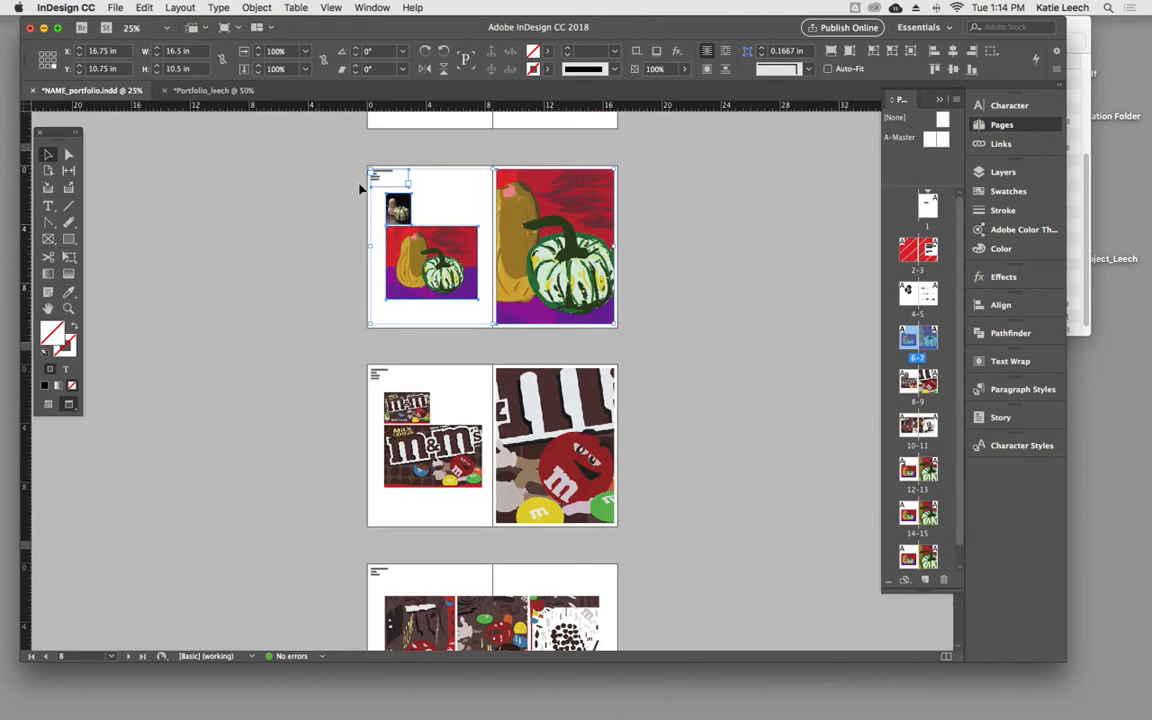
left_click(380, 375)
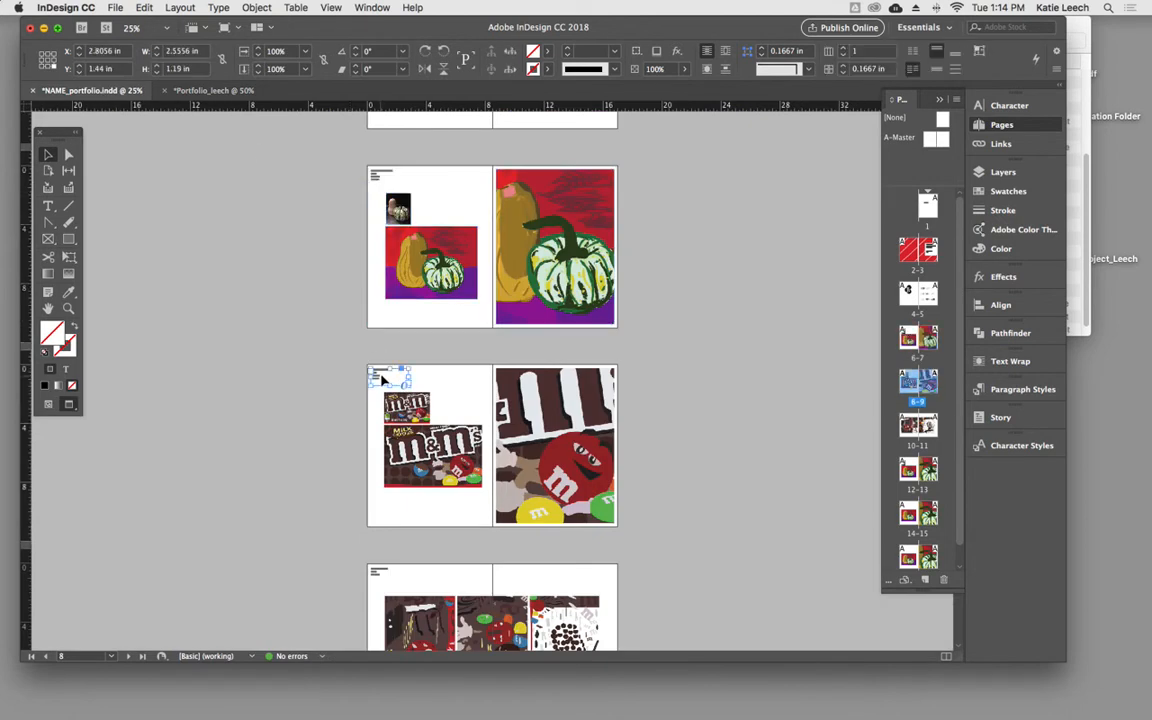
left_click(213, 90)
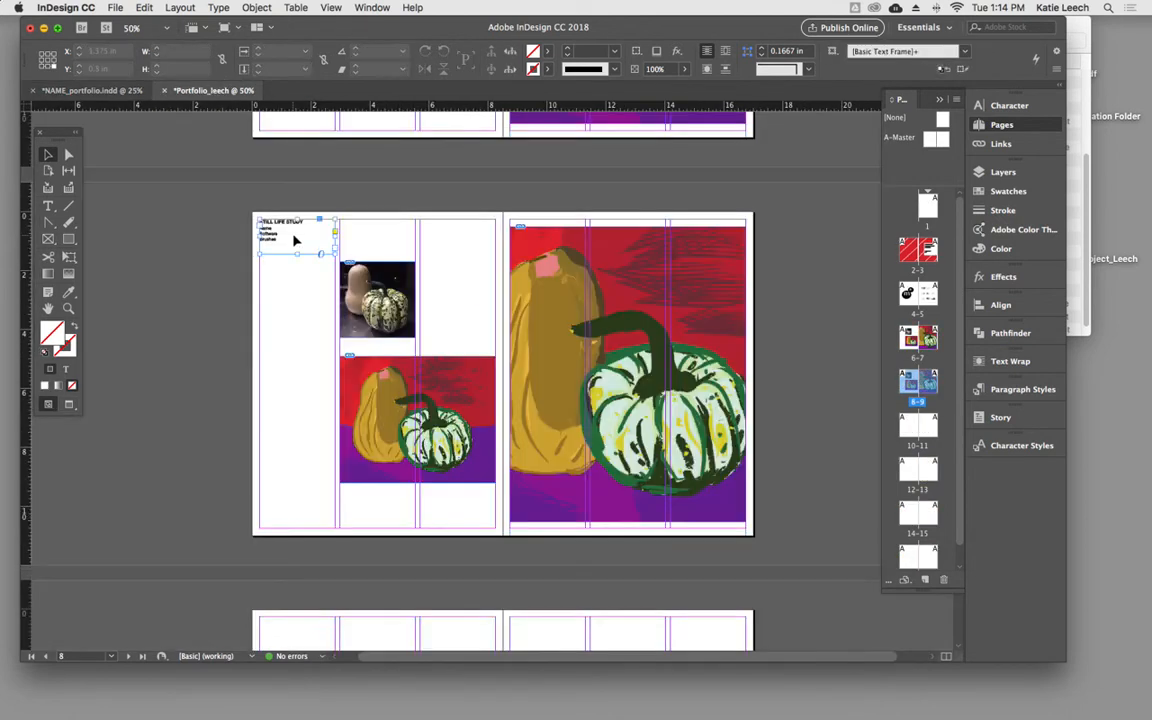
key("super+alt+shift+v")
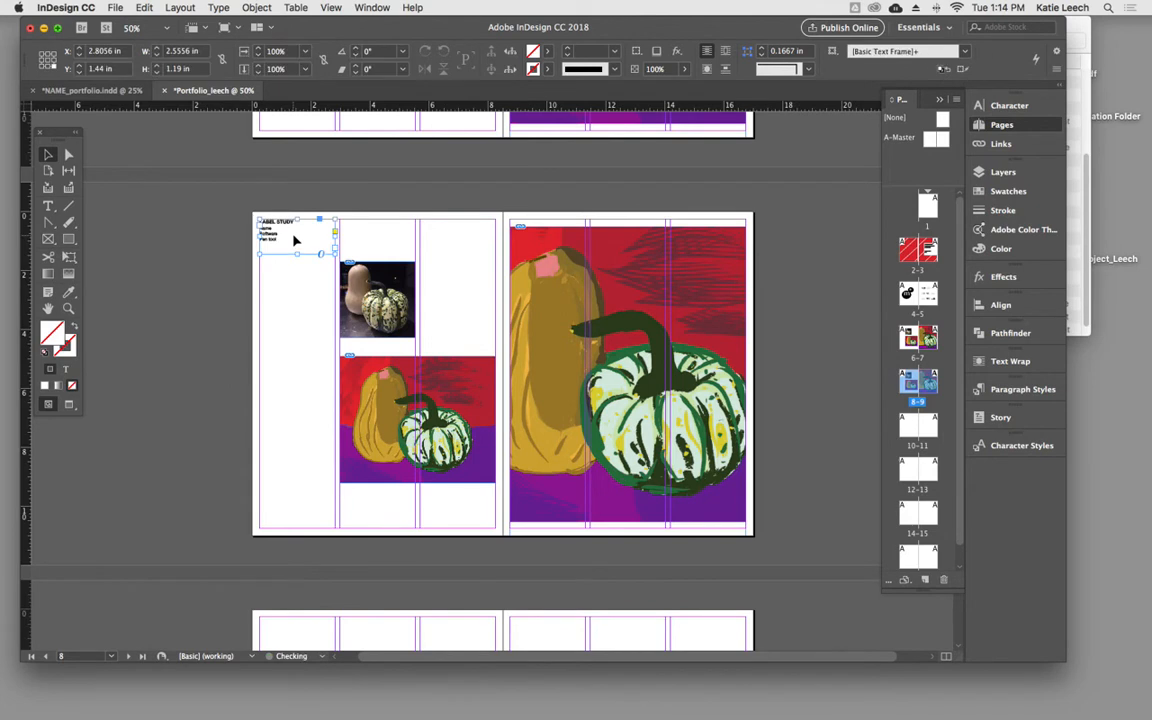
left_click(282, 309)
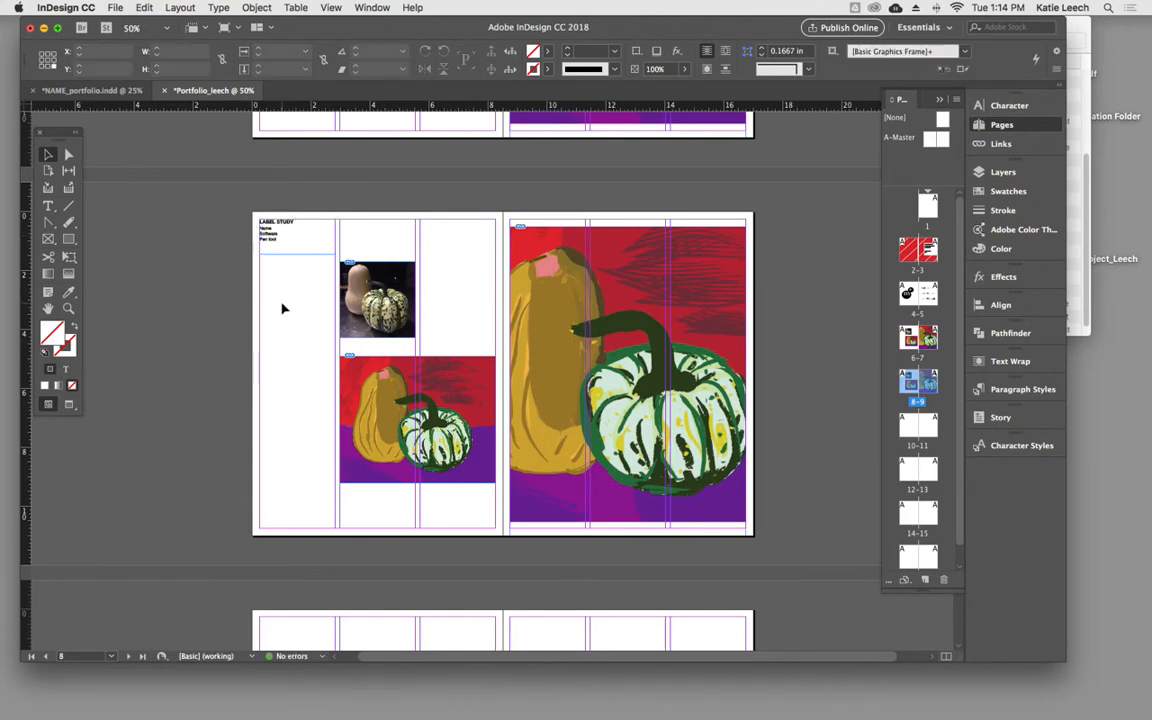
- Compare the LABEL STUDY text on page 8 with the STILL LIFE STUDY text on page 6 at 100% view
left_click(283, 242, "super")
left_click(472, 388, "super")
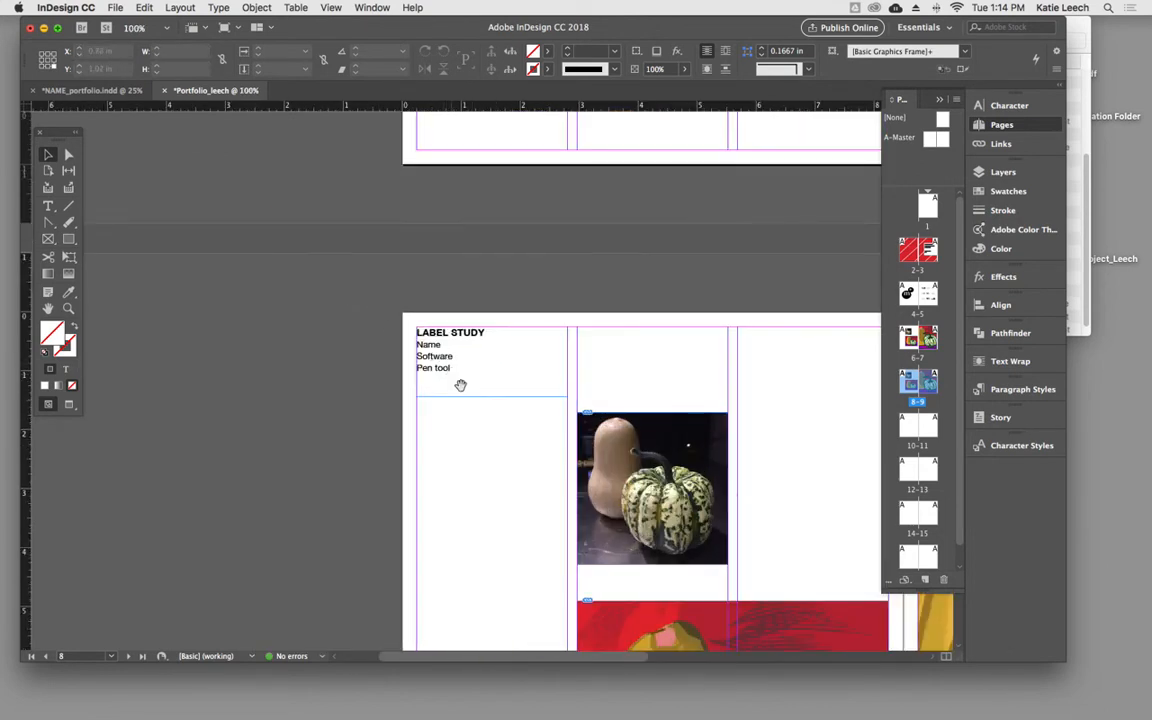
scroll(483, 383, "up", 10)
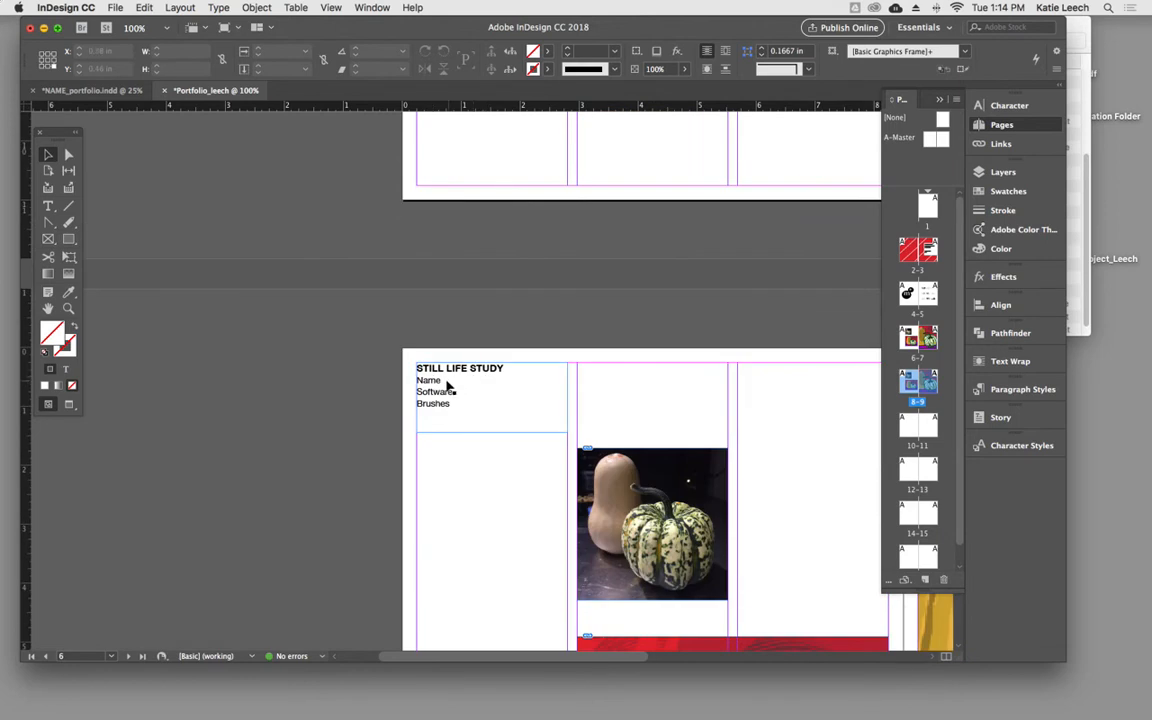
- Compare the heading text and image arrangement on page 8 with those of the preceding project spreads
scroll(460, 410, "up", 10)
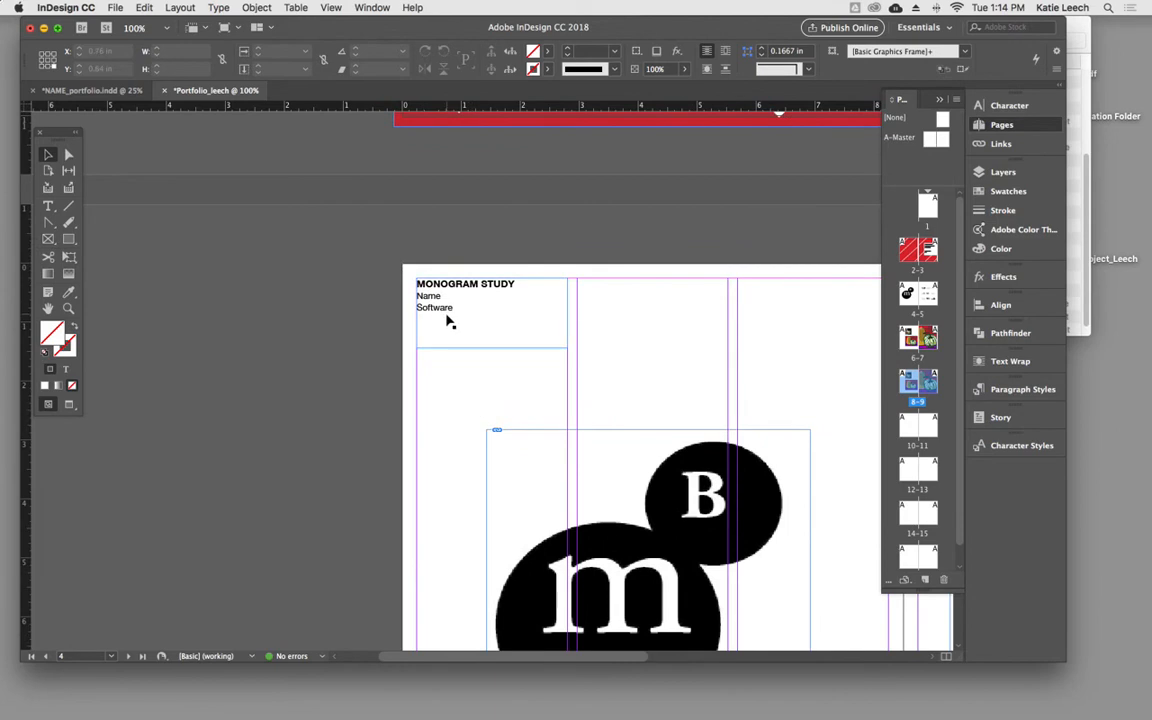
scroll(374, 487, "down", 10)
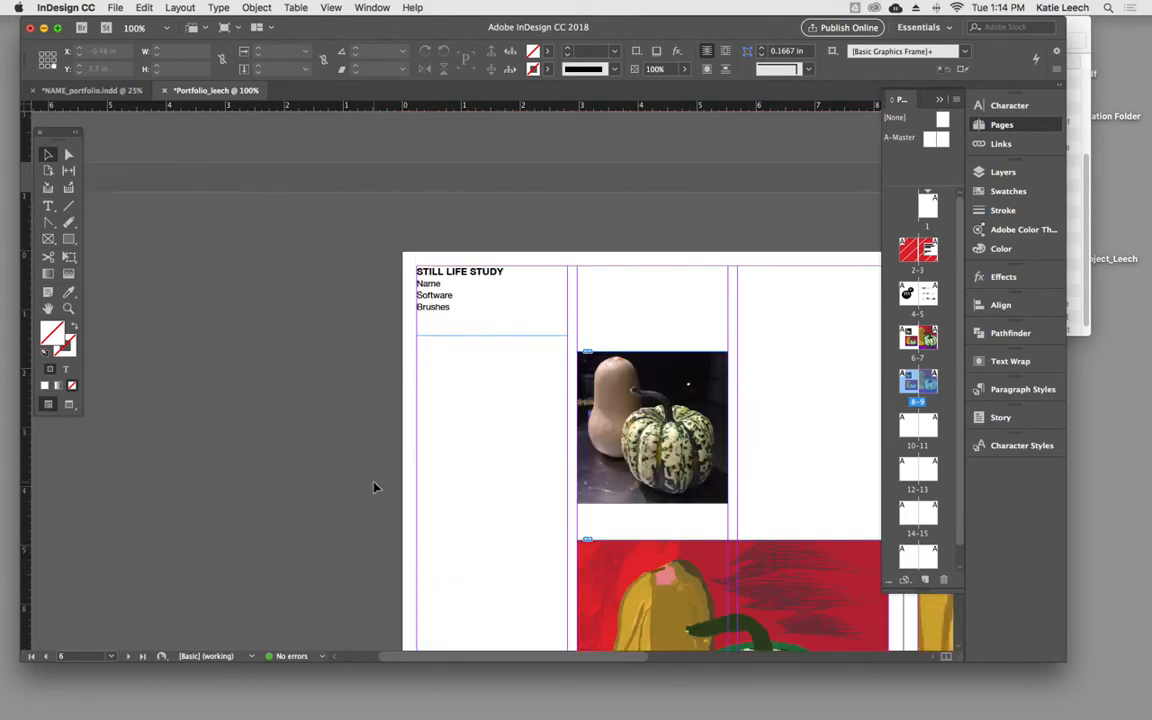
scroll(374, 487, "down", 10)
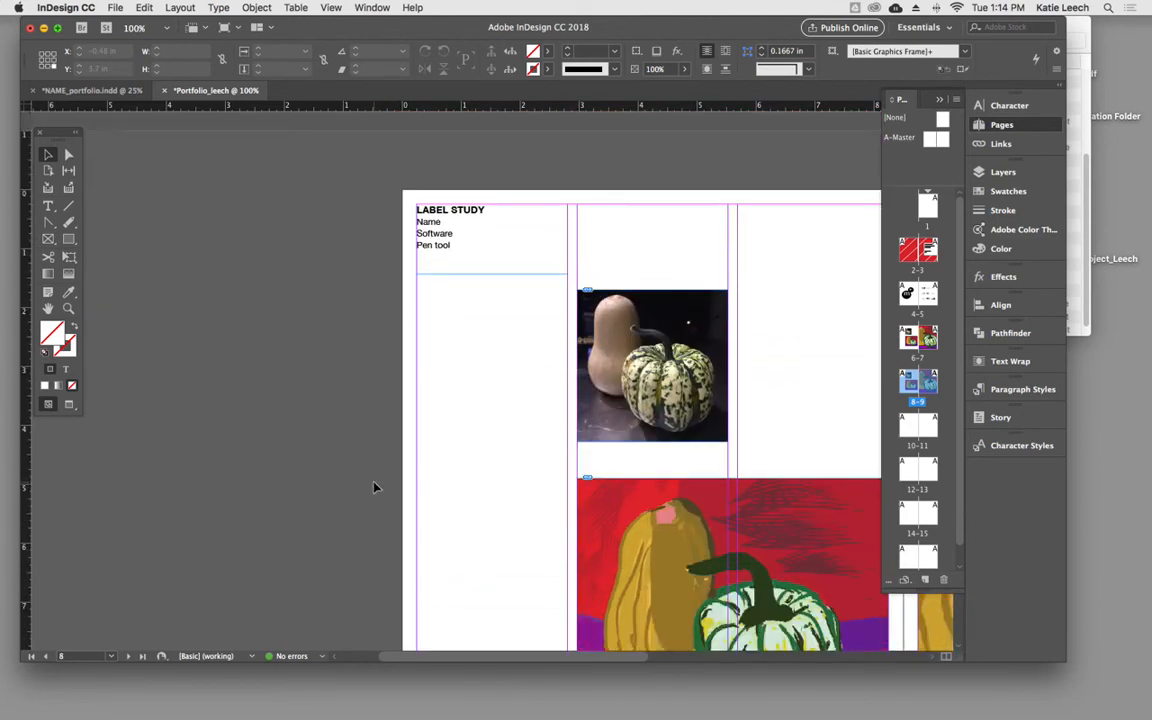
left_click(478, 482)
scroll(478, 482, "right", 5)
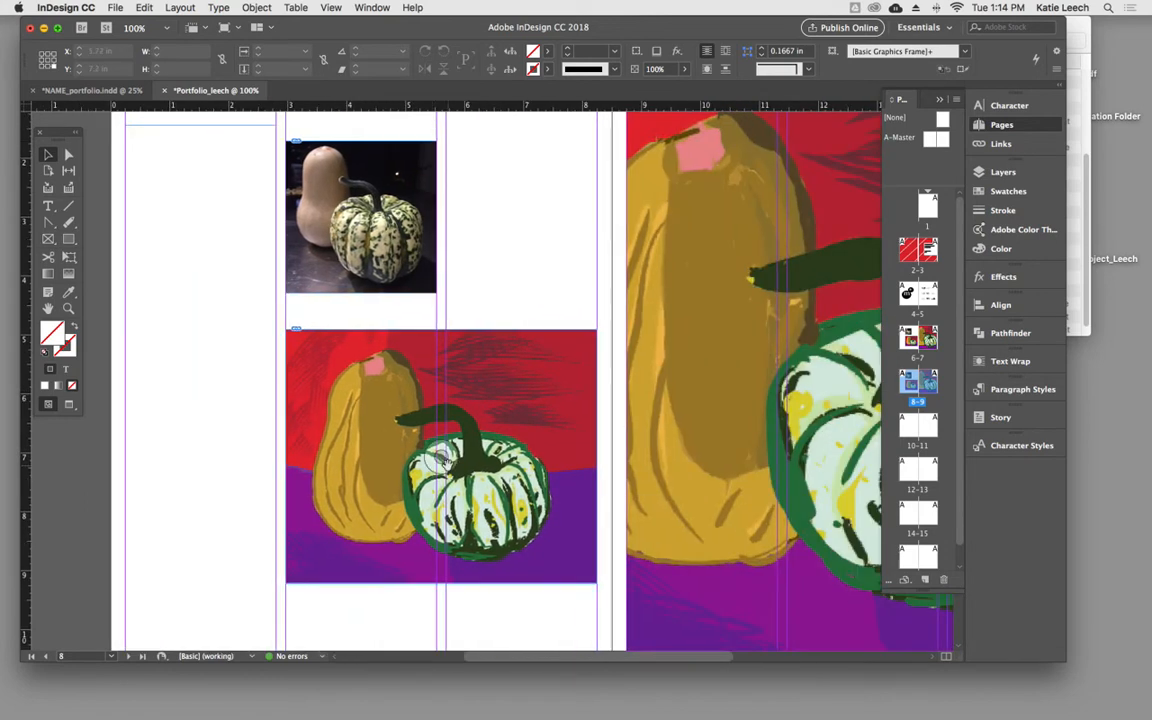
key("super+minus")
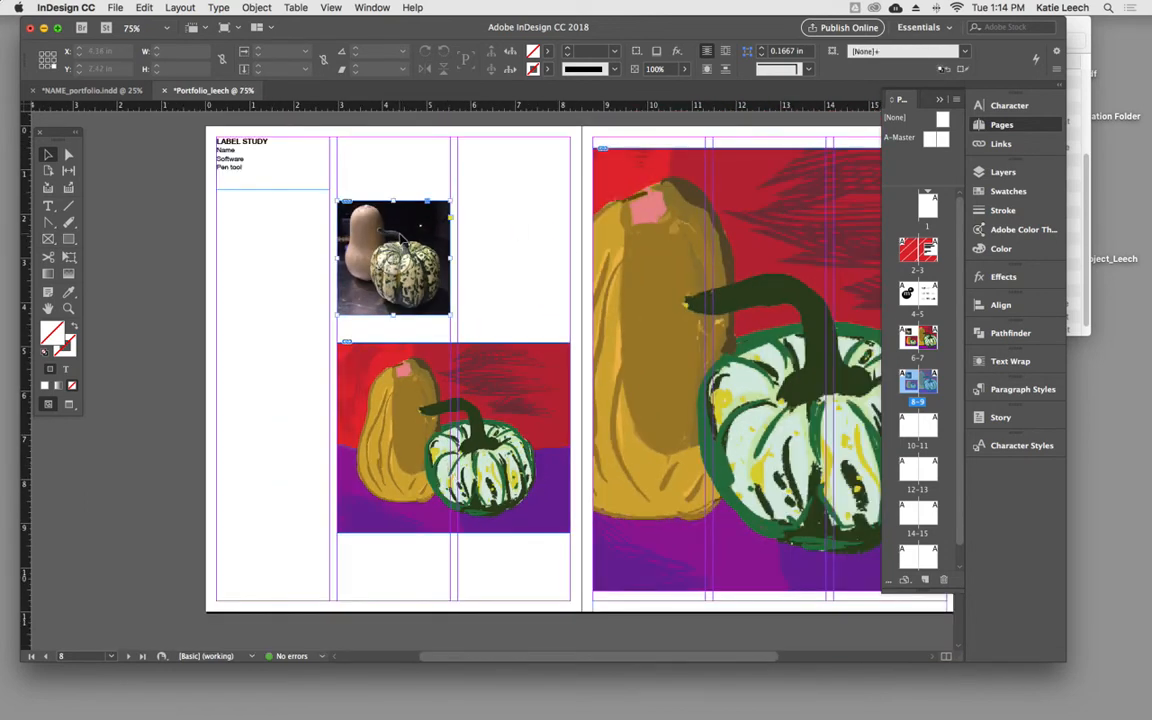
left_click(351, 228)
left_click(296, 211)
scroll(470, 255, "up", 8)
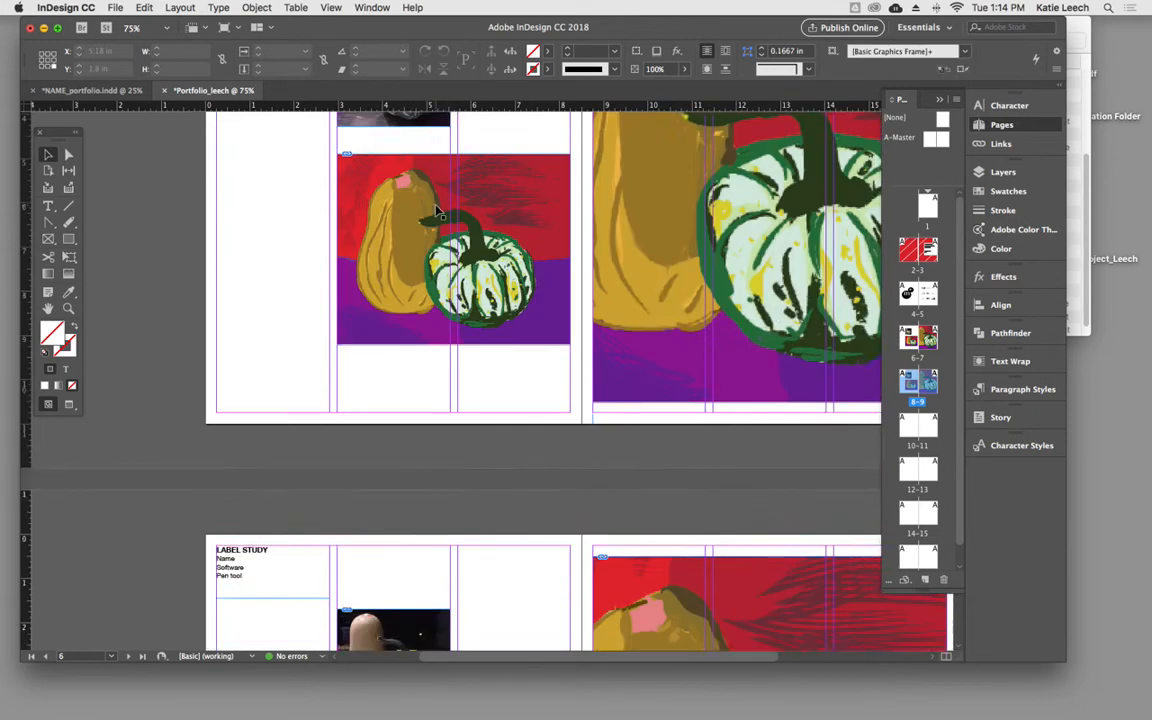
scroll(517, 320, "down", 8)
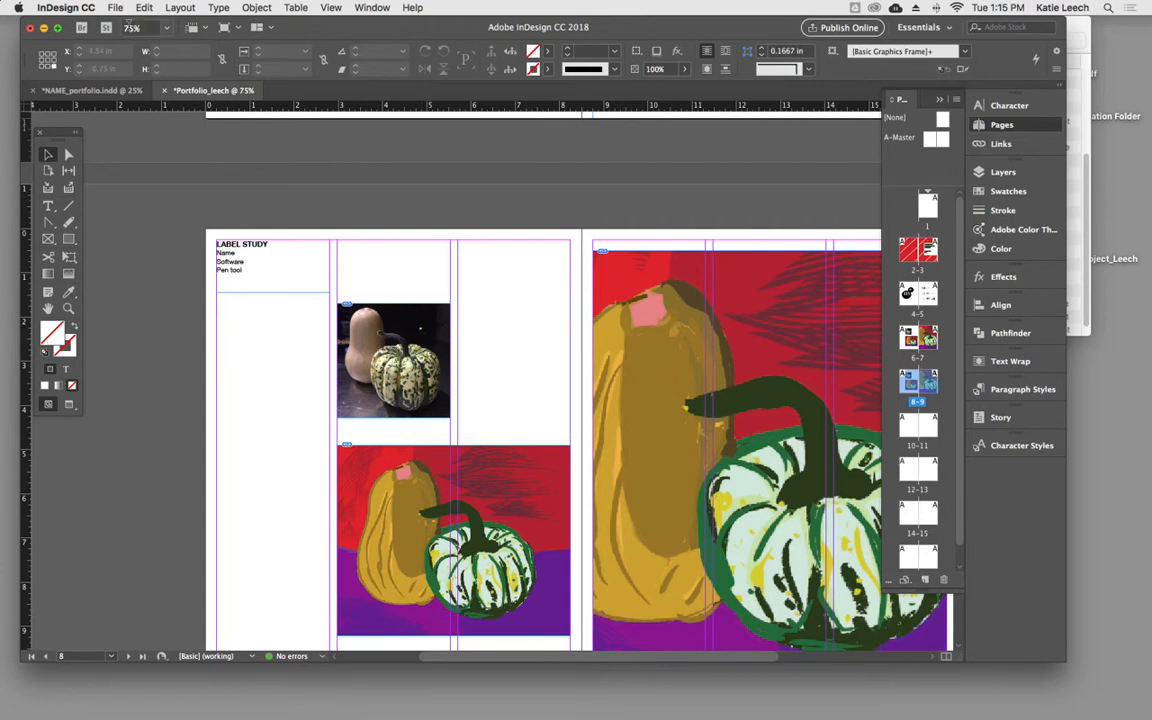
left_click(116, 8)
left_click(132, 181)
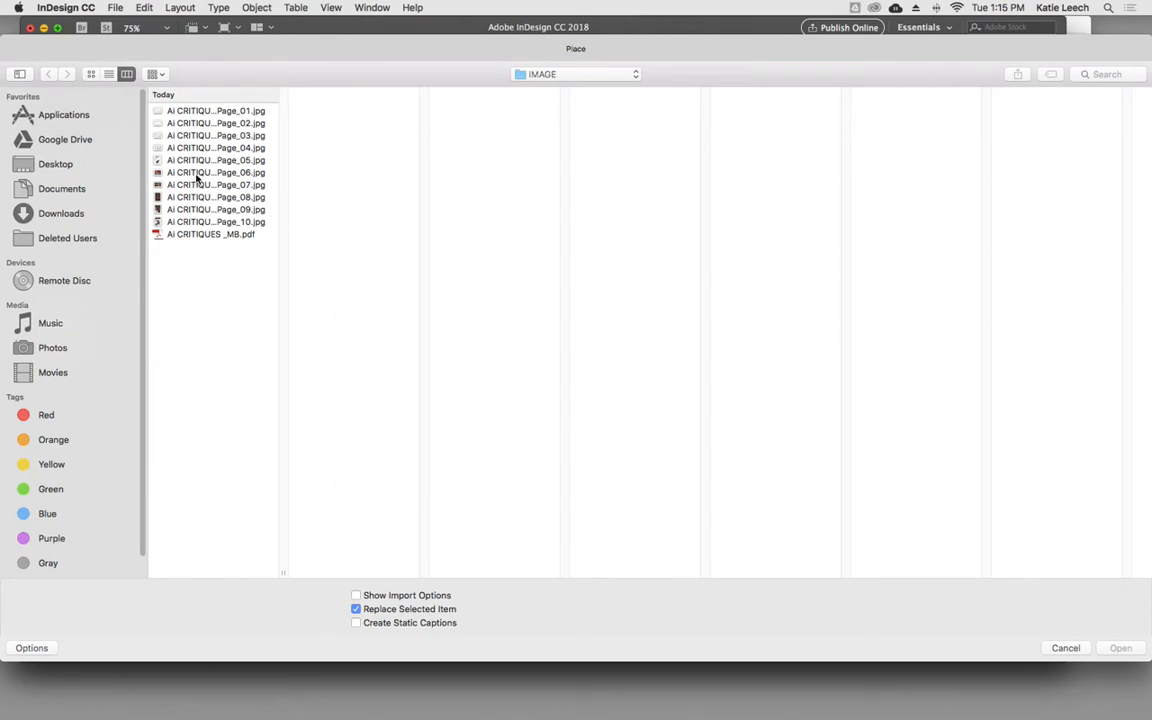
left_click(197, 175)
left_click(200, 187)
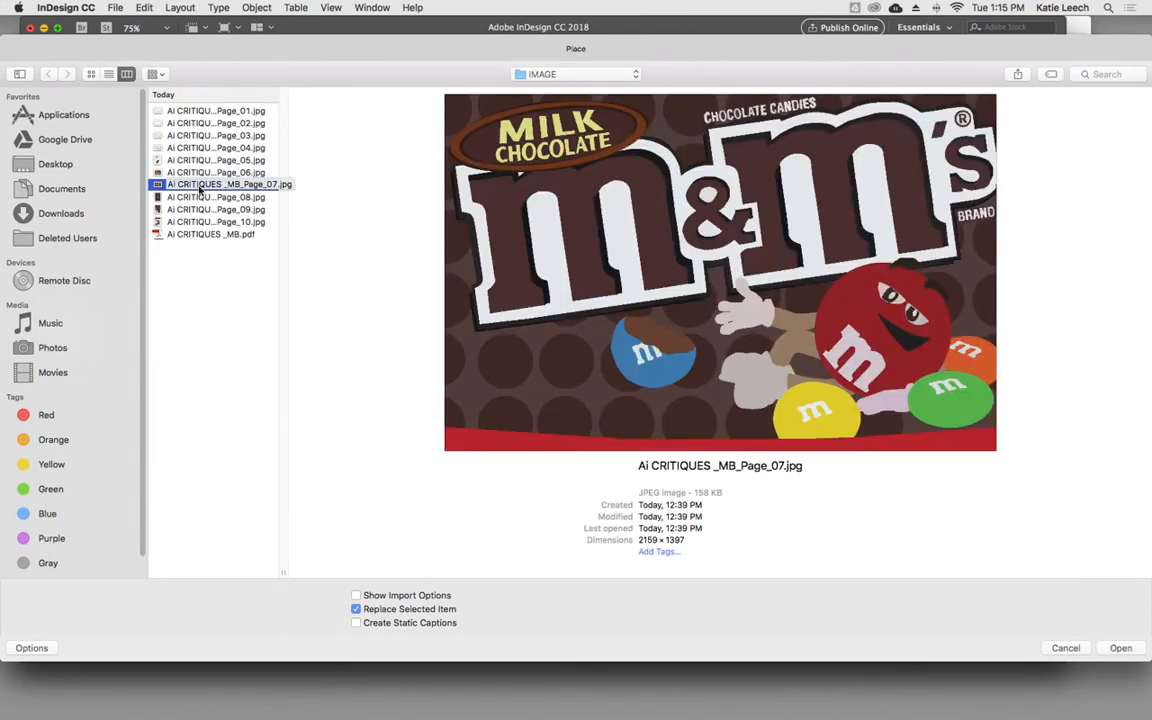
left_click(1066, 649)
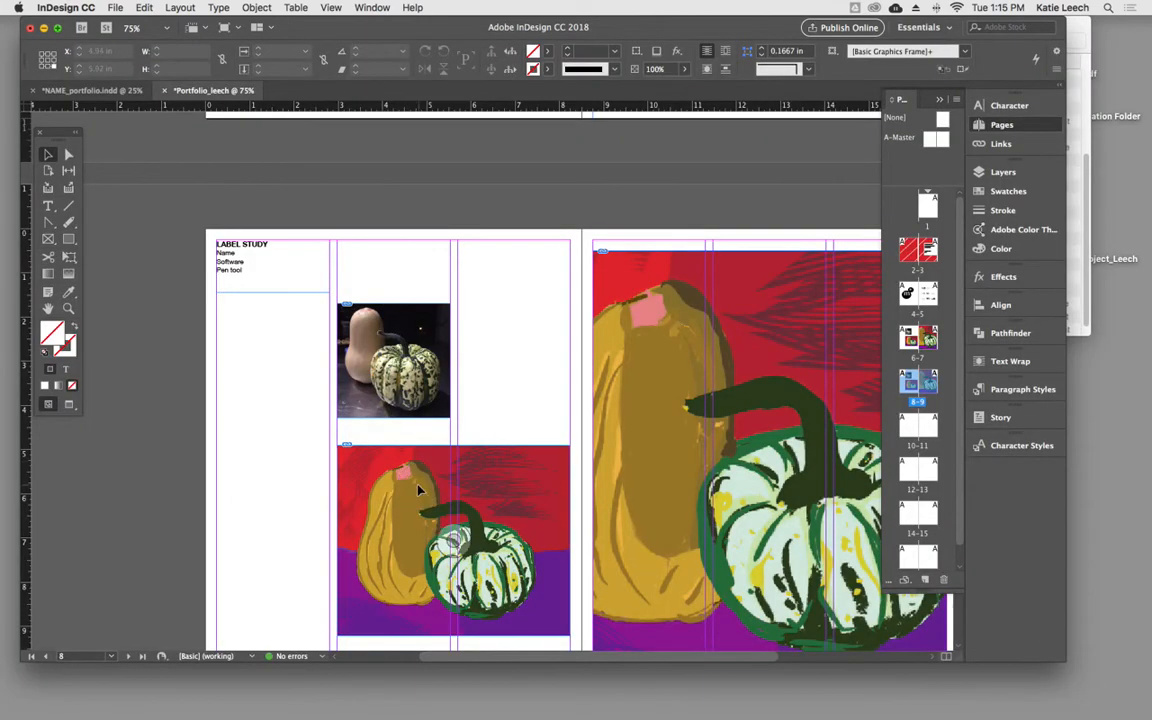
- Replace the lower still life painting on page 8 with Ai CRITIQUES _MB_Page_07.jpg
left_click(112, 7)
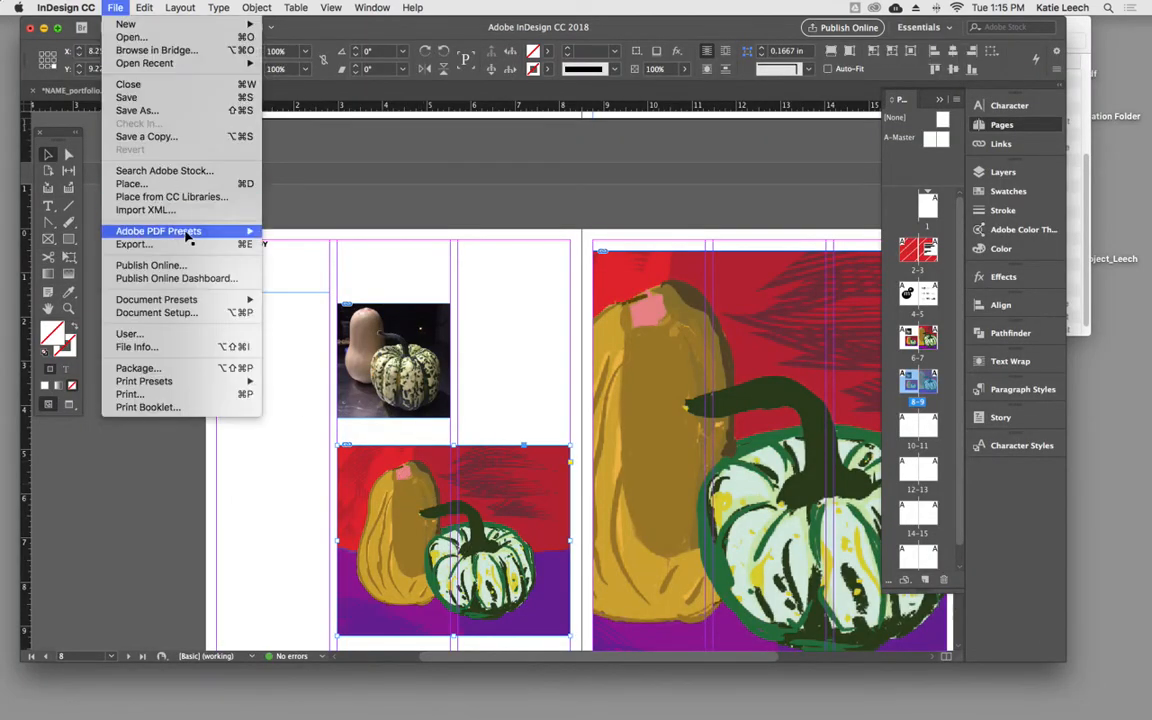
left_click(170, 186)
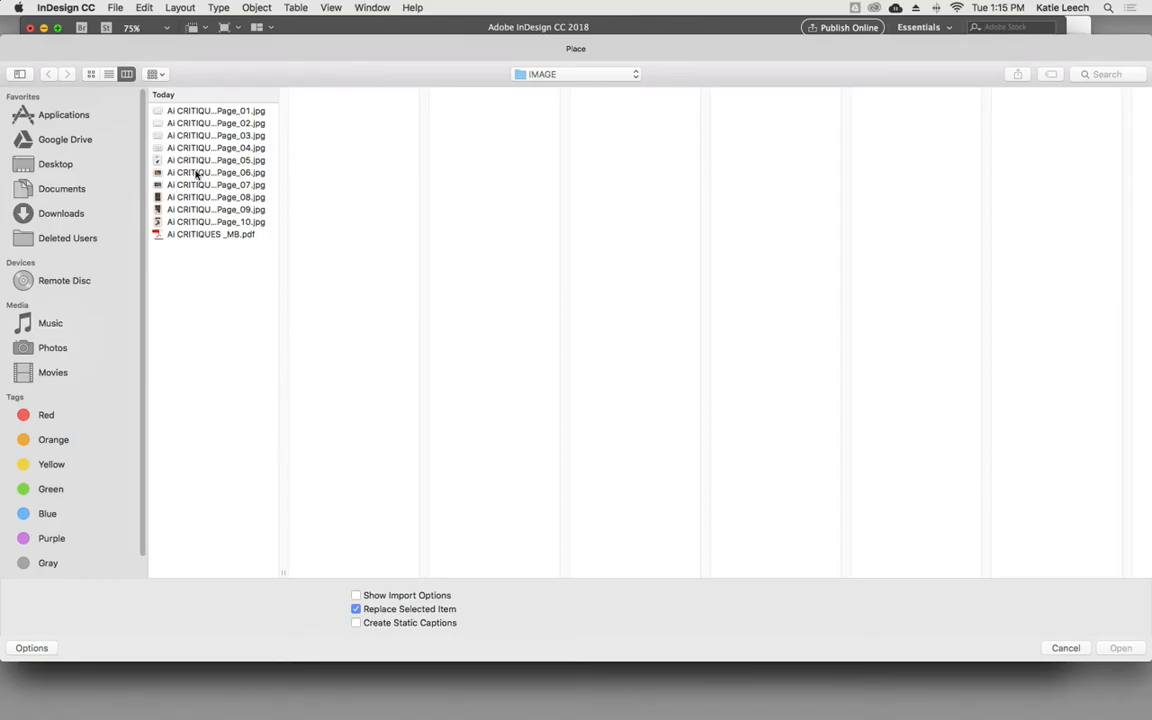
left_click(187, 175)
key("Down")
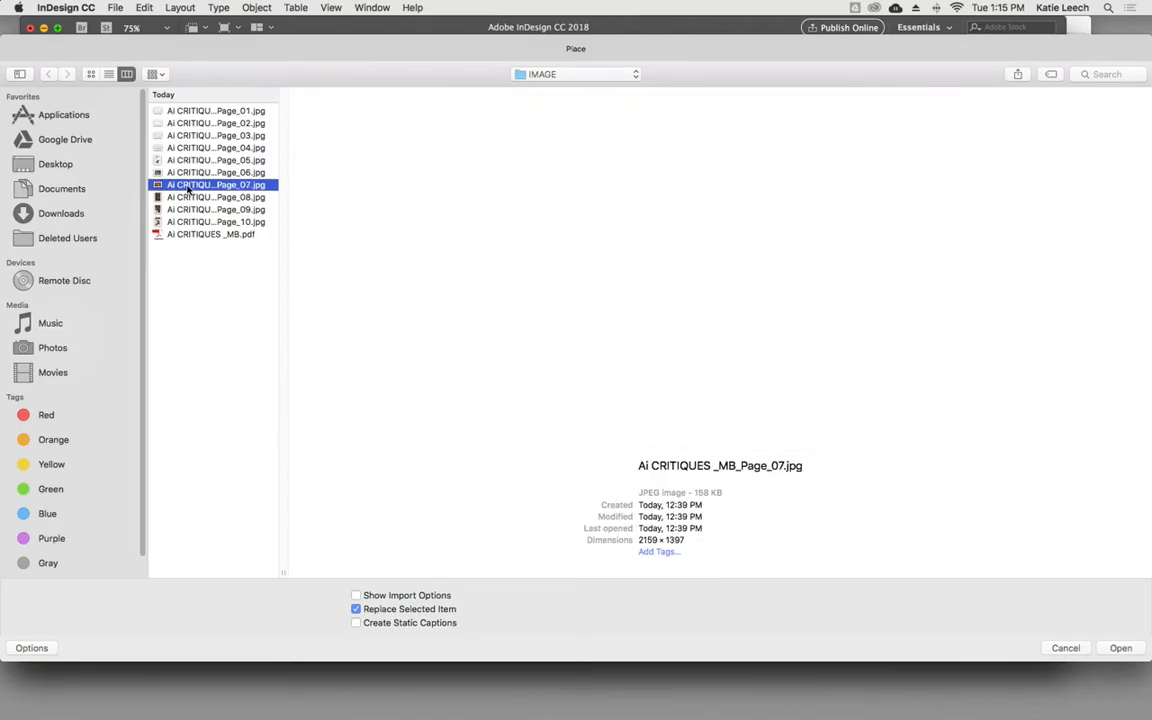
left_click(1120, 648)
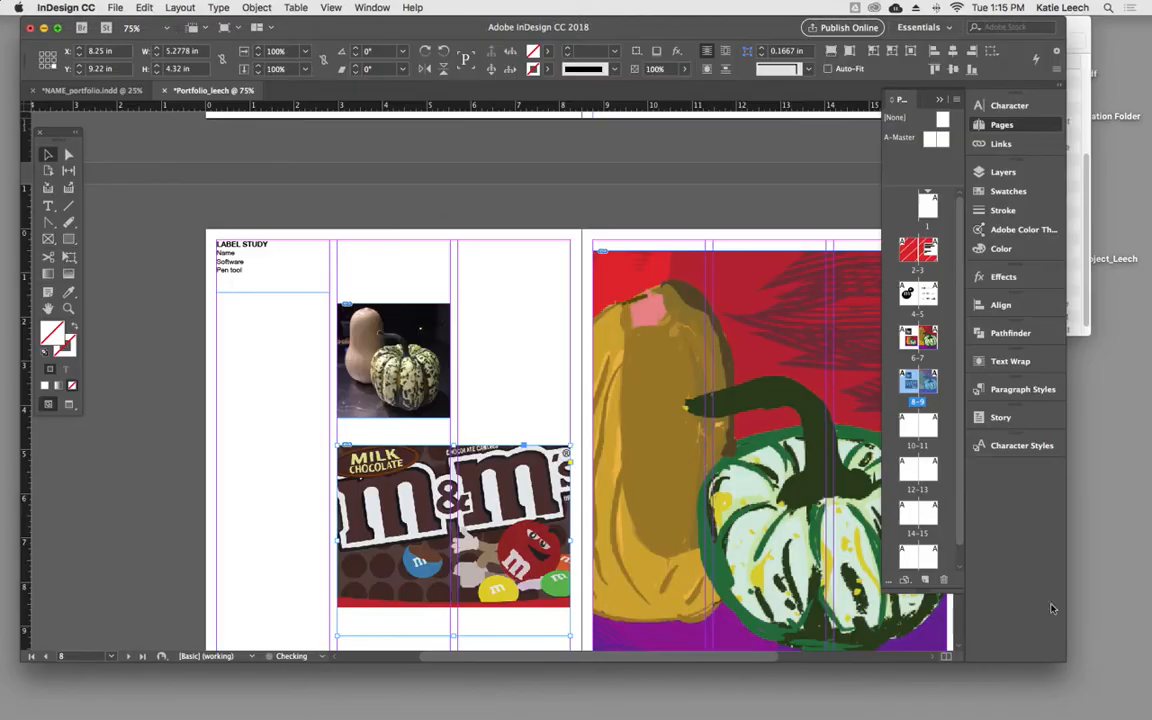
- Replace the large still life painting on page 9 with Ai CRITIQUES _MB_Page_07.jpg
left_click(663, 404)
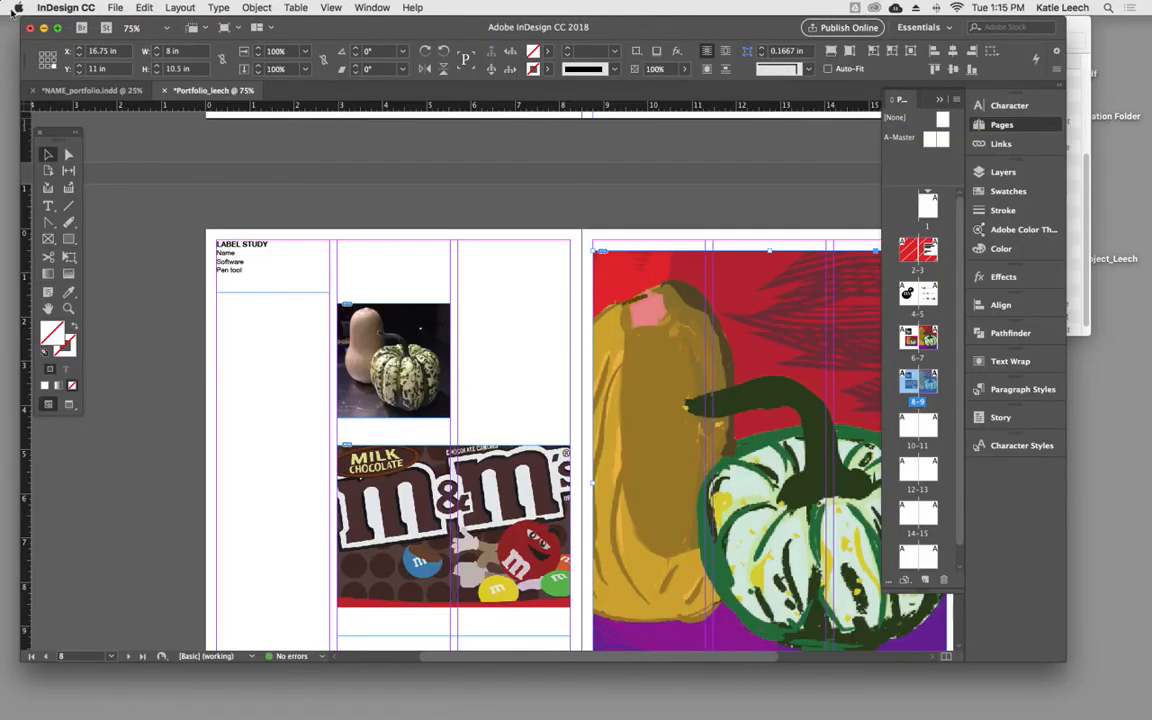
left_click(118, 7)
left_click(160, 184)
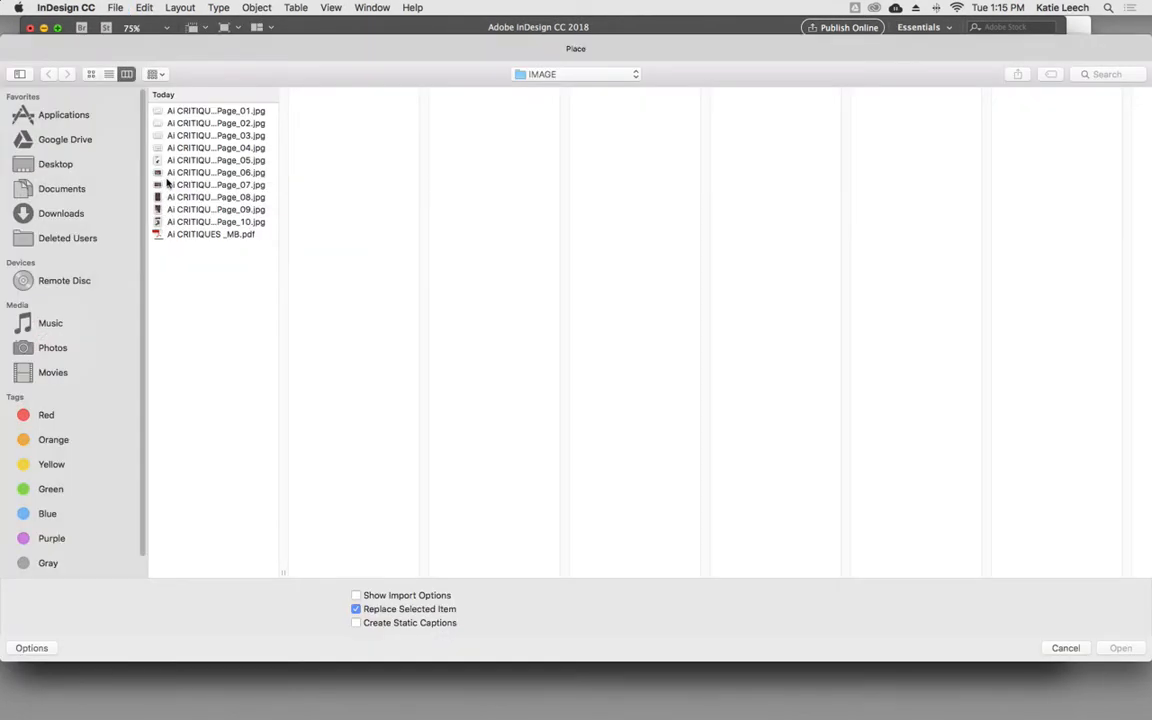
left_click(199, 173)
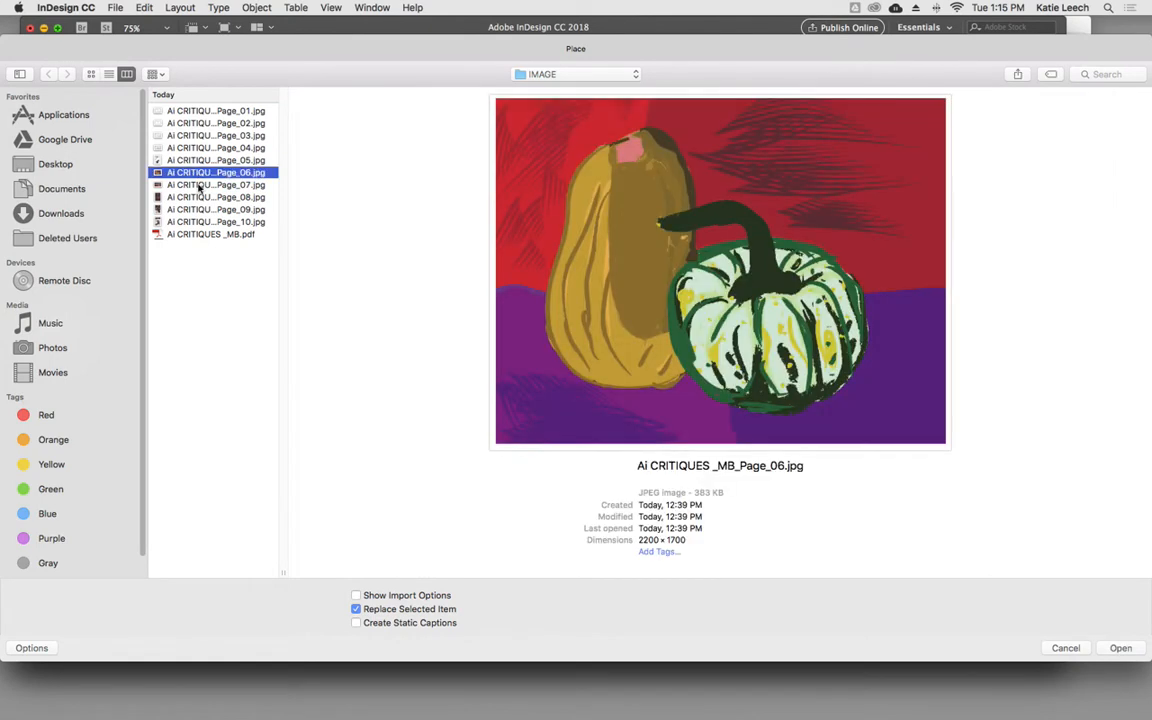
left_click(197, 185)
left_click(1121, 648)
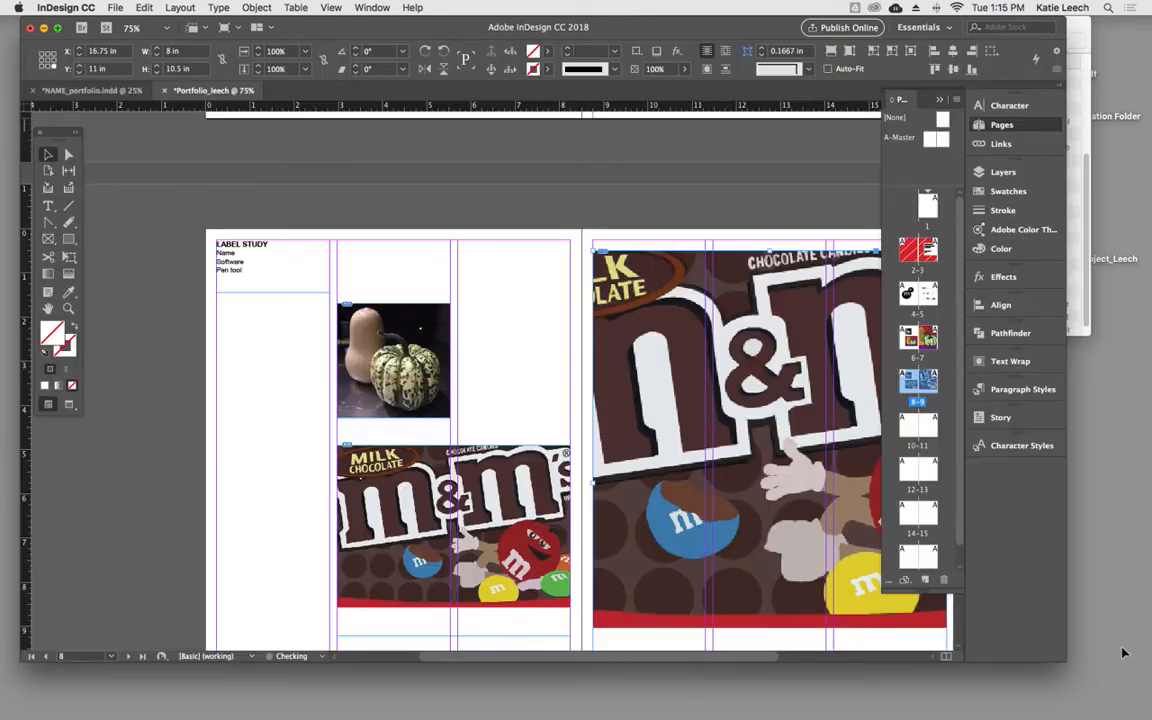
- Reposition the M&M's artwork inside its page 9 frame, shifting it down and to the left
scroll(547, 382, "right", 8)
scroll(489, 352, "down", 2)
scroll(339, 305, "left", 1)
double_click(361, 309)
left_click_drag(362, 311, 313, 352)
left_click(767, 431)
scroll(656, 418, "left", 5)
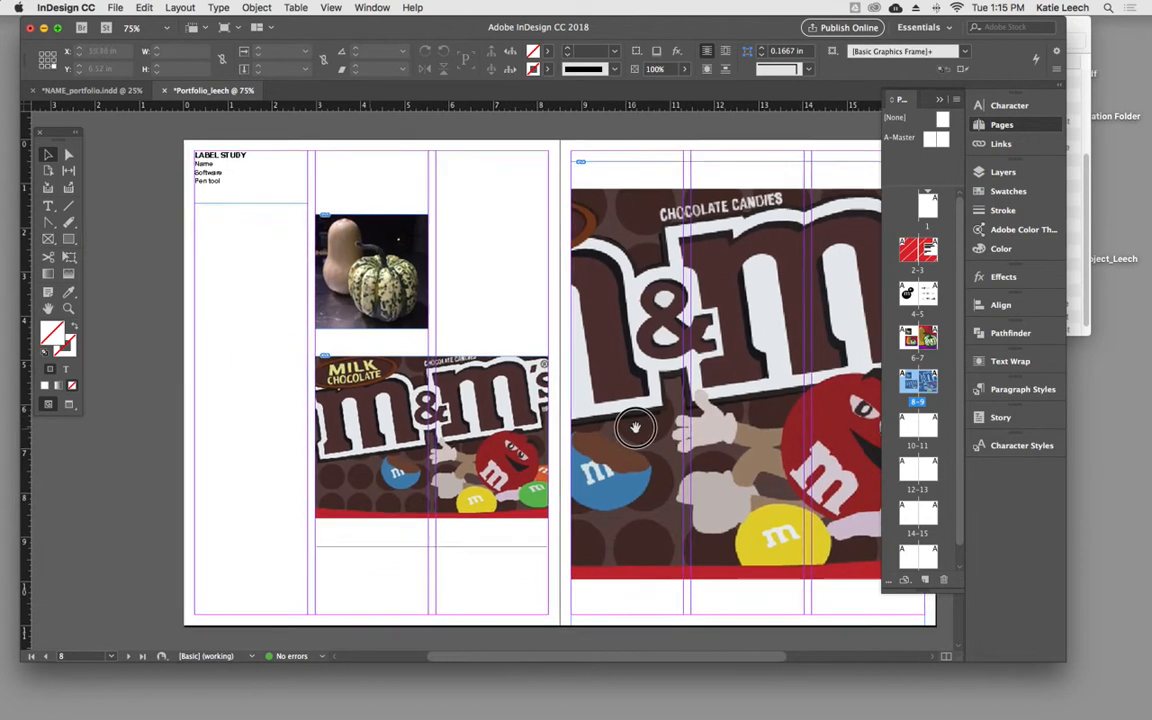
- Scale the M&M's artwork on page 8 to about 32.7% and shorten its frame to the artwork's bottom edge
left_click(514, 481)
left_click_drag(428, 545, 428, 516)
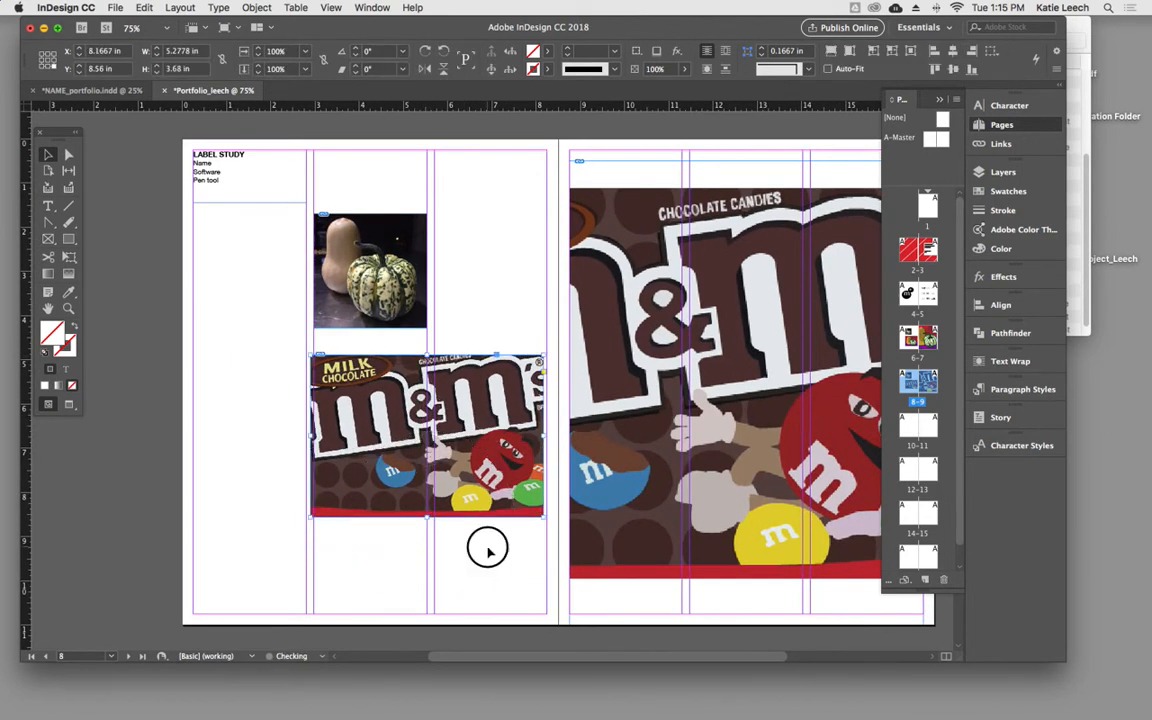
left_click(384, 393)
left_click_drag(550, 348, 540, 354)
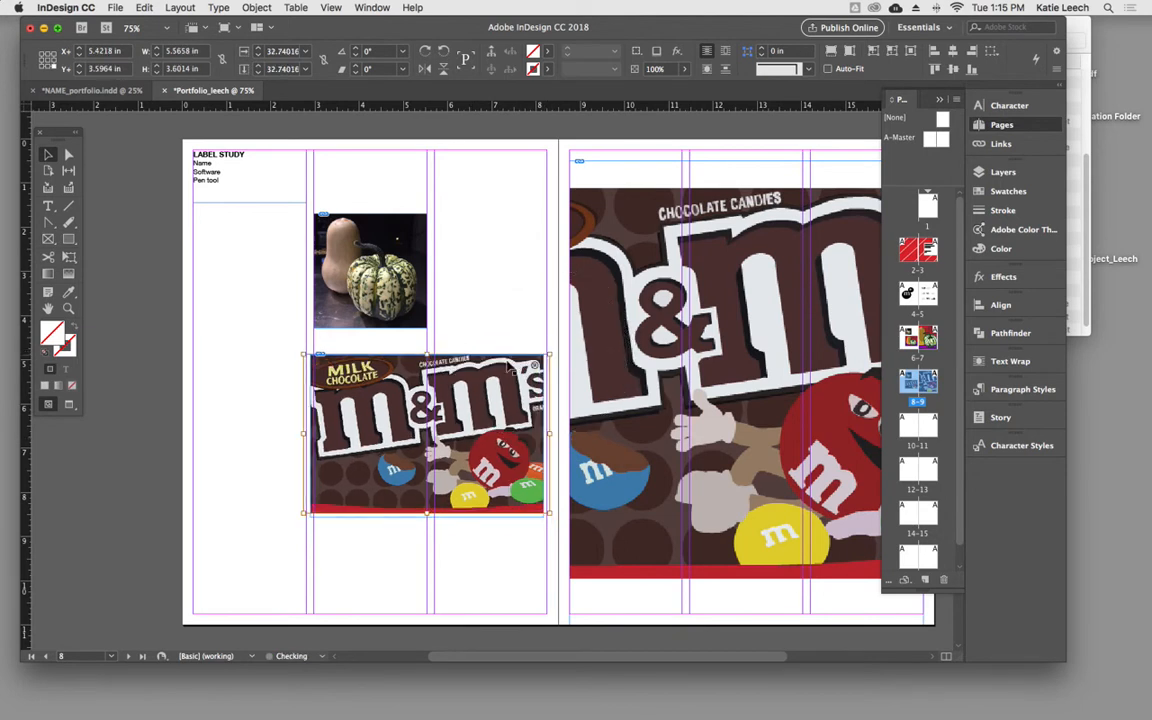
left_click(434, 517)
left_click_drag(428, 517, 428, 512)
left_click(488, 545)
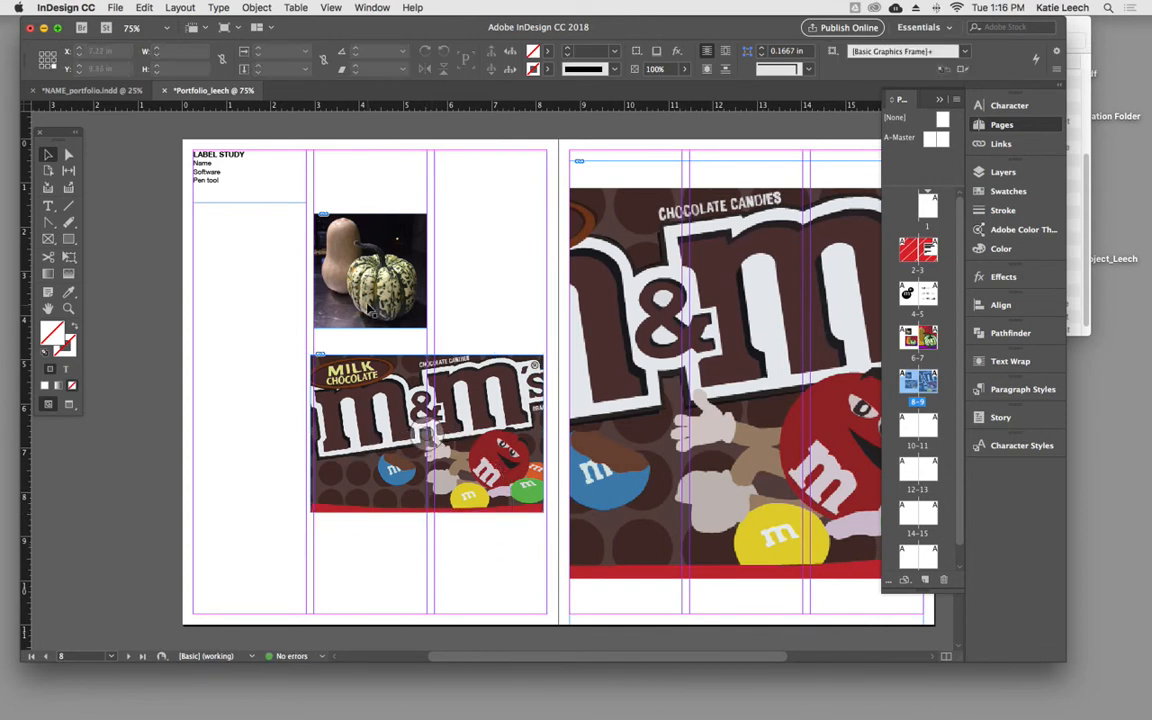
- Start placing a replacement for the squash photo on page 8 and preview Ai CRITIQUES _MB_Page_10.jpg
left_click(374, 257)
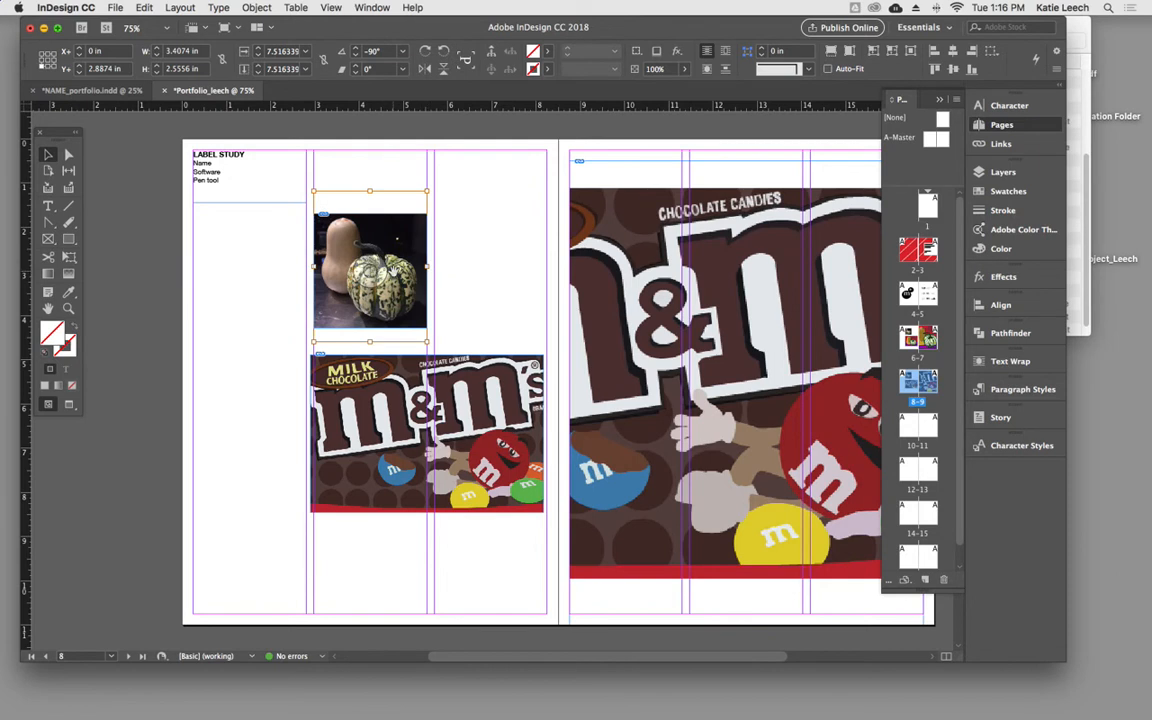
double_click(398, 272)
double_click(398, 272)
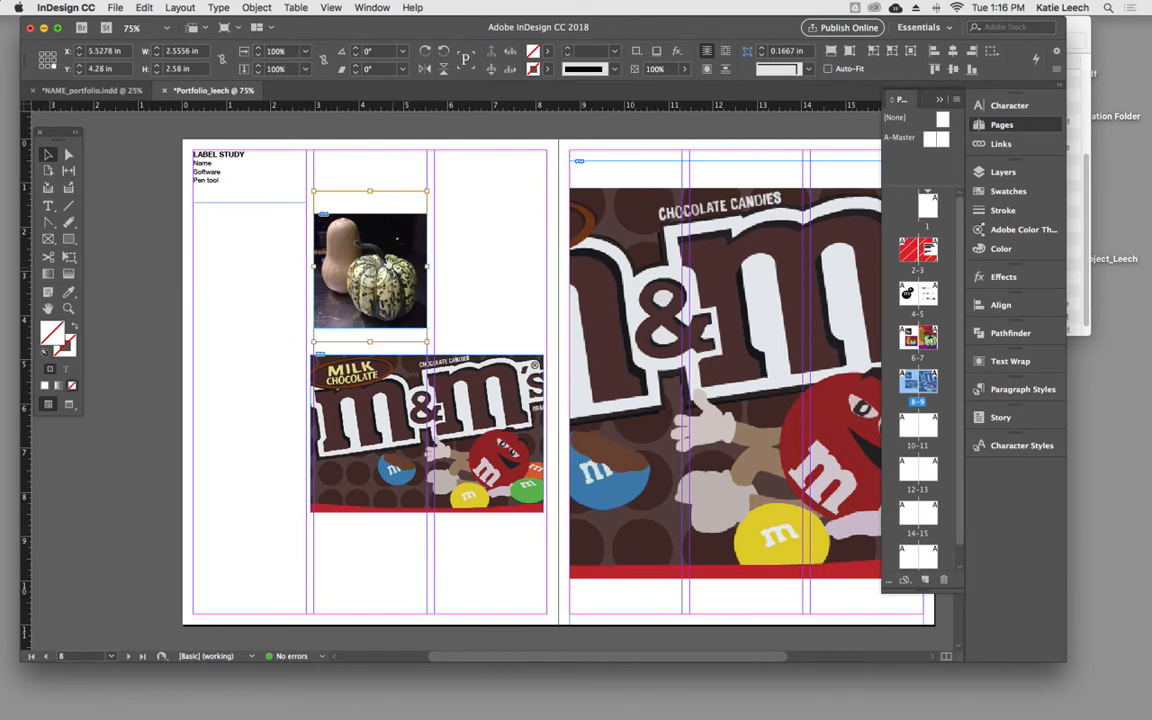
left_click(115, 7)
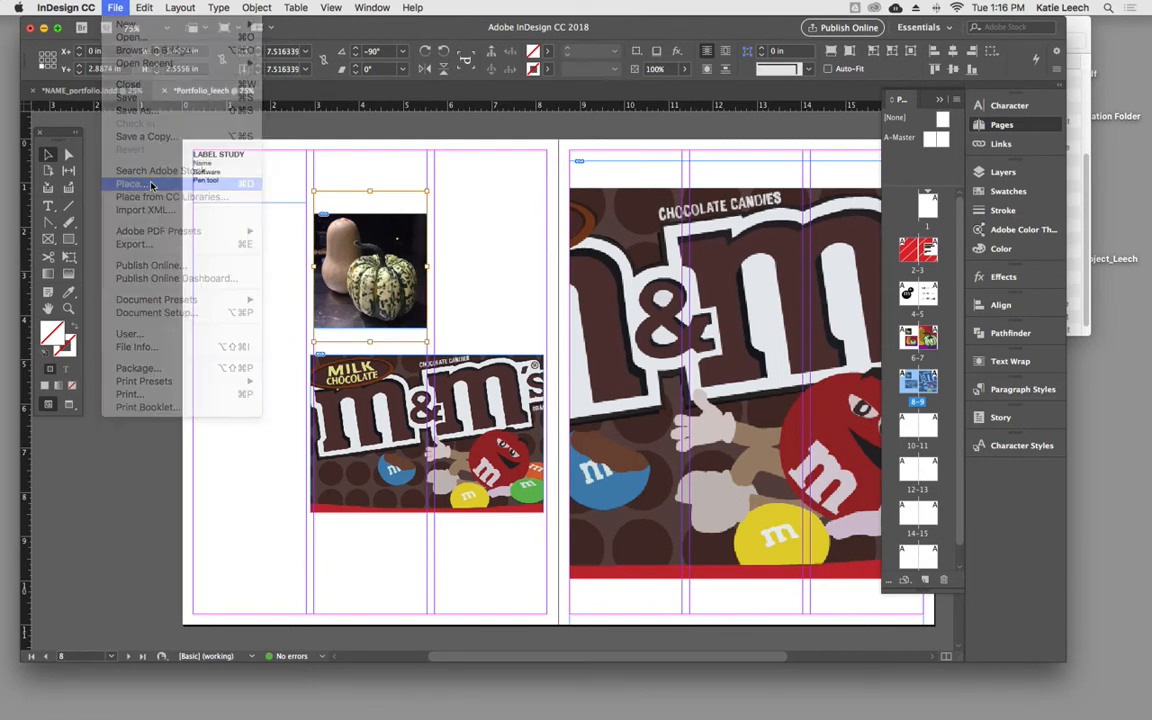
left_click(130, 184)
left_click(186, 221)
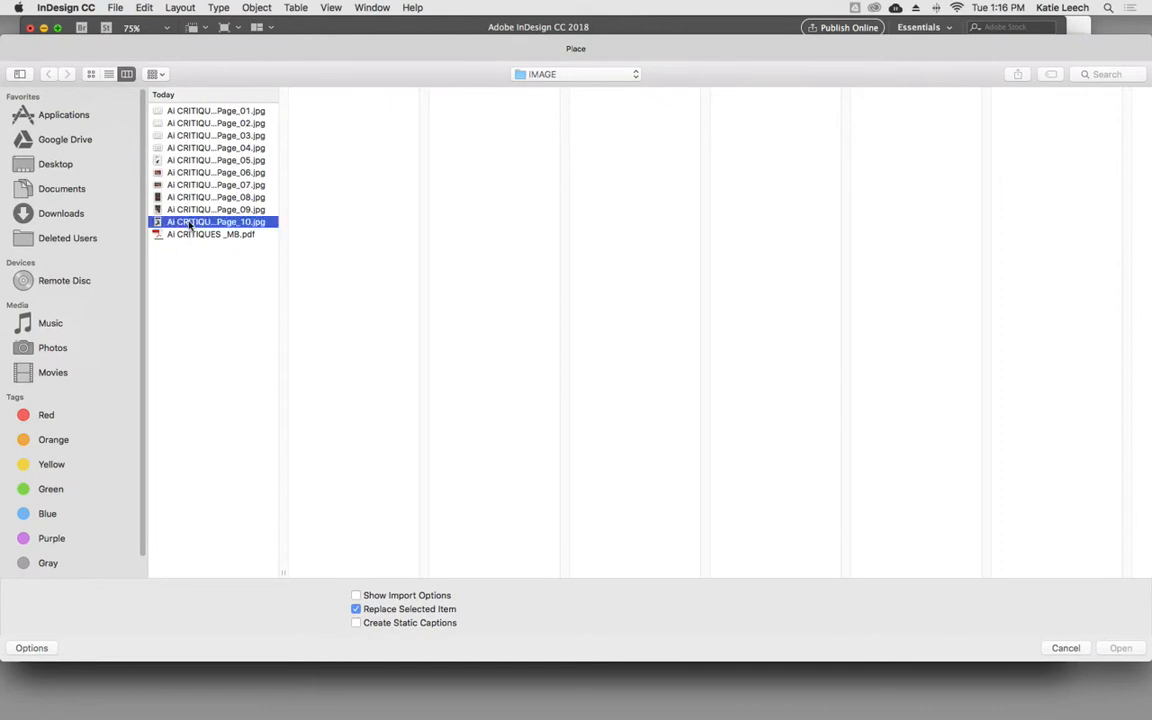
- Look through the Id Lesson 1 and Id_Lesson 2 project folders for the original M&M's label photo
left_click(624, 73)
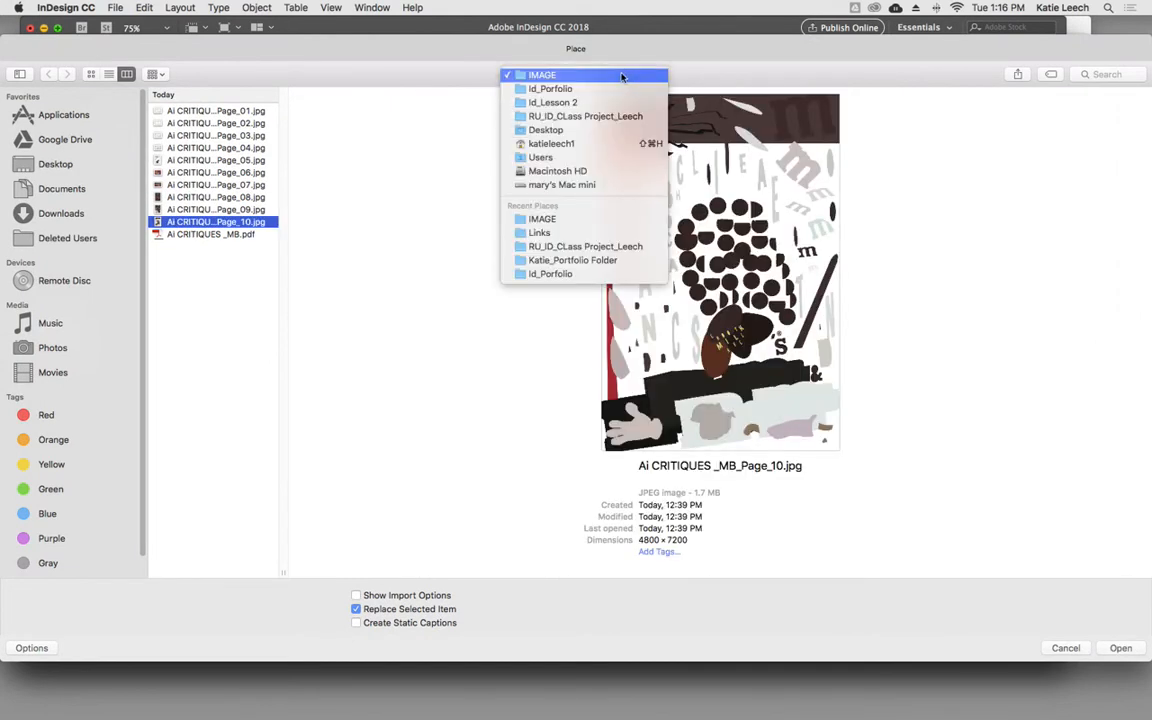
left_click(614, 90)
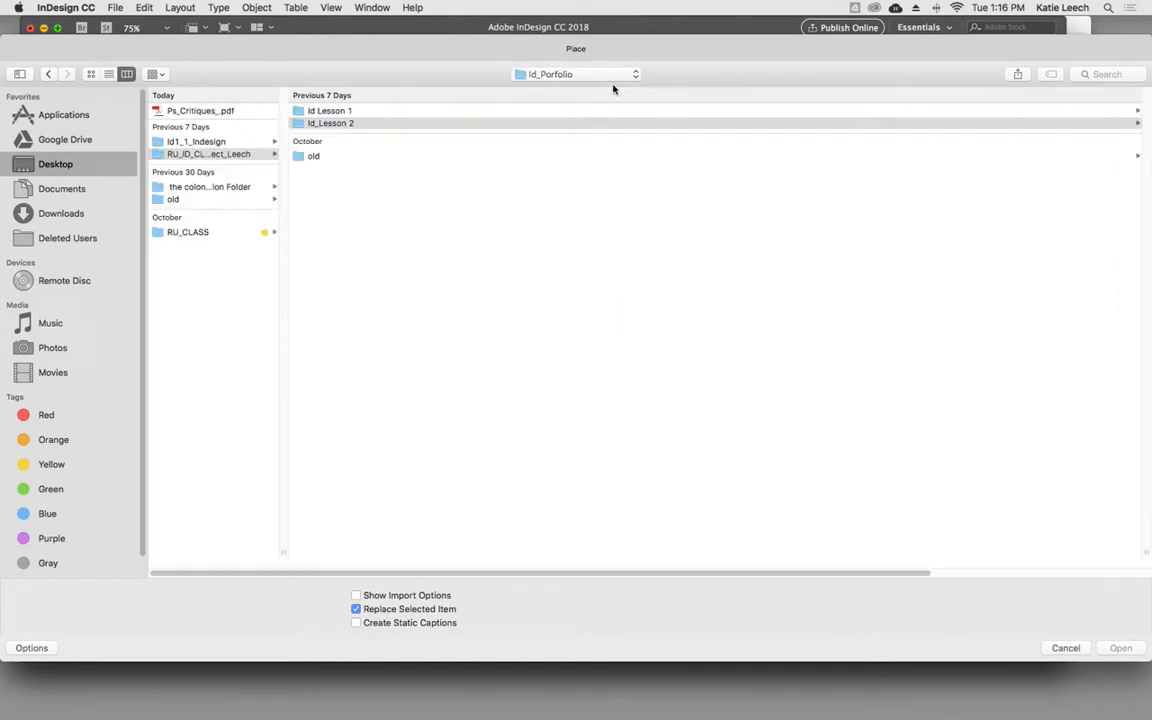
left_click(335, 123)
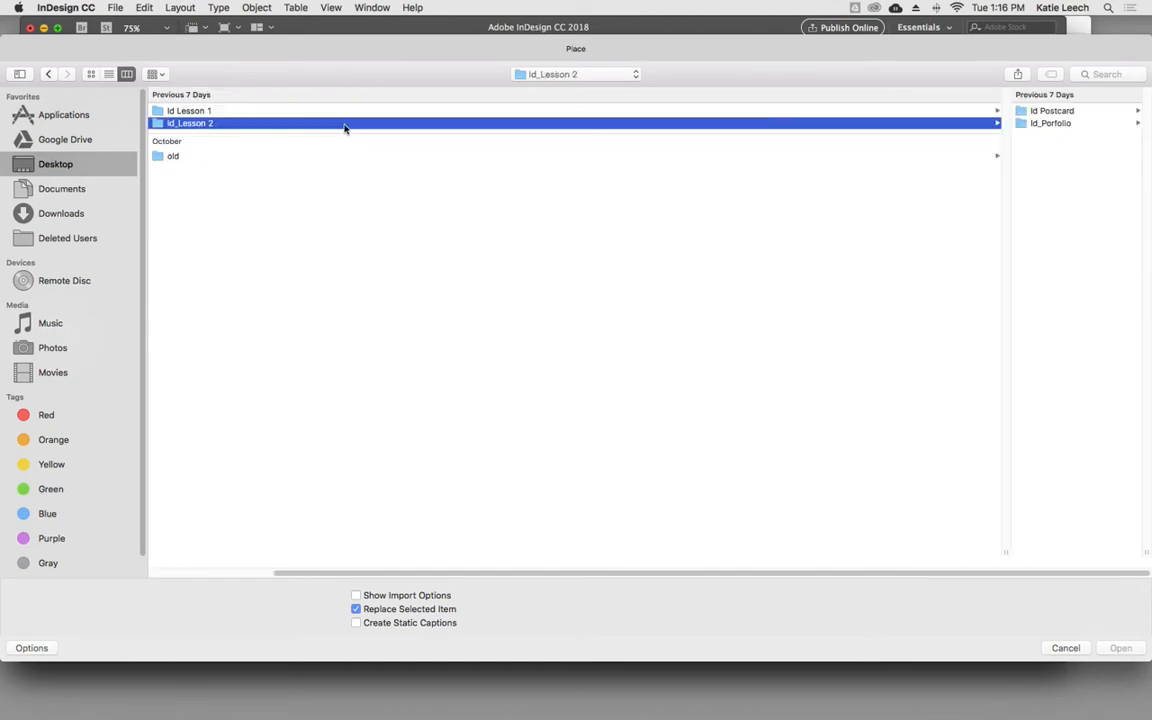
left_click(192, 110)
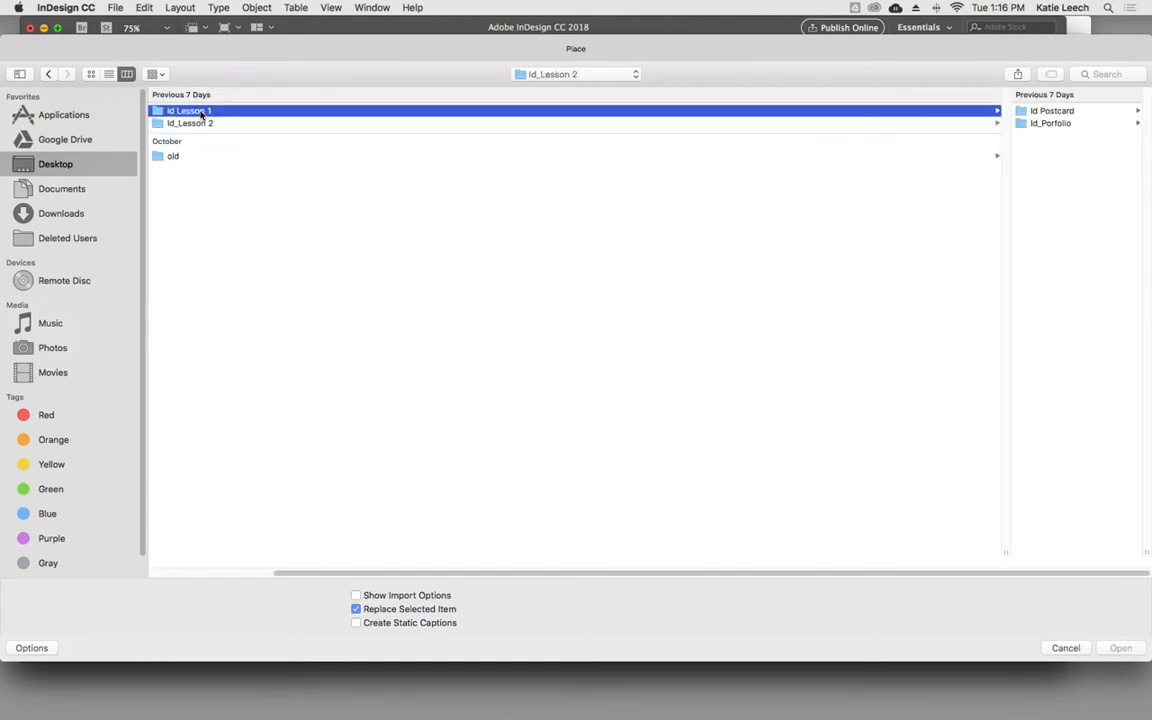
left_click(588, 74)
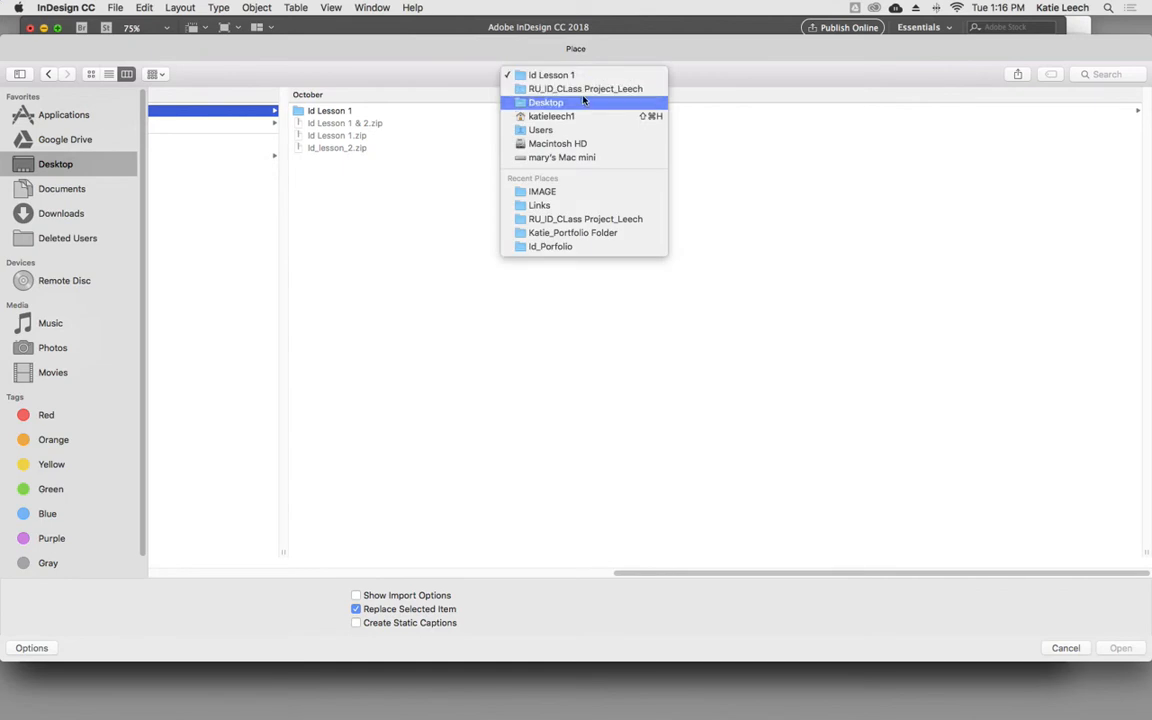
left_click(584, 90)
left_click(350, 123)
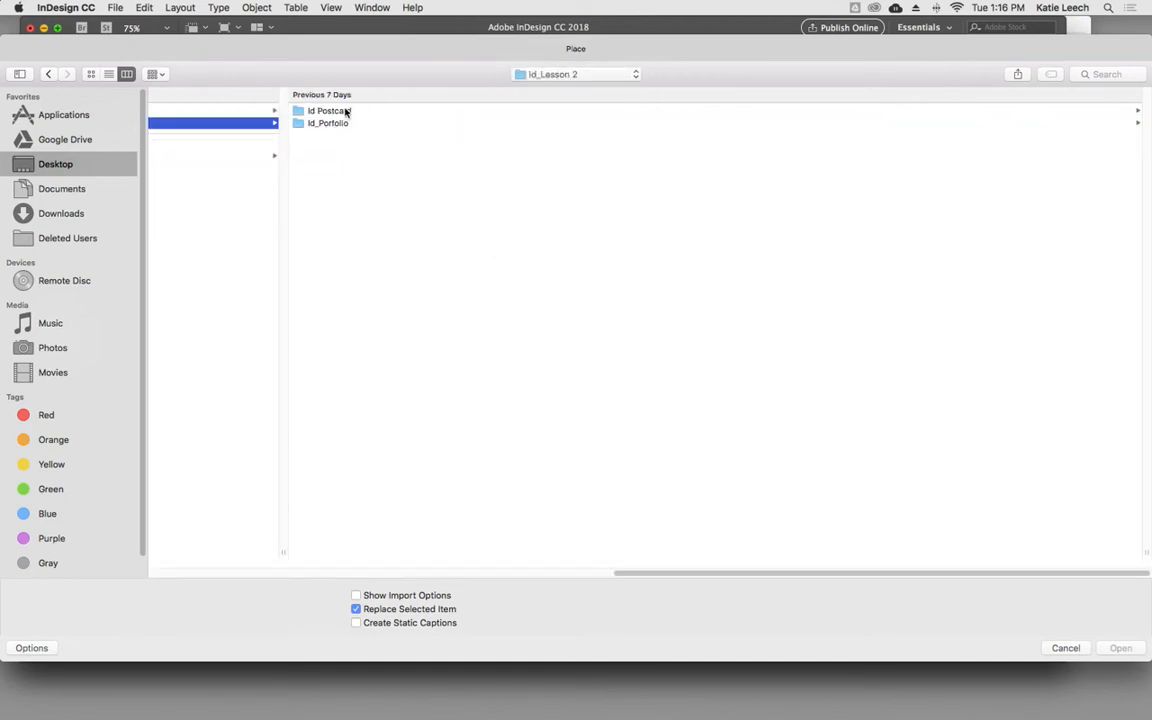
left_click(347, 123)
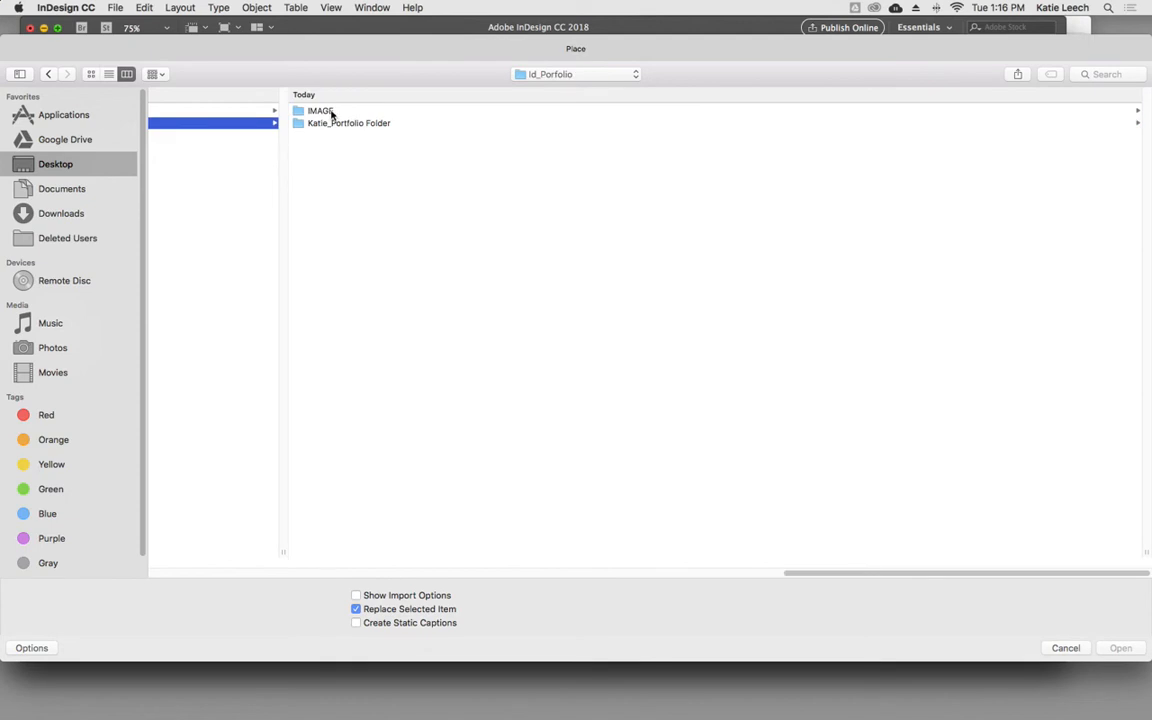
left_click(333, 112)
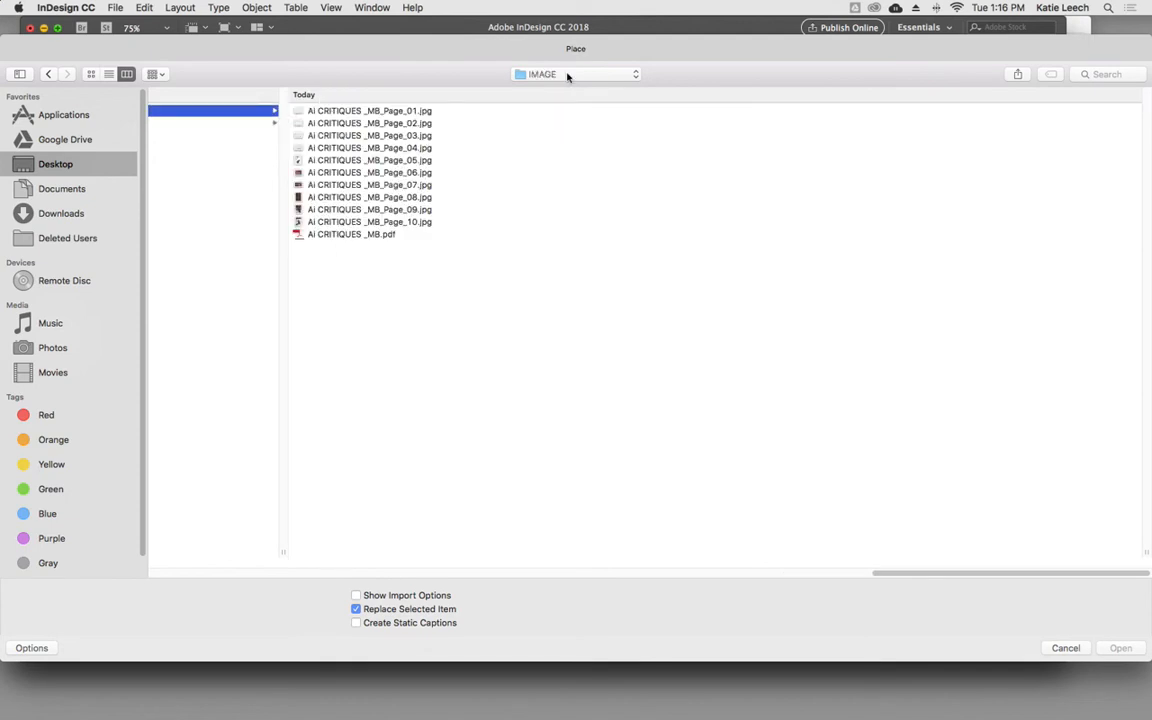
- Replace the squash photo on page 8 with M_Ms_Label.jpg from the portfolio's Links folder
left_click(563, 84)
left_click(567, 89)
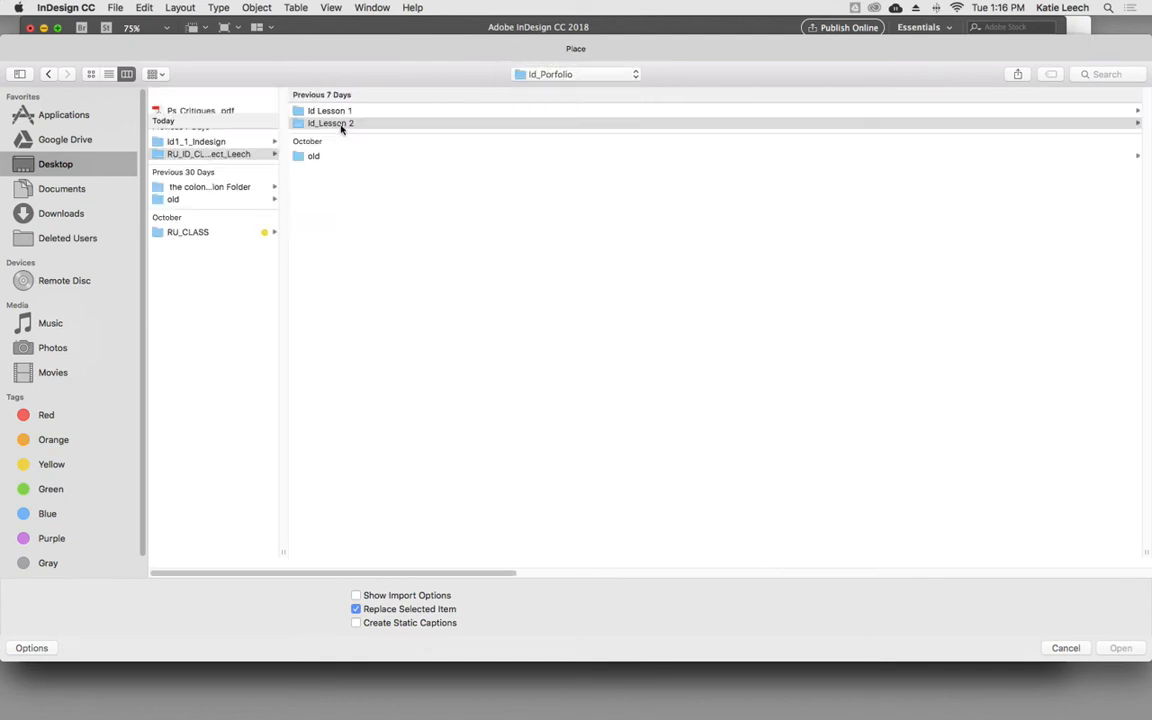
left_click(339, 124)
left_click(342, 125)
left_click(368, 124)
left_click(325, 168)
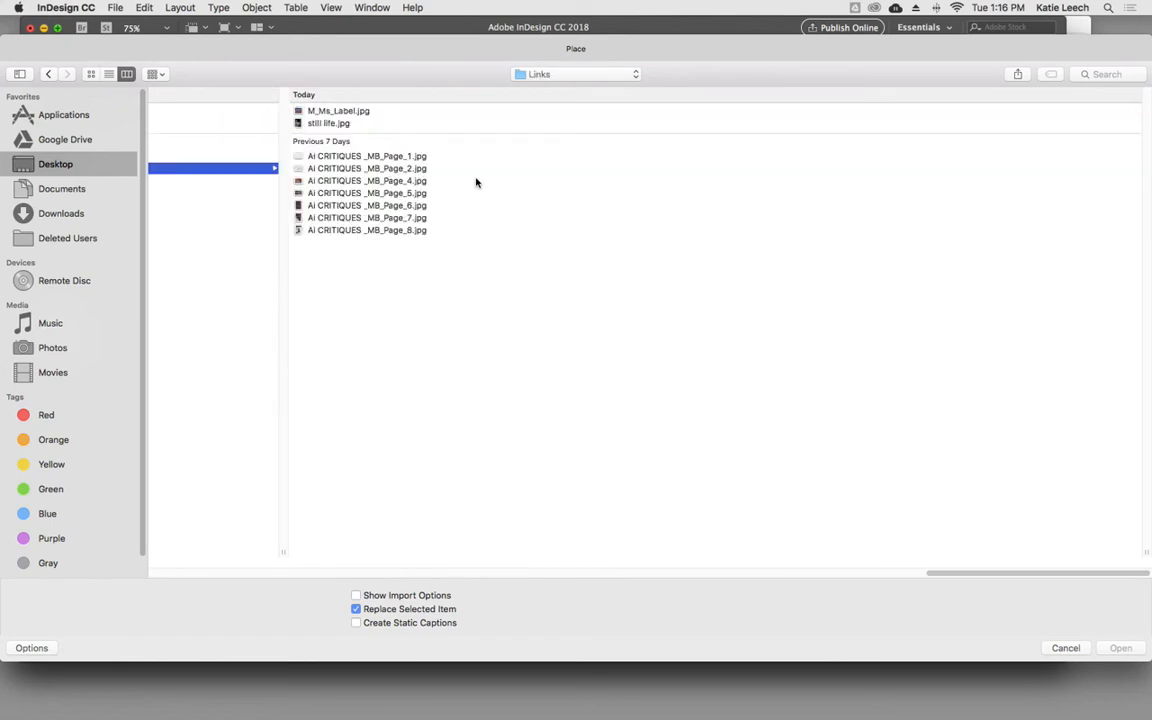
left_click(336, 112)
left_click(1120, 648)
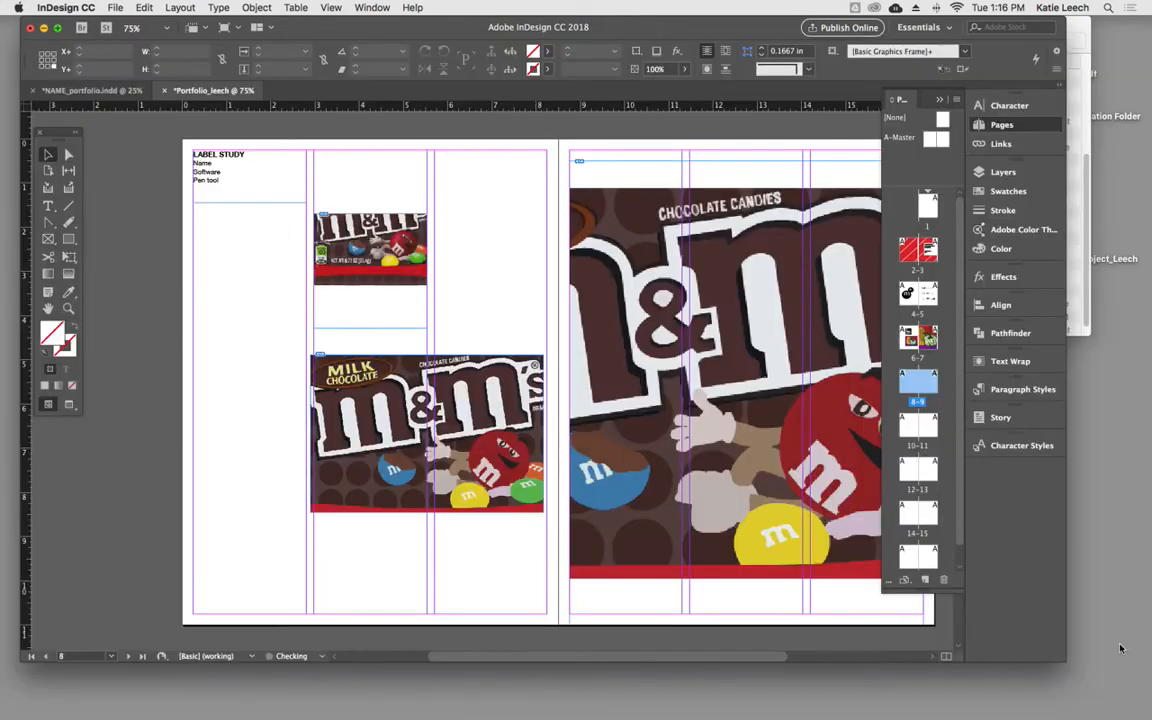
- Shift the label photo down inside its page 8 frame and crop the frame's top edge to the photo, about 2.12 in high
left_click_drag(389, 246, 391, 290)
left_click(460, 275)
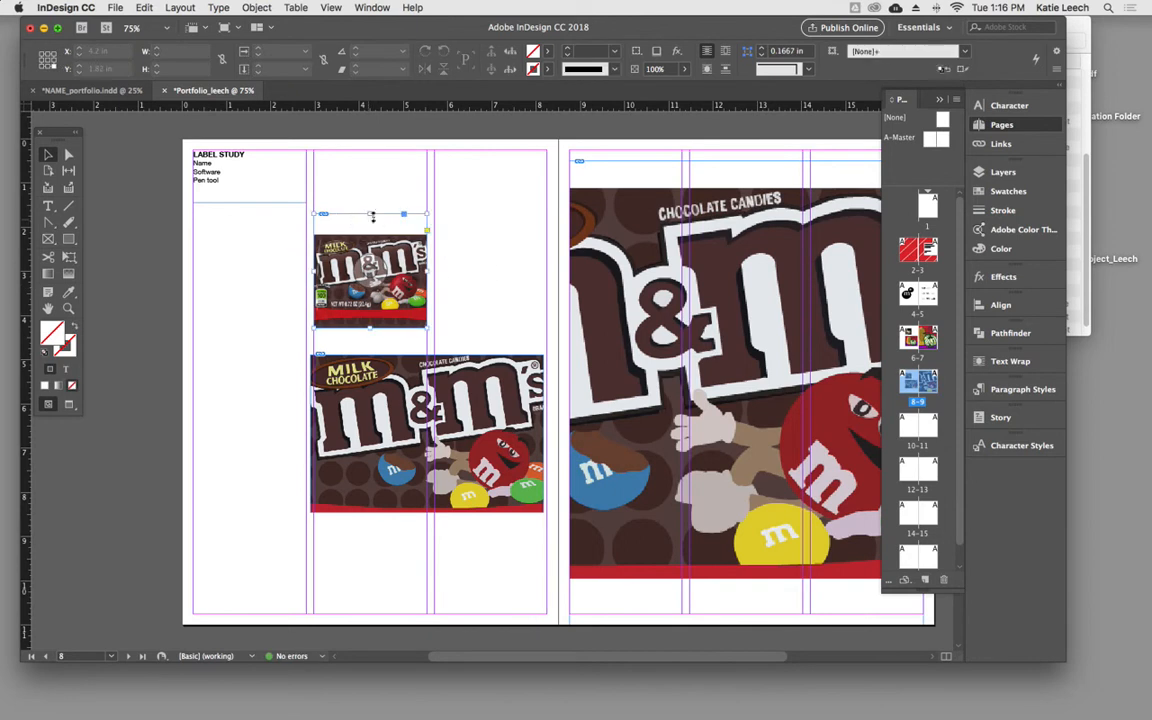
left_click_drag(370, 228, 369, 233)
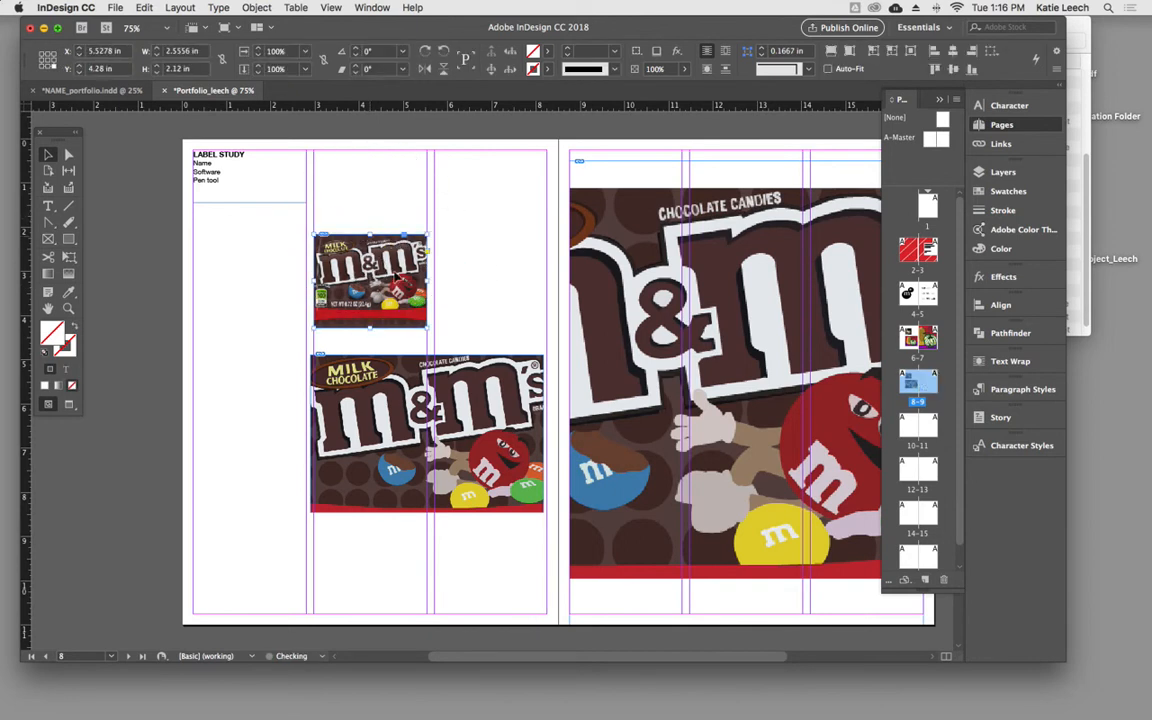
- Fit the lower M&M's frame on page 8 to the column guides, about 5.28 in wide, and align its artwork with the frame's left edge
left_click_drag(724, 281, 580, 249)
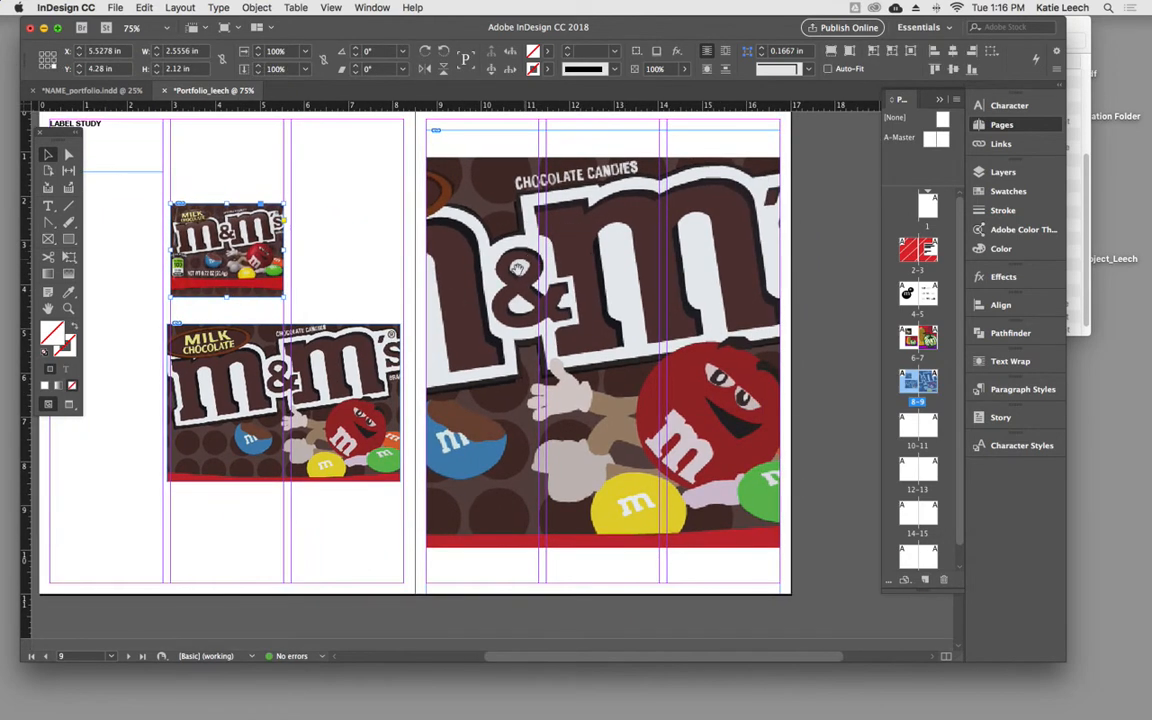
scroll(465, 243, "left", 5)
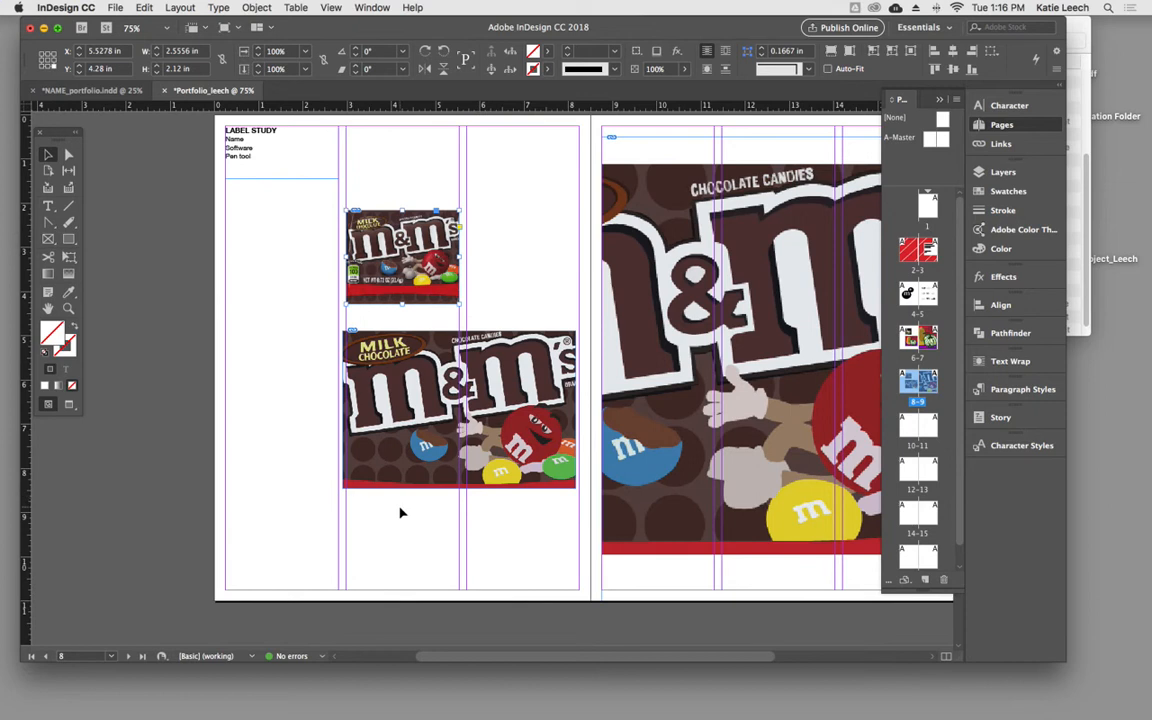
left_click(343, 410)
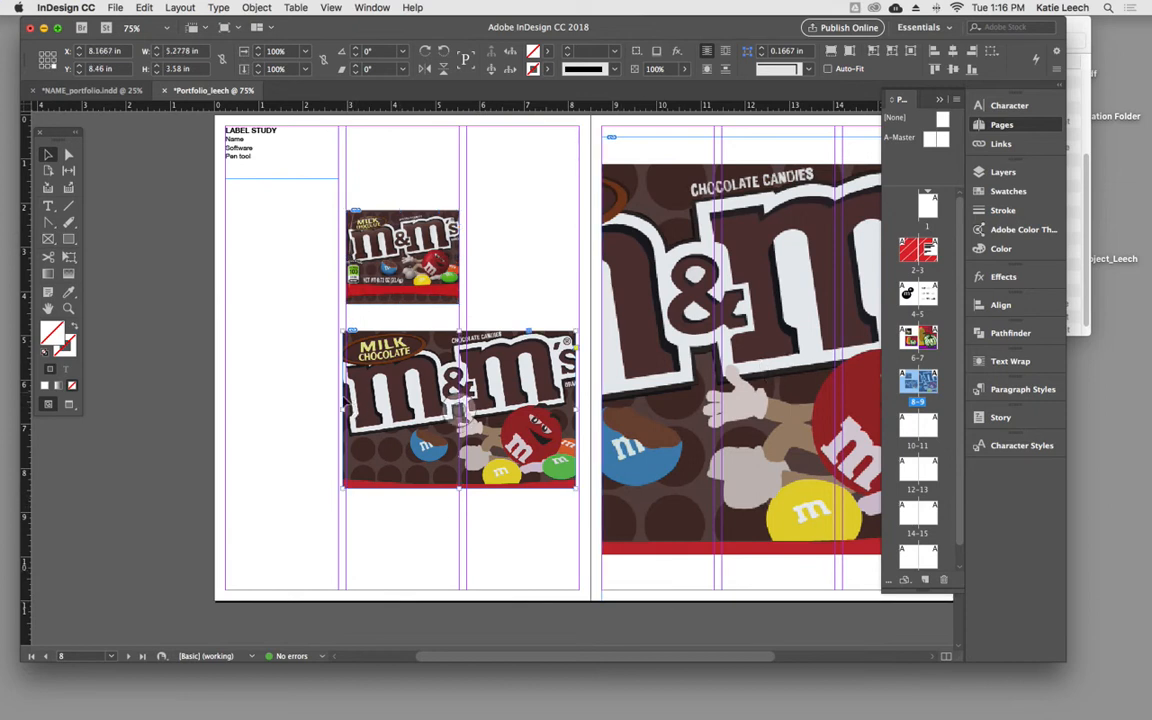
left_click_drag(341, 410, 346, 410)
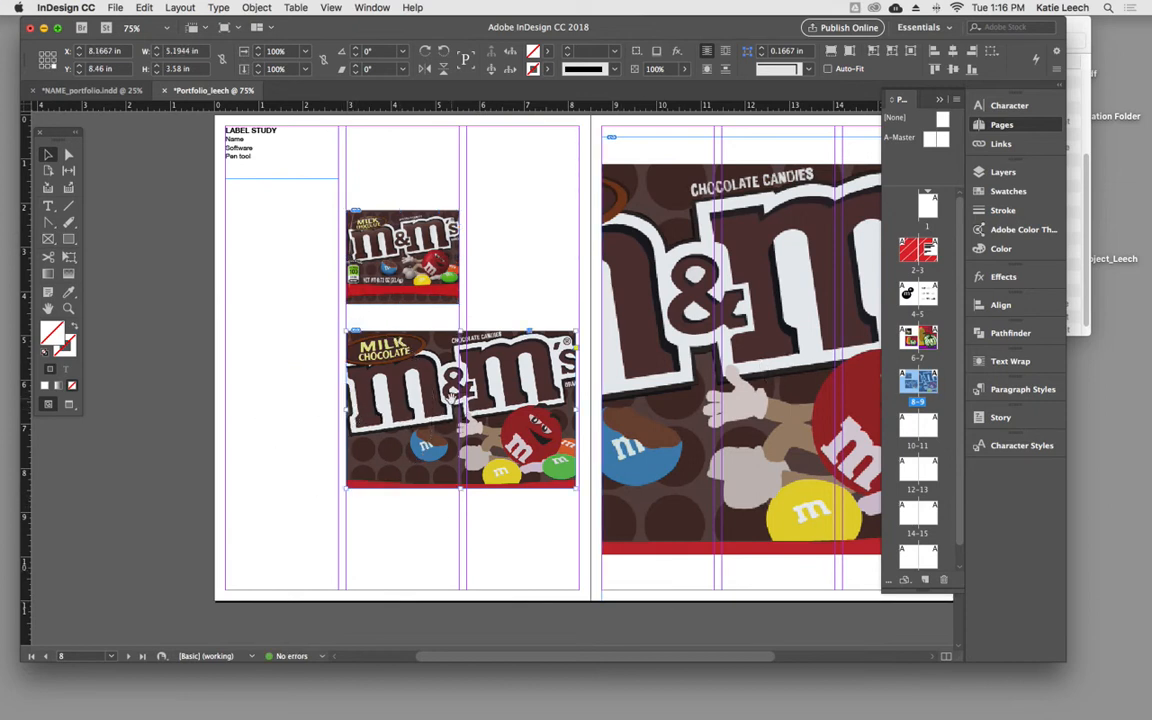
left_click_drag(452, 398, 463, 396)
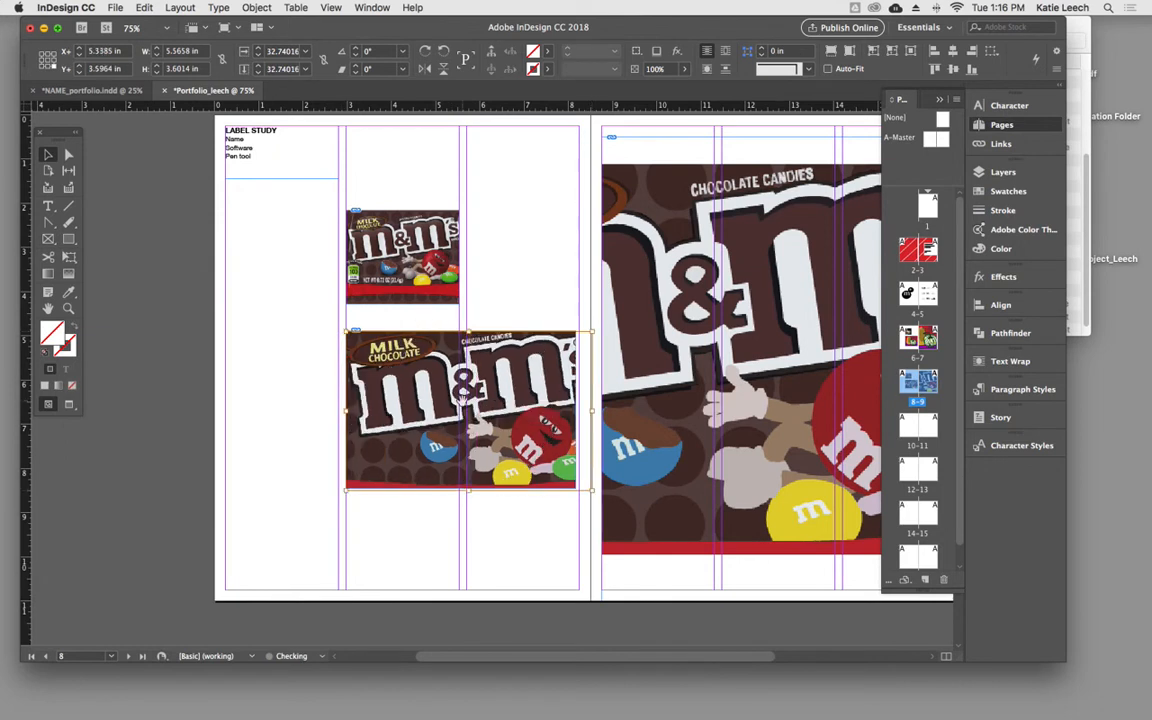
left_click(576, 486)
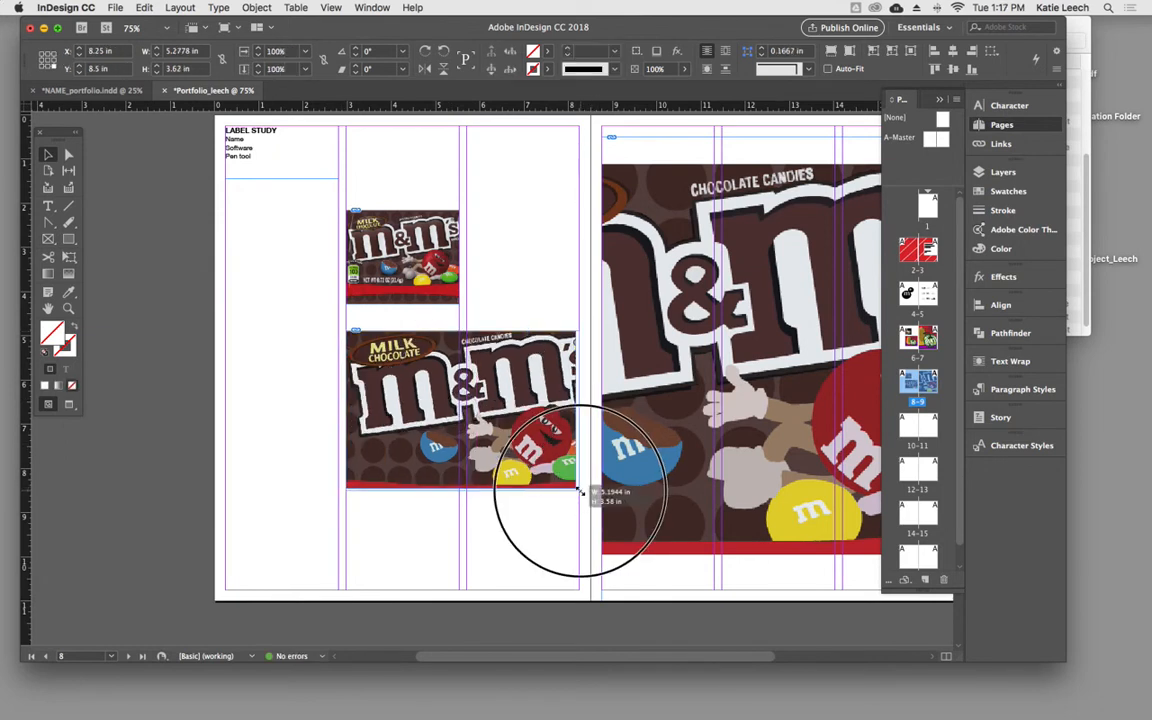
- Scale the lower M&M's artwork proportionally to about 31.05% to match the frame width, and shorten the frame to the artwork's bottom edge
left_click(592, 492)
left_click_drag(592, 492, 580, 484)
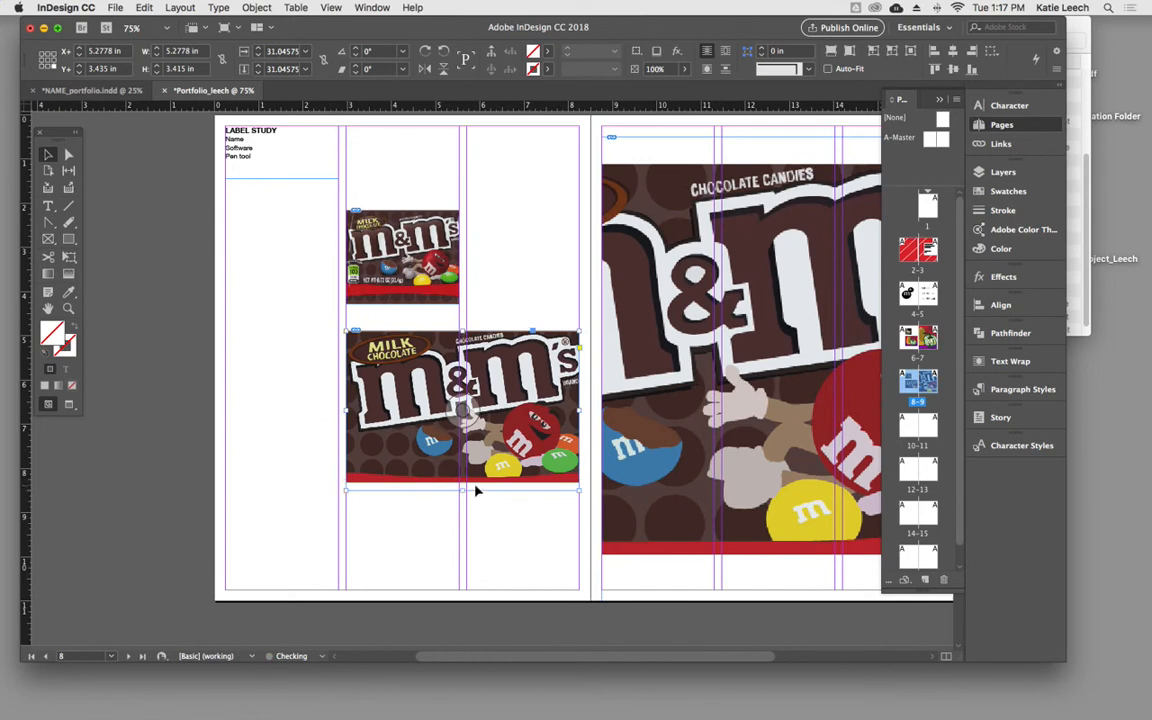
left_click(486, 490)
left_click_drag(463, 490, 463, 480)
left_click(496, 509)
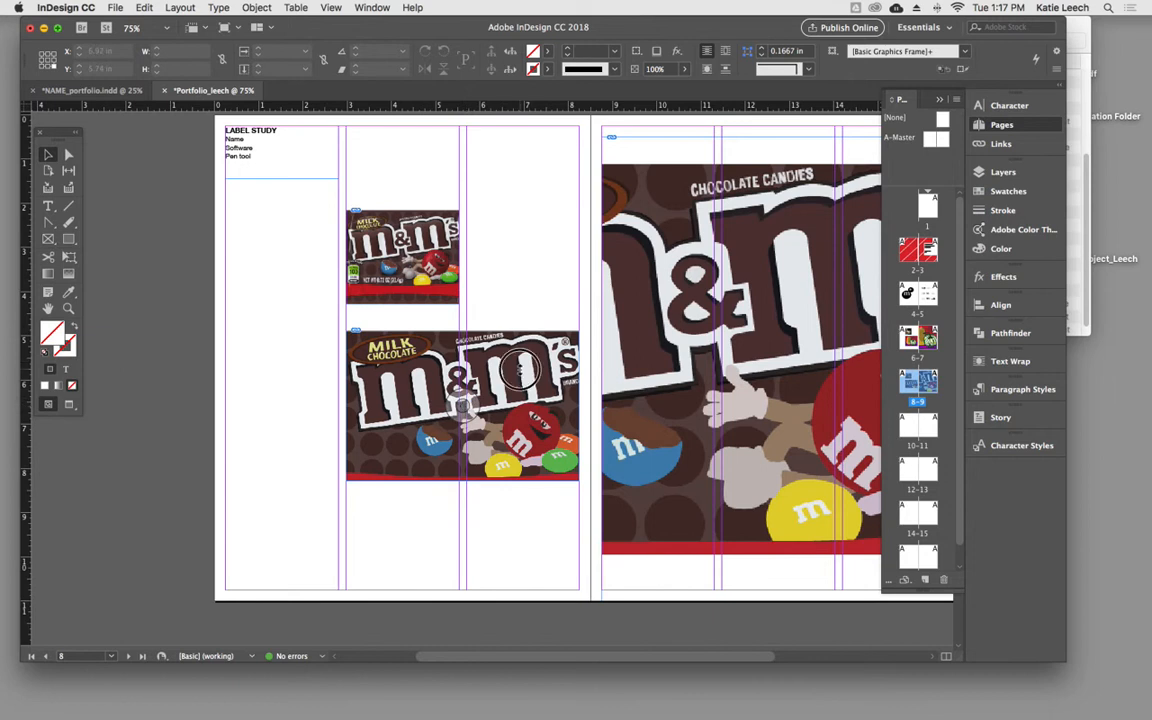
- Try setting only the vertical scale of the lower M&M's artwork on page 8 to 20%
left_click(468, 334)
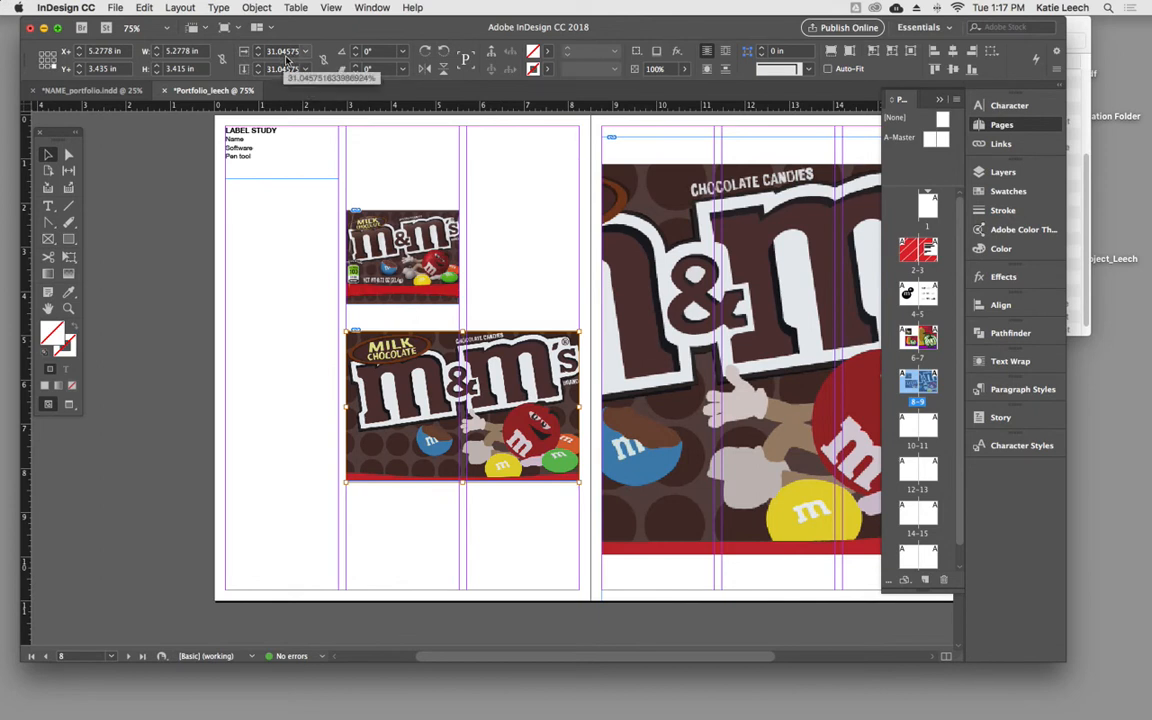
left_click(270, 69)
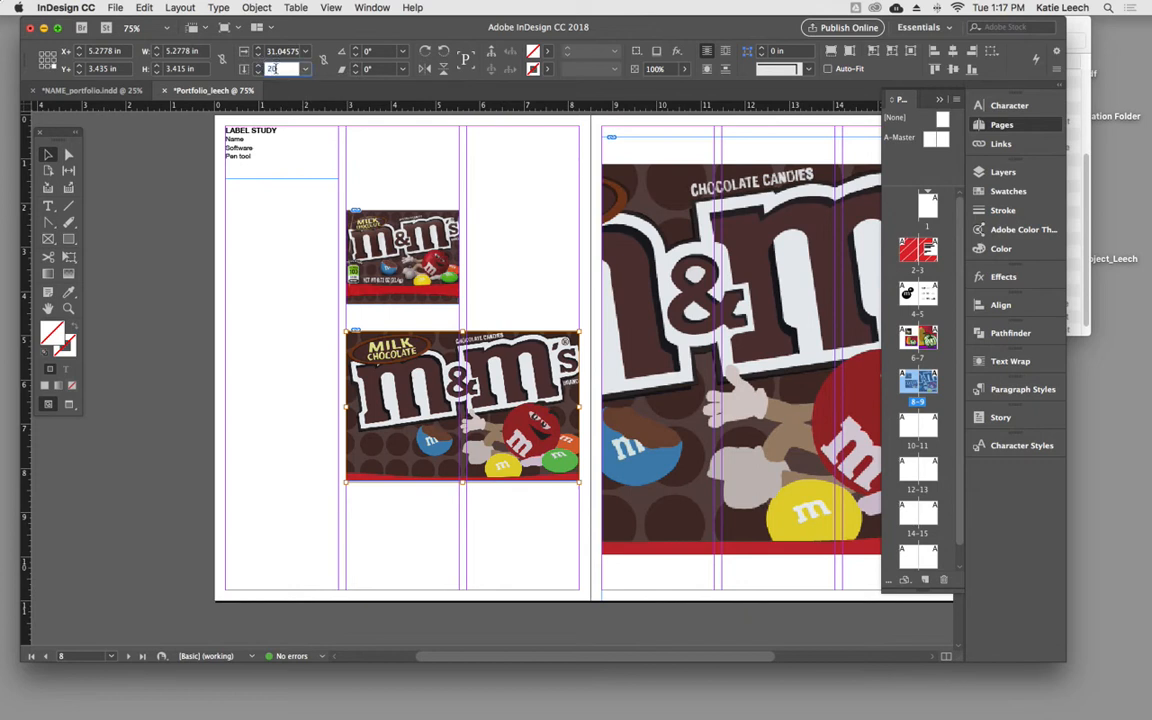
double_click(280, 52)
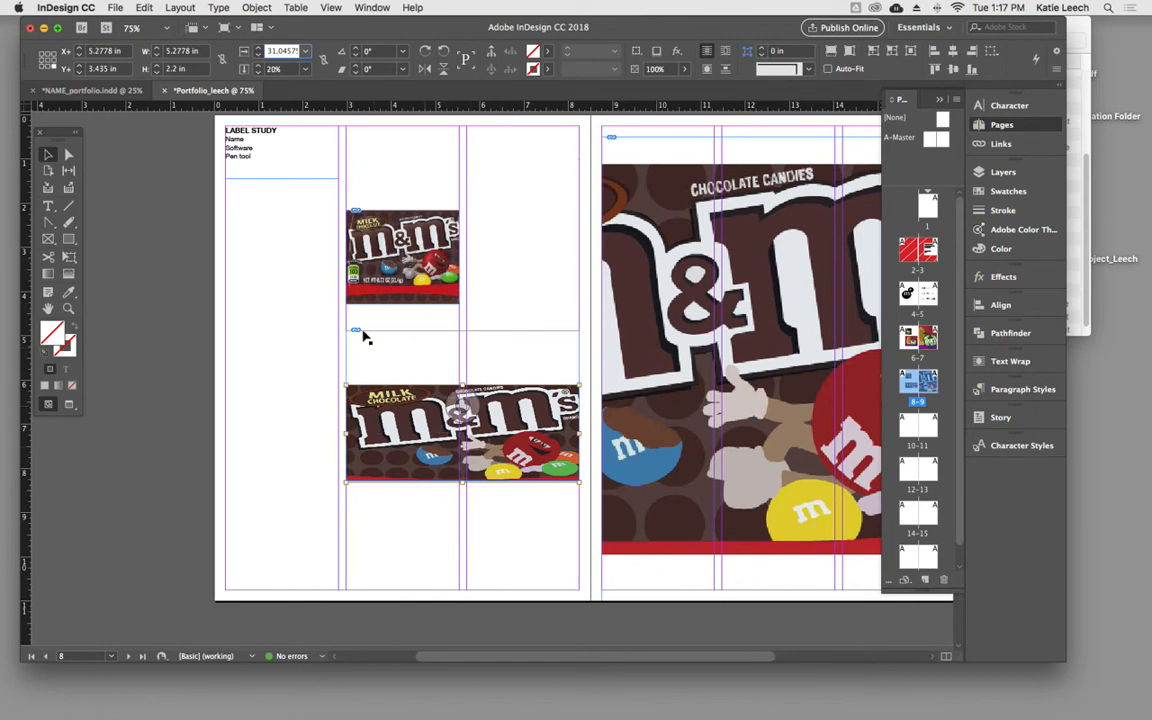
- Set both the horizontal and vertical scale of the lower M&M's artwork on page 8 to 31%
left_click(285, 51)
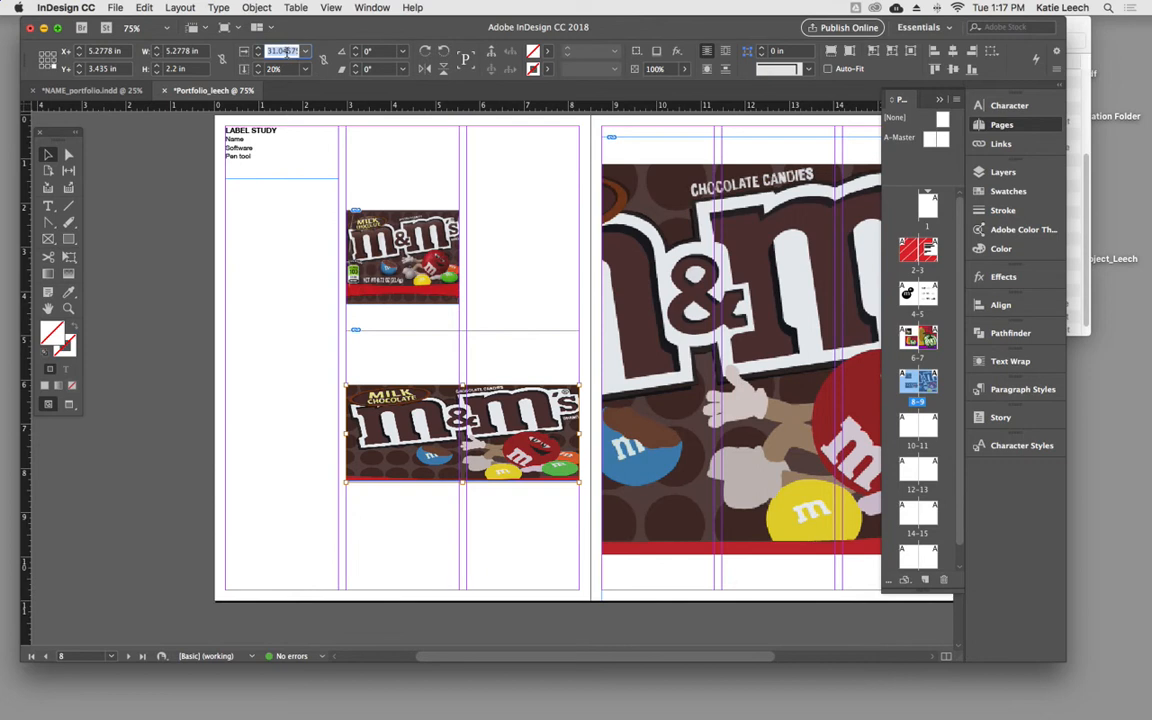
type("31")
key("Tab")
type("3")
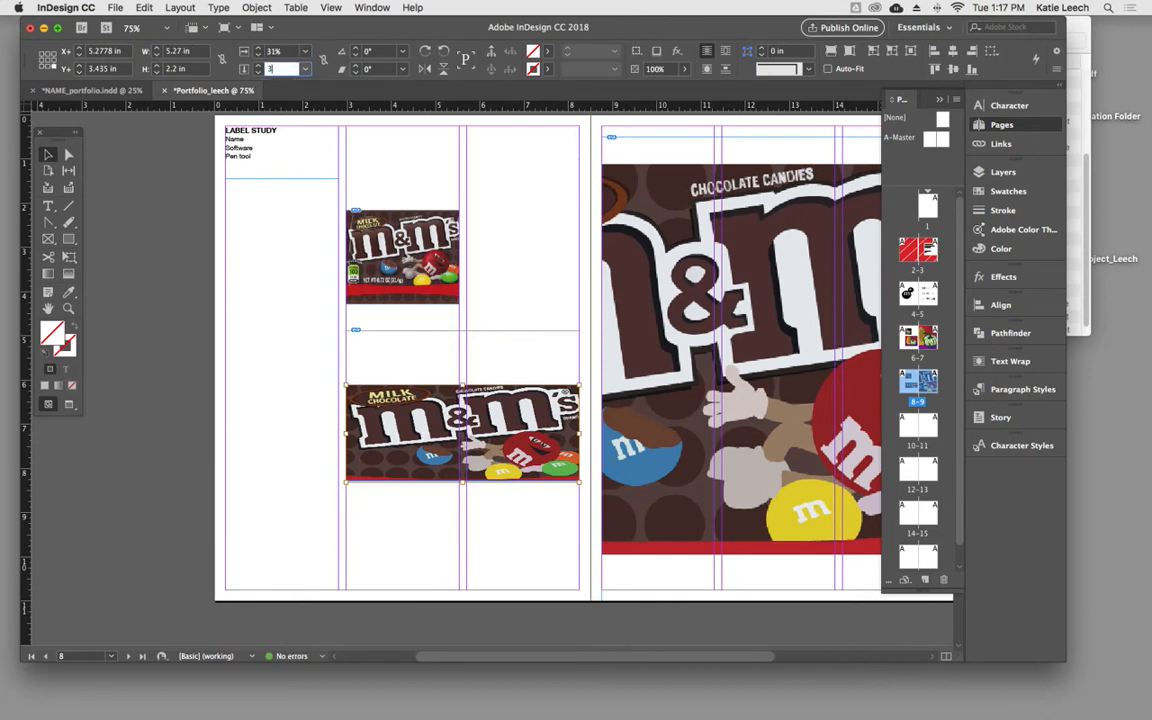
type("1")
key("Return")
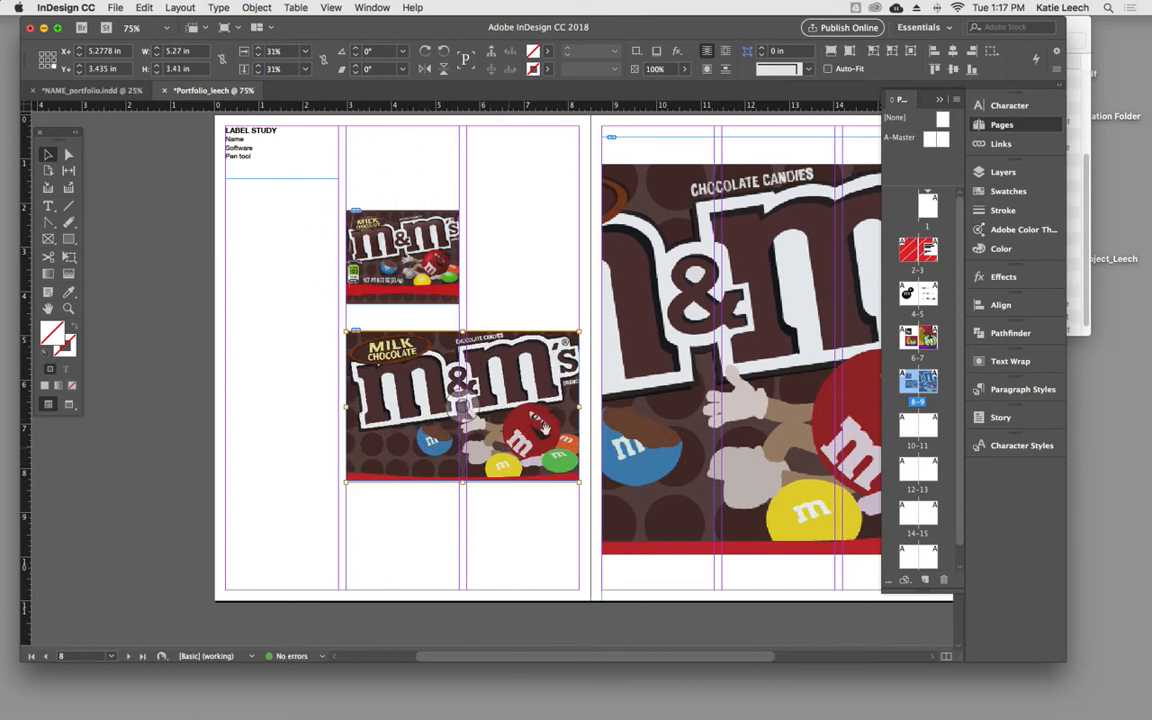
- Set both the horizontal and vertical scale of the large M&M's artwork on page 9 to 80%
left_click(432, 192)
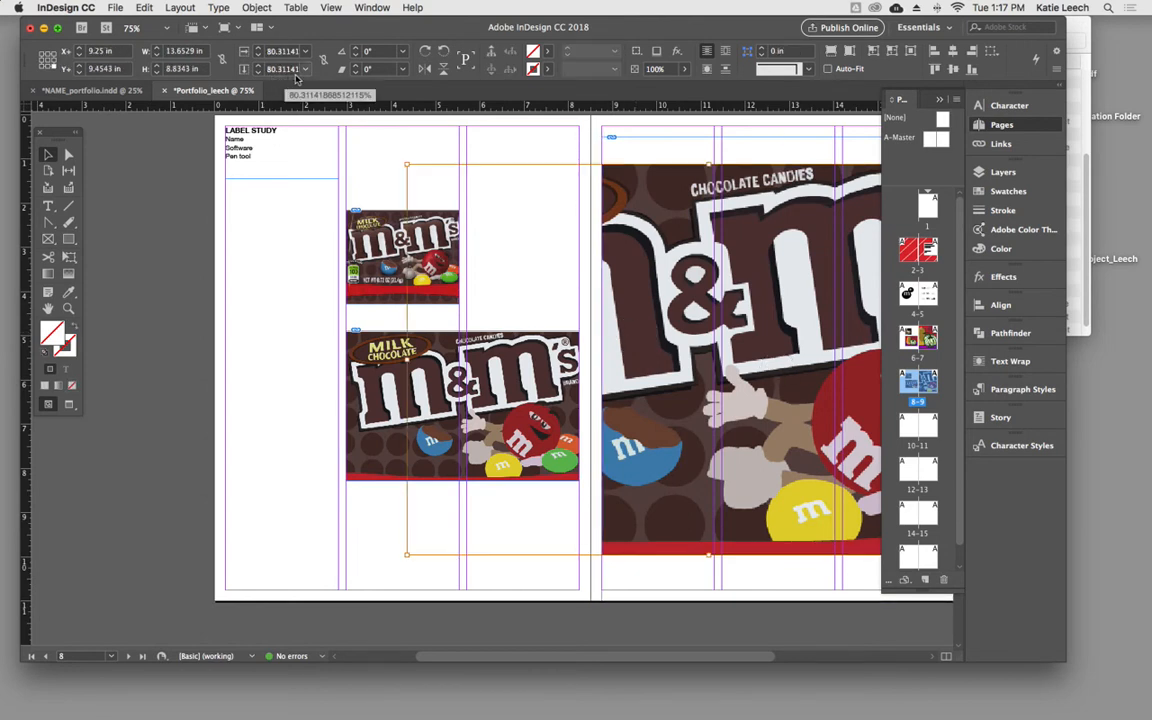
left_click(277, 50)
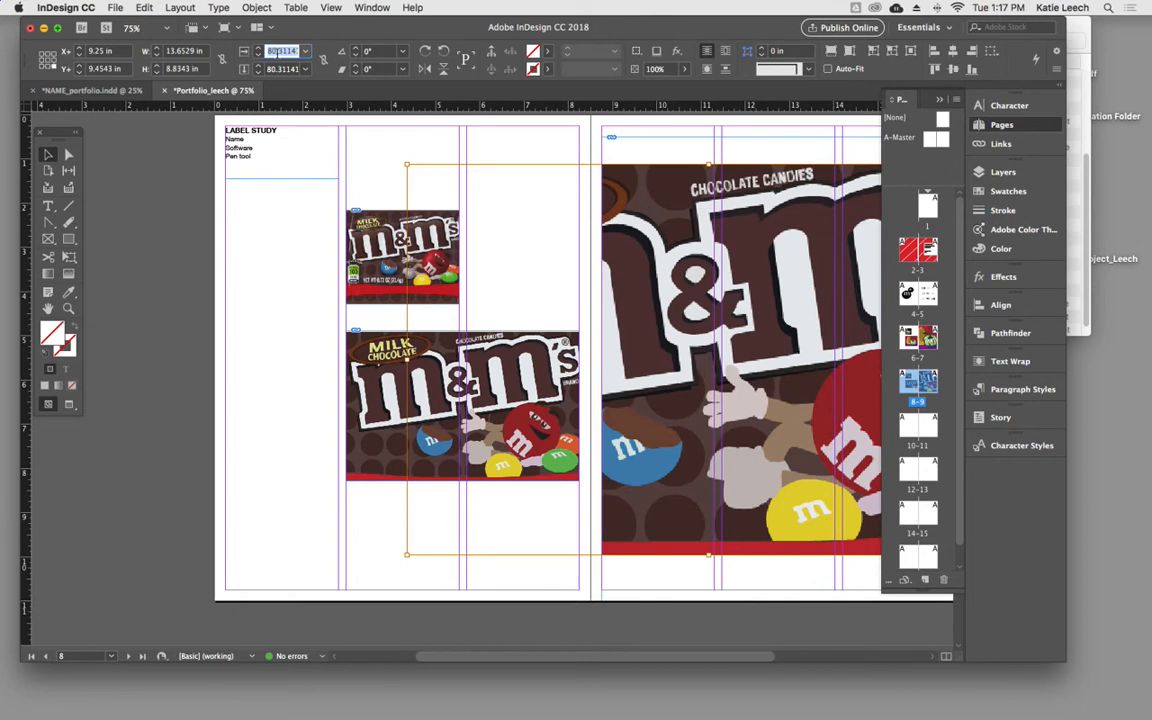
type("80")
key("Tab")
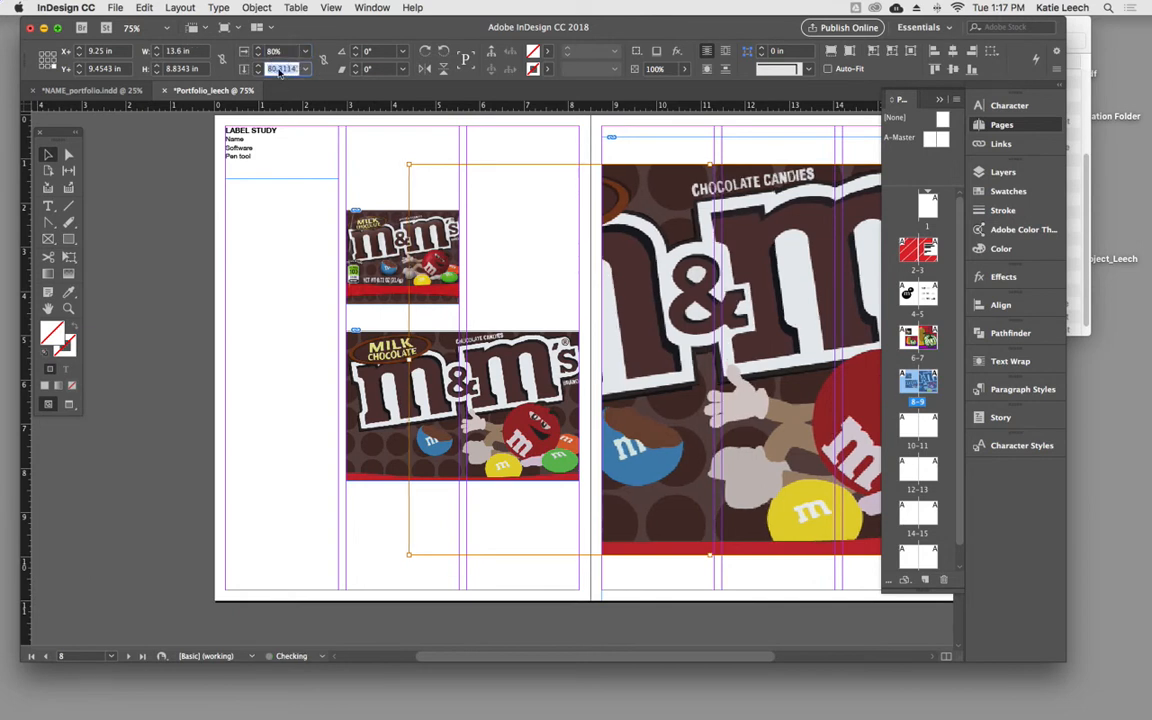
type("80")
key("Return")
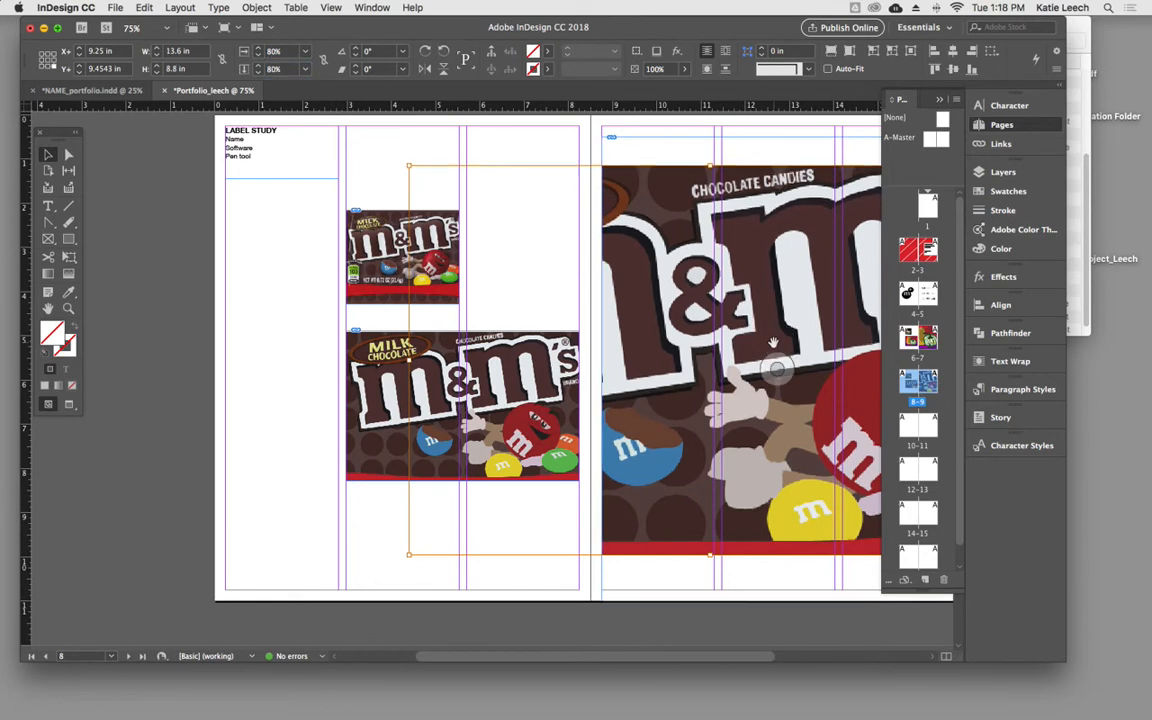
- Review the monogram, still life and label study spreads on pages 4–9 to compare their layouts
left_click_drag(746, 392, 658, 395)
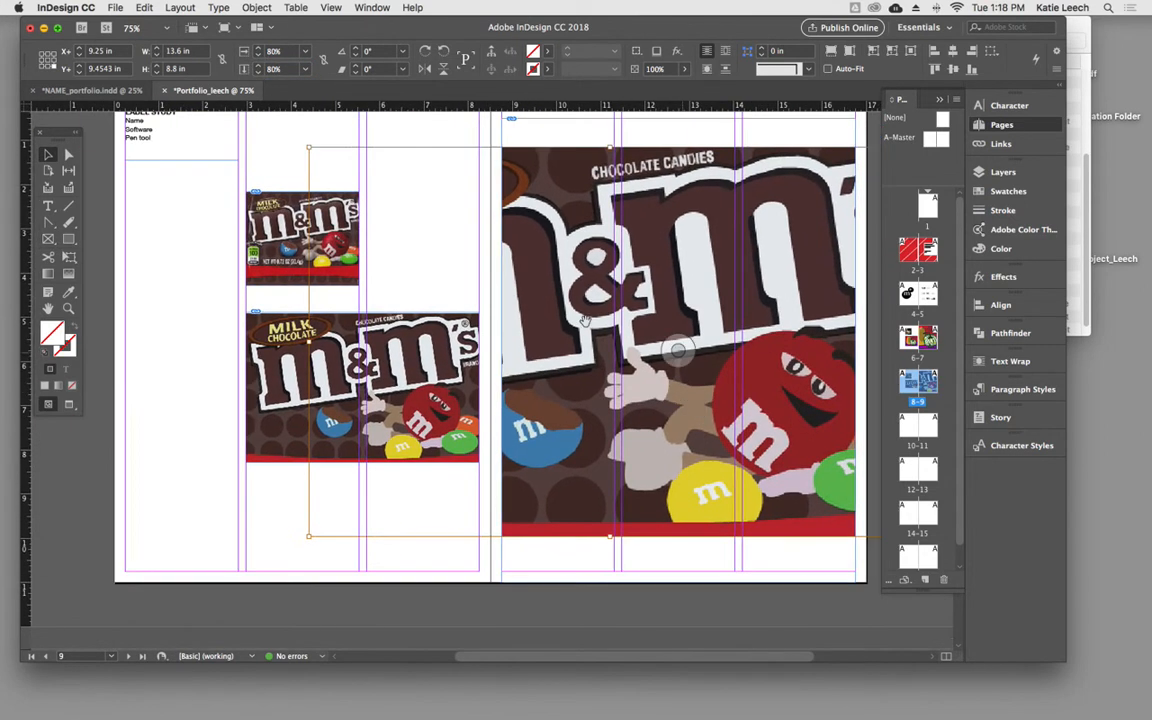
left_click(193, 250)
scroll(303, 316, "up", 5)
scroll(350, 440, "up", 15)
scroll(370, 432, "up", 12)
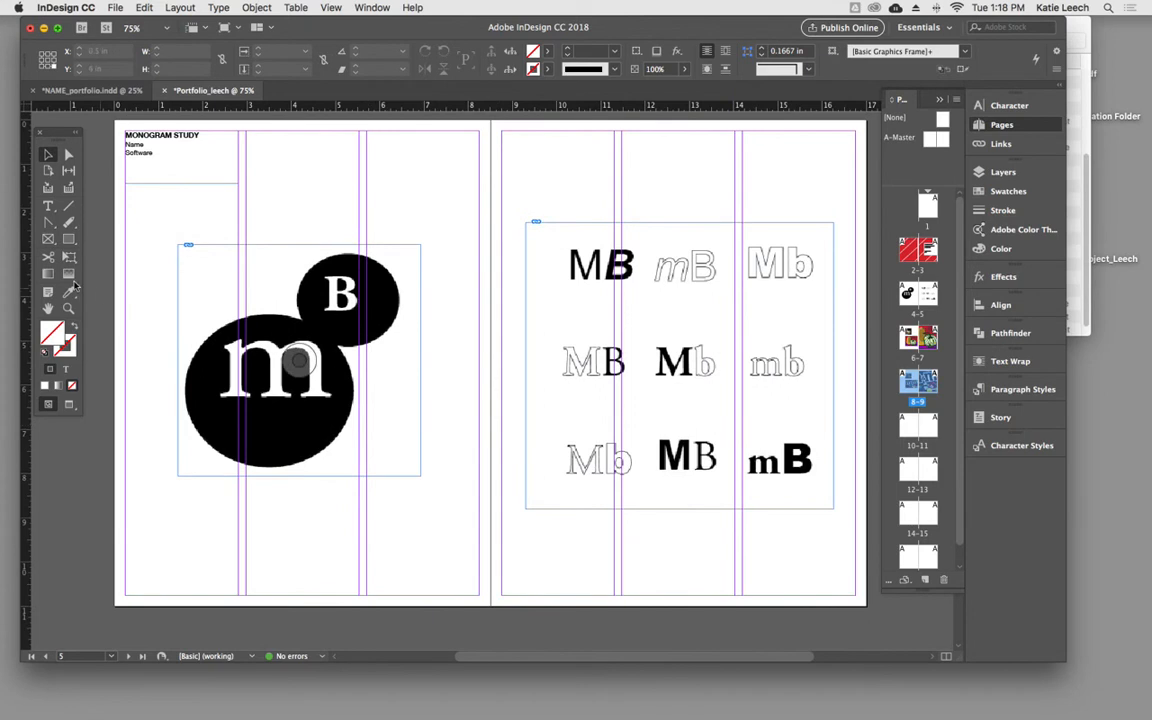
left_click(298, 362)
scroll(287, 475, "down", 12)
left_click(360, 597)
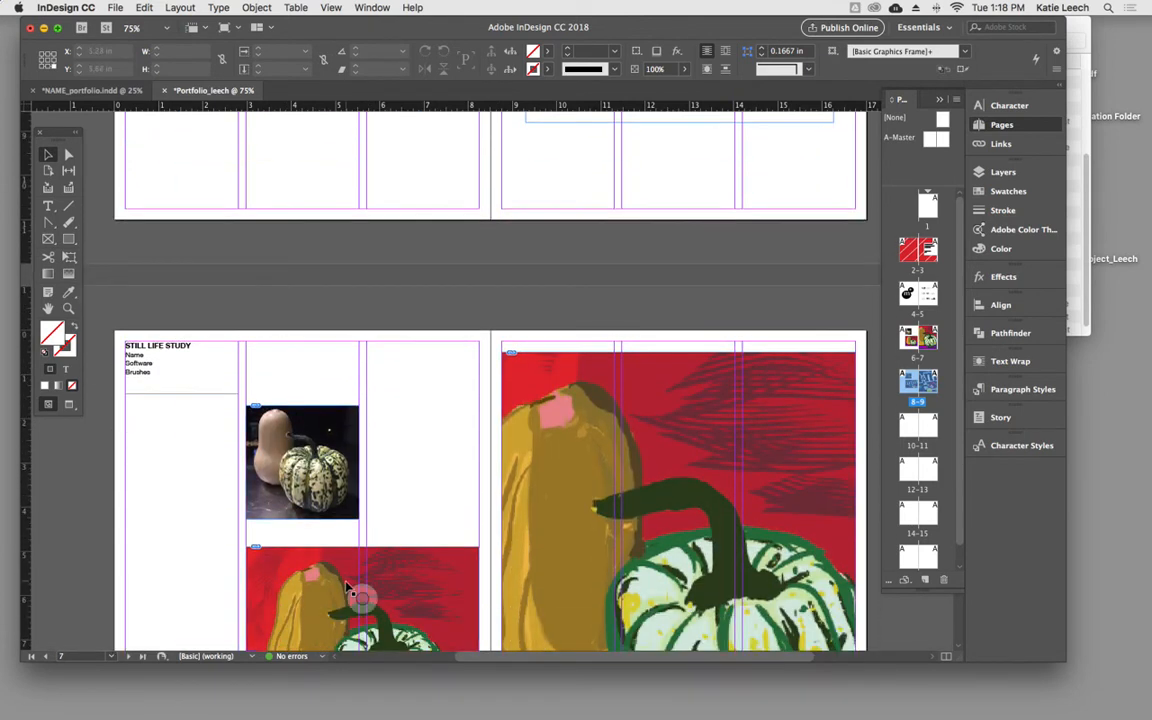
scroll(182, 526, "down", 12)
scroll(182, 526, "down", 3)
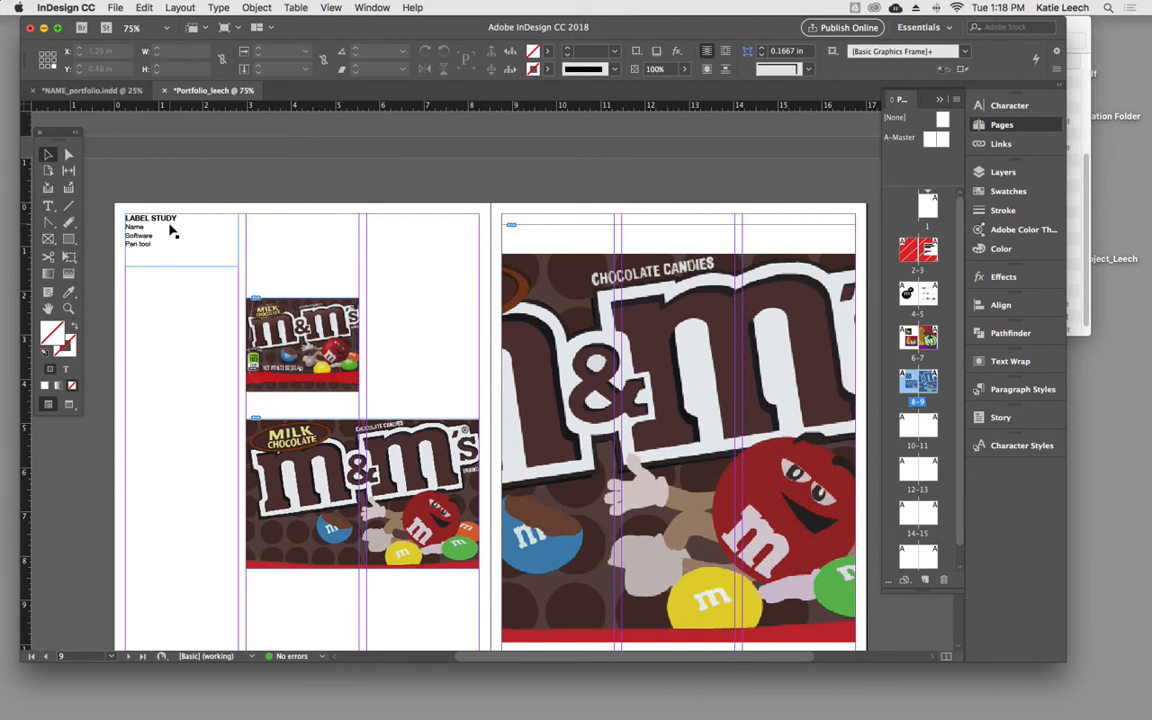
- Check the spread that follows the label study in the NAME_portfolio.indd sample document as a layout reference
scroll(140, 378, "down", 10)
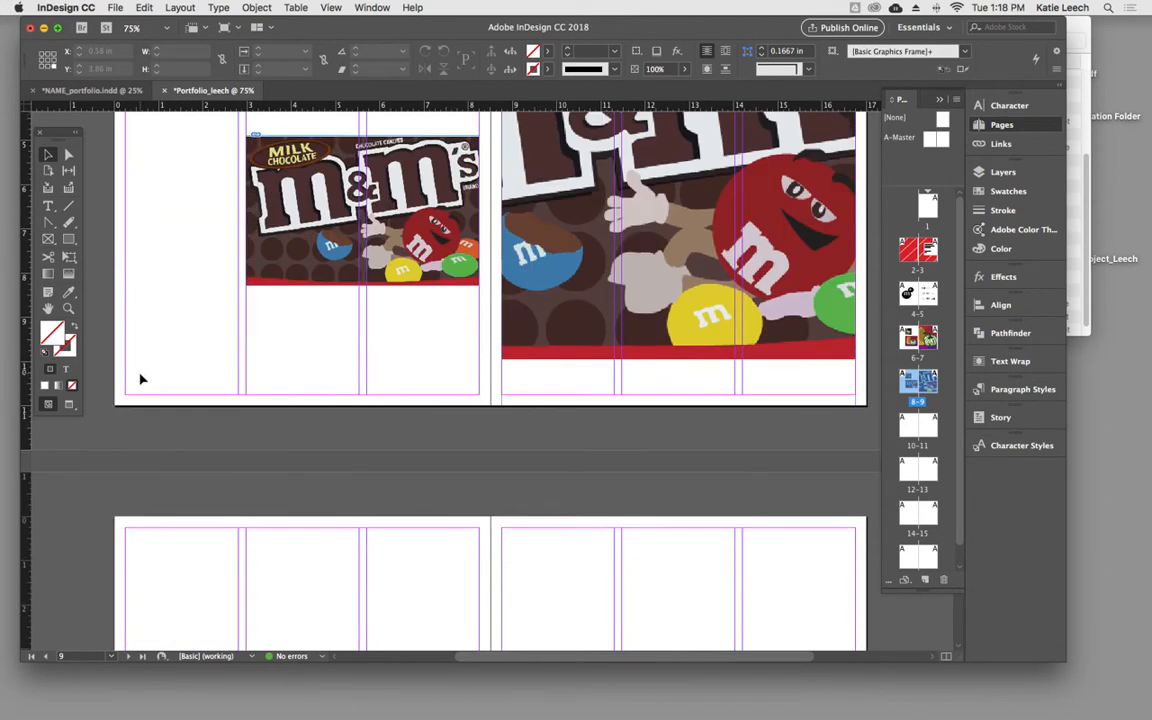
scroll(262, 441, "down", 1)
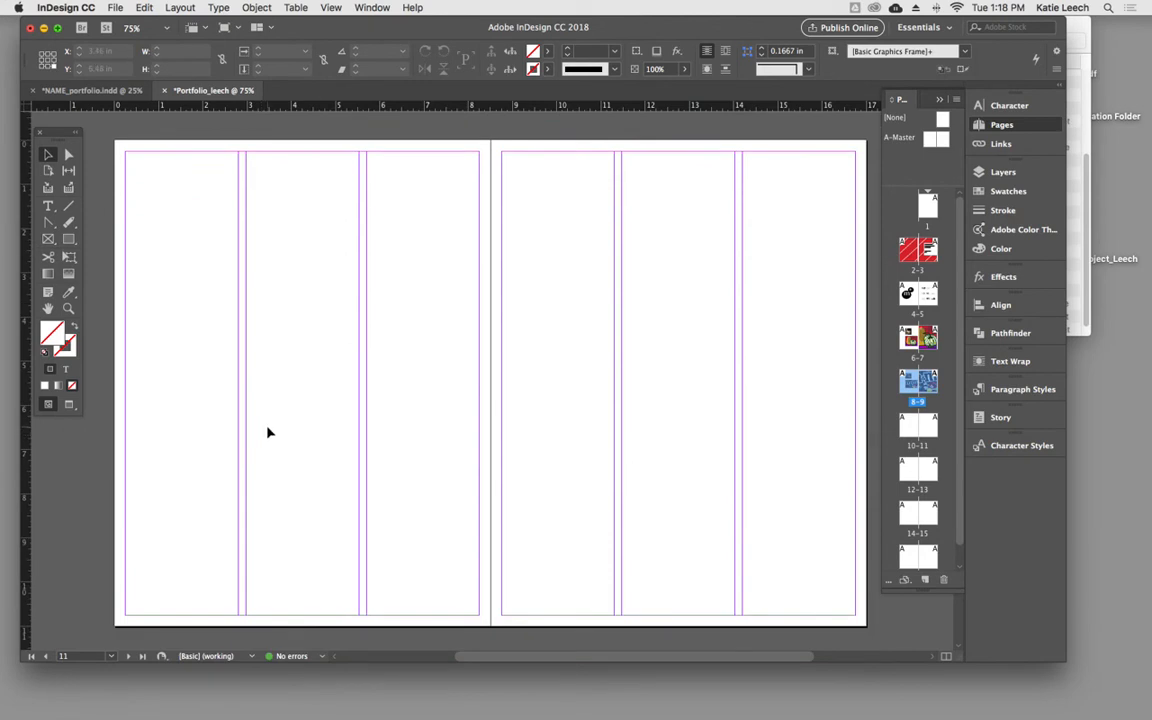
left_click(90, 90)
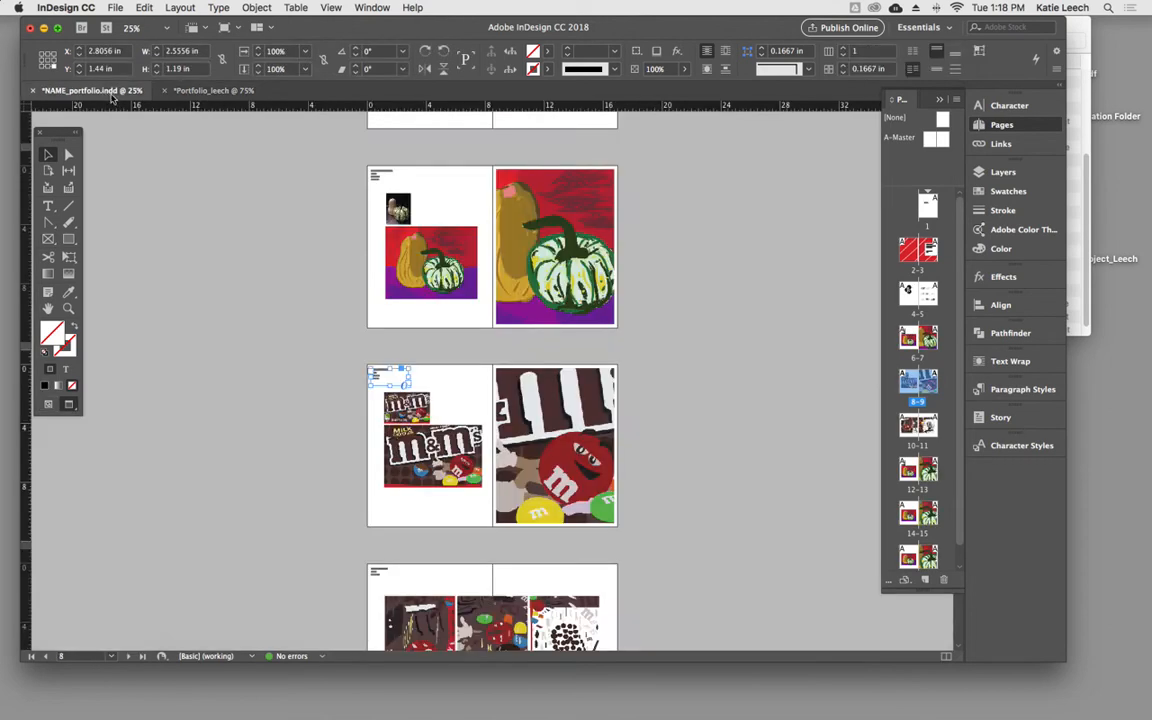
scroll(580, 581, "down", 4)
left_click(599, 584)
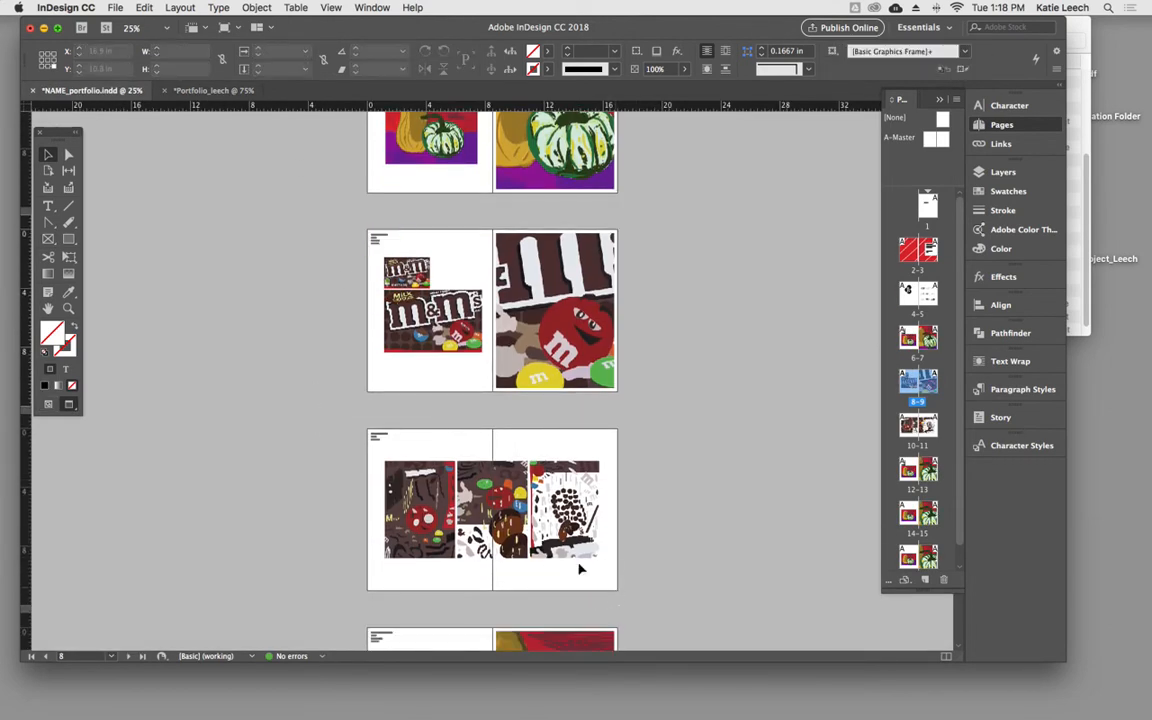
left_click(213, 91)
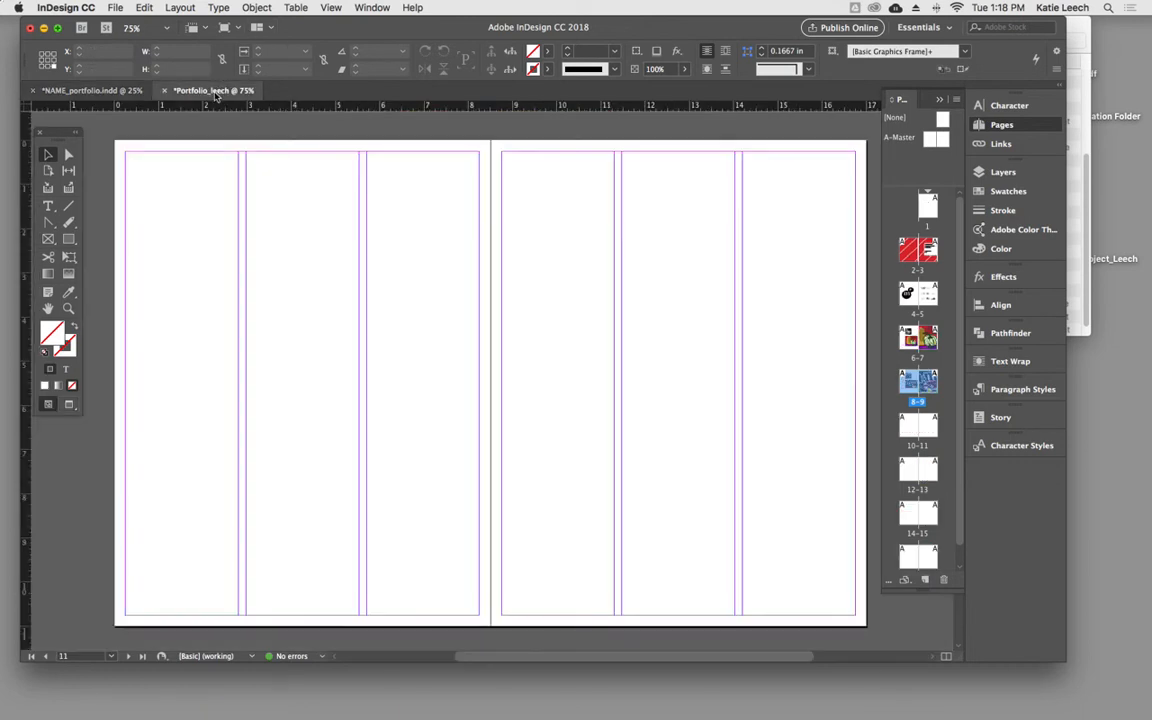
- Copy the LABEL STUDY caption from page 8 and paste it in place on page 10
scroll(263, 268, "up", 10)
left_click(147, 172)
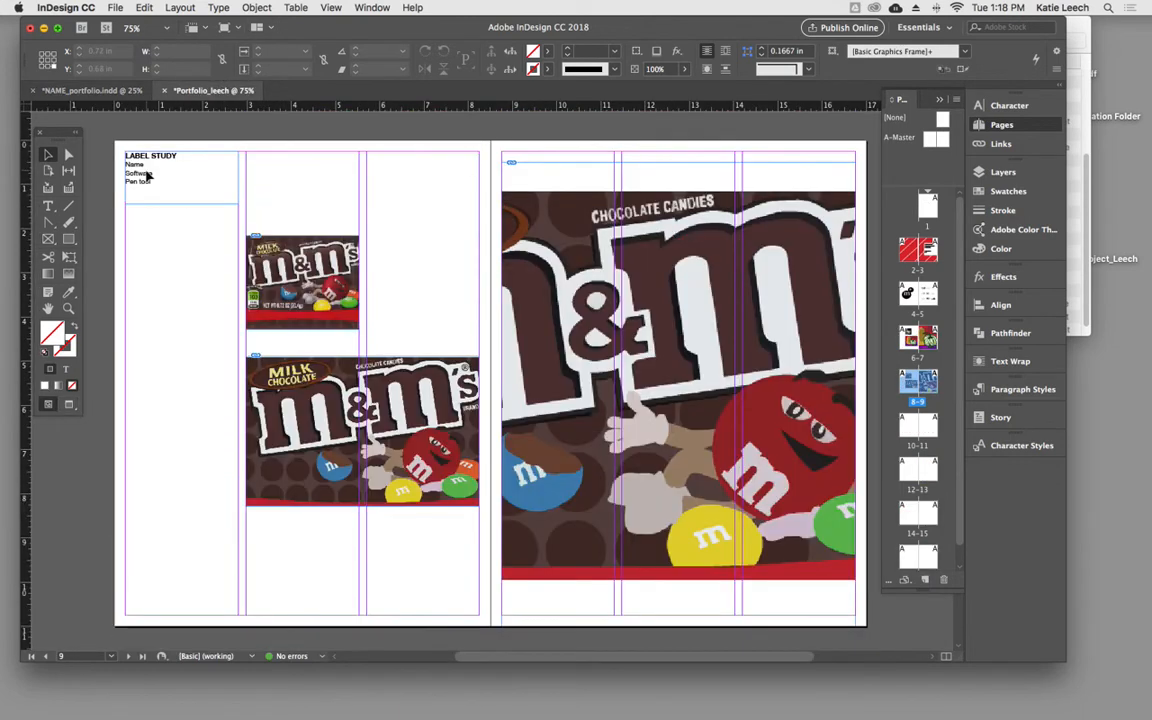
scroll(190, 428, "down", 8)
left_click(183, 391)
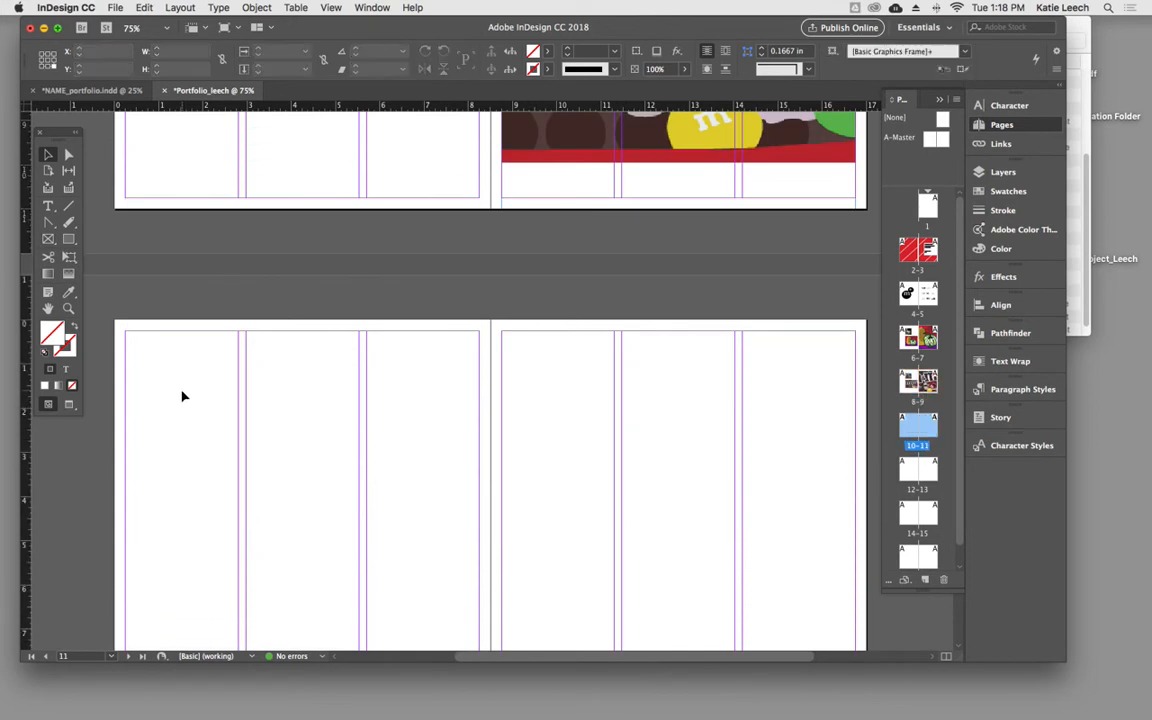
left_click(144, 7)
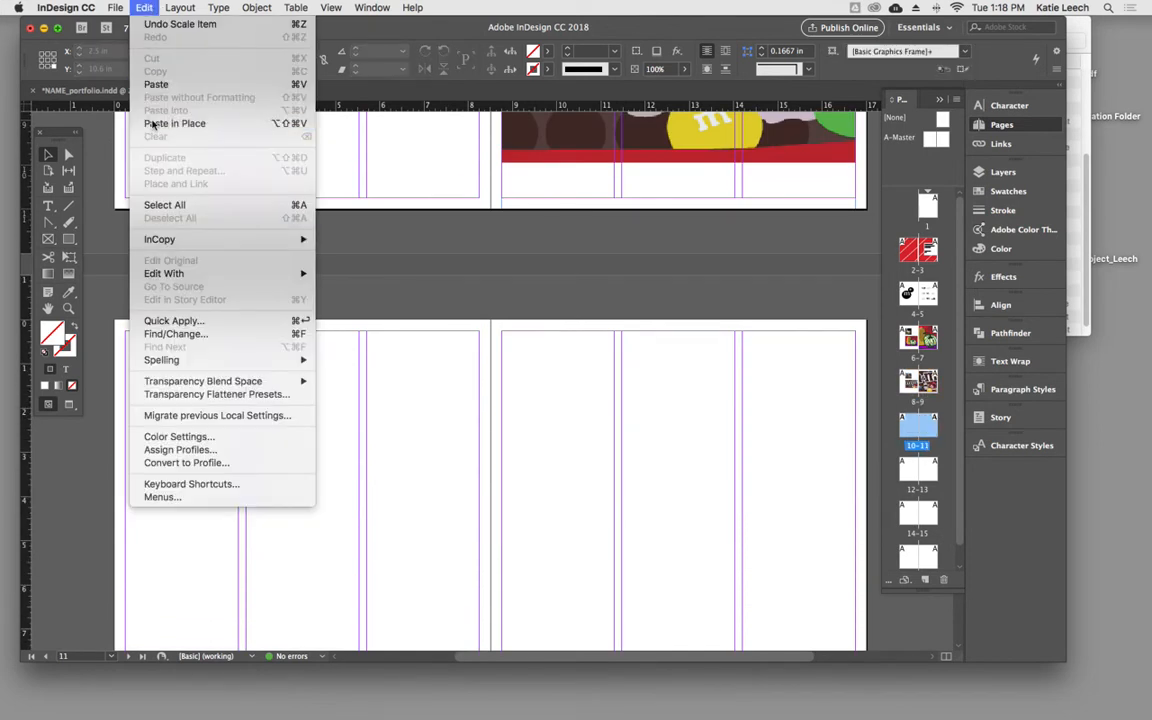
left_click(152, 123)
left_click(237, 411)
- Examine the arrangement of the three images across pages 10–11 in the NAME_portfolio.indd sample document
left_click(107, 92)
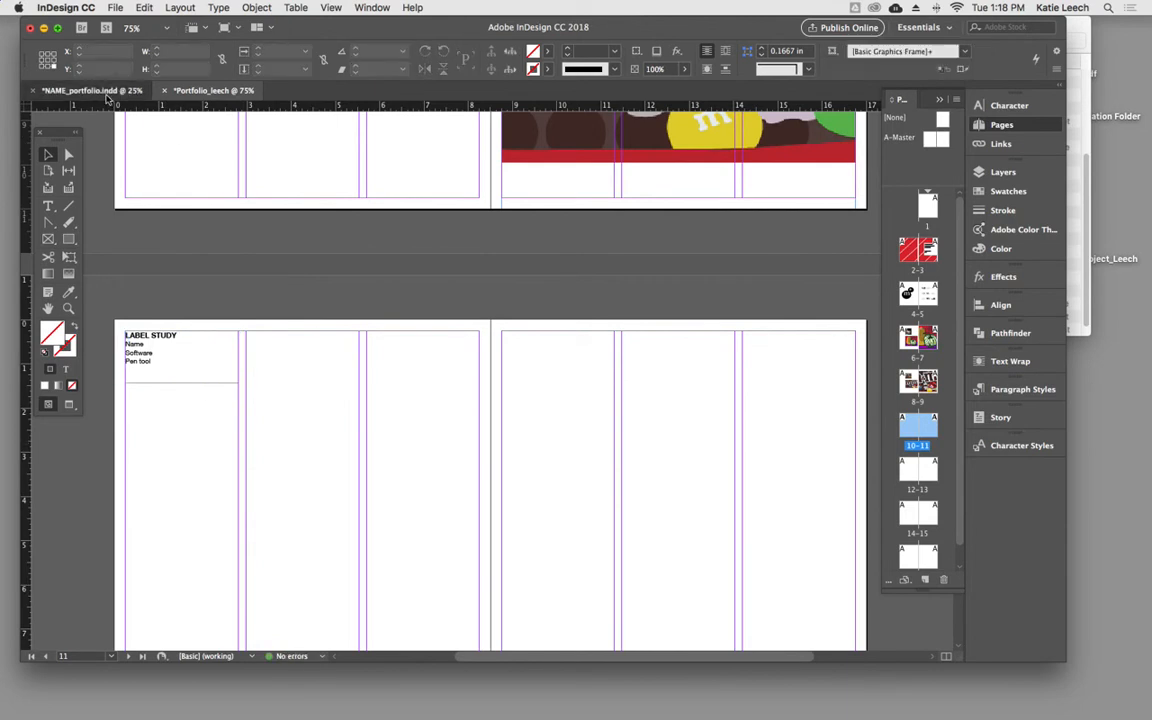
left_click(351, 400)
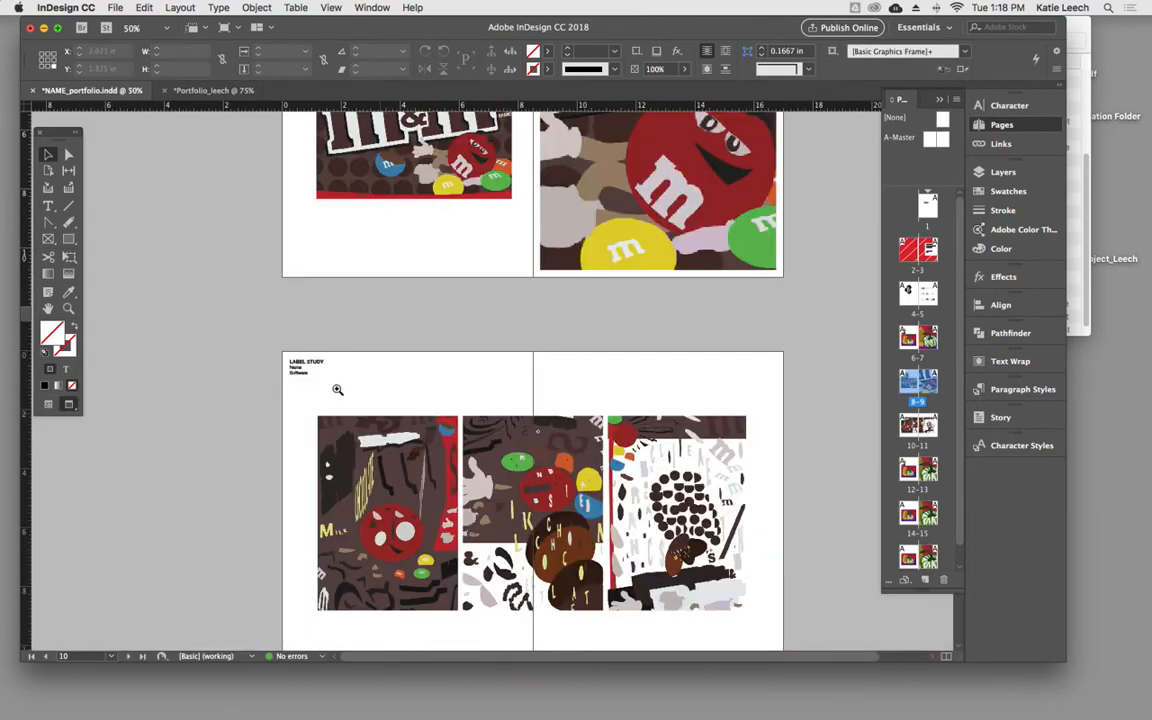
left_click(362, 406)
left_click(199, 91)
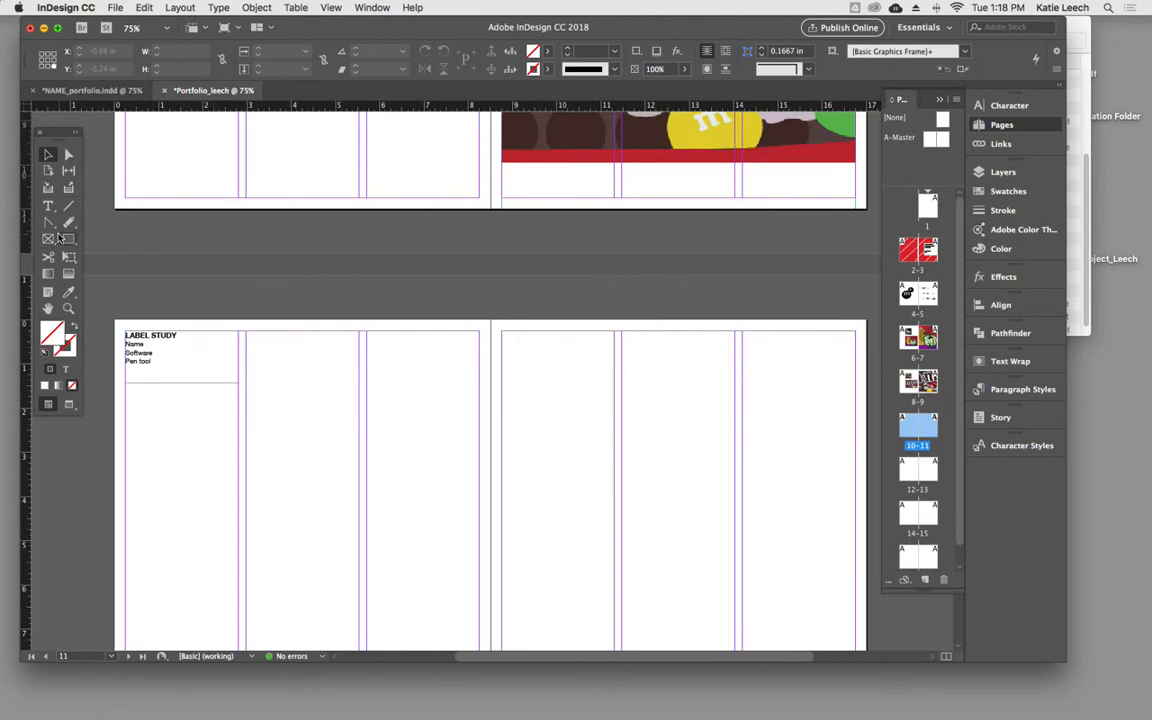
- Try a row of three equal image frames, about 13.35 × 8.54 in overall, across pages 10–11, and delete it
left_click(48, 240)
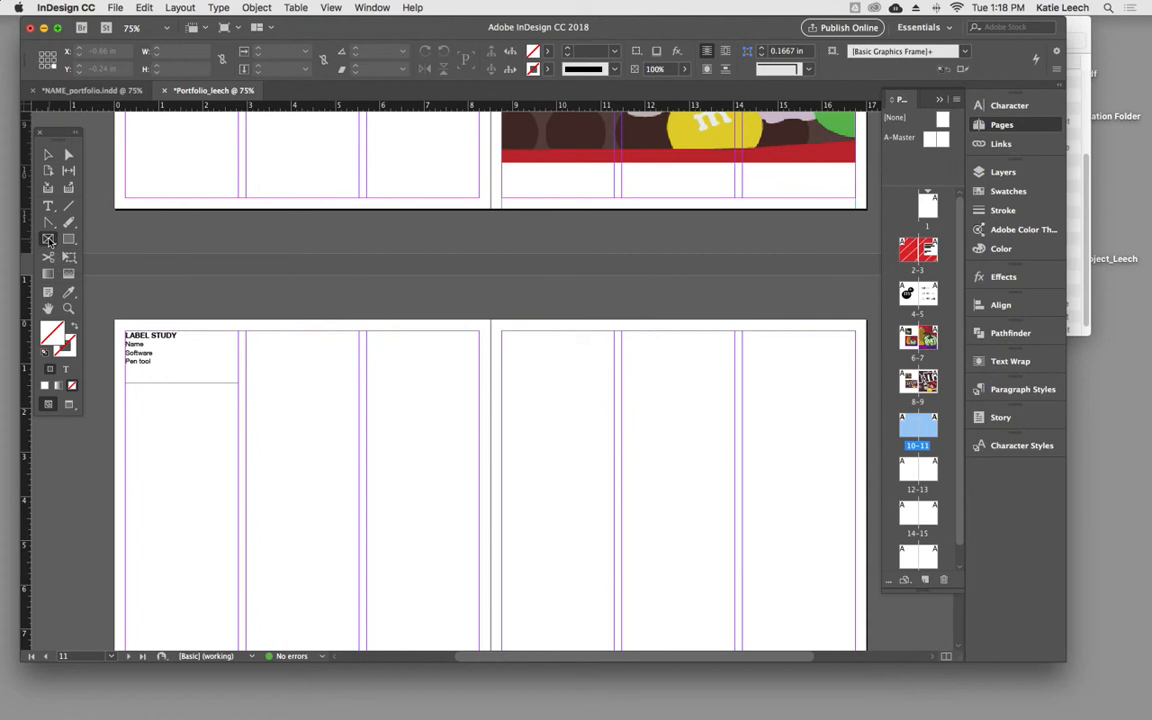
left_click_drag(247, 383, 855, 613)
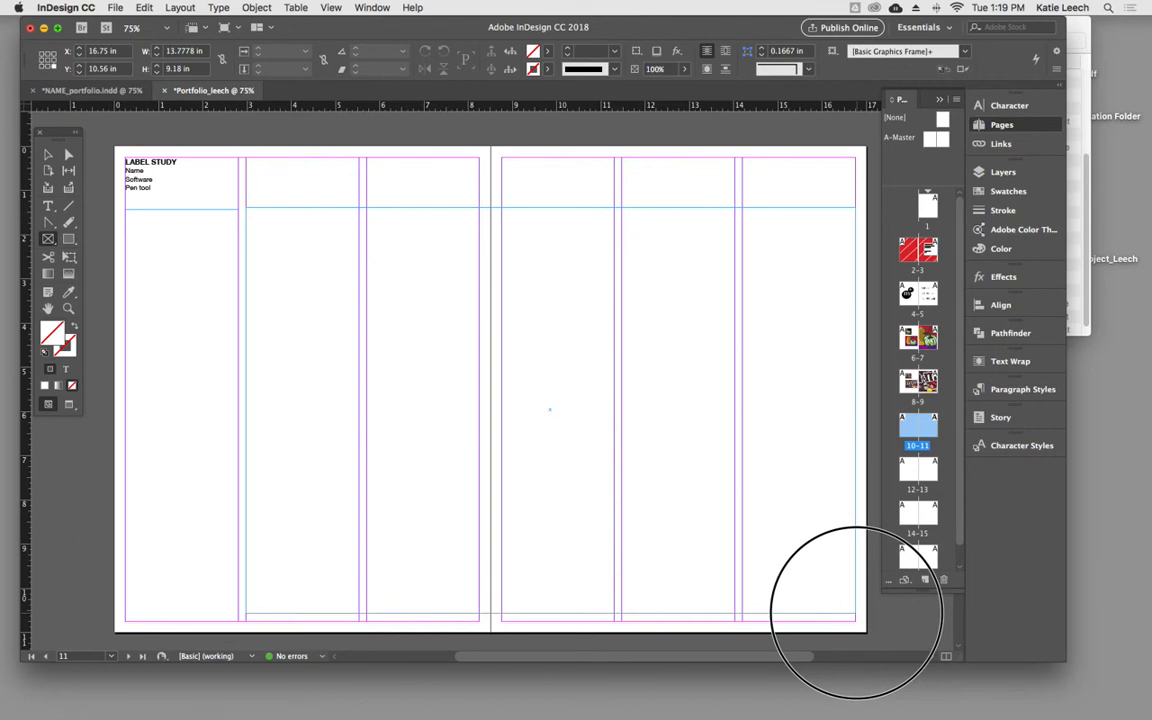
key("Right")
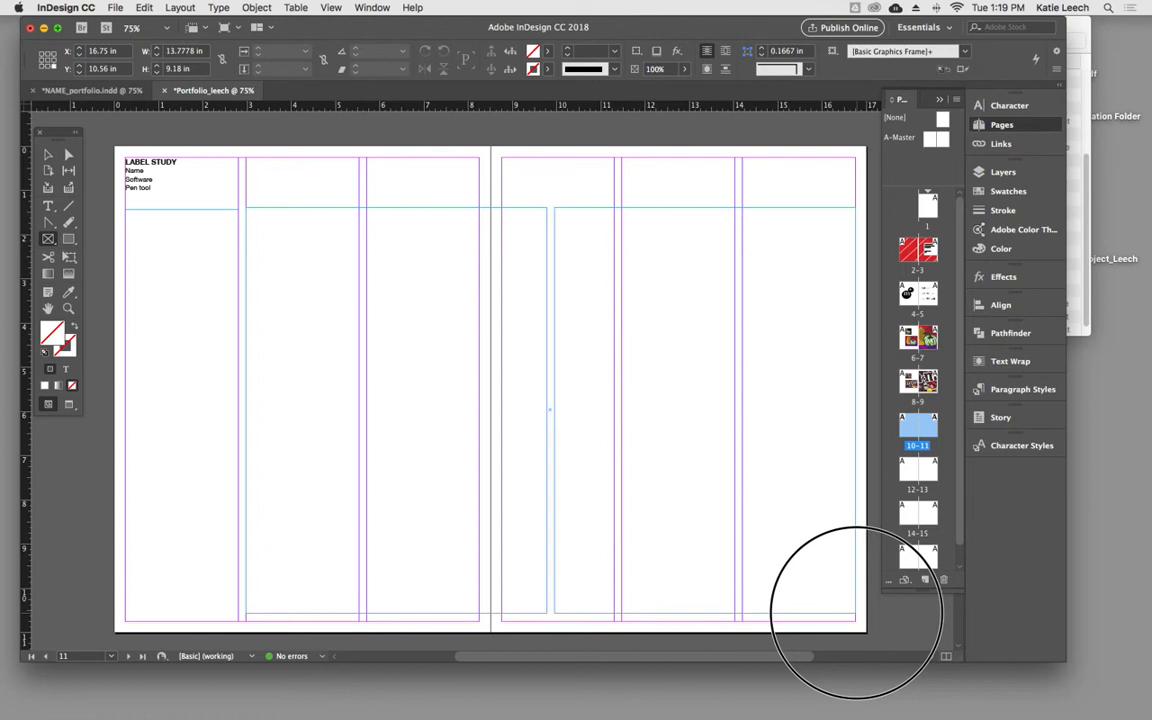
key("Right")
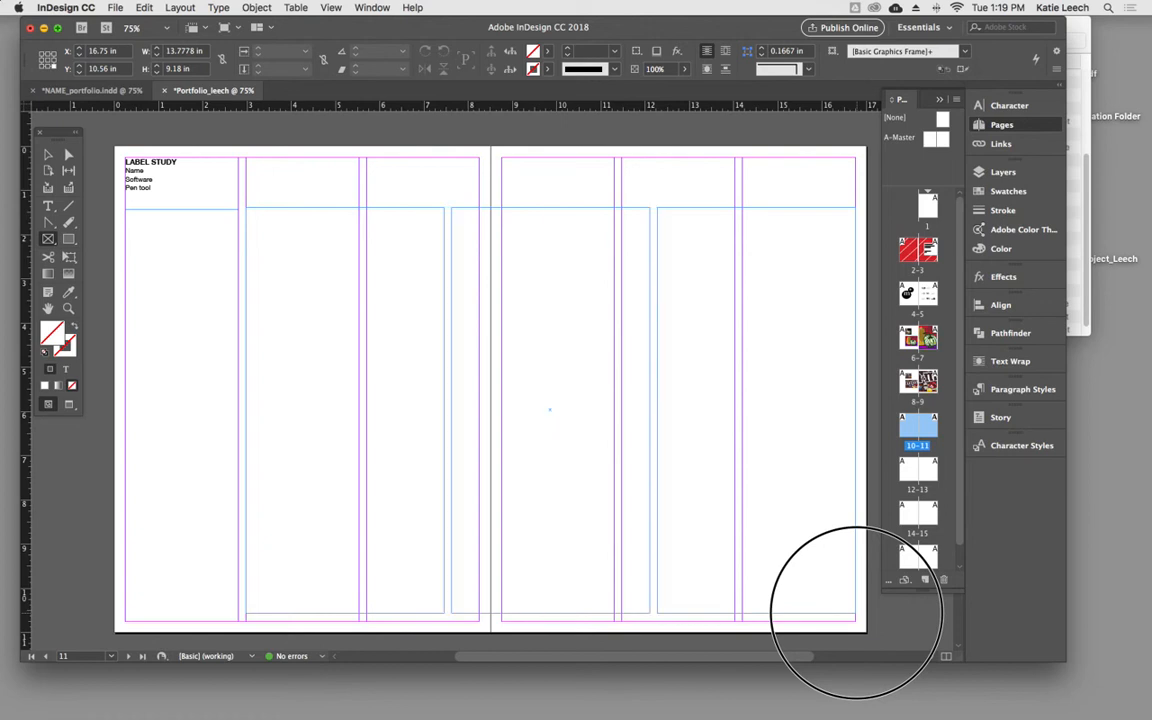
left_click_drag(856, 612, 835, 584)
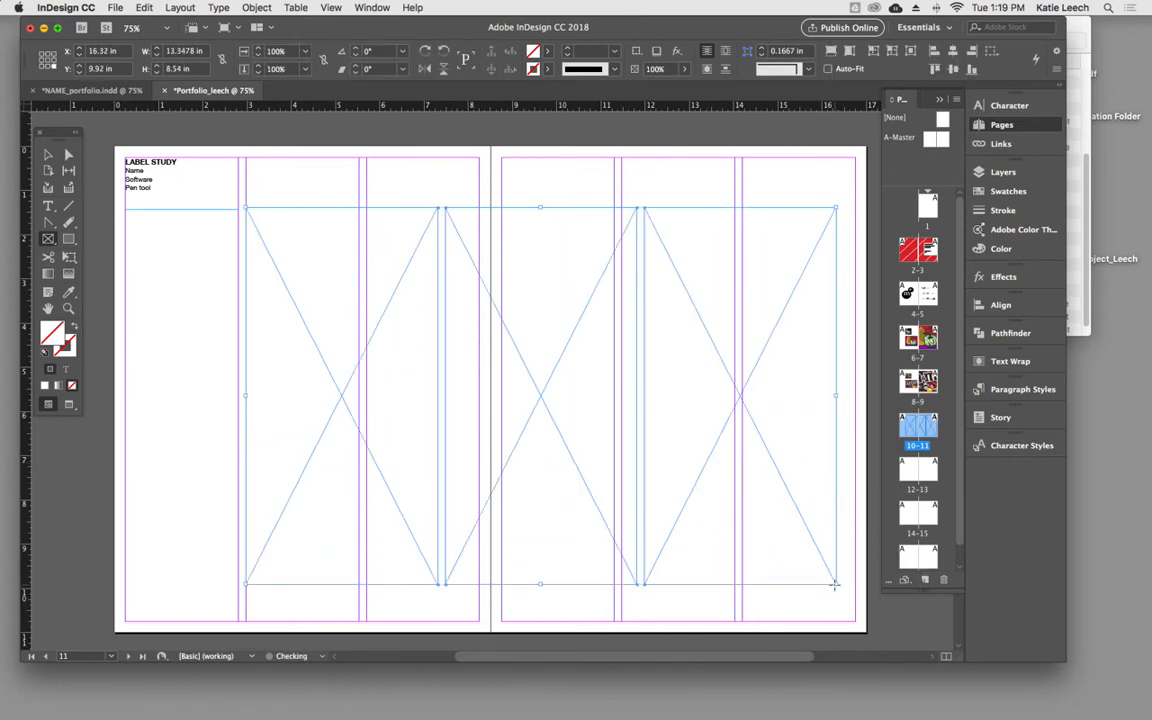
key("Delete")
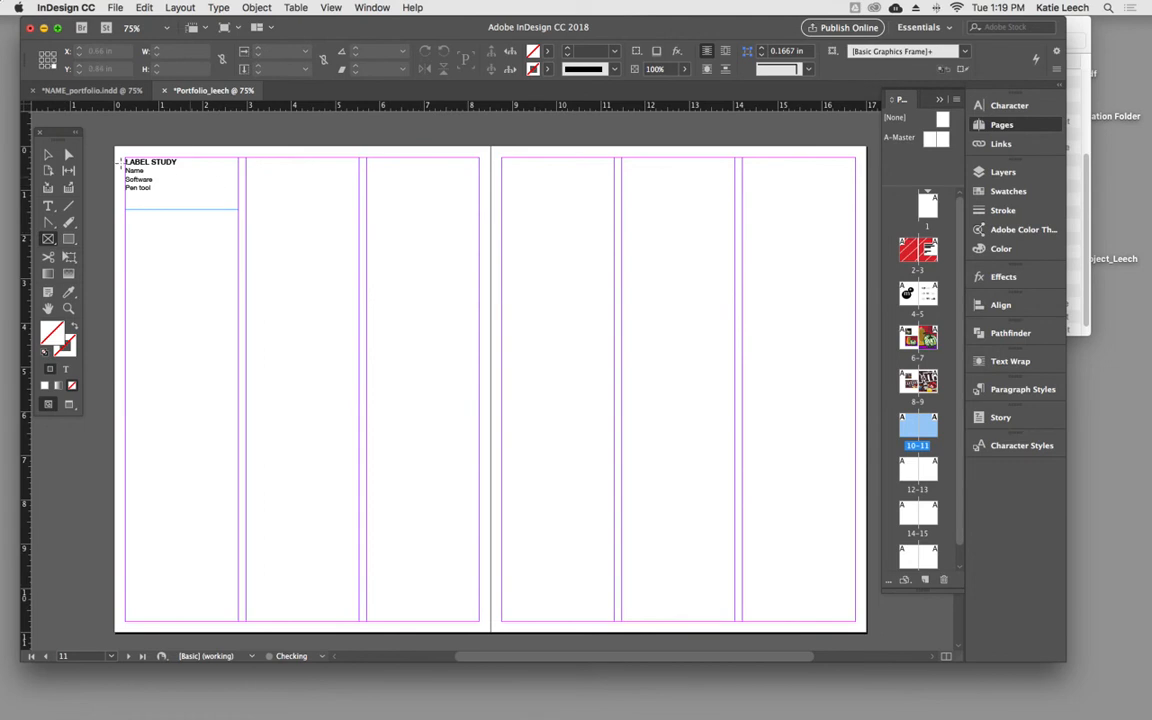
- Draw a row of three equal image frames, about 14.1 × 8.38 in overall, centred across pages 10–11 below the caption
left_click(48, 239)
left_click_drag(179, 224, 804, 594)
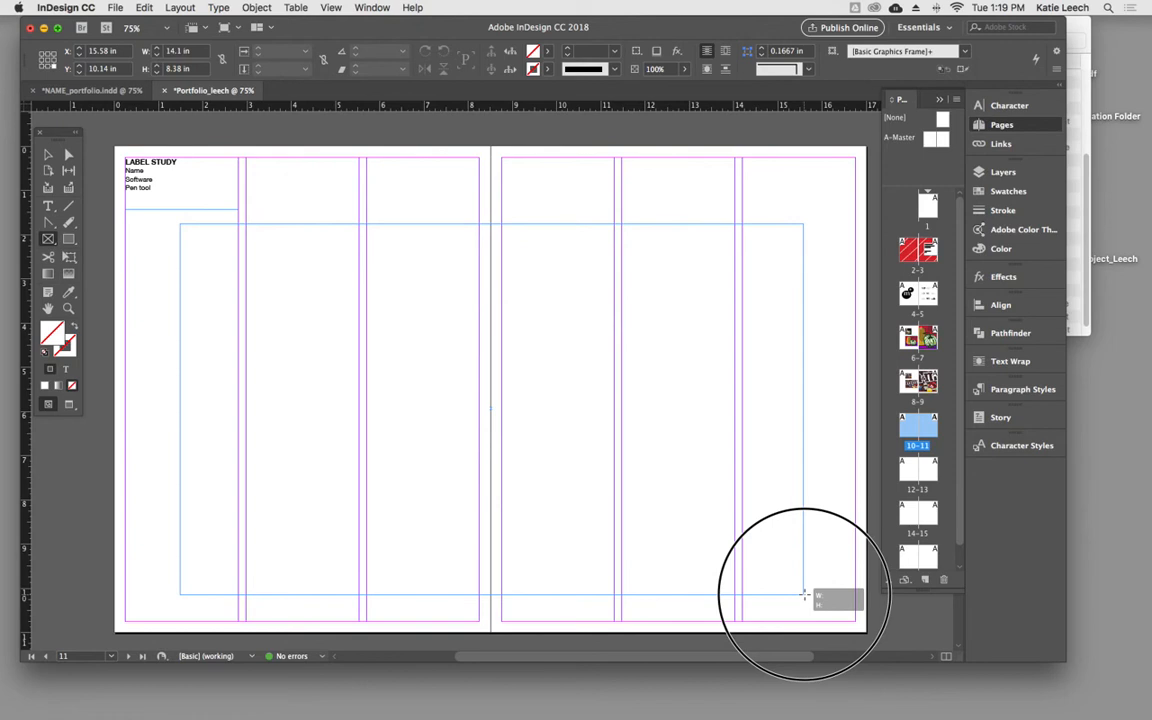
key("Right")
key("Right")
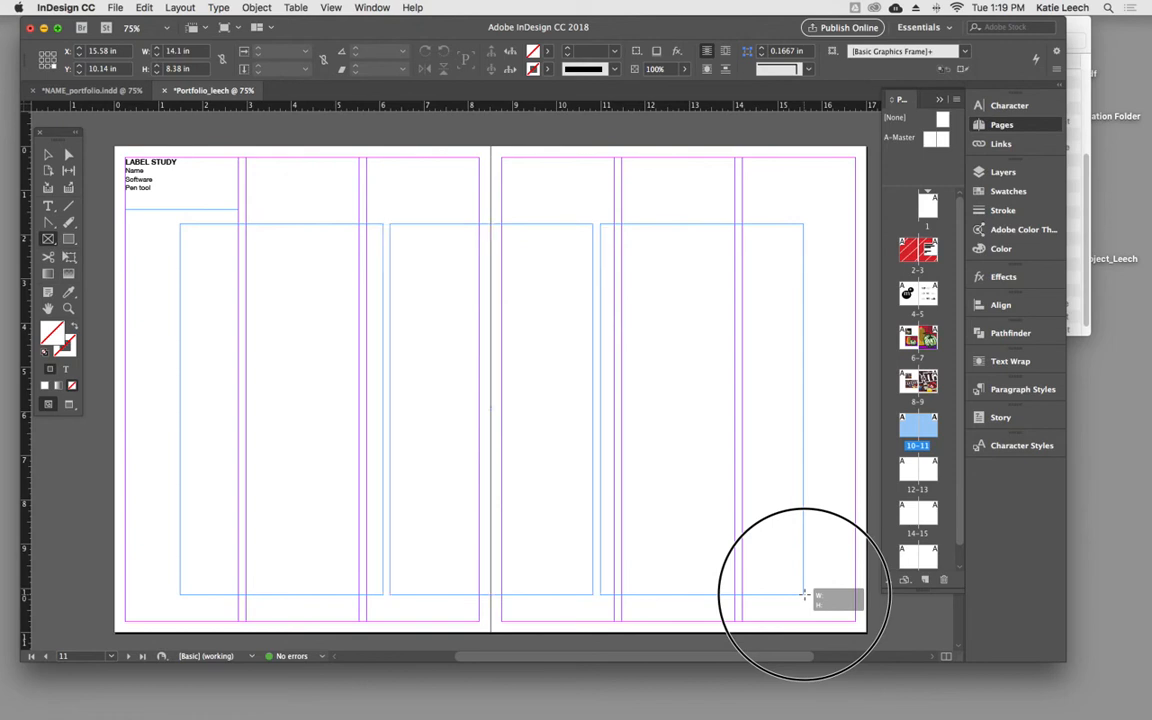
left_click_drag(804, 594, 804, 594)
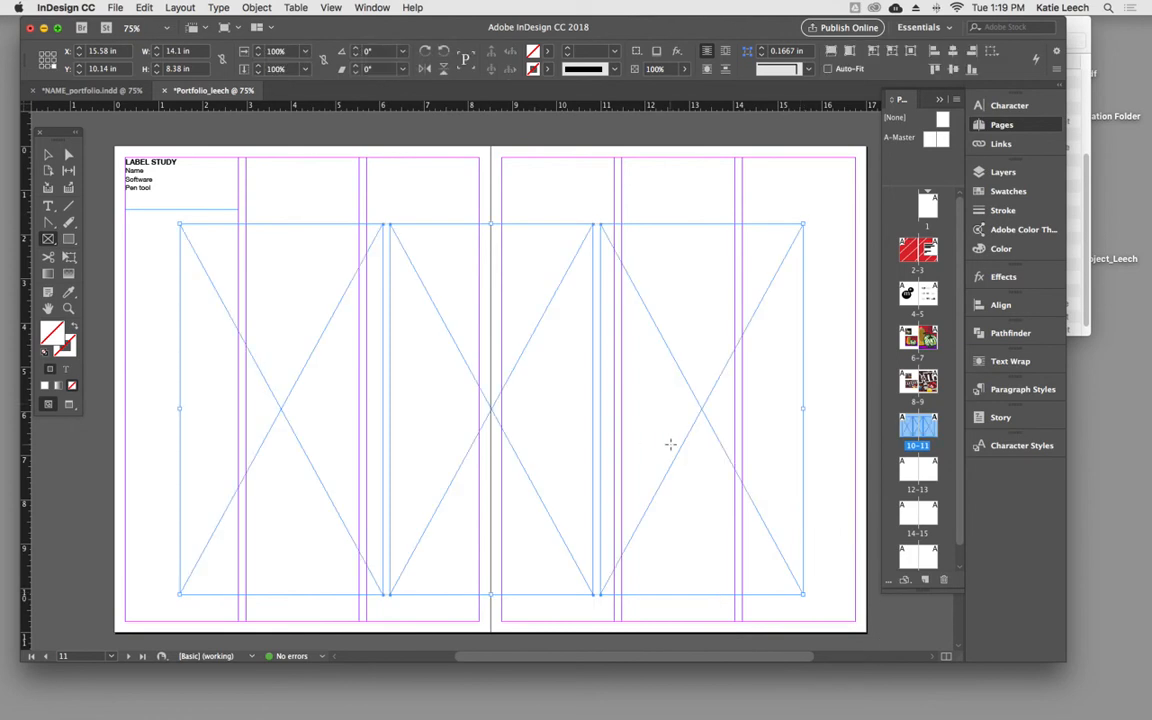
- Place Ai CRITIQUES _MB_Page_6.jpg in the left frame of the three-frame row on pages 10–11
left_click(48, 154)
left_click(255, 278)
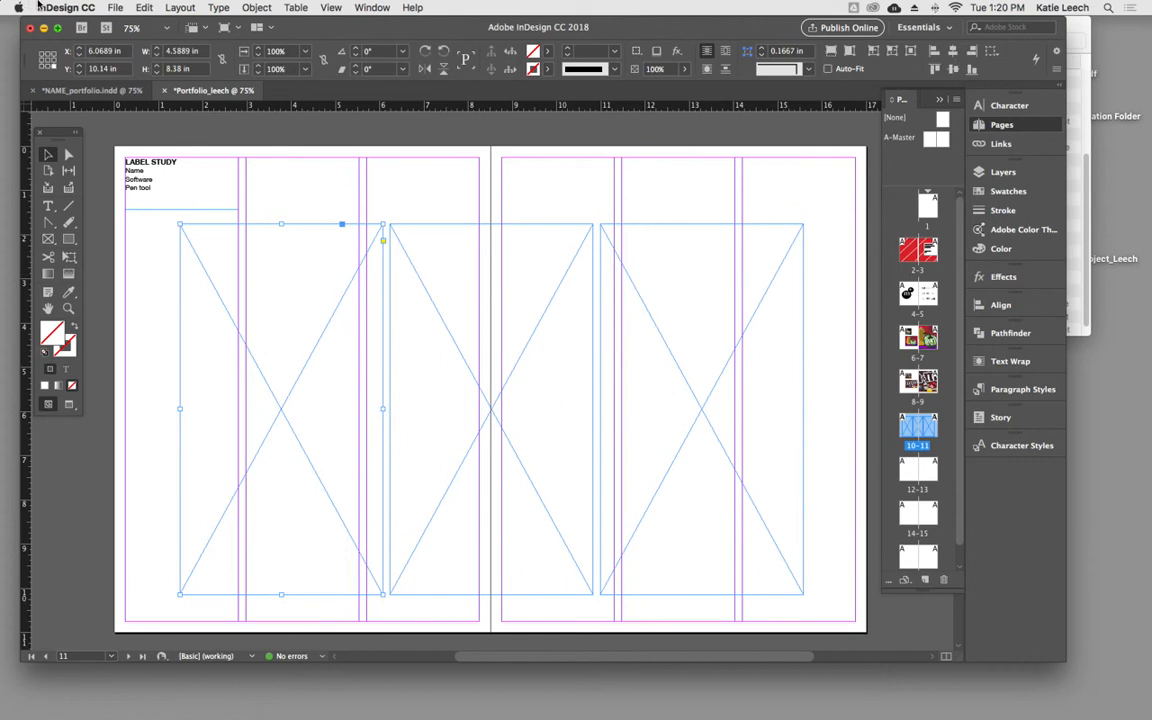
left_click(115, 7)
left_click(150, 183)
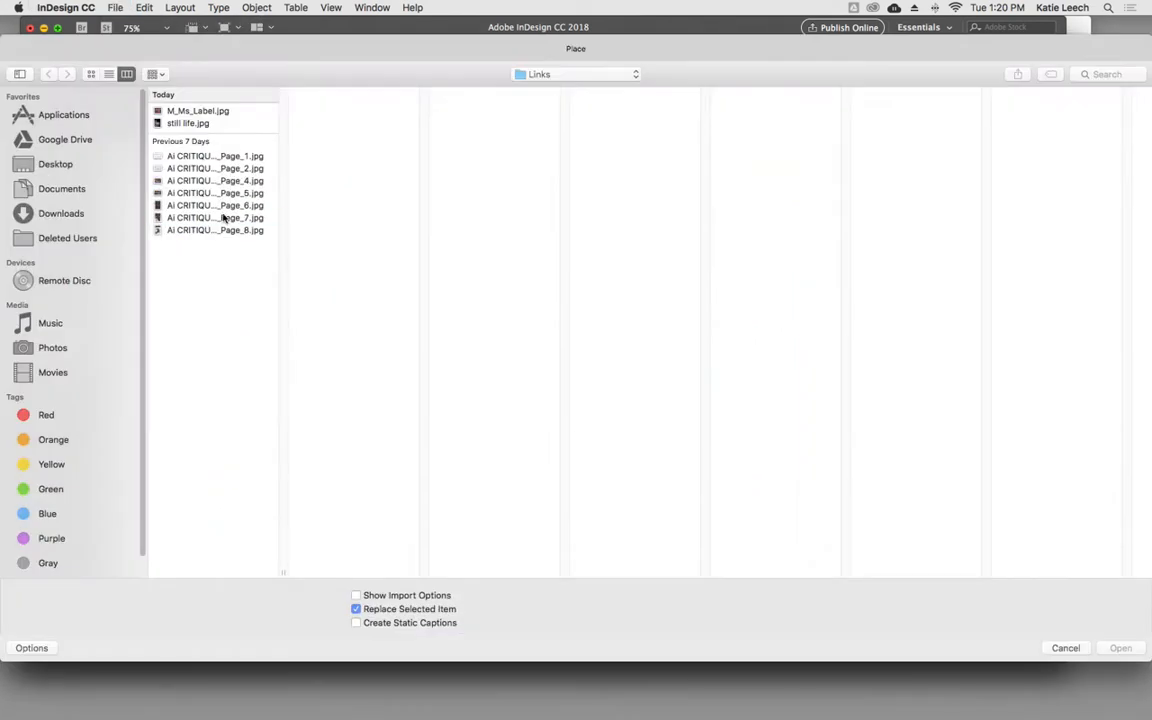
left_click(226, 220)
left_click(219, 206)
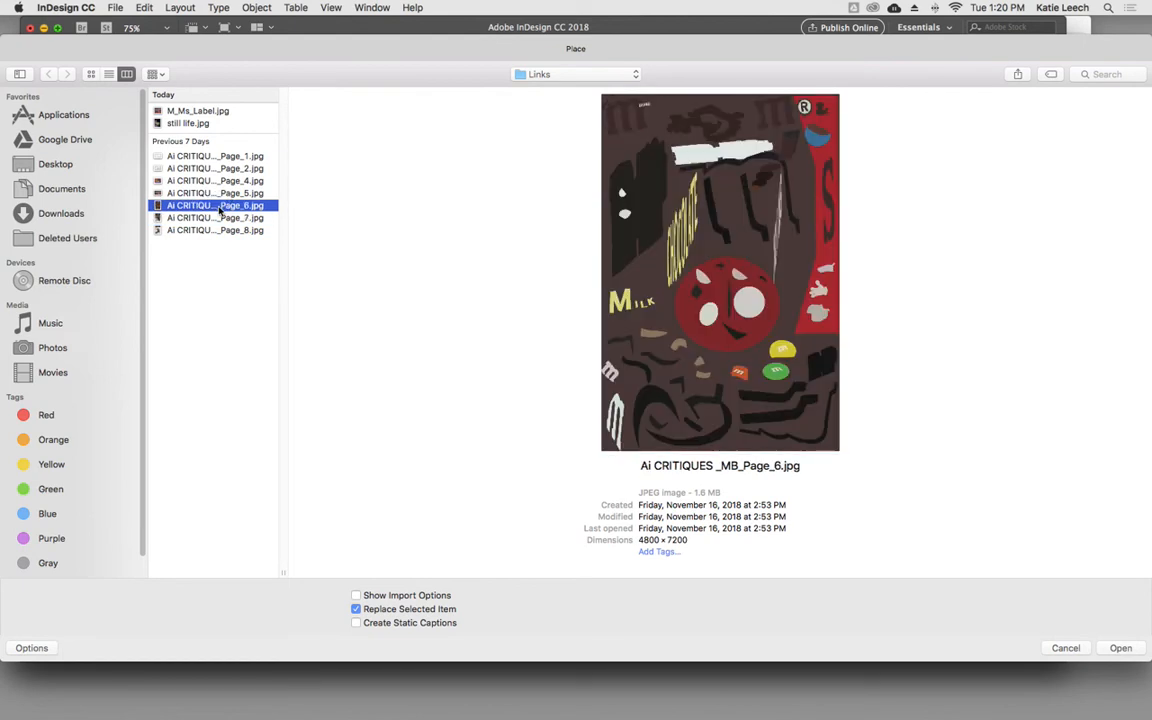
left_click(1118, 648)
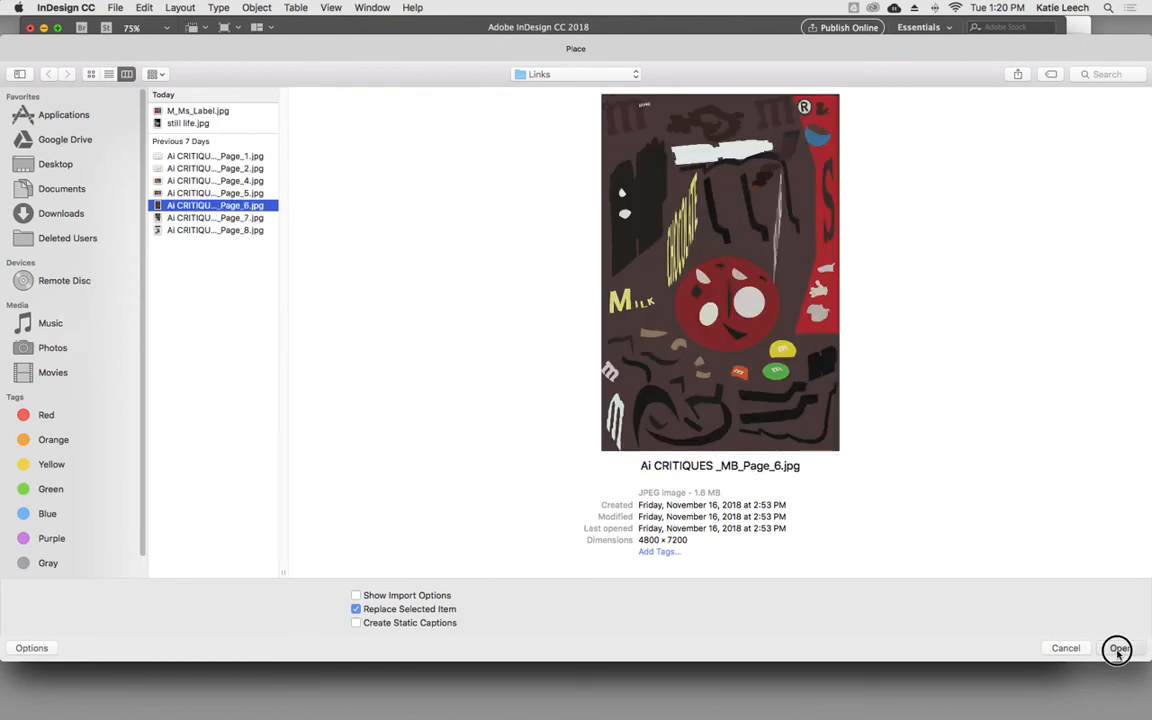
- Place Ai CRITIQUES _MB_Page_7.jpg in the middle frame spanning pages 10 and 11
left_click(450, 374)
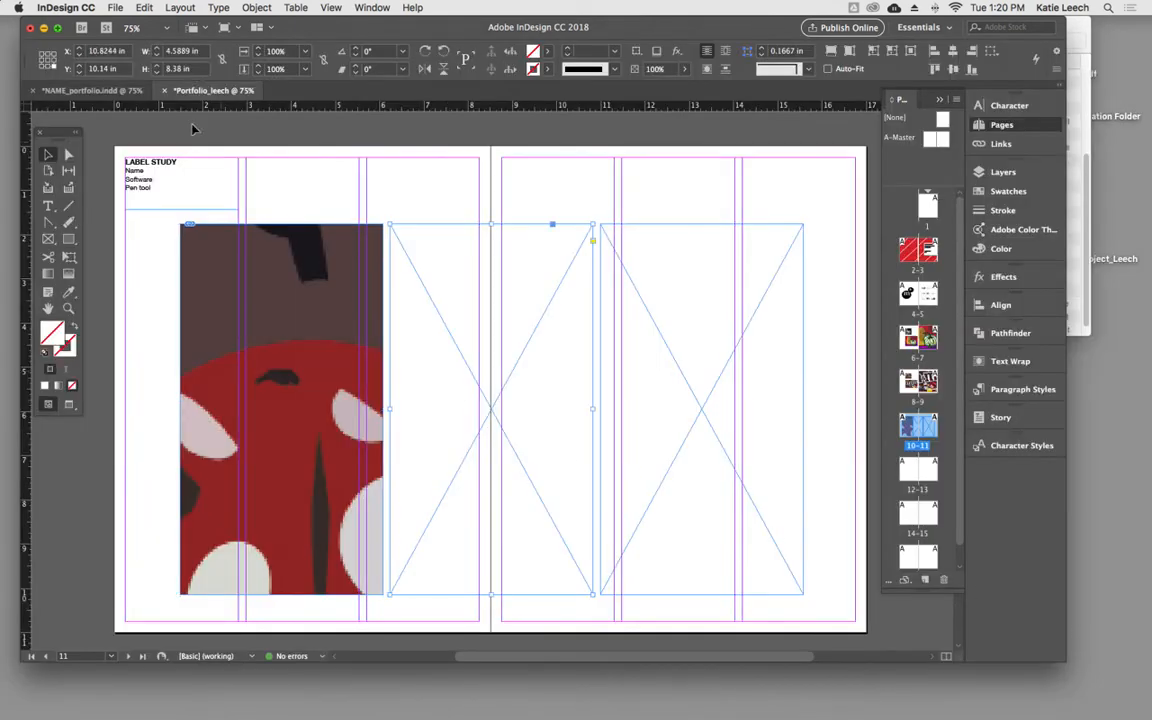
left_click(146, 7)
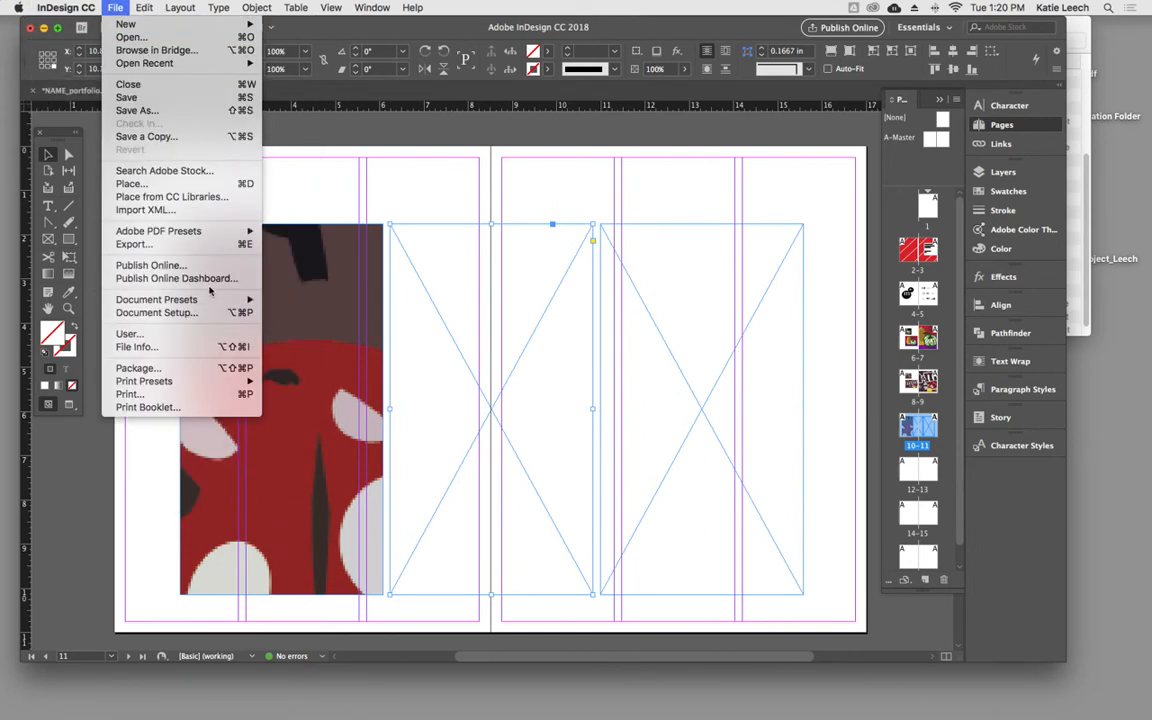
left_click(131, 183)
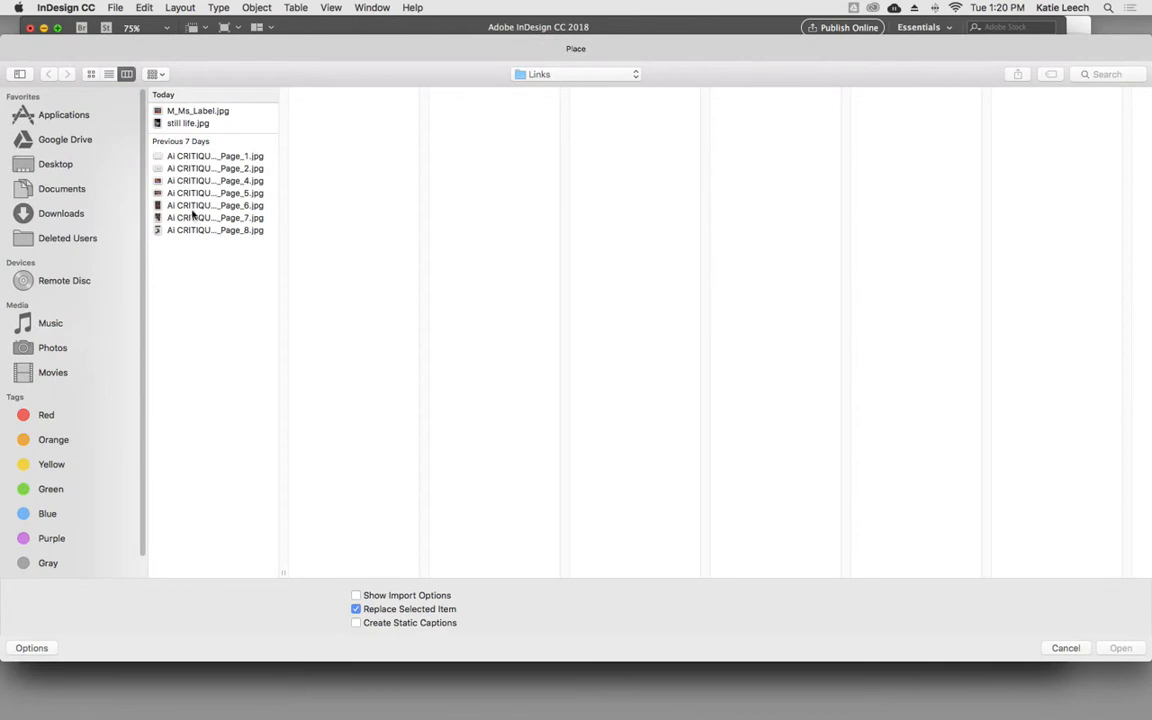
left_click(196, 219)
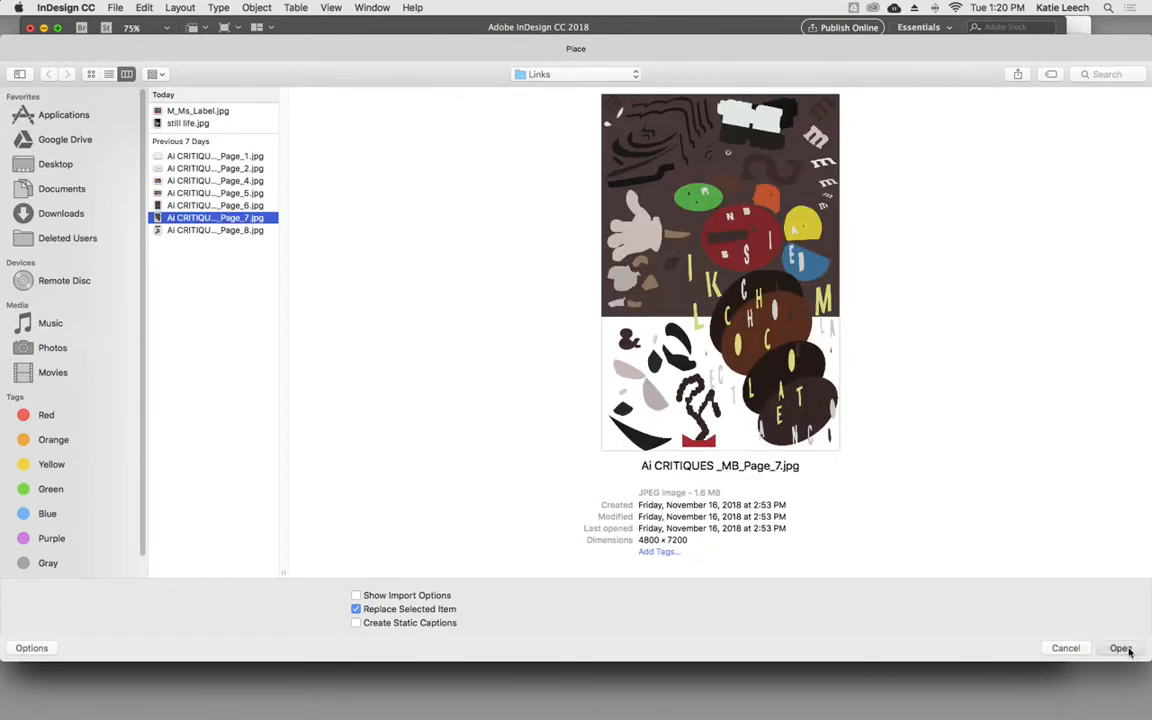
left_click(1120, 648)
- Place Ai CRITIQUES _MB_Page_8.jpg in the right frame on page 11
left_click(679, 445)
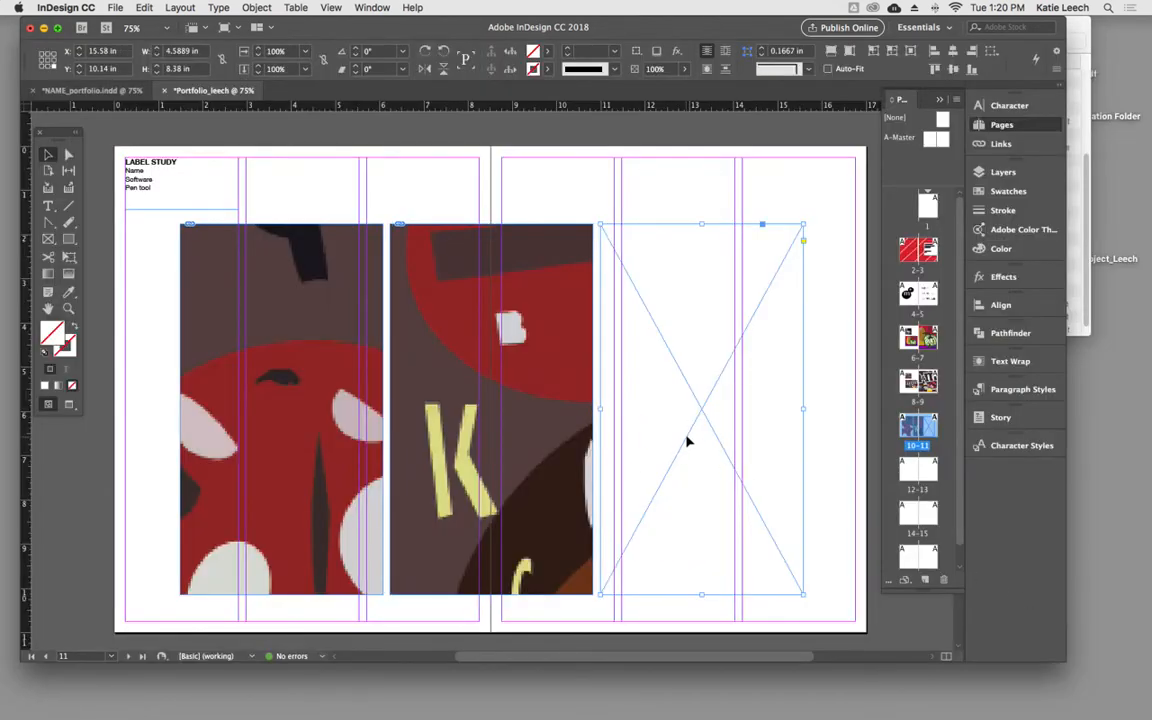
left_click(826, 370)
left_click(803, 390)
left_click(115, 7)
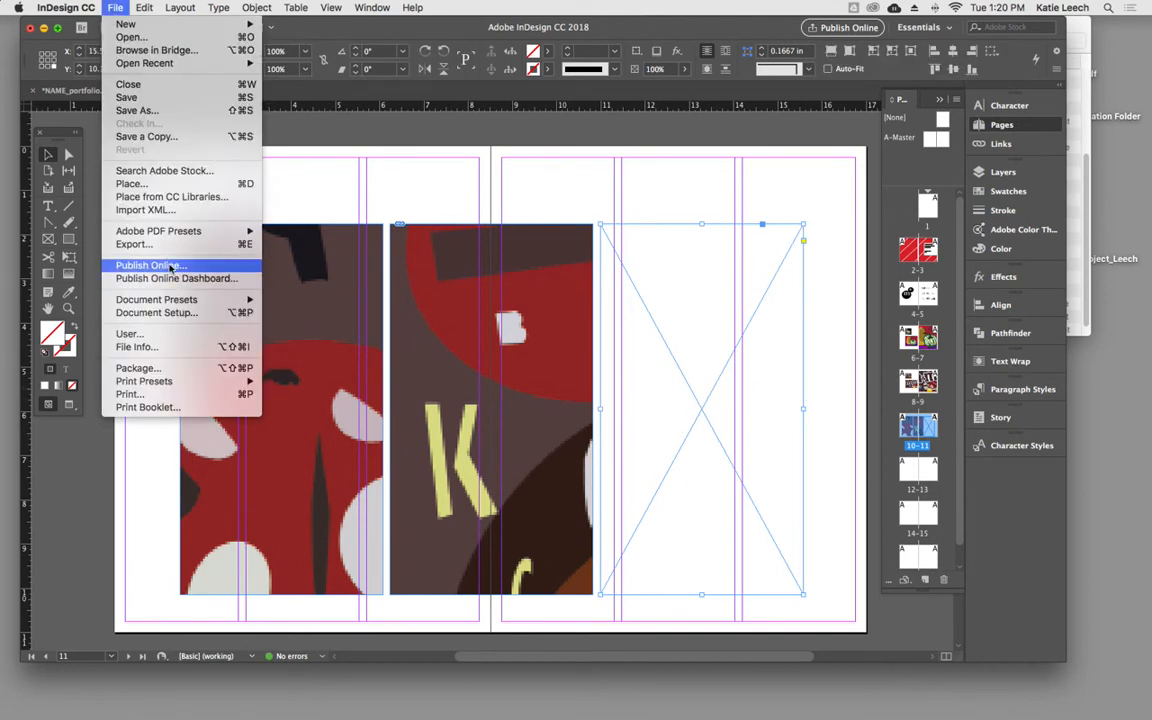
left_click(167, 186)
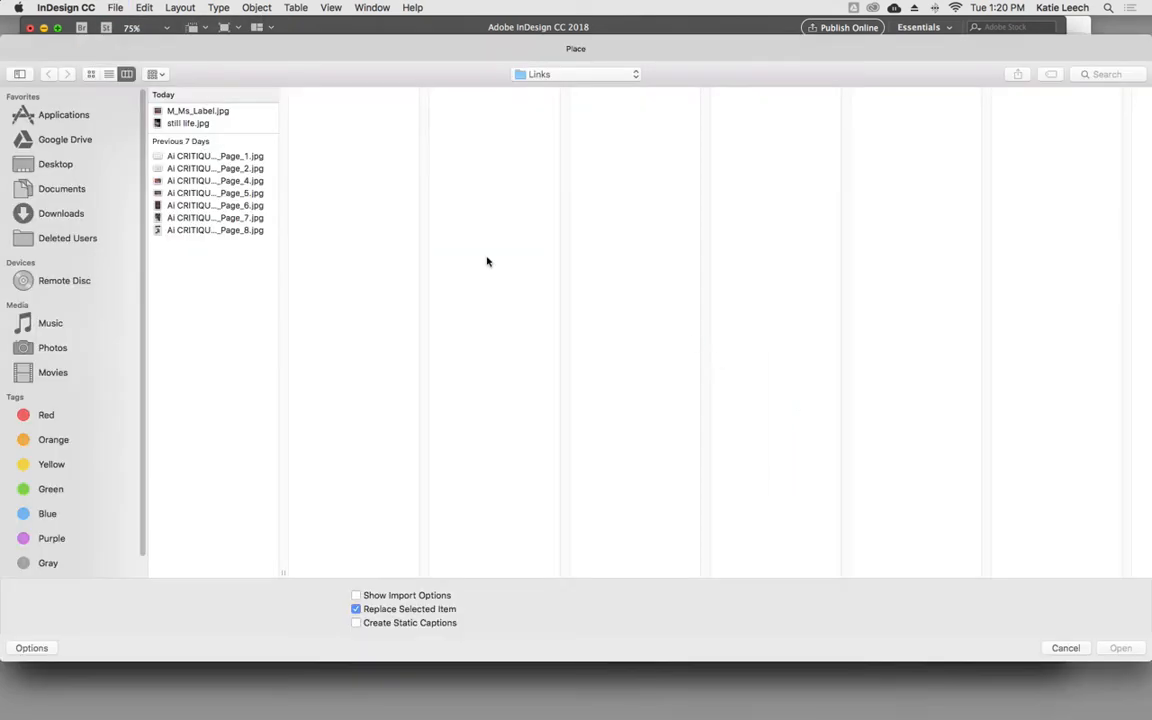
left_click(237, 231)
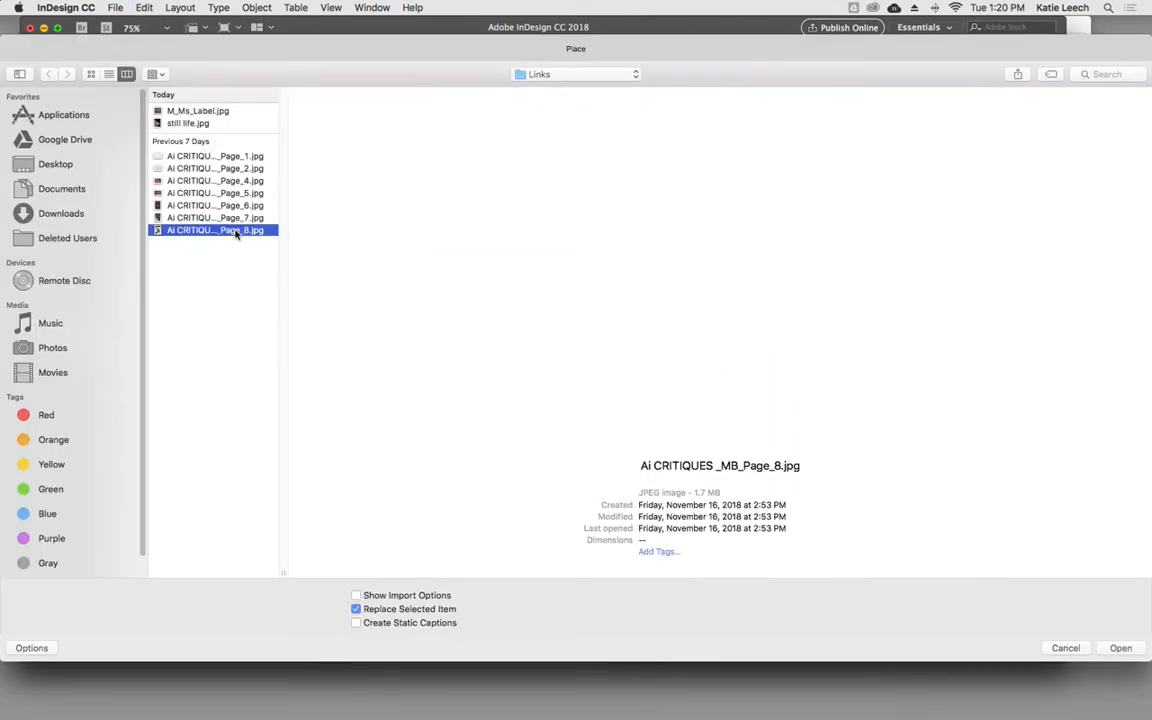
left_click(1120, 648)
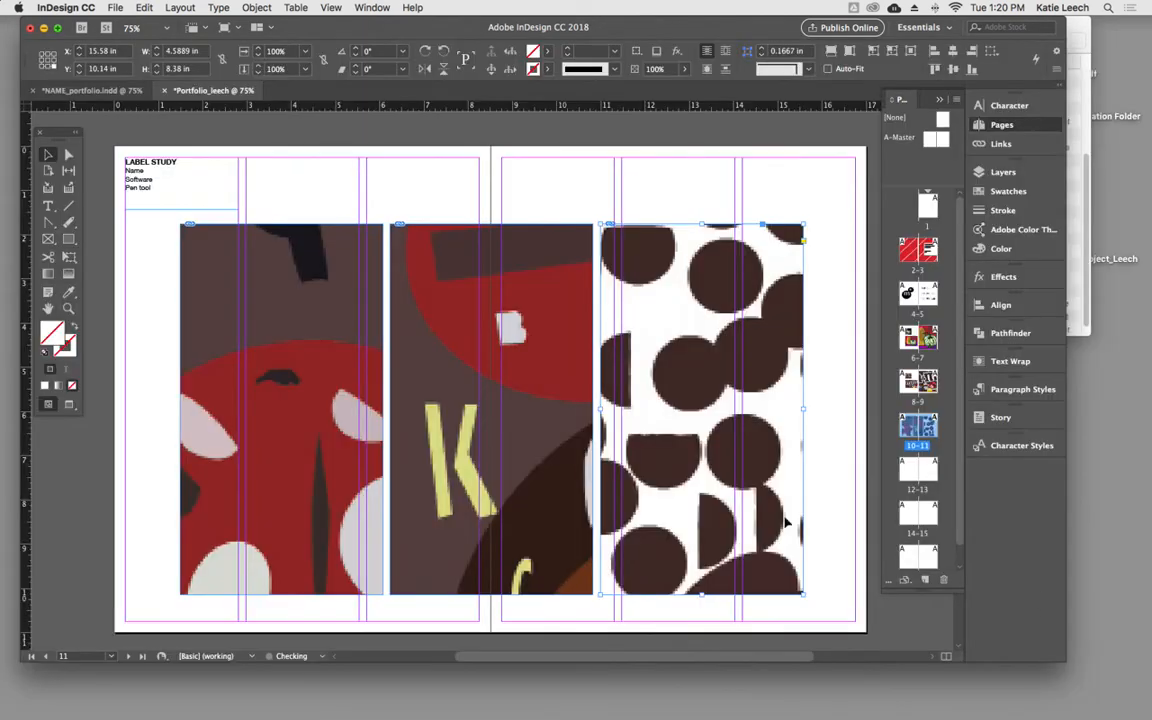
- Scale the image inside the left frame on pages 10–11 to 50% horizontally and vertically
left_click(316, 393)
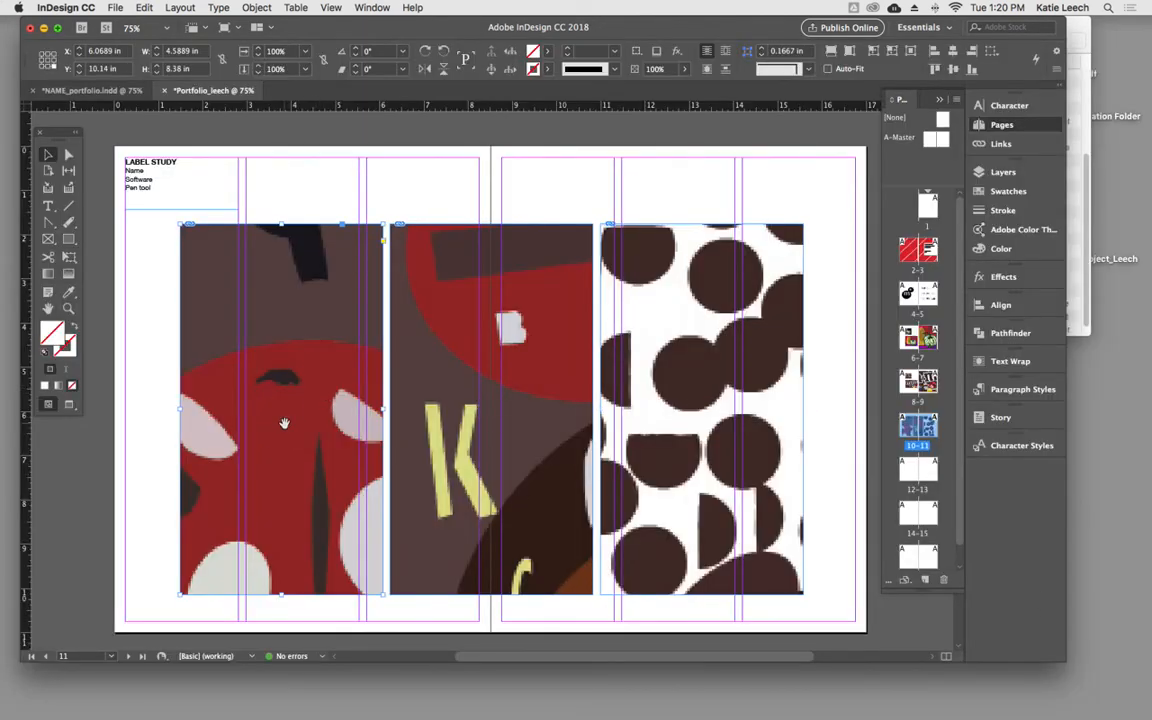
double_click(290, 410)
key("super+minus")
key("super+minus")
key("super+minus")
key("super+minus")
key("super+minus")
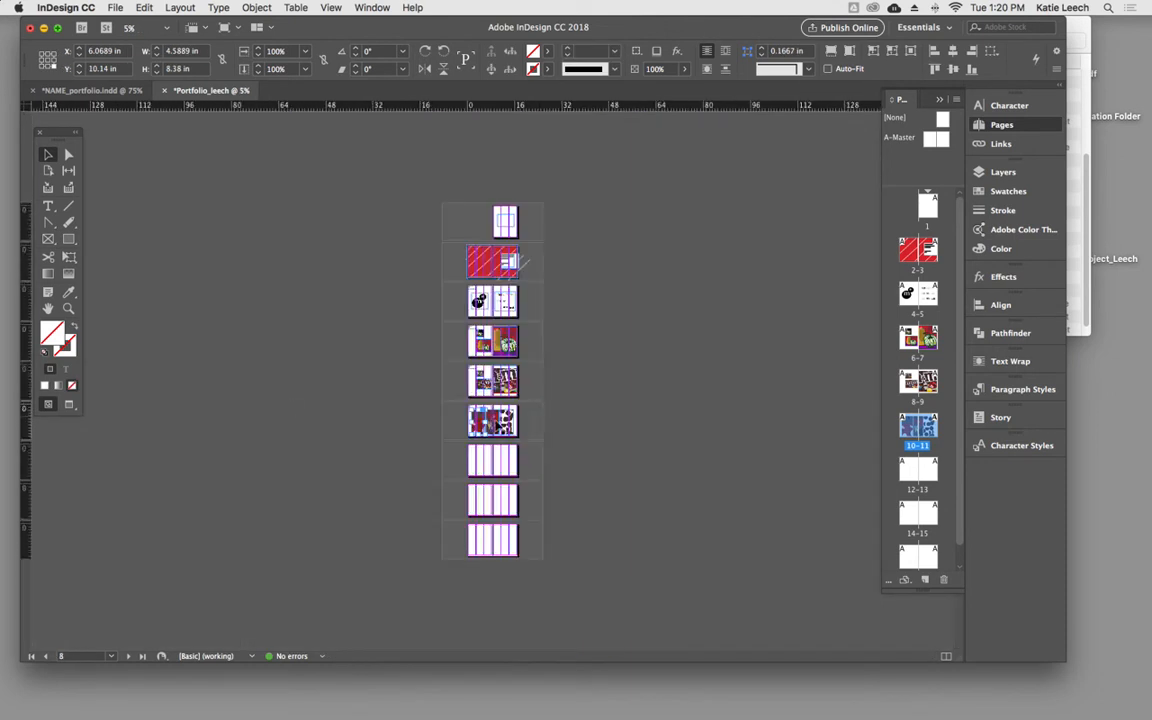
left_click(481, 425)
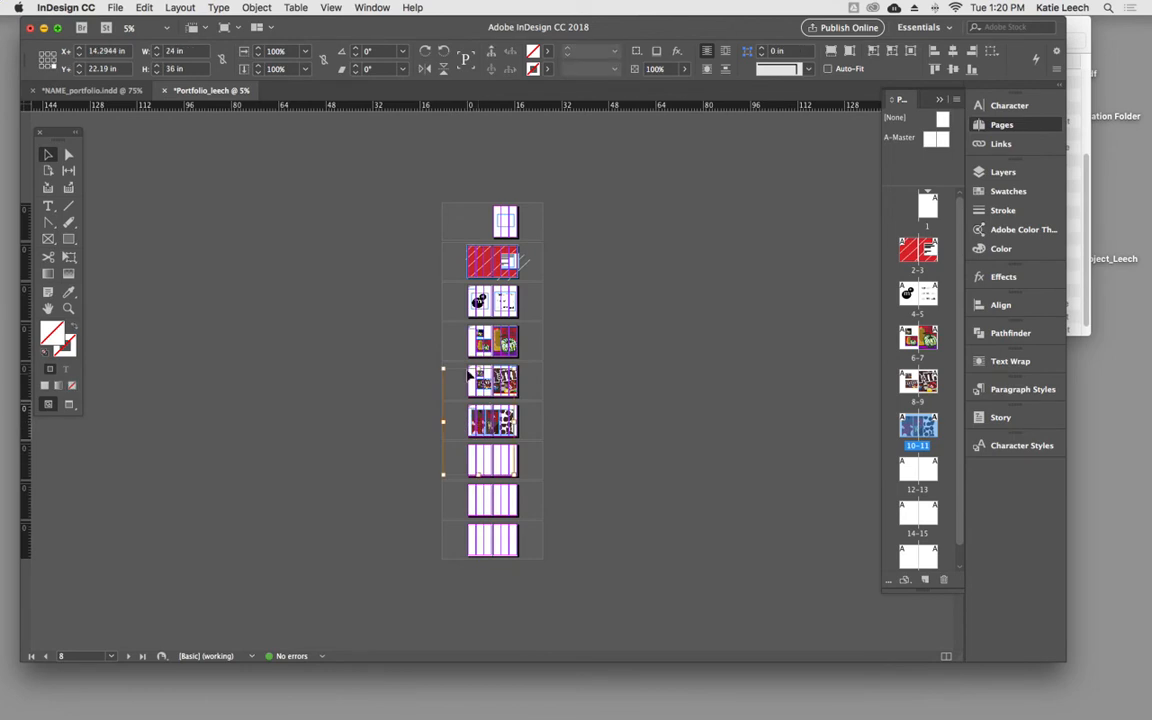
left_click(276, 51)
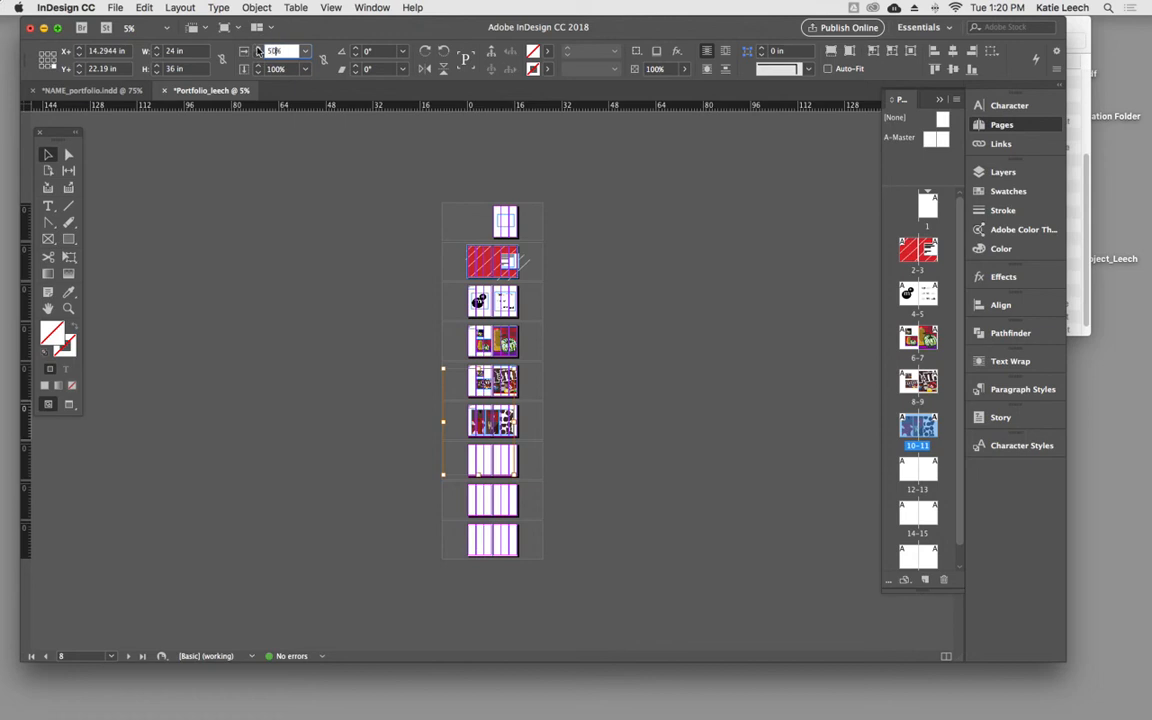
type("50%")
left_click(276, 68)
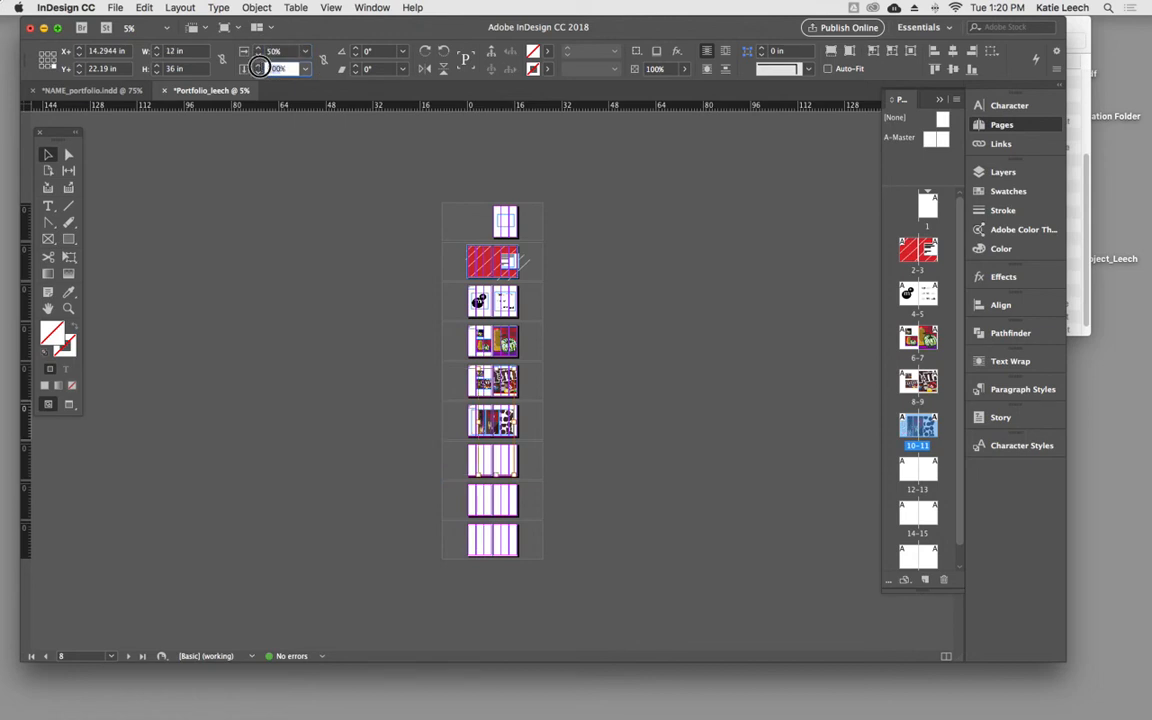
type("50%")
key("Return")
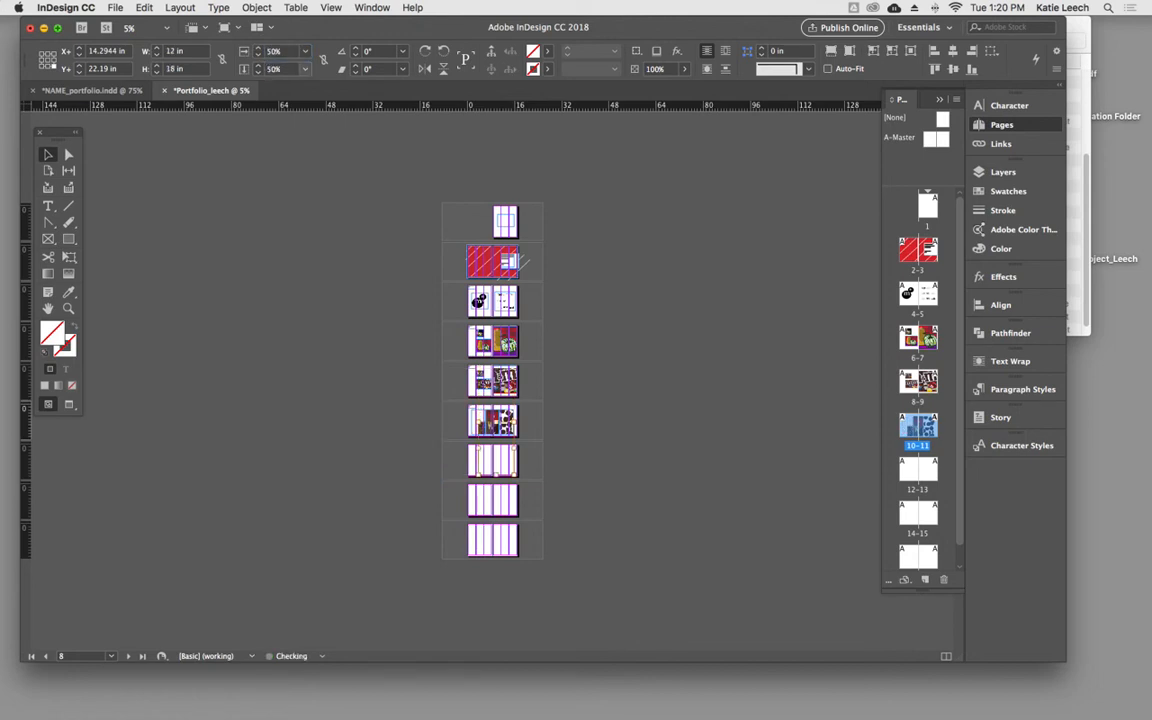
- Move the image within the left frame so that it fills the frame with the red character area
key("super+equal")
key("super+equal")
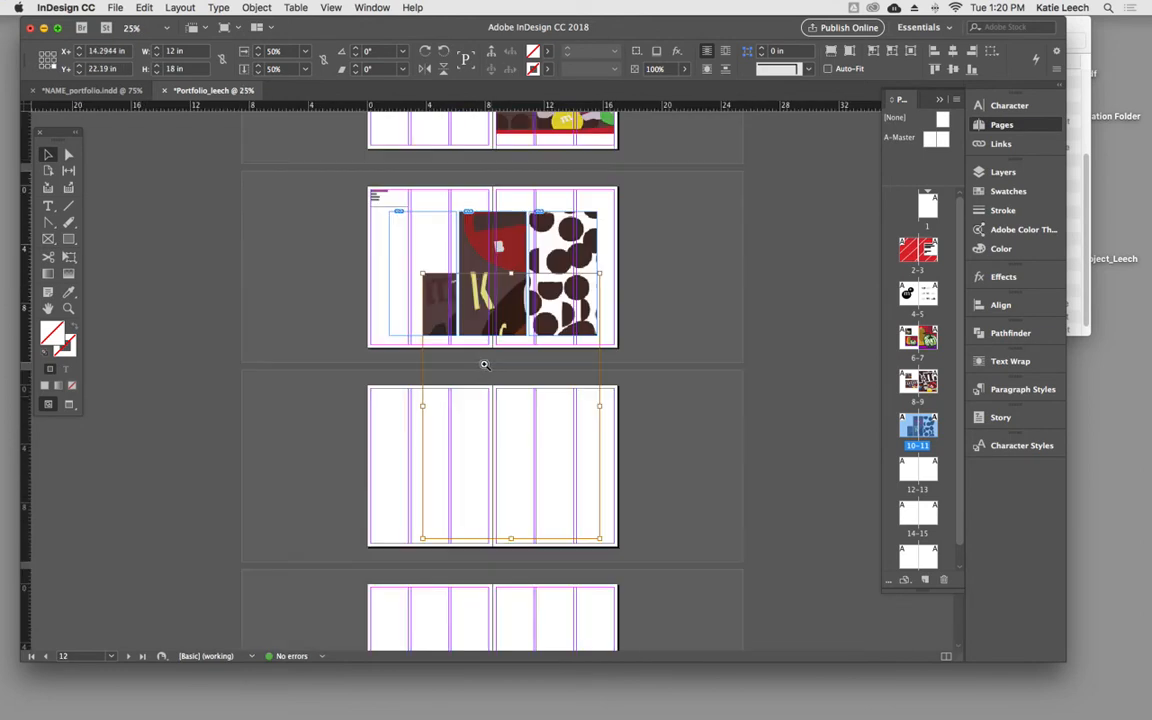
left_click_drag(430, 303, 360, 176)
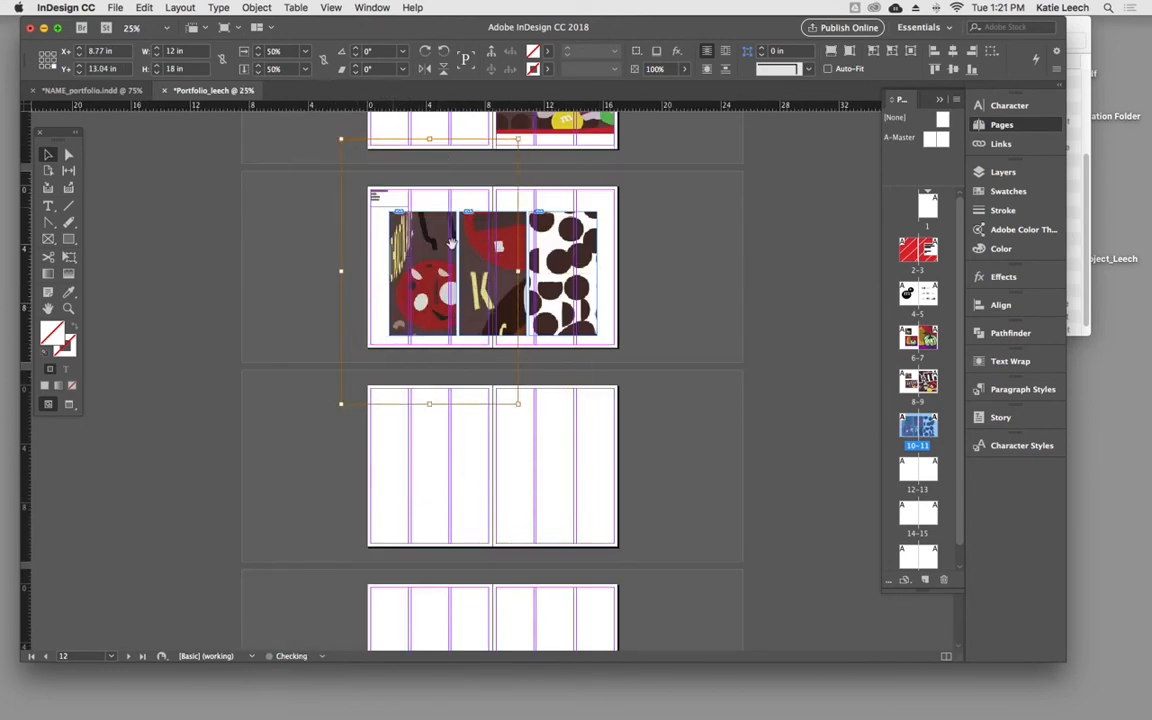
- Set the left image's horizontal and vertical scale to 25% and reposition it to cover its frame
left_click(272, 51)
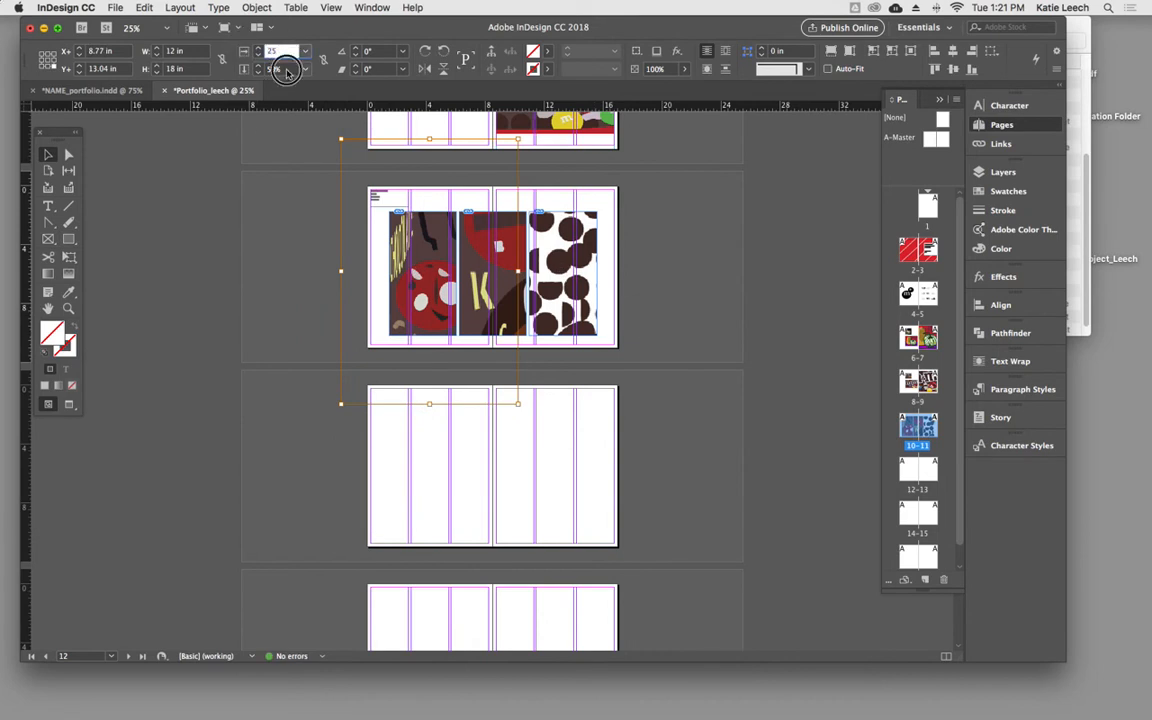
type("25")
key("Tab")
type("25")
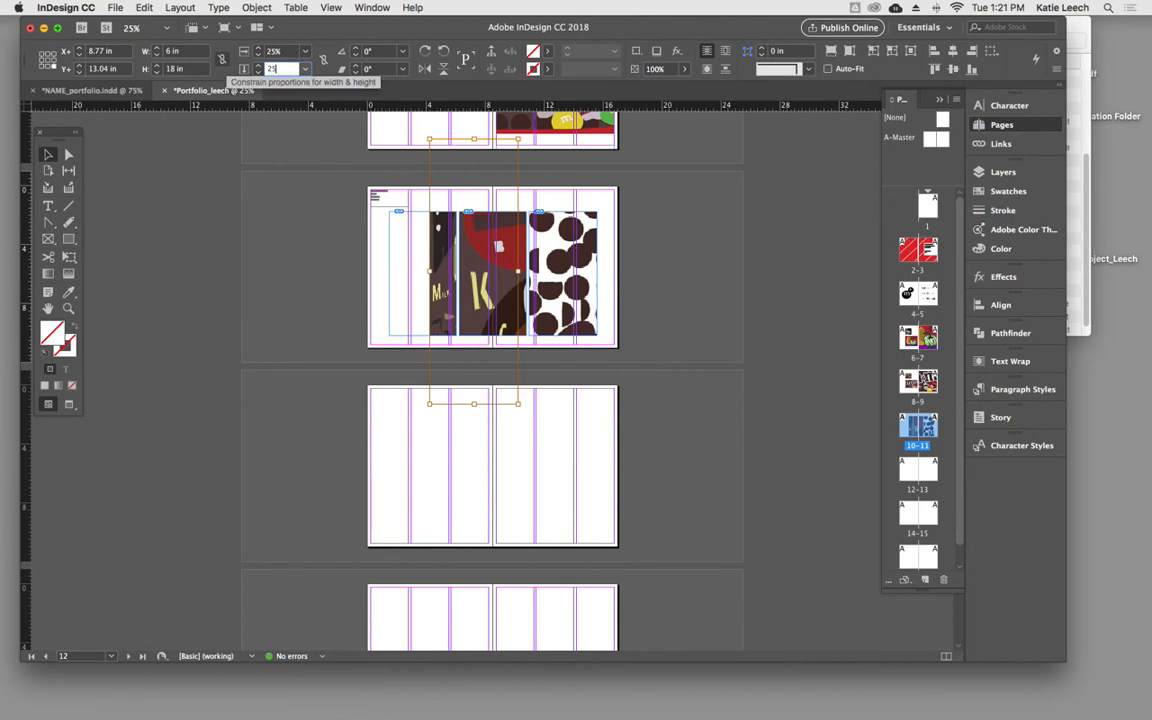
left_click(450, 257)
left_click_drag(437, 295, 393, 243)
key("super+z")
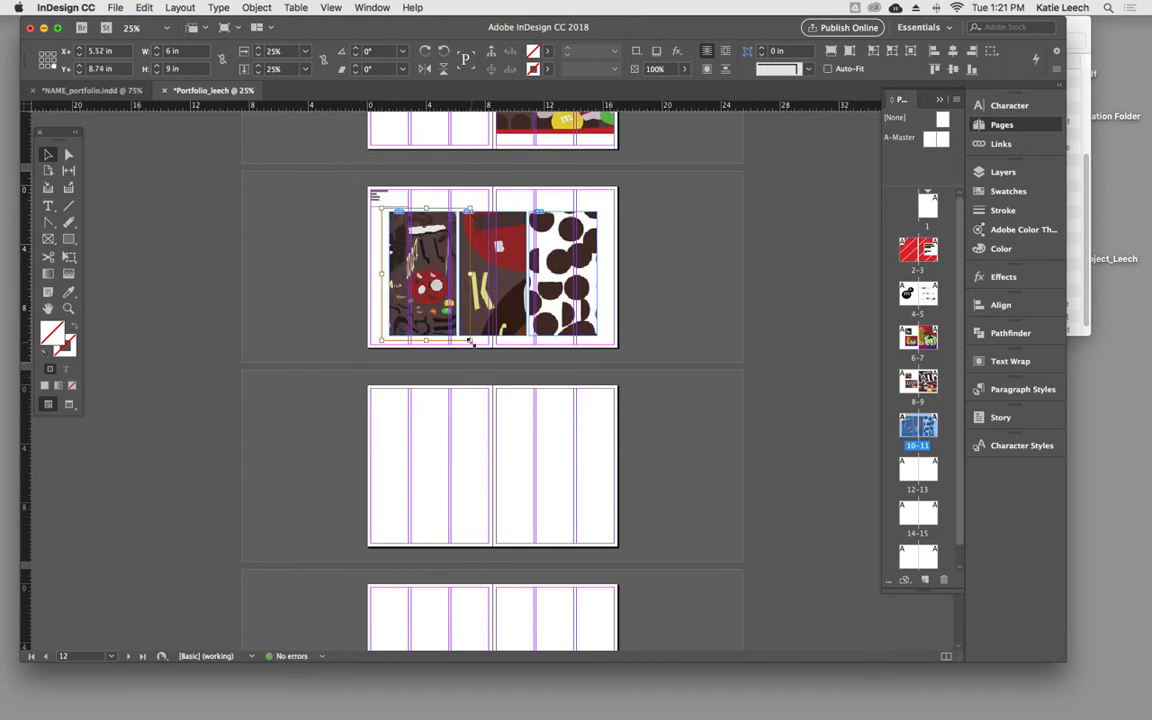
- Try scaling the left image to 5% in both directions, undo the change and deselect the image
left_click(264, 51)
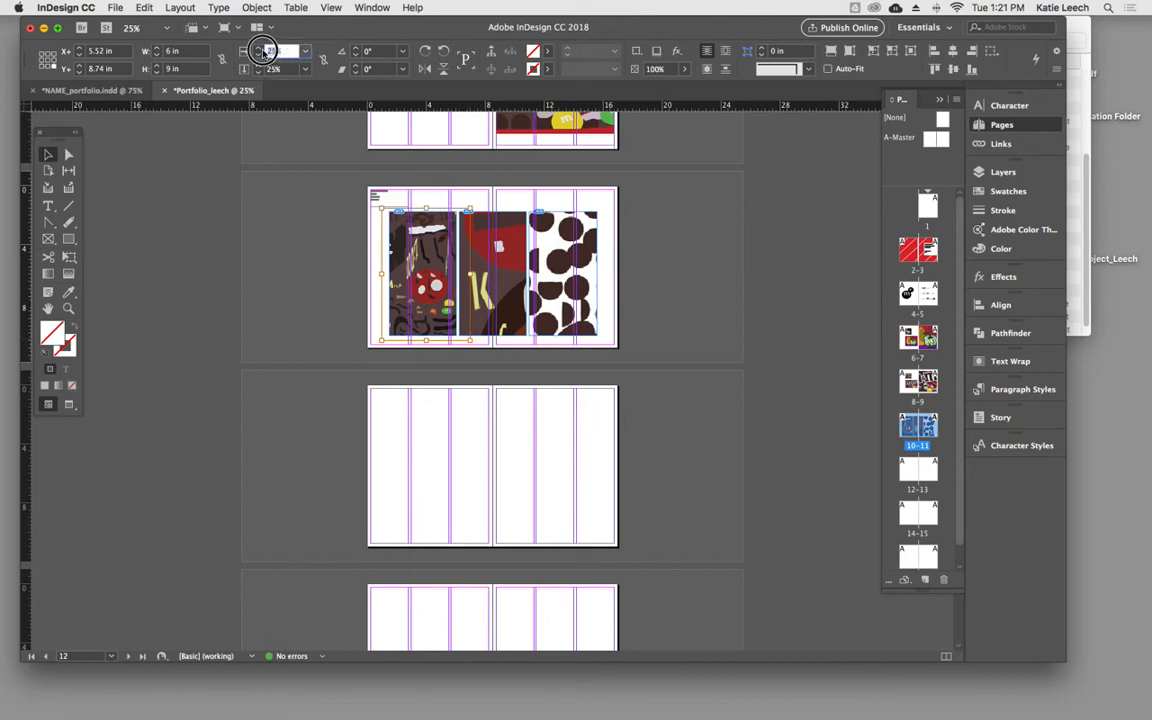
type("5")
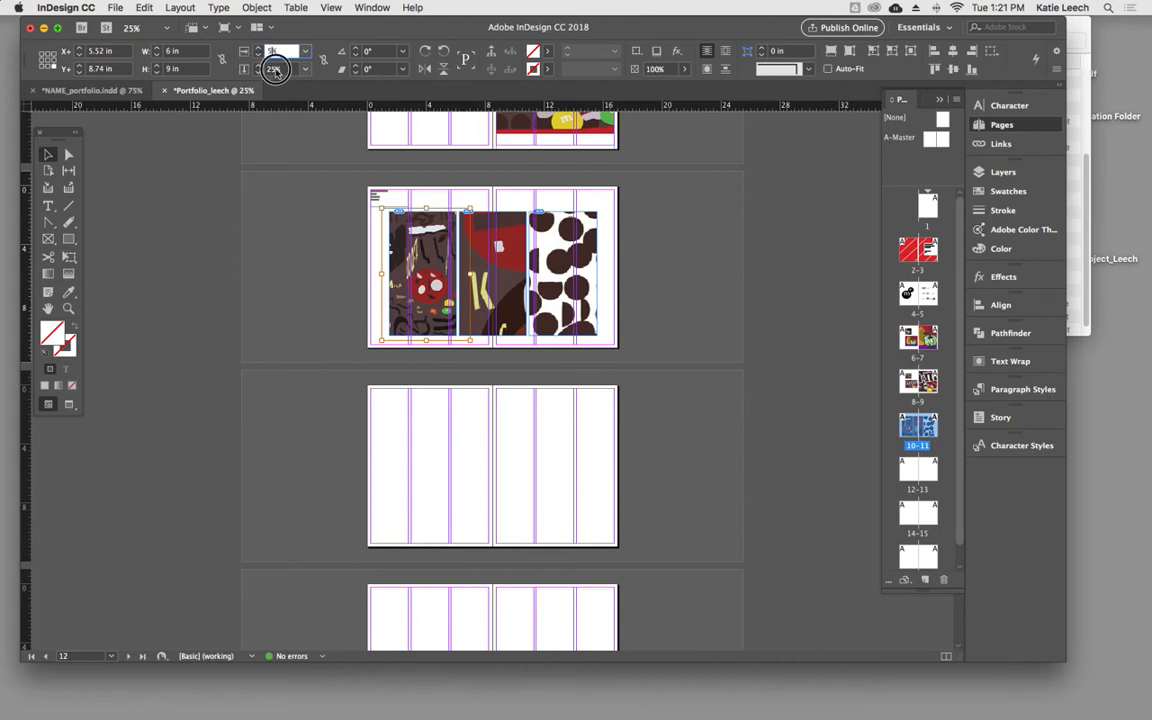
key("Tab")
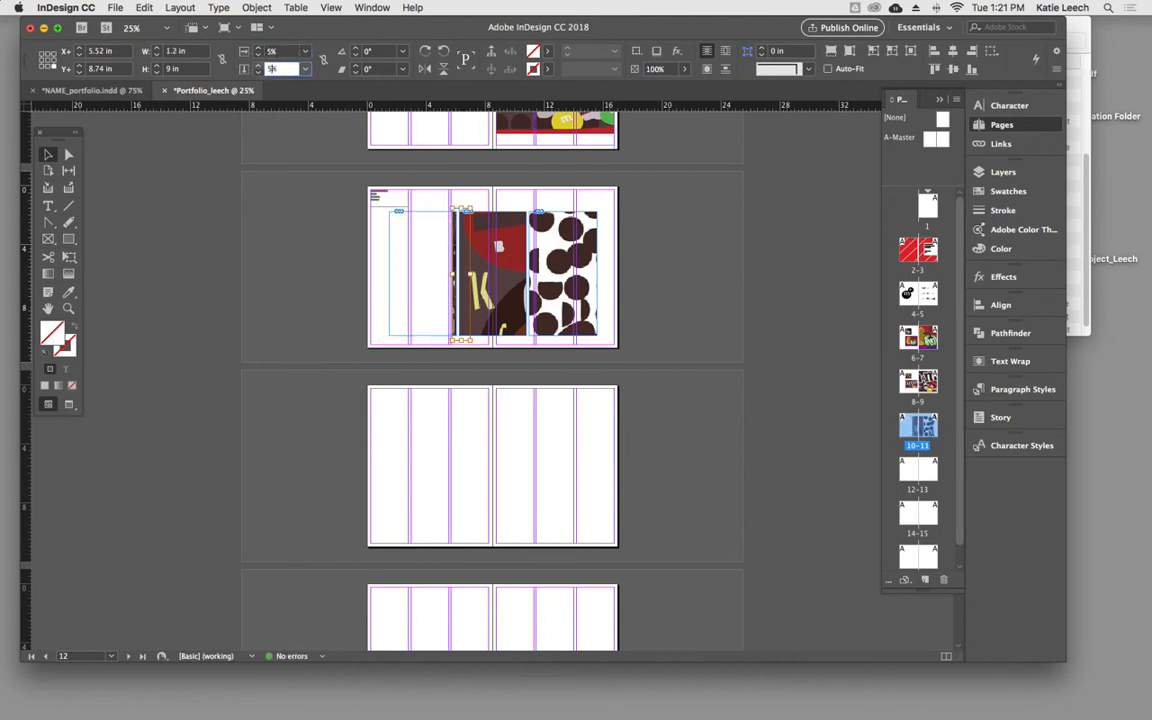
key("Return")
key("super+z")
key("super+z")
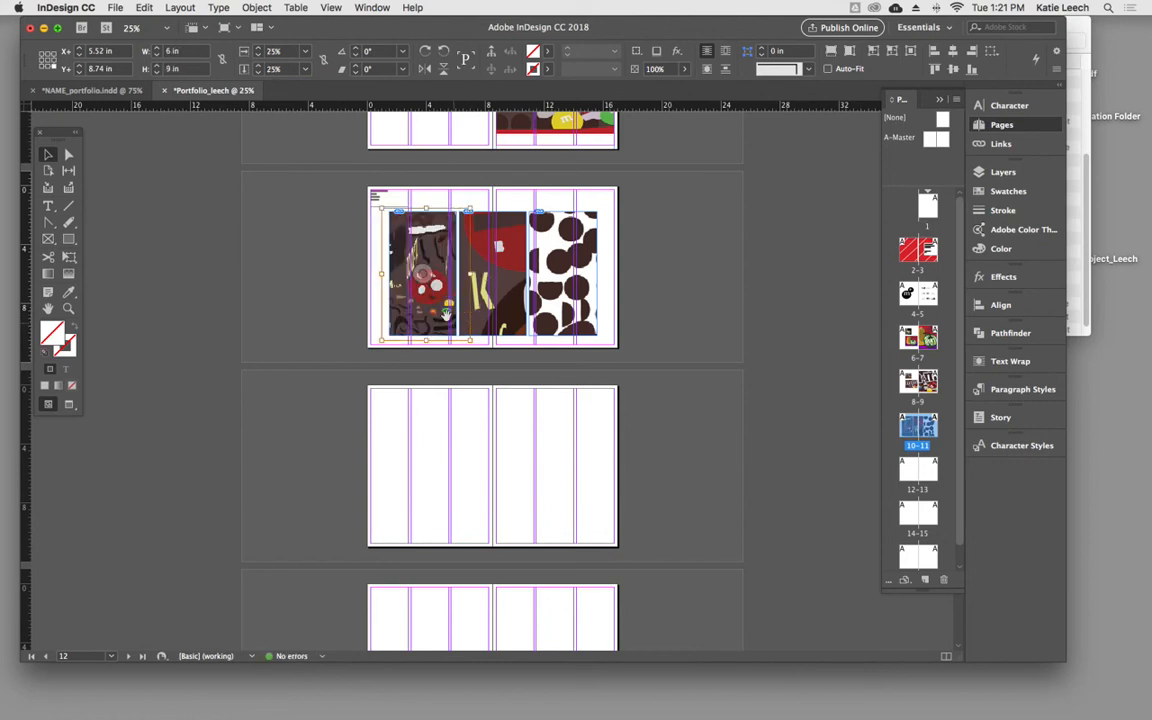
left_click(362, 318)
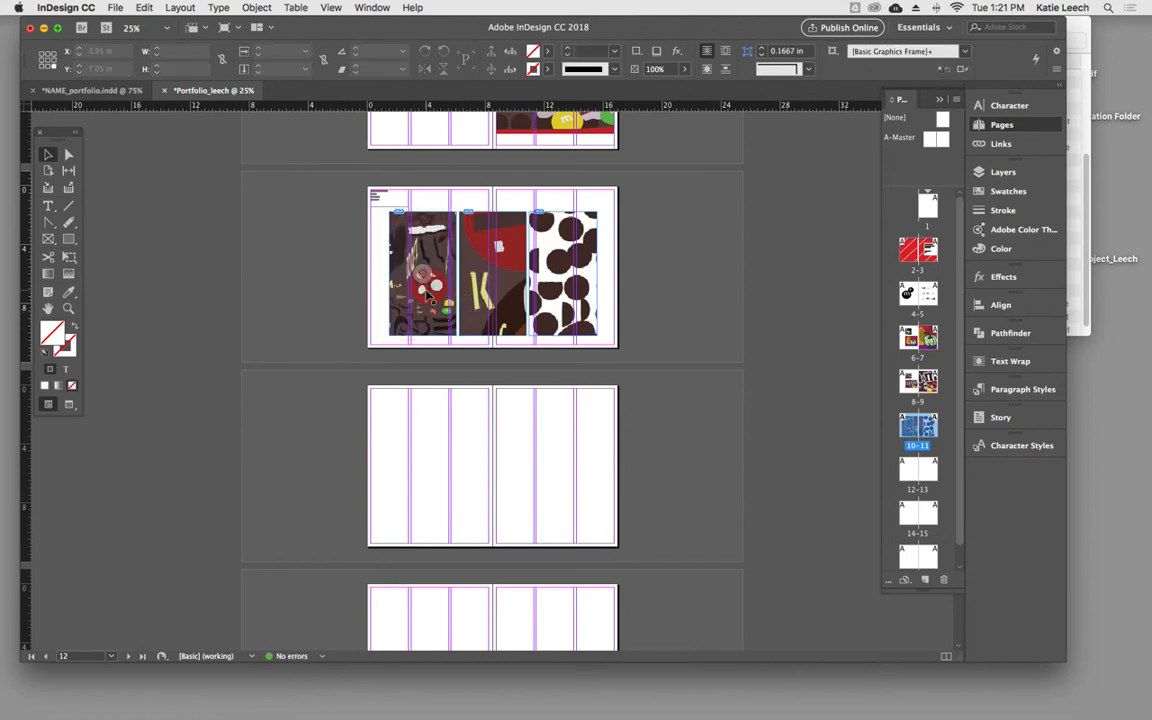
- Try scaling the whole middle frame to 25% horizontally, and undo it
left_click(427, 291)
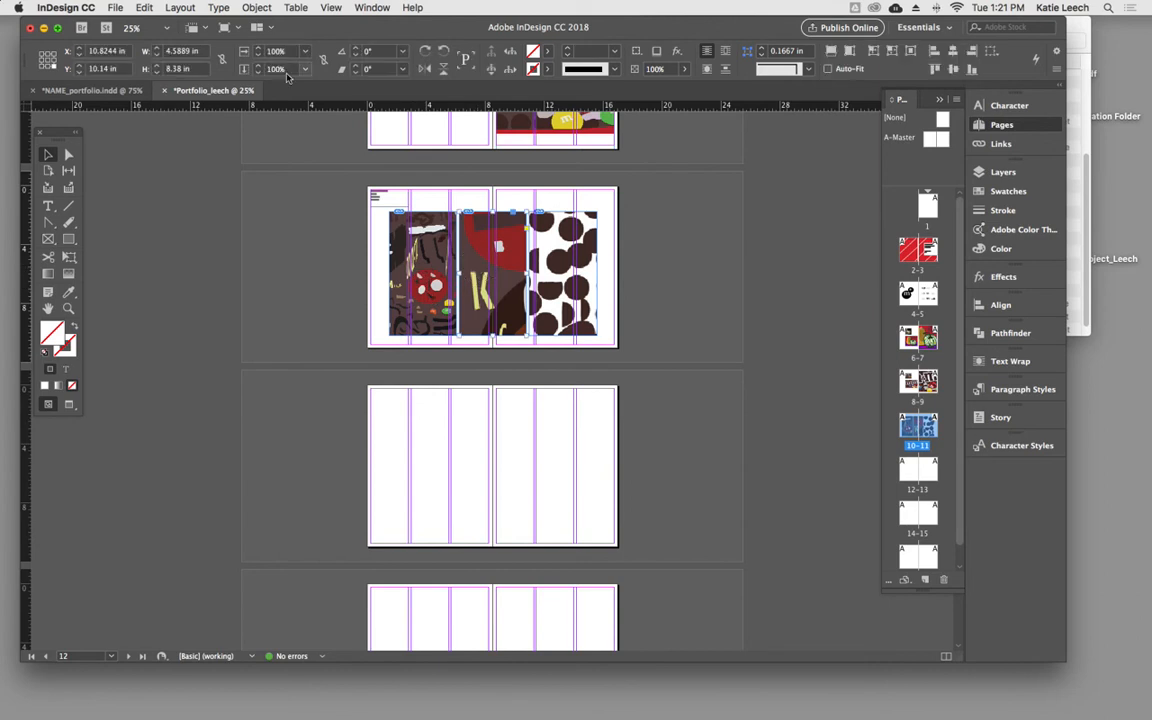
left_click(272, 51)
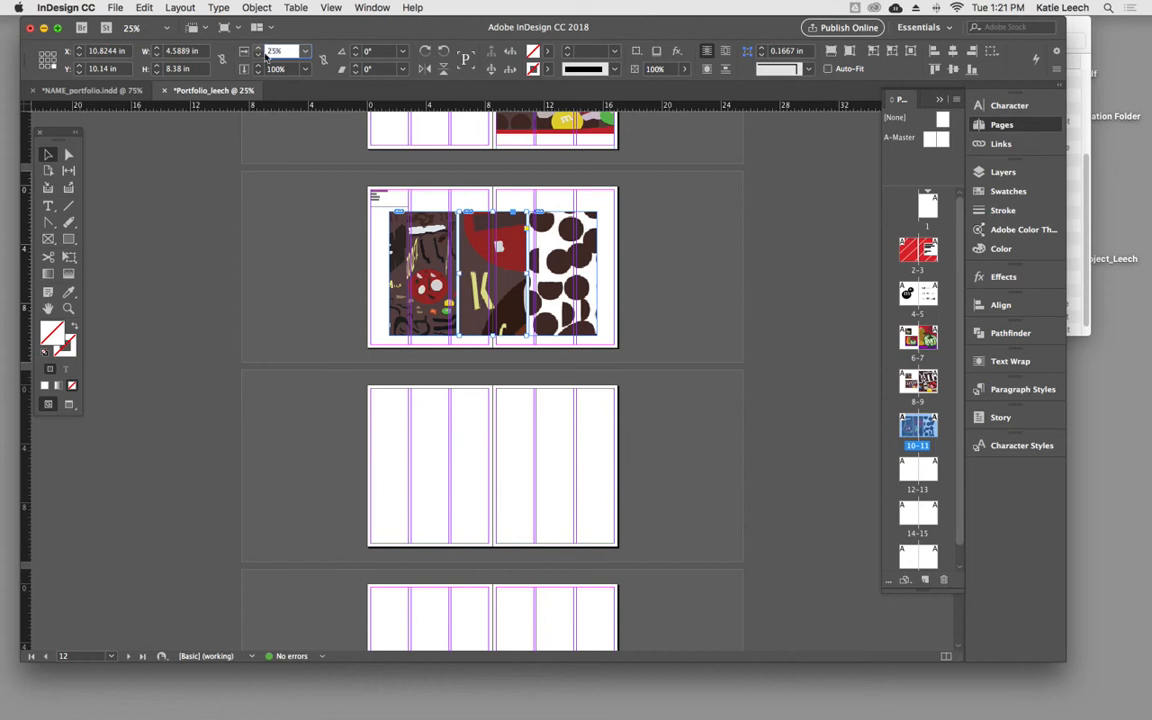
left_click(473, 217)
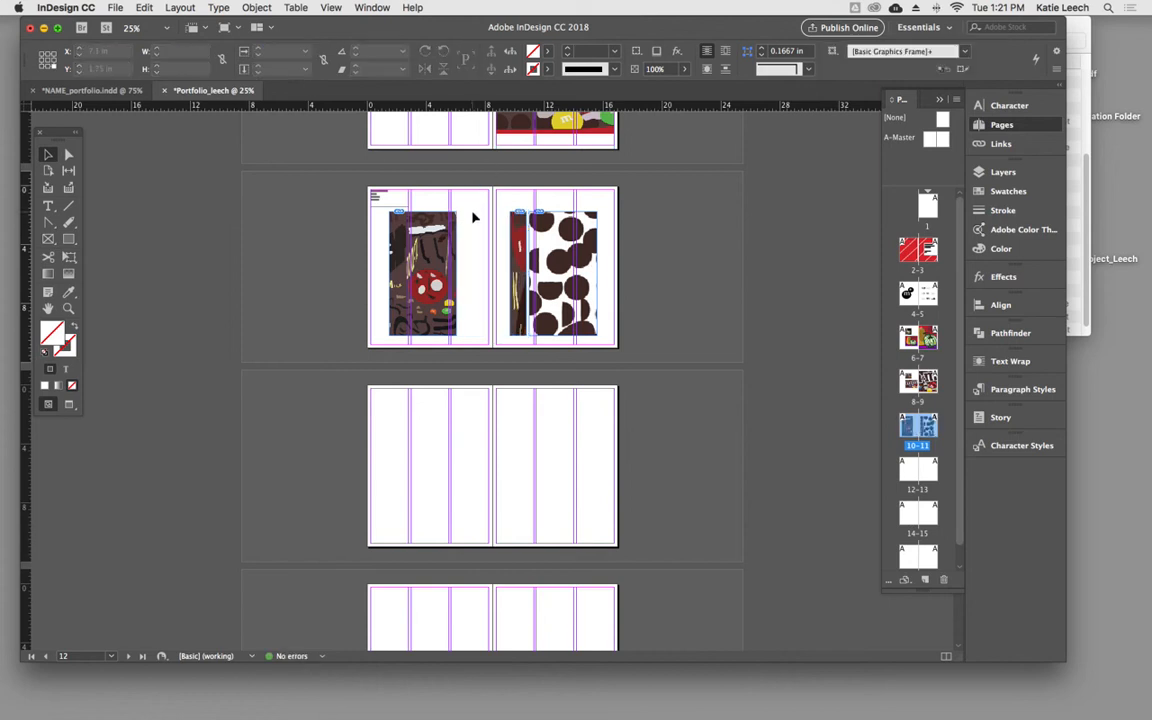
key("super+z")
left_click(463, 193)
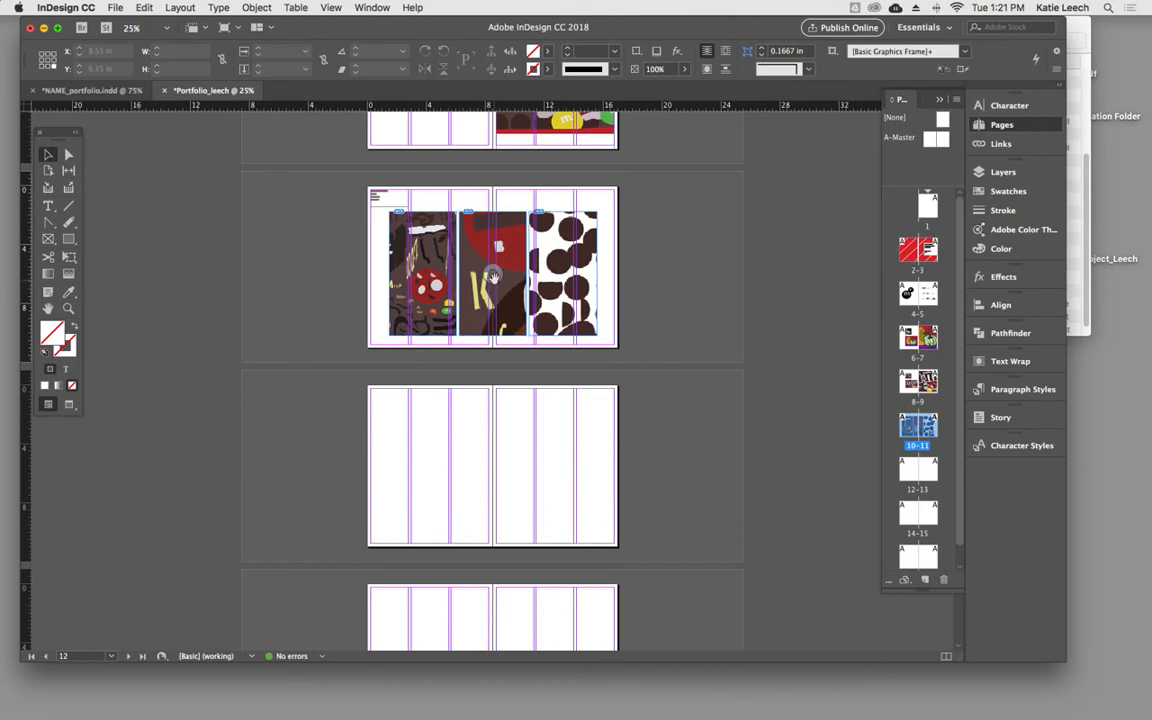
- Constrain the scaling proportions and shrink the image inside the middle frame to about 6.2 × 9.3 in, keeping the frame covered
left_click(494, 276)
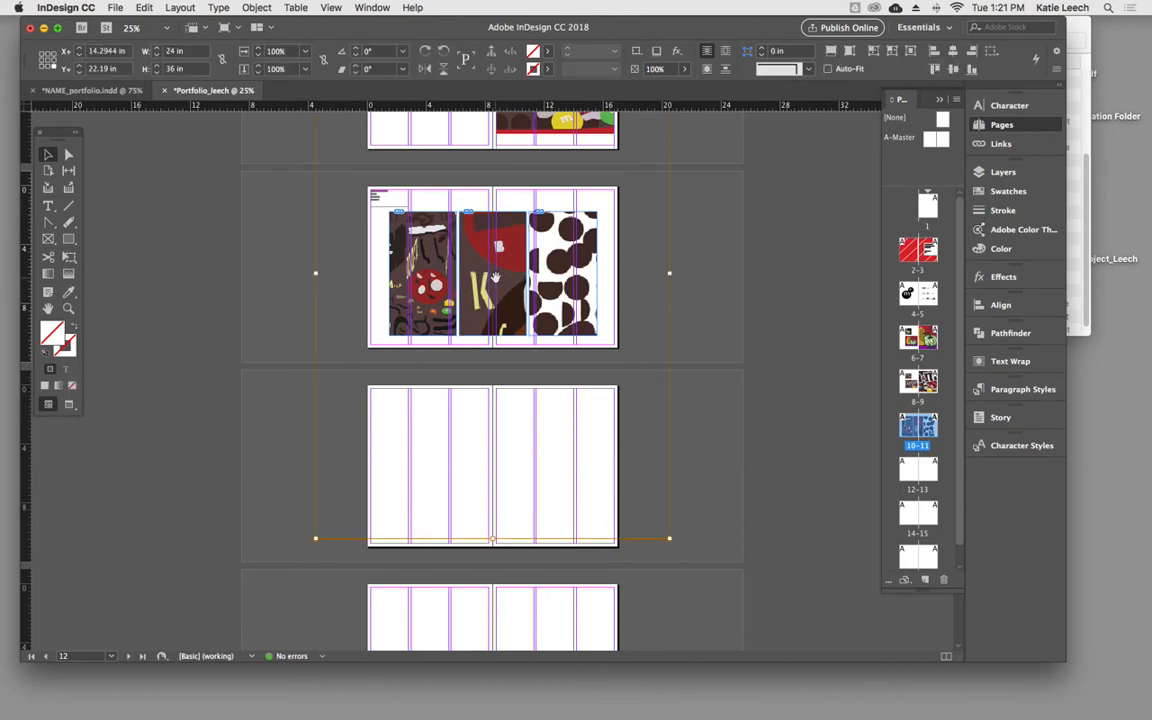
left_click(276, 51)
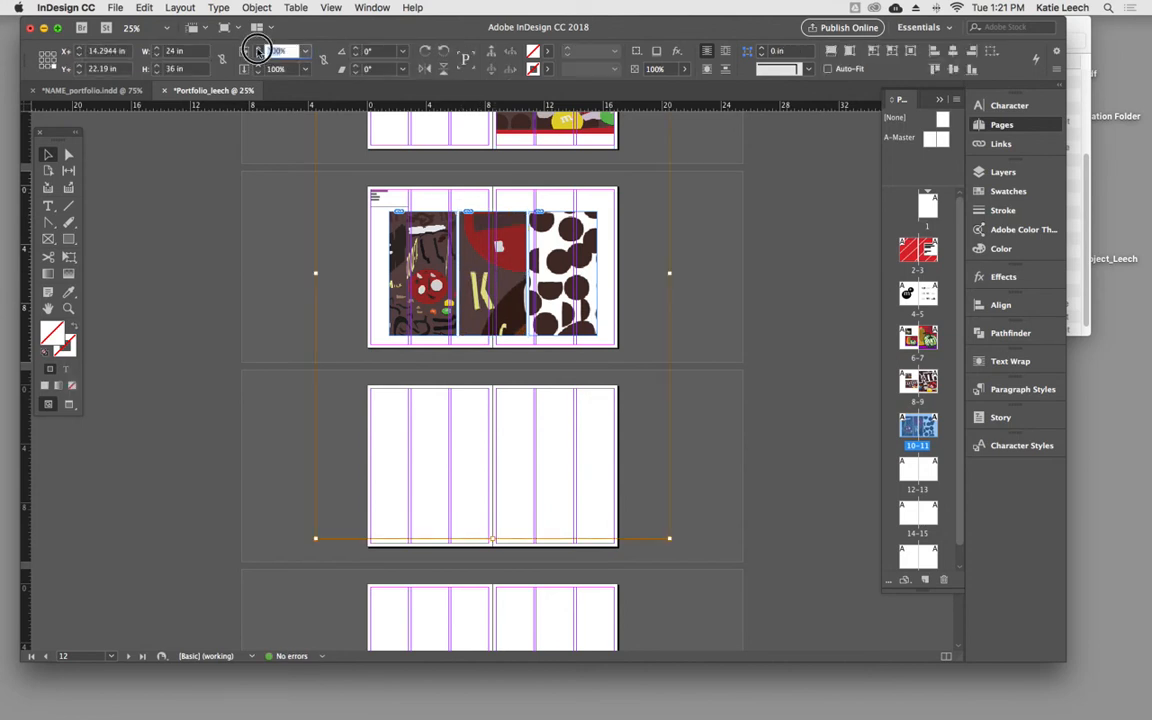
left_click(323, 60)
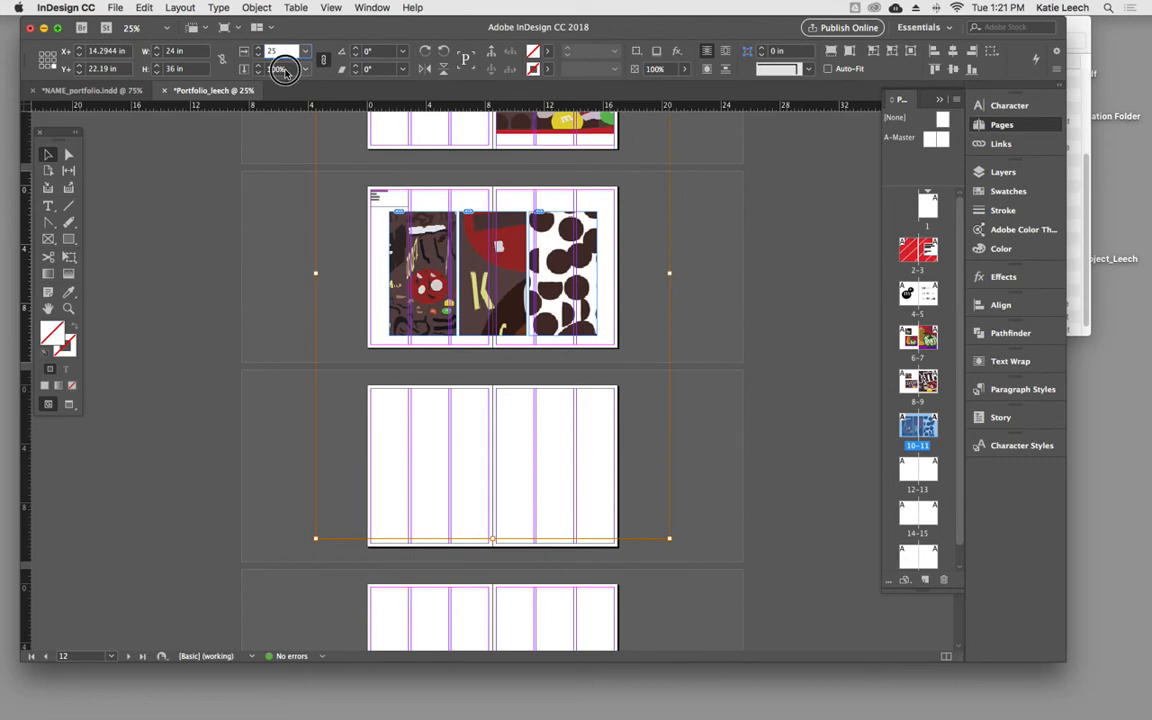
type("25")
key("Return")
left_click(670, 362)
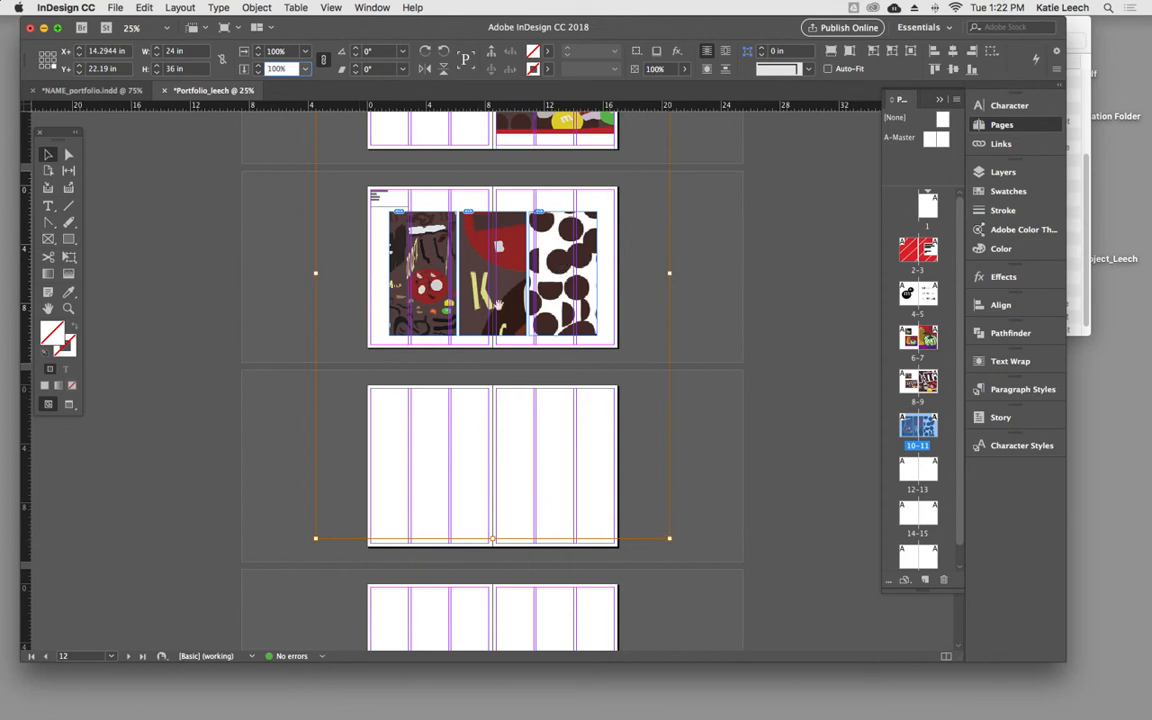
left_click_drag(668, 538, 530, 340)
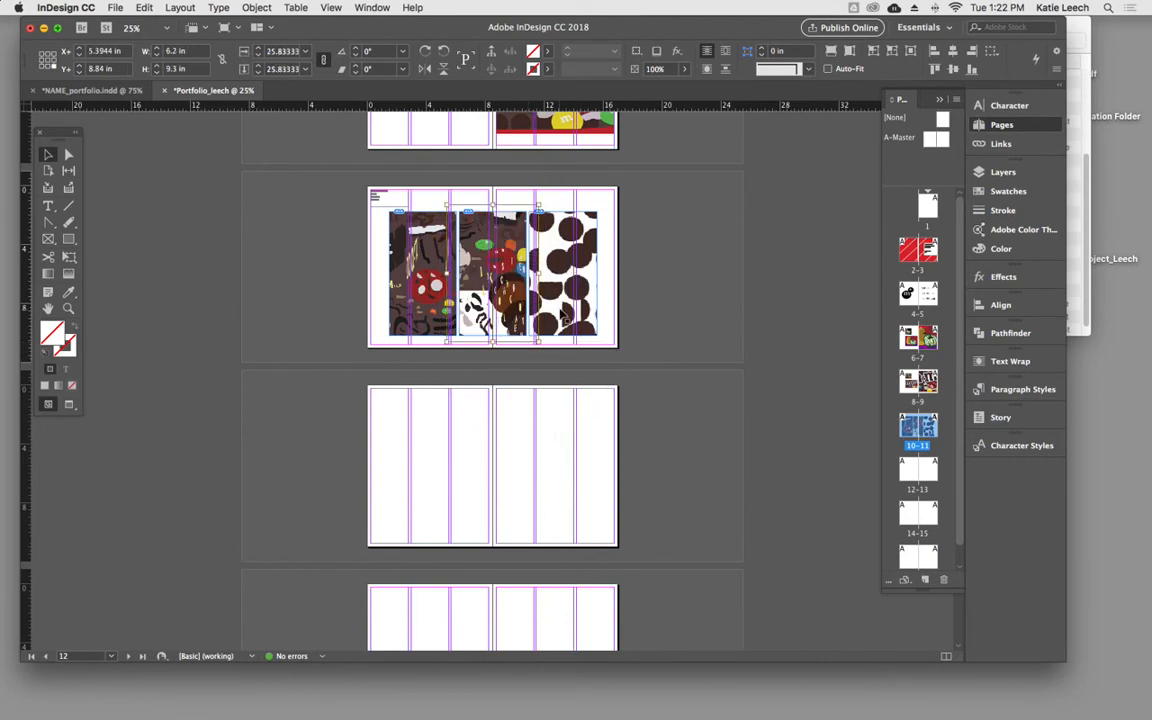
- Shrink the image inside the right frame to about 6.07 × 9.1 in so it covers the frame, and deselect it
double_click(573, 302)
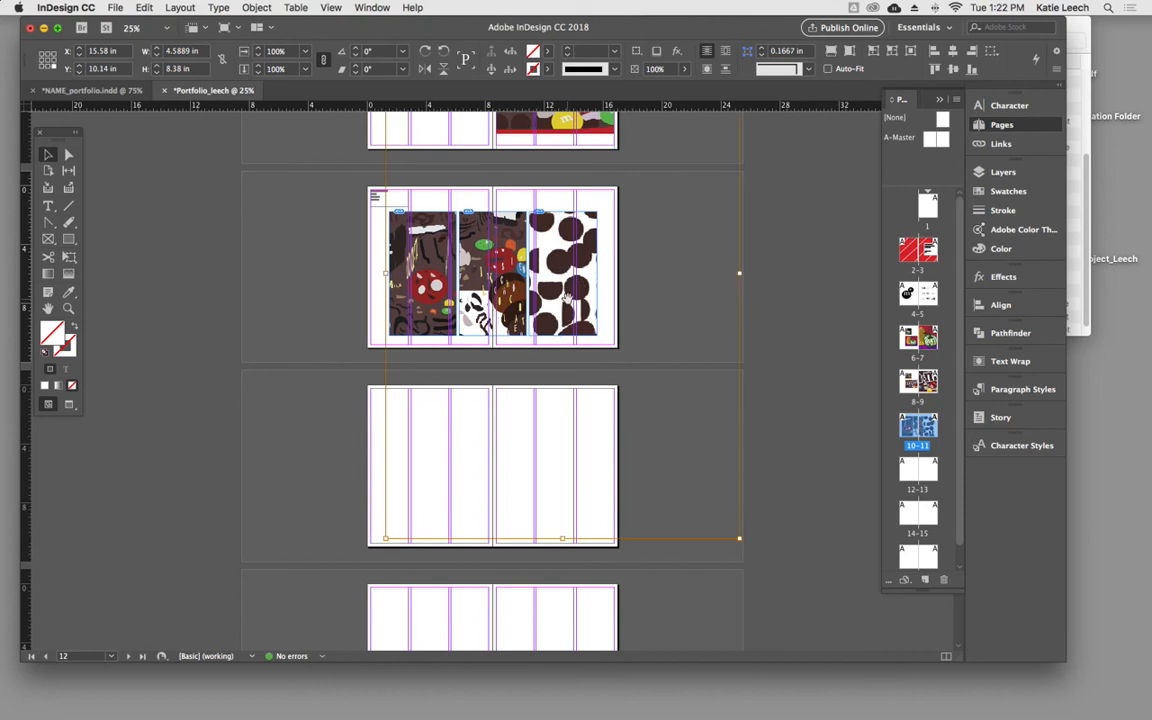
left_click_drag(741, 535, 533, 343)
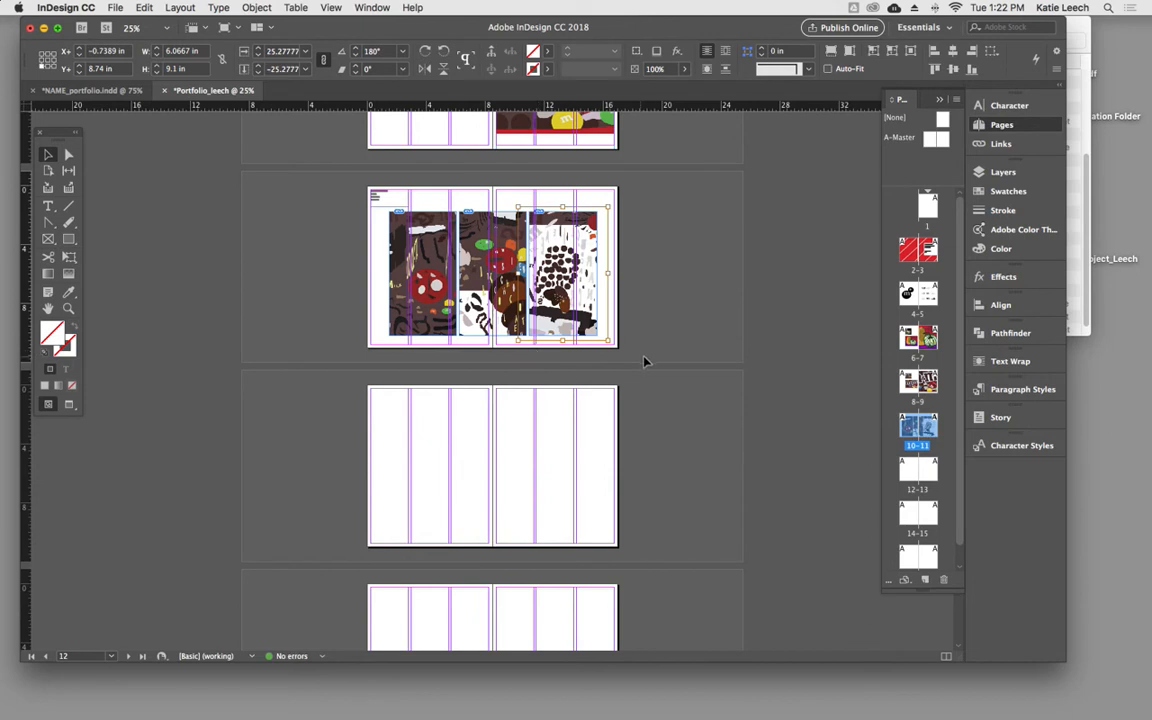
left_click(752, 320)
- Select the bottom anchor points of all three frames and nudge them up until the frames are about 8.06 in high
key("super+equal")
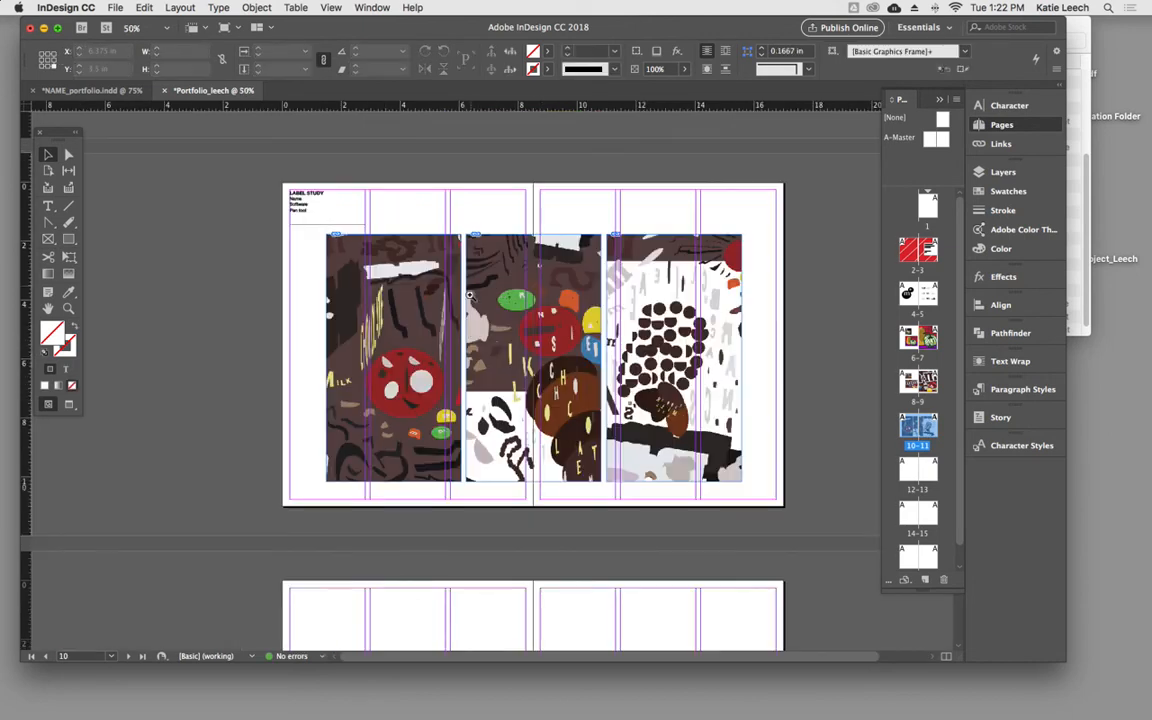
left_click(68, 154)
left_click_drag(309, 487, 792, 494)
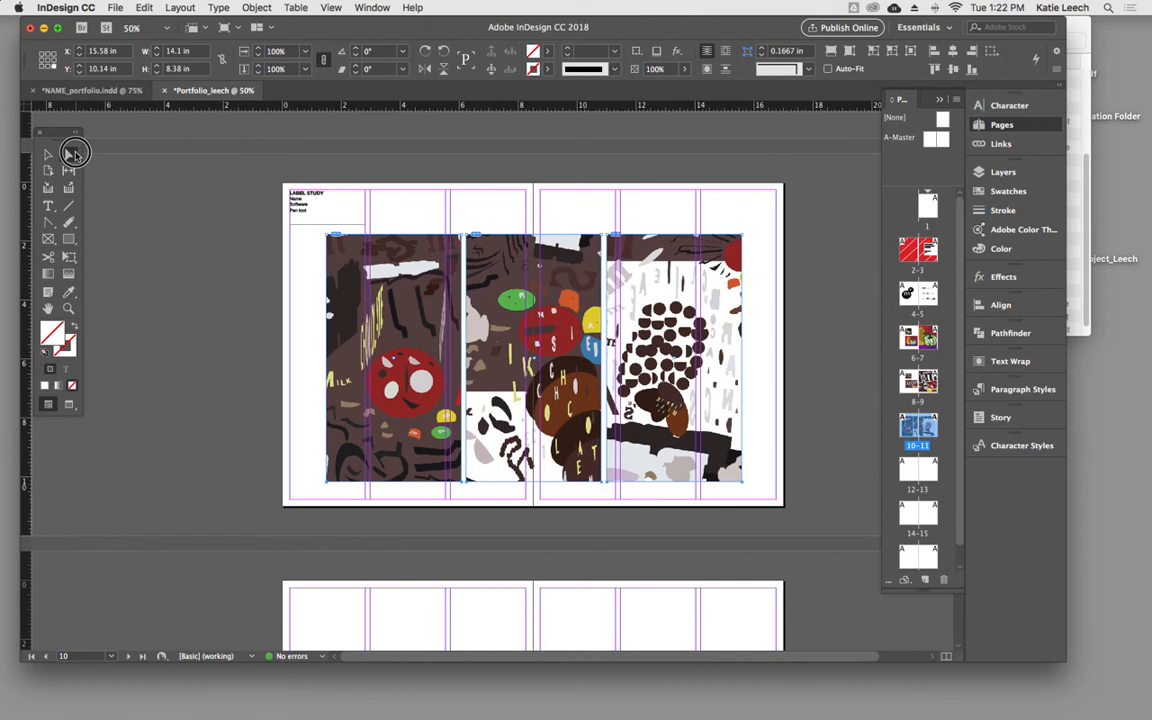
left_click(70, 155)
left_click(388, 484)
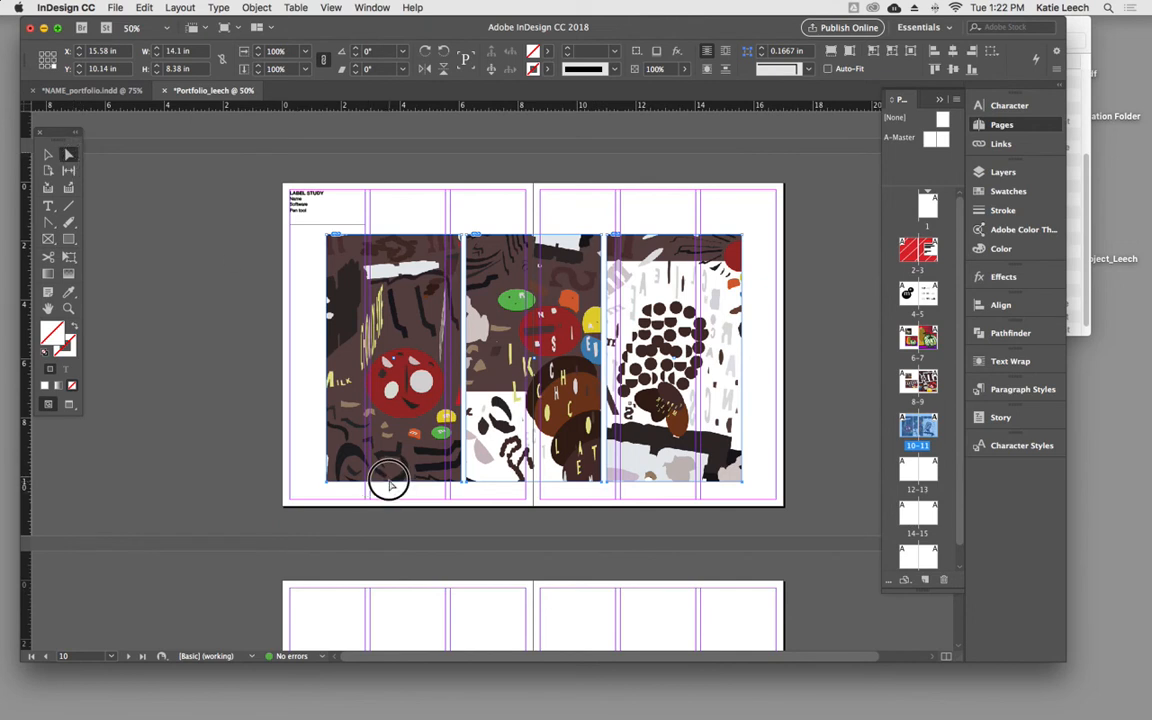
left_click(325, 475)
left_click_drag(307, 473, 768, 501)
left_click(735, 487)
left_click(326, 466)
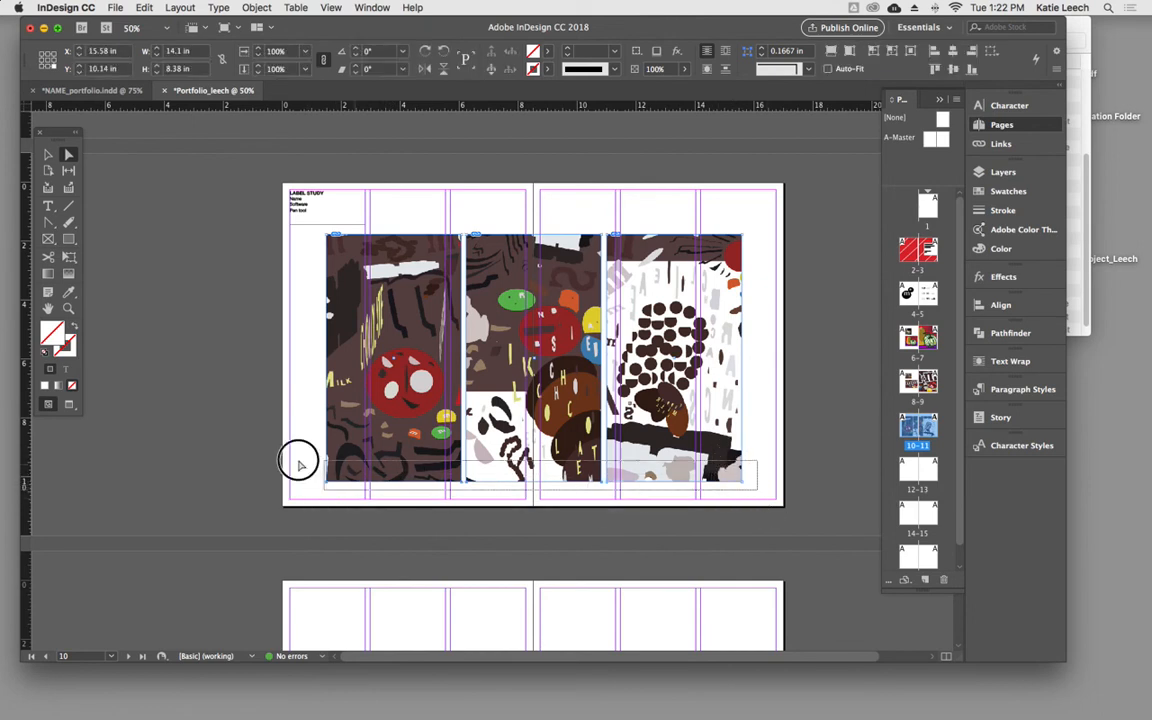
key("Up")
key("Up")
key("Up")
key("Up")
key("Up")
key("Up")
key("Up")
key("Up")
key("Up")
key("Up")
key("Up")
key("Up")
key("Up")
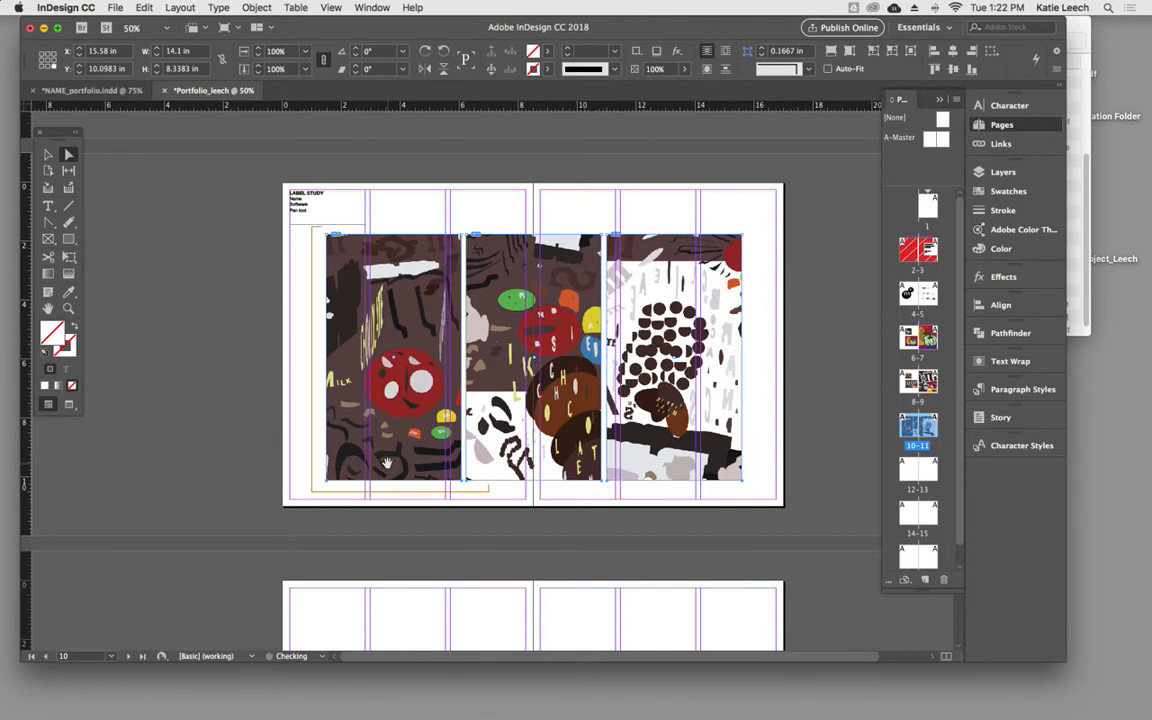
key("Up")
key("Up")
key("Up")
key("Up")
key("Up")
key("Up")
key("Up")
key("Up")
key("Up")
key("Up")
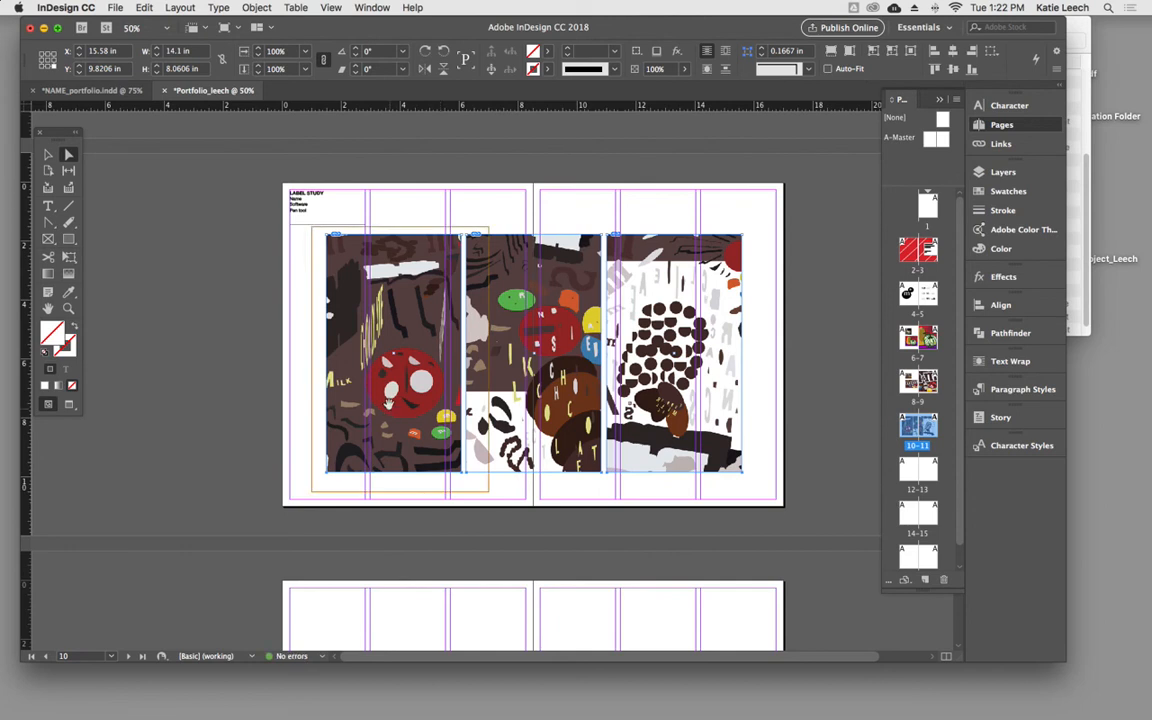
- Shrink the image inside the left frame slightly to show more of the composition
left_click(415, 366)
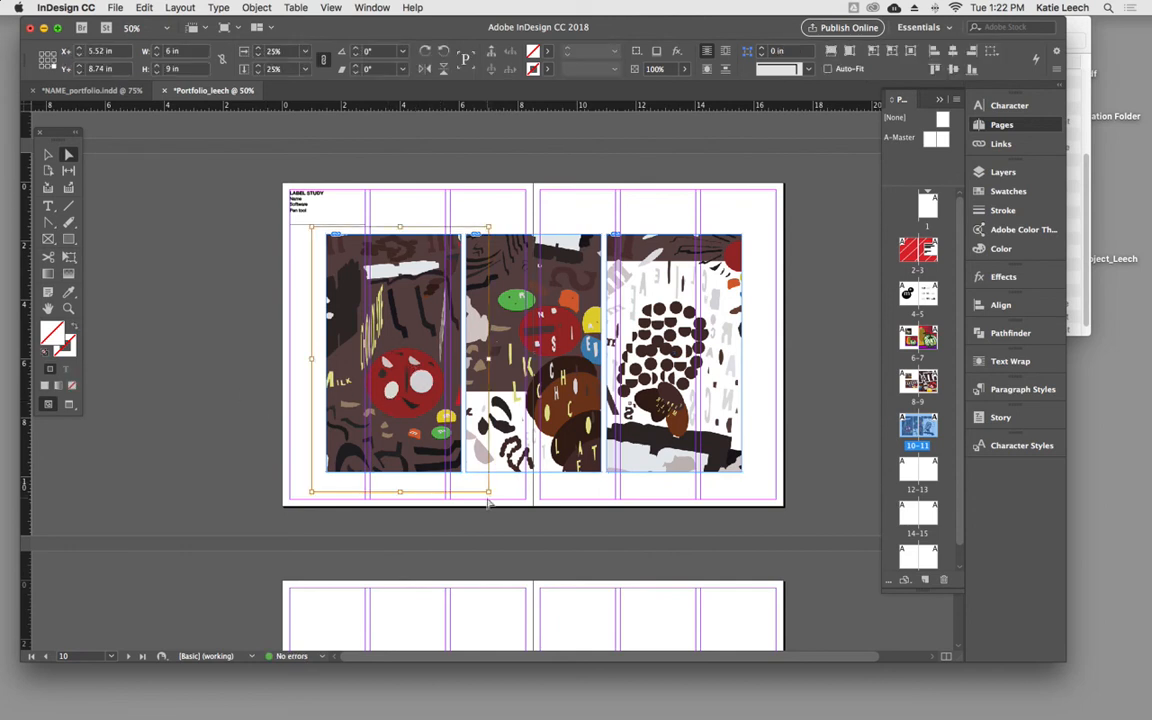
left_click_drag(488, 491, 418, 437)
left_click(431, 473)
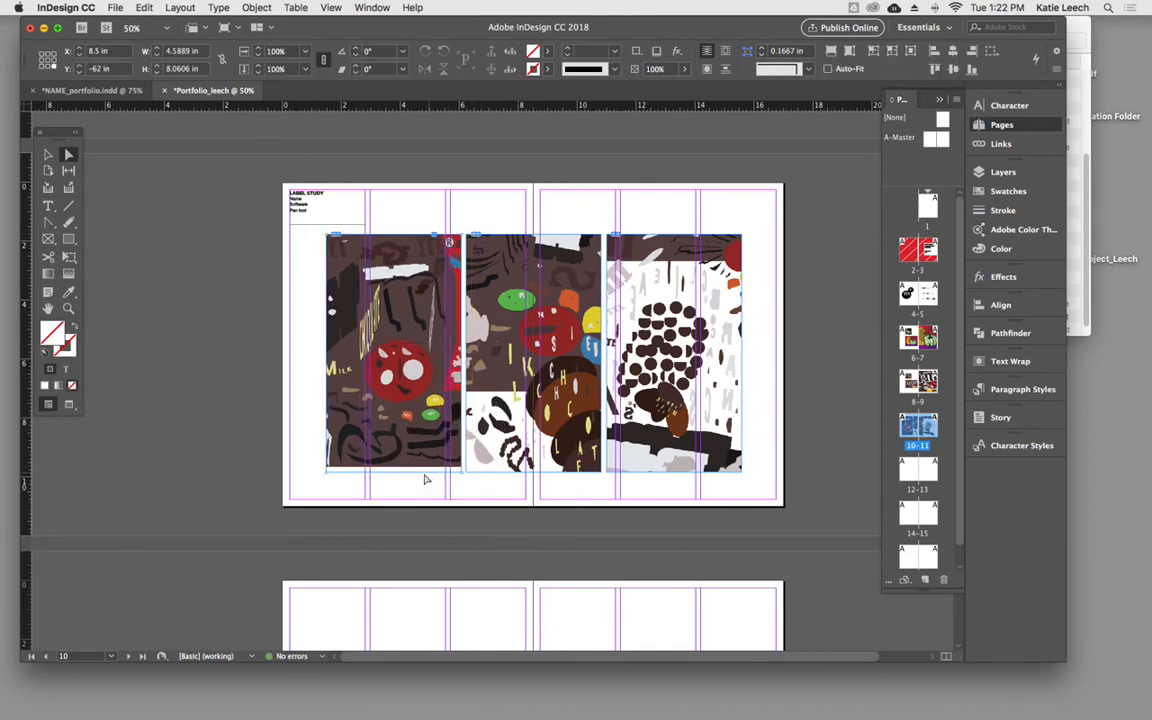
- Raise the bottom edges of all three frames further, to a frame height of about 7.85 in
mouse_move(306, 479)
left_mouse_down()
mouse_move(782, 489)
mouse_move(298, 470)
left_mouse_up()
key("Up")
key("Up")
key("Up")
key("Up")
key("Up")
key("Up")
key("Up")
key("Up")
key("Up")
key("Up")
key("Up")
key("Up")
key("Up")
key("Up")
key("Up")
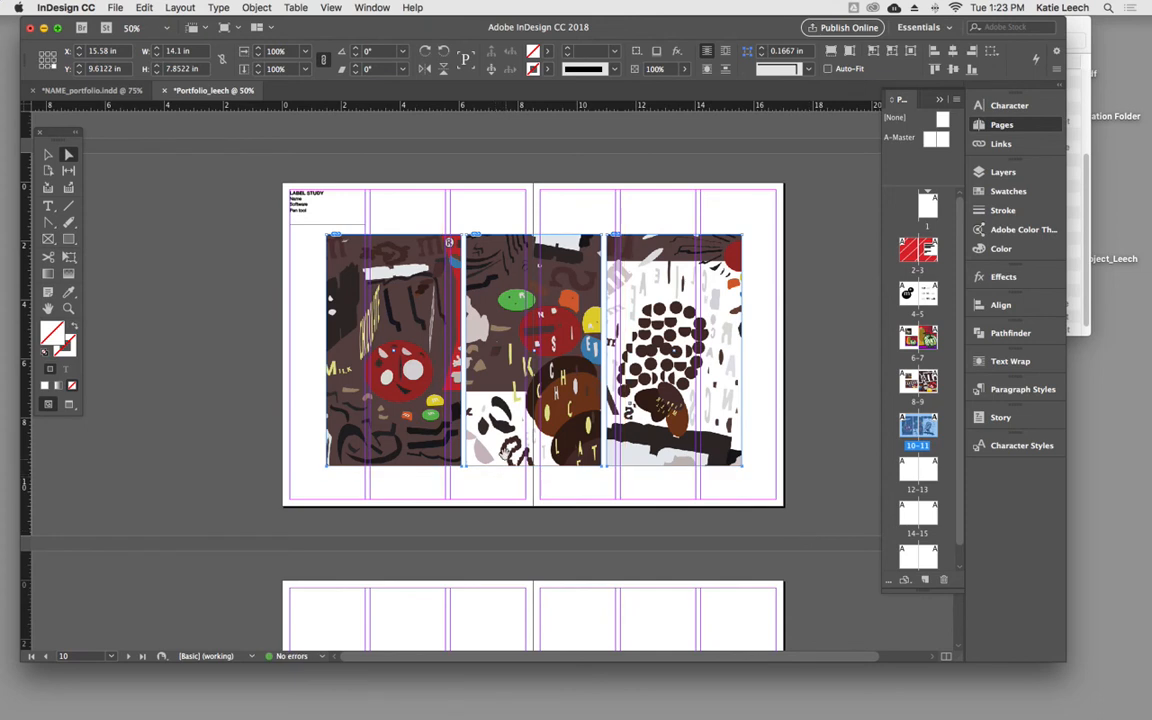
- Shrink the image inside the middle frame to reveal more of the composition and shift it slightly within the frame
left_click(393, 494)
left_click(520, 441)
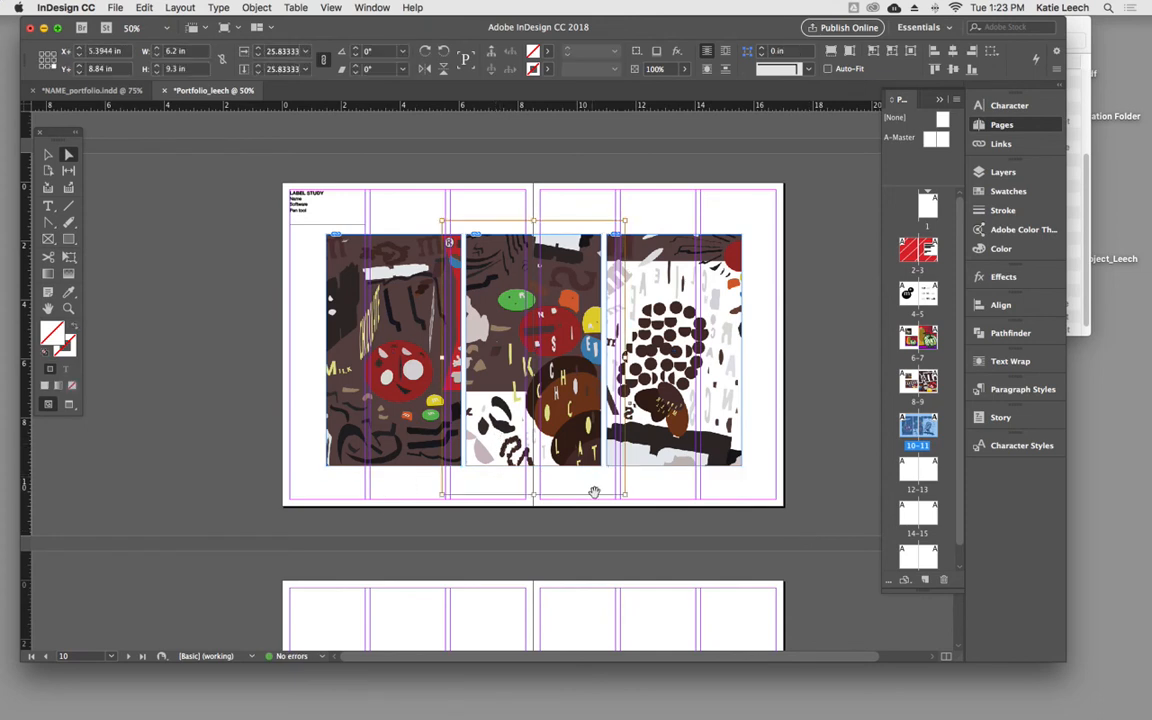
left_click_drag(626, 494, 594, 473)
left_click_drag(556, 422, 556, 430)
- Shrink the image inside the right frame to about 4.6 × 6.9 in and align its top with the frame's top edge
left_click(671, 426)
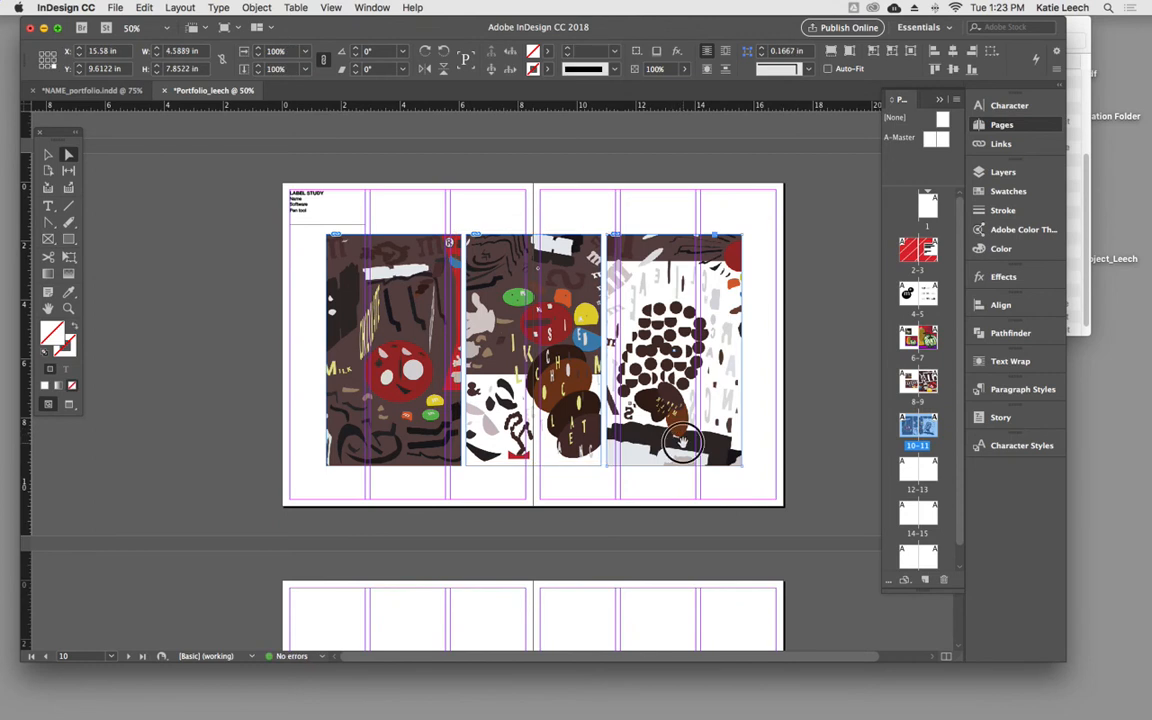
left_click_drag(763, 493, 738, 465)
left_click_drag(734, 463, 740, 465)
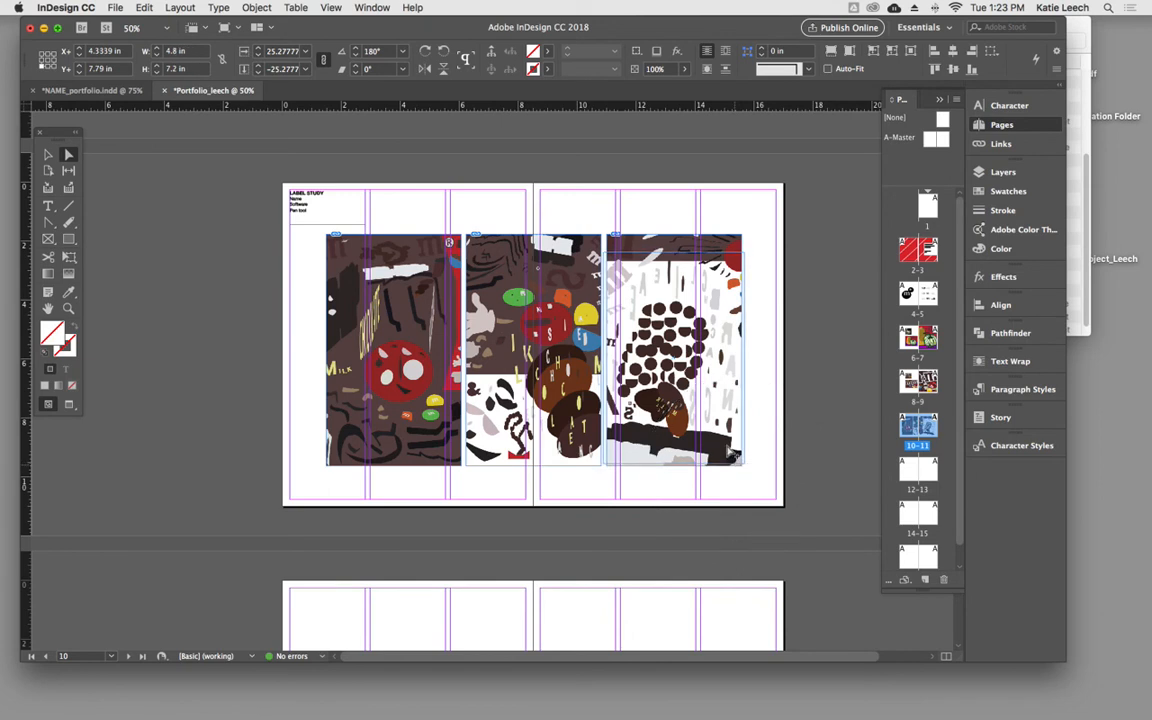
mouse_move(675, 410)
left_mouse_down()
mouse_move(670, 390)
mouse_move(686, 405)
left_mouse_up()
left_click_drag(744, 444, 741, 441)
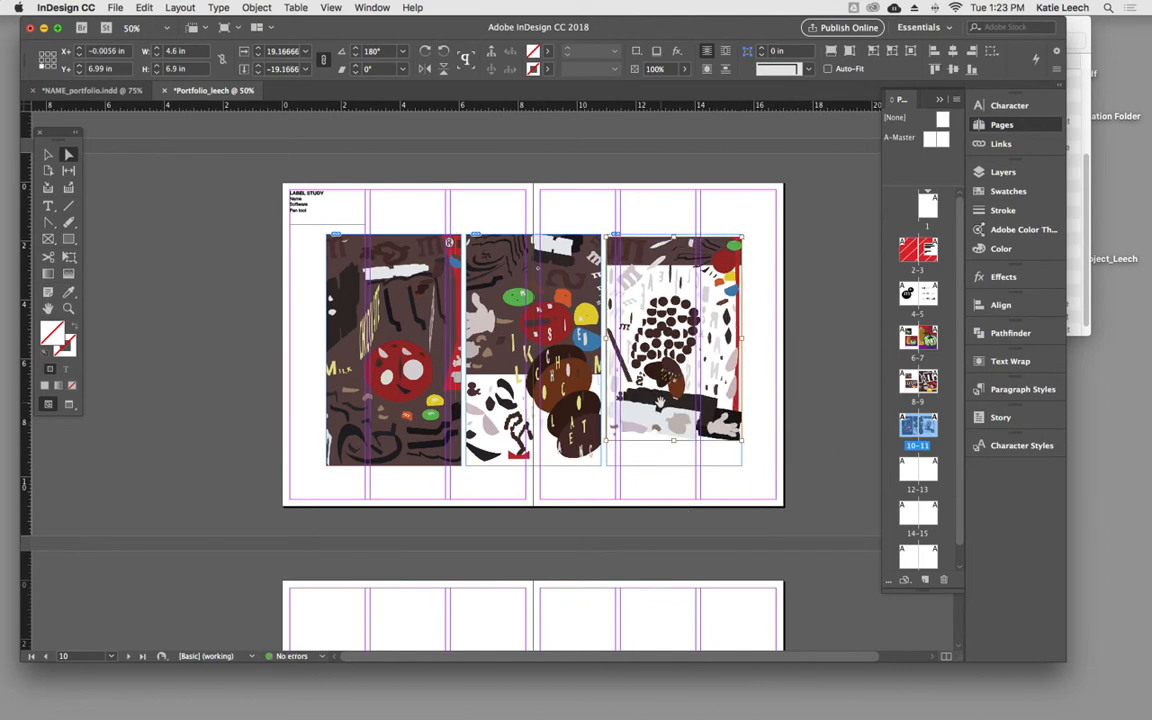
key("Up")
key("Up")
key("Up")
key("Up")
key("Up")
key("Up")
key("Up")
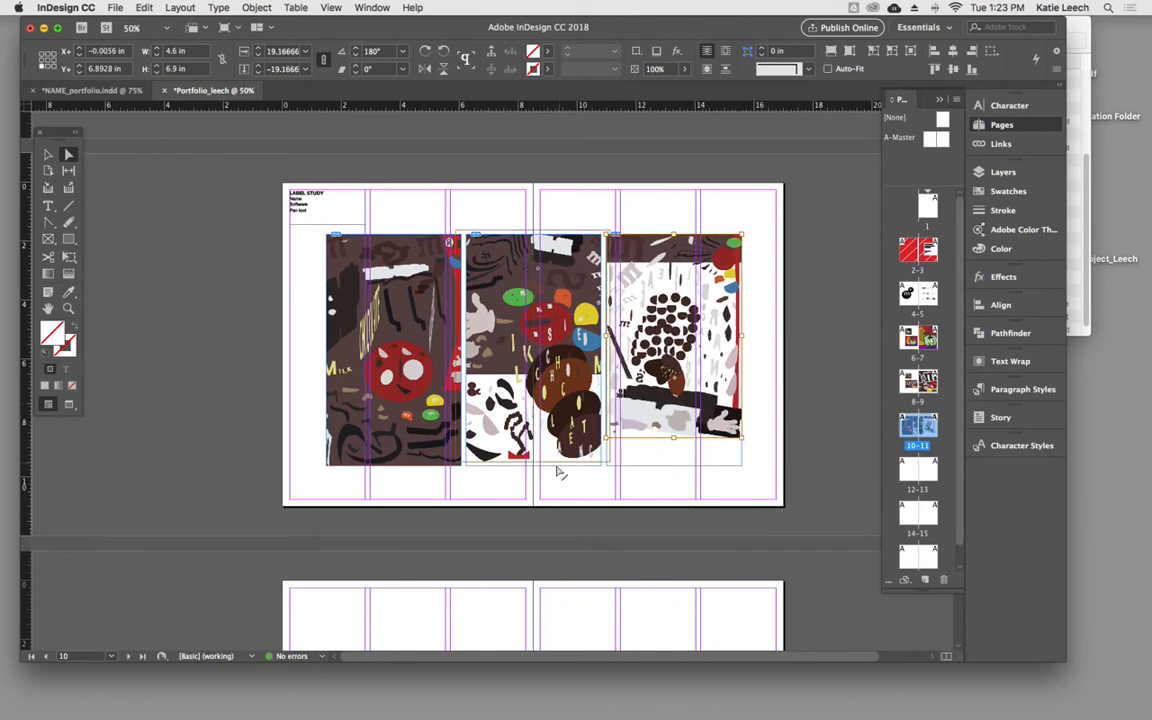
- Shrink the middle image to about 4.57 × 6.85 in and the left image to about 4.73 × 7.1 in within their frames
left_click(596, 452)
left_click_drag(610, 462, 600, 446)
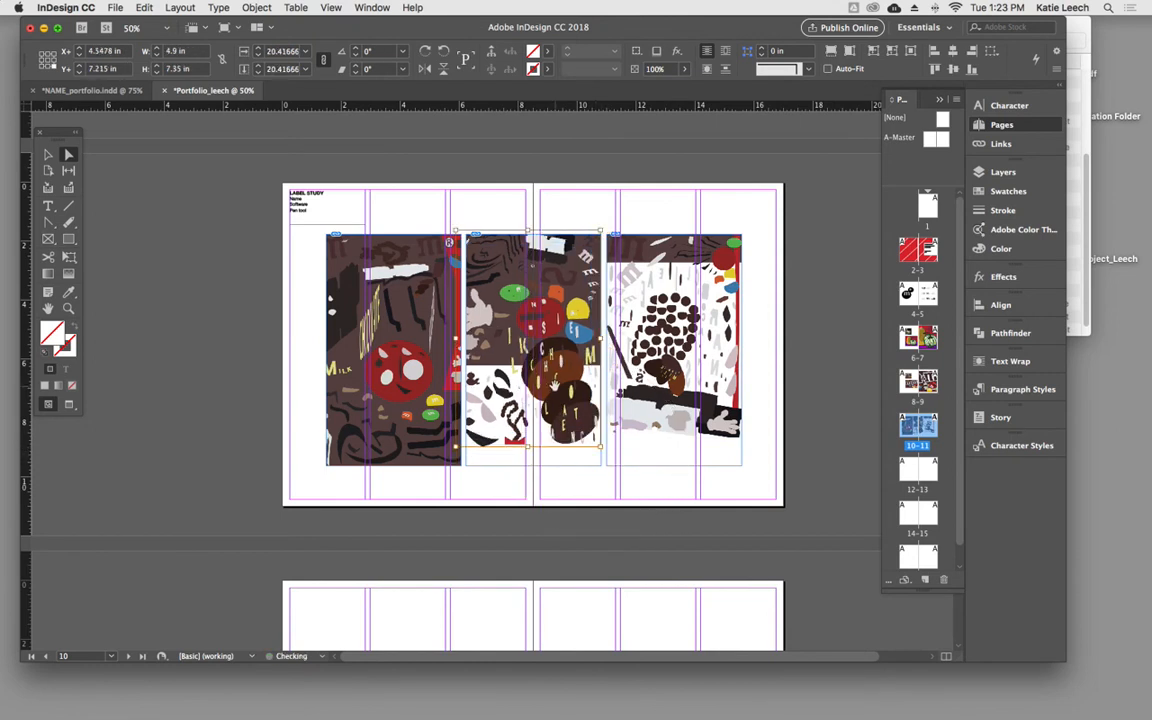
mouse_move(456, 446)
left_mouse_down()
mouse_move(470, 411)
mouse_move(478, 432)
mouse_move(461, 456)
left_mouse_up()
left_click(411, 434)
left_click_drag(420, 402, 419, 392)
- Select the bottom anchor points of all three frames and nudge them up to a frame height of about 7.06 in
left_click(437, 483)
left_click_drag(297, 461, 786, 494)
key("Up")
key("Up")
key("Up")
key("Up")
key("Up")
key("Up")
key("Up")
key("Up")
key("Up")
key("Up")
key("Up")
key("Up")
key("Up")
key("Up")
key("Up")
key("Up")
key("Up")
key("Up")
key("Up")
key("Up")
key("Up")
key("Up")
key("Up")
key("Up")
key("Up")
key("Up")
key("Up")
key("Up")
key("Up")
key("Up")
key("Up")
key("Up")
key("Up")
key("Up")
key("Up")
key("Up")
key("Up")
key("Up")
key("Up")
key("Up")
key("Up")
key("Up")
key("Up")
key("Up")
key("Up")
key("Up")
key("Up")
key("Up")
key("Up")
key("Up")
key("Up")
key("Up")
key("Up")
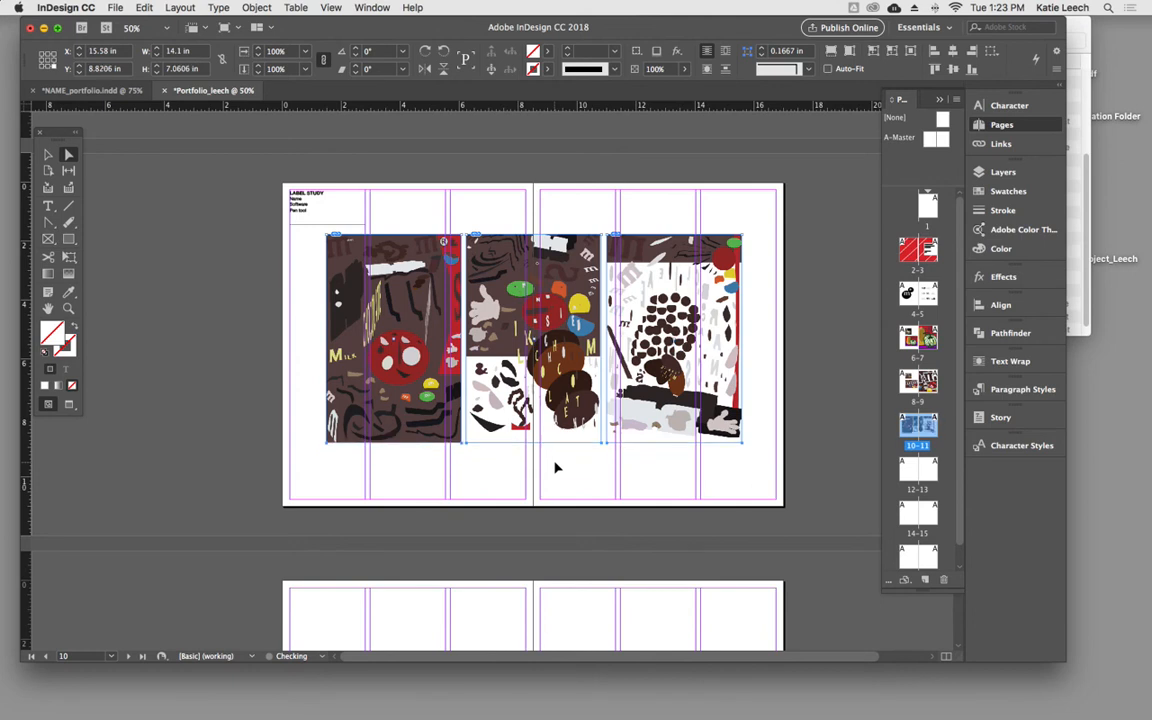
- Check the left image's scale against the middle one, and move the middle image down slightly inside its frame
left_click(47, 154)
left_click(185, 230)
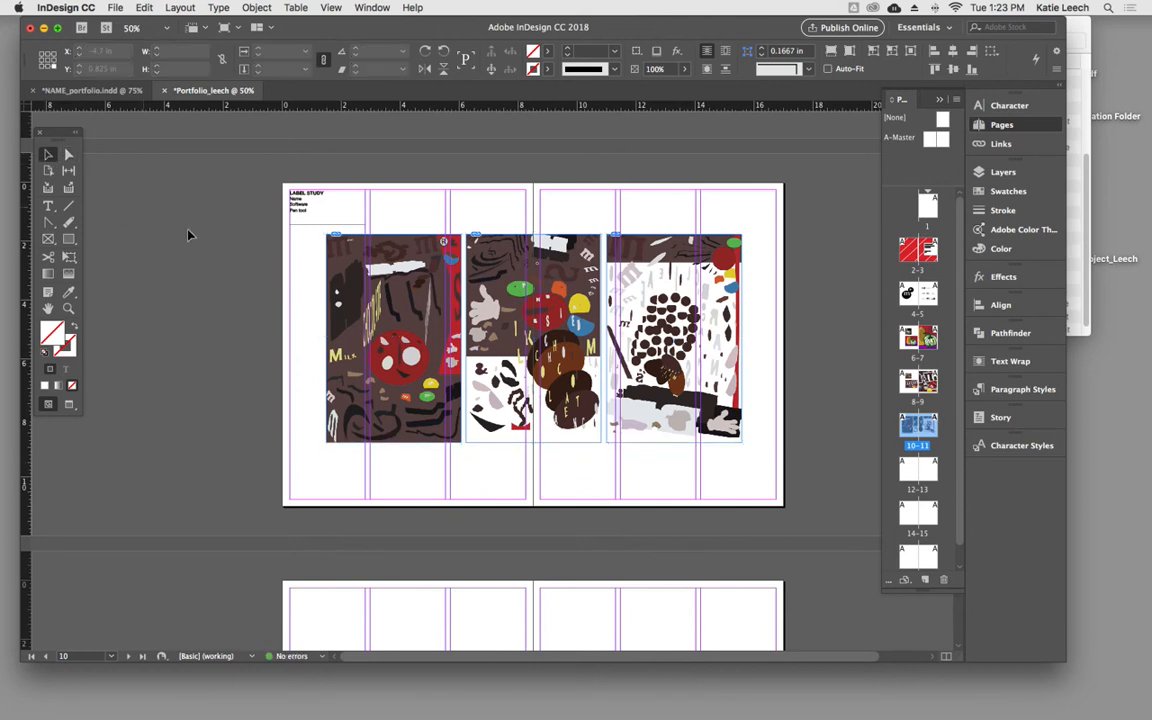
left_click(396, 342)
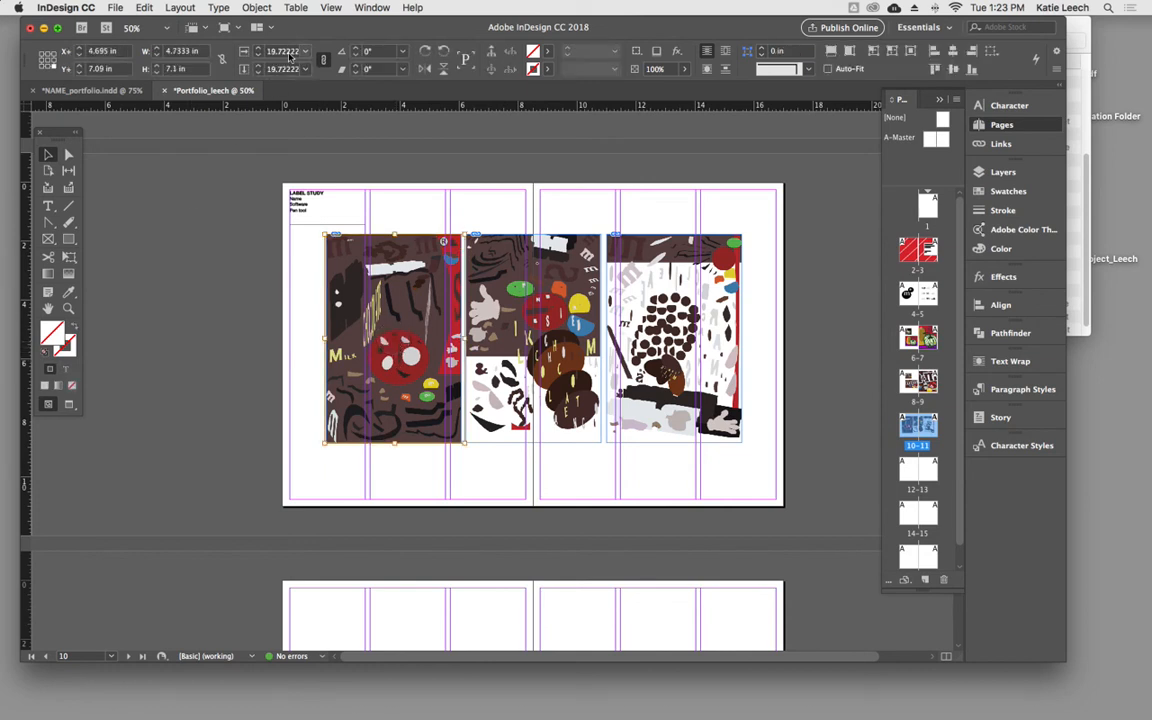
left_click(516, 326)
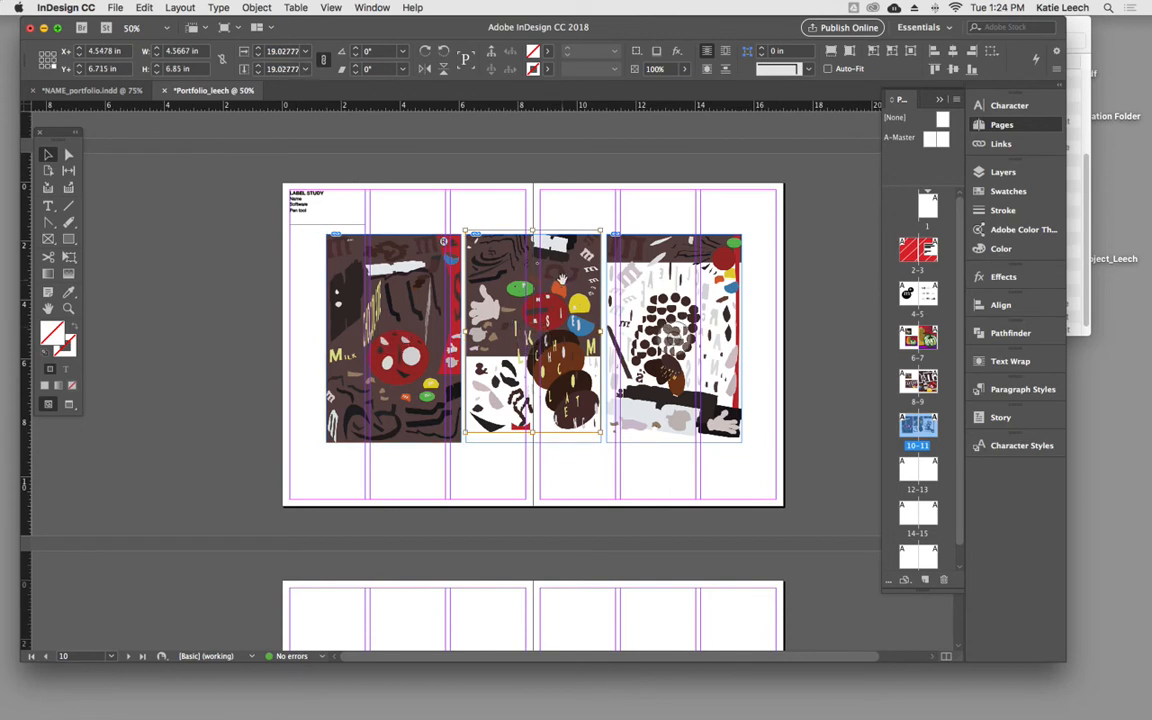
left_click_drag(562, 285, 562, 290)
- Set the right image's horizontal and vertical scale to 19% and move the flipped image back inside its frame
left_click(663, 306)
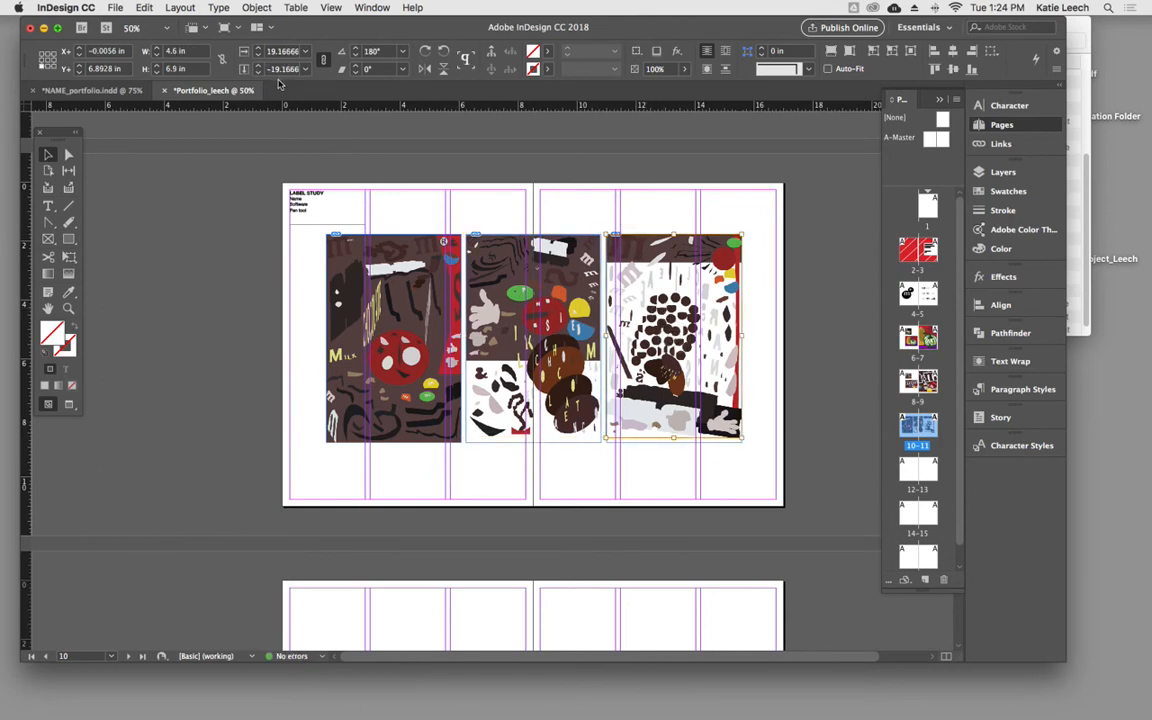
left_click(567, 355)
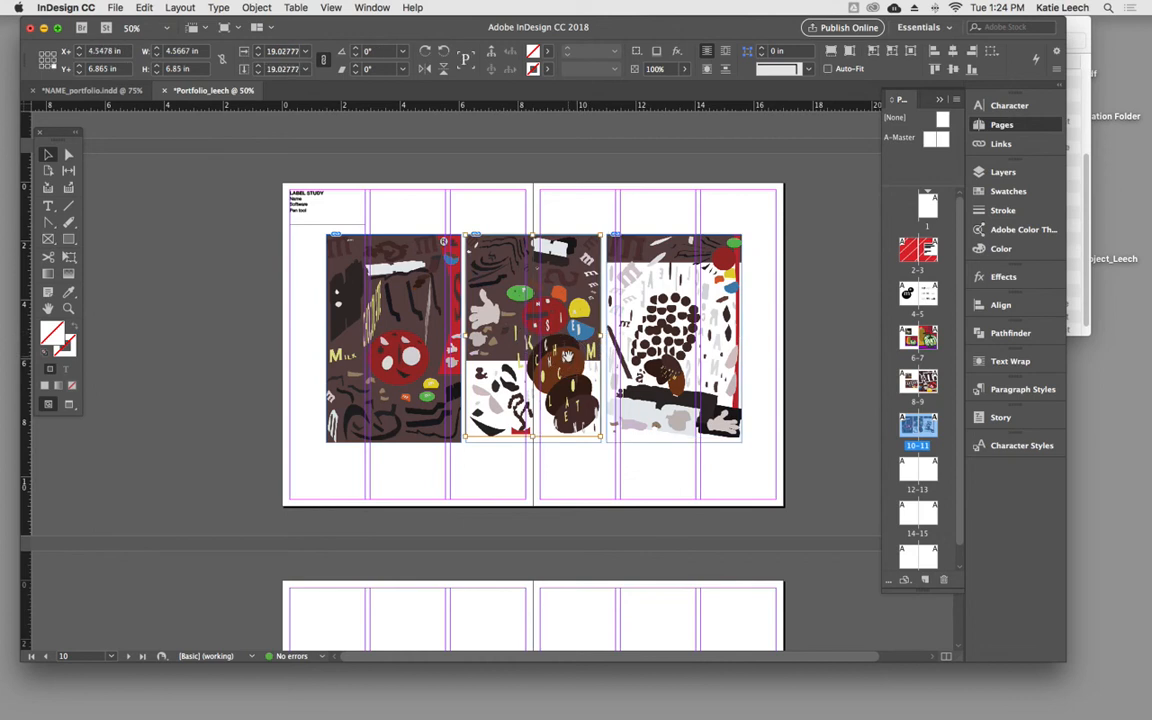
left_click(612, 302)
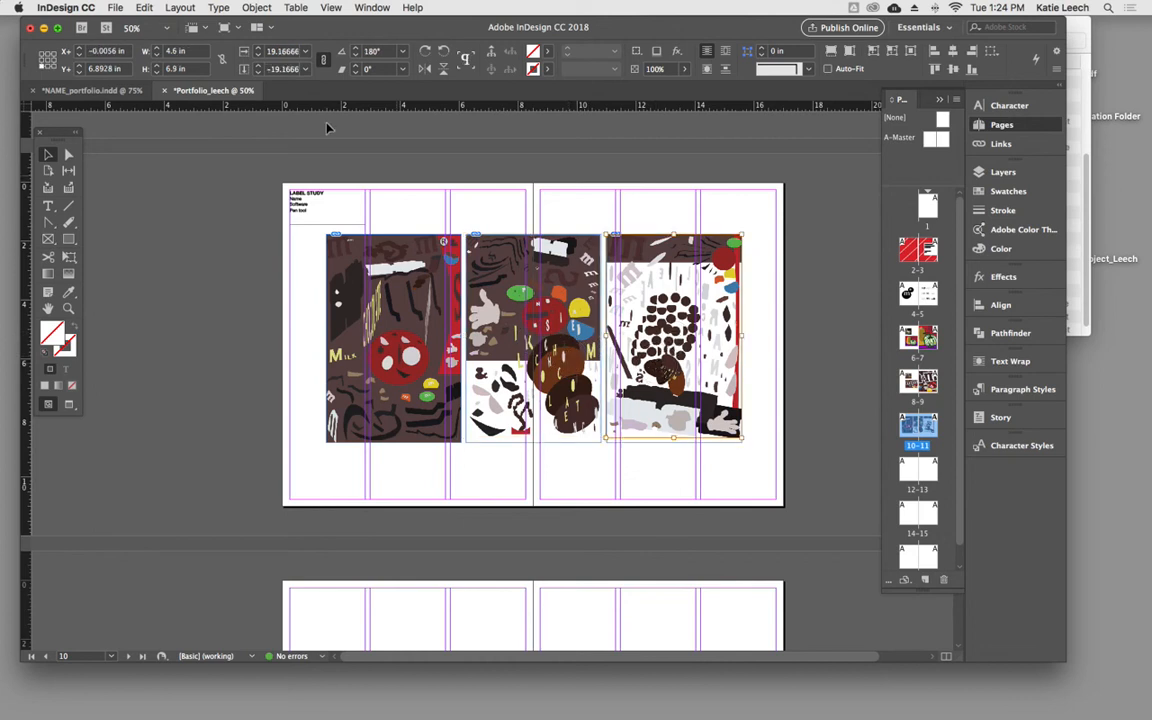
left_click(284, 69)
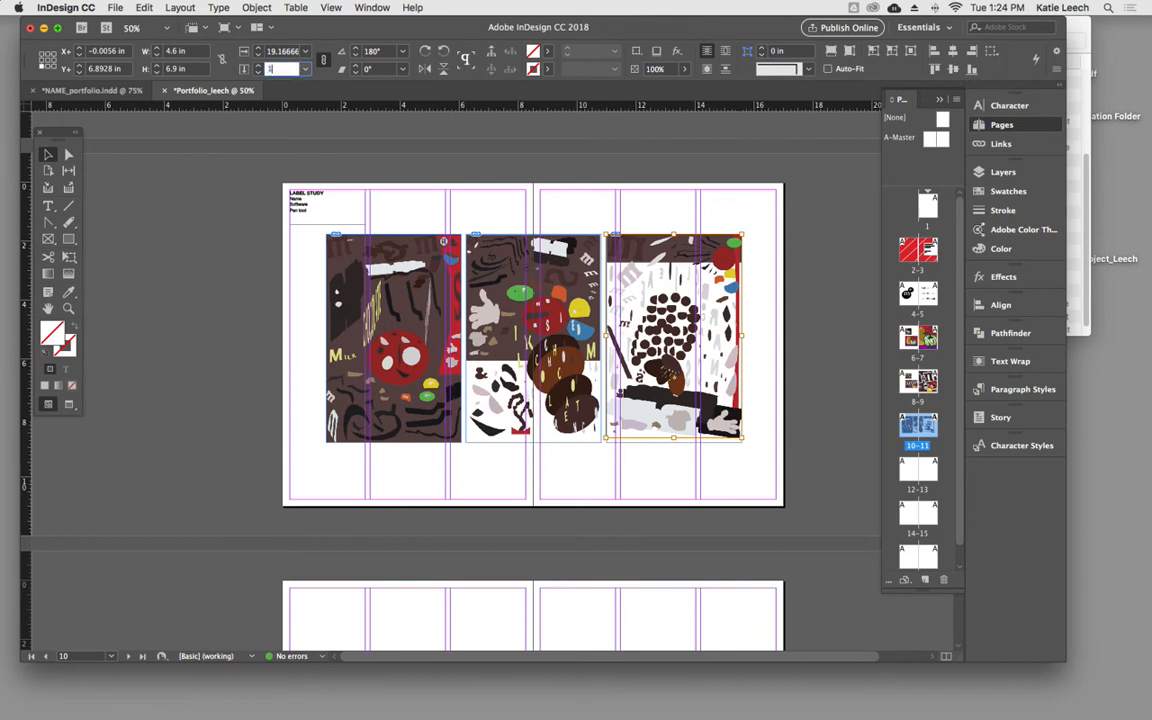
type("19")
left_click(287, 52)
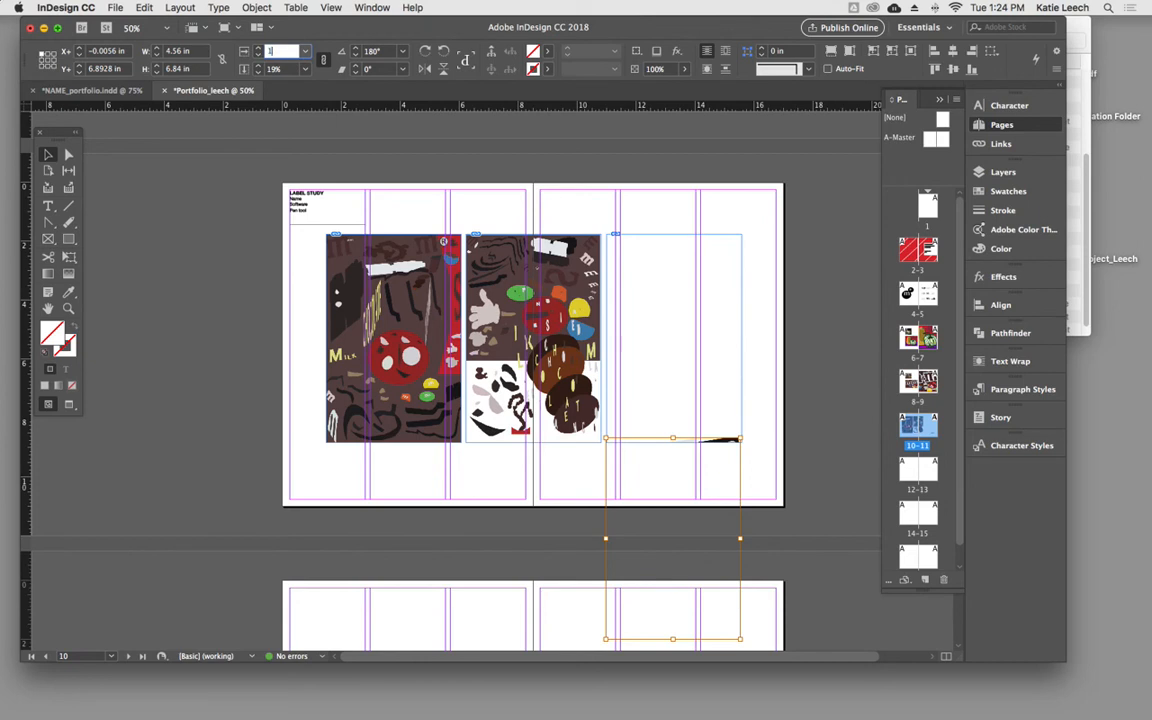
type("19")
key("Return")
left_click_drag(645, 437, 659, 240)
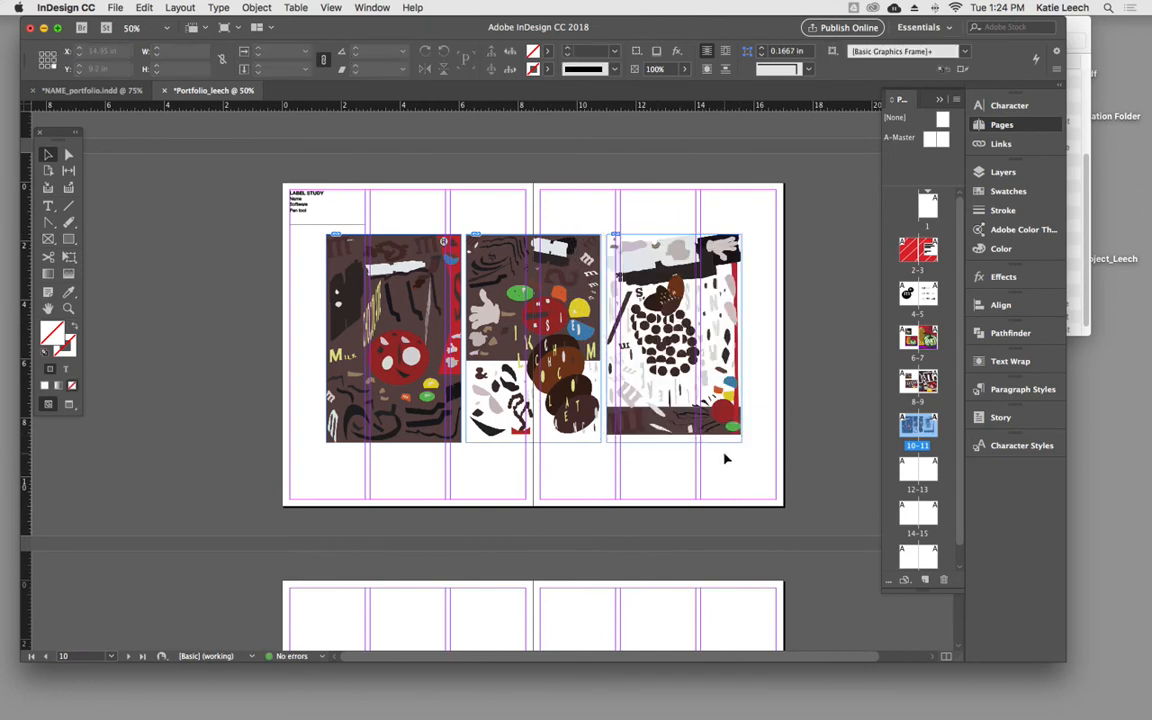
- Enlarge the right image to about 4.87 × 7.31 in so it fills its frame, and deselect it
left_click(667, 398)
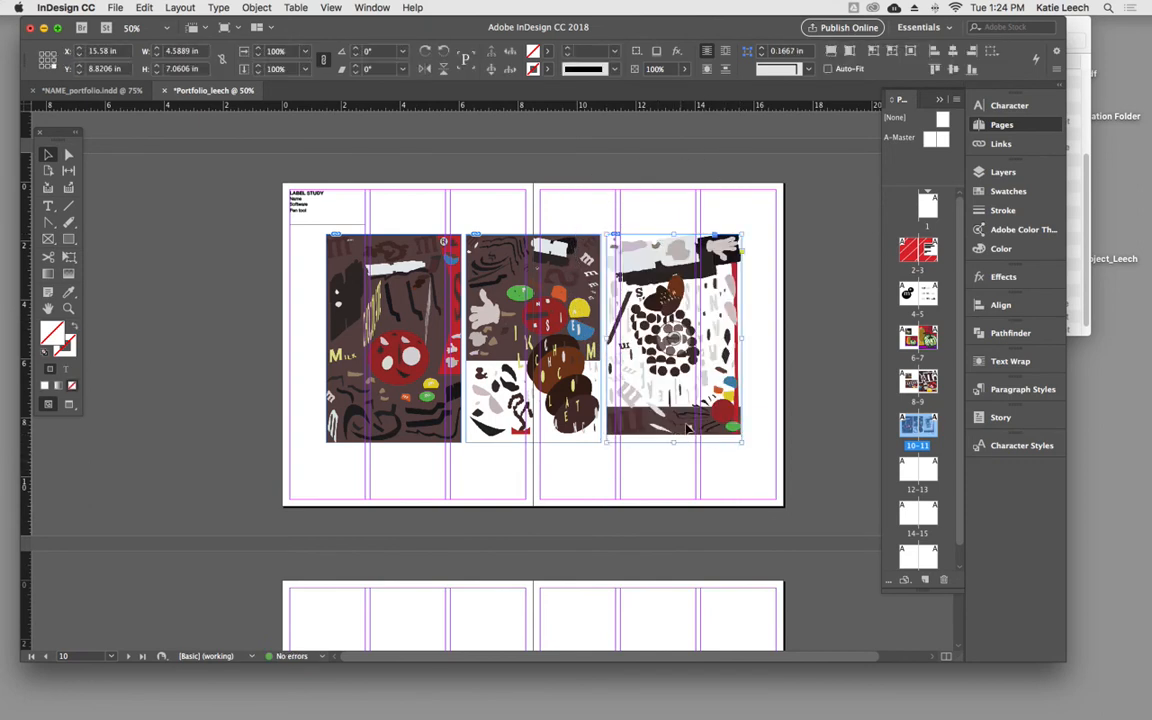
left_click_drag(741, 441, 744, 442)
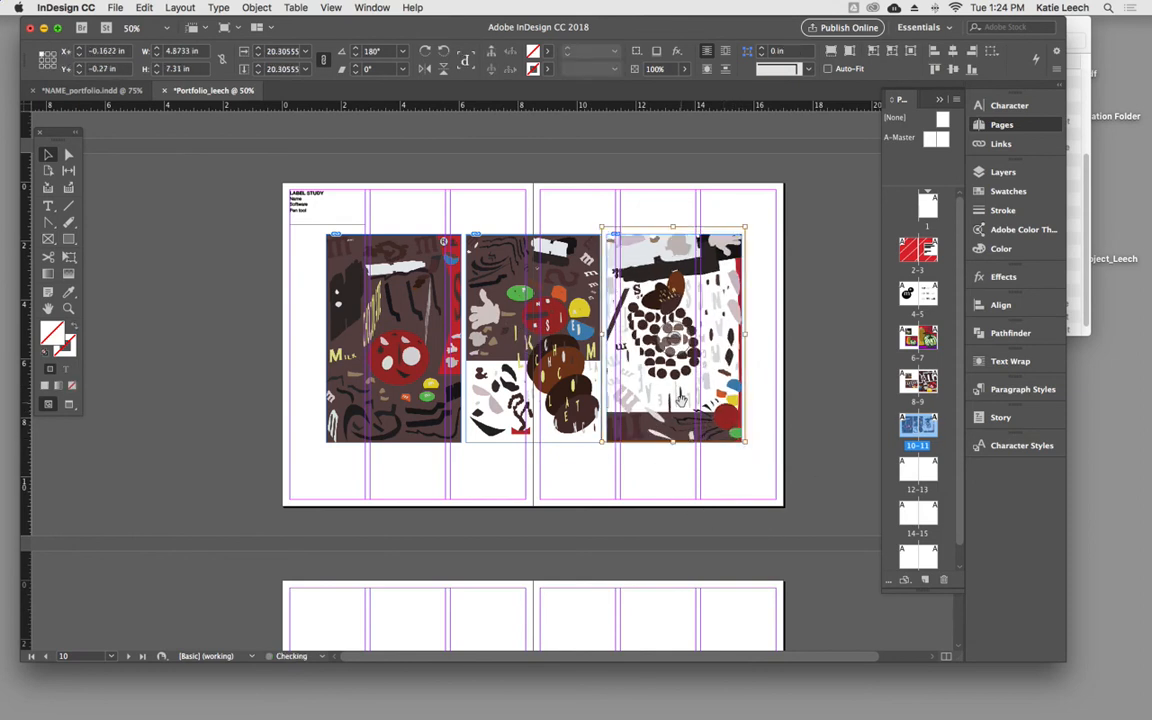
left_click(727, 476)
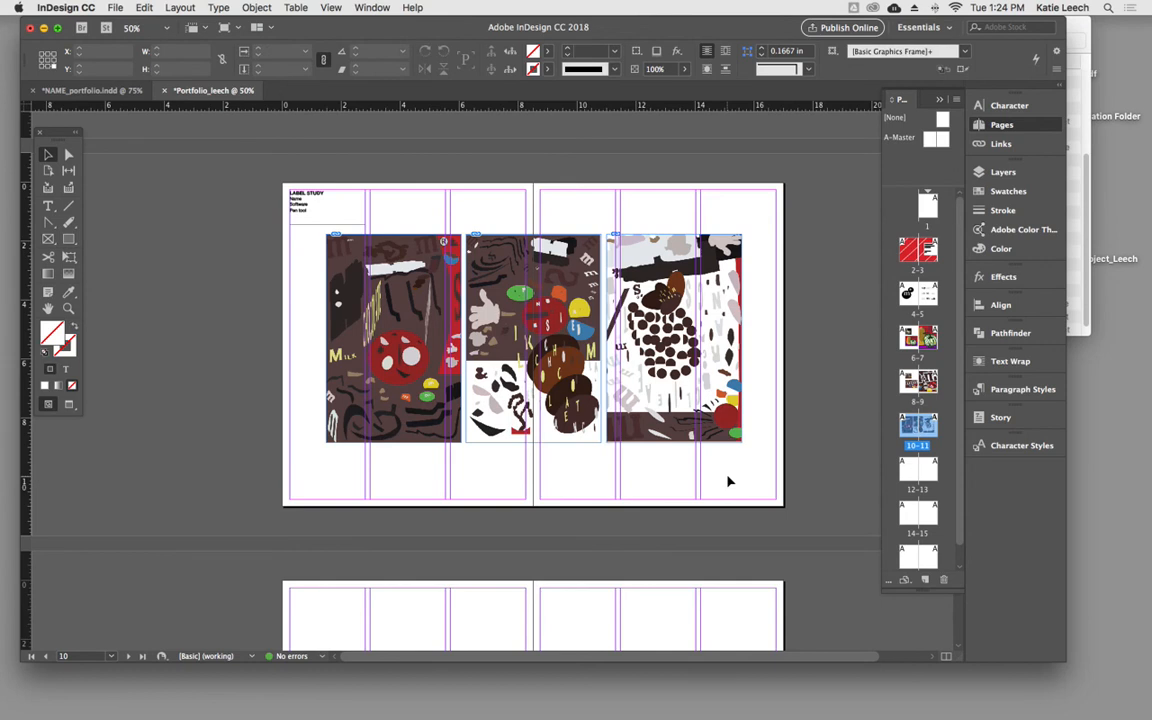
- Preview the layout without guides and frame edges, and review the label, still life and monogram spreads
key("w")
key("w")
key("w")
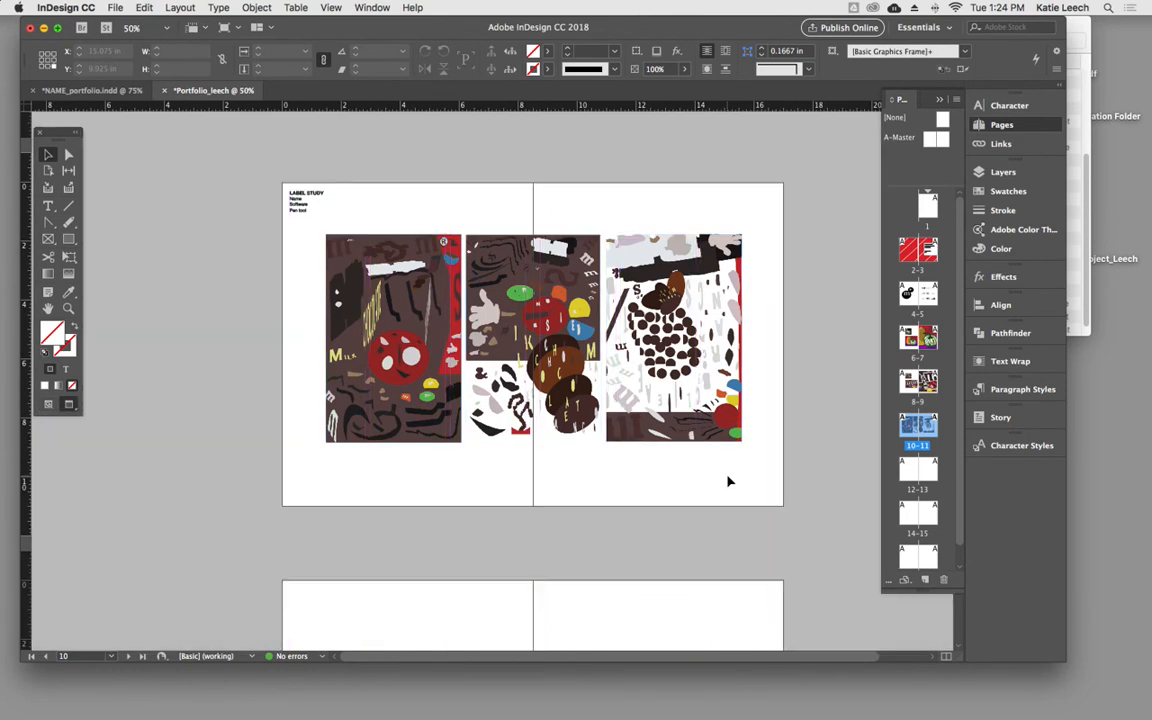
key("w")
key("w")
scroll(728, 482, "up", 10)
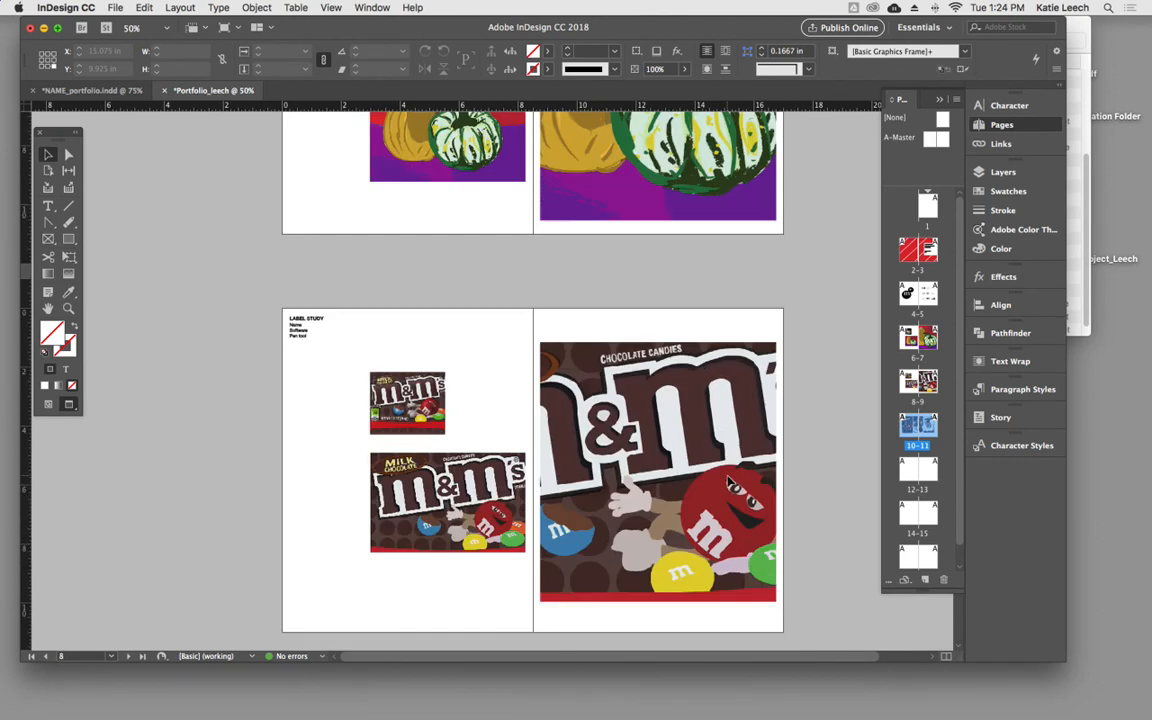
scroll(728, 482, "up", 15)
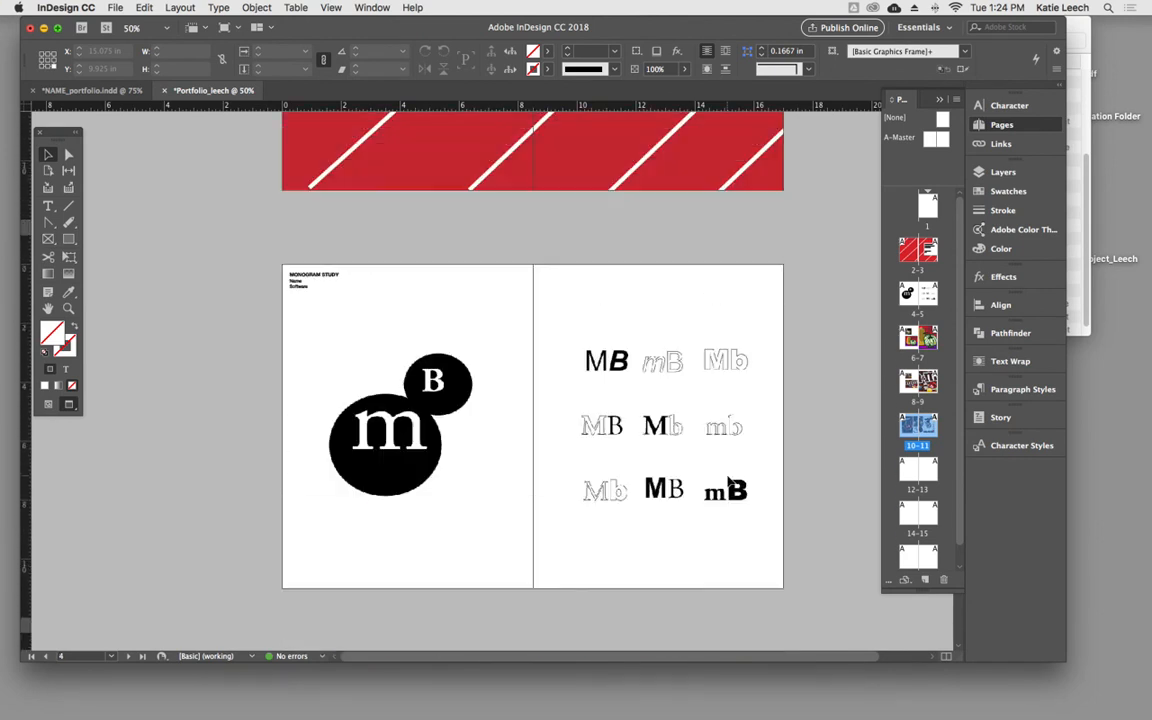
scroll(728, 481, "down", 20)
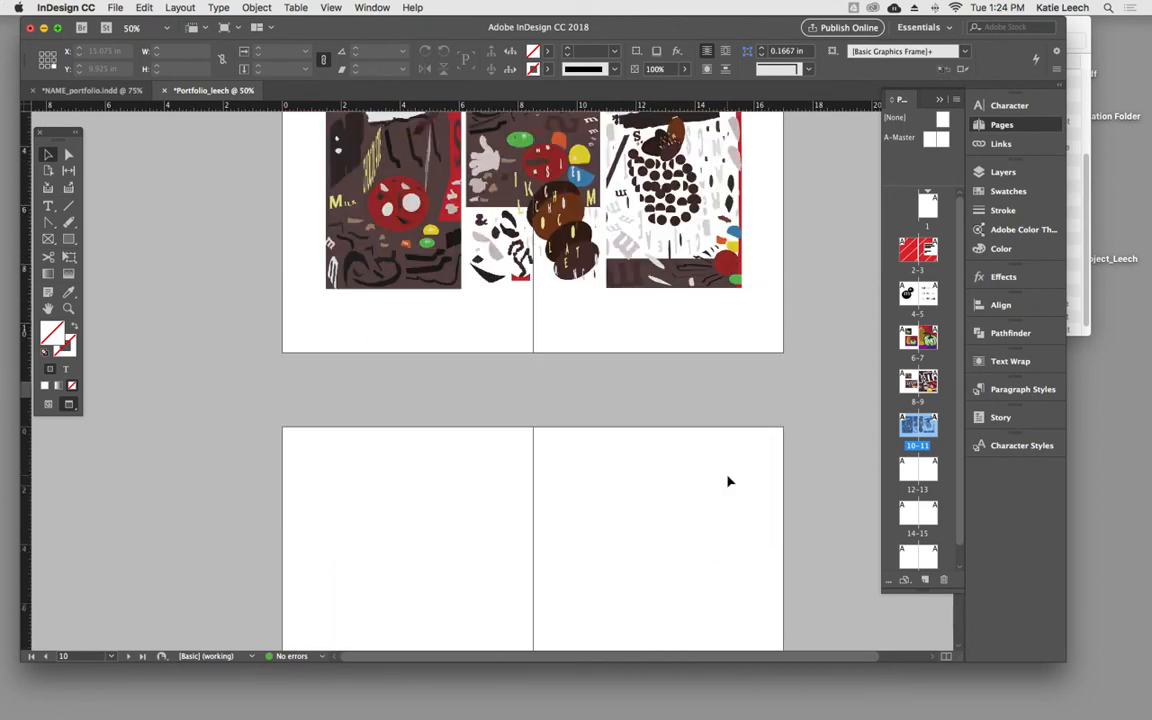
- Copy the STILL LIFE STUDY text frame from page 12 of NAME_portfolio.indd and return to the new portfolio document
left_click(90, 90)
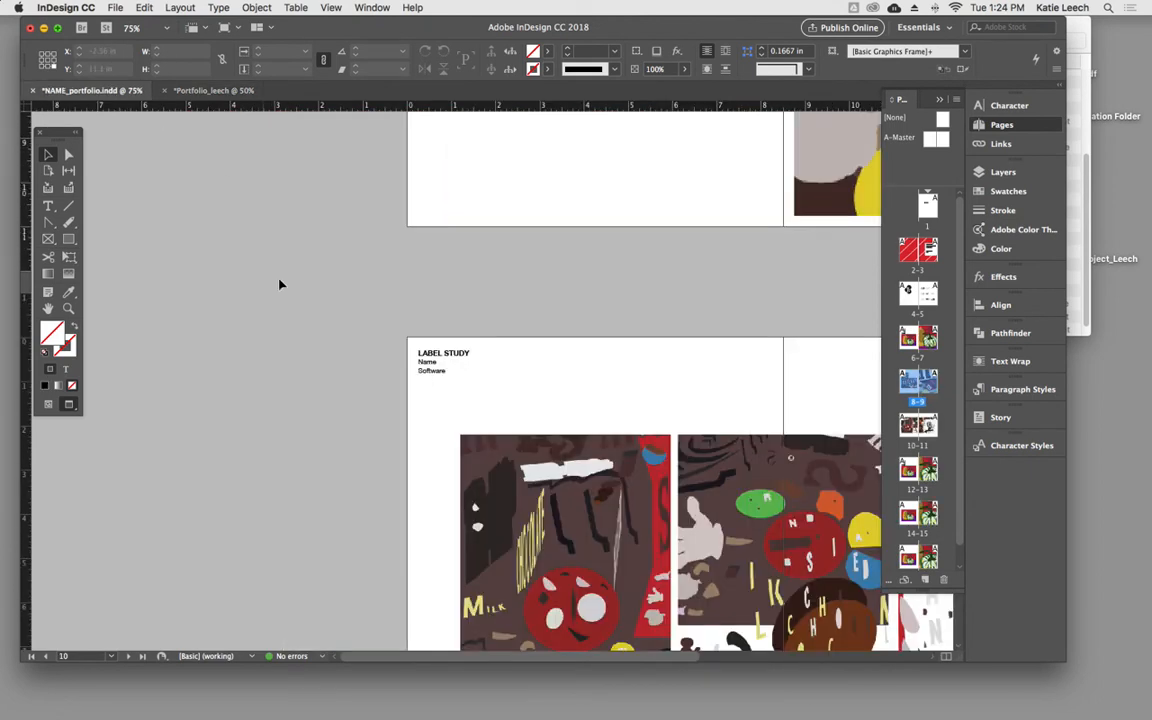
scroll(470, 390, "down", 5)
scroll(470, 392, "down", 5)
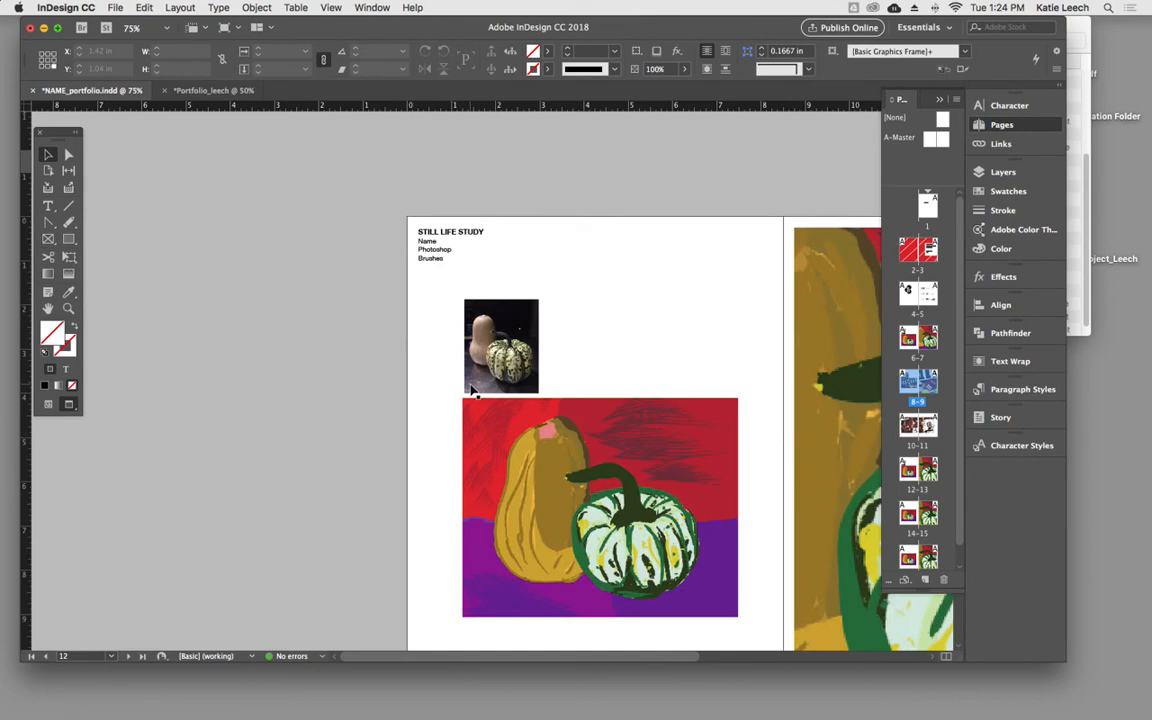
scroll(473, 390, "up", 3)
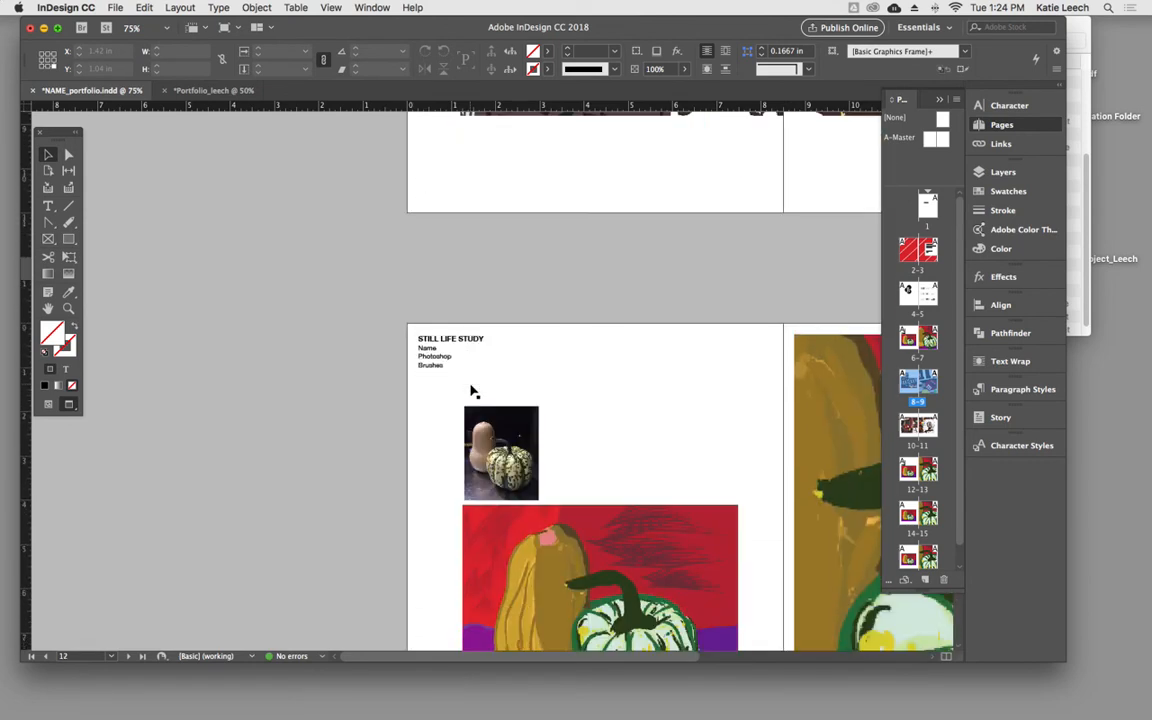
left_click(445, 362)
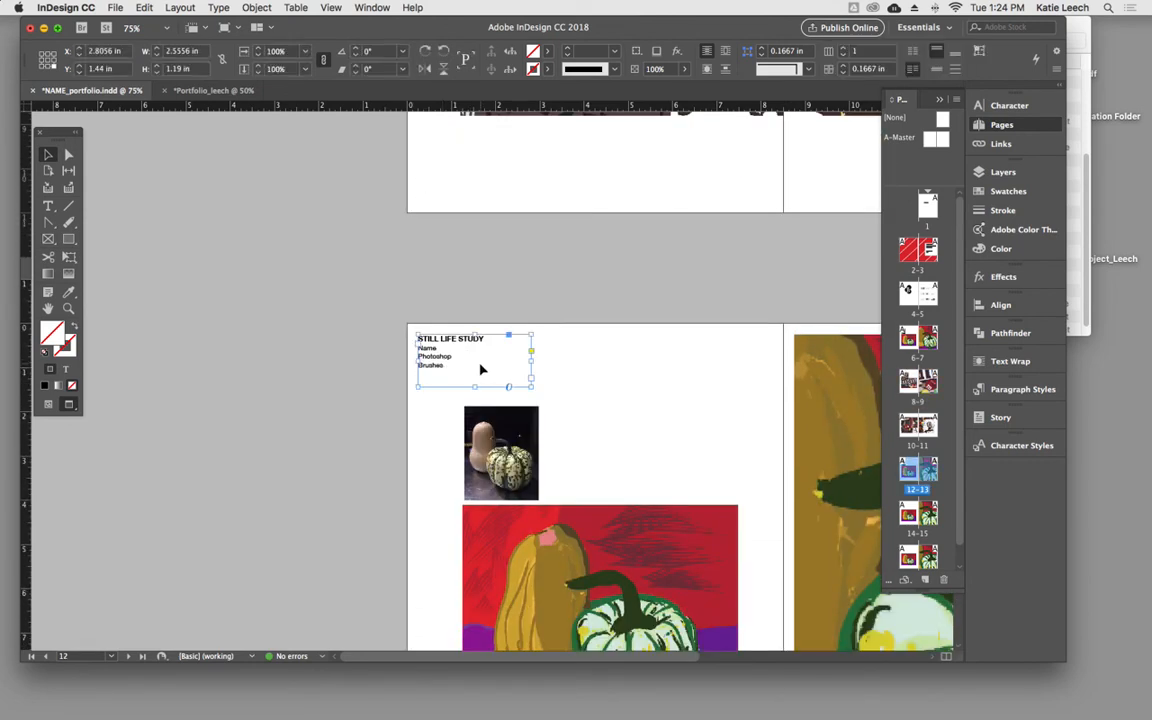
left_click(214, 90)
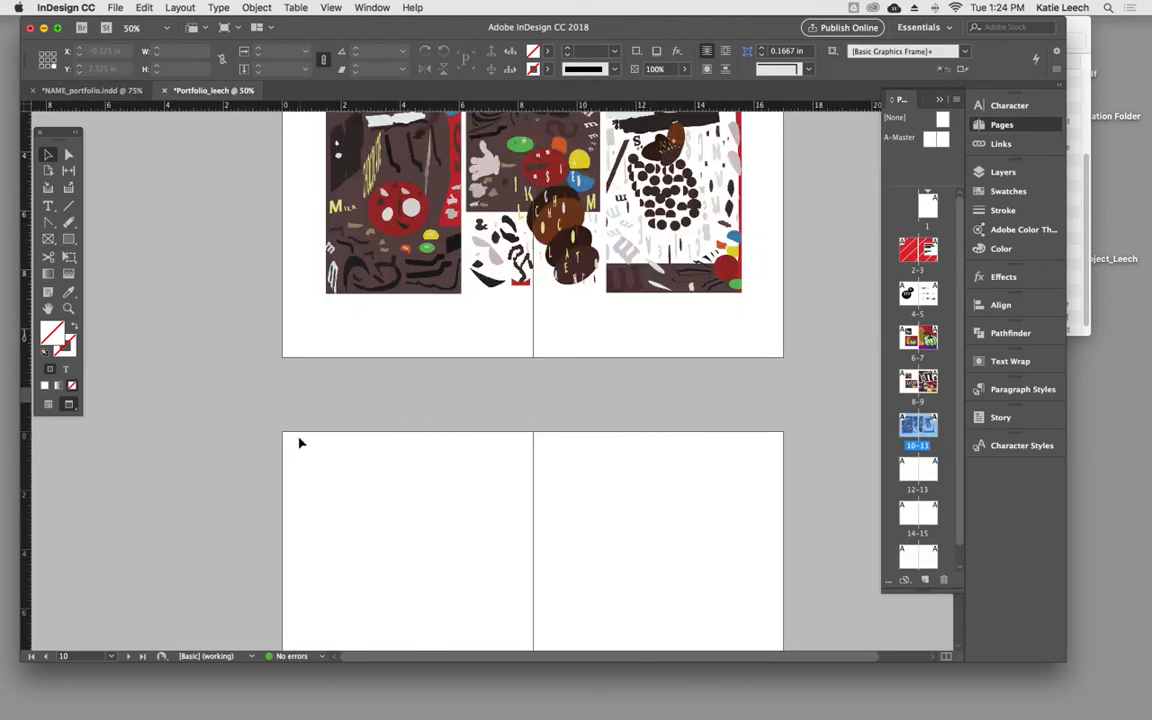
- Paste the STILL LIFE STUDY text frame in place on page 12 of the new portfolio
left_click(115, 8)
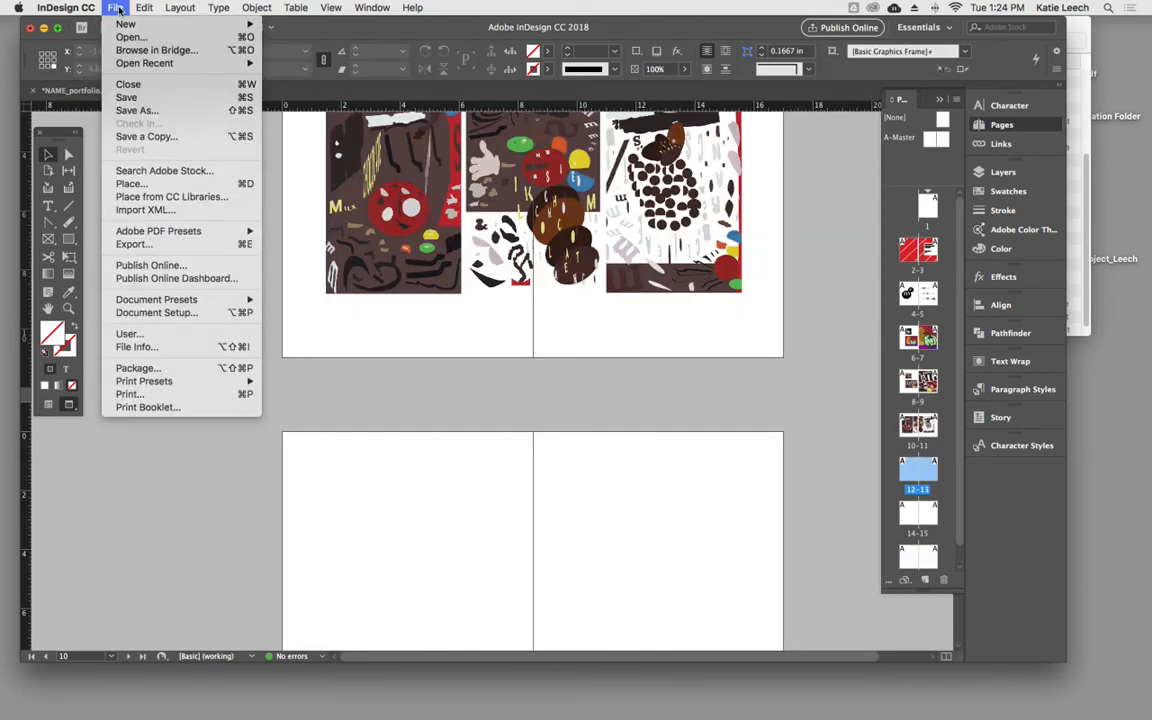
mouse_move(144, 10)
left_click(99, 93)
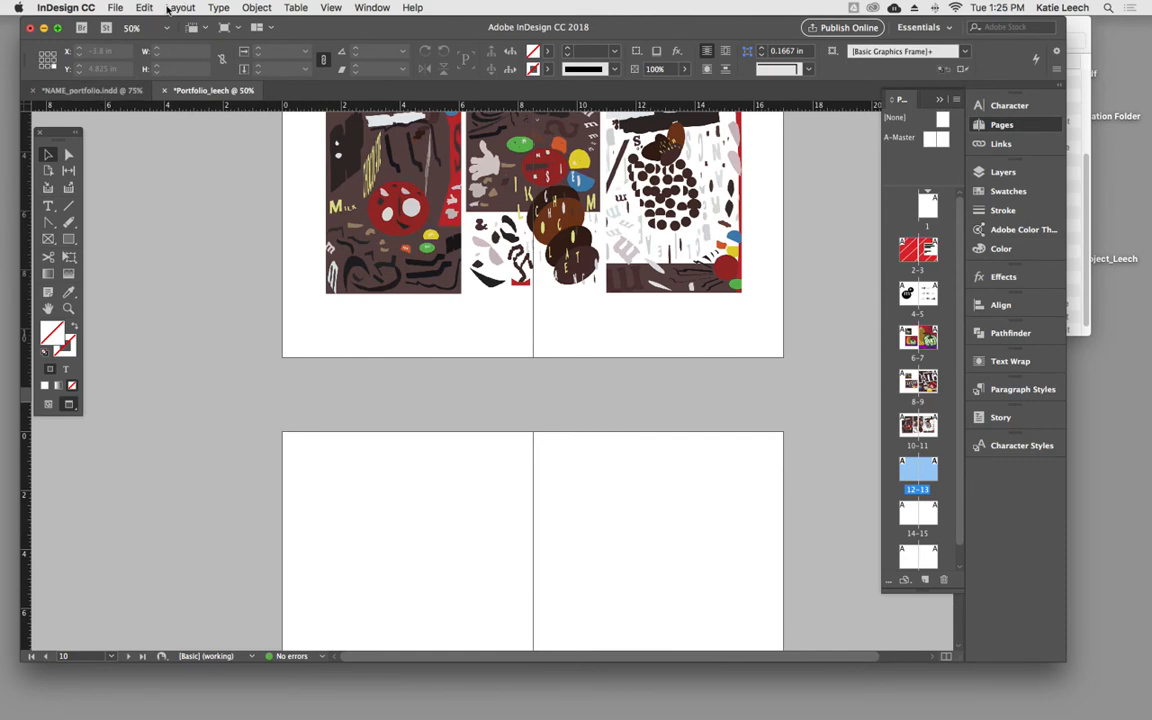
left_click(179, 8)
mouse_move(144, 8)
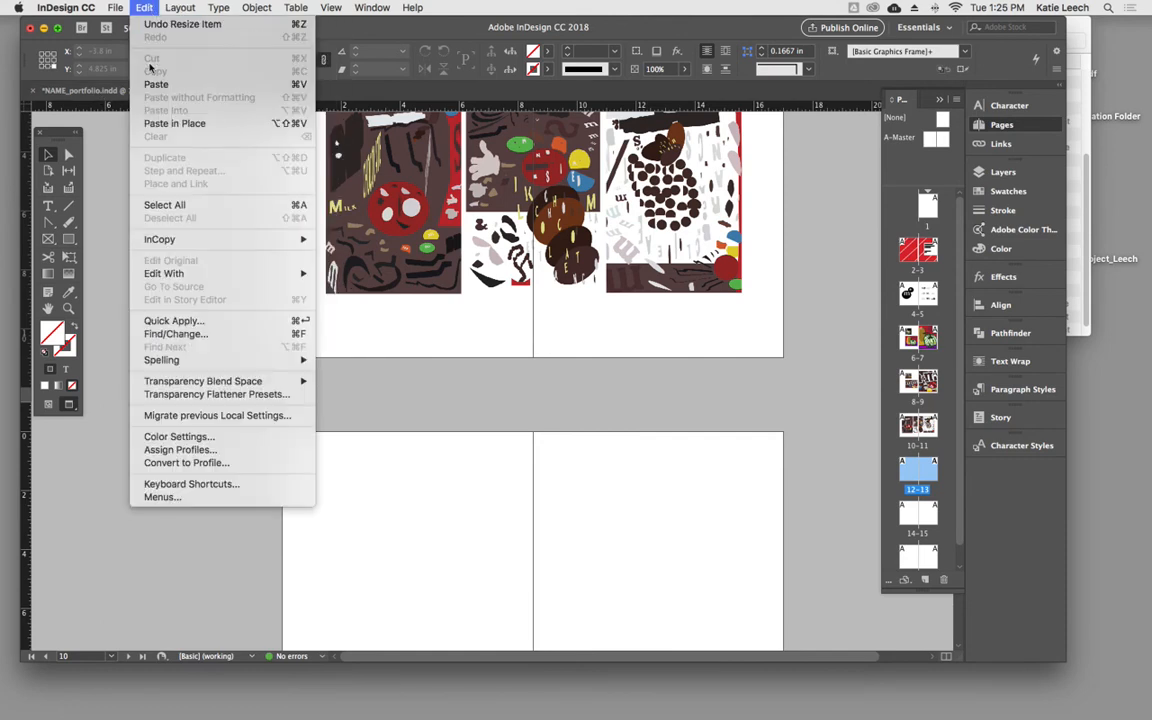
left_click(160, 123)
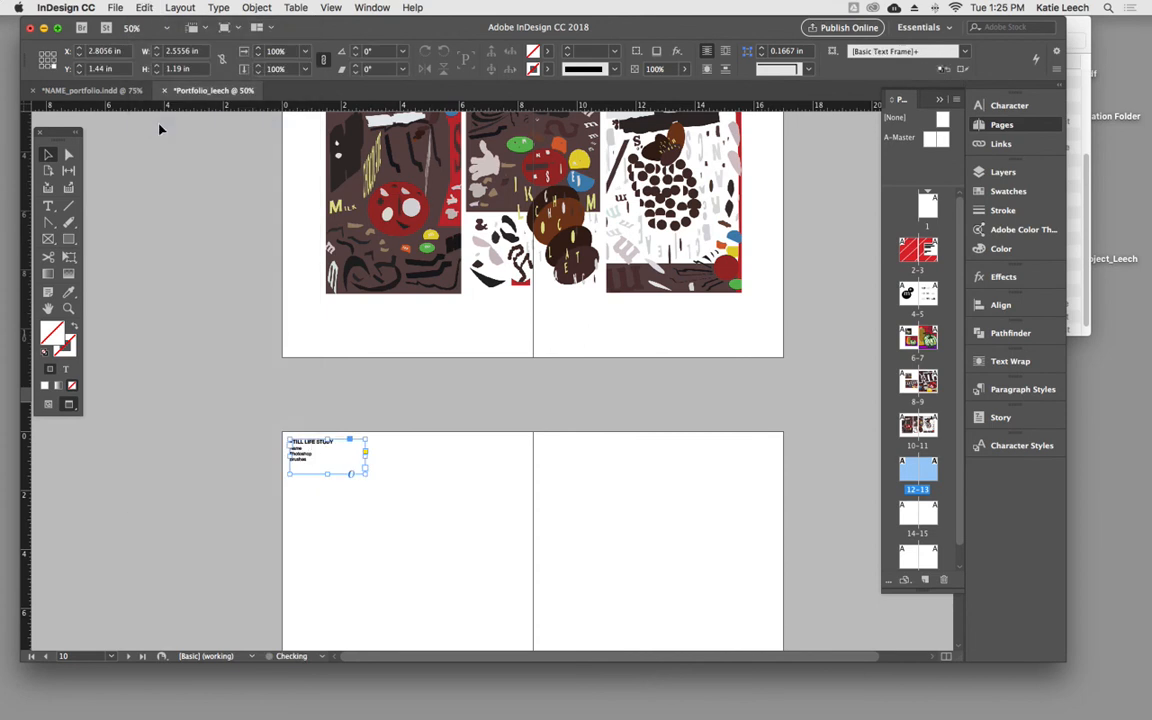
- Copy the CITYSCAPE STUDY text frame from page 14 of NAME_portfolio.indd and return to the new portfolio document
left_click(113, 91)
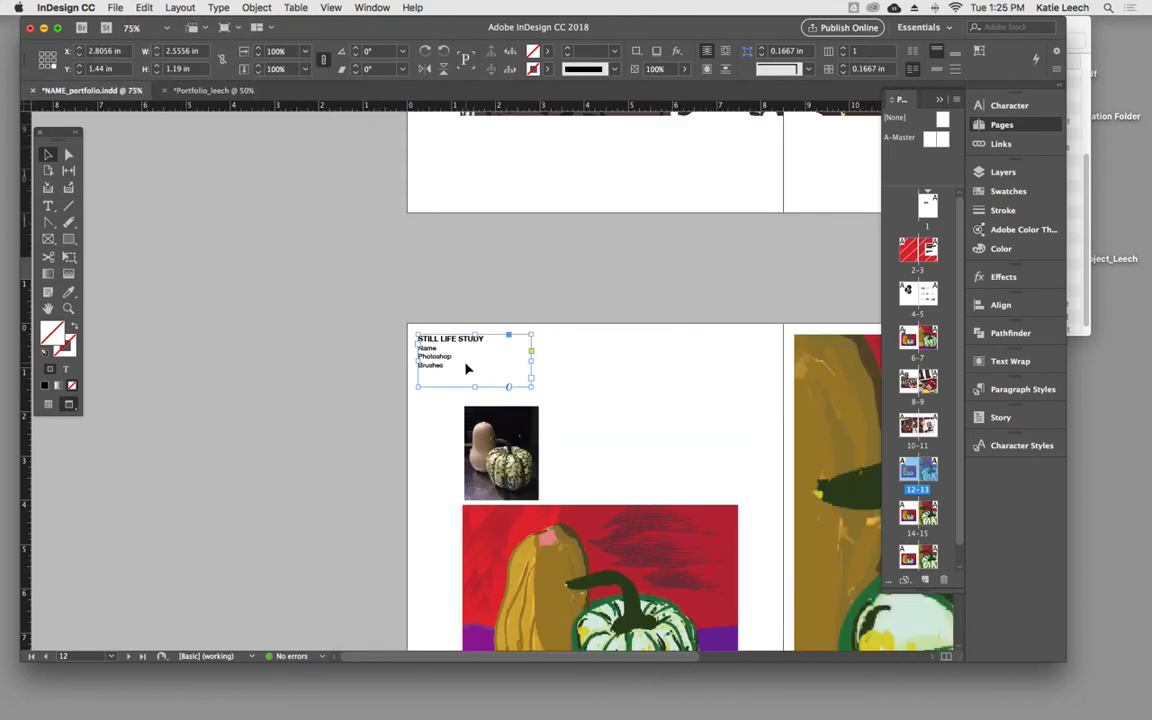
scroll(468, 400, "down", 5)
left_click(467, 460)
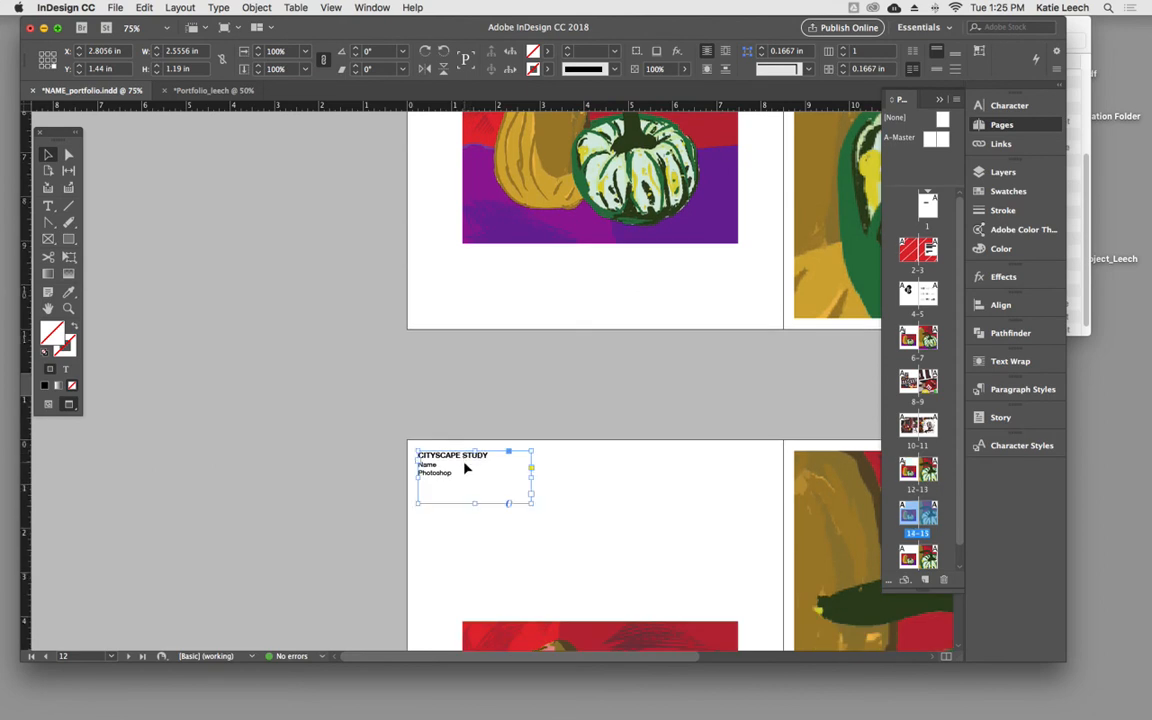
left_click(212, 90)
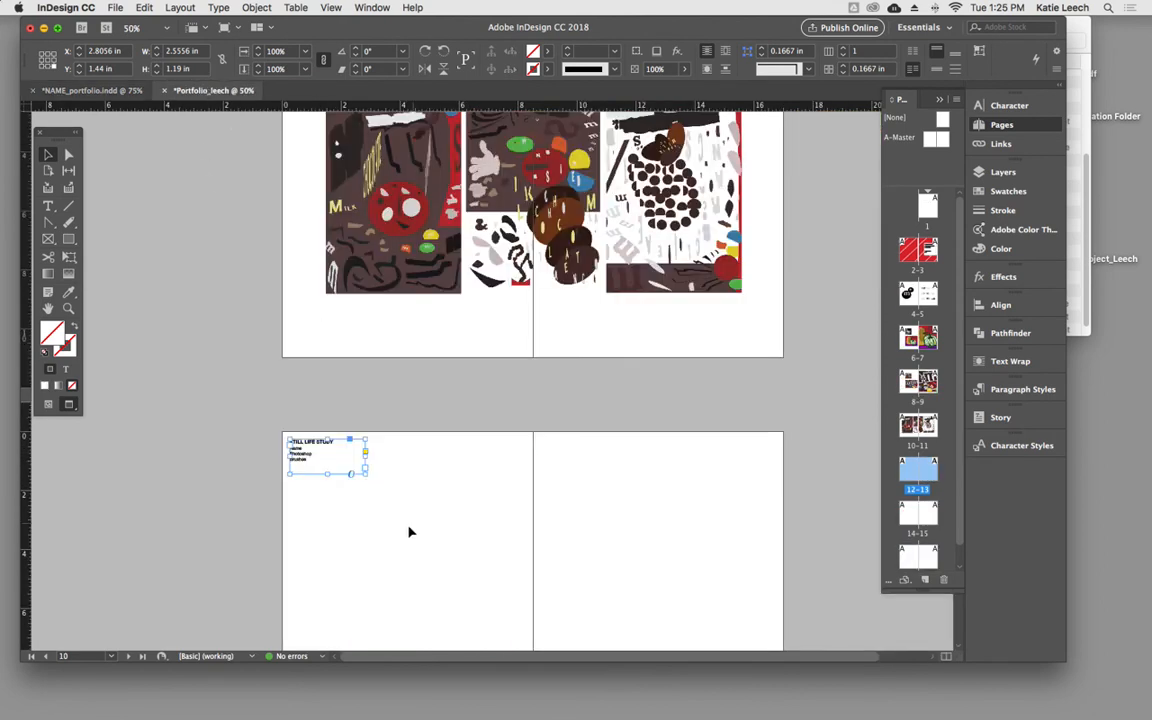
- Paste the CITYSCAPE STUDY text frame in place on page 14 of the new portfolio
scroll(391, 553, "down", 5)
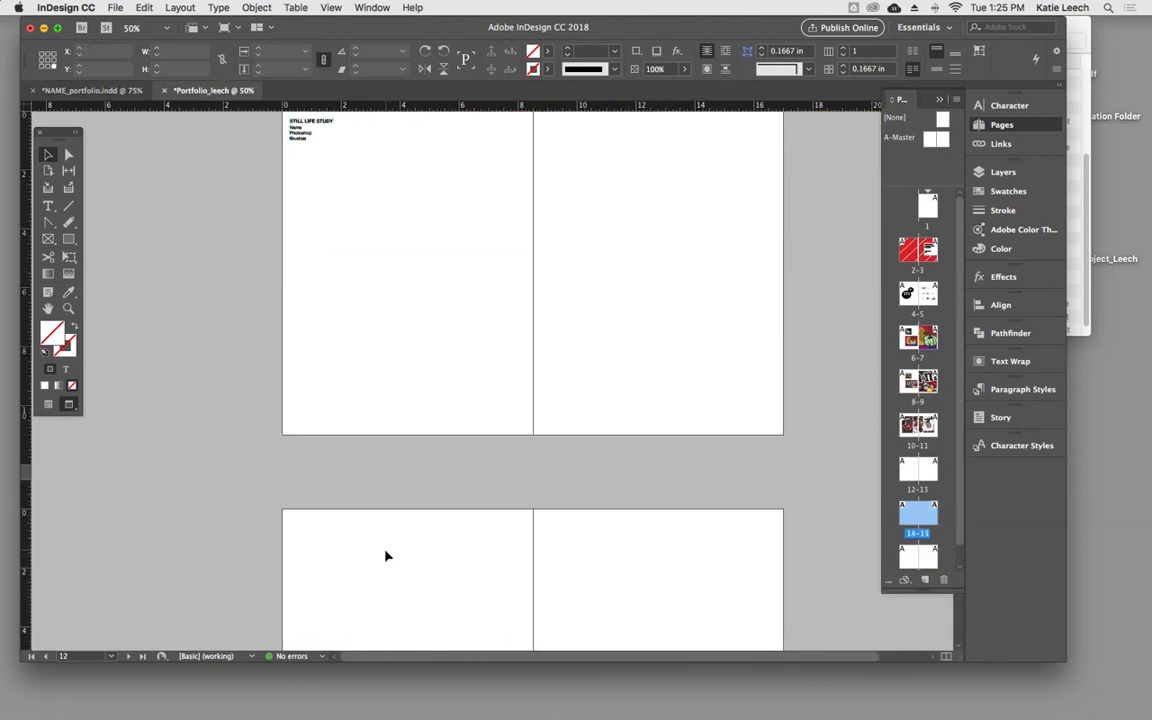
key("super+alt+shift+v")
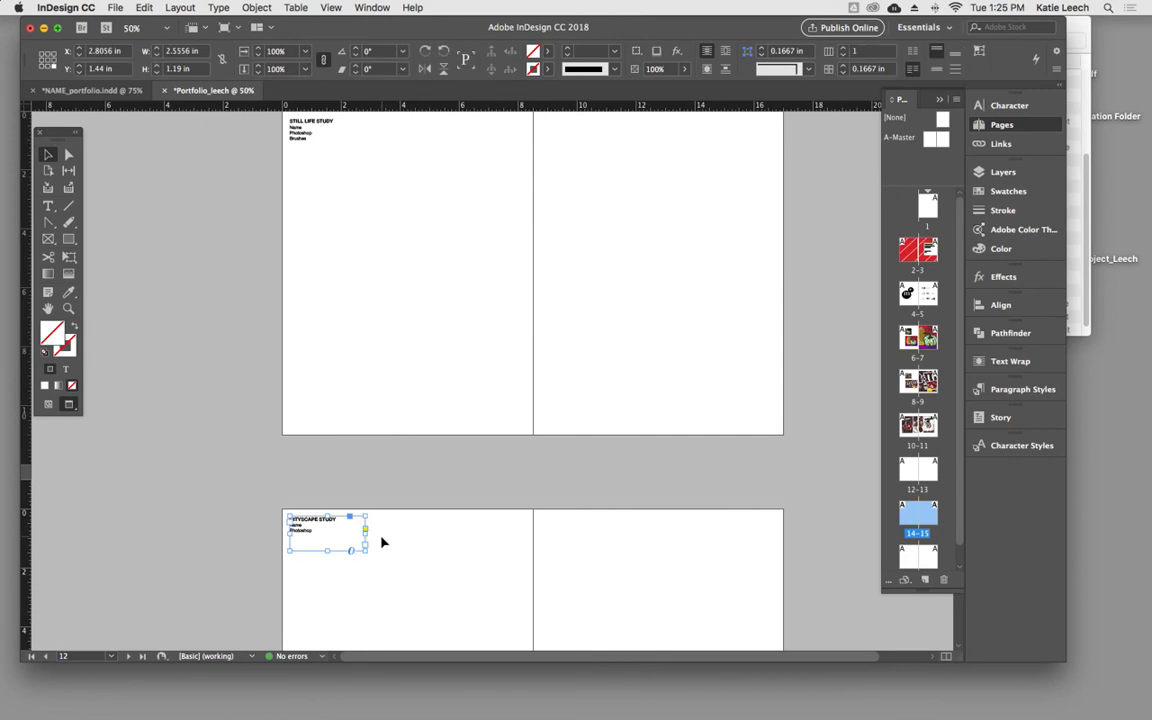
- Copy the STORY STUDY text frame from page 16 of NAME_portfolio.indd and paste it in place on page 16 of the new portfolio
left_click(115, 91)
scroll(519, 514, "down", 10)
left_click(437, 347)
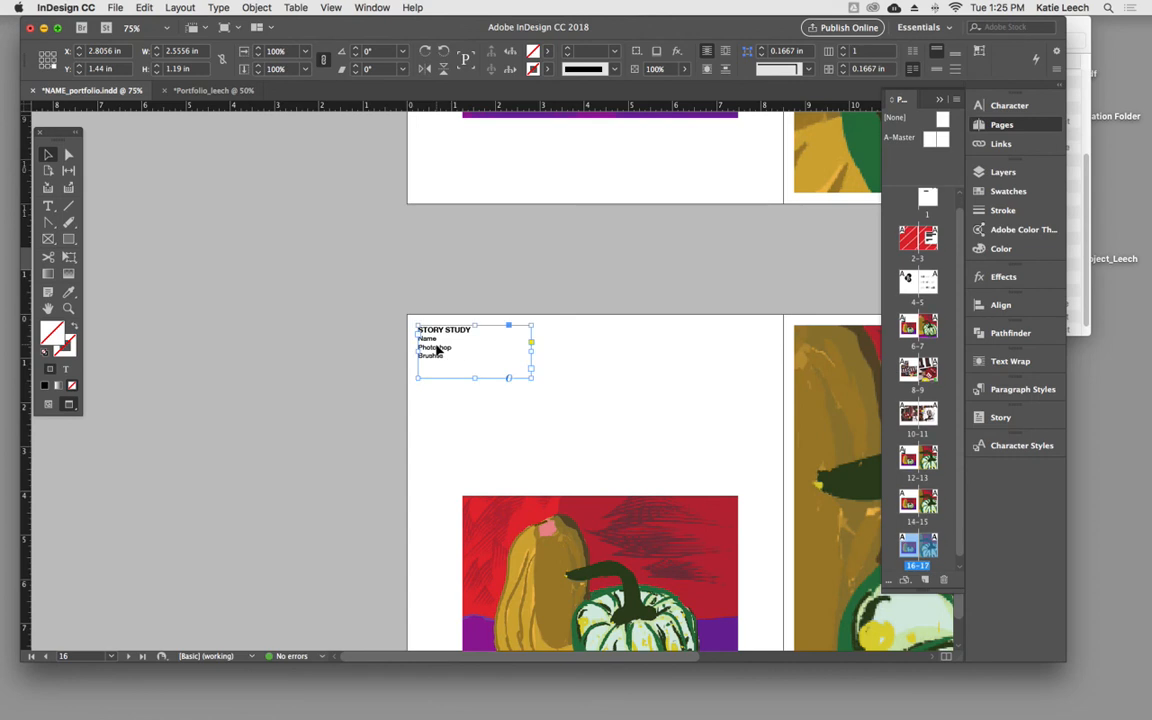
left_click(200, 90)
scroll(349, 520, "down", 10)
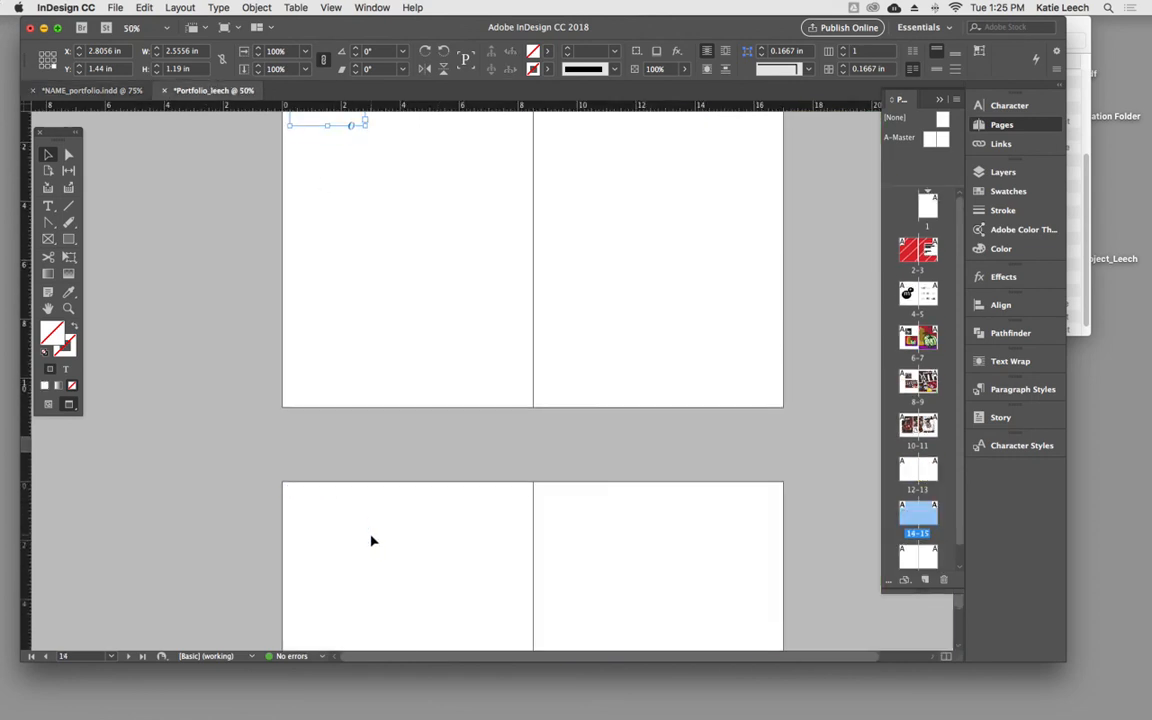
left_click(368, 537)
key("alt+shift+super+v")
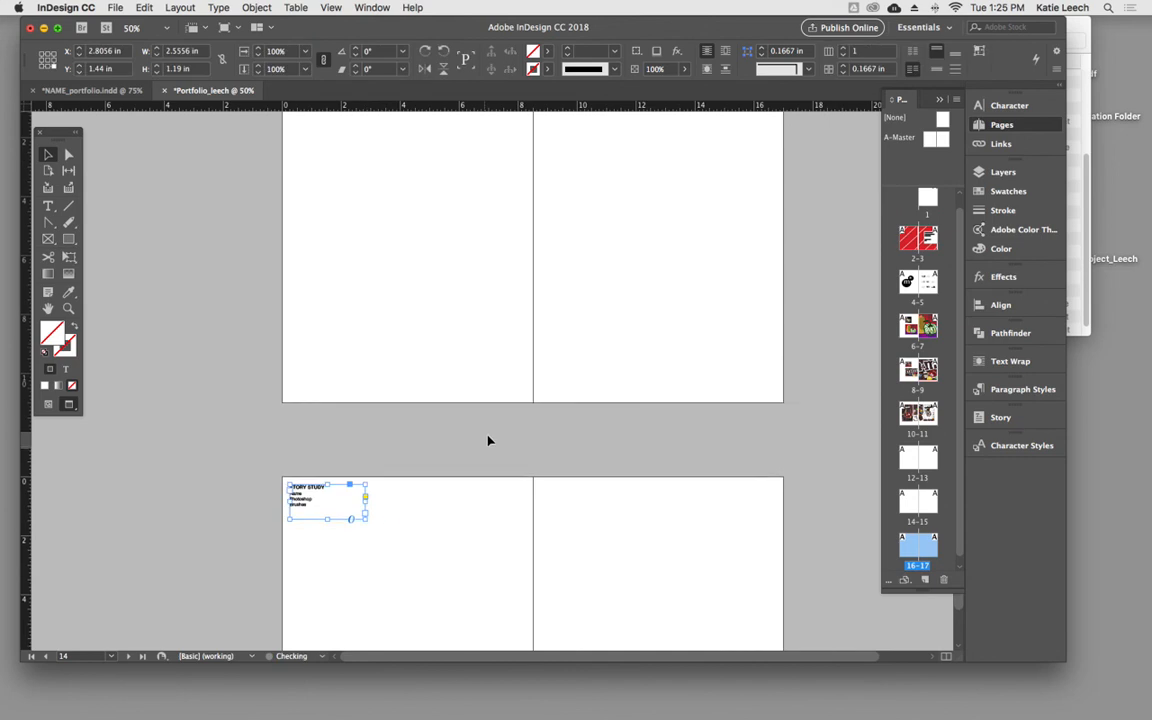
- Copy the three still life image frames from the pages 6–7 spread
scroll(486, 450, "up", 20)
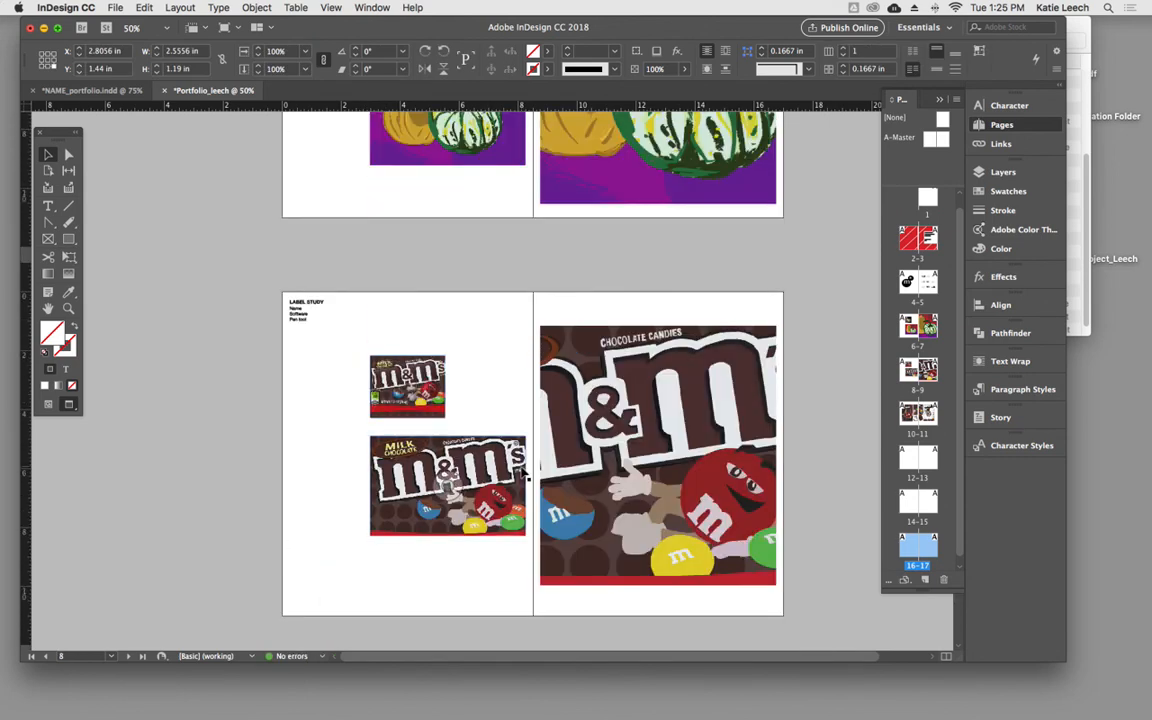
scroll(429, 411, "up", 8)
left_click(348, 210)
left_click_drag(348, 210, 751, 420)
left_click(146, 12)
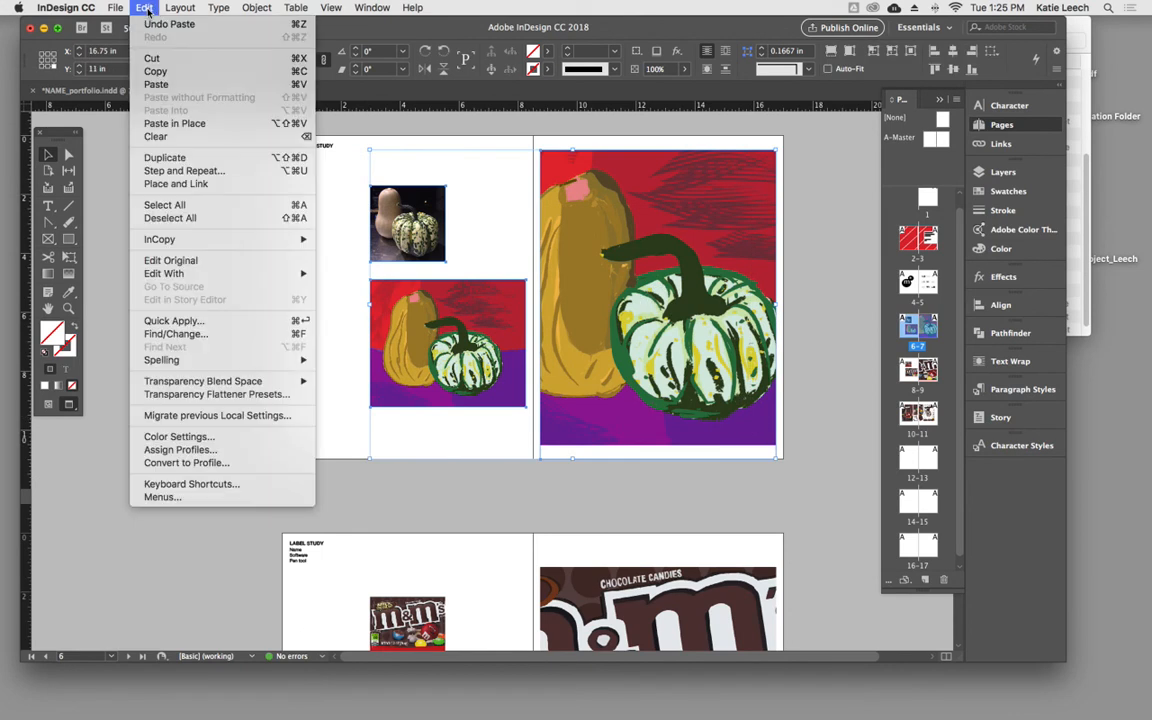
left_click(170, 71)
- Paste the three still life image frames in place on pages 12–13 under STILL LIFE STUDY
scroll(160, 315, "down", 8)
scroll(160, 315, "down", 10)
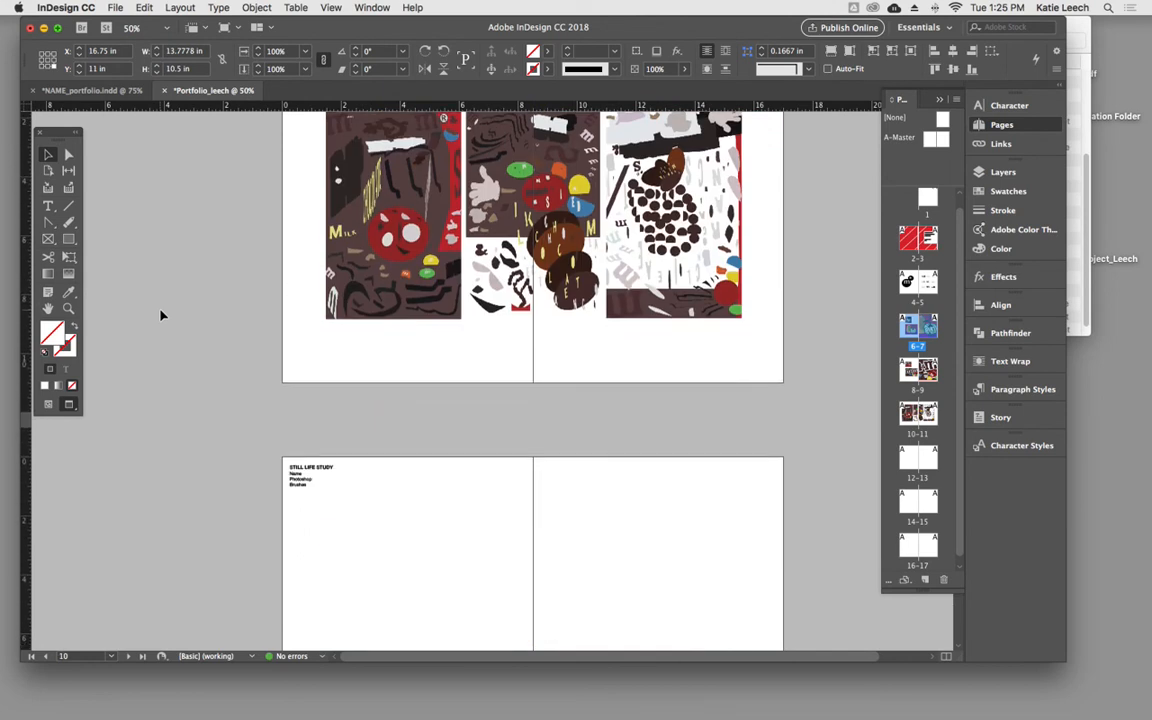
left_click(351, 412)
key("super+v")
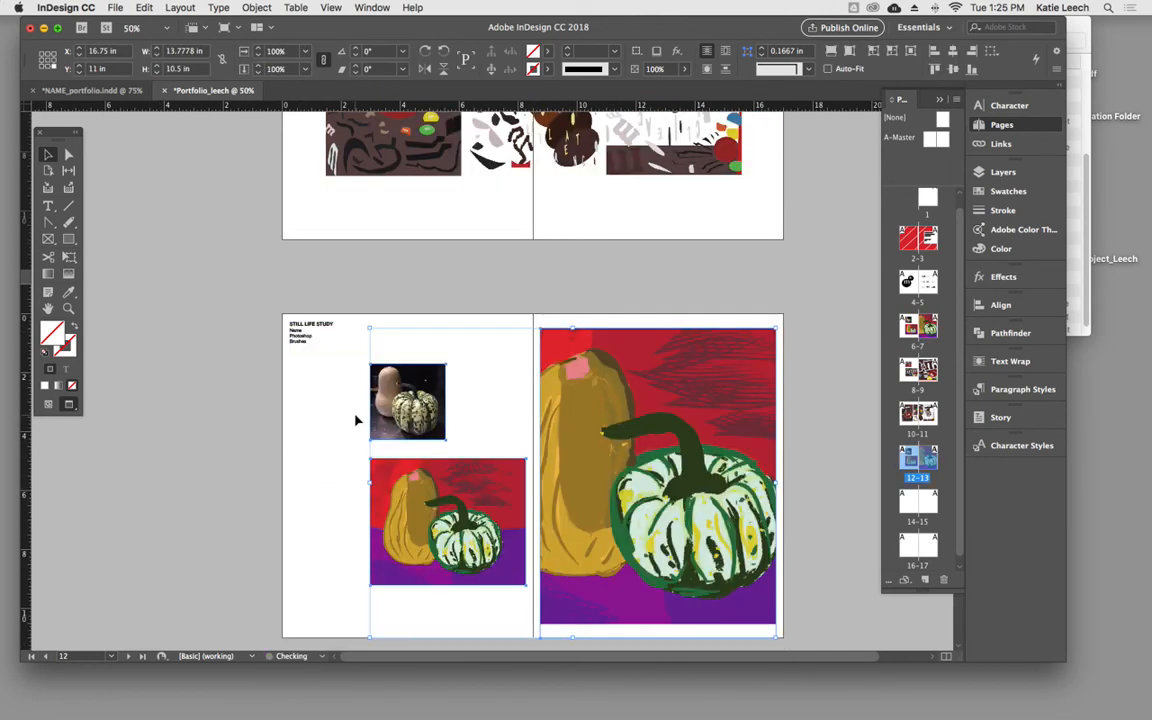
- Copy the two monogram frames from the MONOGRAM STUDY spread on pages 4–5
scroll(331, 423, "down", 10)
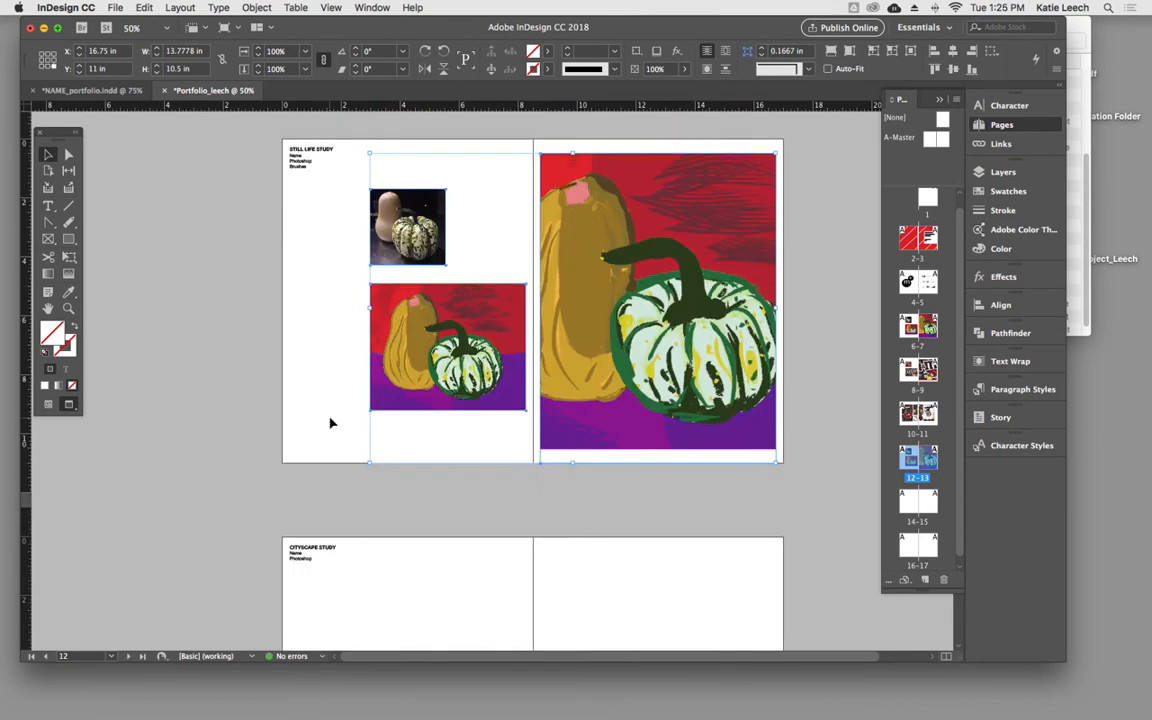
scroll(335, 402, "up", 1)
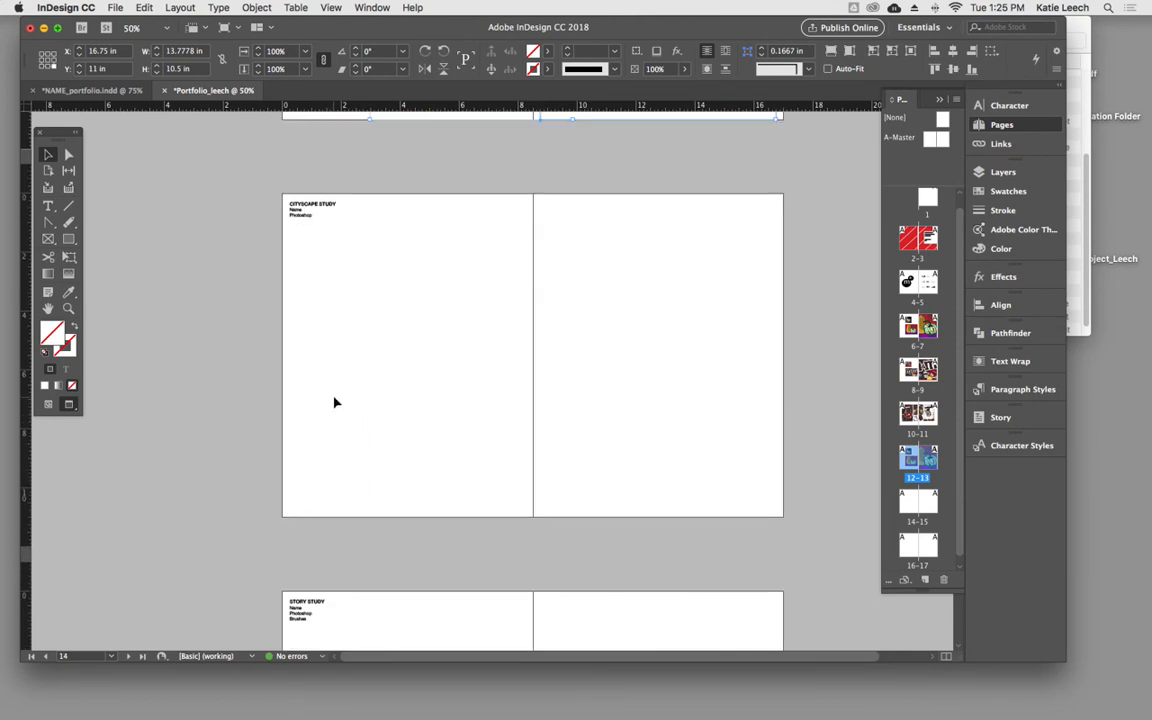
scroll(335, 402, "up", 10)
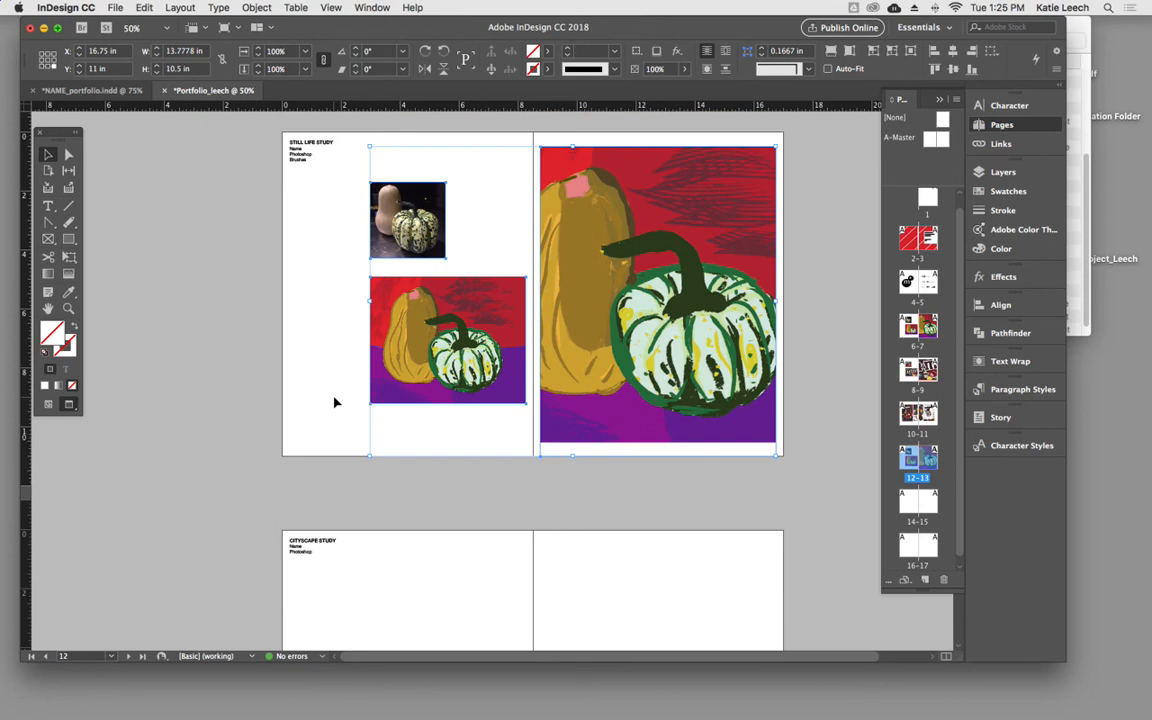
scroll(335, 402, "up", 20)
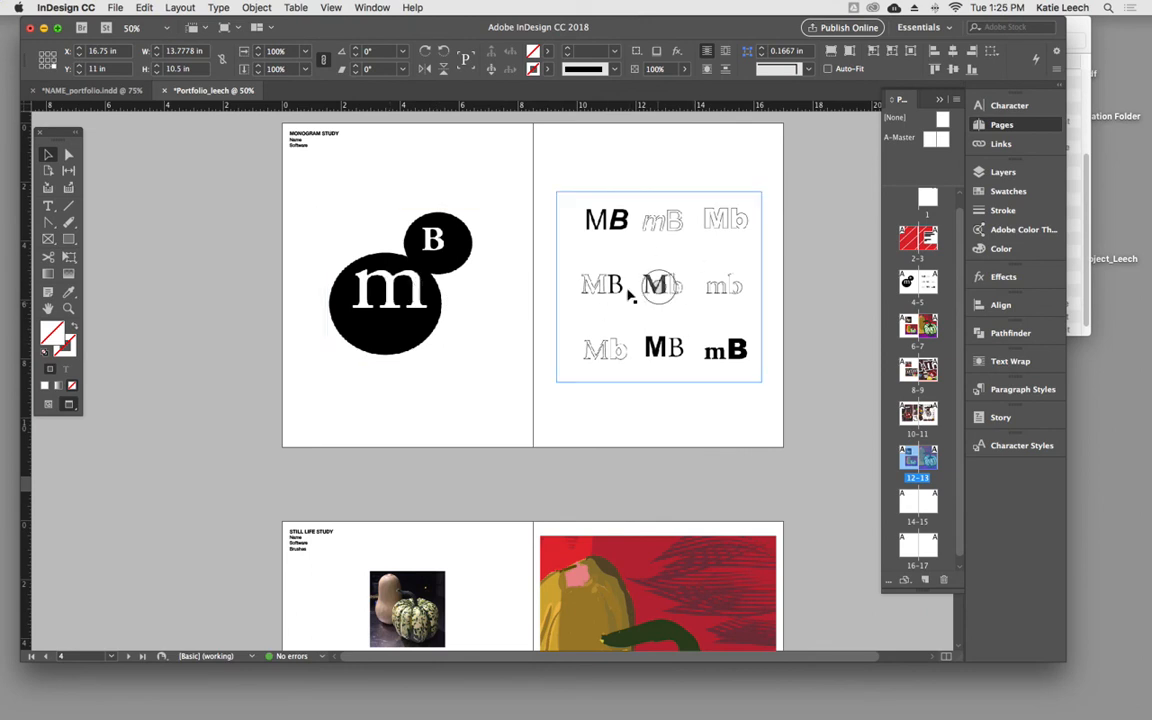
left_click_drag(311, 180, 764, 411)
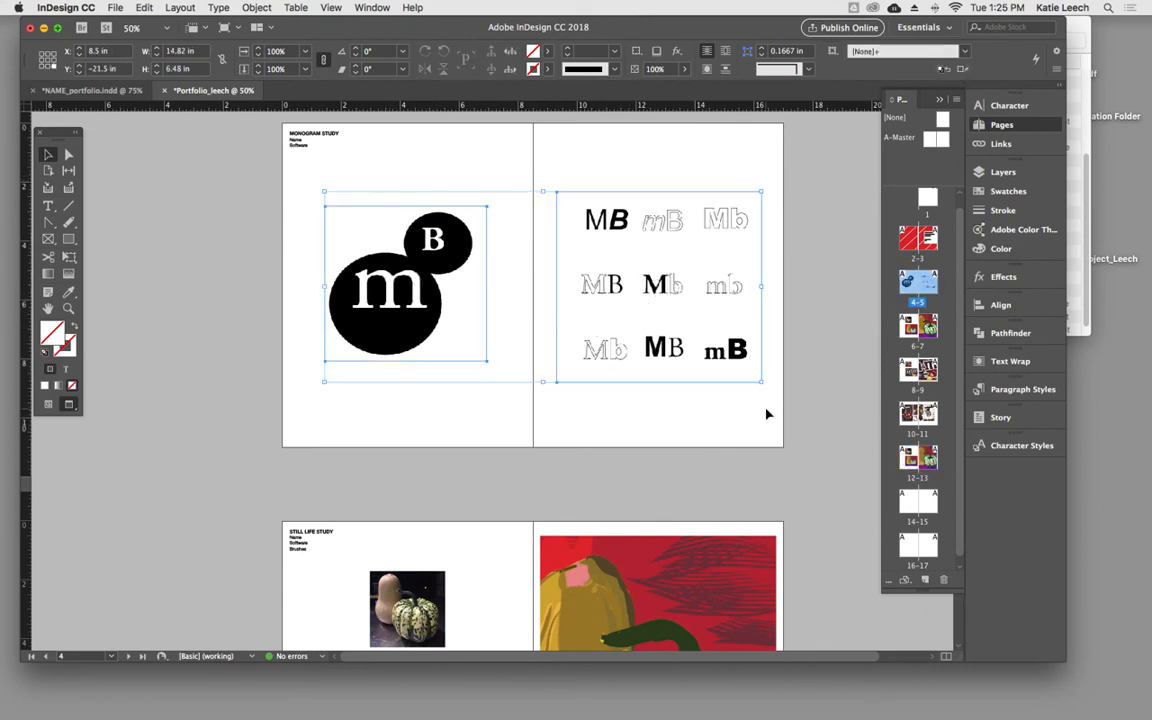
- Paste the two monogram frames in place on the CITYSCAPE STUDY spread, pages 14–15
scroll(633, 434, "down", 20)
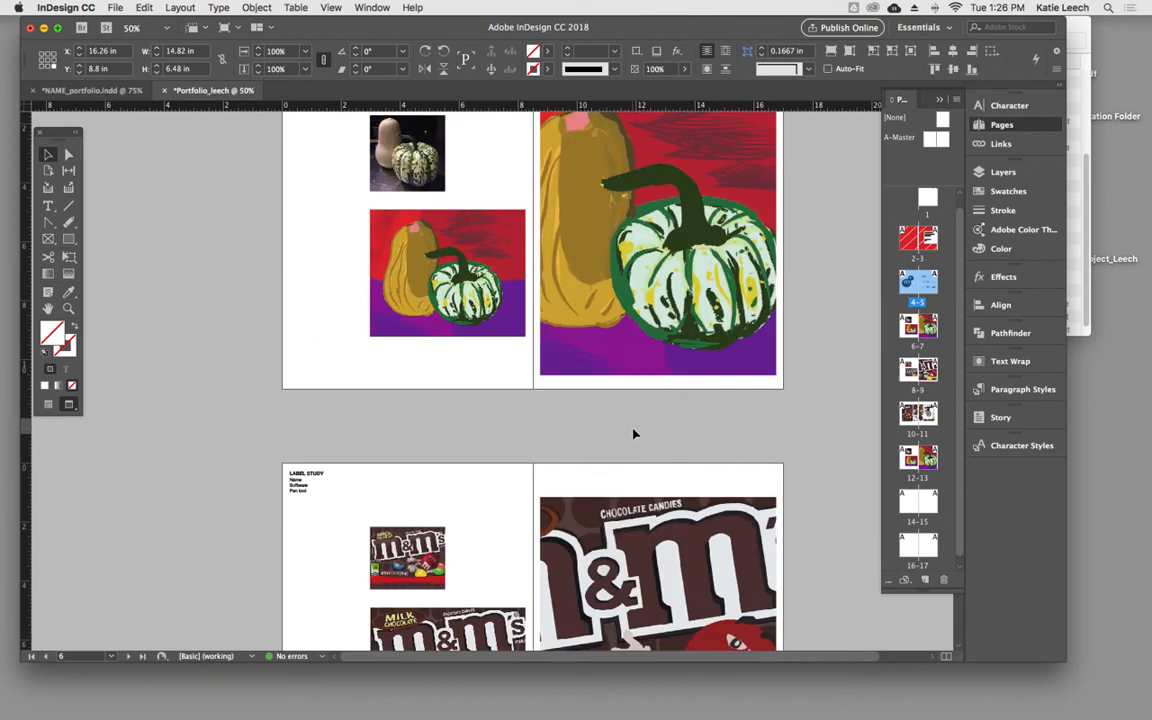
scroll(633, 434, "down", 10)
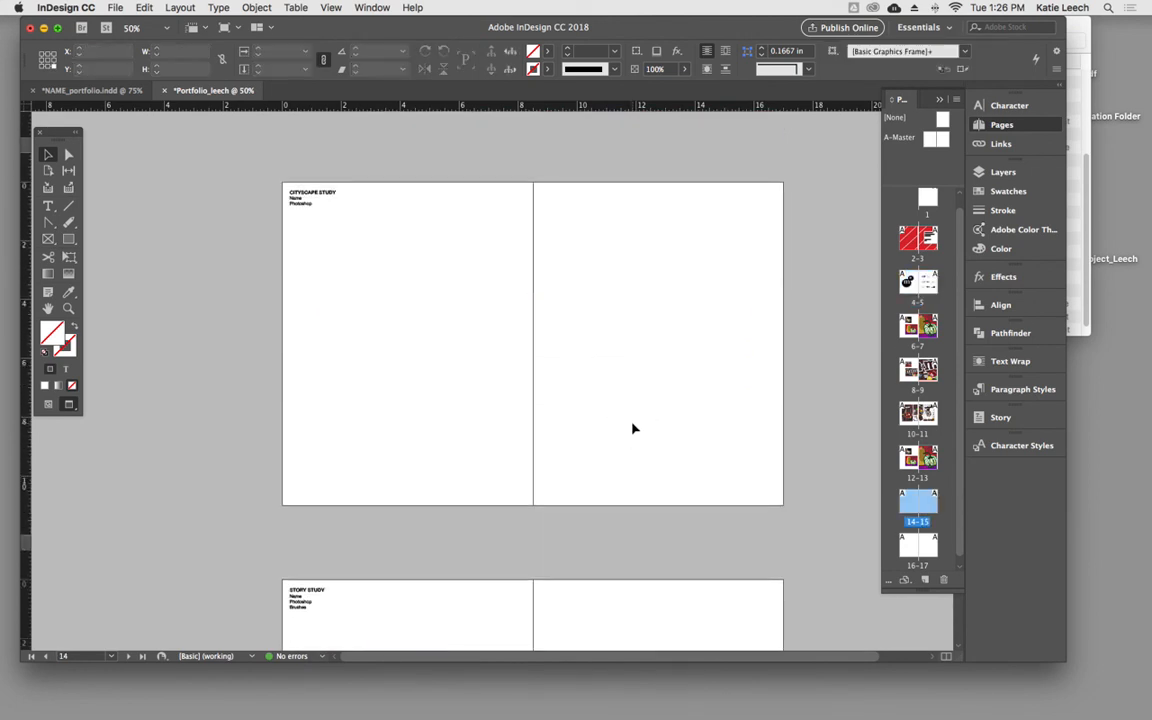
key("super+v")
left_click(143, 7)
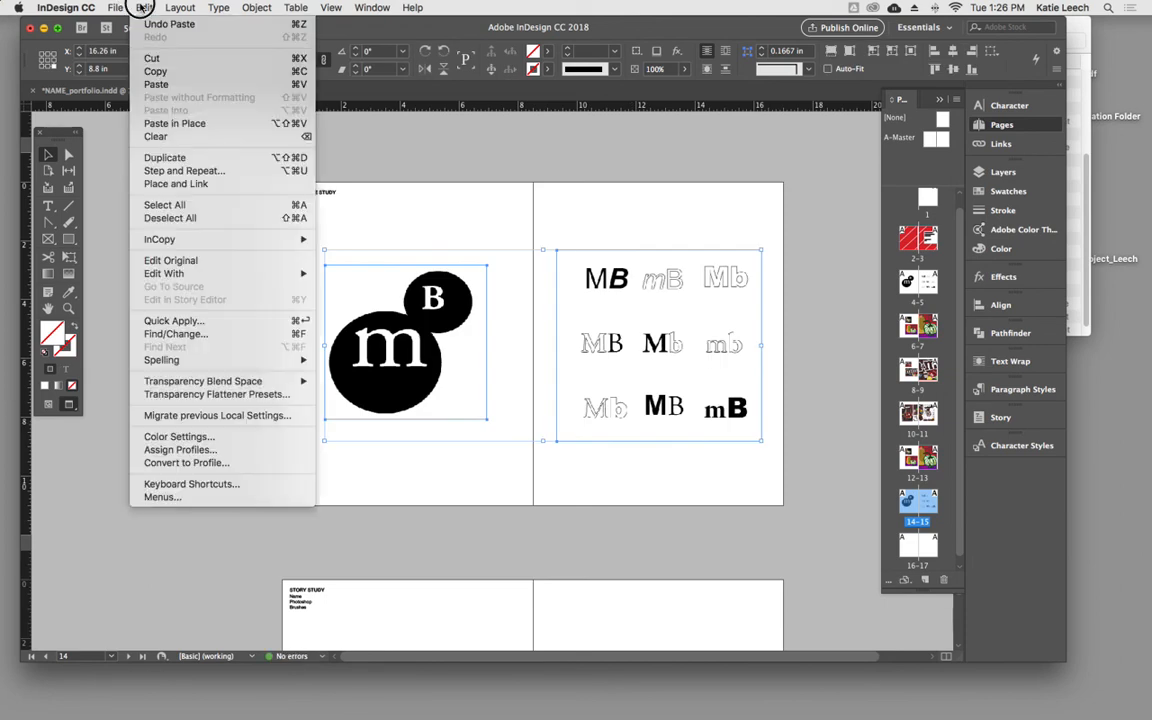
left_click(288, 124)
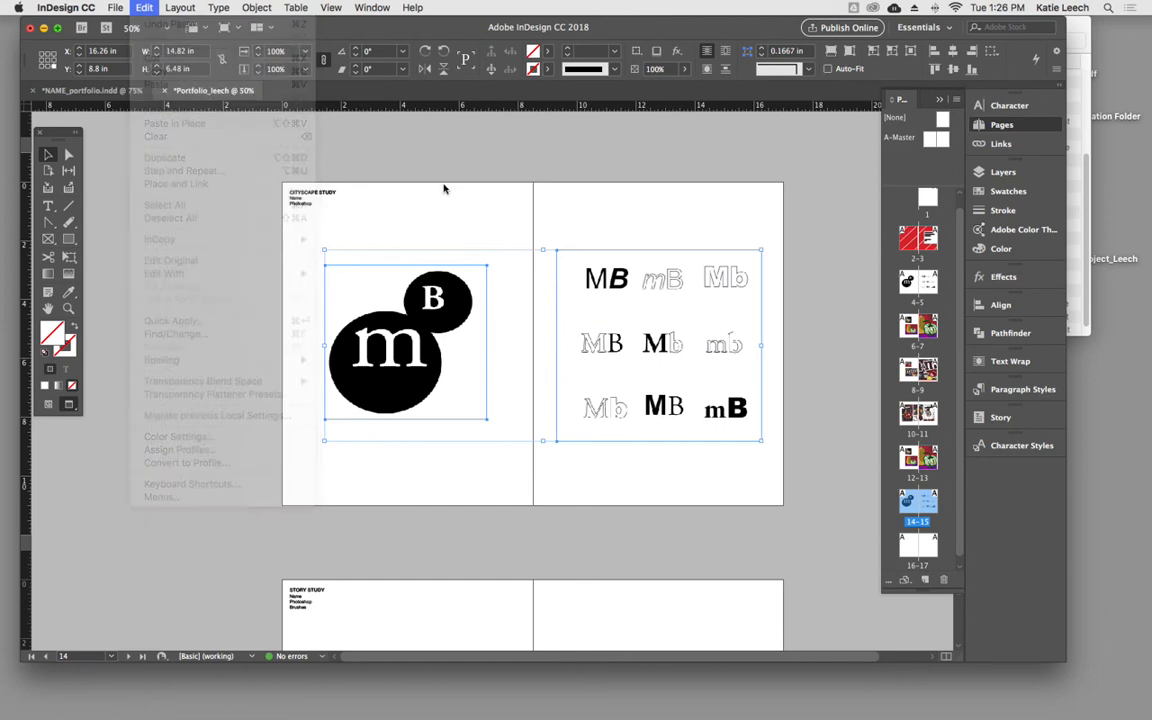
left_click(365, 241)
- Show the guides and resize the large monogram frame on page 14 to span the full width between the page margins
left_click(352, 283)
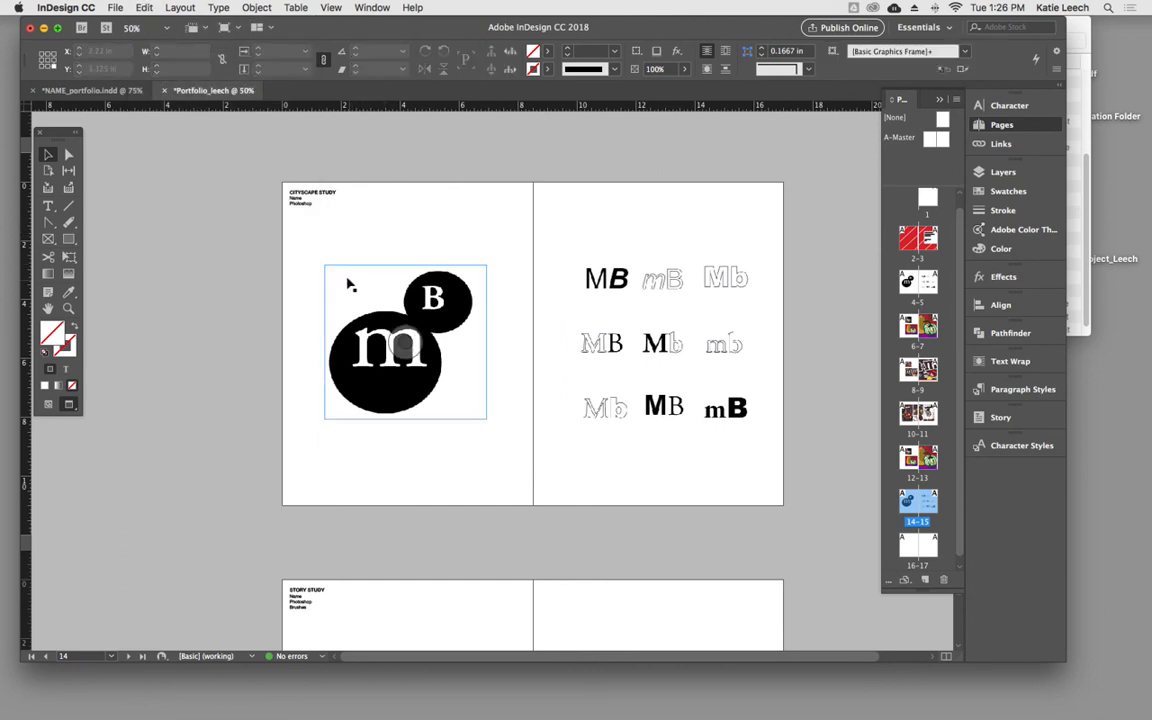
left_click_drag(327, 265, 303, 240)
key("w")
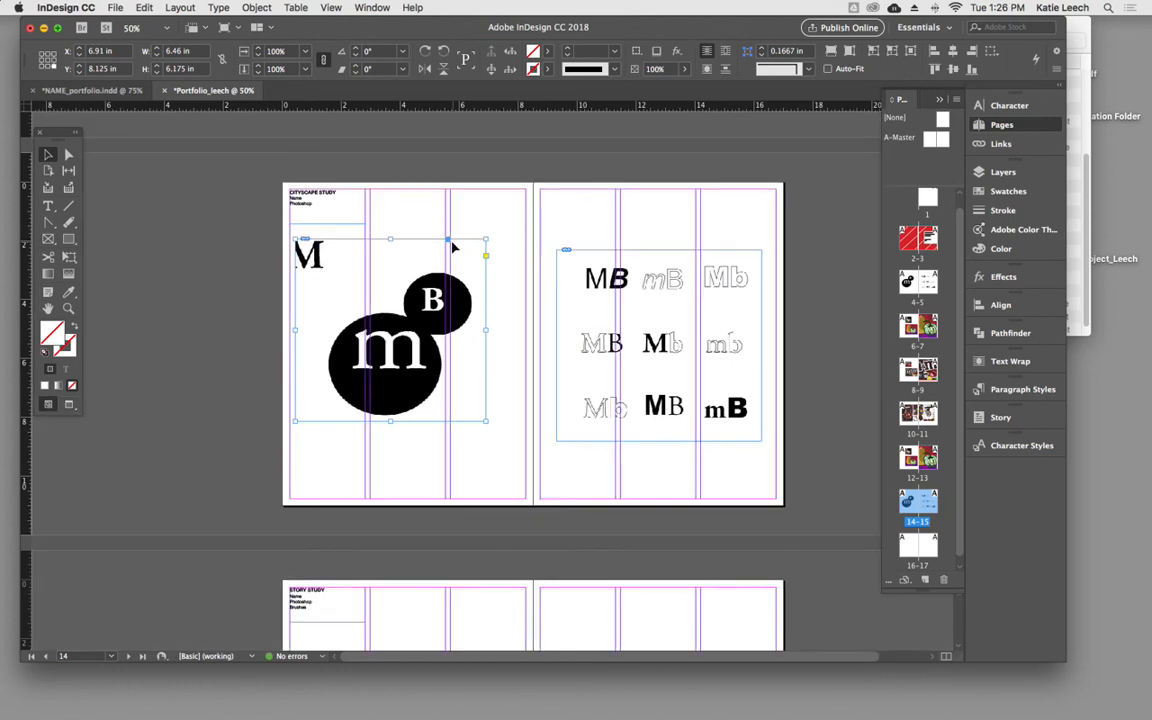
left_click_drag(486, 238, 525, 238)
left_click_drag(410, 420, 410, 428)
left_click_drag(296, 334, 288, 332)
- Resize the monogram variations frame on page 15 to fill the page margins, 8 in wide by 10.5 in high
left_click(564, 350)
left_click_drag(557, 346, 540, 340)
left_click_drag(651, 254, 651, 237)
left_click(651, 444)
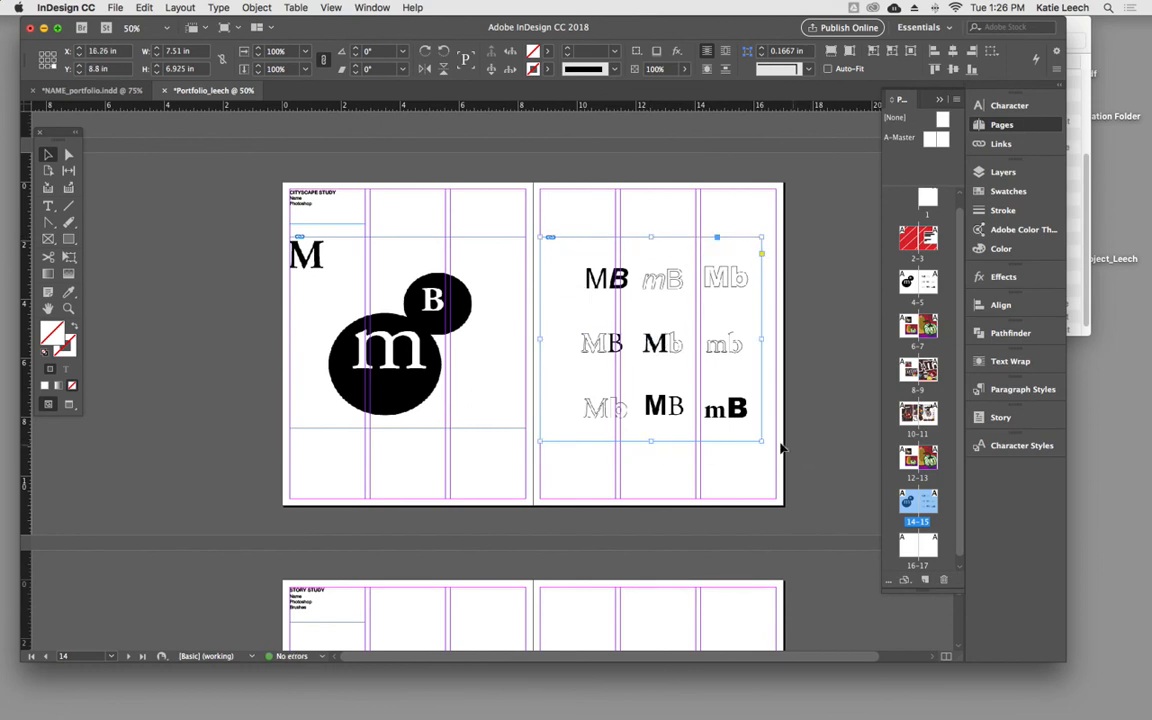
left_click_drag(760, 442, 776, 498)
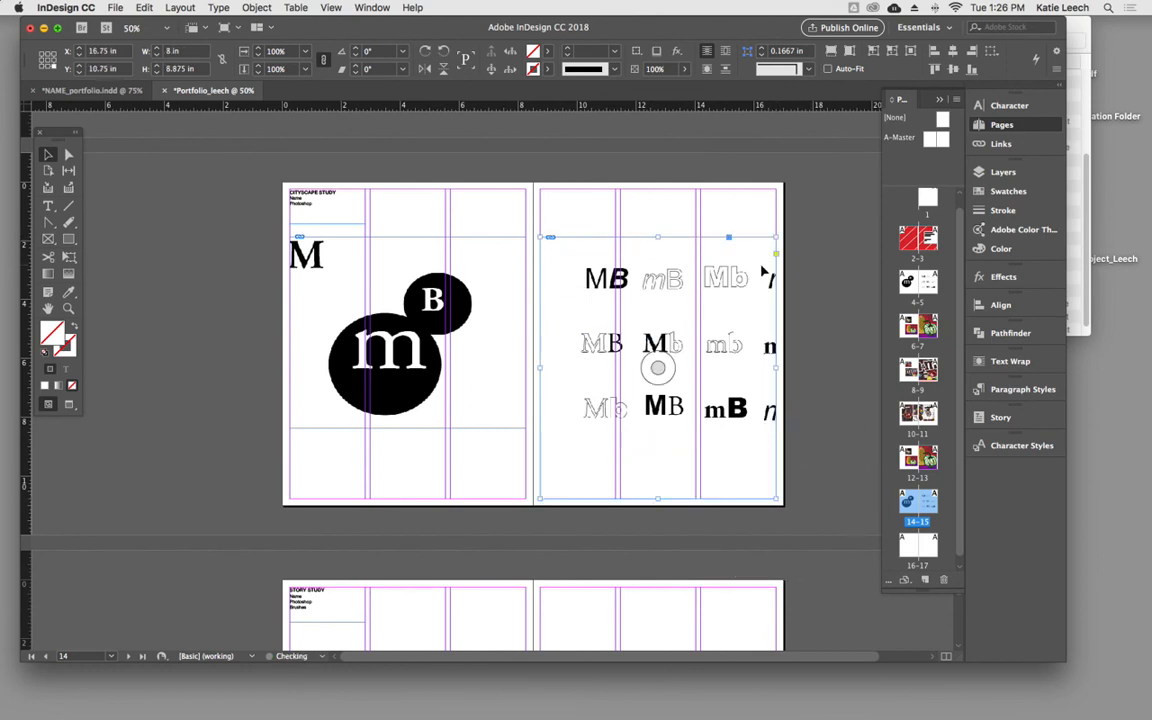
left_click_drag(657, 237, 655, 188)
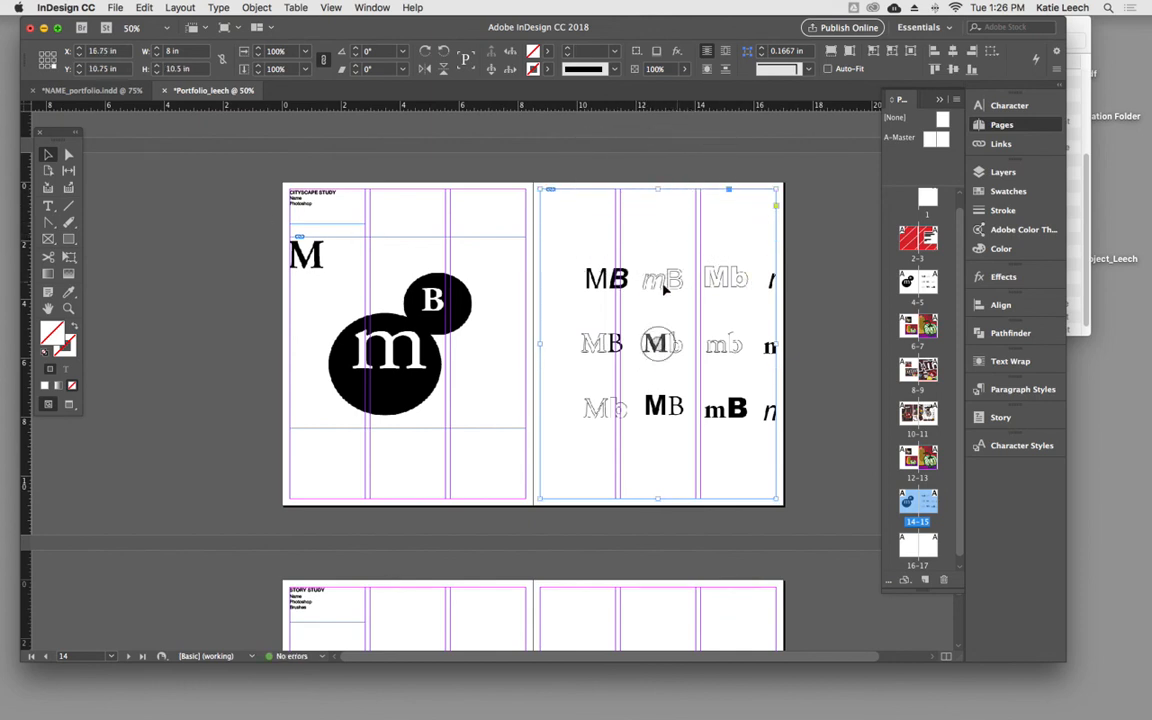
- Shift the monogram variations artwork slightly left and up inside its frame on page 15
left_click(478, 221)
double_click(731, 377)
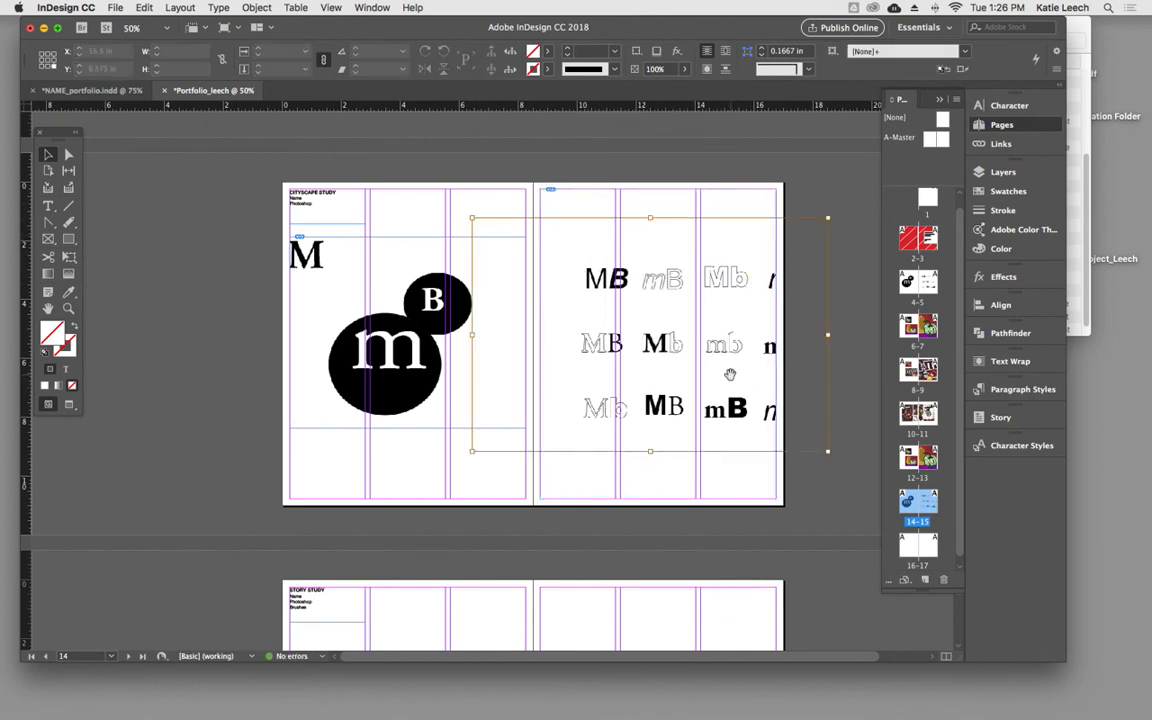
left_click_drag(731, 376, 717, 373)
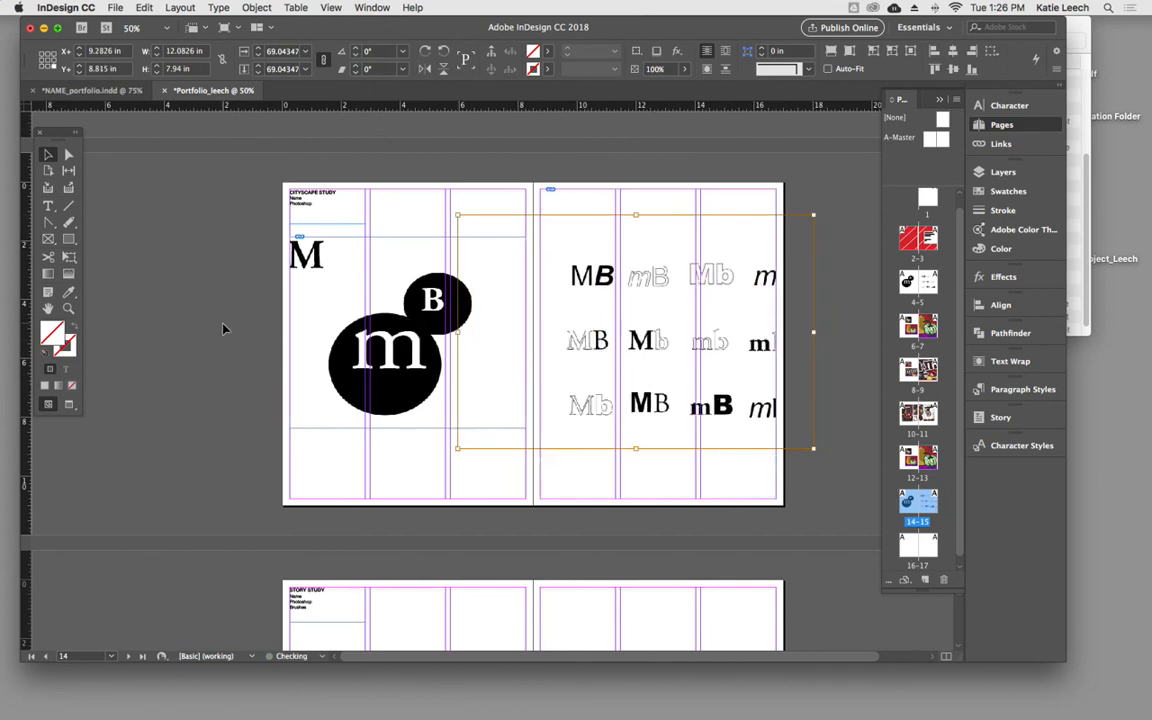
- Draw an empty image frame about 16.5 by 9 in across pages 16–17, margin to margin below the STORY STUDY heading
scroll(224, 326, "down", 1)
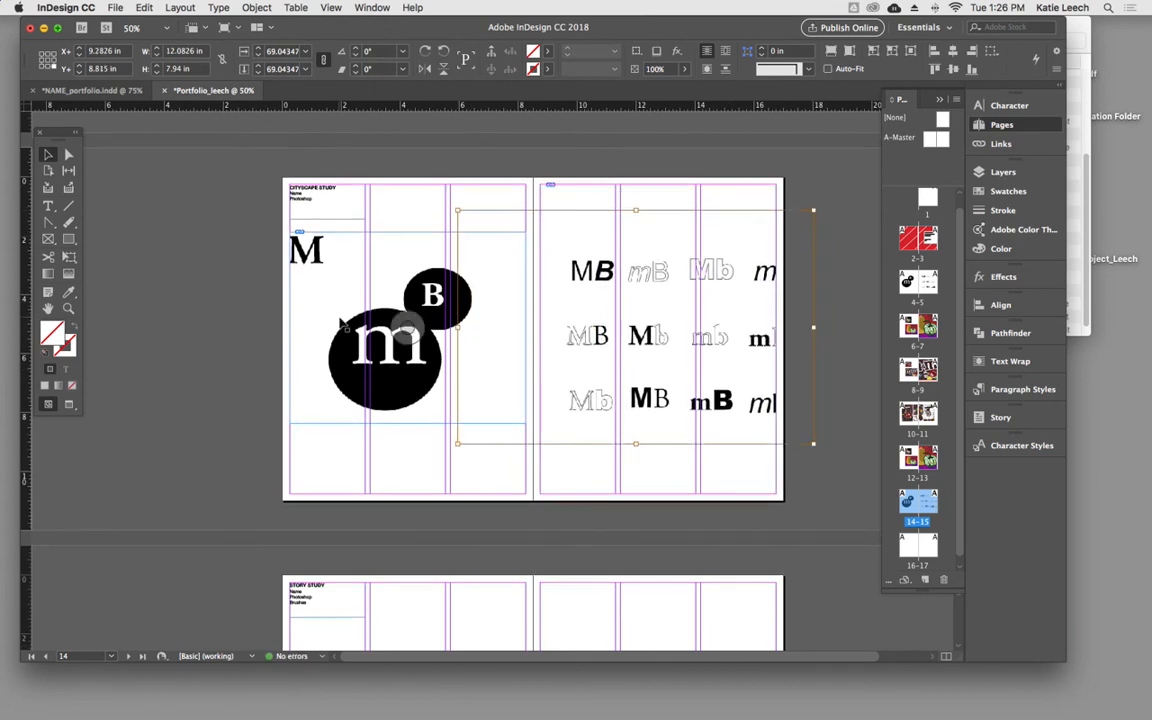
scroll(342, 322, "down", 10)
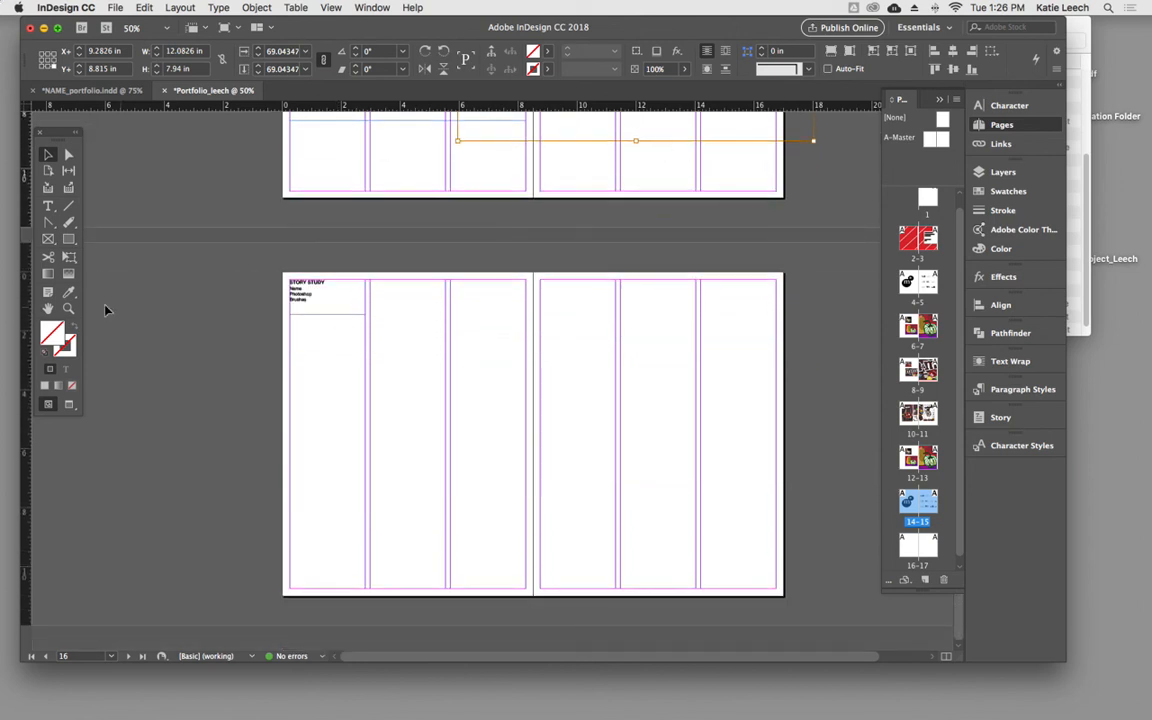
left_click(48, 238)
left_click_drag(289, 323, 778, 591)
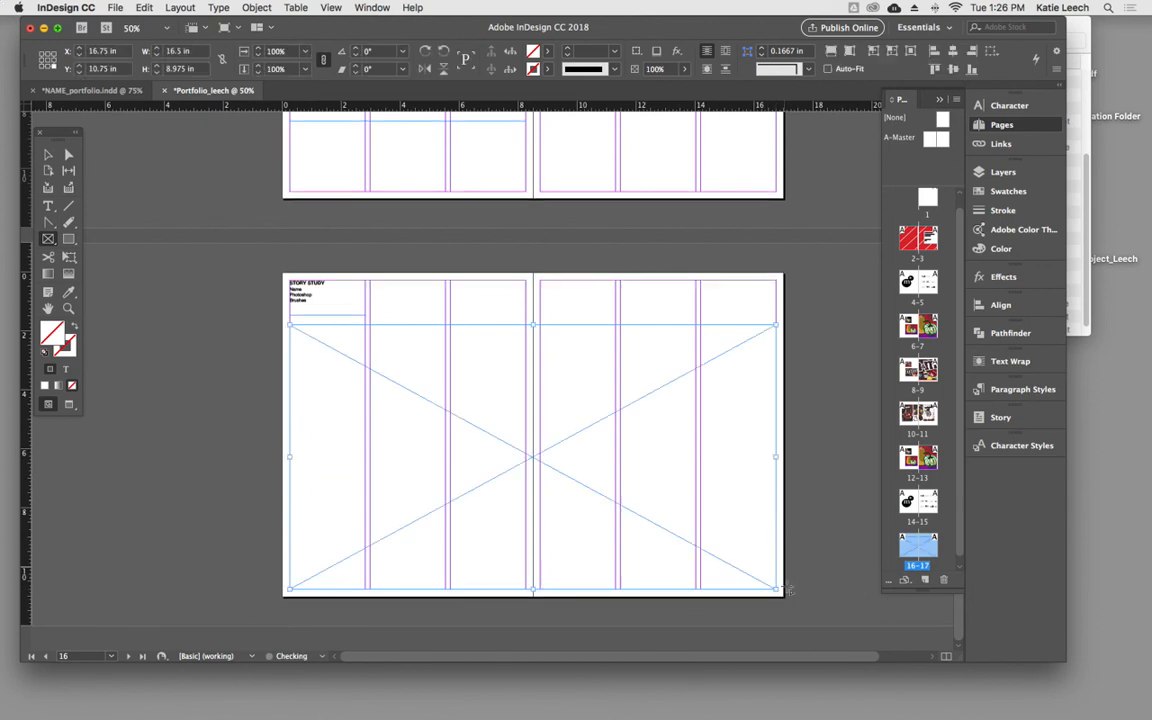
left_click(48, 154)
left_click(130, 192)
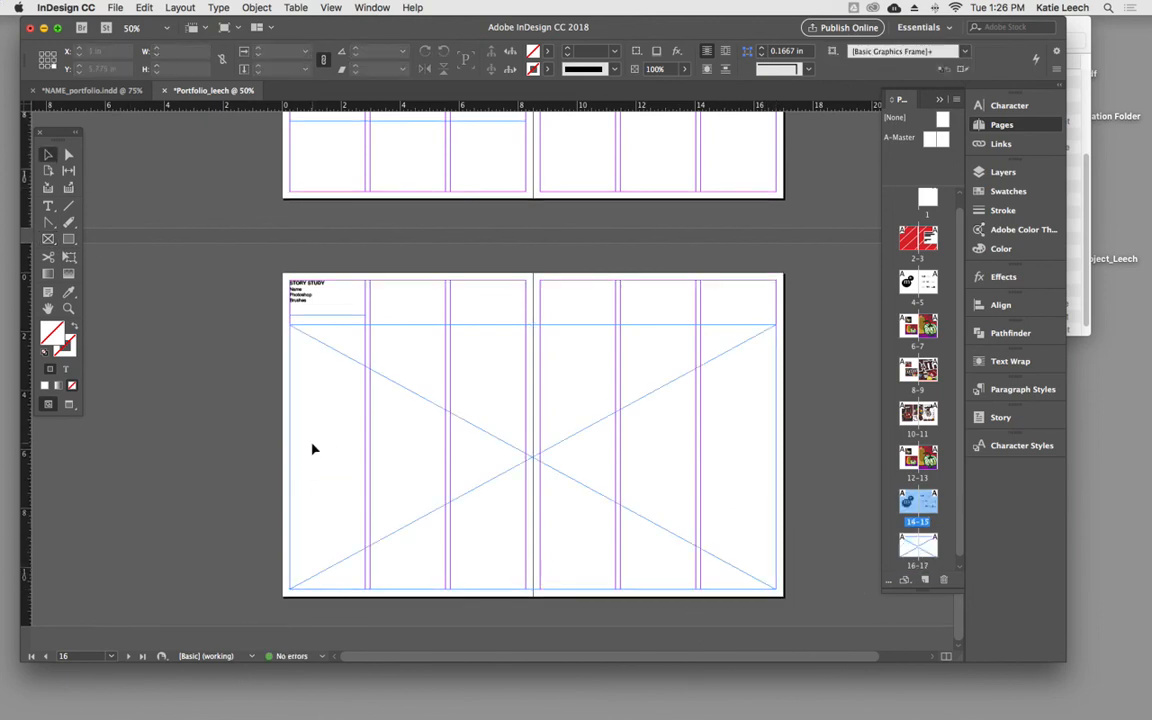
- Narrow the STORY STUDY image frame to the inner four columns, about 11.39 in wide, and shorten it from below to 8.425 in high
left_click(294, 461)
left_click_drag(291, 460, 366, 460)
left_click_drag(775, 460, 700, 457)
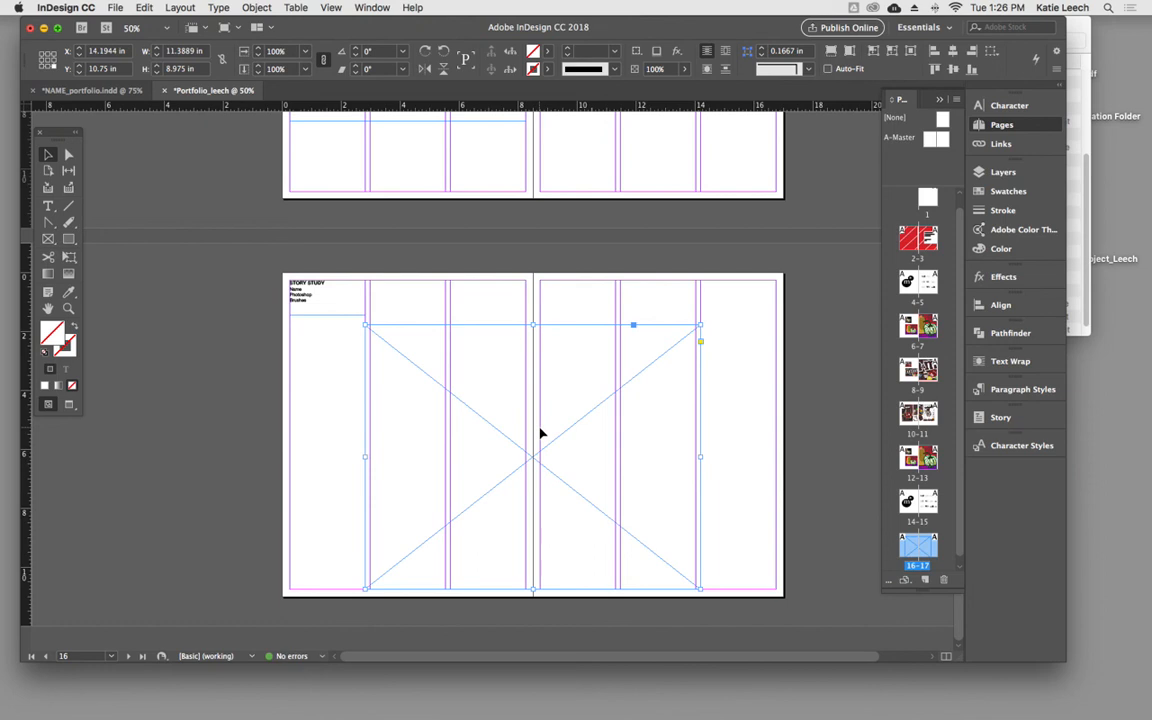
left_click_drag(534, 591, 535, 575)
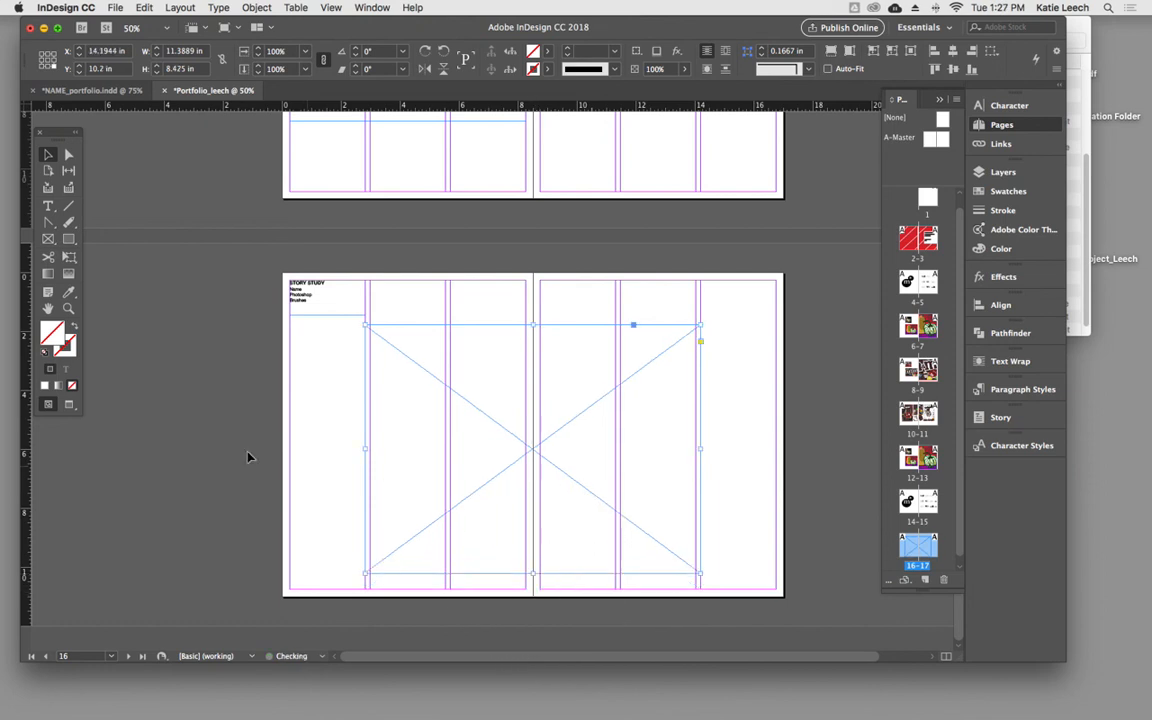
left_click(218, 445)
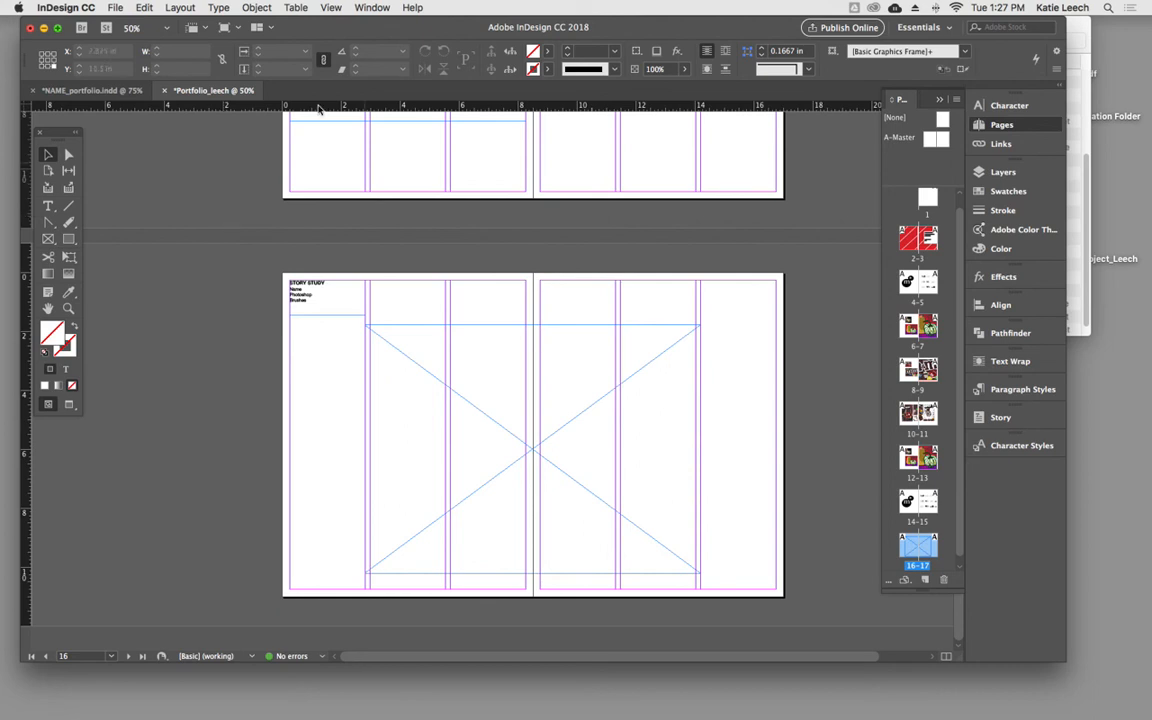
mouse_move(769, 690)
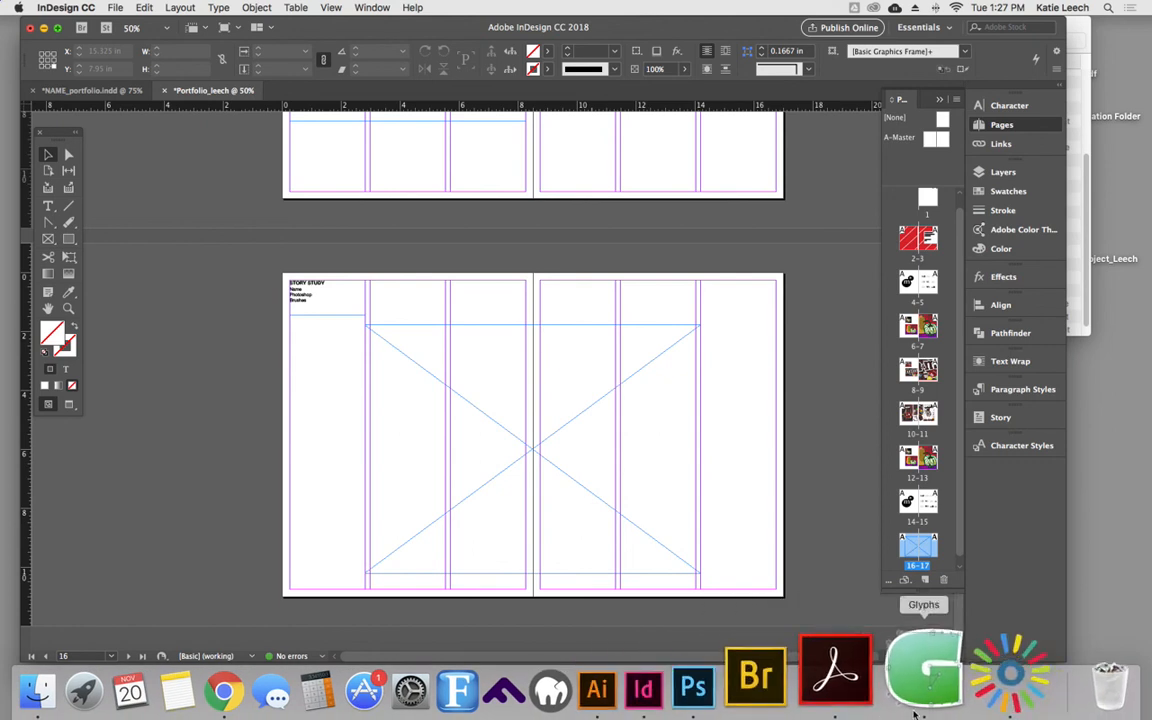
left_click(964, 680)
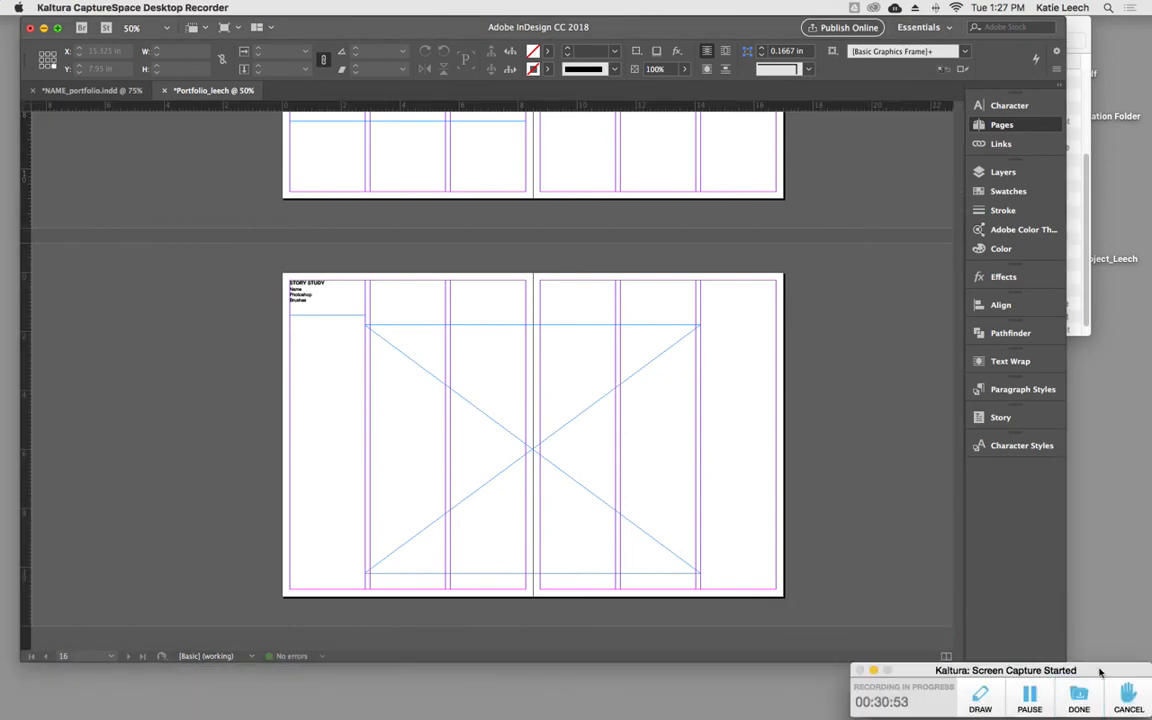